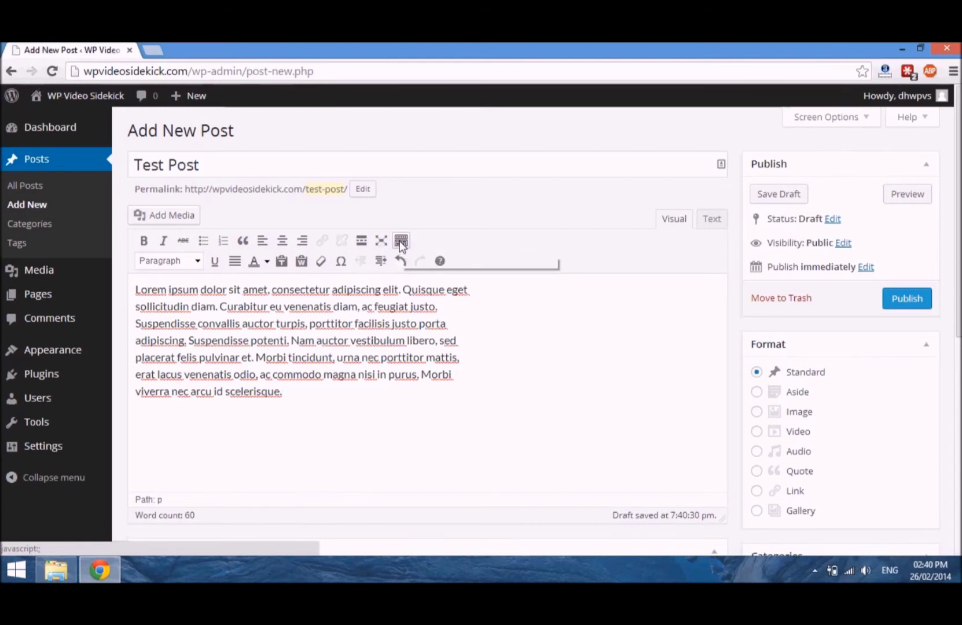
Make the opening words 'Lorem ipsum dolor sit amet' bold
click(401, 242)
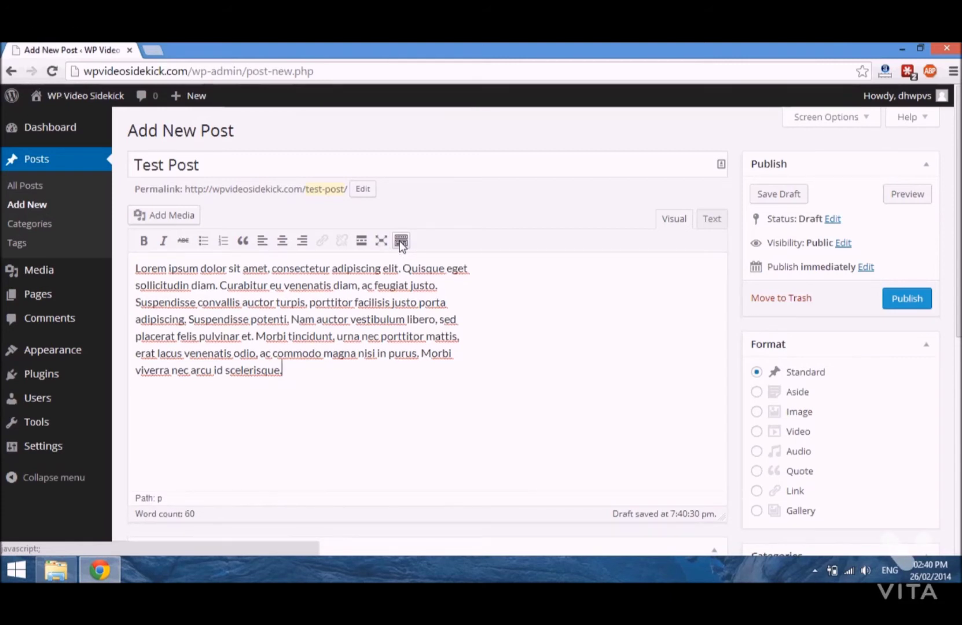
click(400, 243)
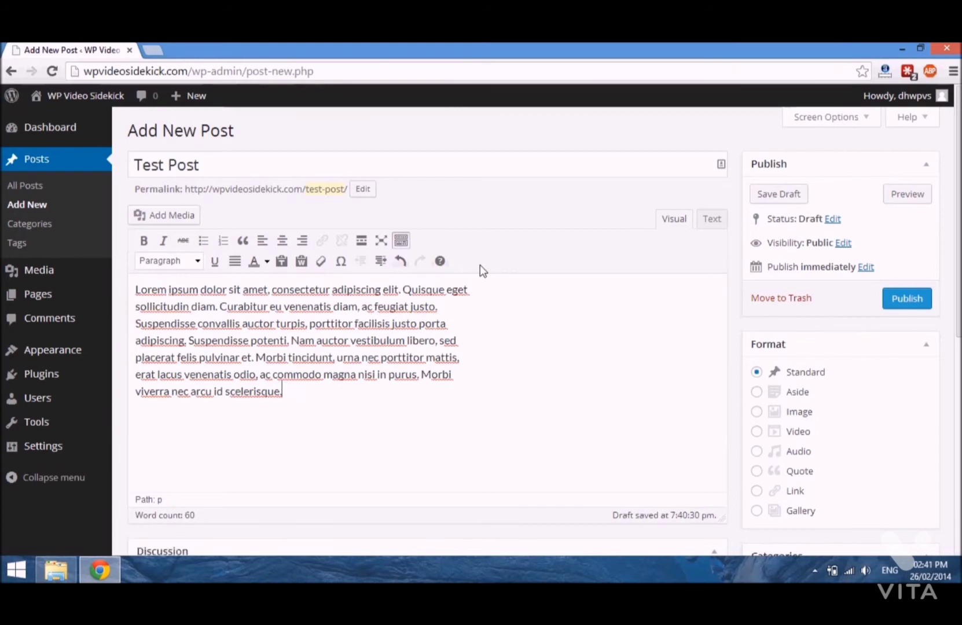
click(198, 261)
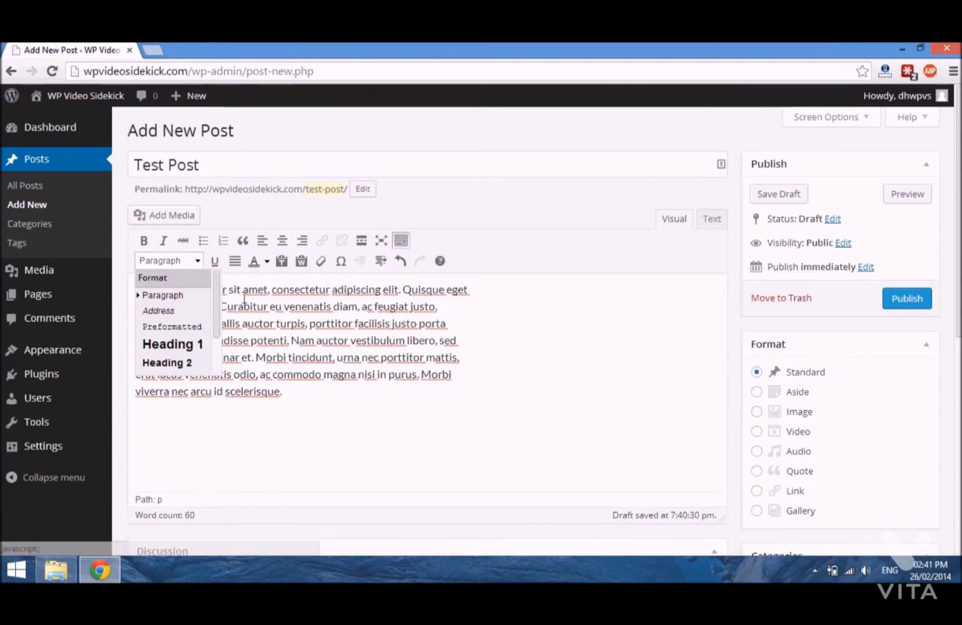
click(297, 326)
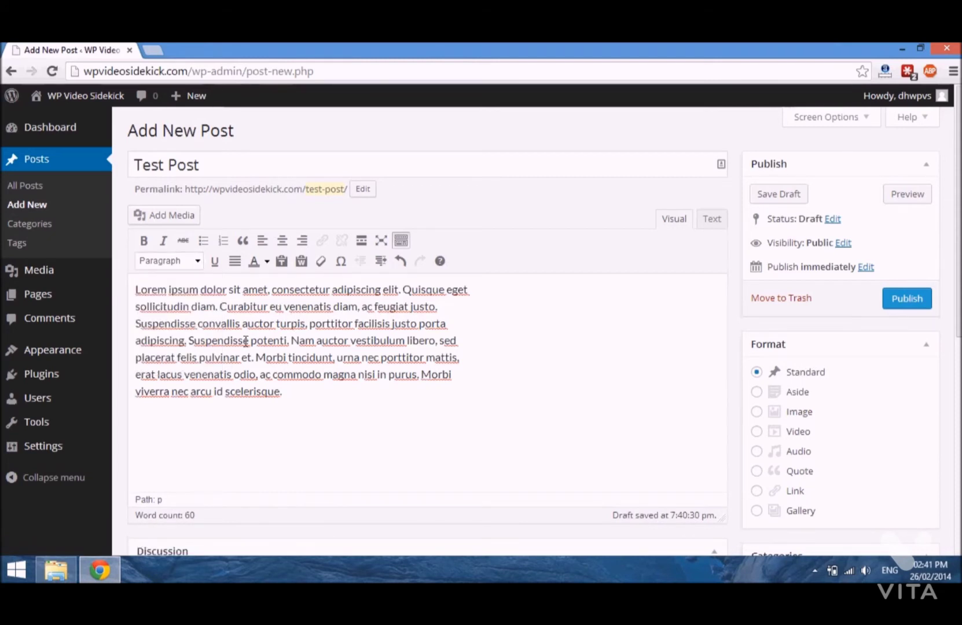
drag(136, 293, 268, 294)
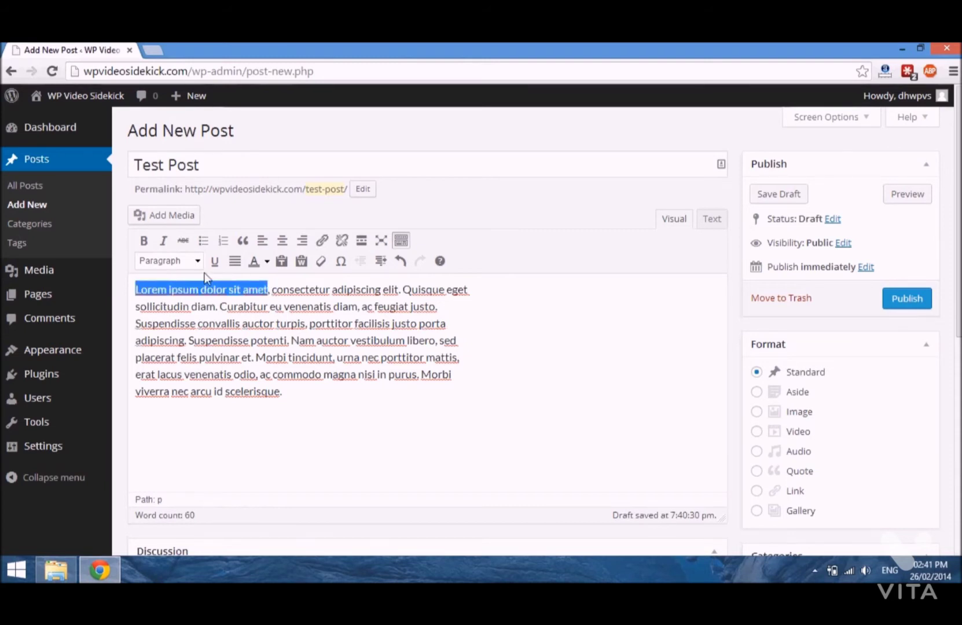
click(143, 241)
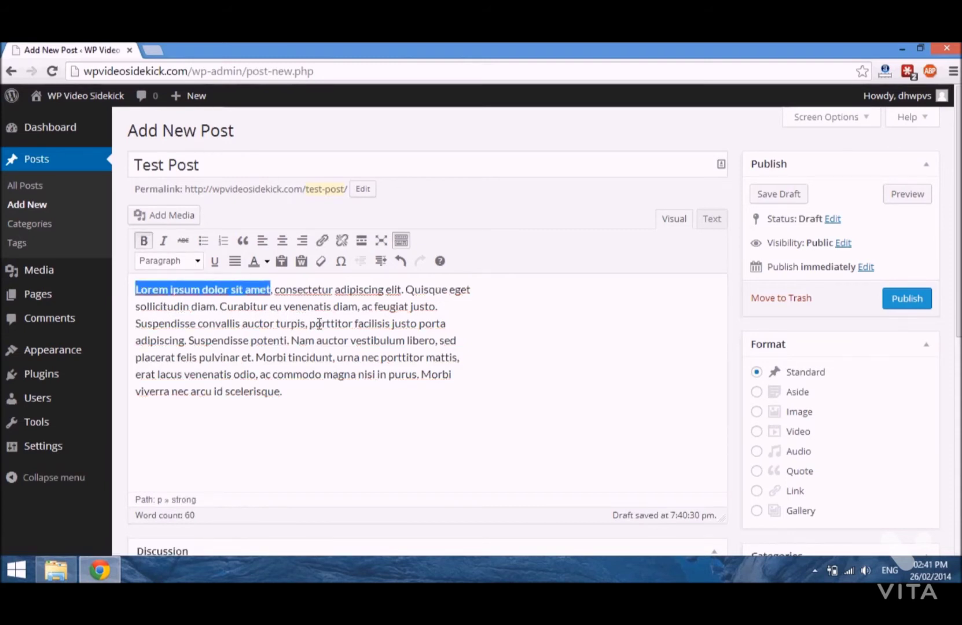
click(309, 322)
Start a new paragraph at 'Suspendisse', trying and then undoing a blockquote on it
click(143, 326)
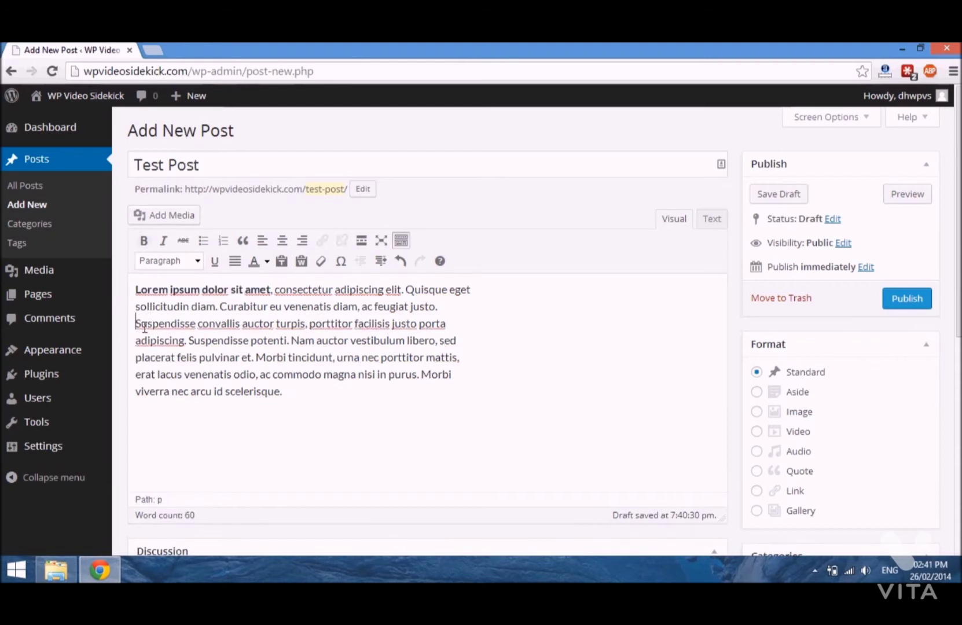
key(Return)
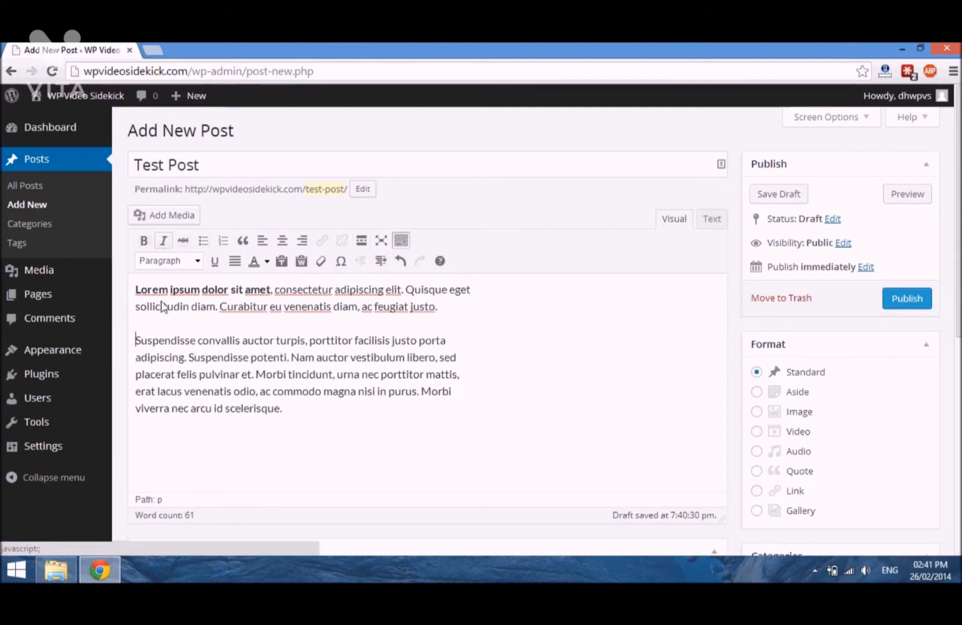
drag(137, 340, 203, 347)
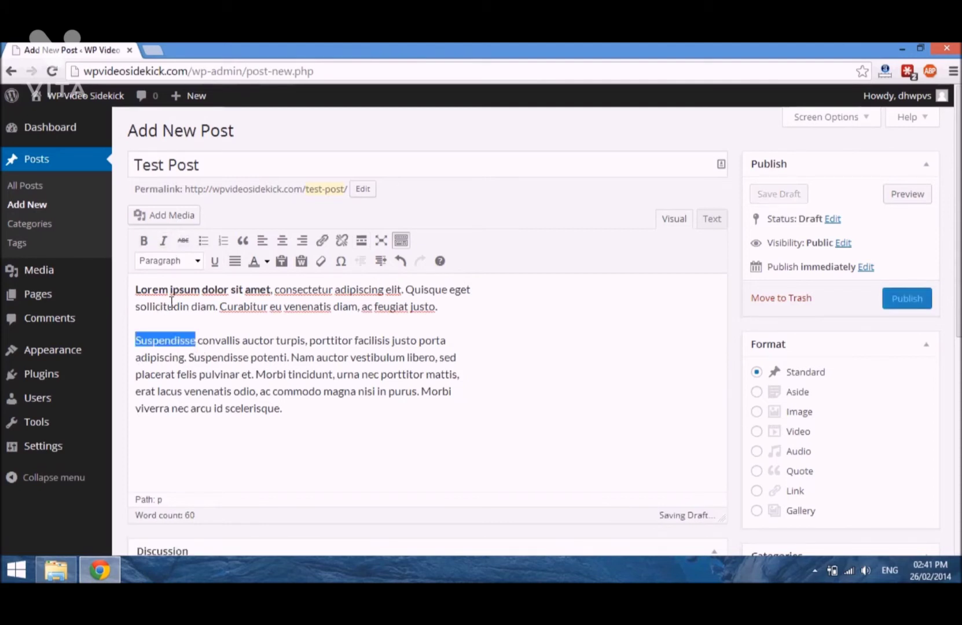
click(244, 242)
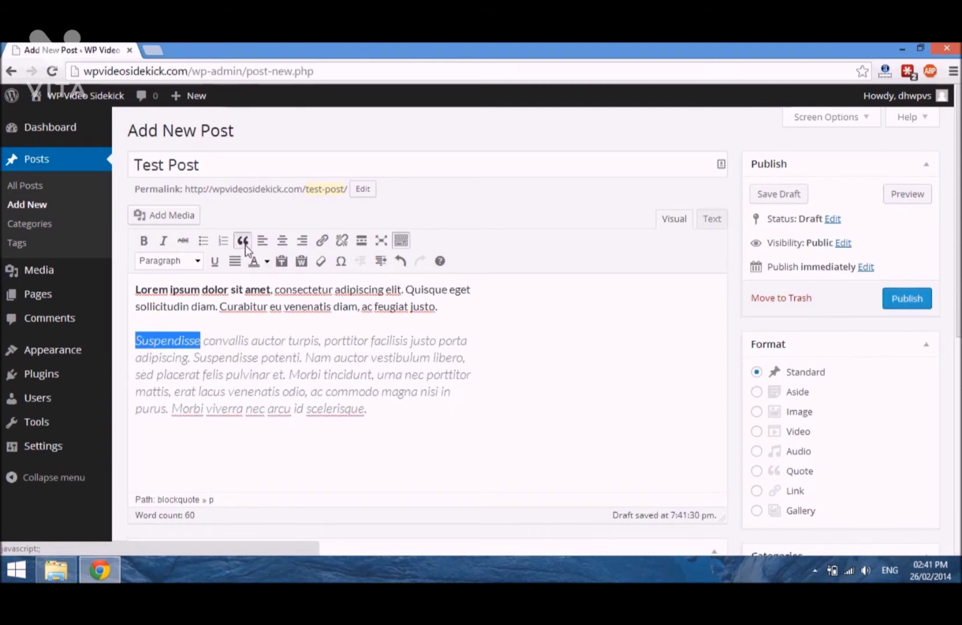
key(ctrl+z)
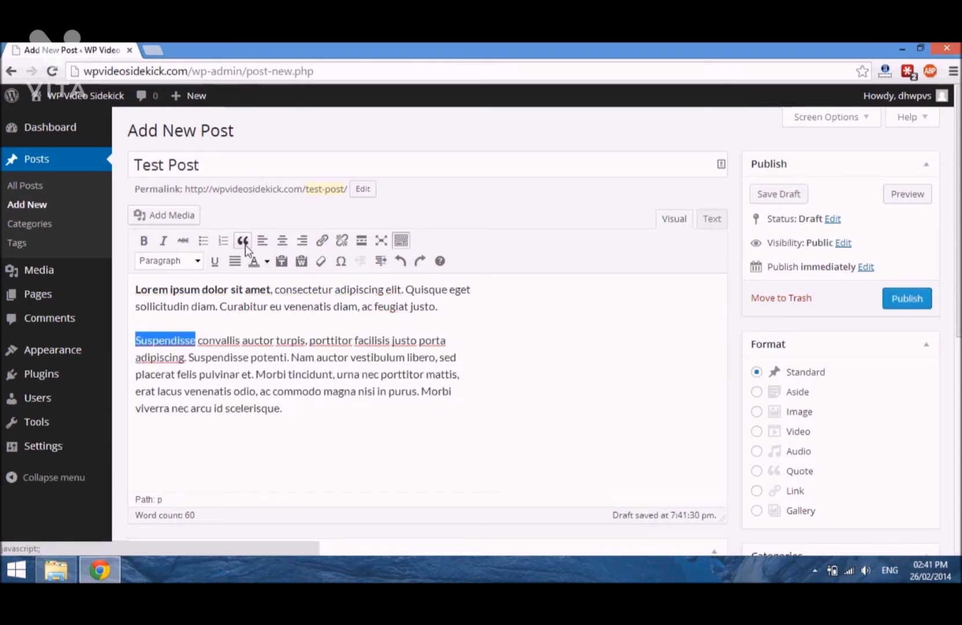
click(203, 346)
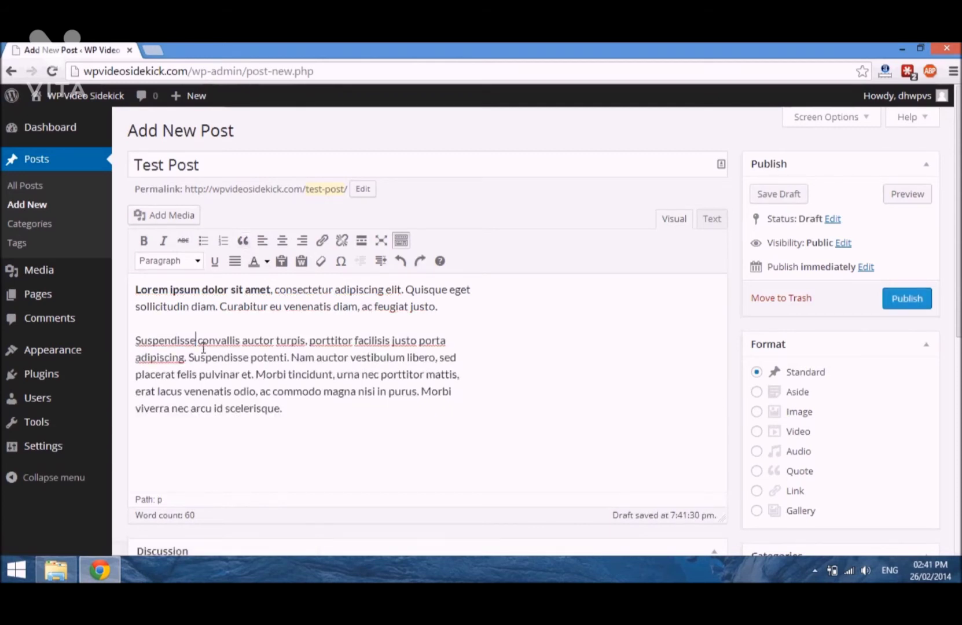
Break the paragraph after 'porta' and format the Suspendisse line as a blockquote
drag(136, 342, 453, 340)
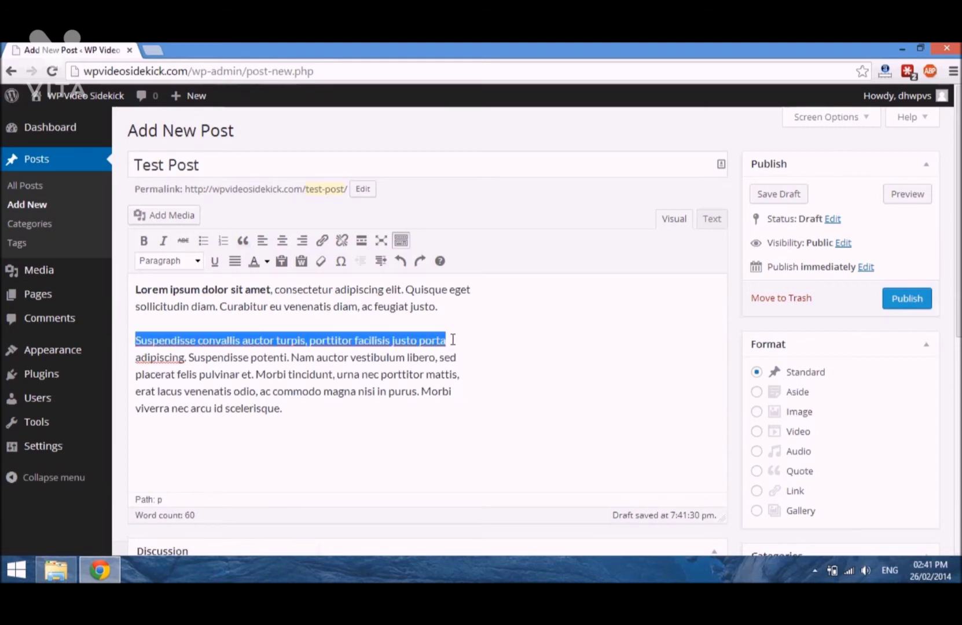
click(456, 345)
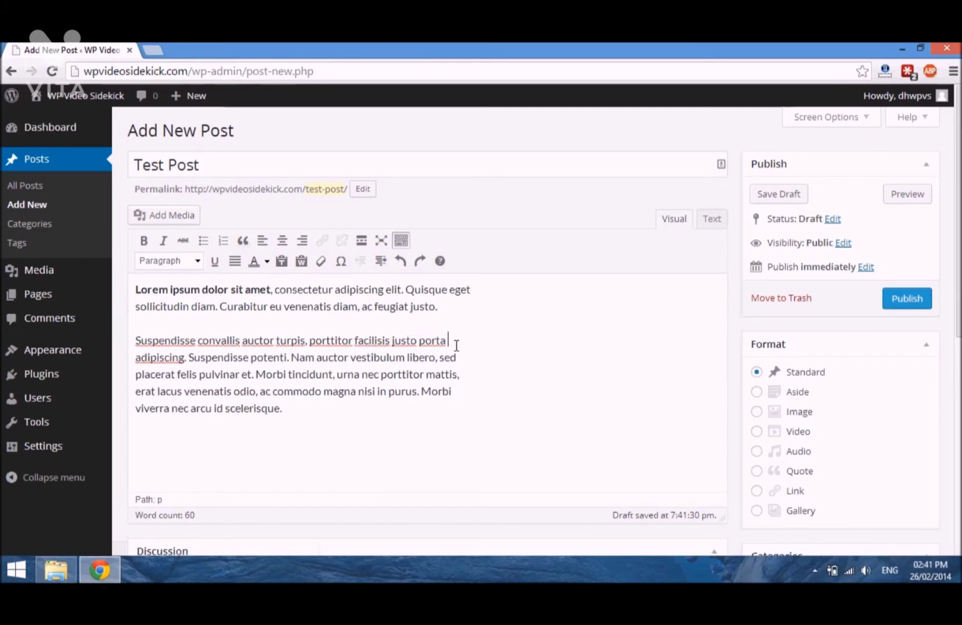
key(Return)
drag(451, 348, 132, 355)
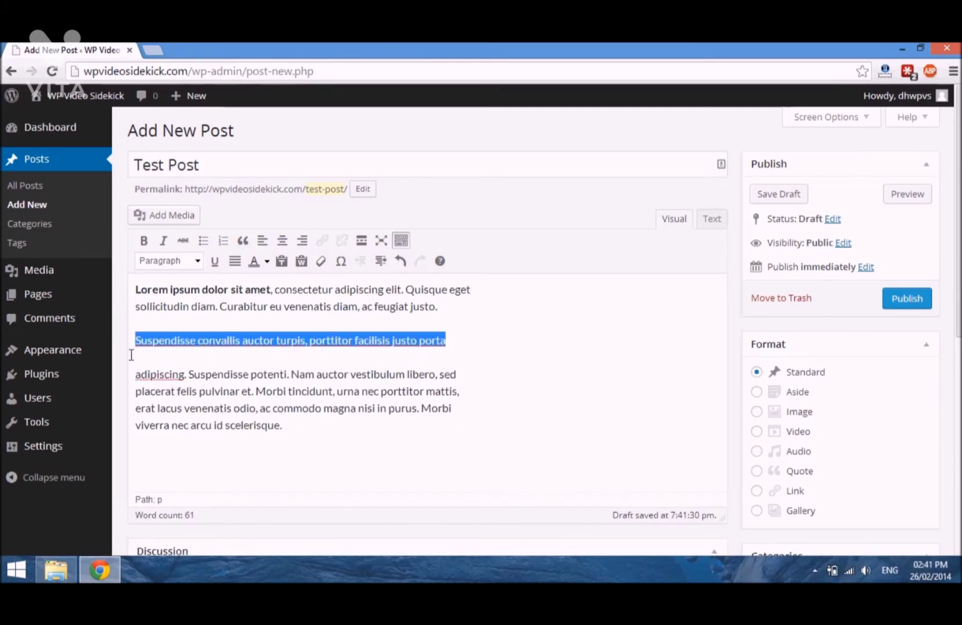
click(245, 248)
click(336, 389)
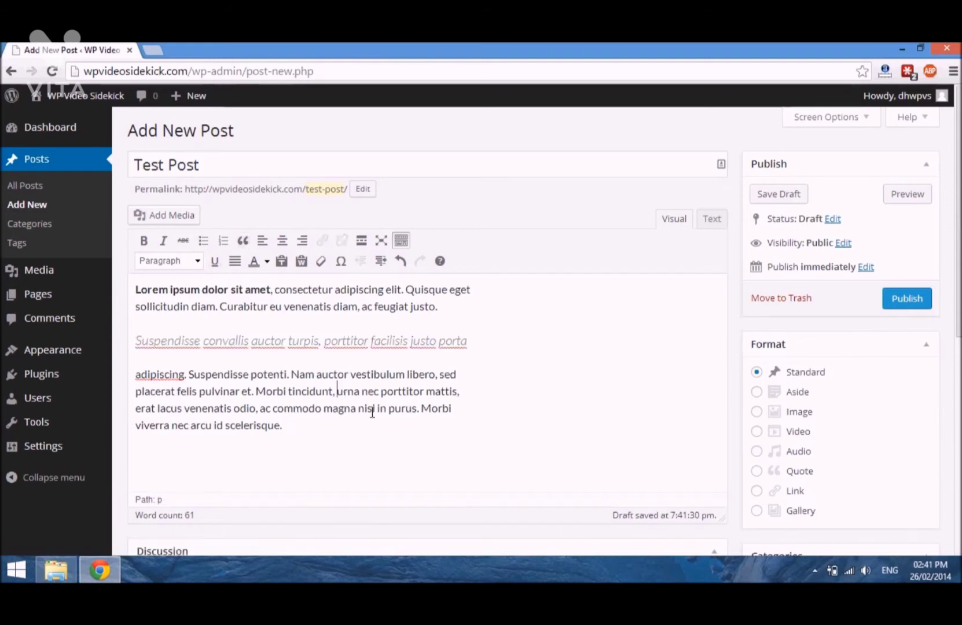
double_click(430, 417)
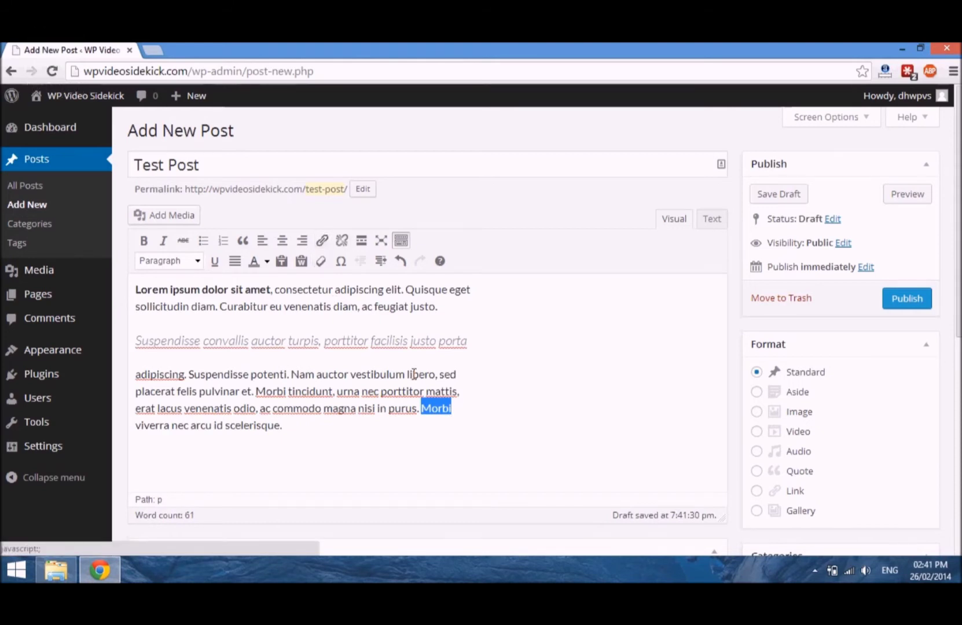
click(322, 241)
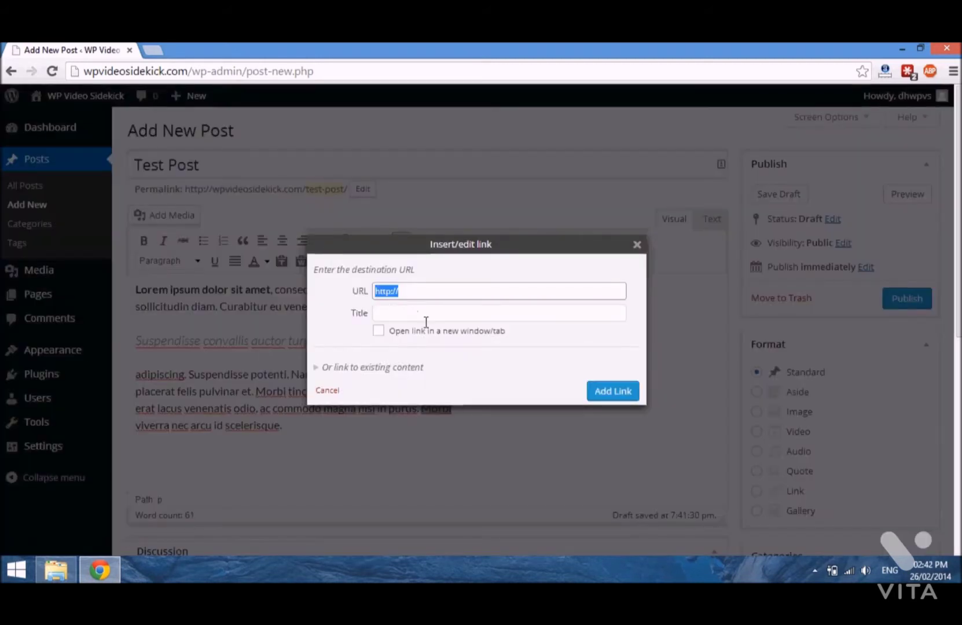
click(443, 299)
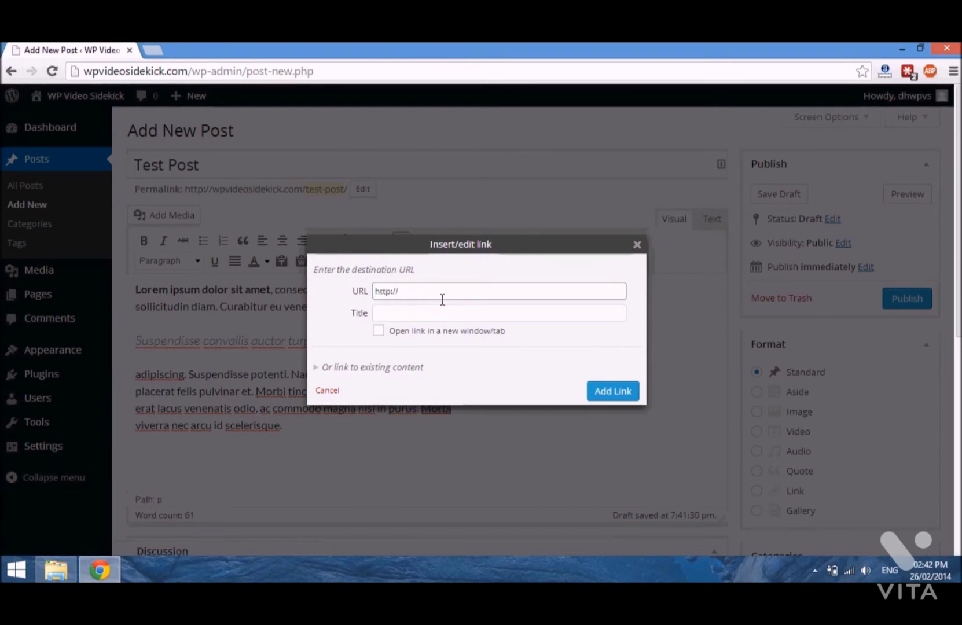
text(google.com)
click(425, 313)
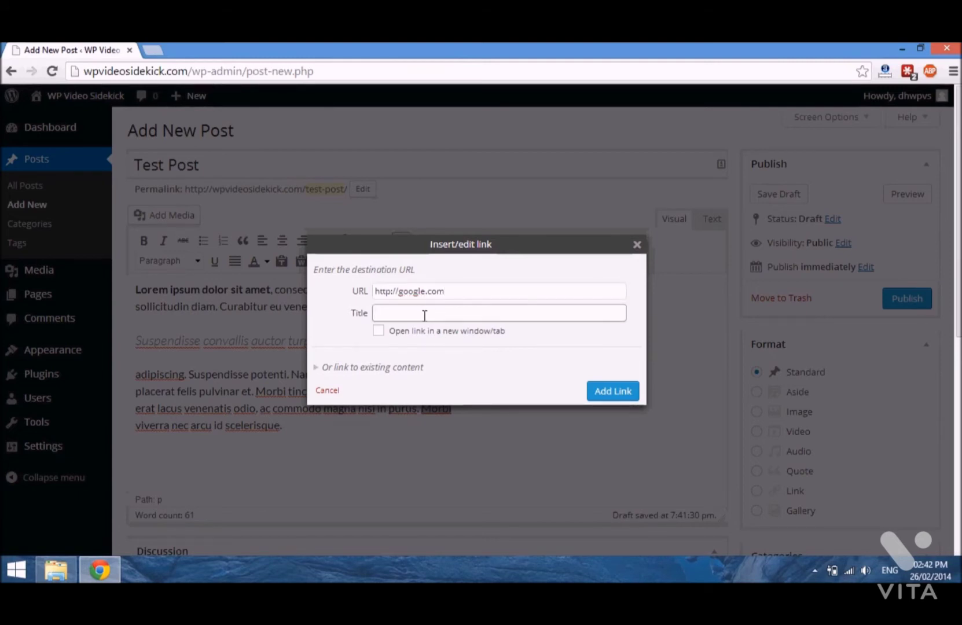
click(386, 332)
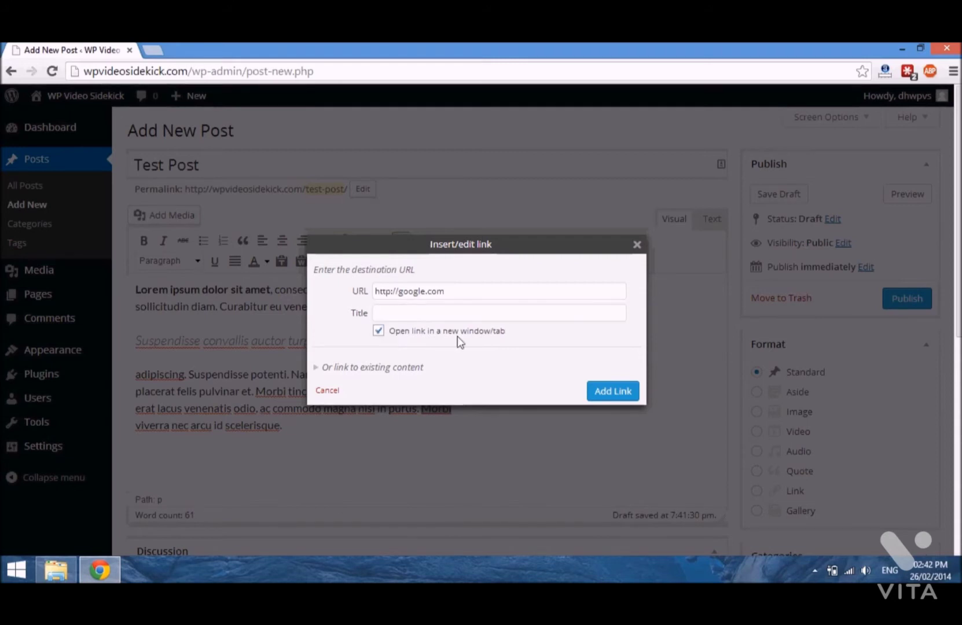
click(605, 392)
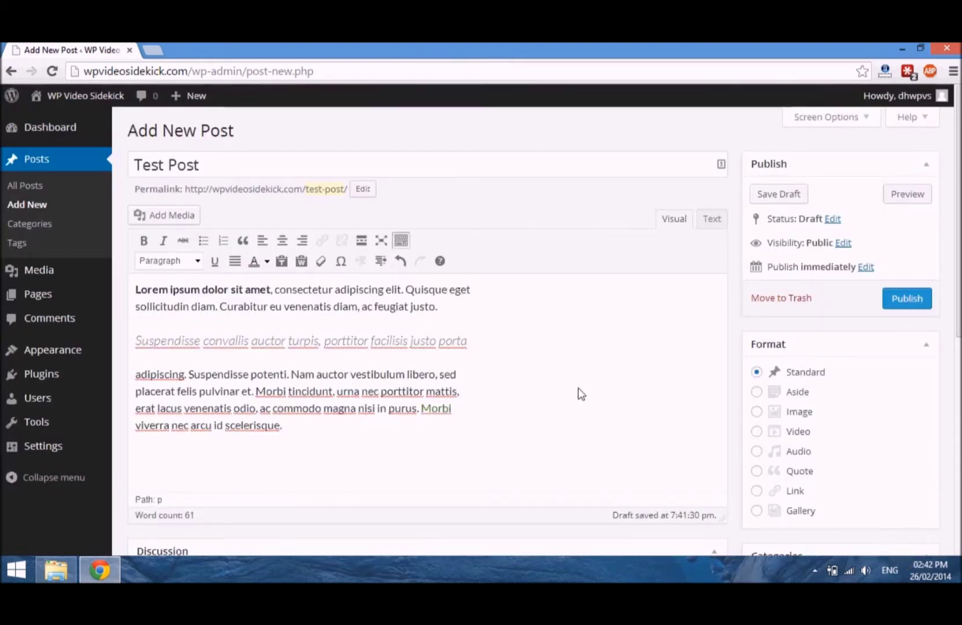
Tick the Uncategorized category for Test Post and publish it
scroll(590, 396, down, 1)
scroll(588, 394, down, 2)
scroll(588, 394, up, 3)
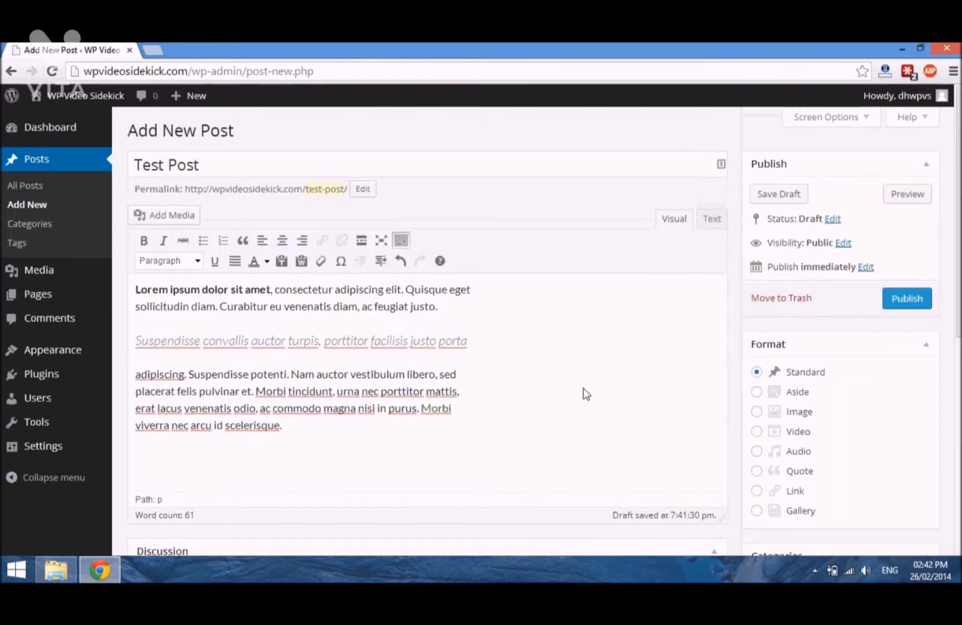
scroll(588, 394, down, 3)
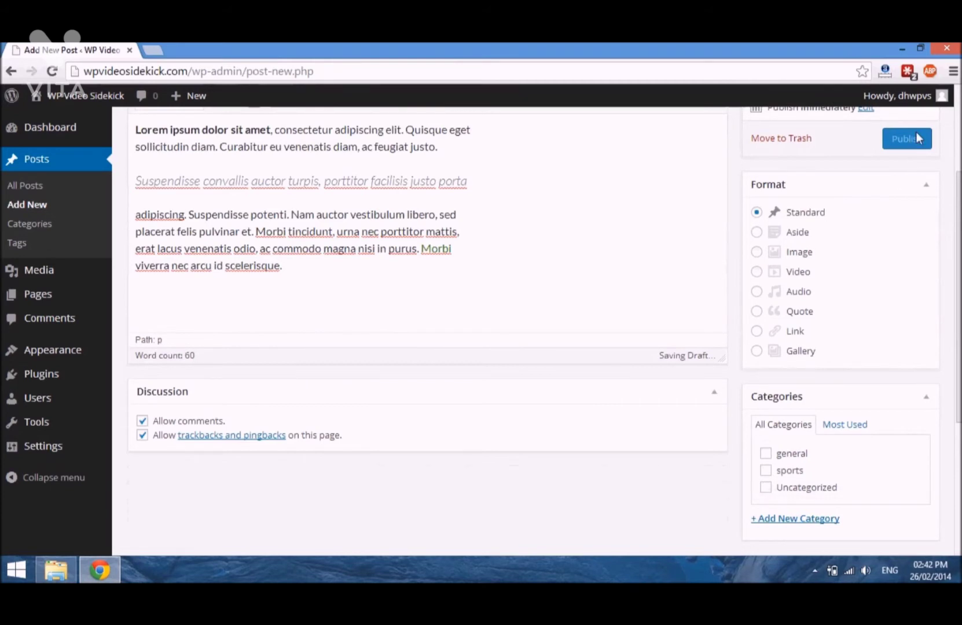
scroll(898, 238, down, 1)
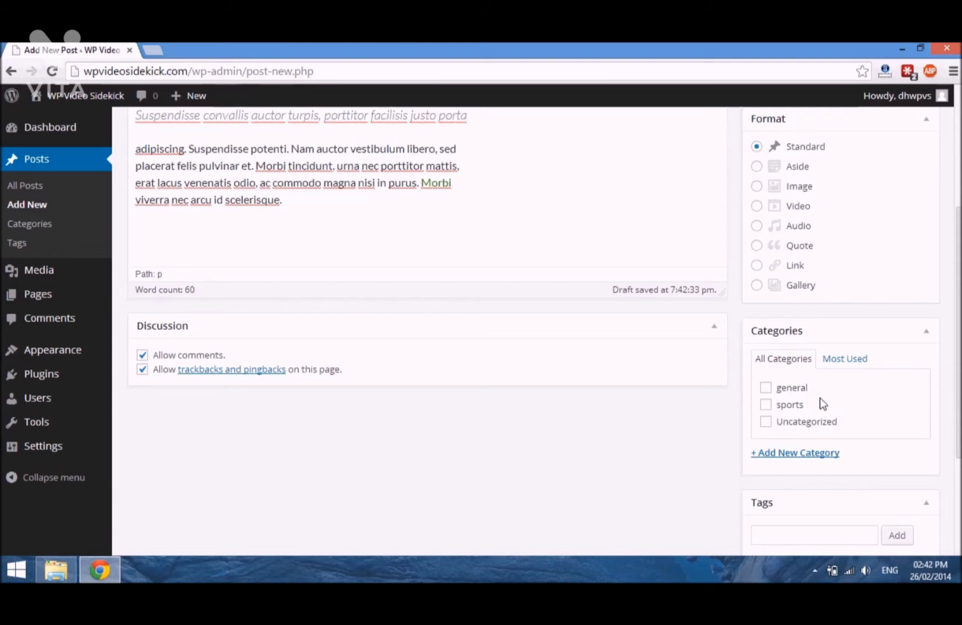
click(766, 422)
drag(959, 243, 959, 338)
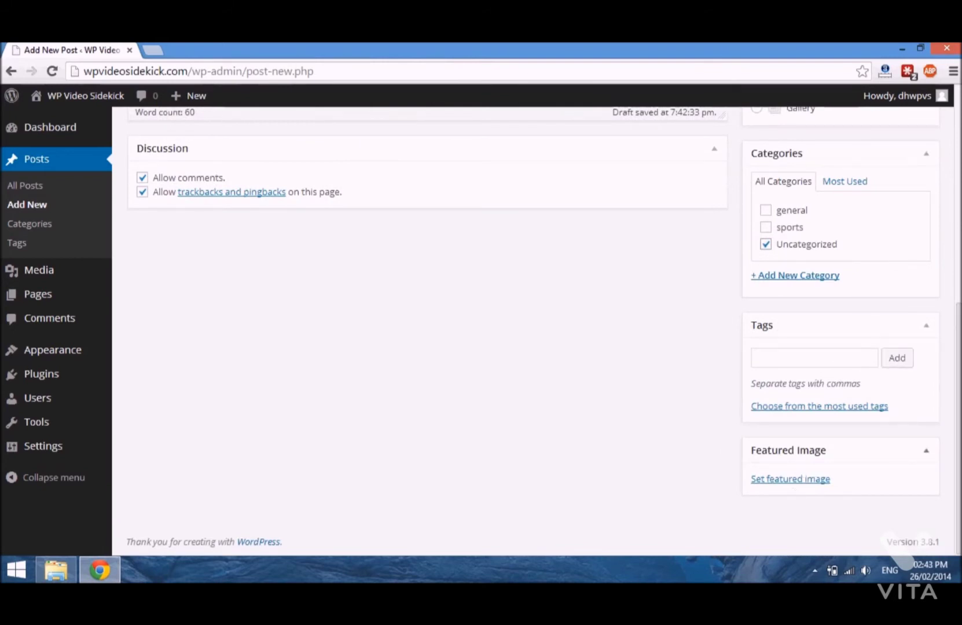
drag(958, 429, 952, 207)
click(913, 307)
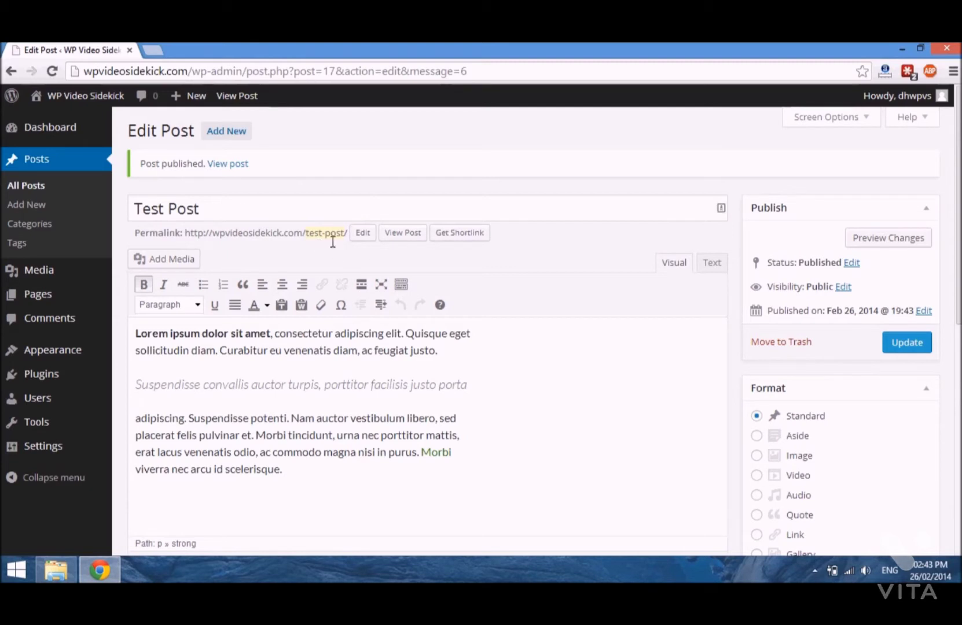
Re-confirm the permalink slug as 'test-post' and open the published post in a new tab
click(362, 234)
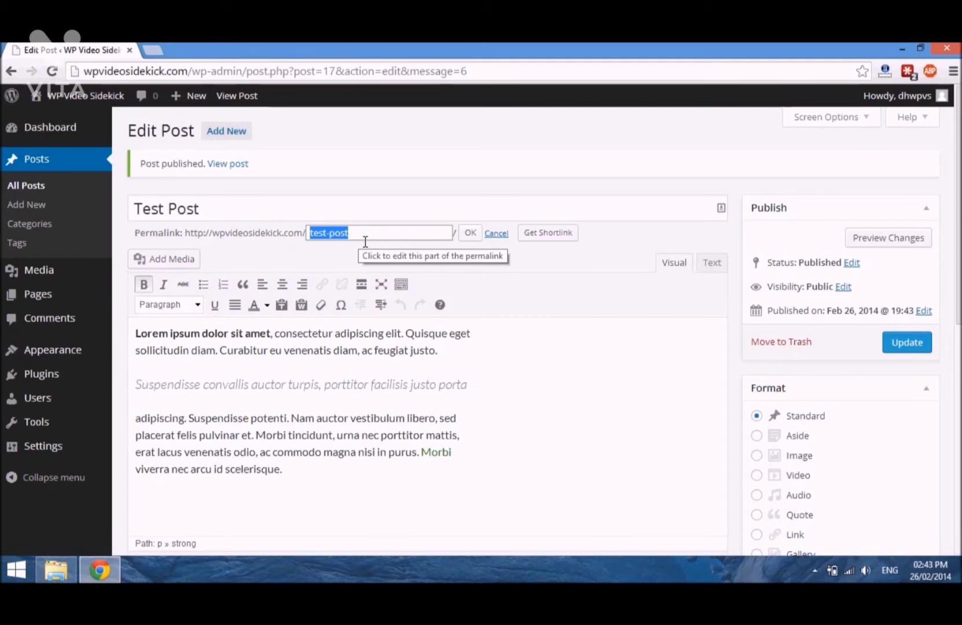
click(365, 242)
key(BackSpace)
key(BackSpace)
key(BackSpace)
key(BackSpace)
key(BackSpace)
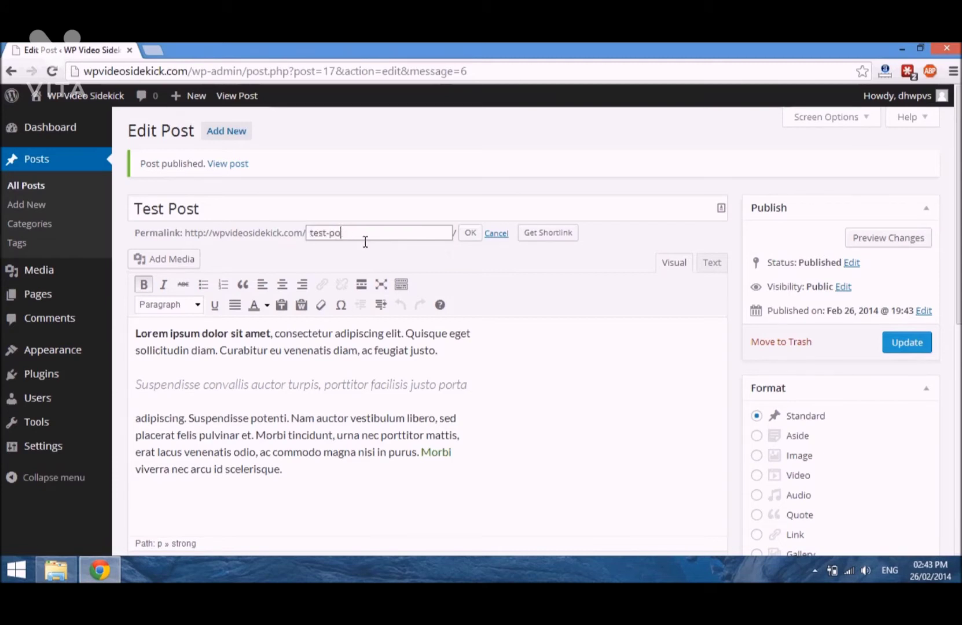
text(-post)
click(471, 234)
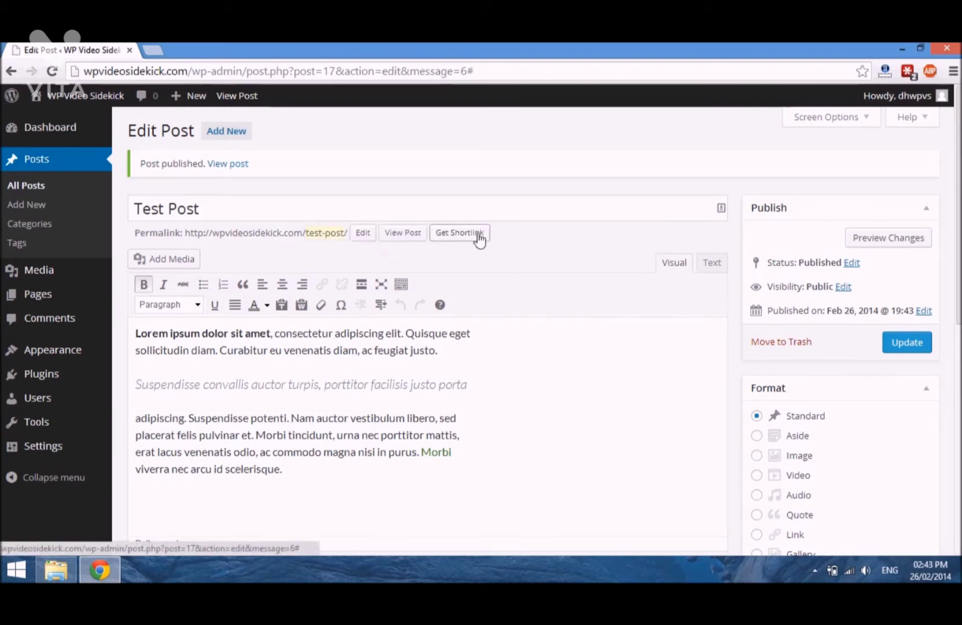
right_click(412, 237)
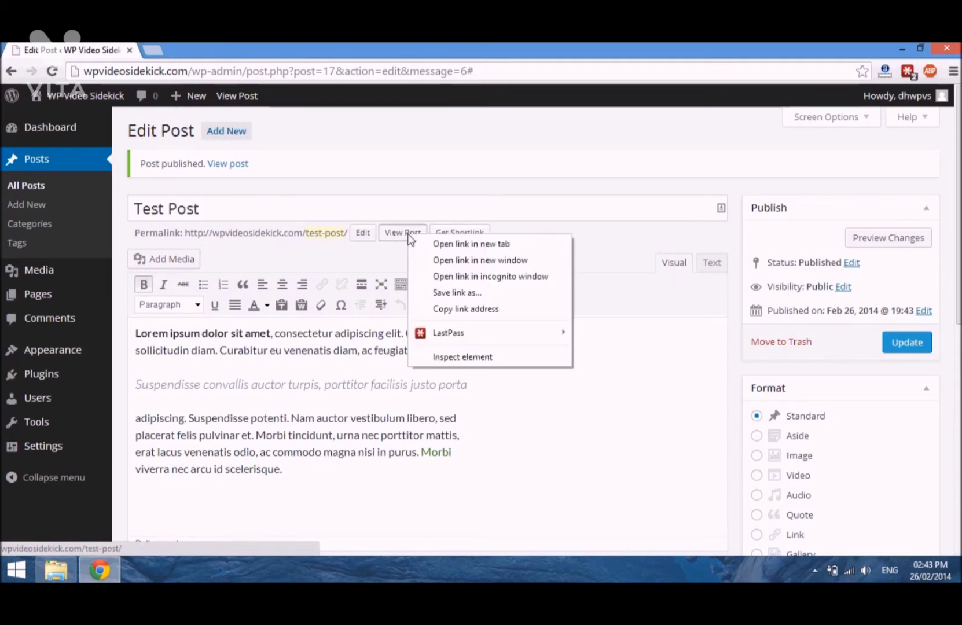
click(434, 243)
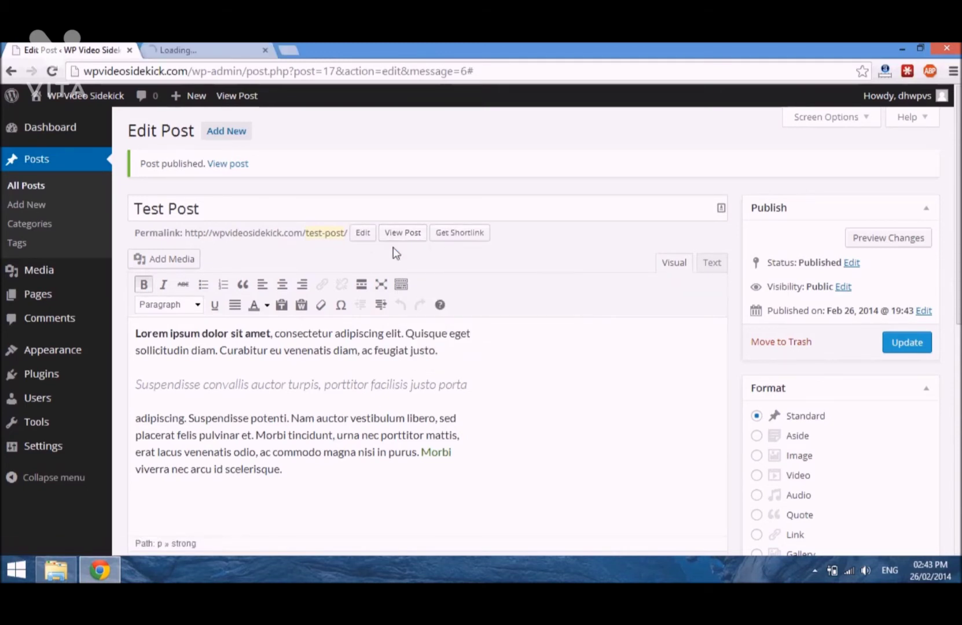
Review the live Test Post and try its Morbi link to Google in a new tab
click(219, 51)
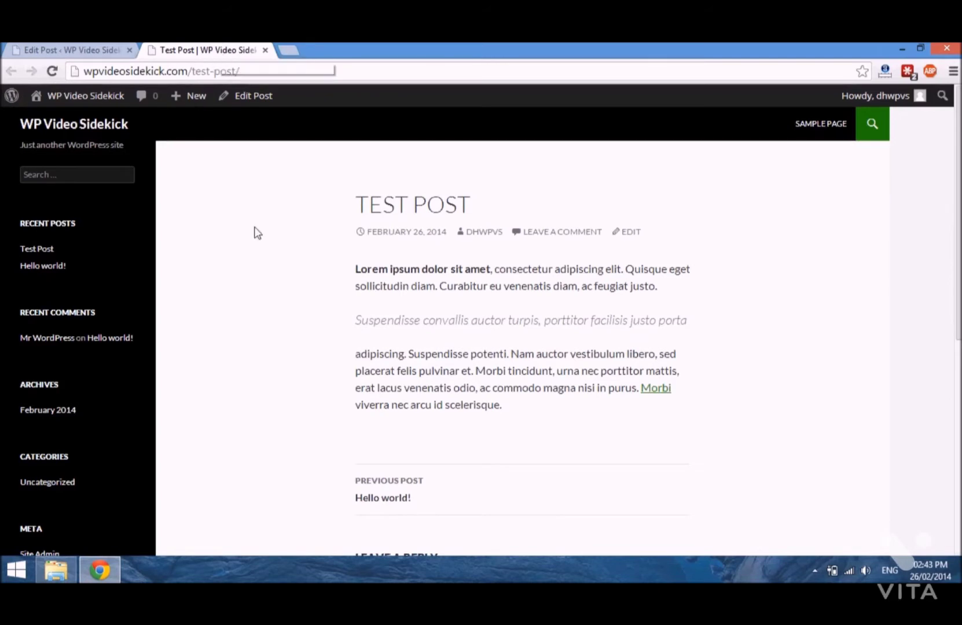
scroll(318, 366, down, 3)
scroll(318, 365, up, 3)
click(660, 389)
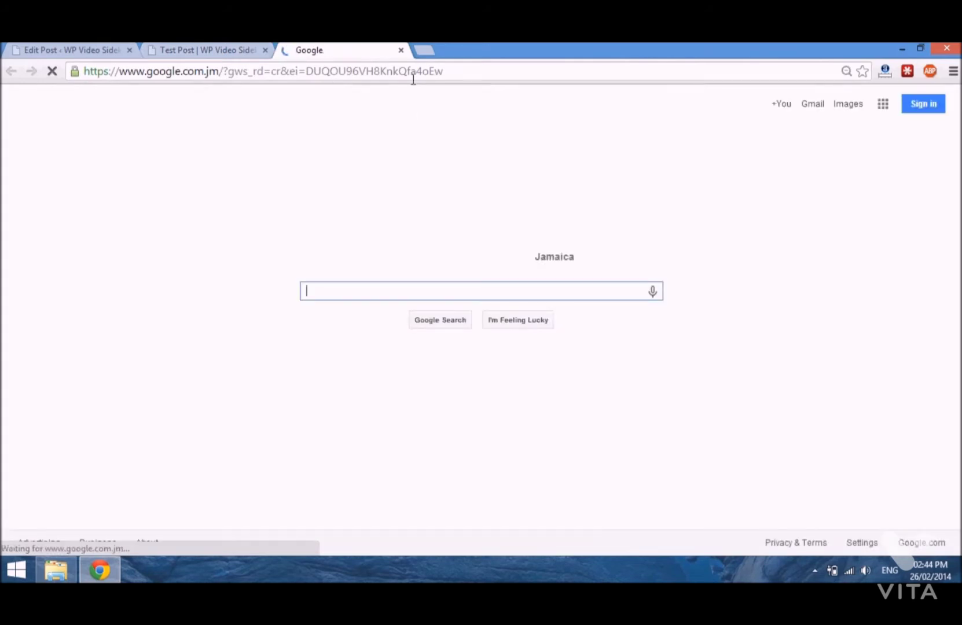
click(401, 52)
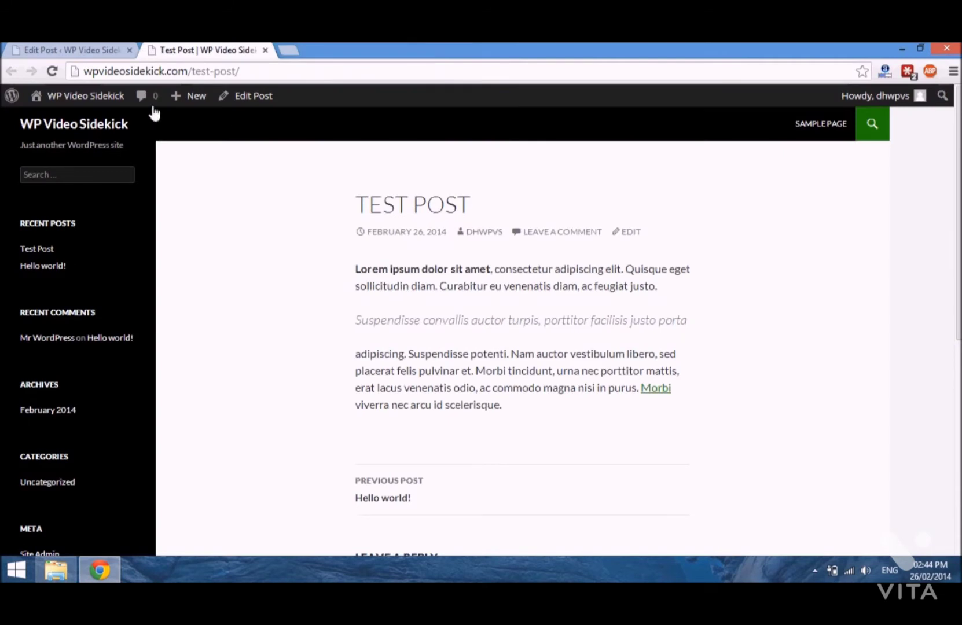
Visit the site's home page and the admin Dashboard, then start a blank browser tab
click(91, 49)
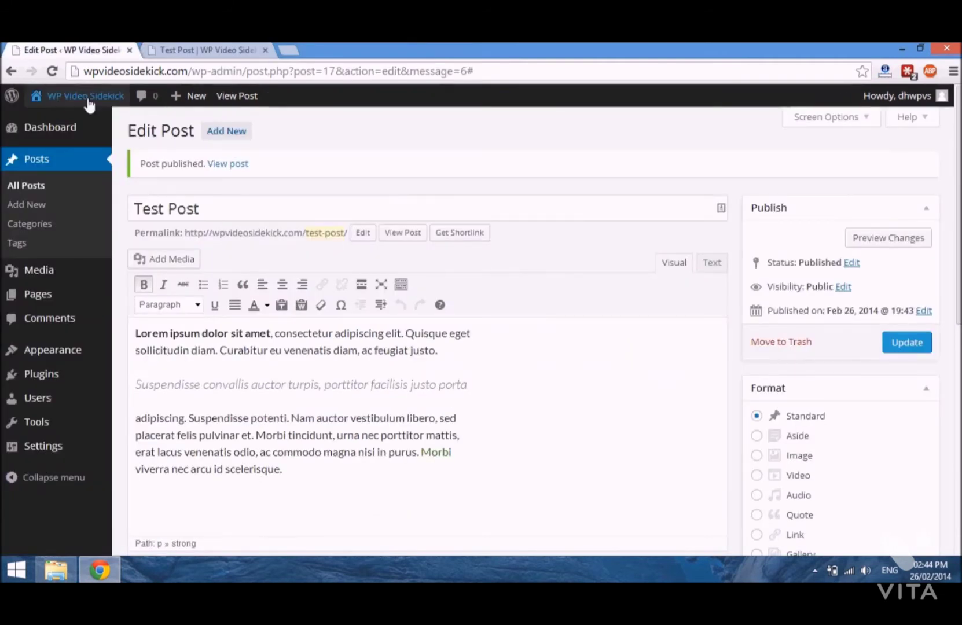
mouse_move(86, 100)
click(56, 121)
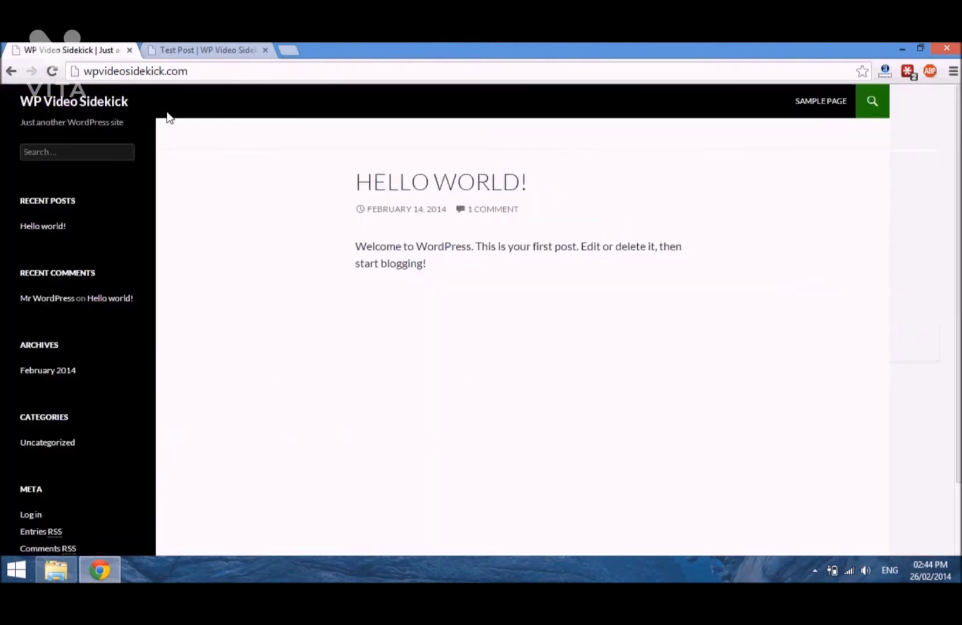
click(198, 46)
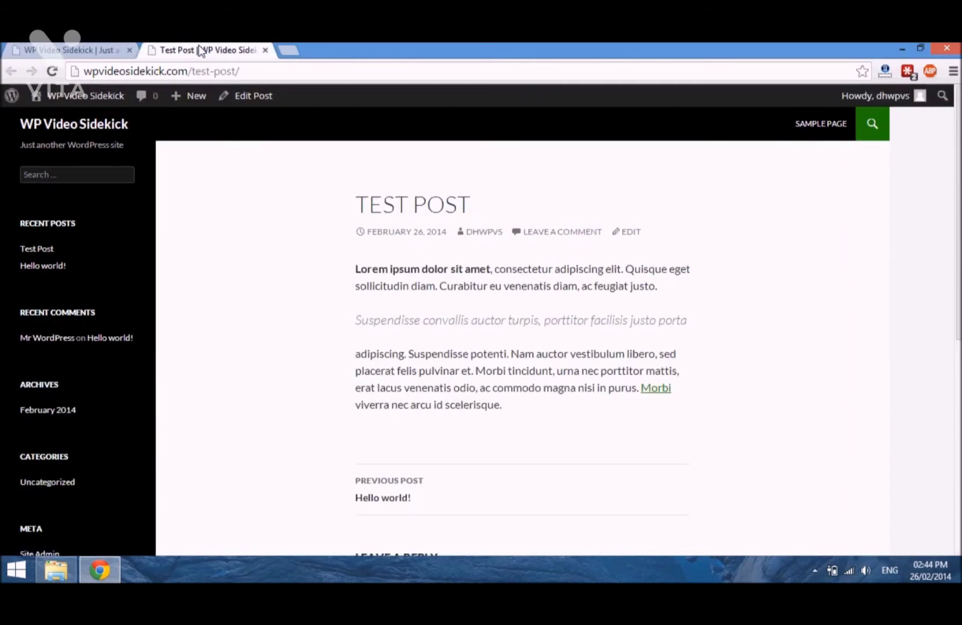
click(275, 70)
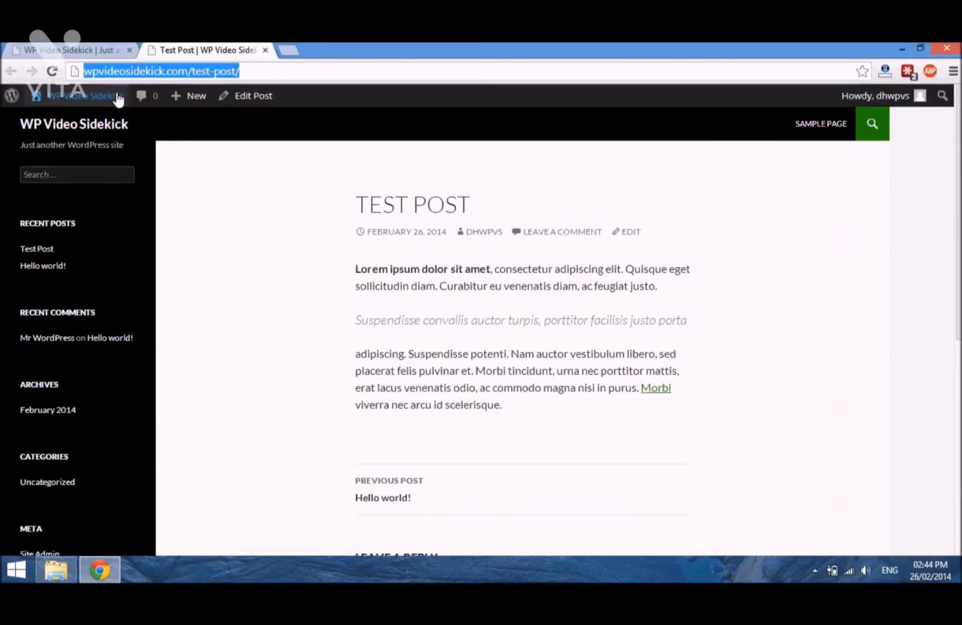
mouse_move(118, 98)
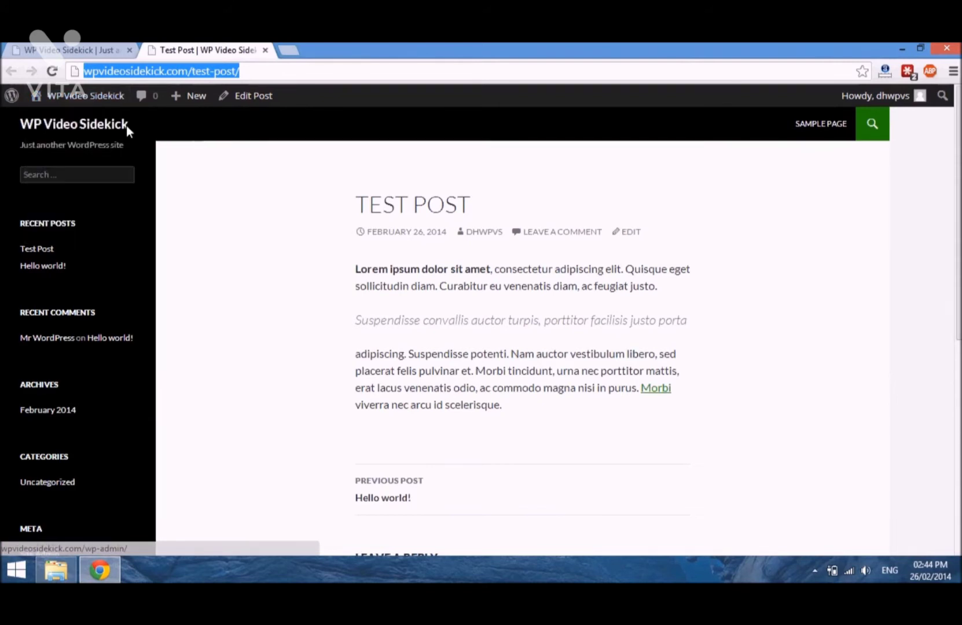
click(59, 122)
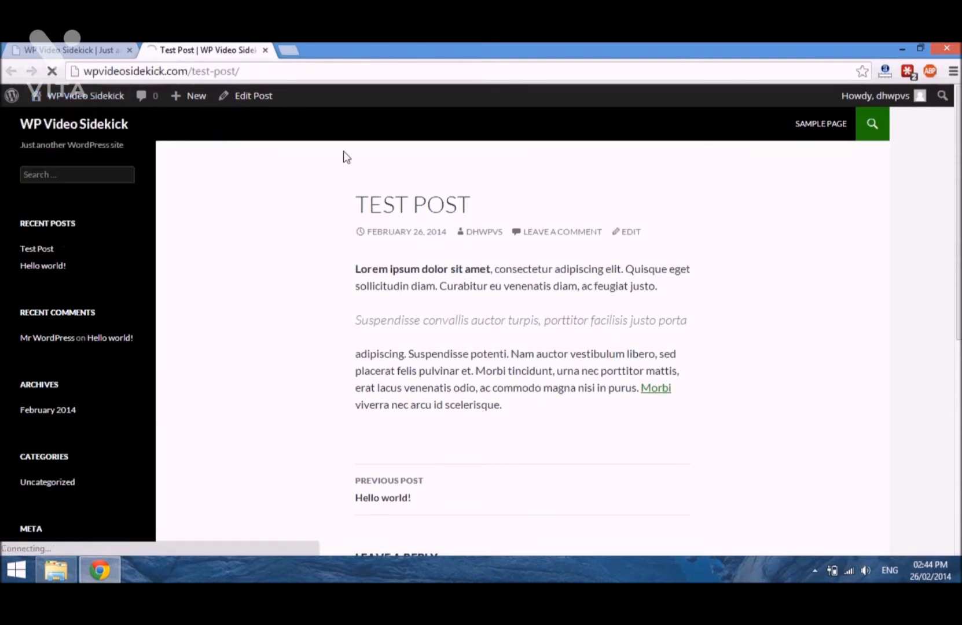
click(290, 50)
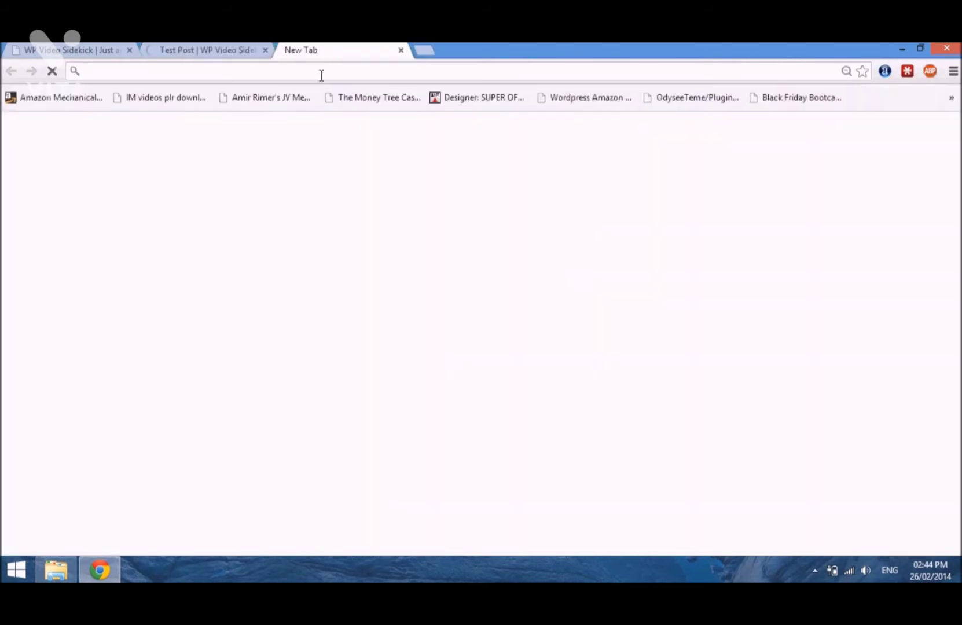
Load wpvideosidekick.com by typing 'wpv' and accepting the suggested address
text(wpvideosidekick.com)
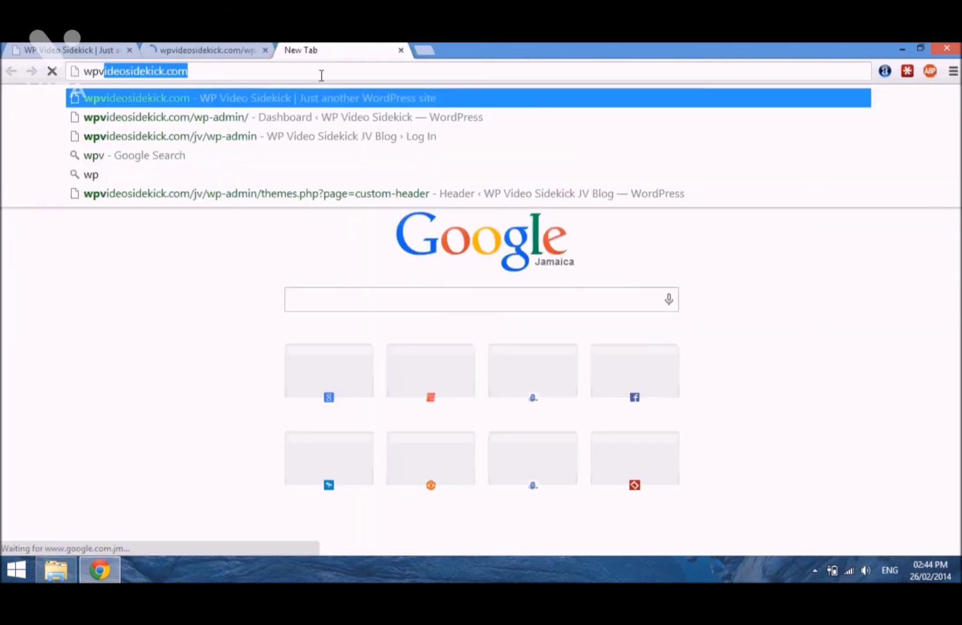
key(Return)
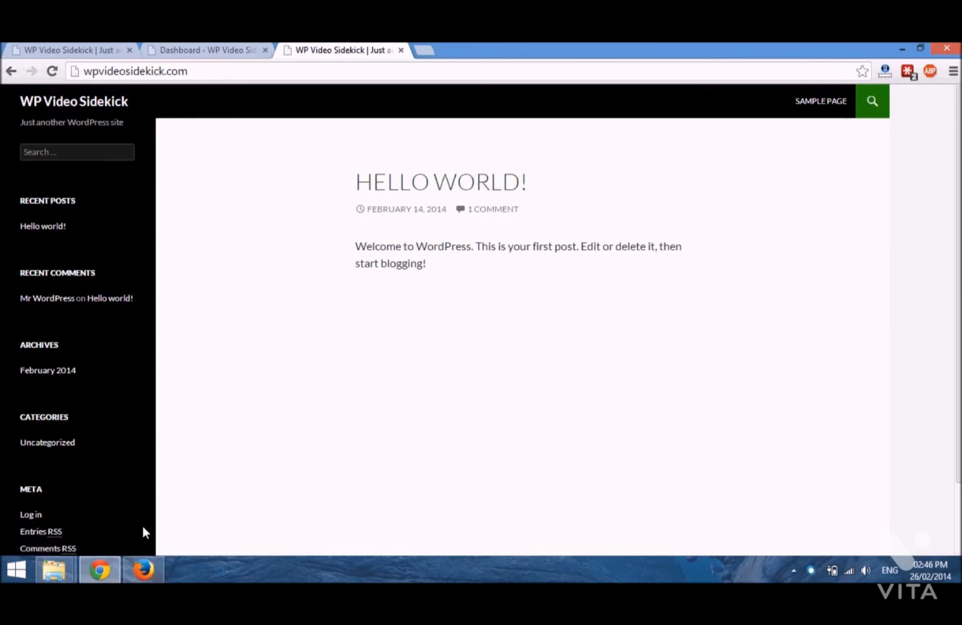
mouse_move(143, 571)
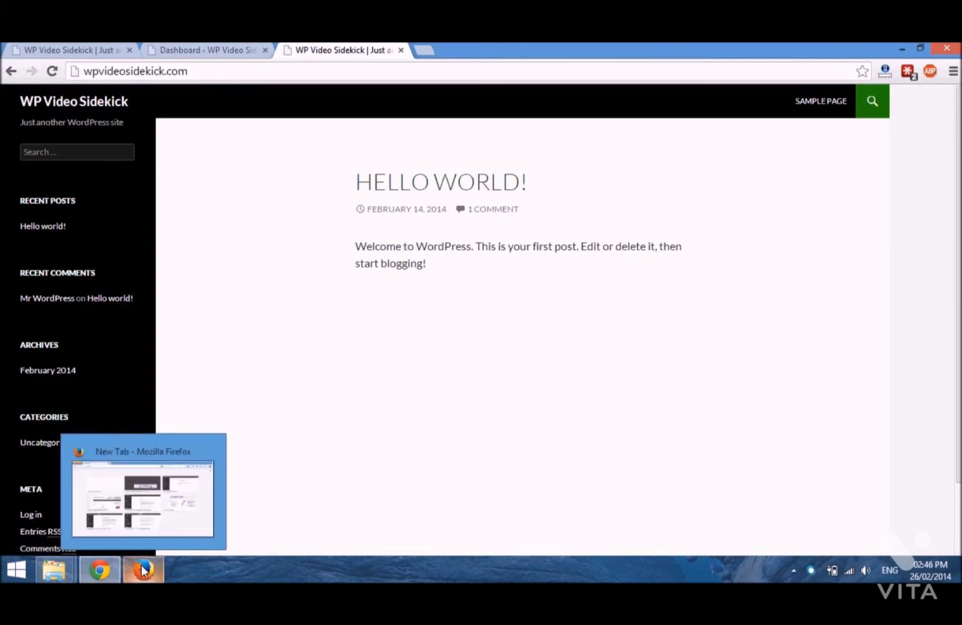
In Firefox, load wpvideosidekick.com from 'wp' and scroll to see Test Post above Hello World!
click(143, 571)
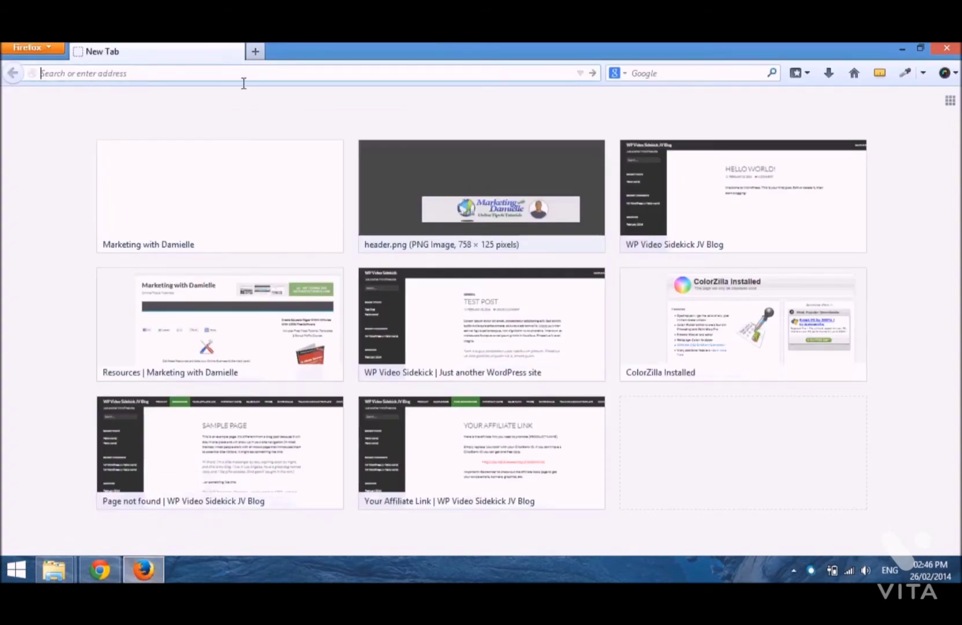
text(wpvideosidekick.com/)
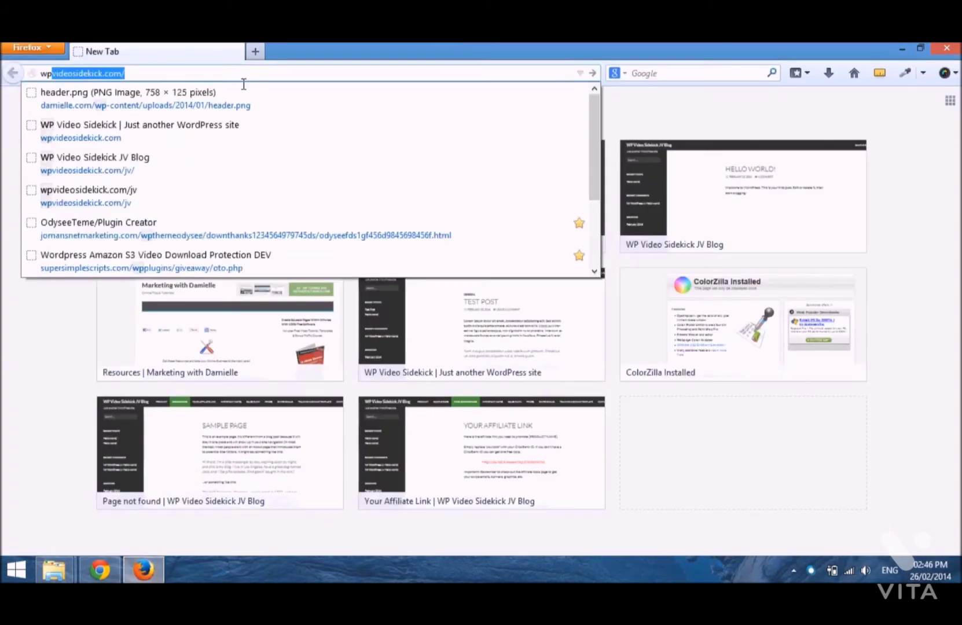
key(Return)
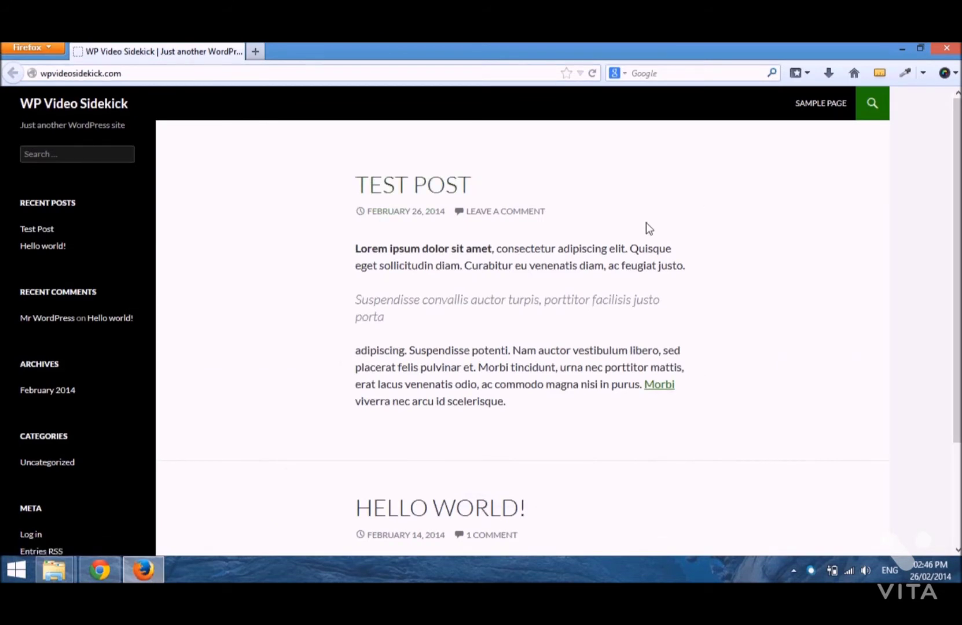
scroll(646, 222, down, 2)
scroll(646, 222, up, 2)
scroll(646, 222, down, 2)
scroll(645, 222, down, 1)
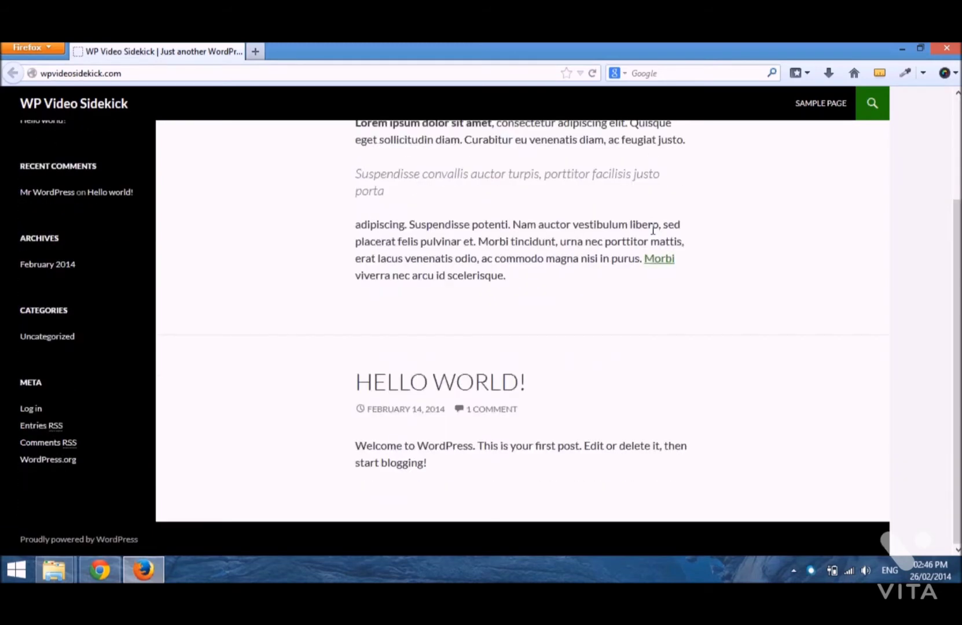
scroll(645, 365, up, 3)
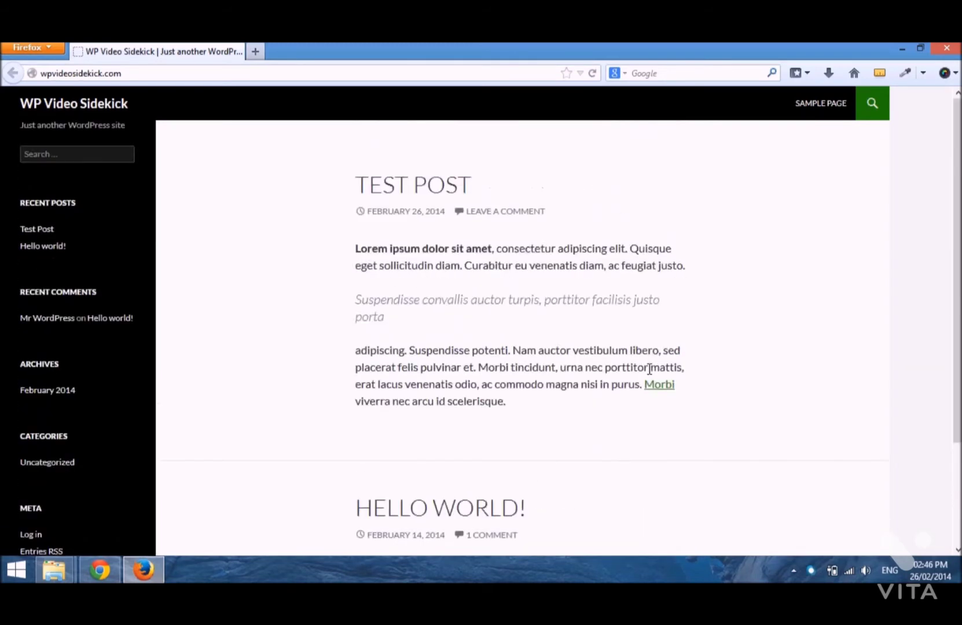
scroll(649, 369, down, 3)
scroll(643, 362, up, 3)
scroll(647, 369, down, 3)
scroll(644, 367, up, 3)
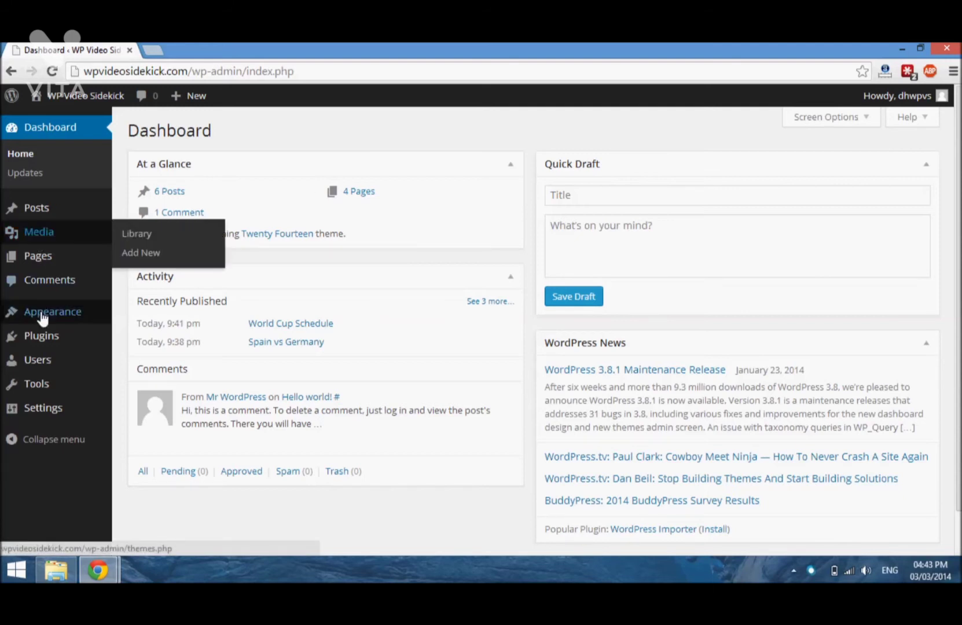
Go to Appearance > Menus in the admin sidebar
mouse_move(36, 317)
click(141, 370)
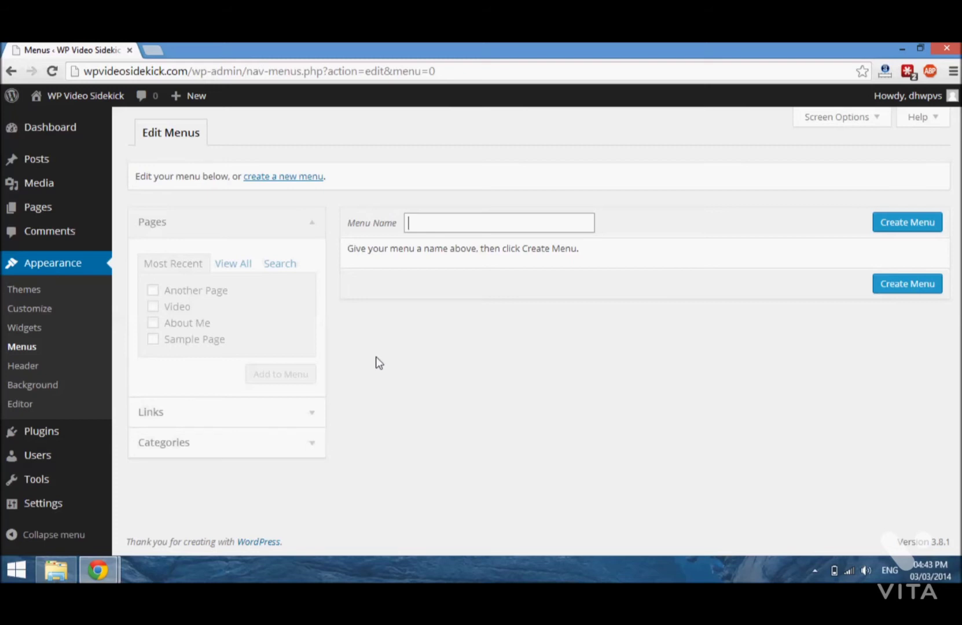
mouse_move(99, 570)
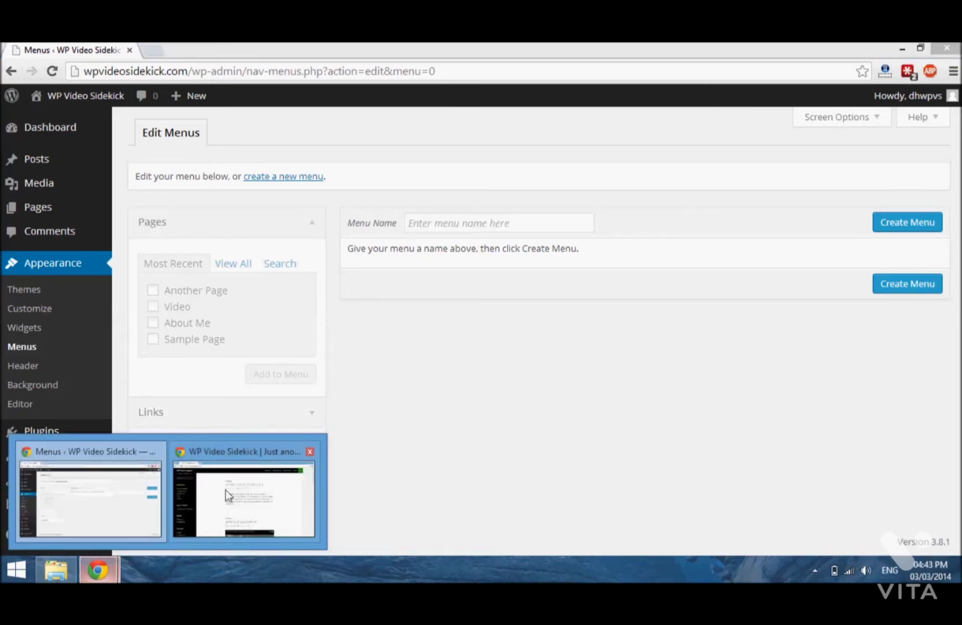
click(241, 482)
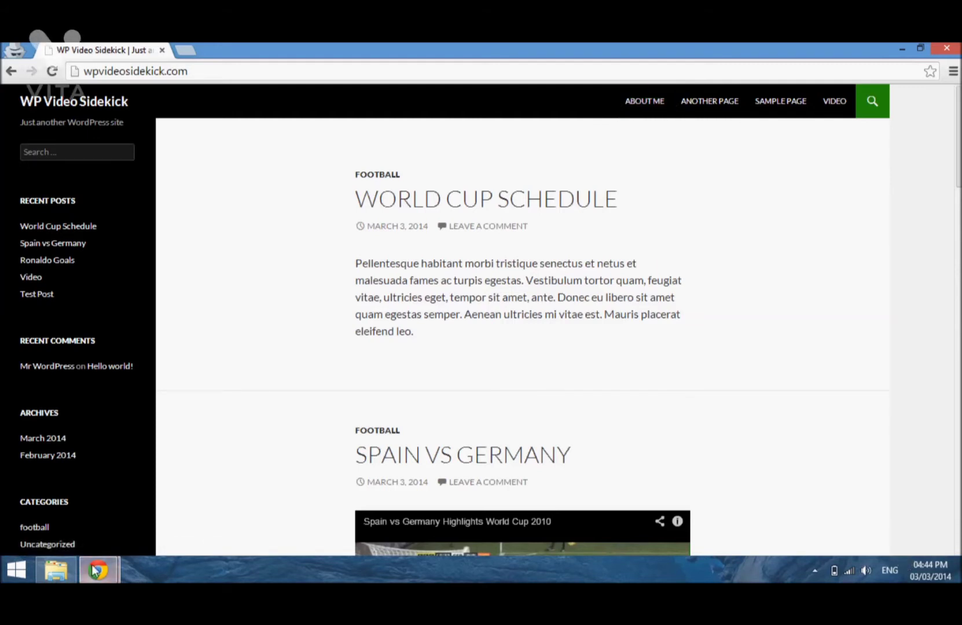
mouse_move(96, 570)
click(103, 504)
mouse_move(103, 504)
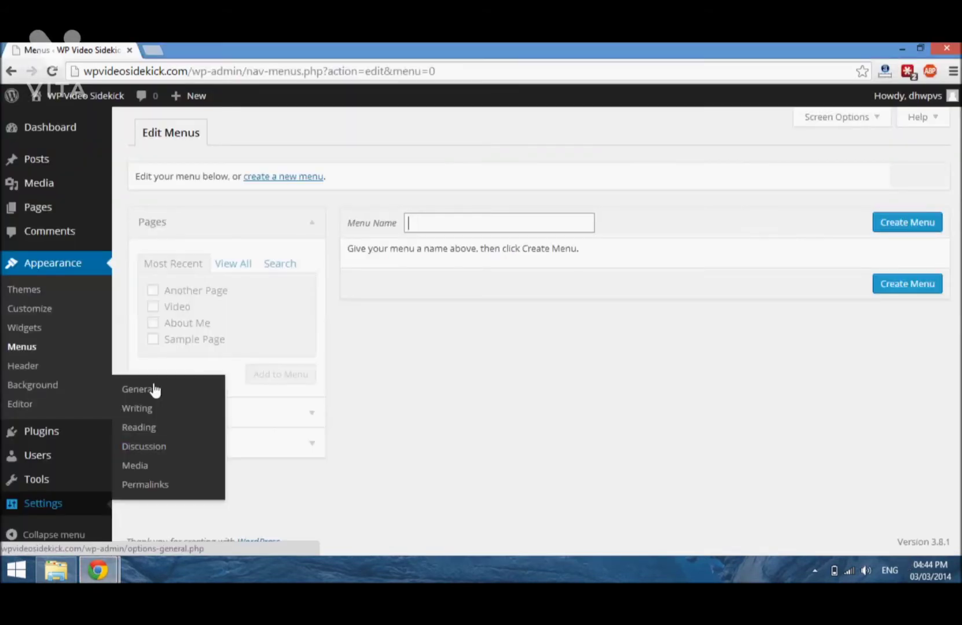
click(437, 226)
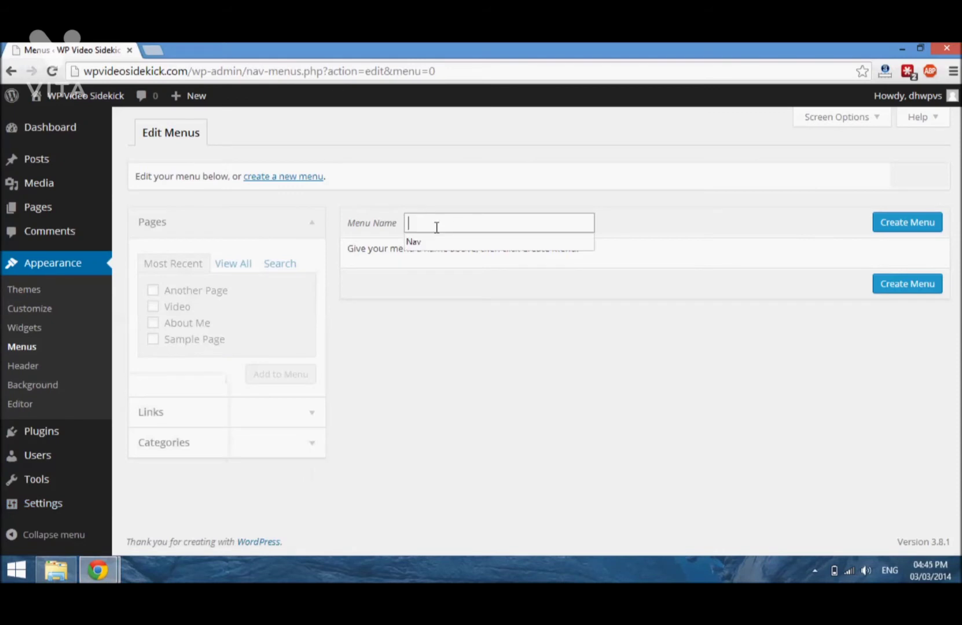
Enter 'Main Menu' as the menu name and create the menu
click(422, 294)
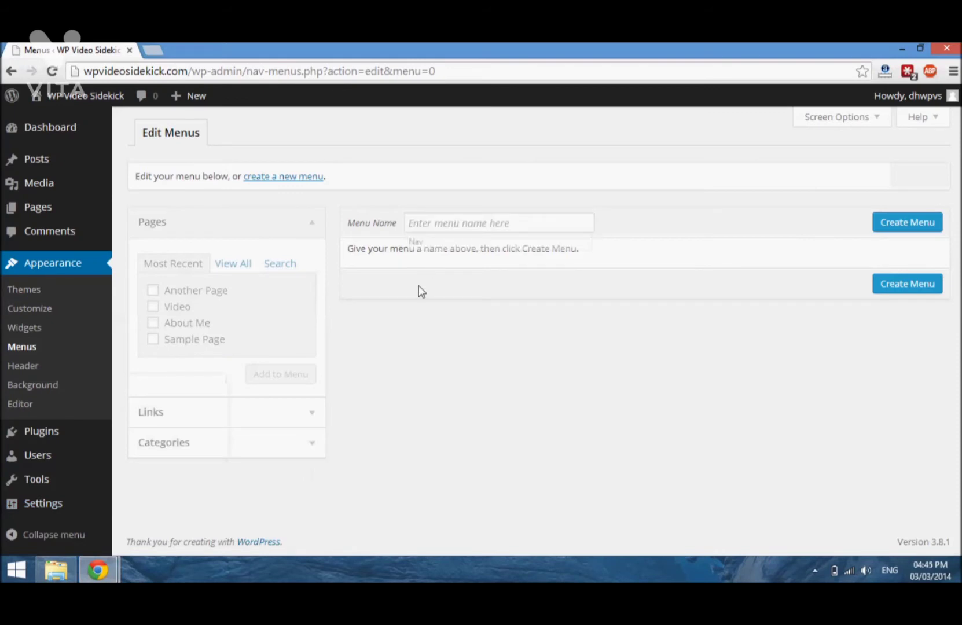
click(445, 234)
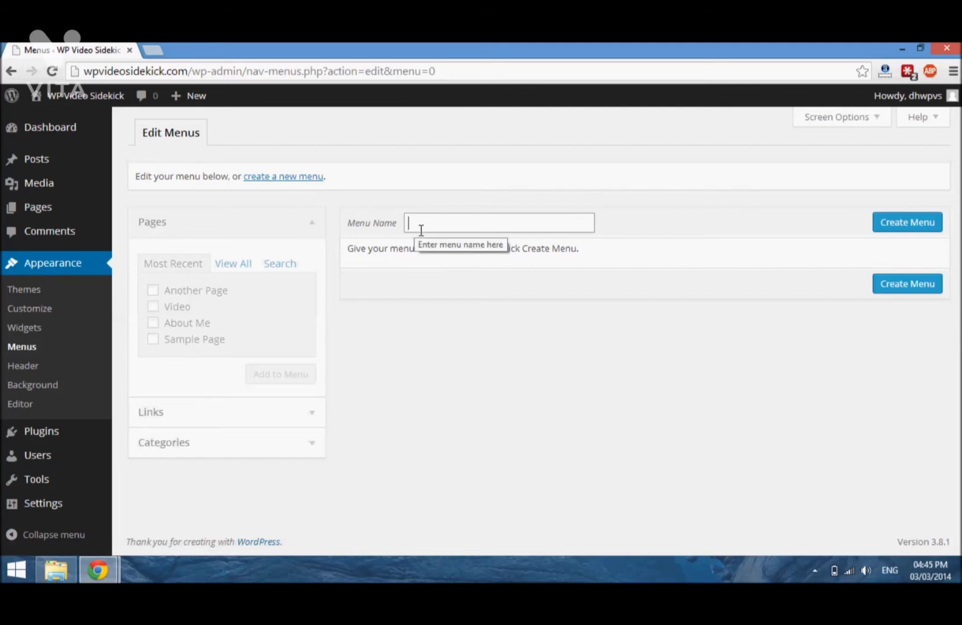
text(Main Menu)
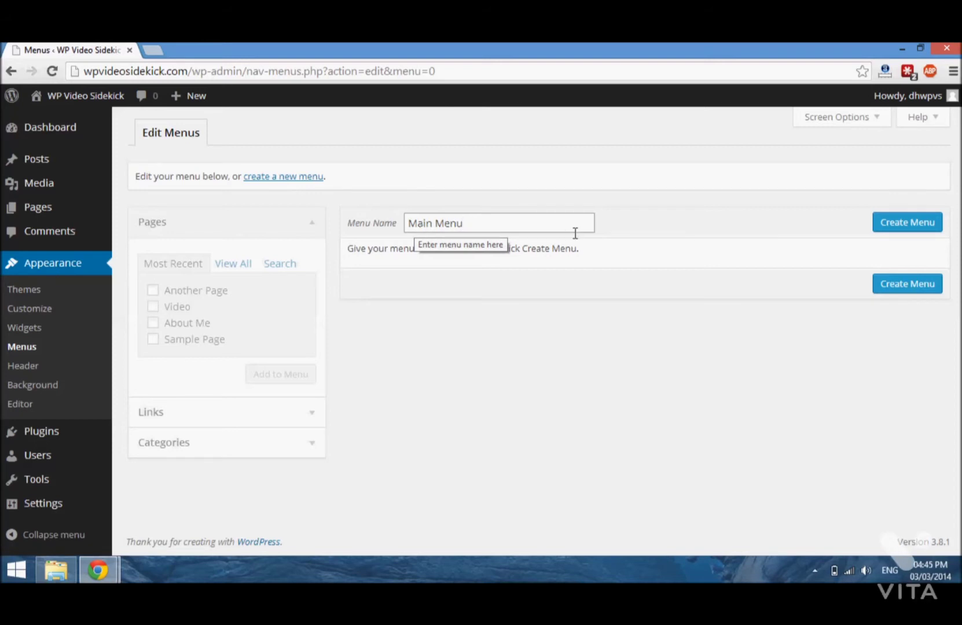
click(901, 228)
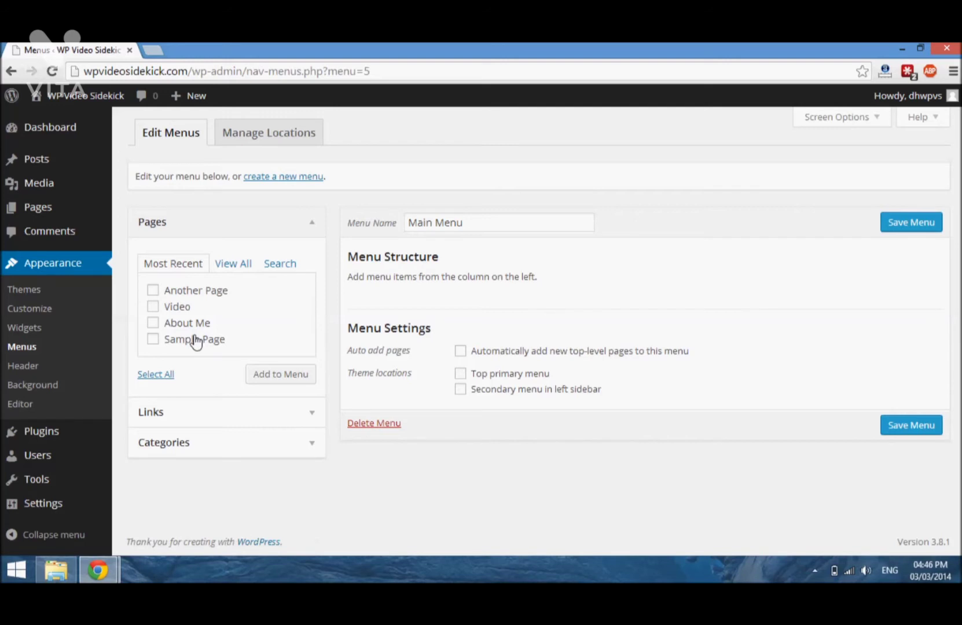
Add the pages Another Page, Video, About Me and Sample Page to Main Menu
click(154, 291)
click(154, 306)
click(154, 323)
click(154, 339)
click(290, 381)
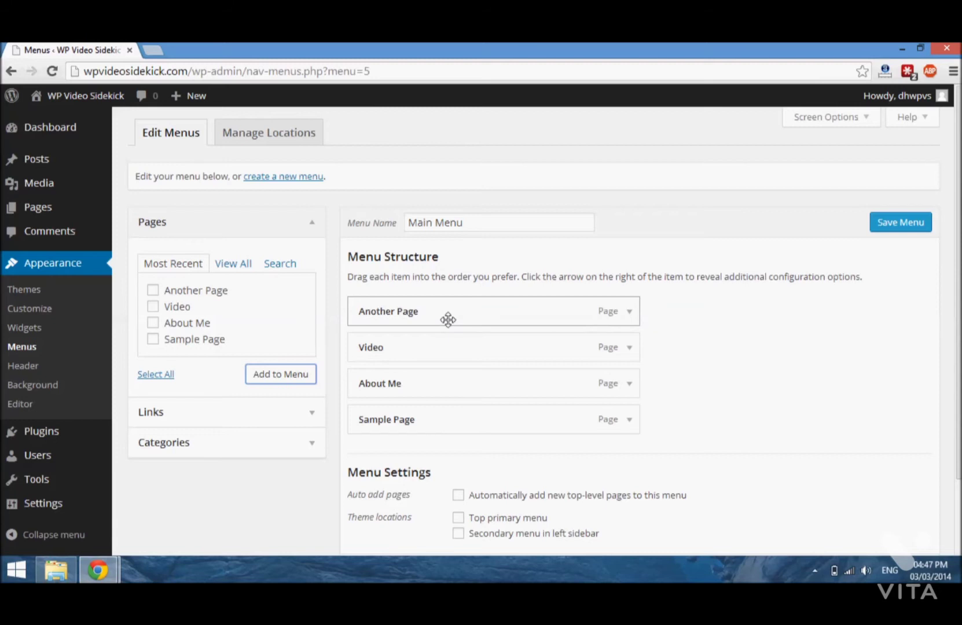
Drag Another Page below Sample Page and indent it as Sample Page's sub item
drag(448, 320, 448, 429)
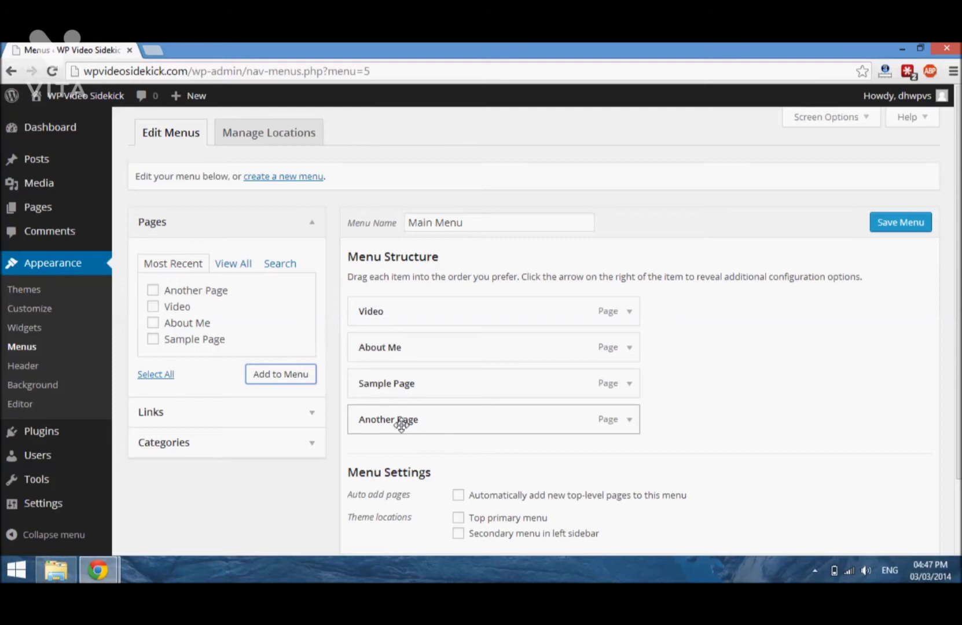
drag(403, 423, 438, 426)
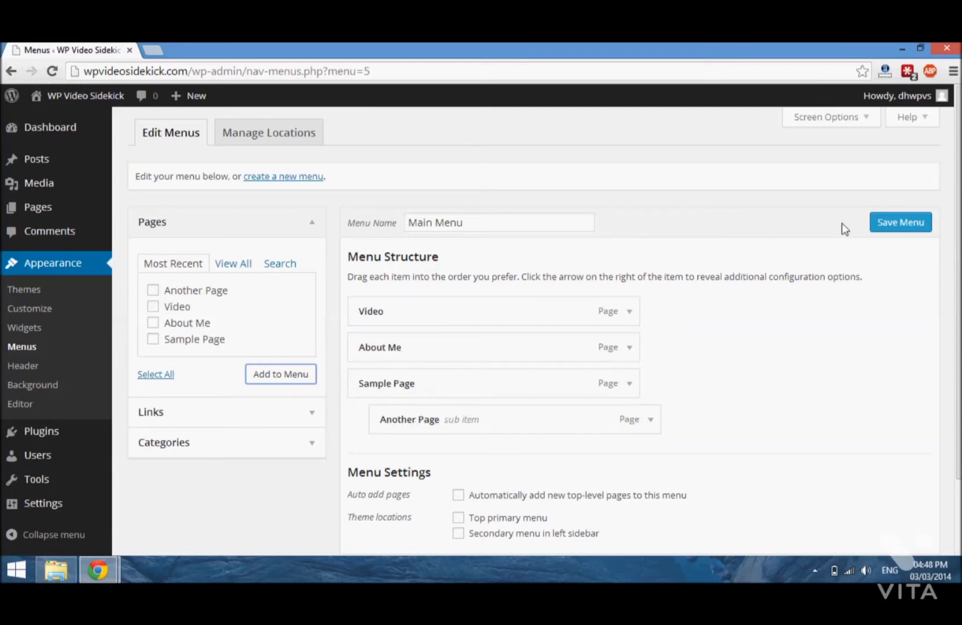
scroll(960, 184, down, 1)
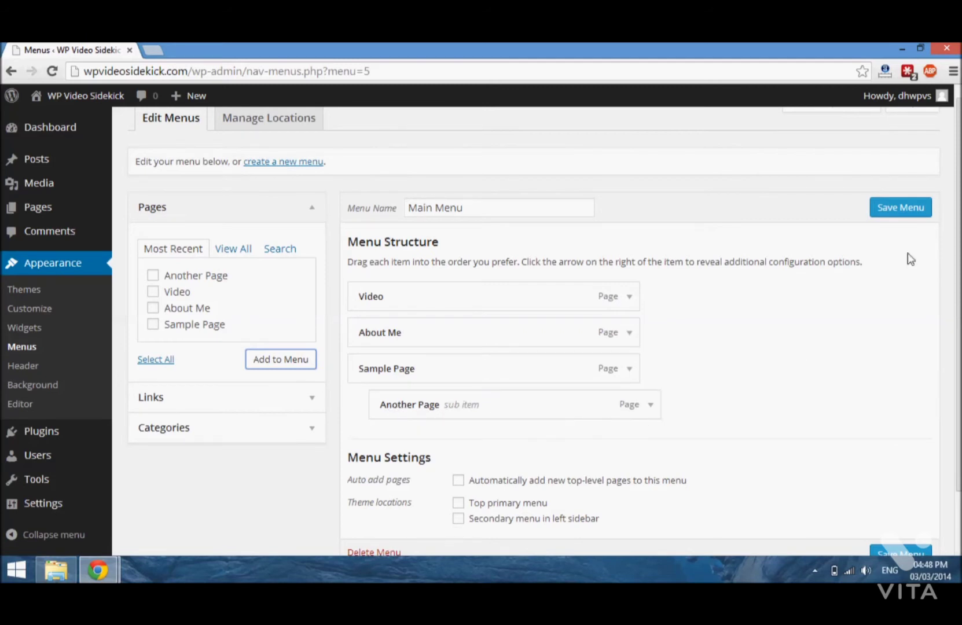
scroll(959, 193, down, 1)
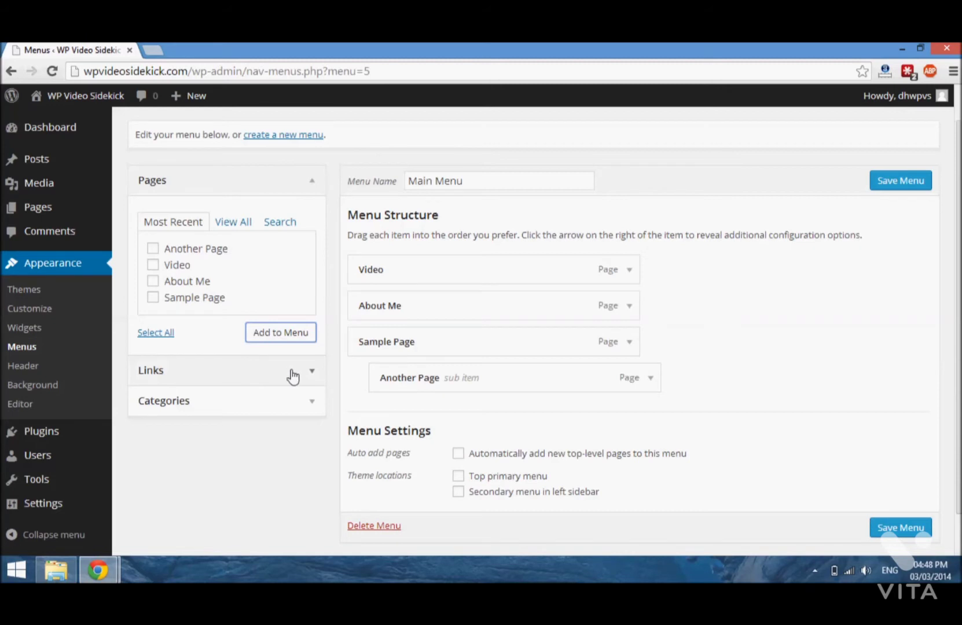
click(237, 373)
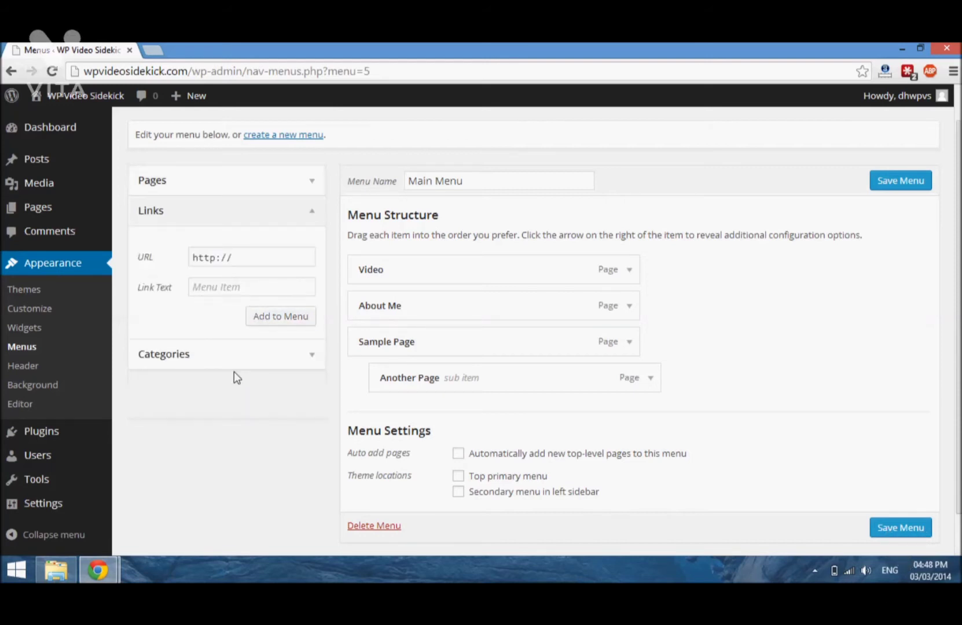
click(252, 215)
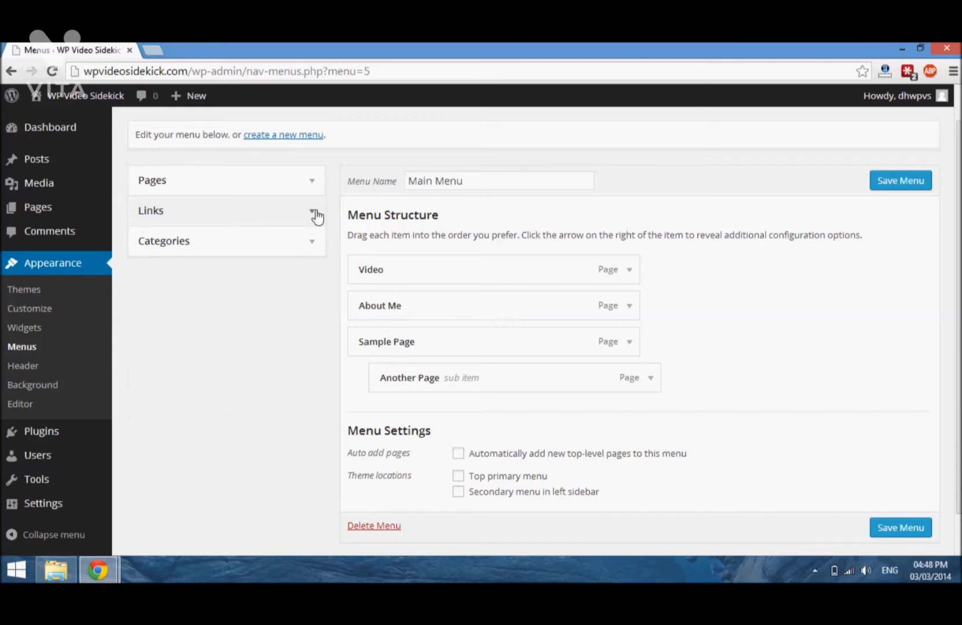
click(316, 216)
click(248, 261)
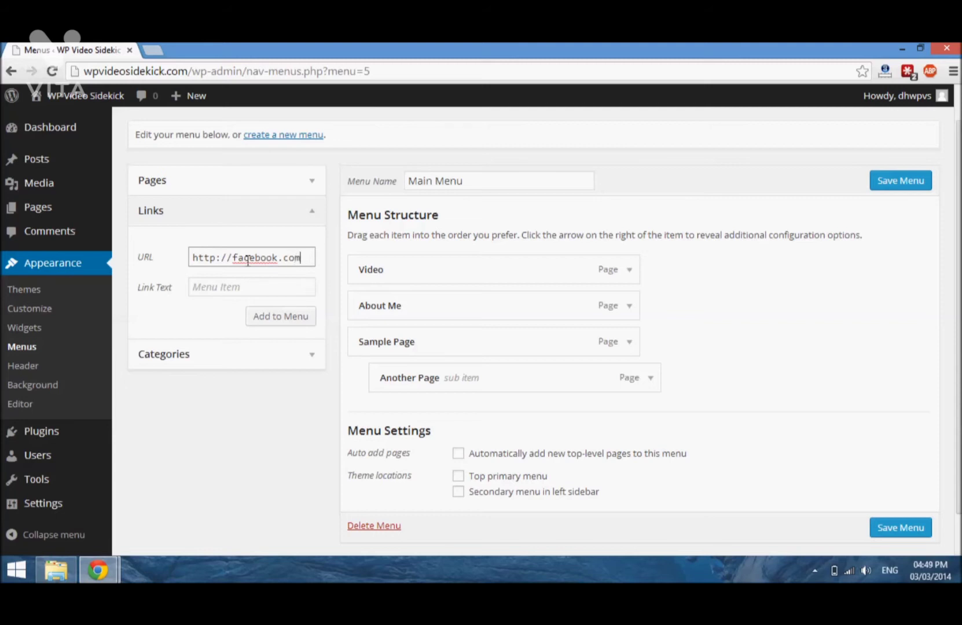
click(217, 294)
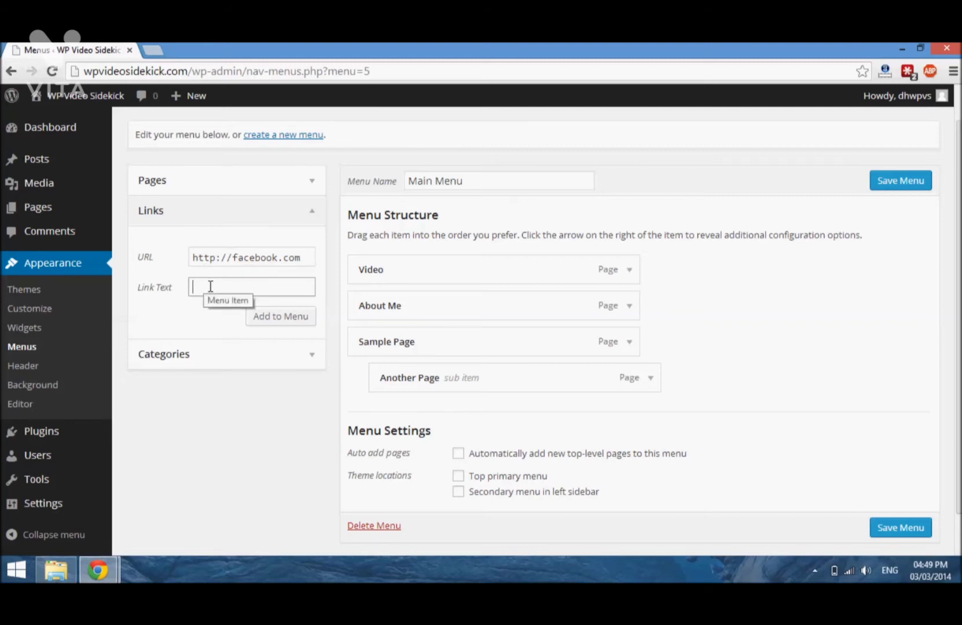
text(Fa)
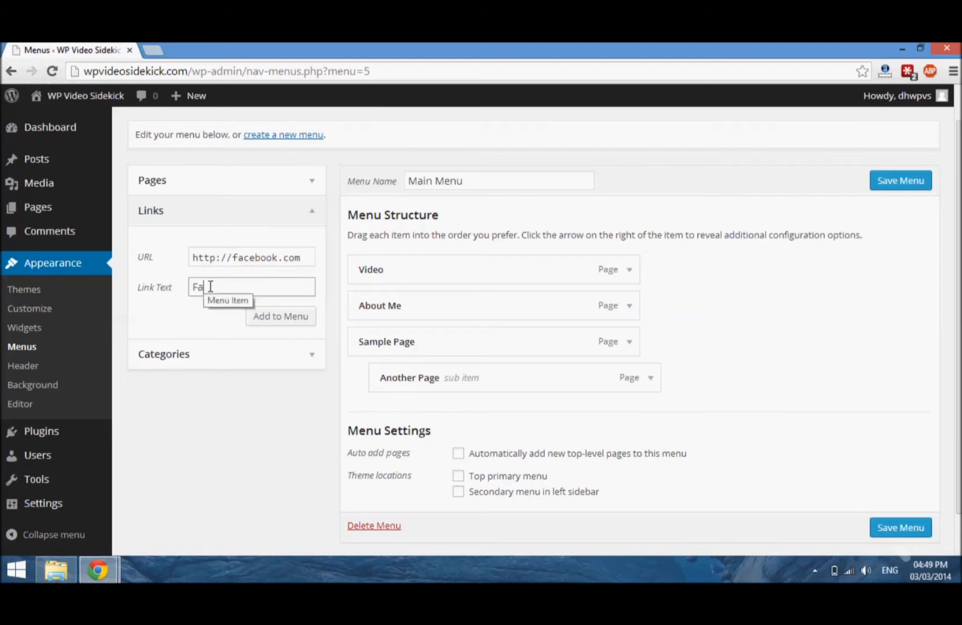
key(BackSpace)
key(BackSpace)
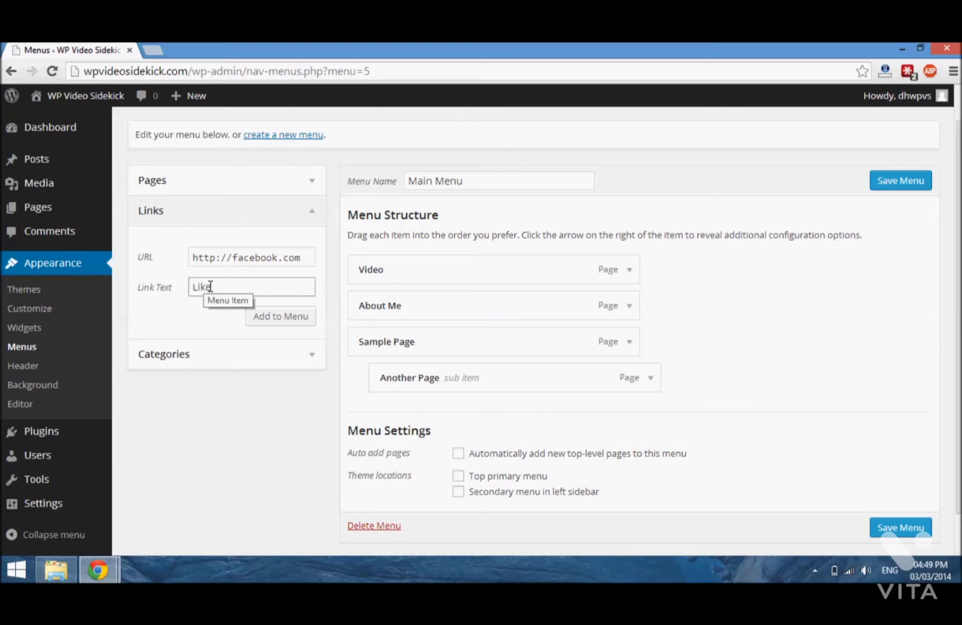
click(299, 324)
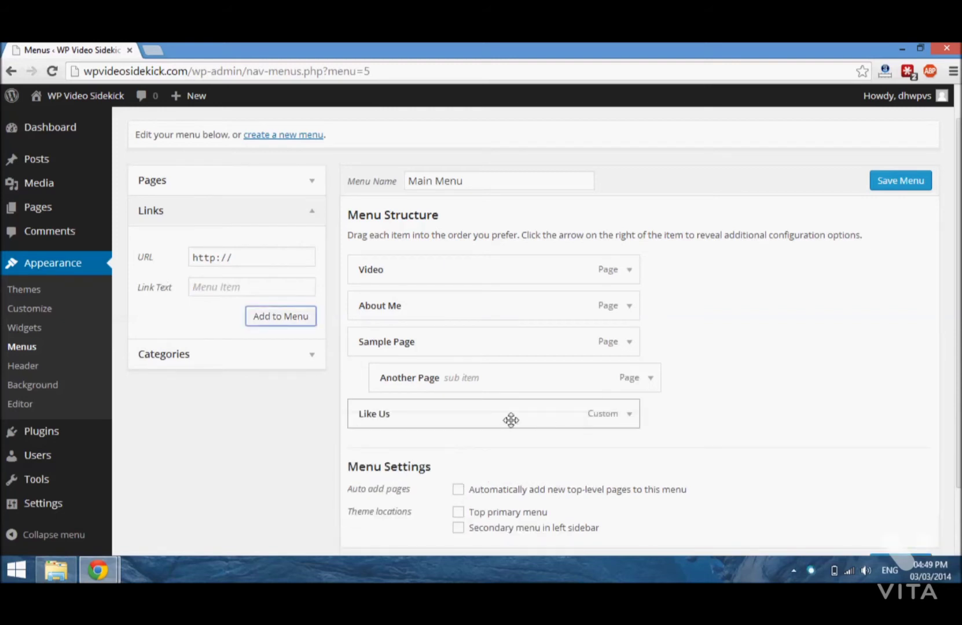
Move Like Us between About Me and Sample Page, then check FileZilla's ongoing upload
drag(510, 421, 511, 341)
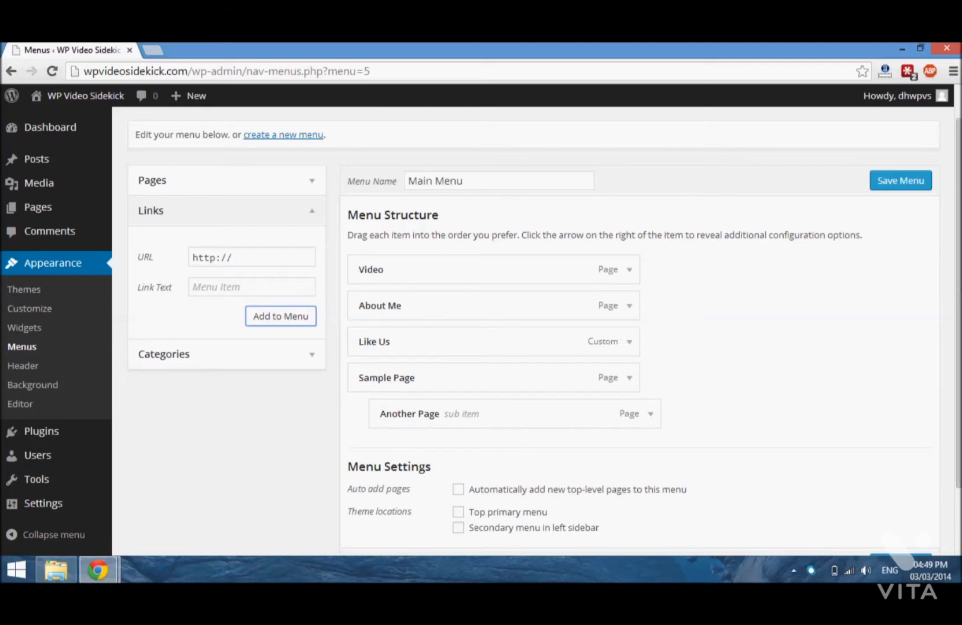
drag(959, 307, 958, 342)
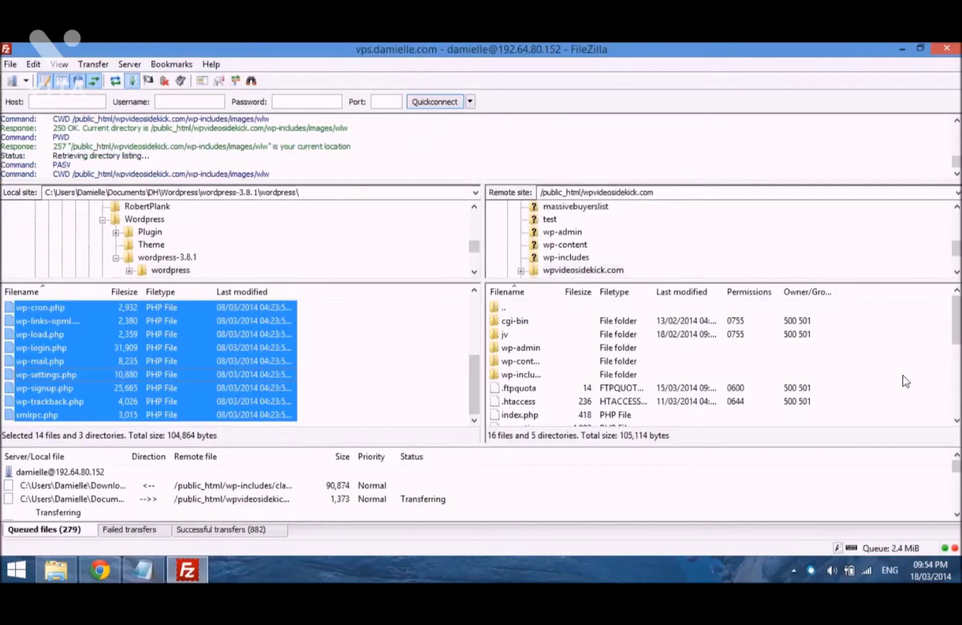
click(912, 353)
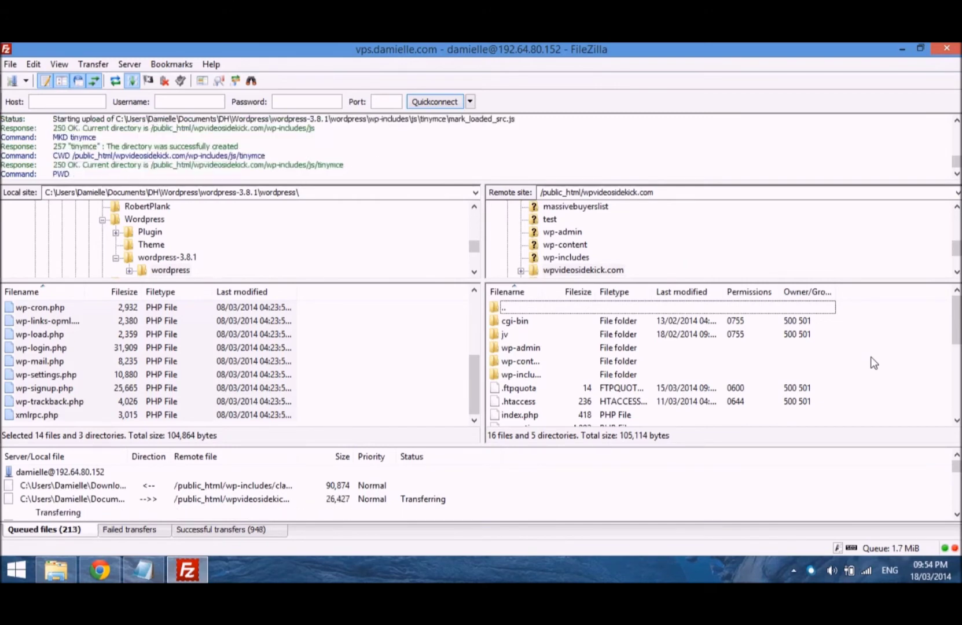
Create a remote folder named 'blog' in /public_html/wpvideosidekick.com and open it
click(765, 322)
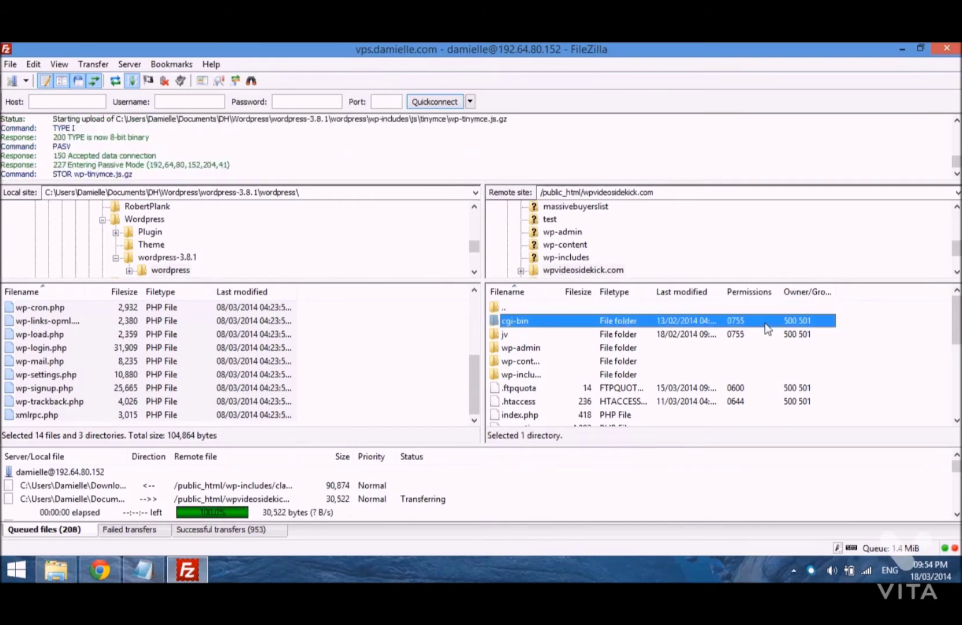
click(847, 362)
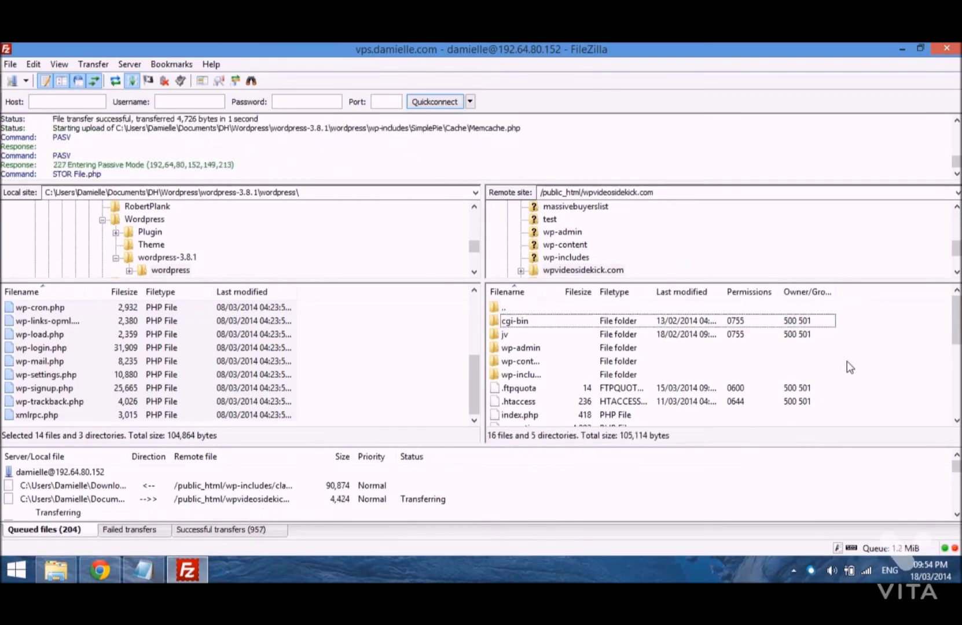
right_click(902, 354)
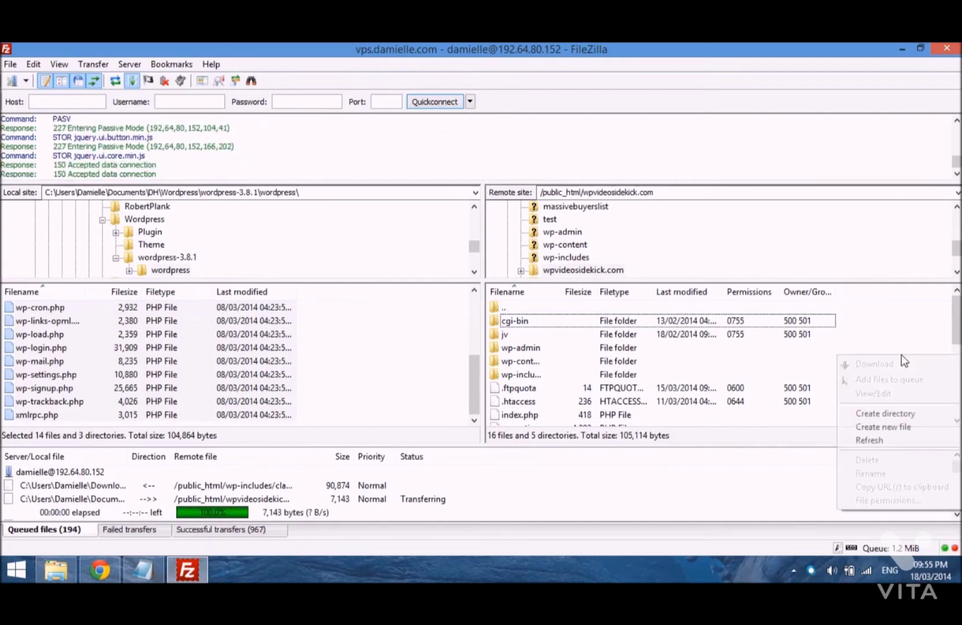
click(881, 413)
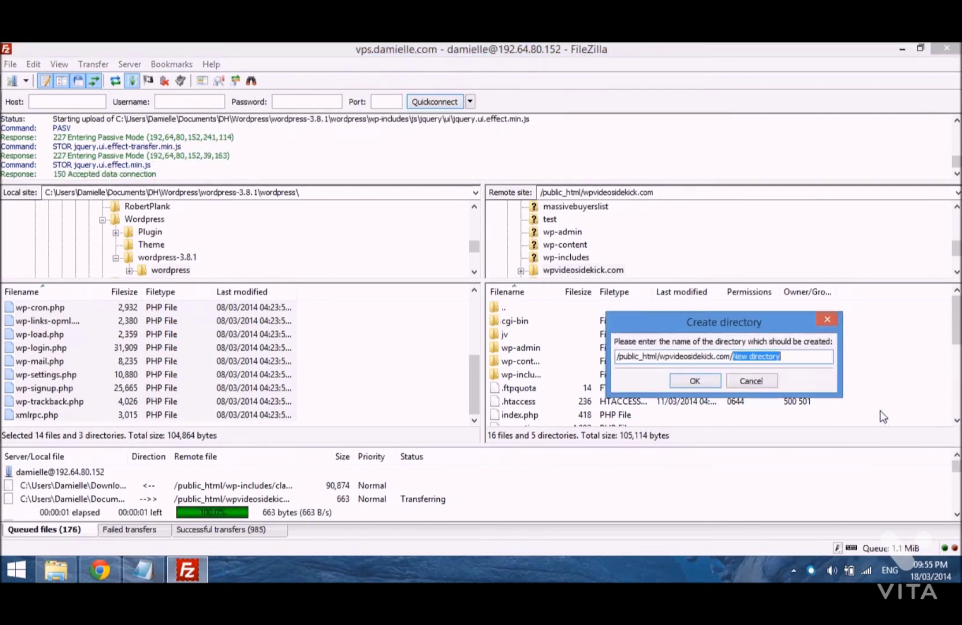
text(blog)
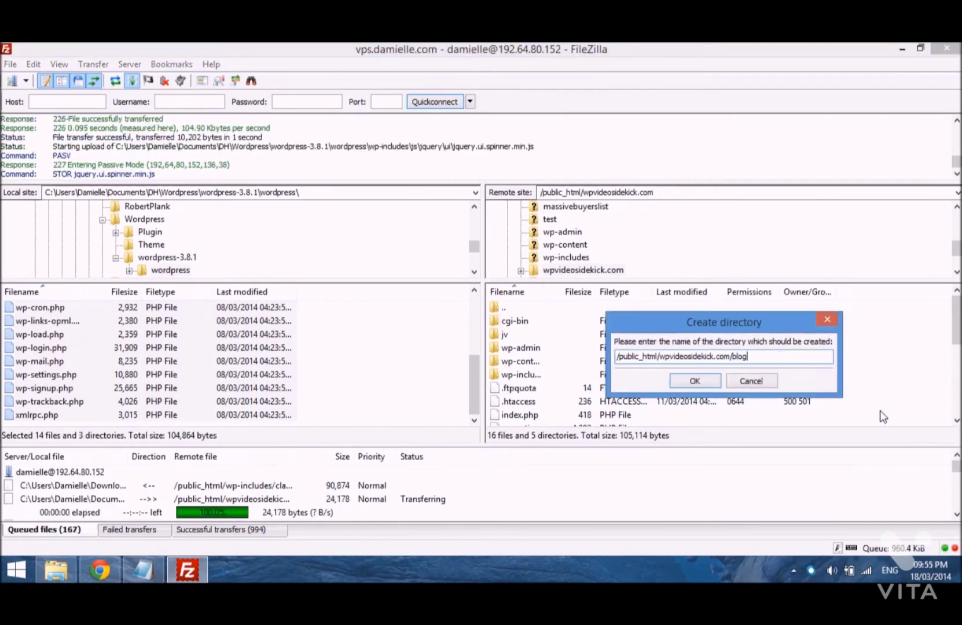
click(698, 381)
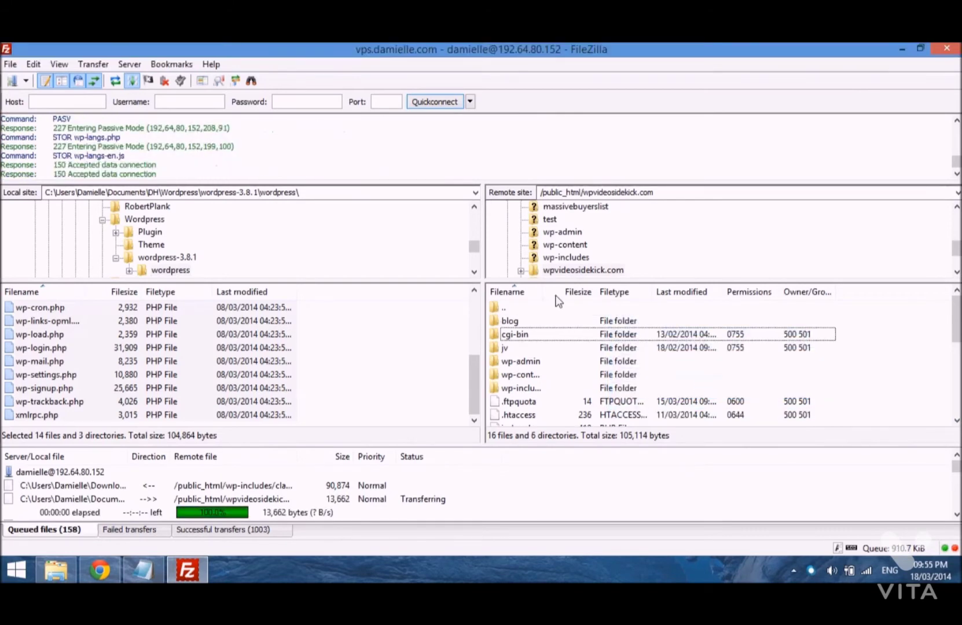
double_click(510, 326)
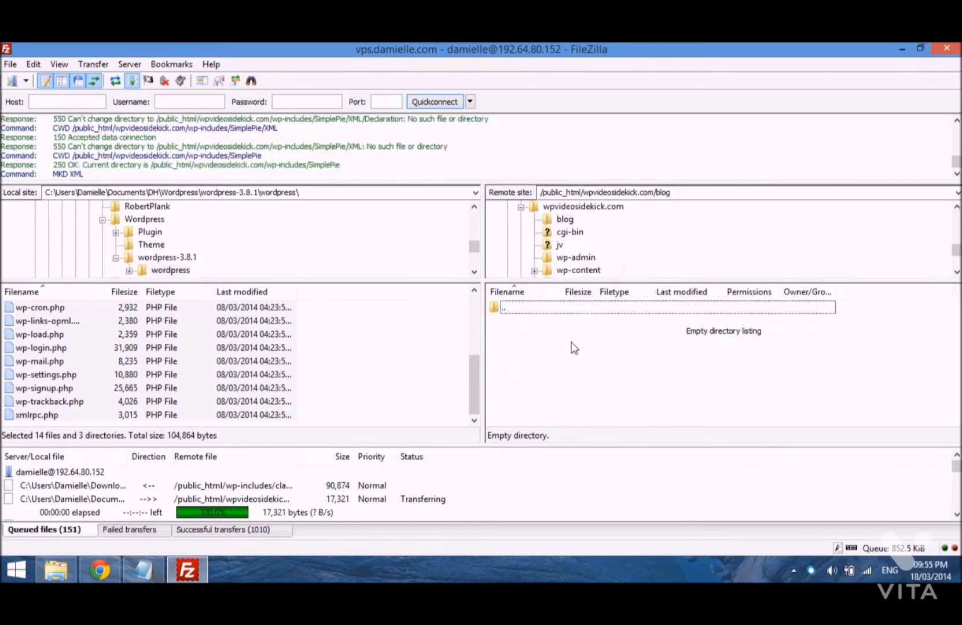
click(36, 309)
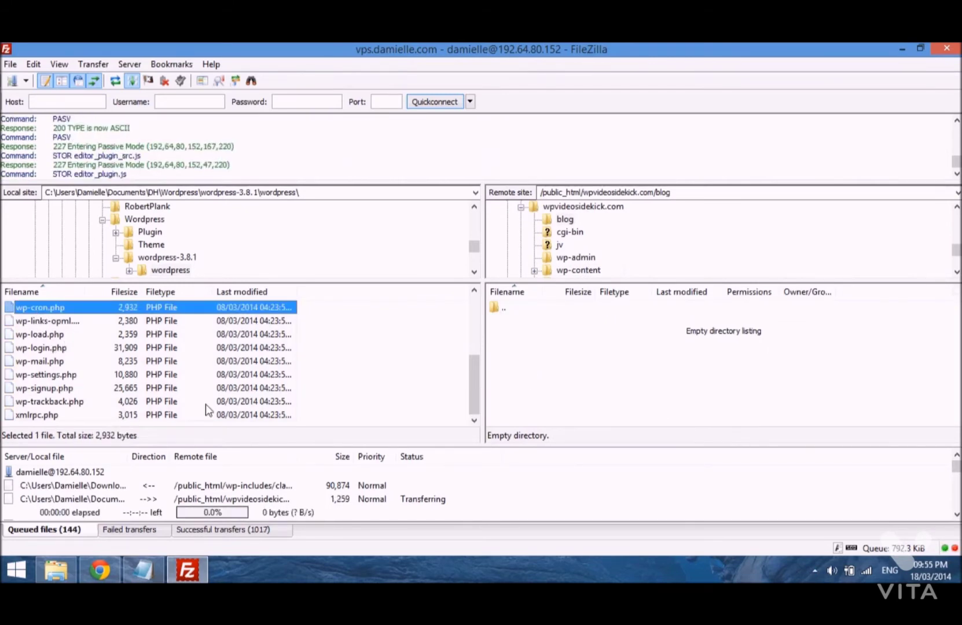
scroll(476, 351, up, 3)
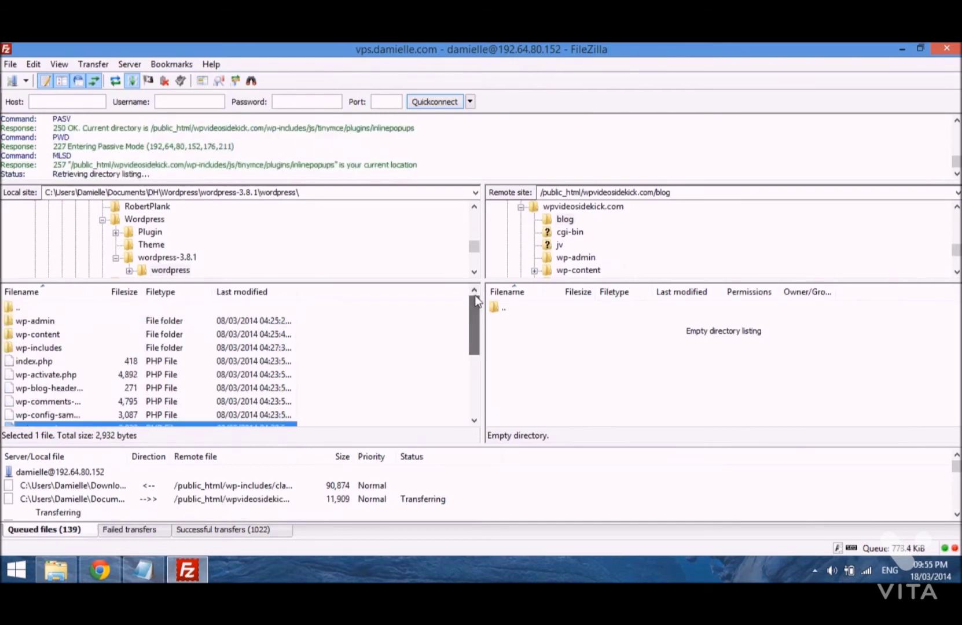
click(586, 338)
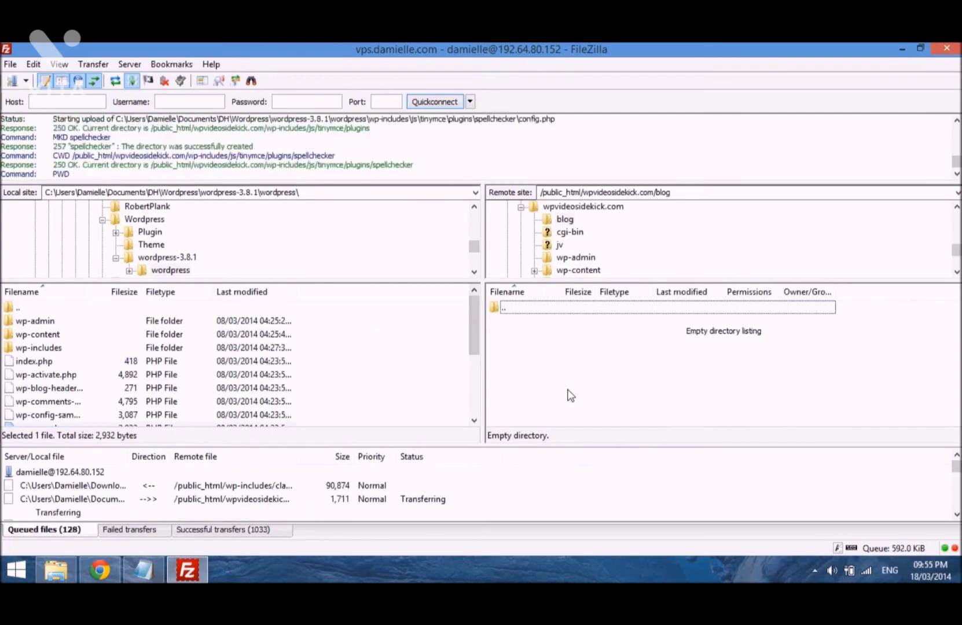
Reload wpvideosidekick.com in Chrome, which still lists only .ftpquota, cgi-bin/ and jv/
click(100, 571)
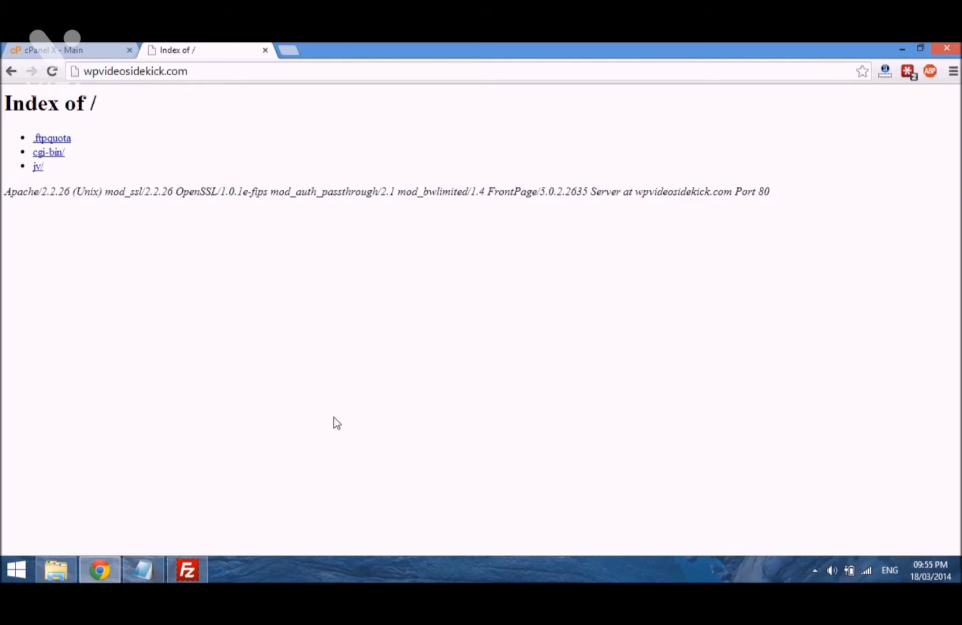
mouse_move(146, 578)
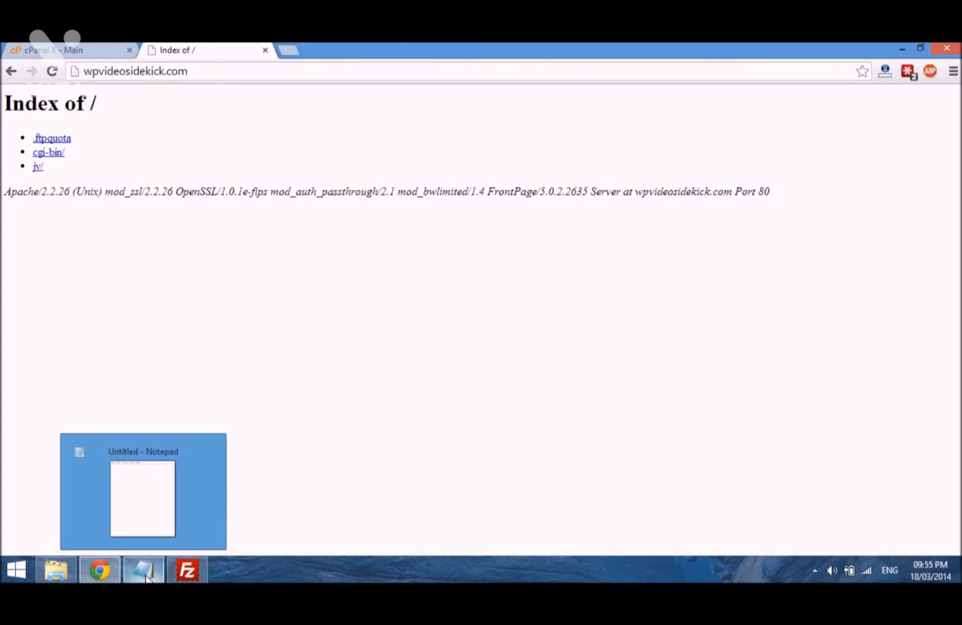
mouse_move(200, 577)
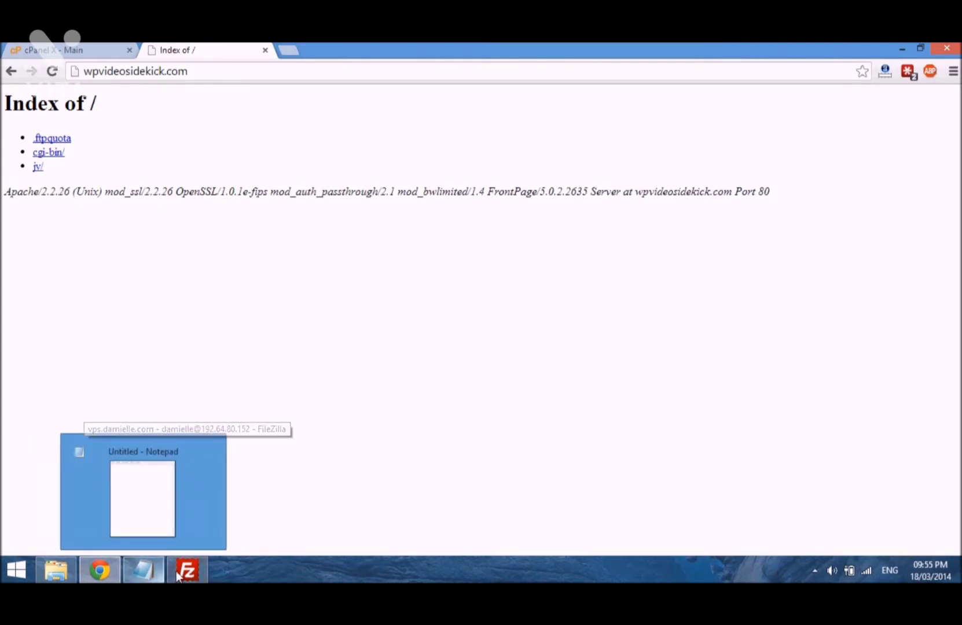
click(180, 575)
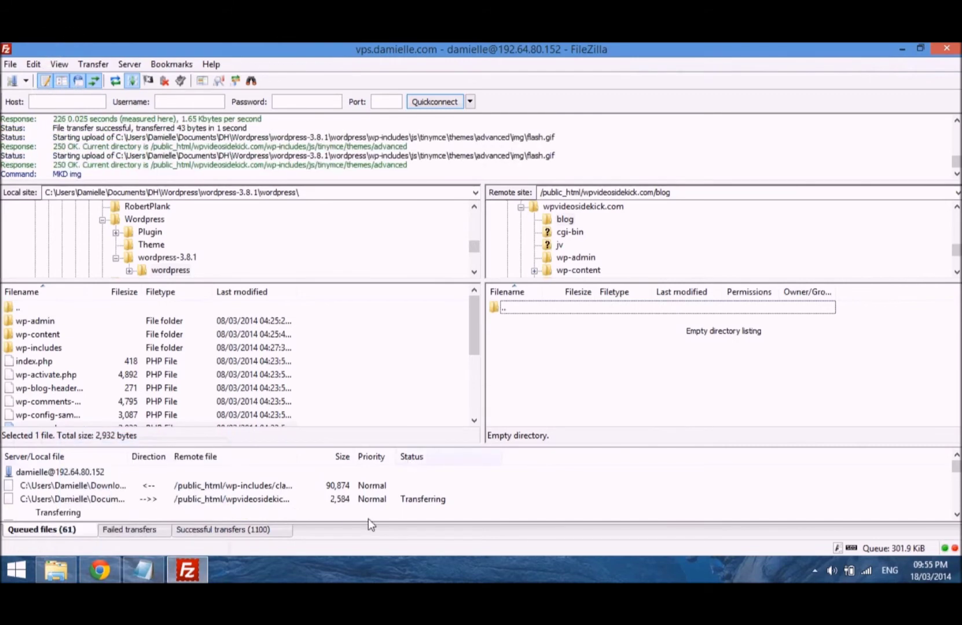
click(101, 572)
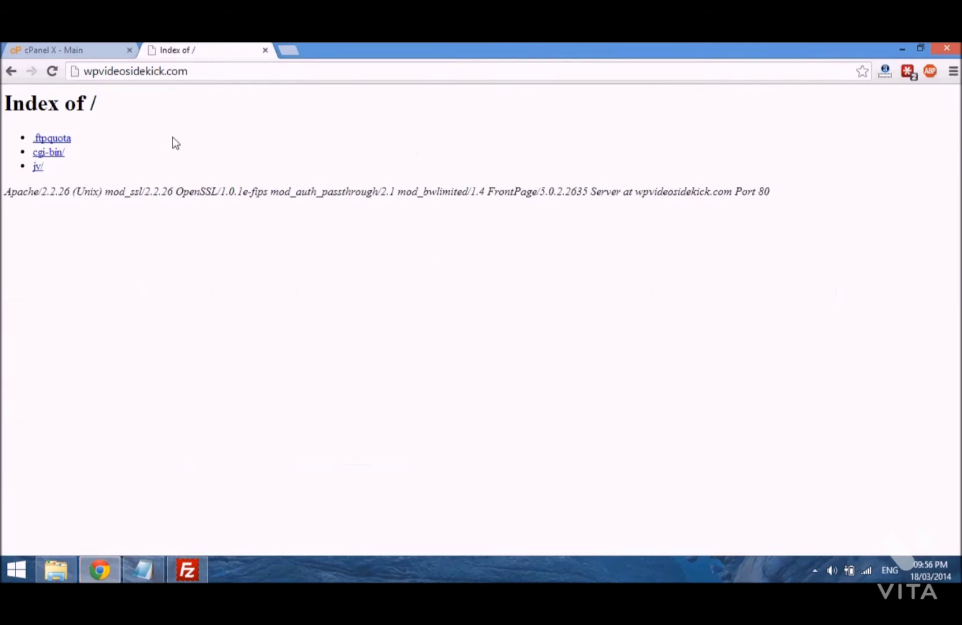
click(52, 71)
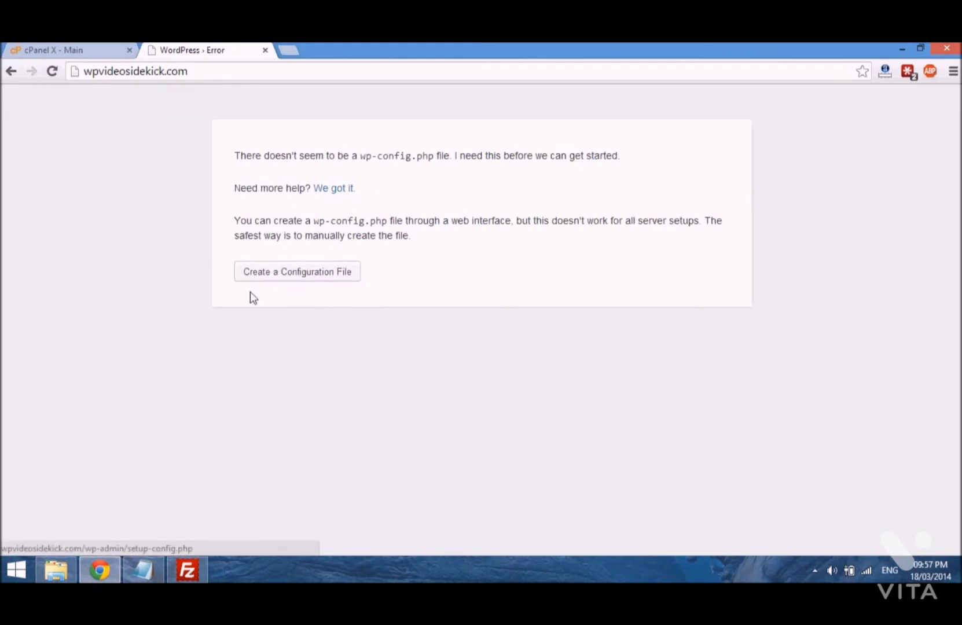
Choose Create a Configuration File on the wp-config error page, then switch to cPanel
click(286, 273)
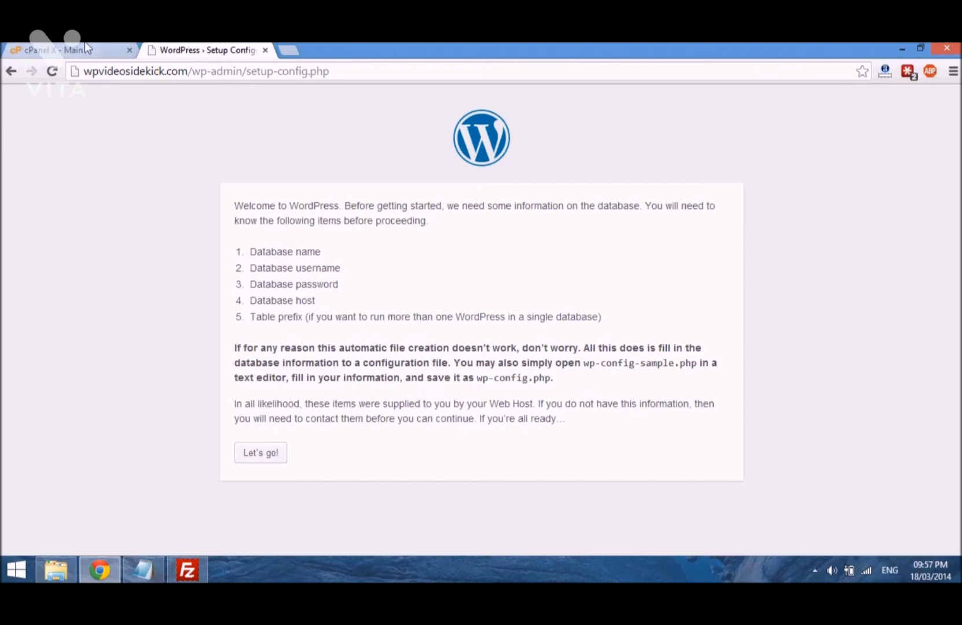
click(64, 50)
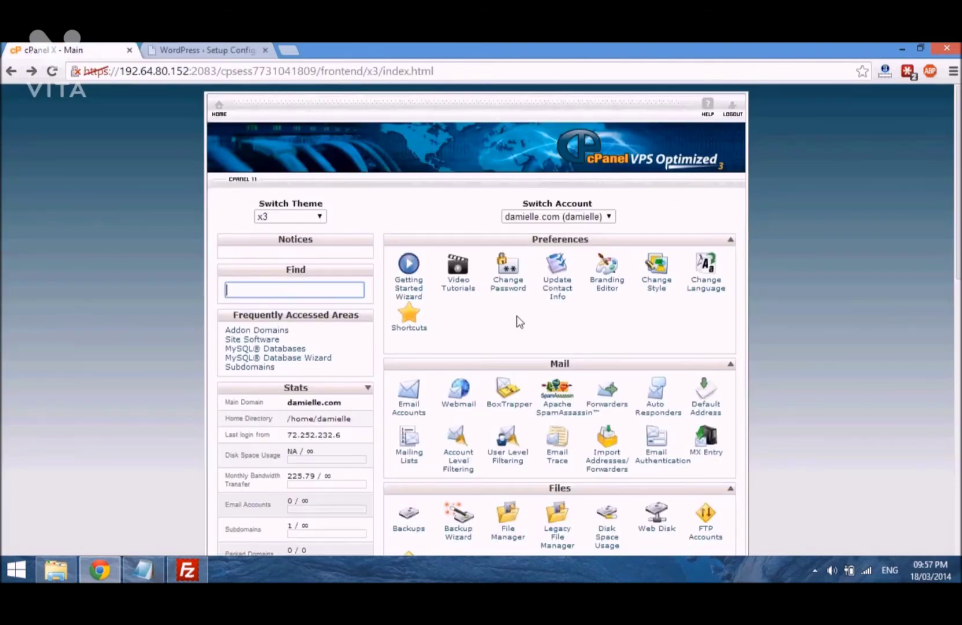
Open the MySQL Database Wizard and enter mg46i as the new database name
scroll(517, 321, down, 15)
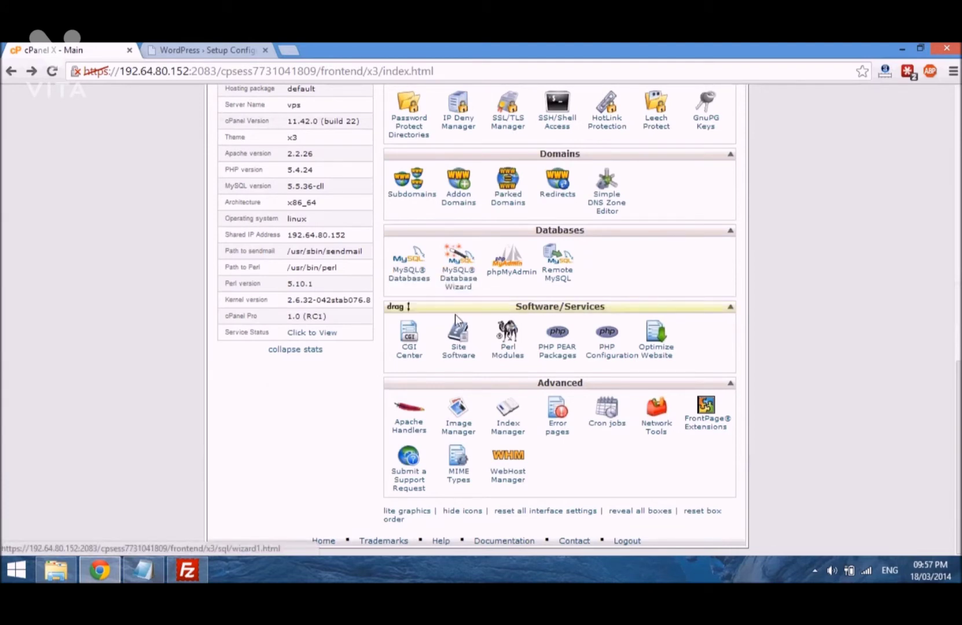
click(466, 285)
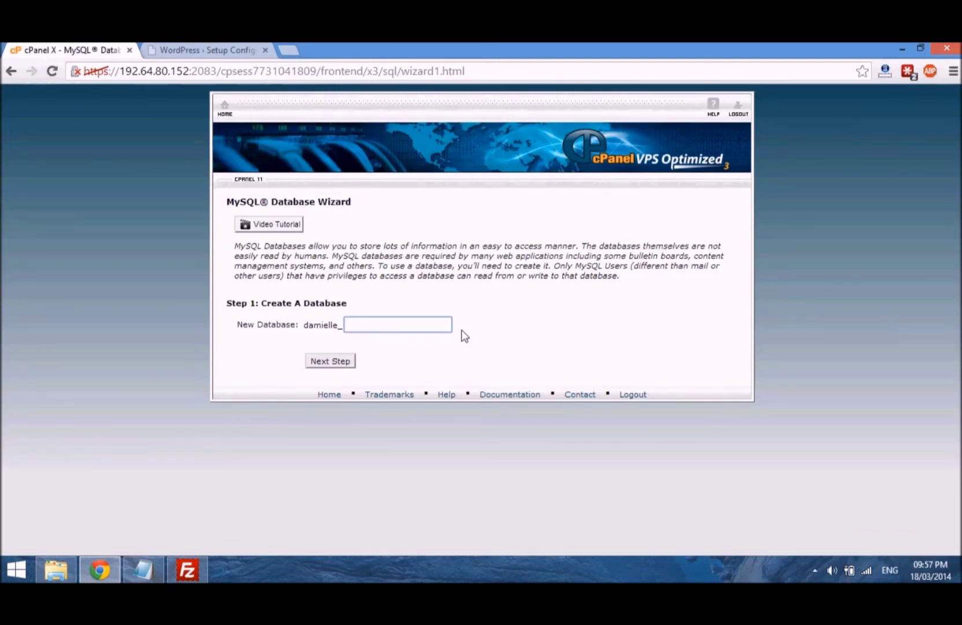
text(m)
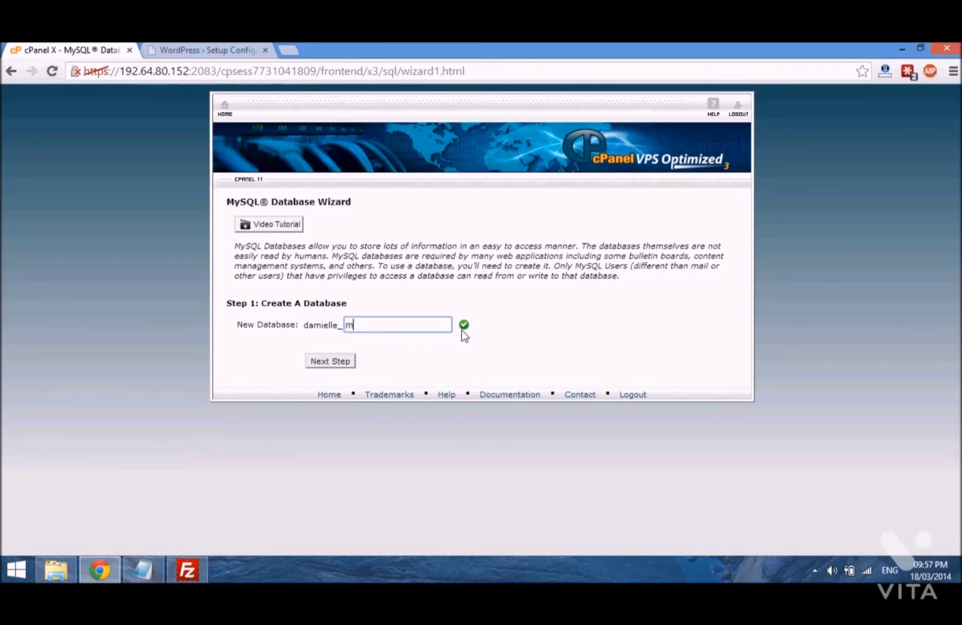
text(g46i)
mouse_move(150, 562)
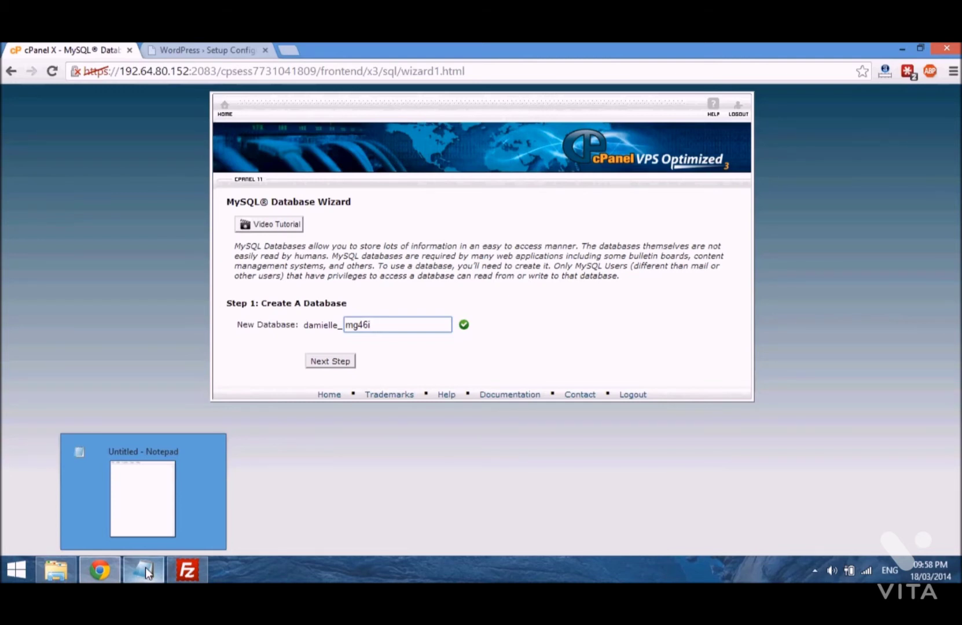
Create the mg46i database, enter username suffix hmf4t, and clear the autofilled password
click(145, 571)
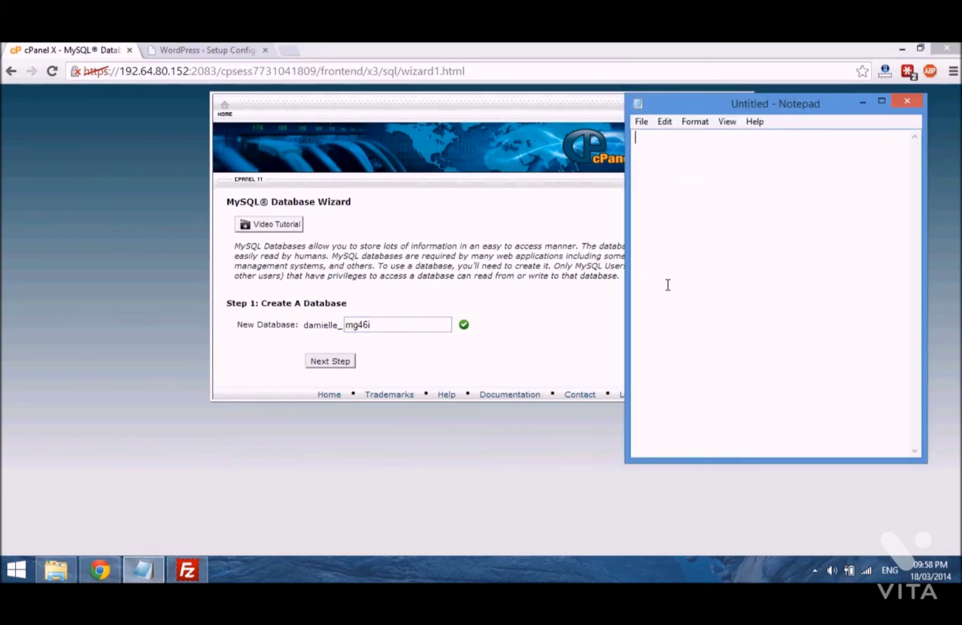
click(330, 362)
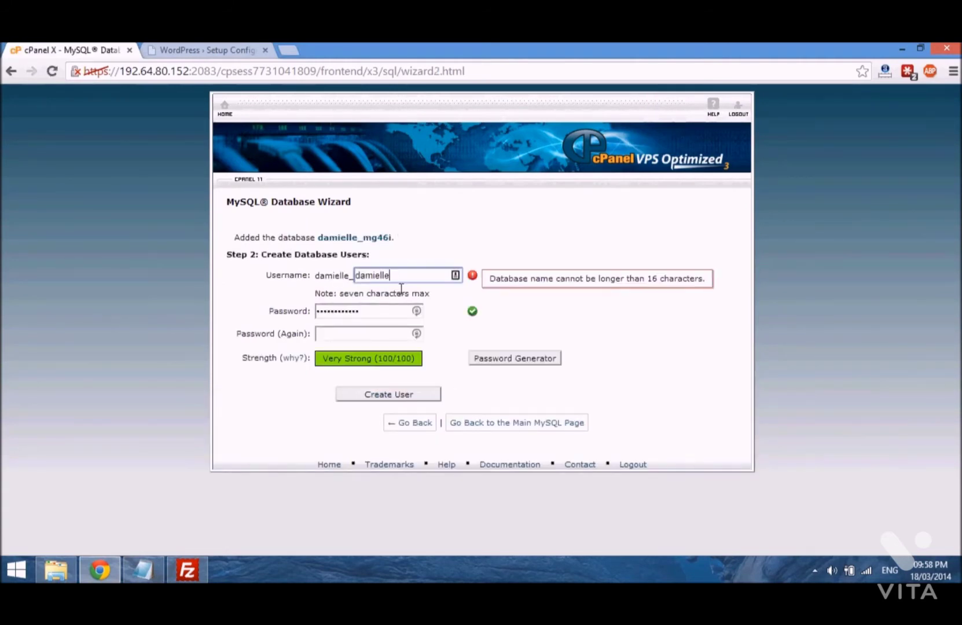
double_click(376, 275)
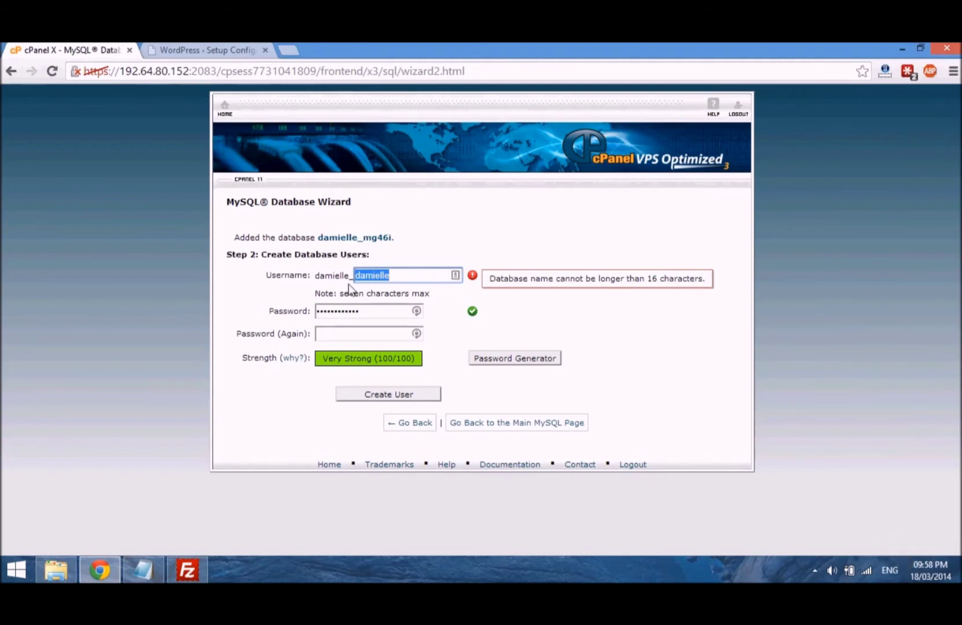
text(hmf4t)
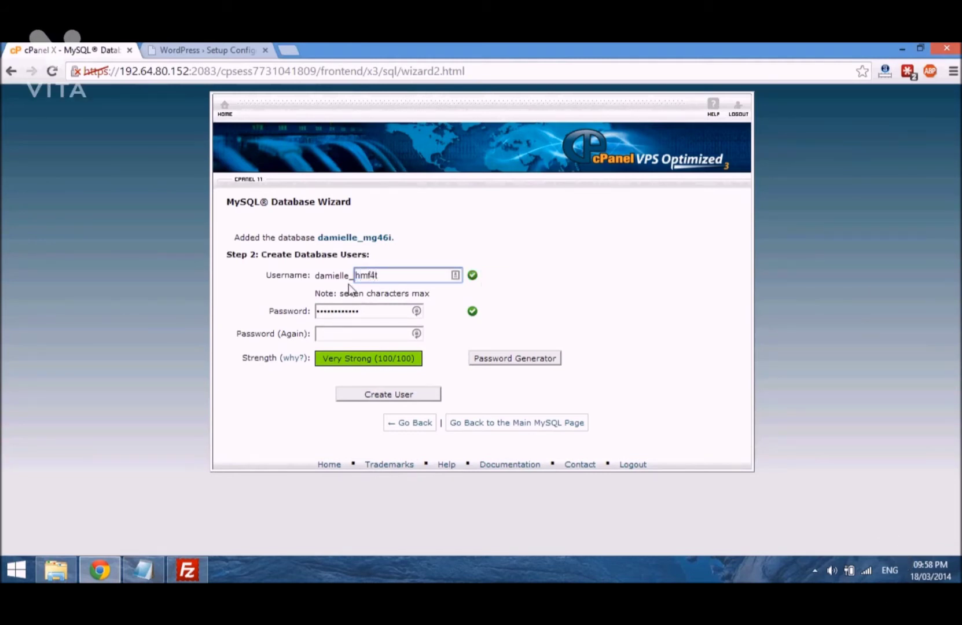
click(371, 314)
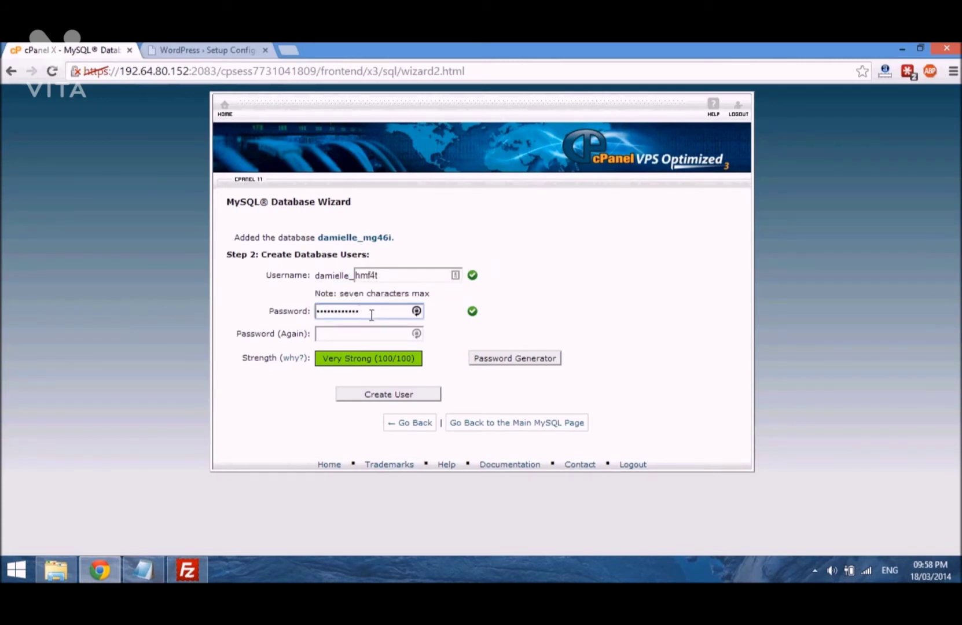
drag(371, 315, 260, 317)
key(BackSpace)
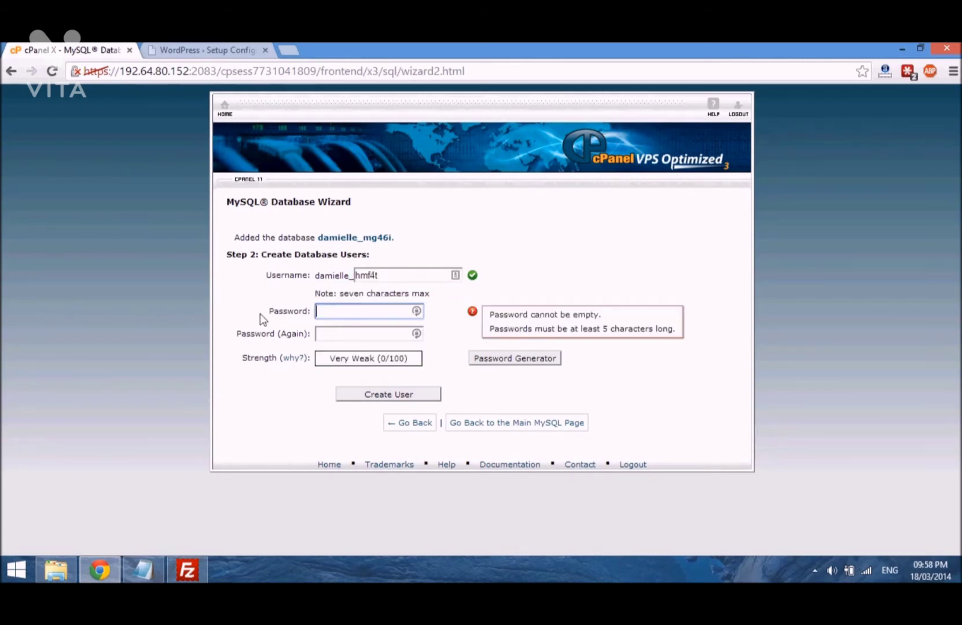
Generate a Very Strong (100/100) password, copy it, and apply it to both password fields
click(496, 360)
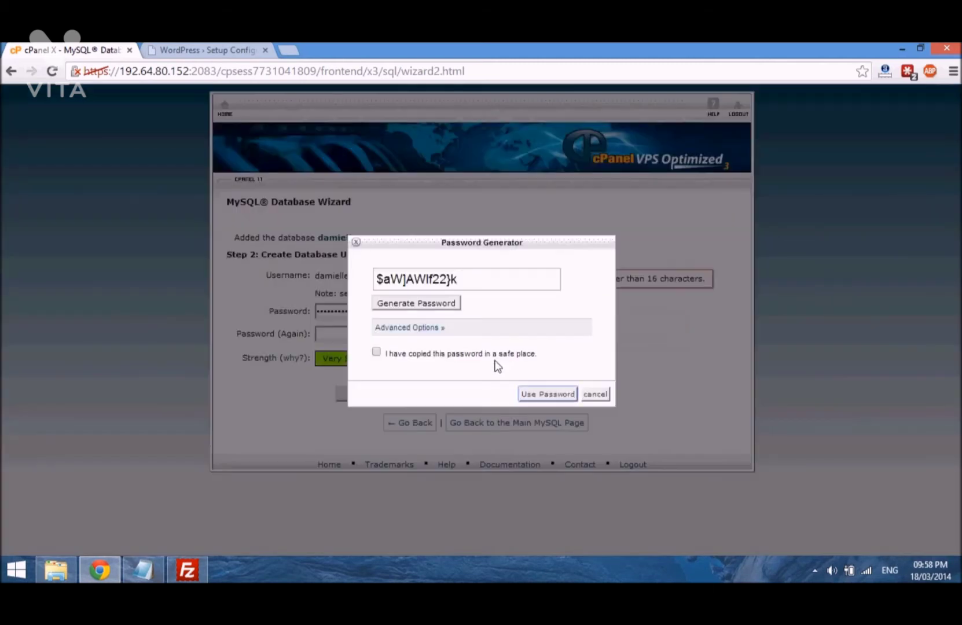
drag(474, 286, 362, 290)
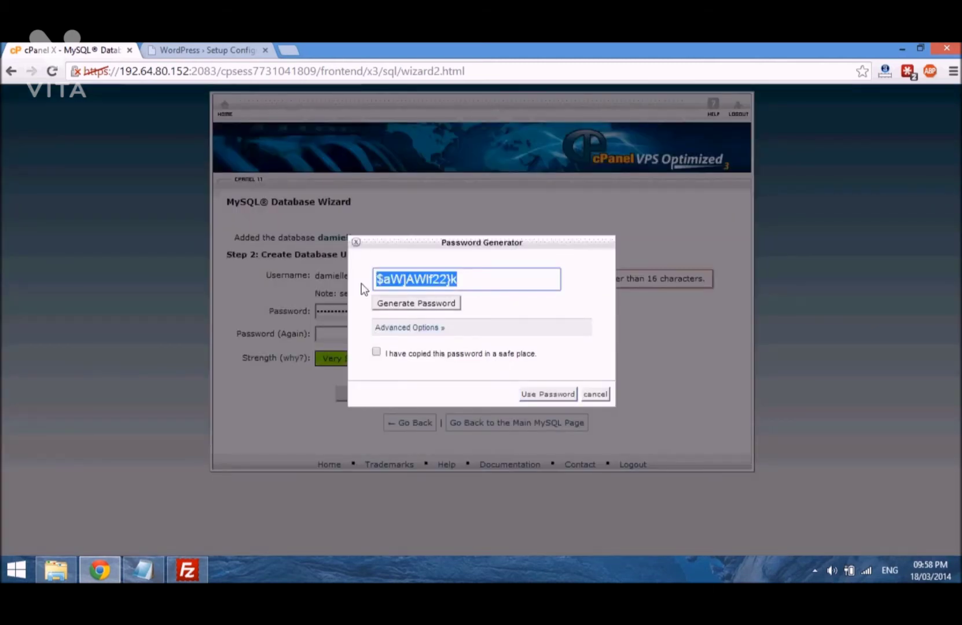
right_click(409, 284)
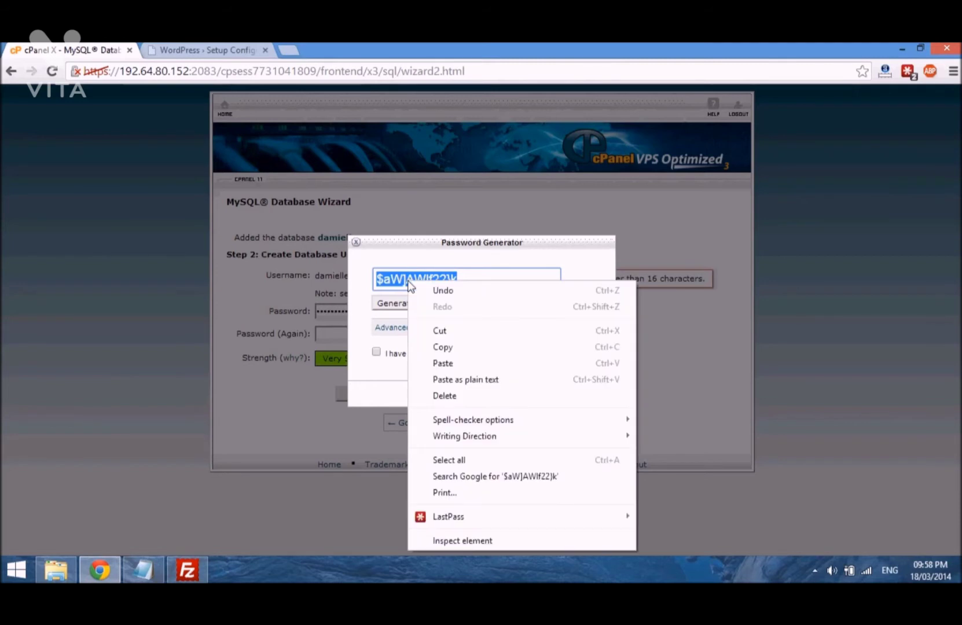
click(446, 345)
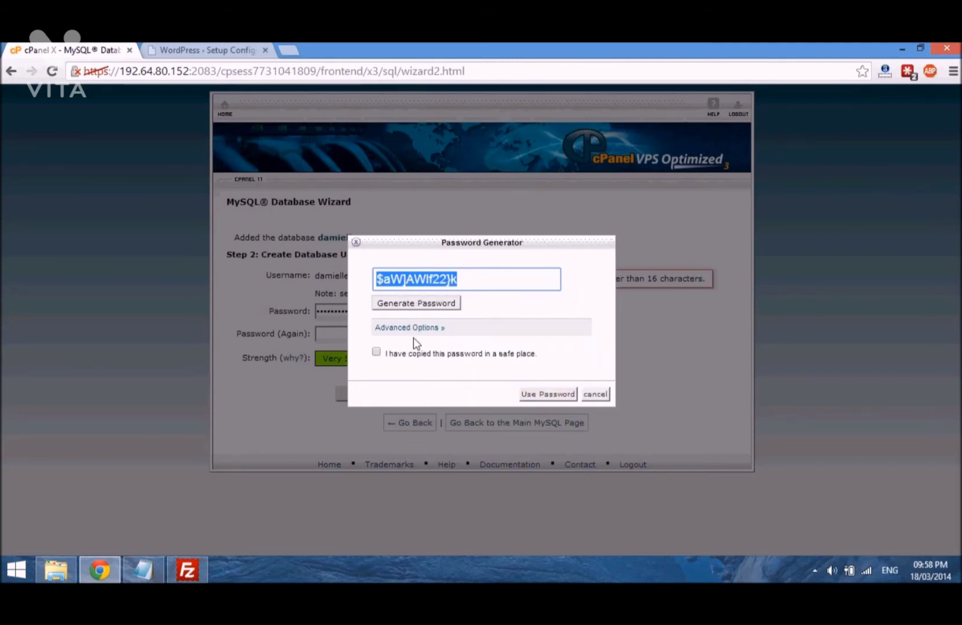
click(376, 353)
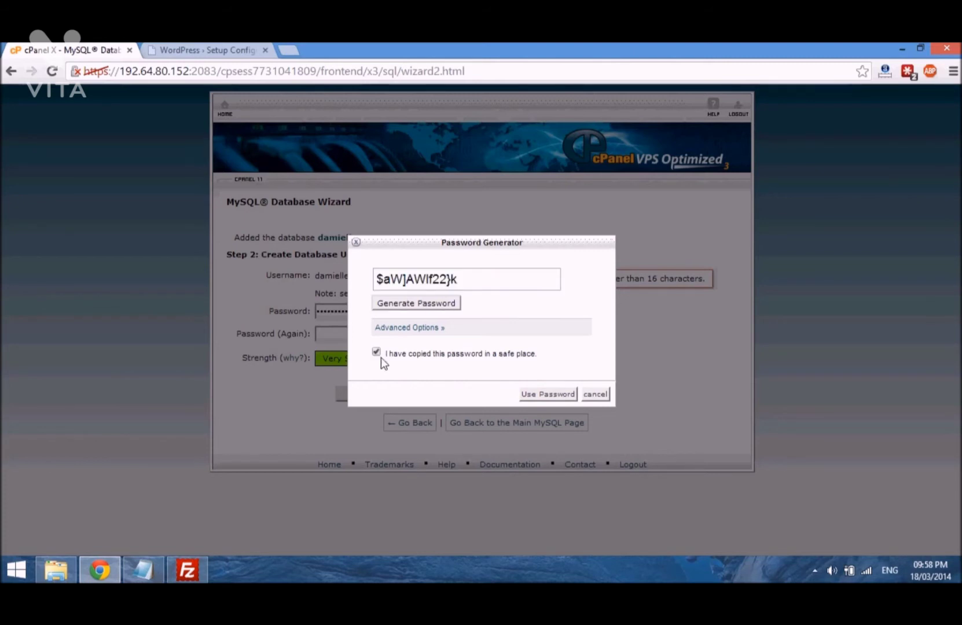
click(539, 393)
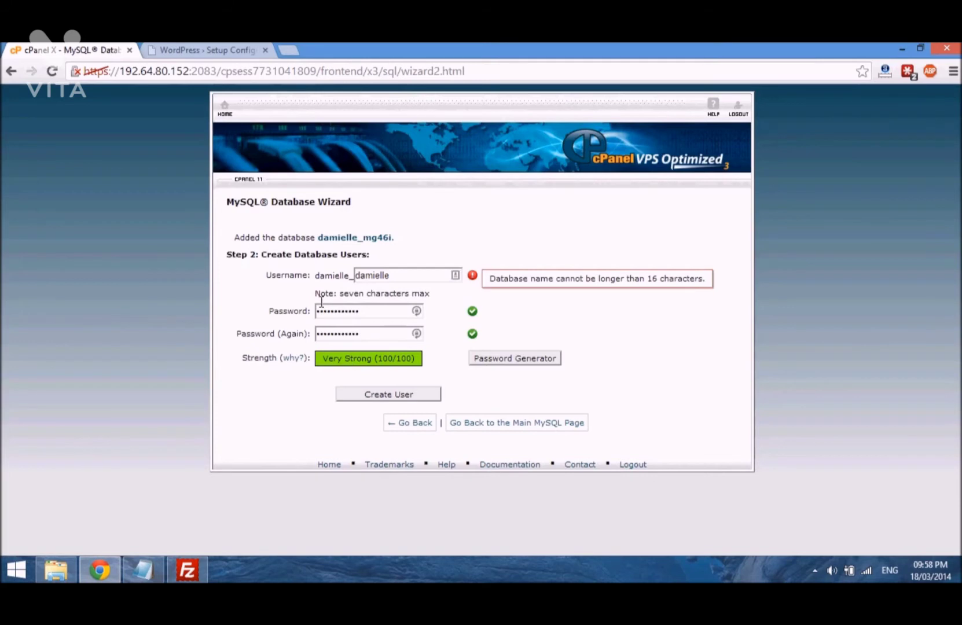
click(145, 577)
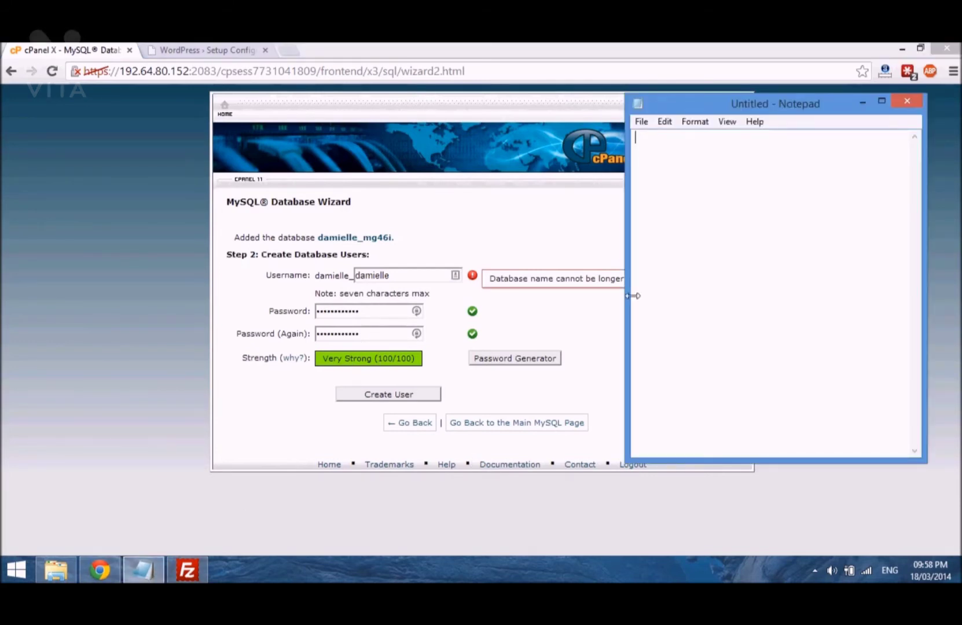
Record the generated password in Notepad after the label 'password :'
text(passwor)
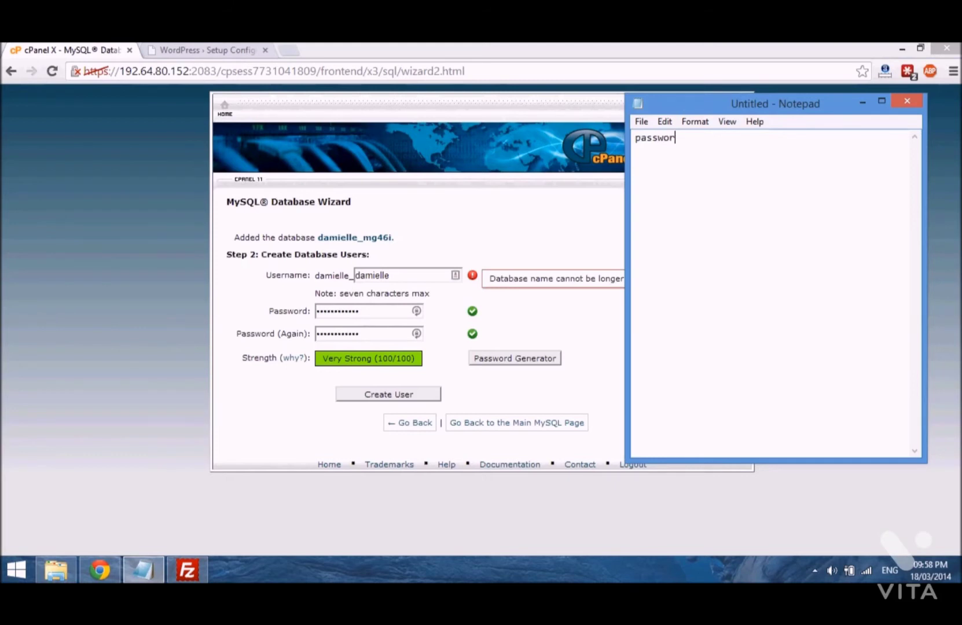
text(d :)
key(ctrl+v)
key(Return)
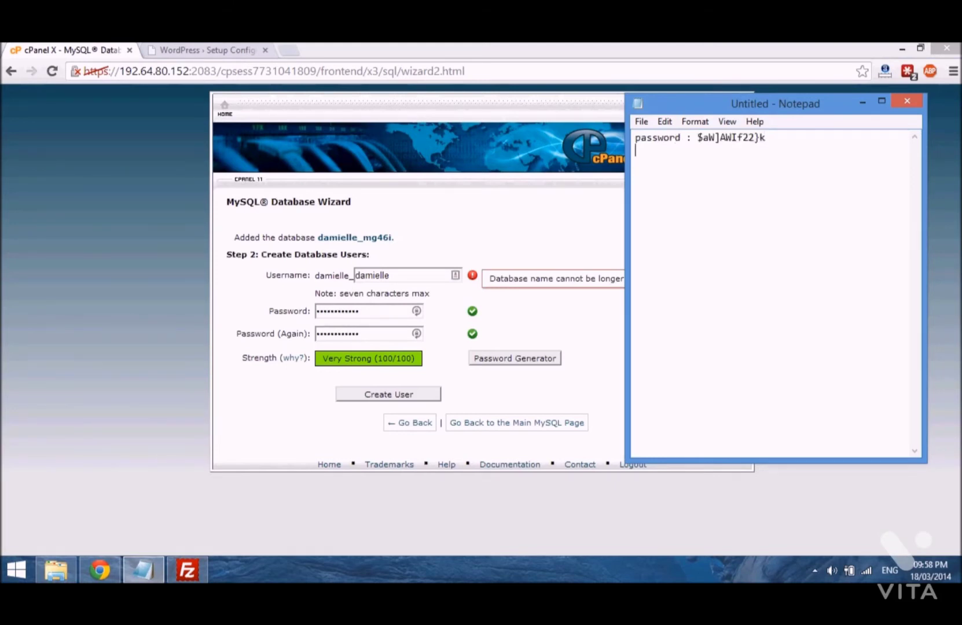
Repaste the password confirmation, change the username suffix to ghf56, and create the user
click(405, 397)
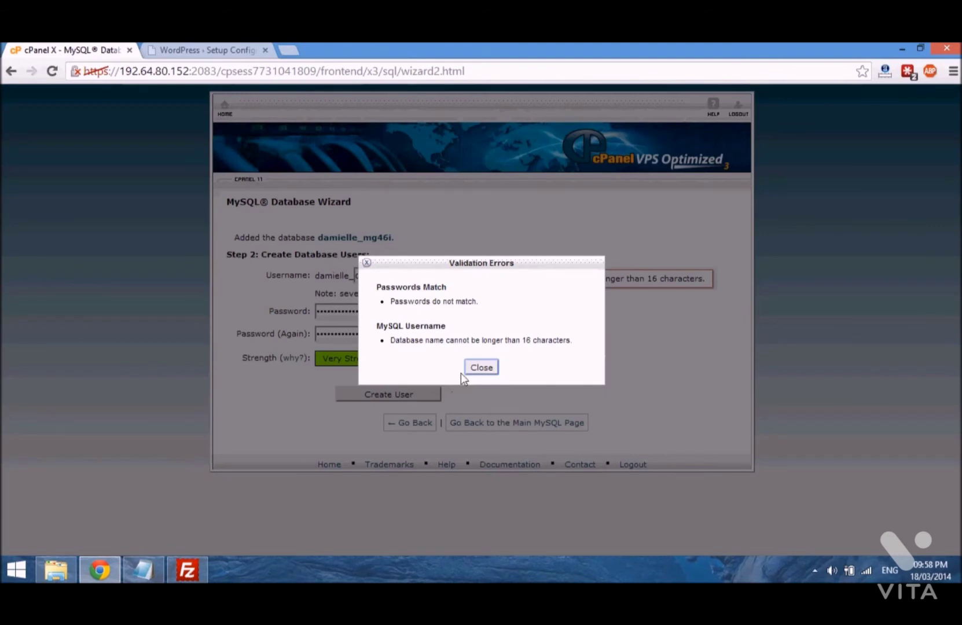
click(480, 369)
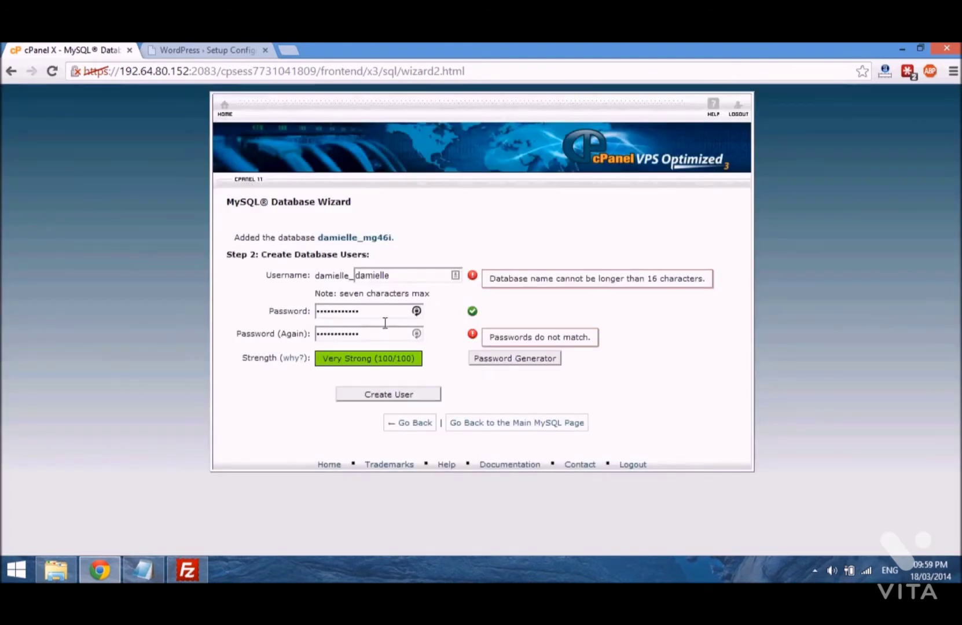
drag(385, 322, 228, 329)
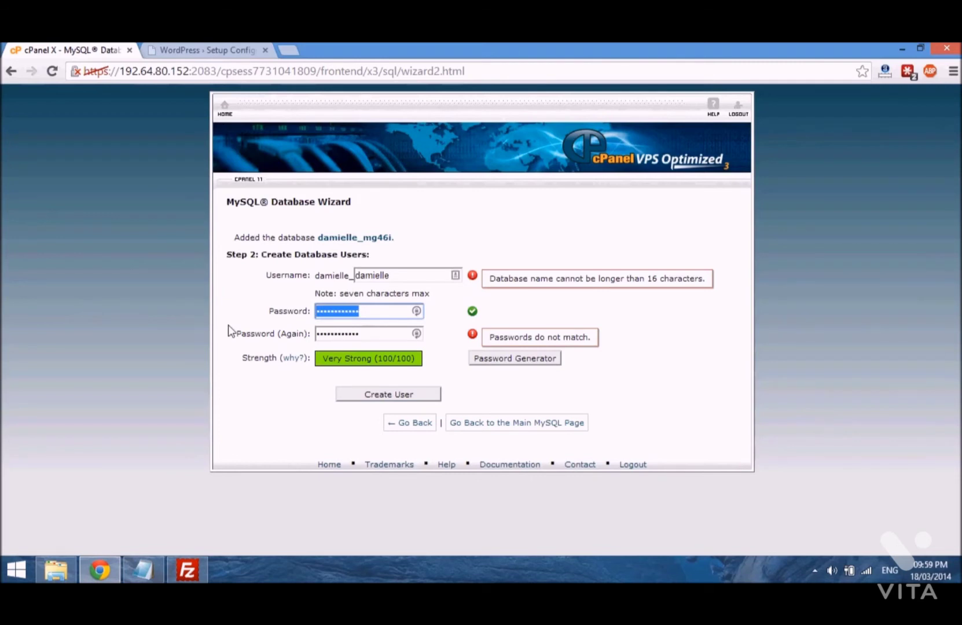
click(365, 342)
drag(365, 343, 254, 340)
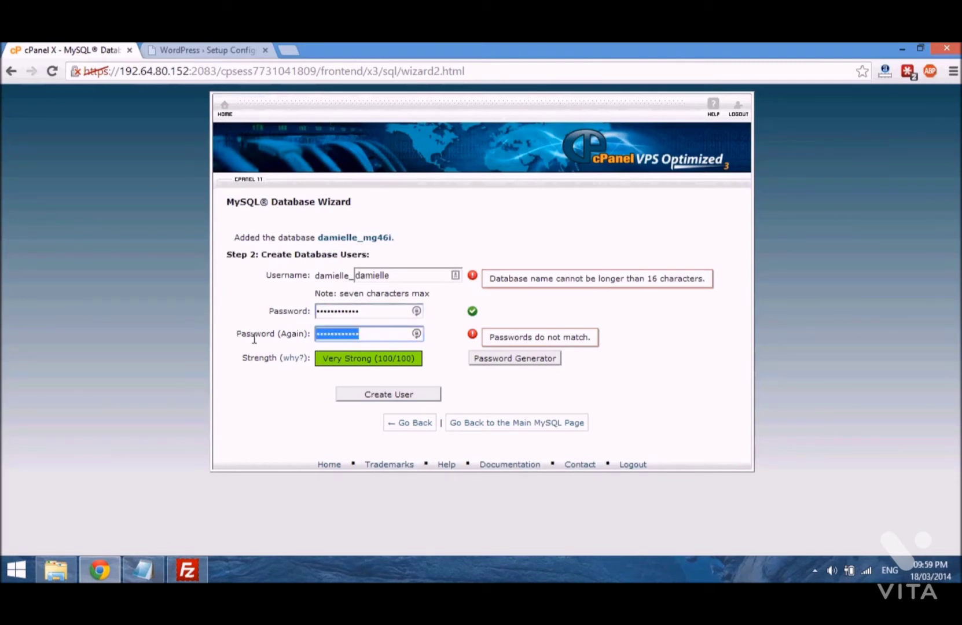
key(ctrl+v)
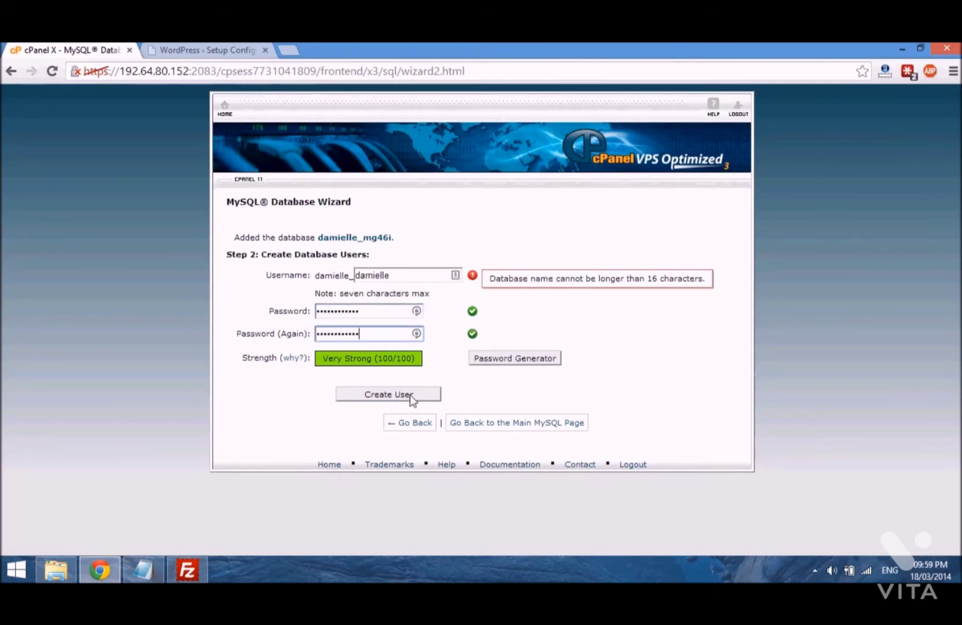
drag(395, 277, 289, 278)
text(ghf56)
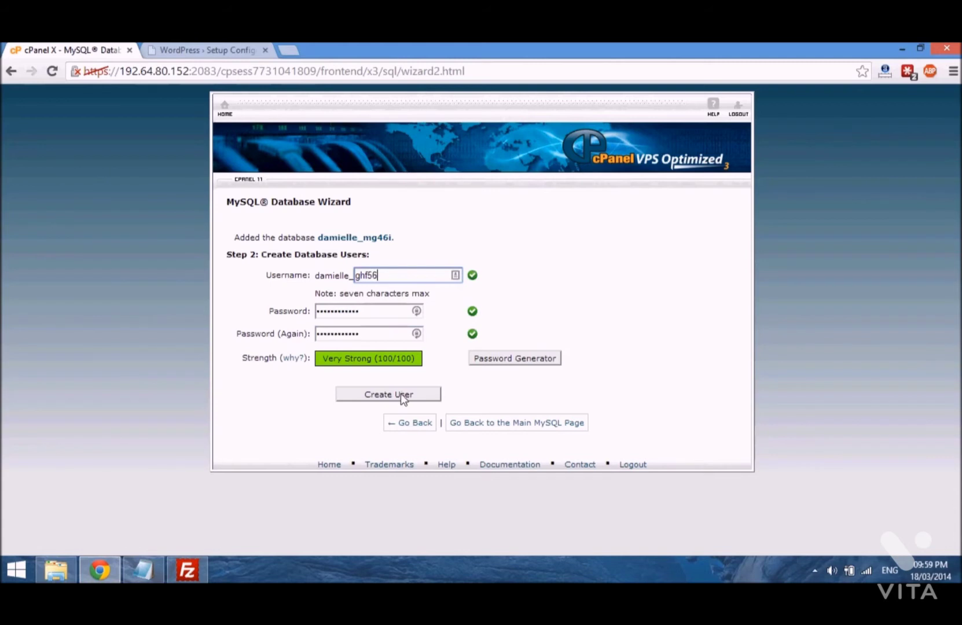
click(400, 395)
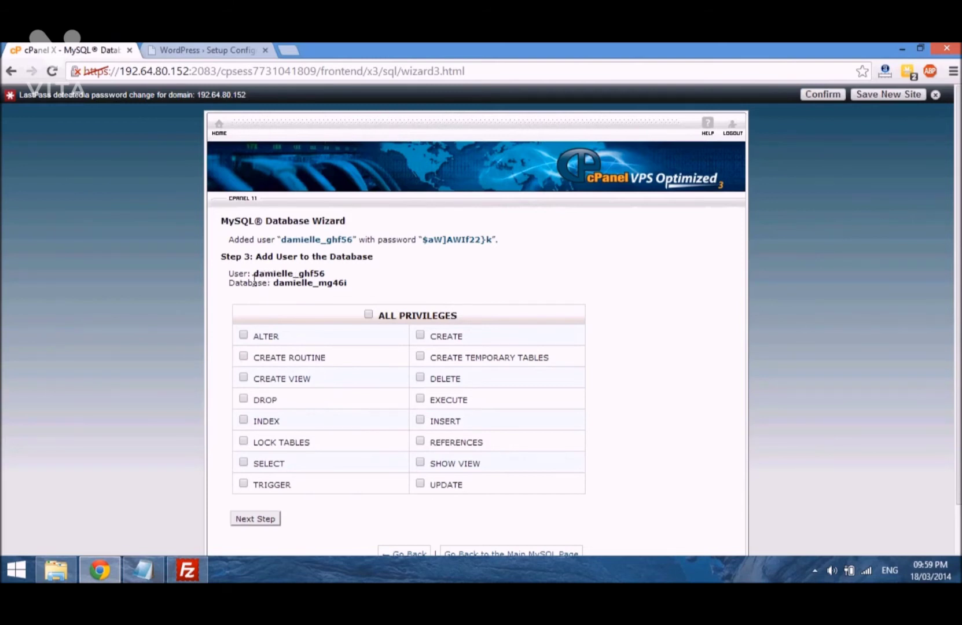
Copy the new database username from cPanel into the Notepad notes under 'user:'
drag(253, 277, 322, 281)
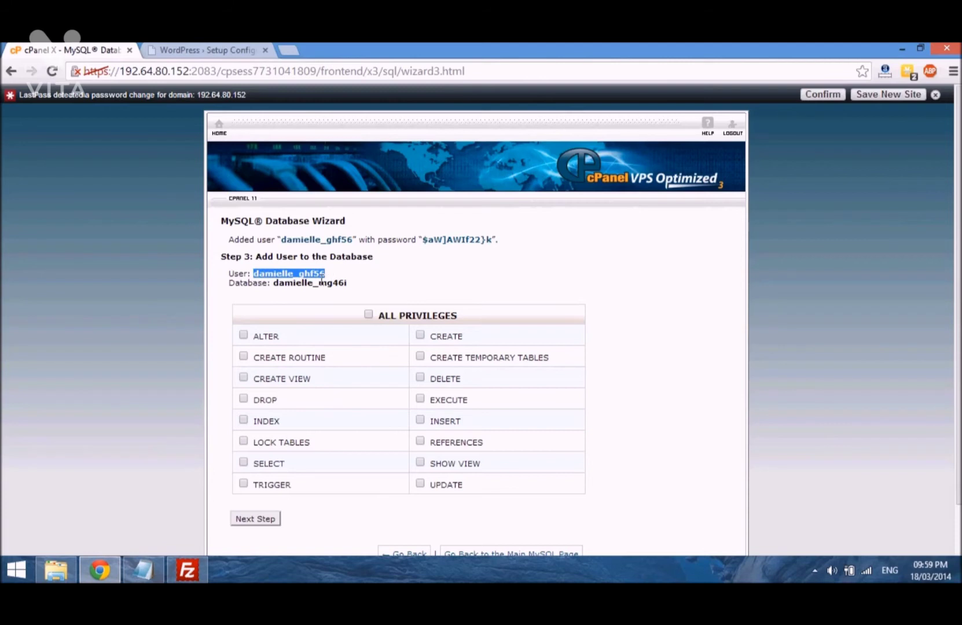
right_click(322, 280)
click(350, 282)
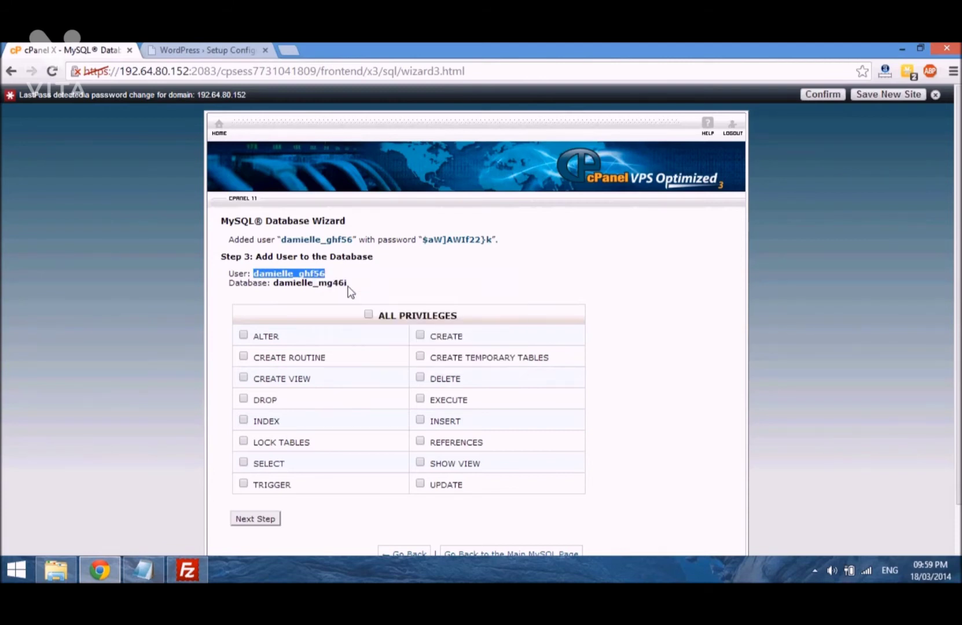
click(138, 570)
text(user:)
key(ctrl+v)
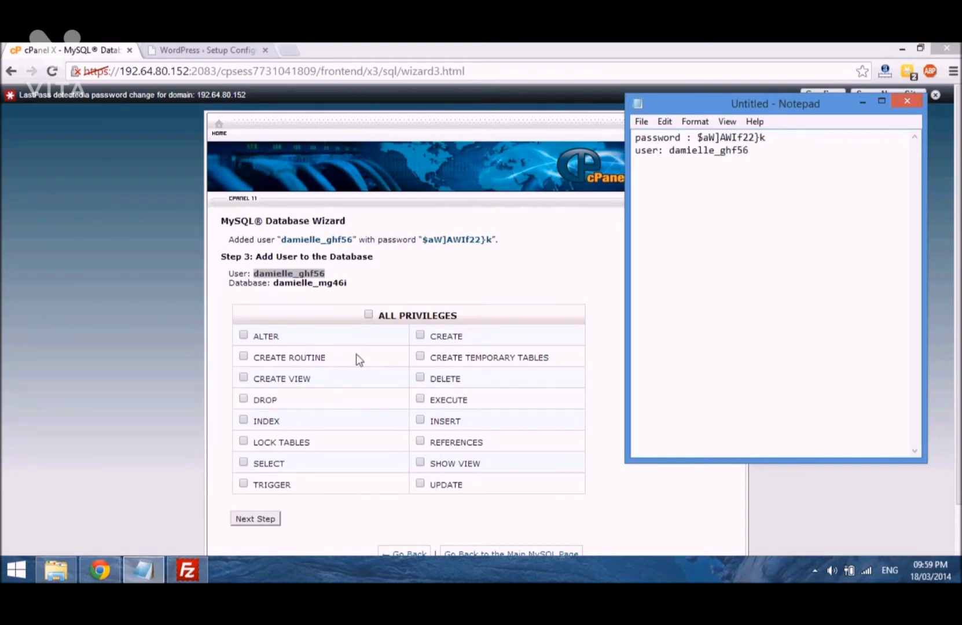
Copy the mg46i database name into the notes under 'db name:', then return to the cPanel wizard
click(282, 292)
drag(274, 289, 354, 290)
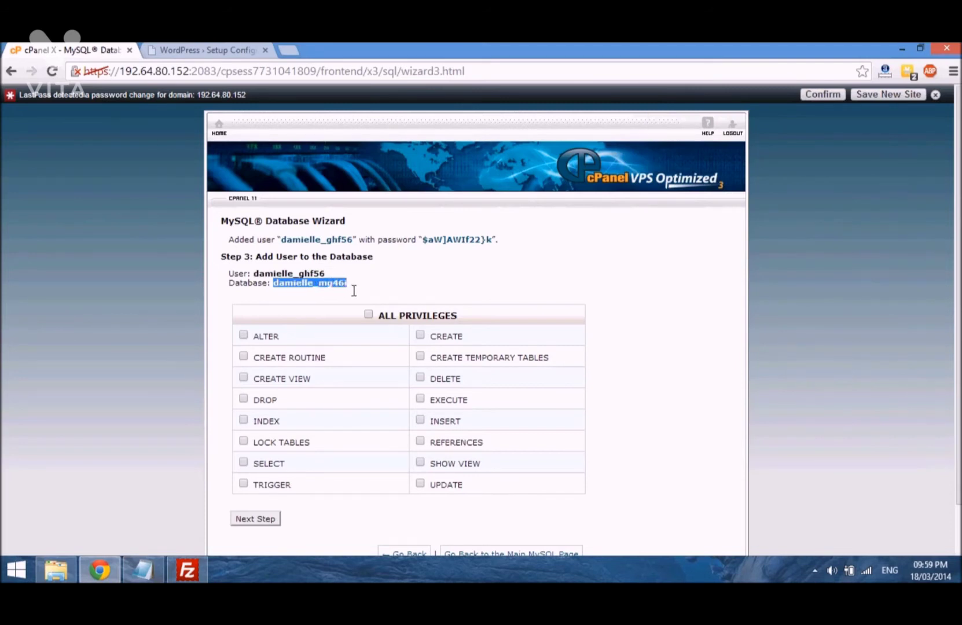
right_click(347, 290)
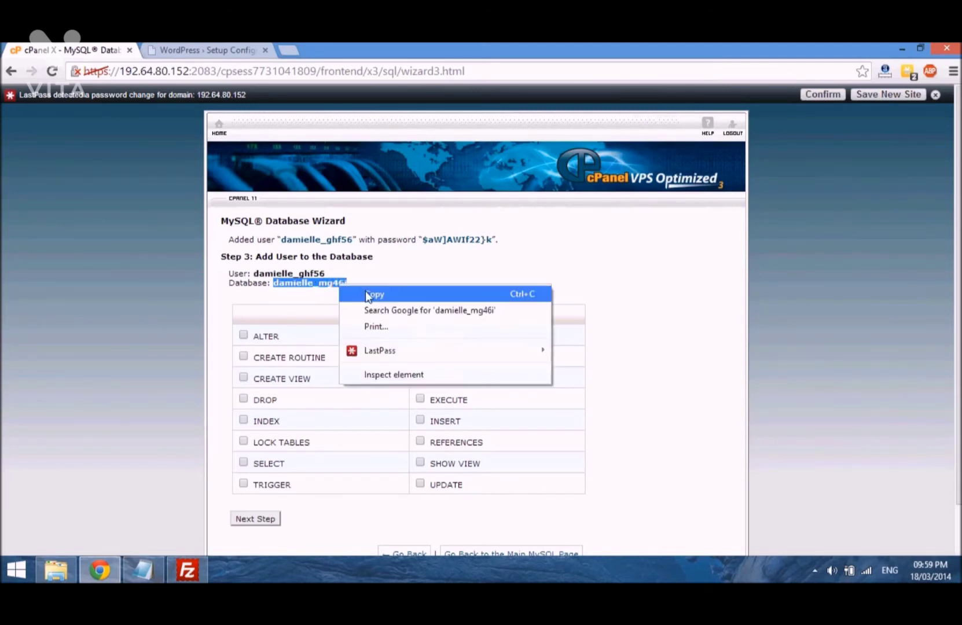
click(365, 290)
key(alt+Tab)
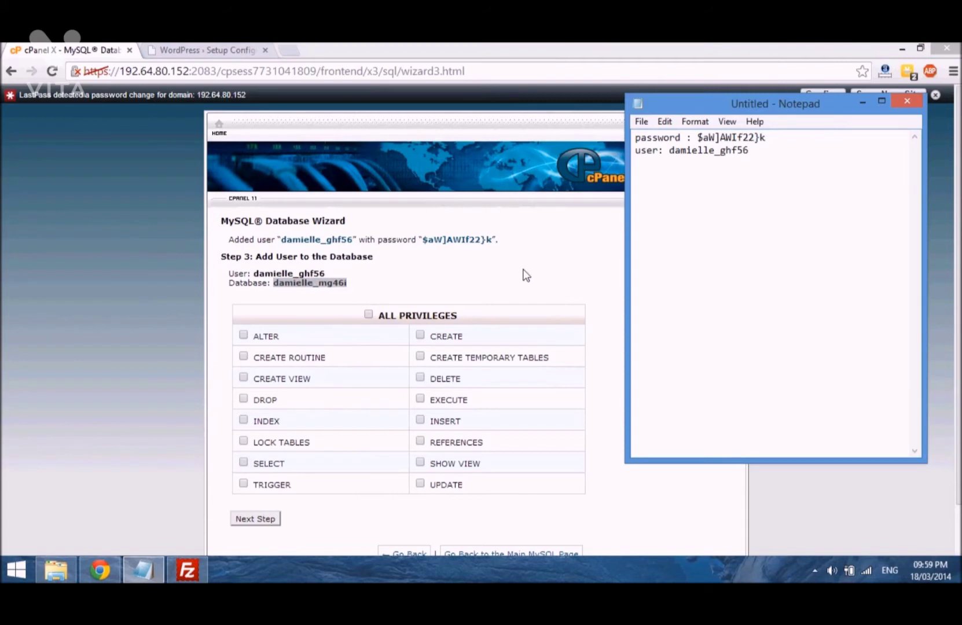
text(db name:)
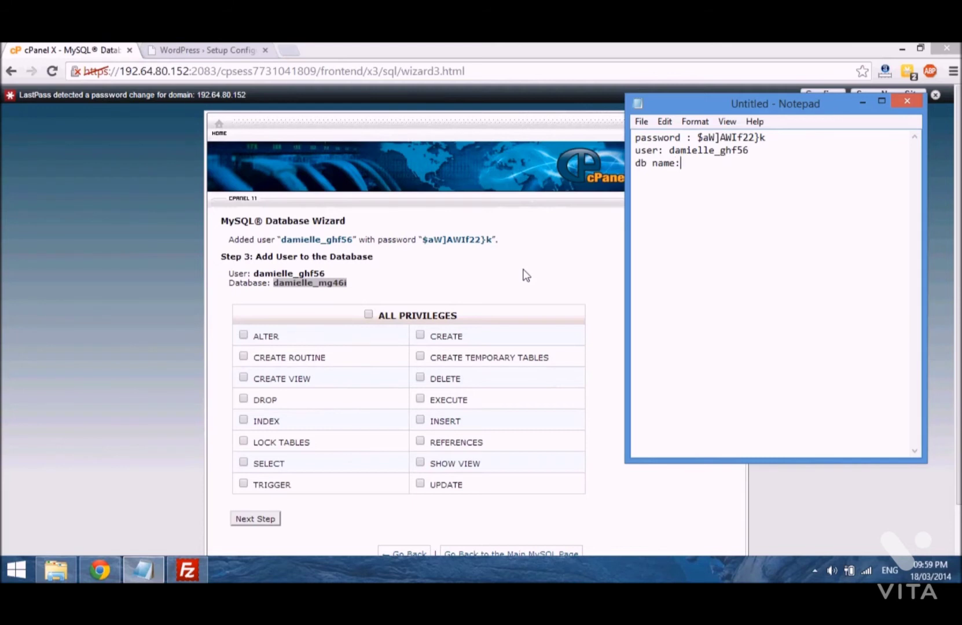
click(237, 50)
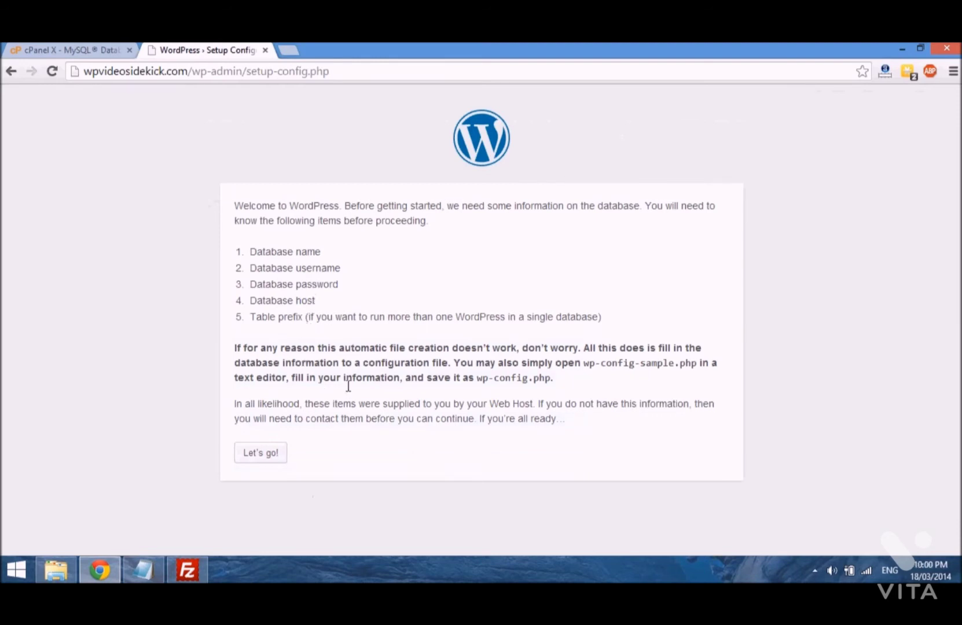
key(alt+Tab)
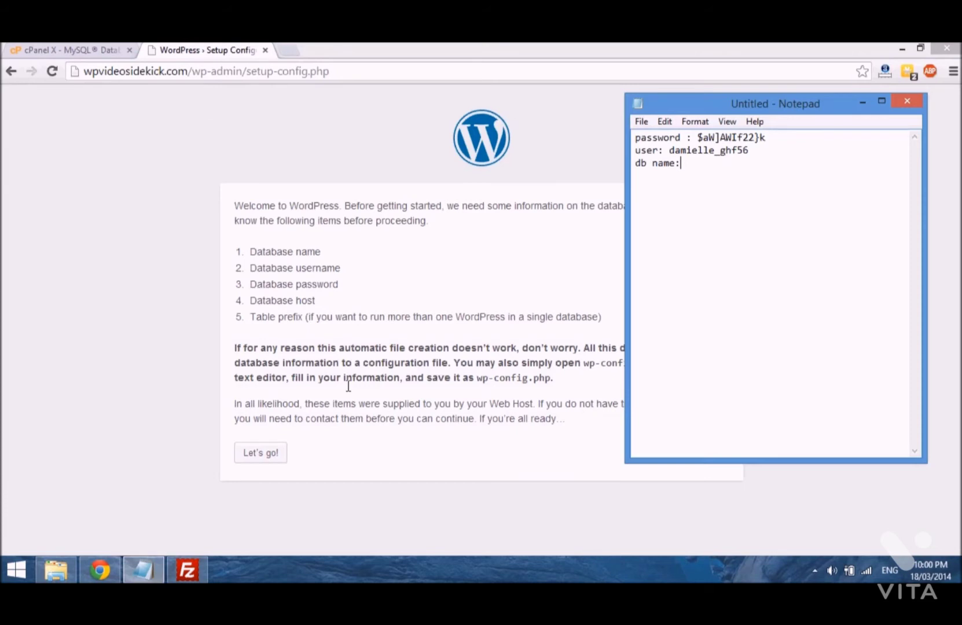
key(alt+Tab)
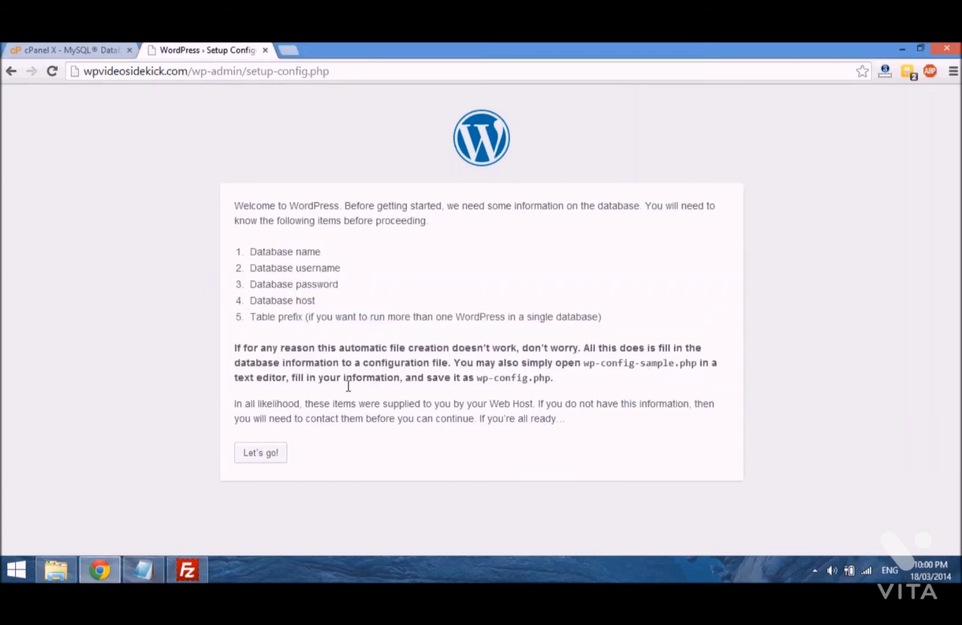
click(69, 50)
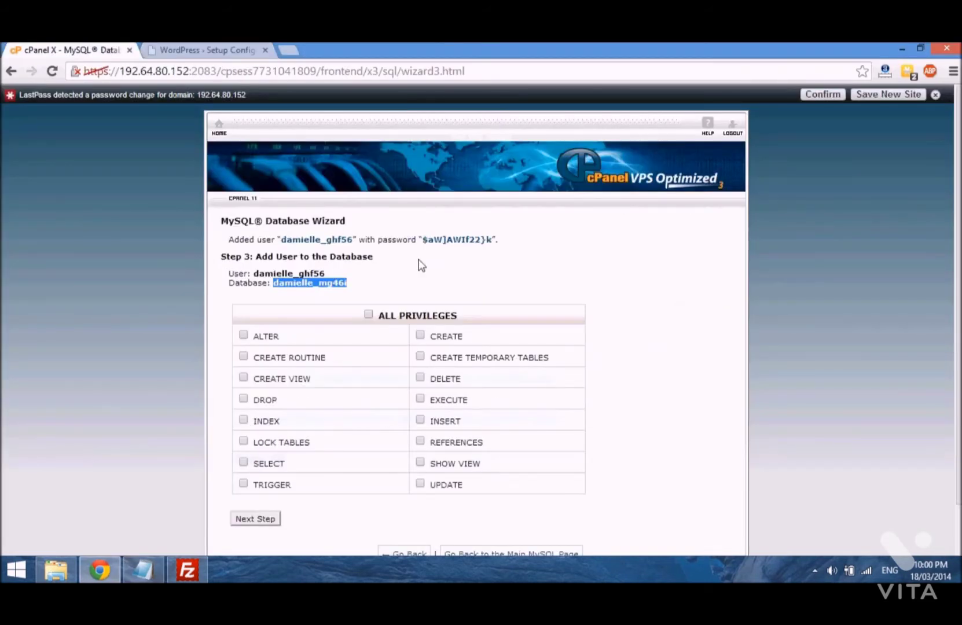
Grant the new user ALL PRIVILEGES on mg46i, finish the wizard, and return to WordPress setup
click(367, 289)
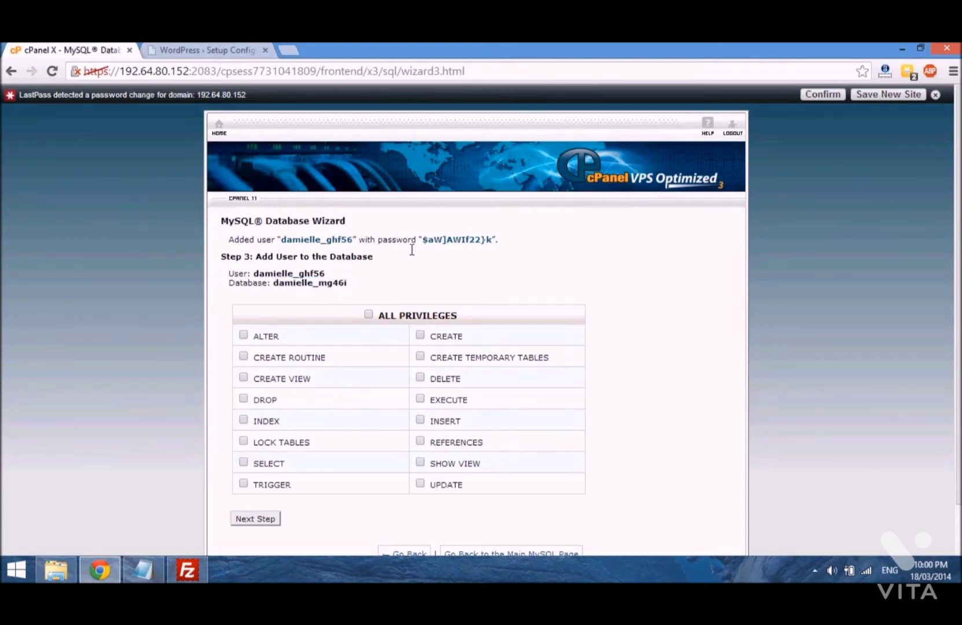
scroll(474, 297, down, 1)
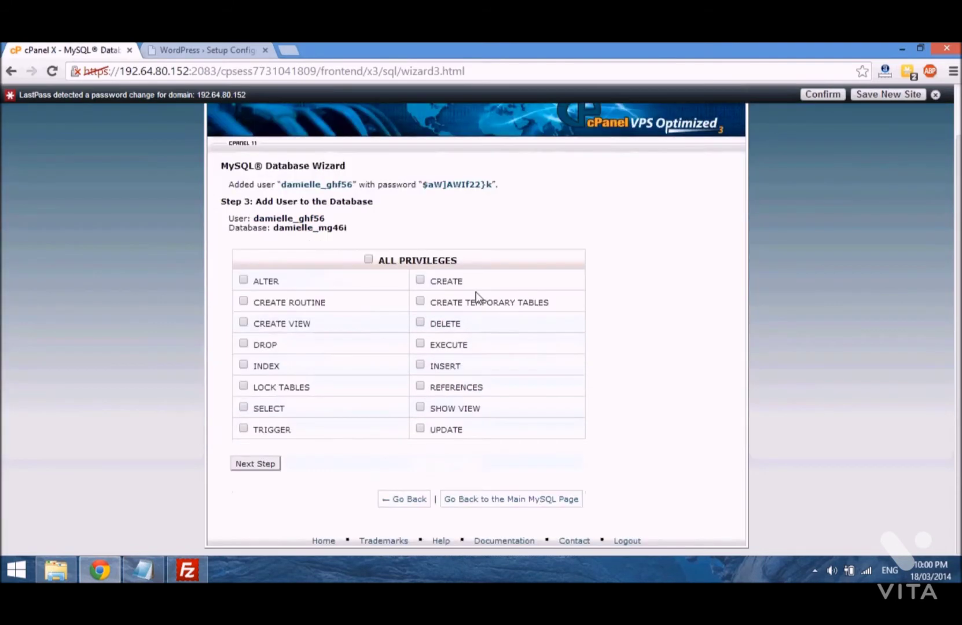
click(369, 260)
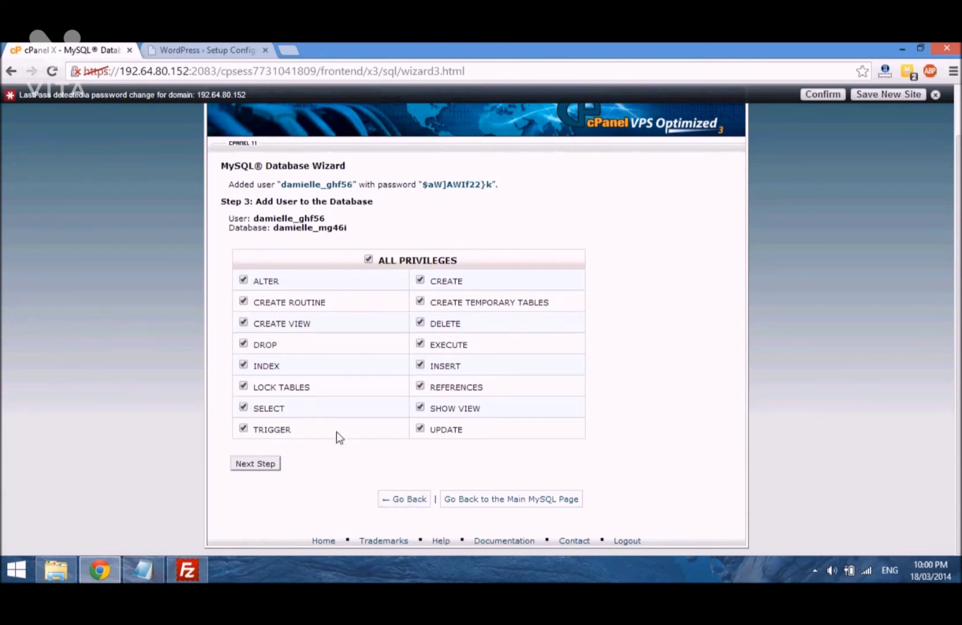
click(256, 464)
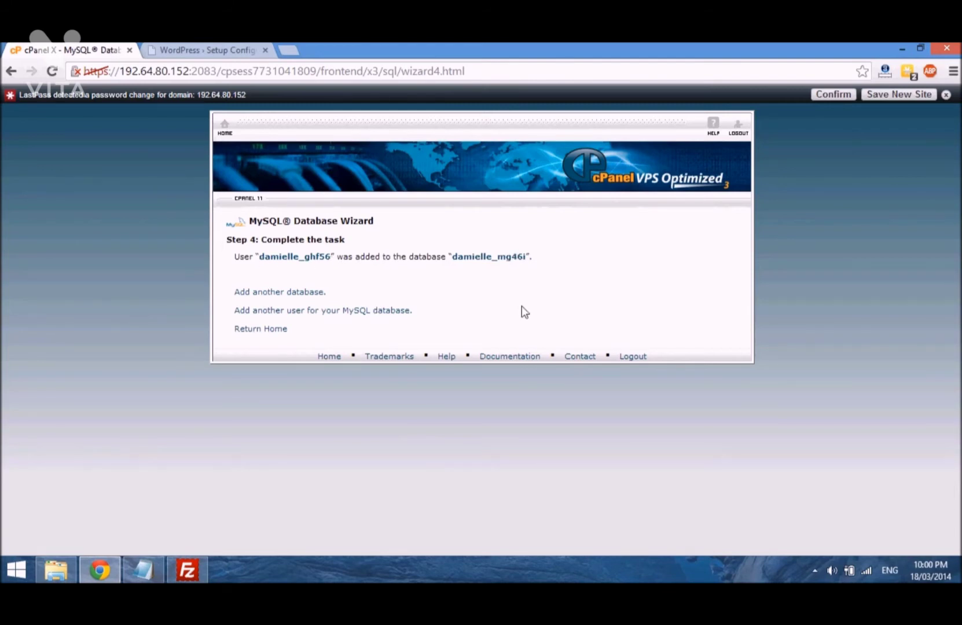
click(202, 49)
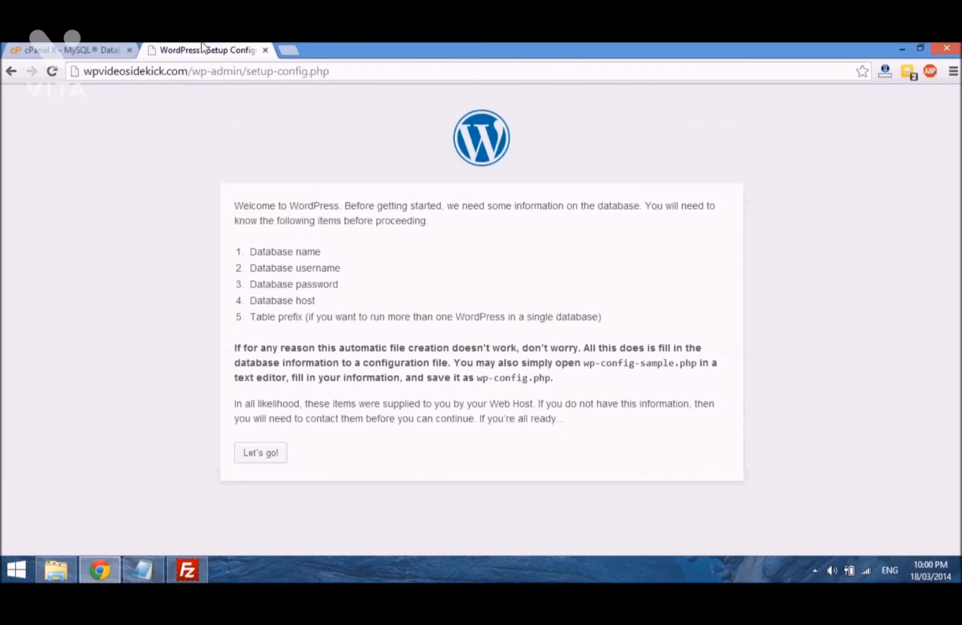
Start the connection form and replace the default 'wordpress' database name with mg46i
click(269, 457)
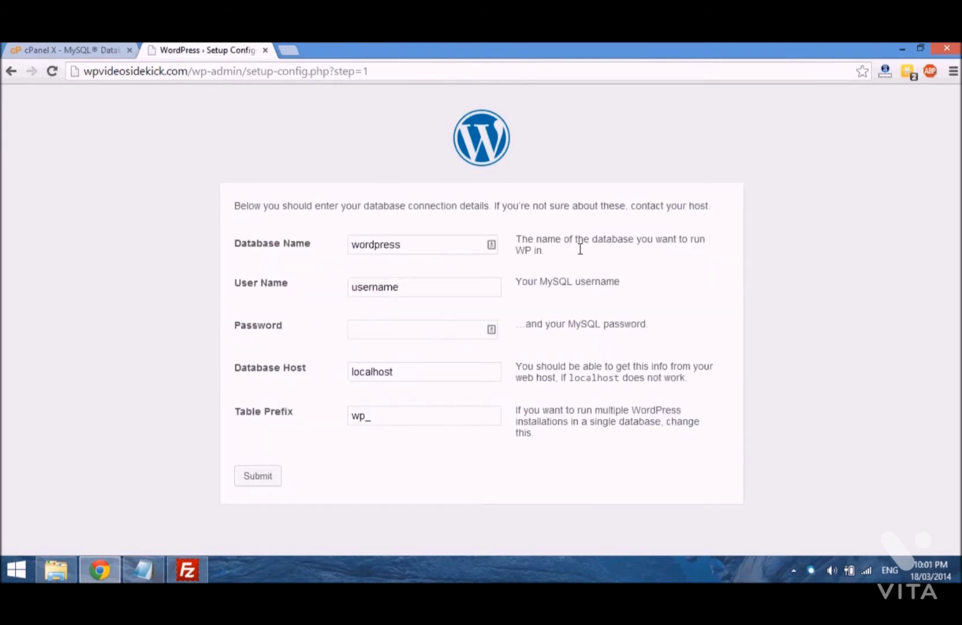
click(420, 246)
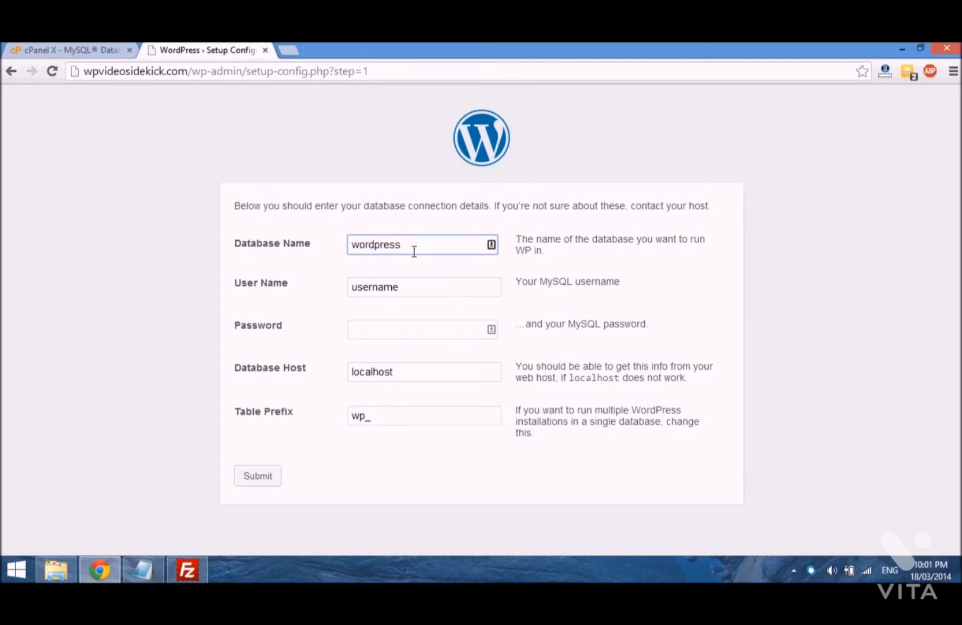
double_click(414, 251)
click(143, 570)
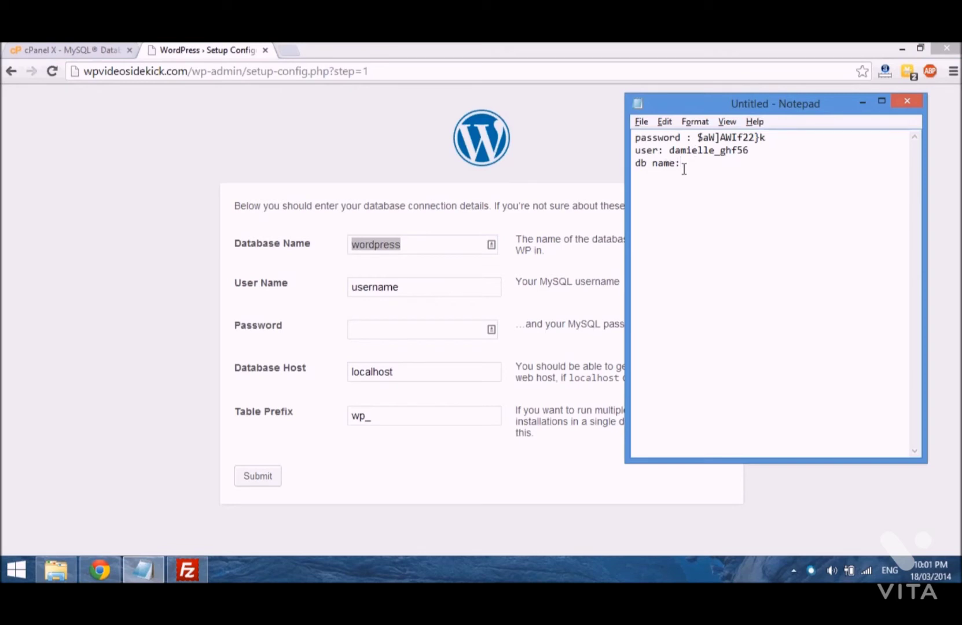
key(ctrl+v)
key(ctrl+v)
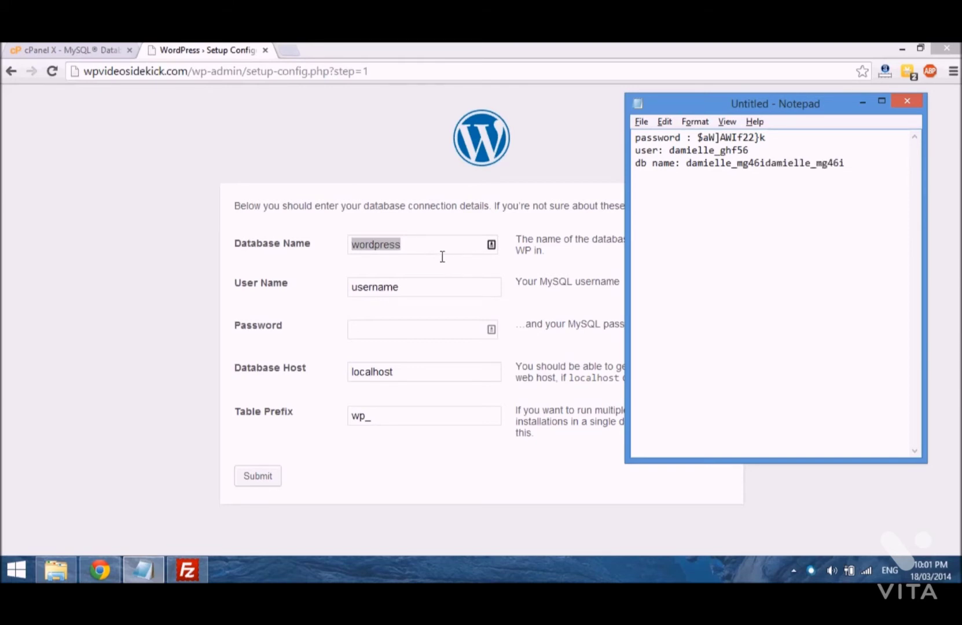
key(BackSpace)
key(BackSpace)
key(BackSpace)
key(BackSpace)
key(BackSpace)
key(BackSpace)
key(BackSpace)
key(BackSpace)
key(BackSpace)
key(BackSpace)
key(BackSpace)
key(BackSpace)
key(BackSpace)
key(BackSpace)
key(BackSpace)
key(BackSpace)
key(BackSpace)
key(BackSpace)
key(BackSpace)
key(BackSpace)
key(BackSpace)
key(BackSpace)
key(BackSpace)
key(BackSpace)
key(BackSpace)
key(BackSpace)
key(BackSpace)
key(BackSpace)
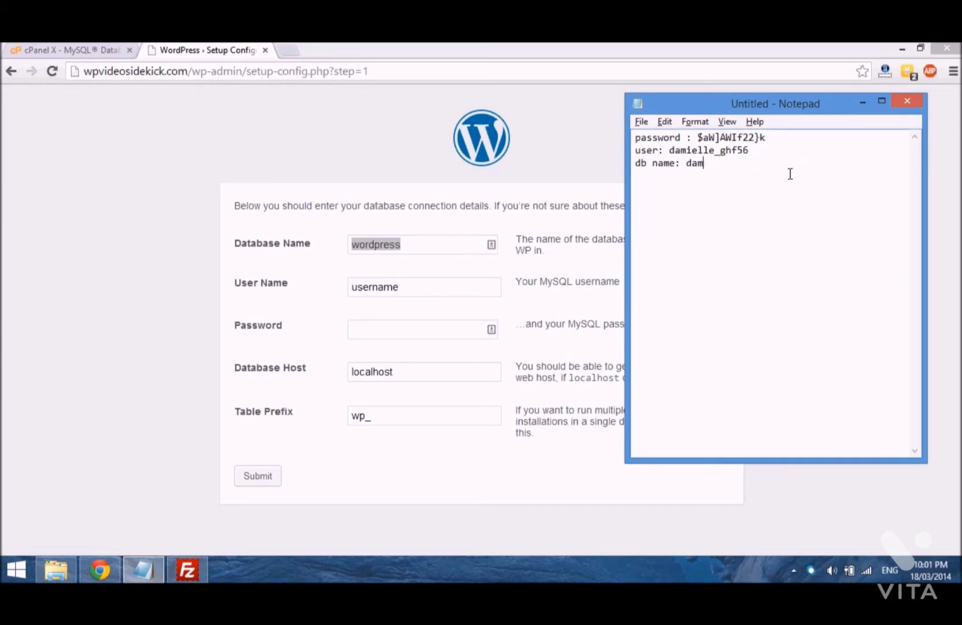
key(ctrl+v)
double_click(416, 253)
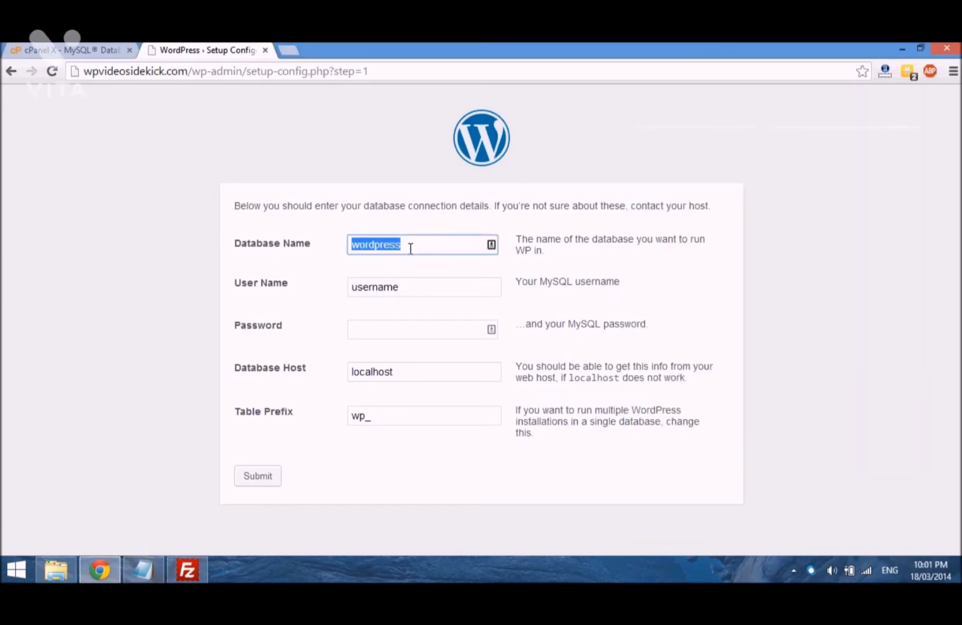
key(ctrl+v)
Copy the database user name from the notes into the User Name field
click(447, 331)
key(alt+Tab)
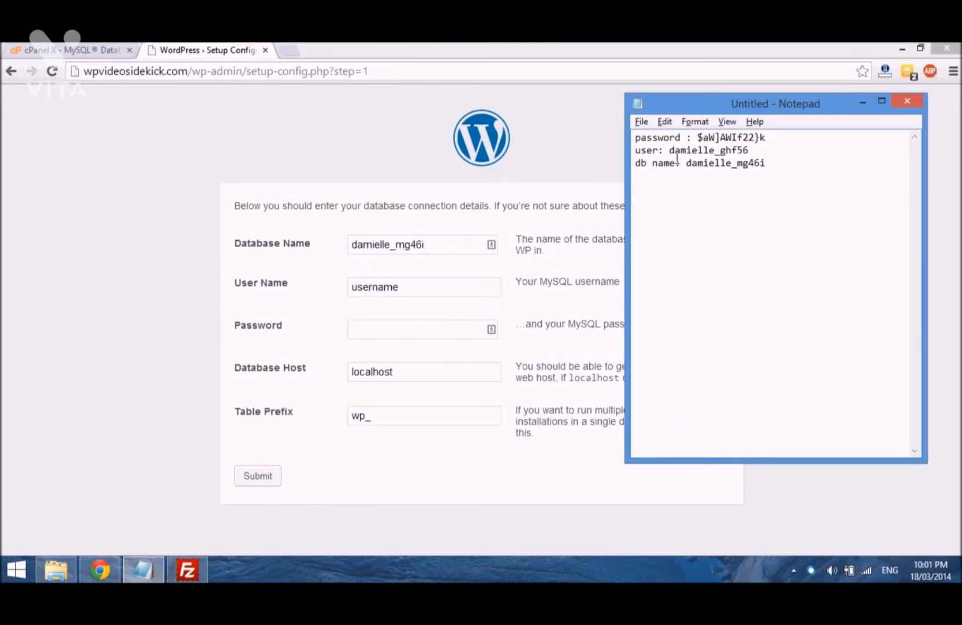
drag(669, 150, 753, 152)
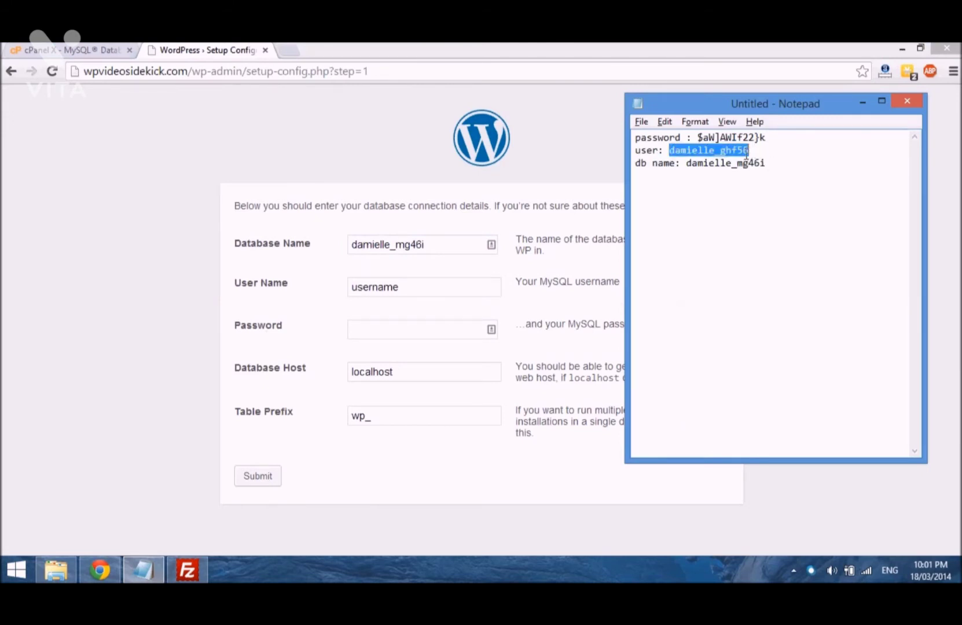
right_click(742, 149)
click(780, 194)
click(406, 286)
drag(405, 286, 290, 284)
text(v)
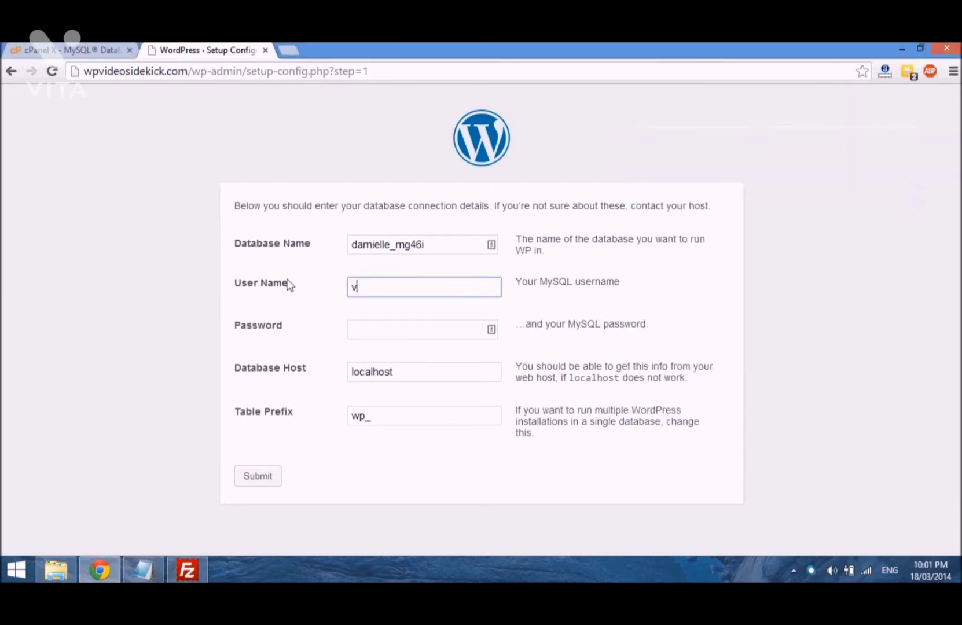
key(BackSpace)
key(ctrl+v)
Copy the database password from the notes into the Password field
key(alt+Tab)
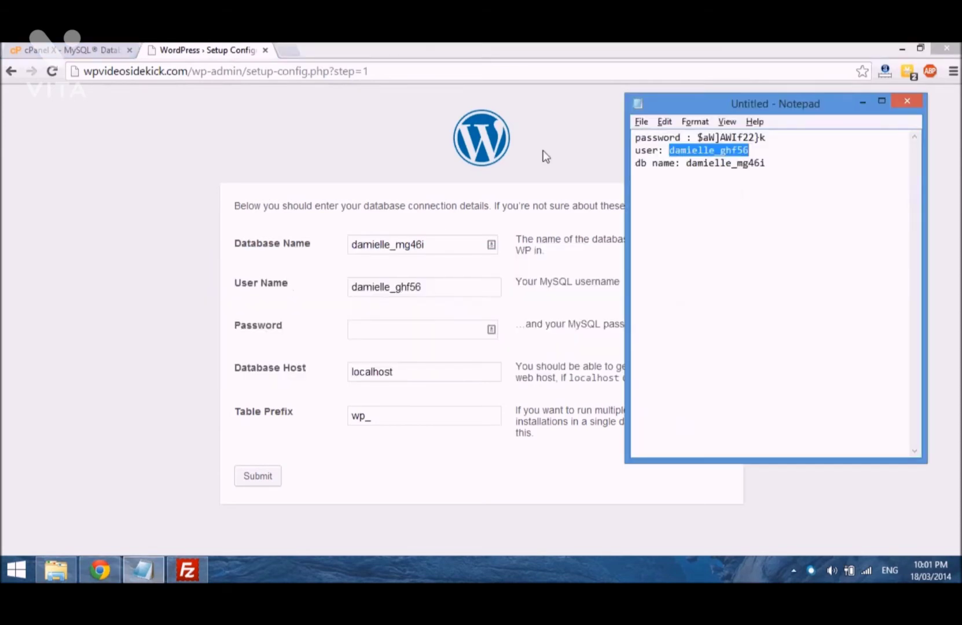
drag(698, 137, 765, 141)
right_click(760, 139)
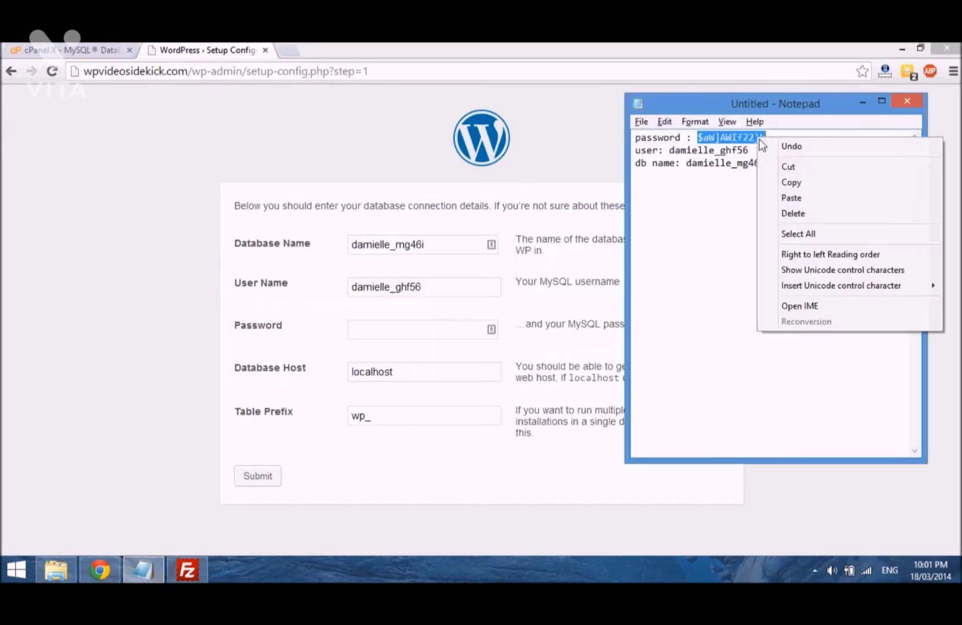
click(792, 182)
click(399, 335)
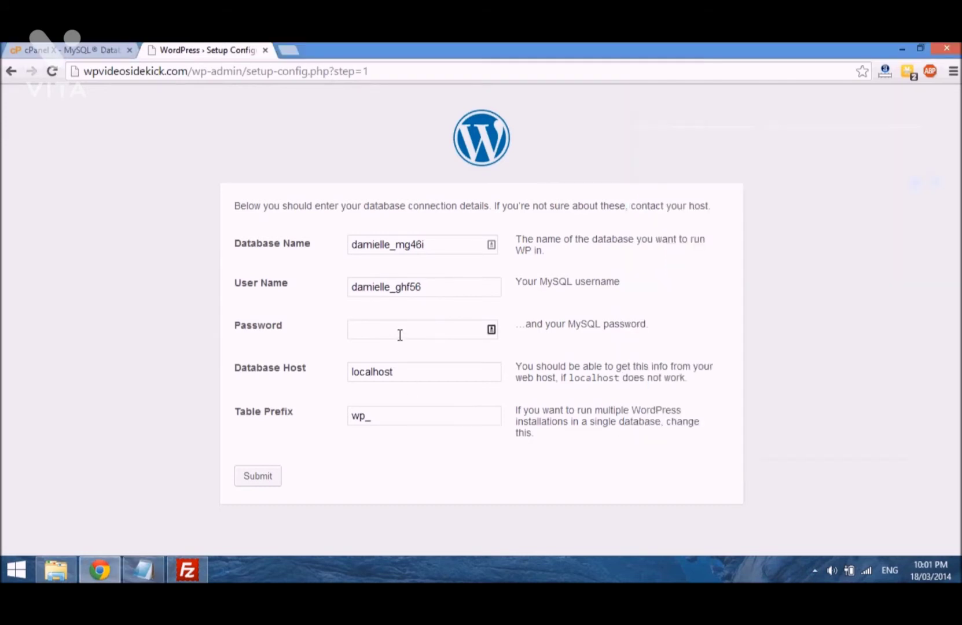
key(ctrl+v)
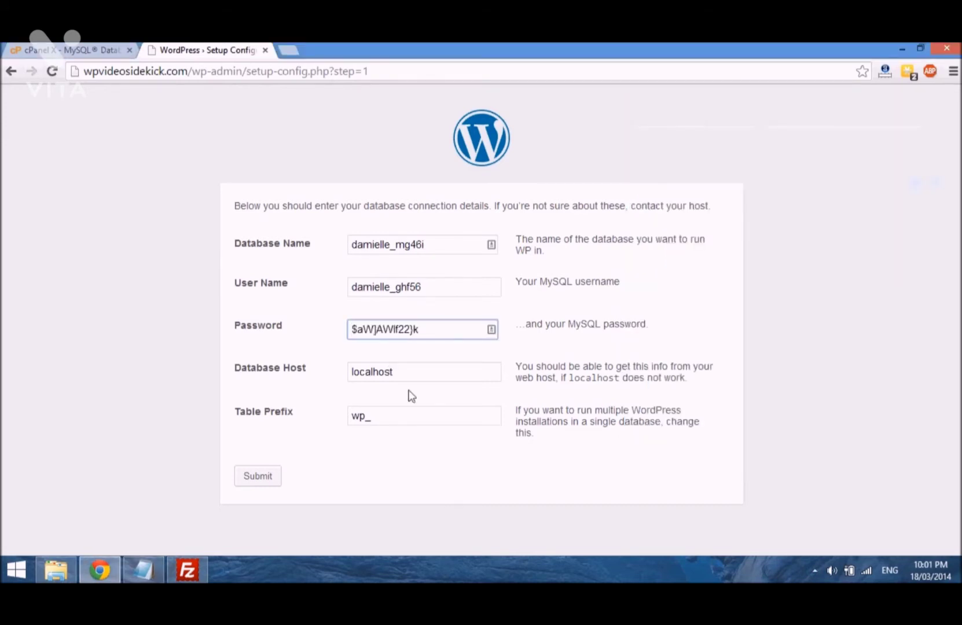
Keep localhost as the database host, change the table prefix to wp_ngt2, and submit
click(431, 372)
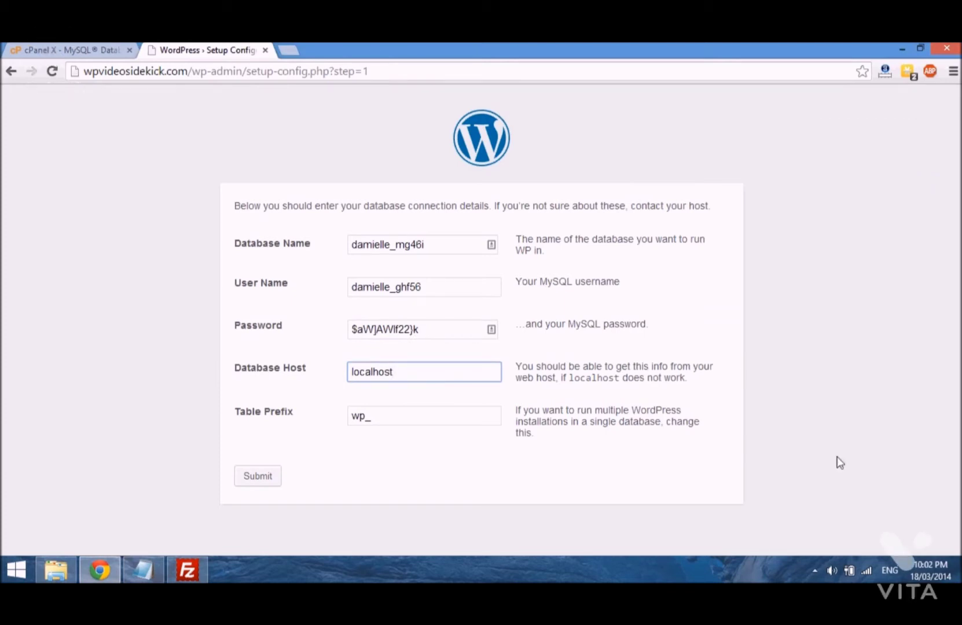
drag(358, 380, 397, 380)
click(397, 380)
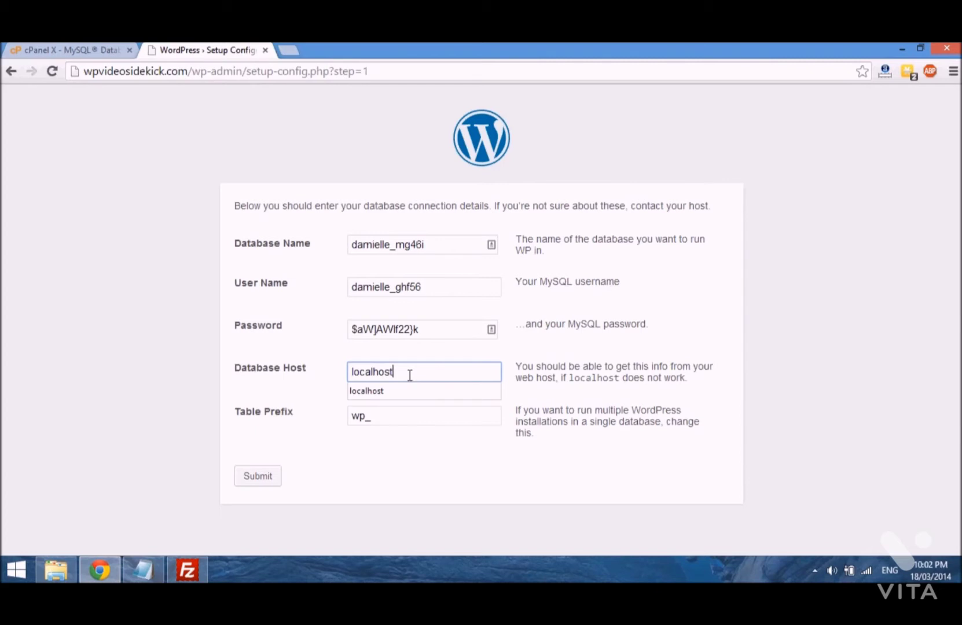
click(422, 425)
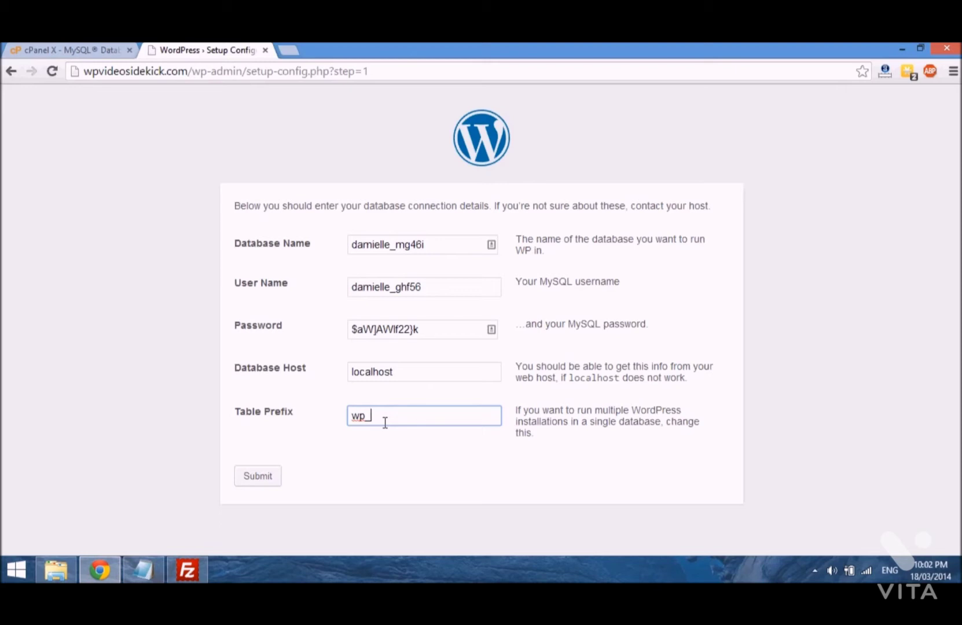
text(ngt2)
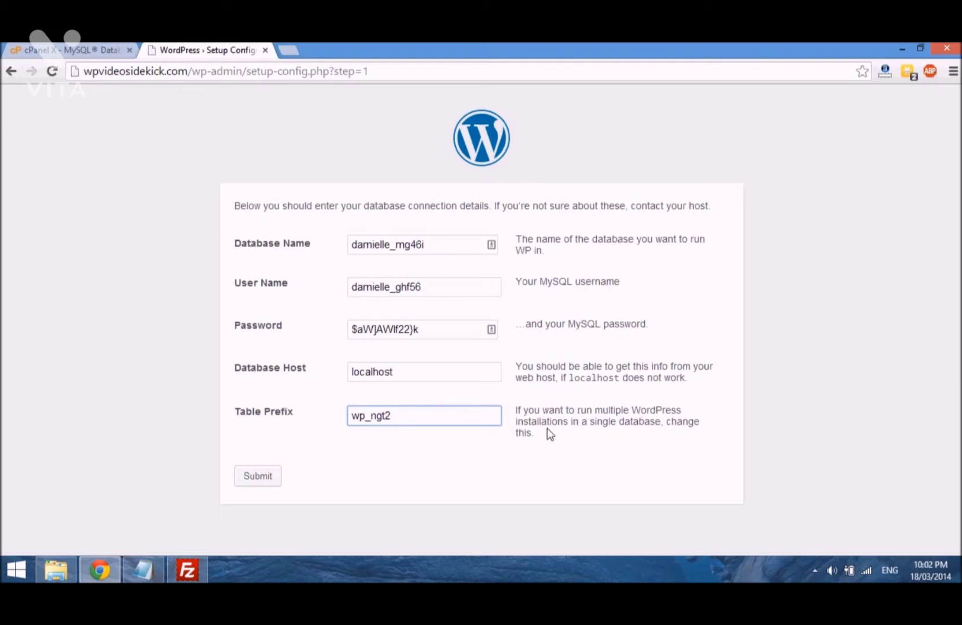
click(253, 480)
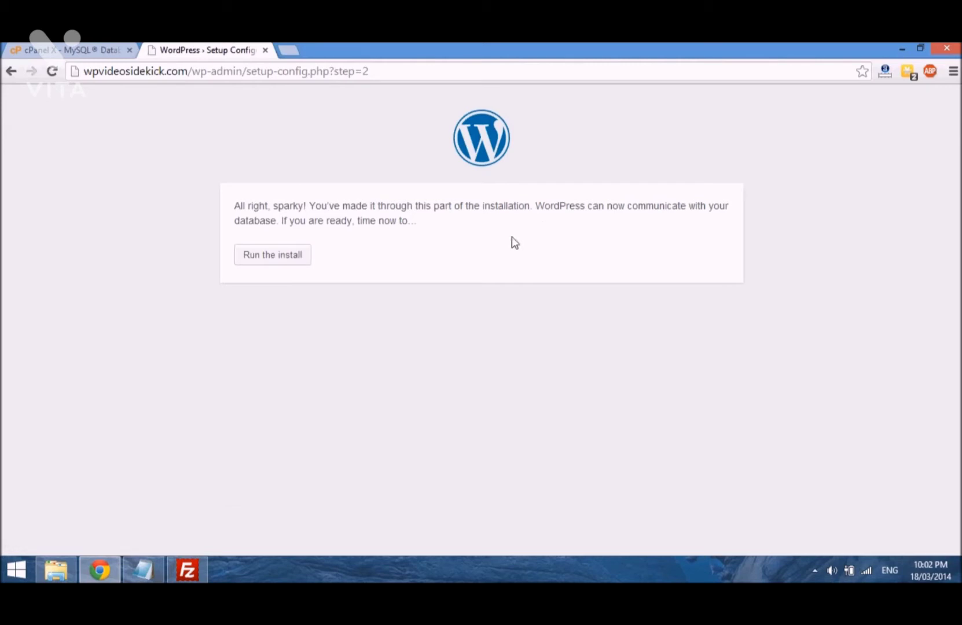
Run the installation and set the site title to 'WP Video Sidekick'
click(254, 256)
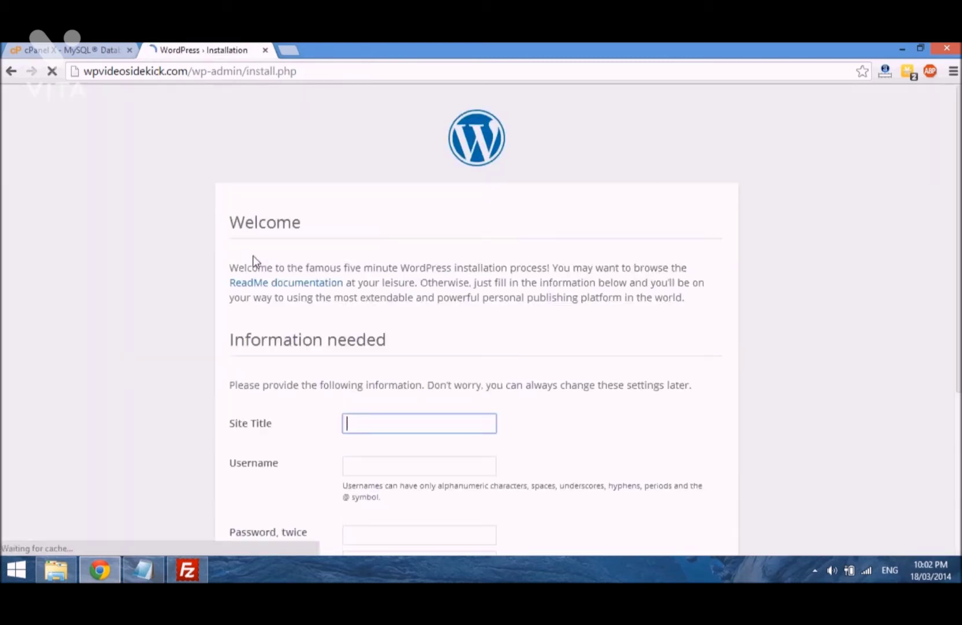
scroll(515, 328, down, 4)
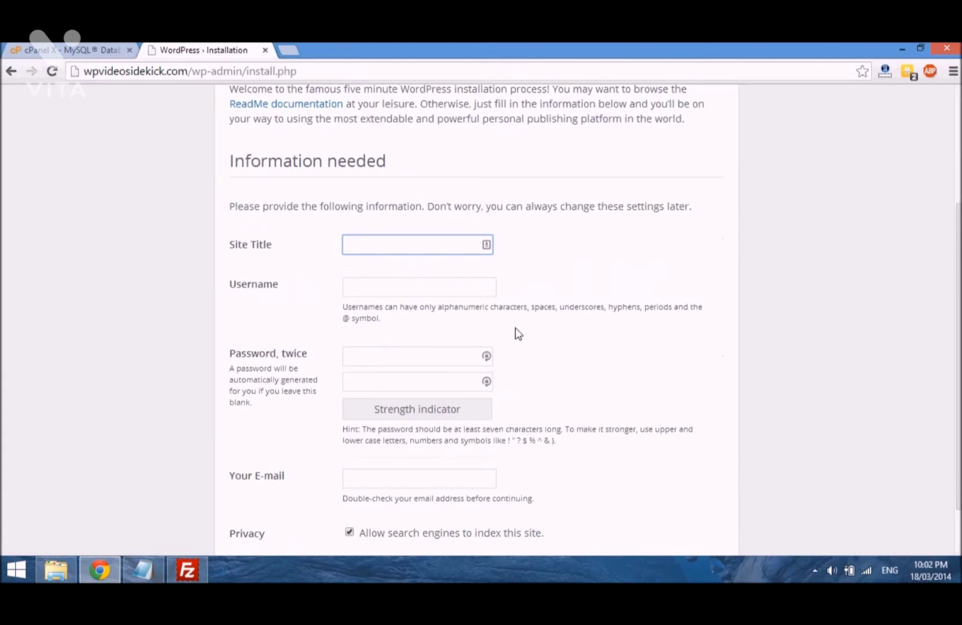
scroll(515, 328, up, 4)
scroll(514, 327, down, 4)
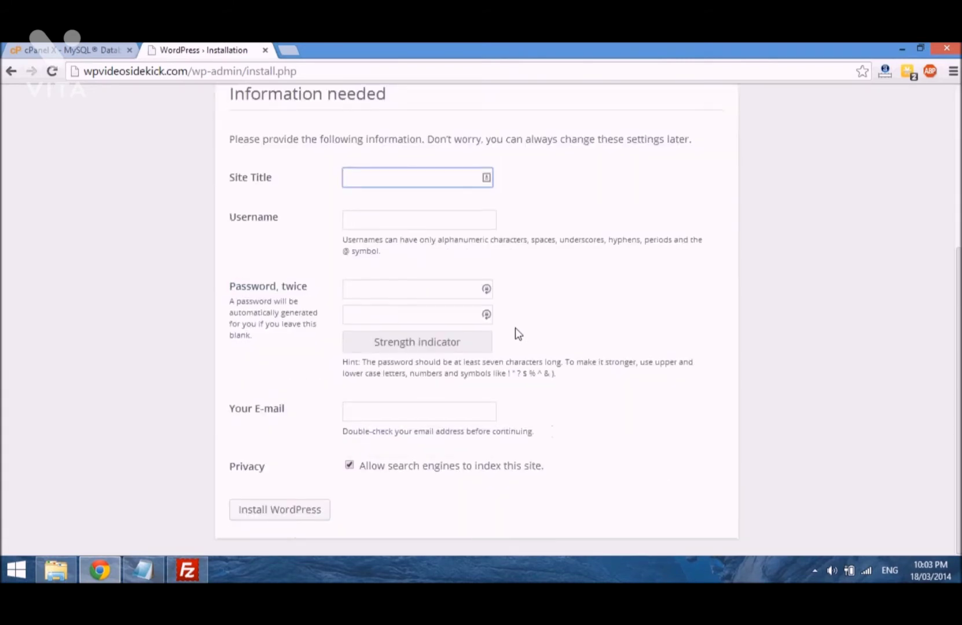
scroll(515, 328, up, 4)
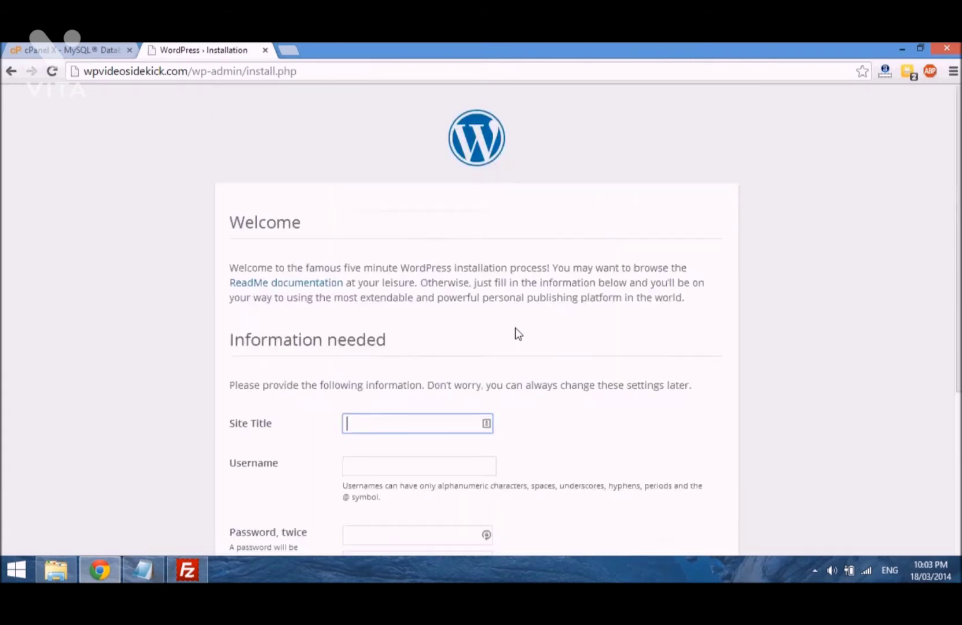
click(402, 423)
click(561, 424)
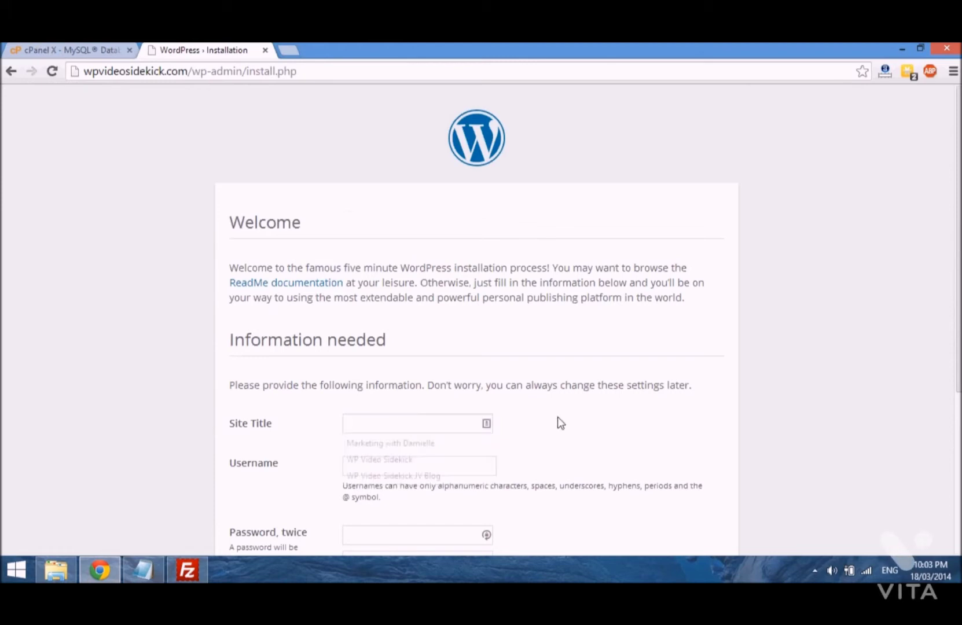
click(423, 433)
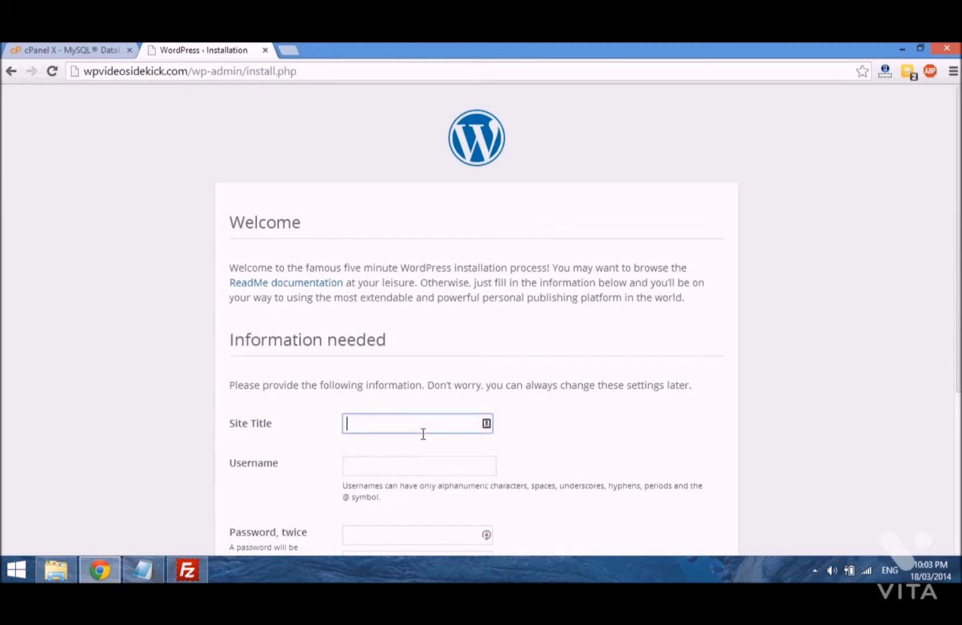
text(W)
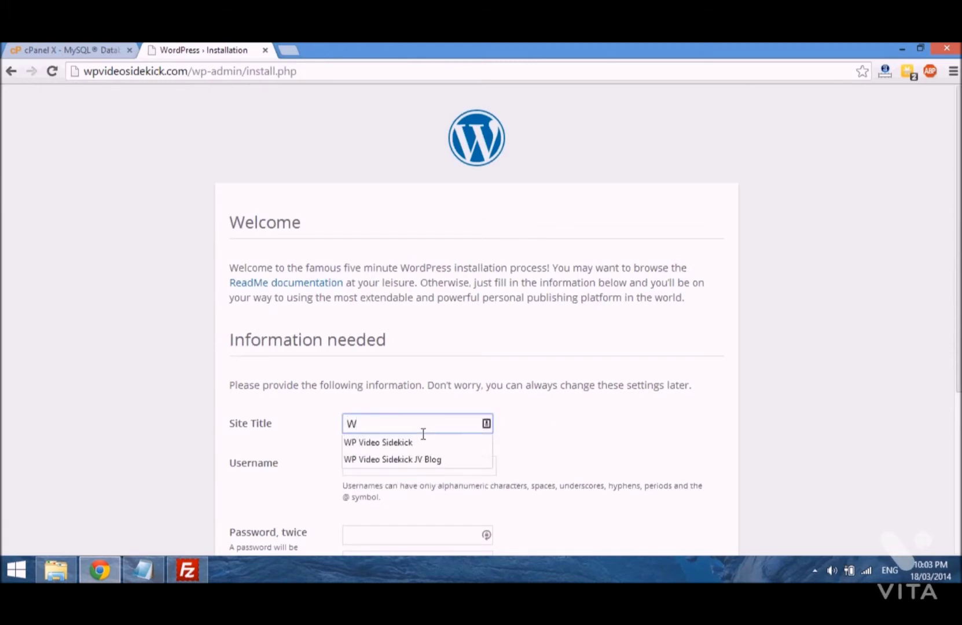
click(395, 442)
Enter the admin username and save it in the notes on a 'wp username:' line
click(457, 473)
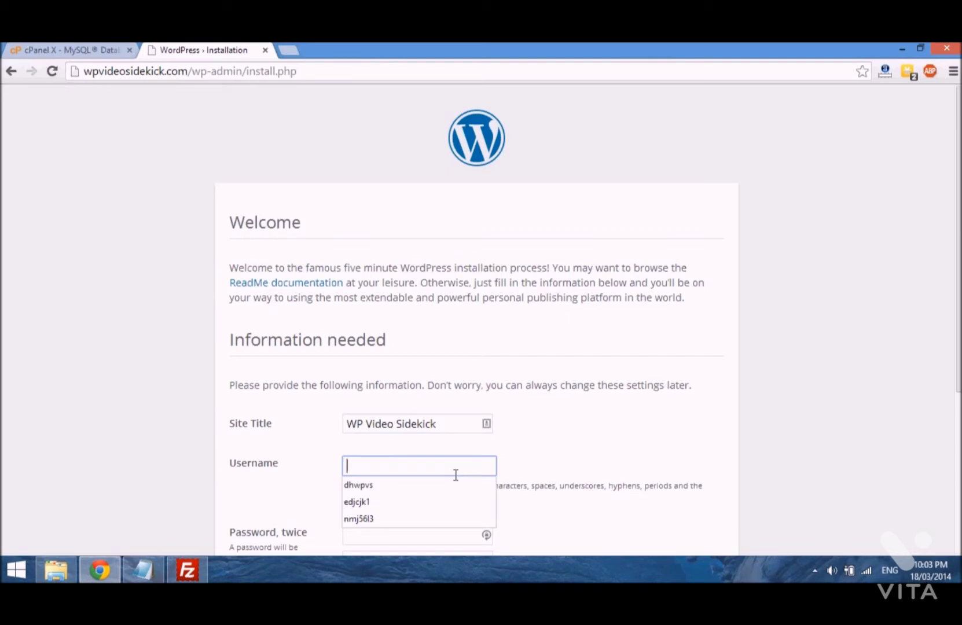
text(mjhfs4)
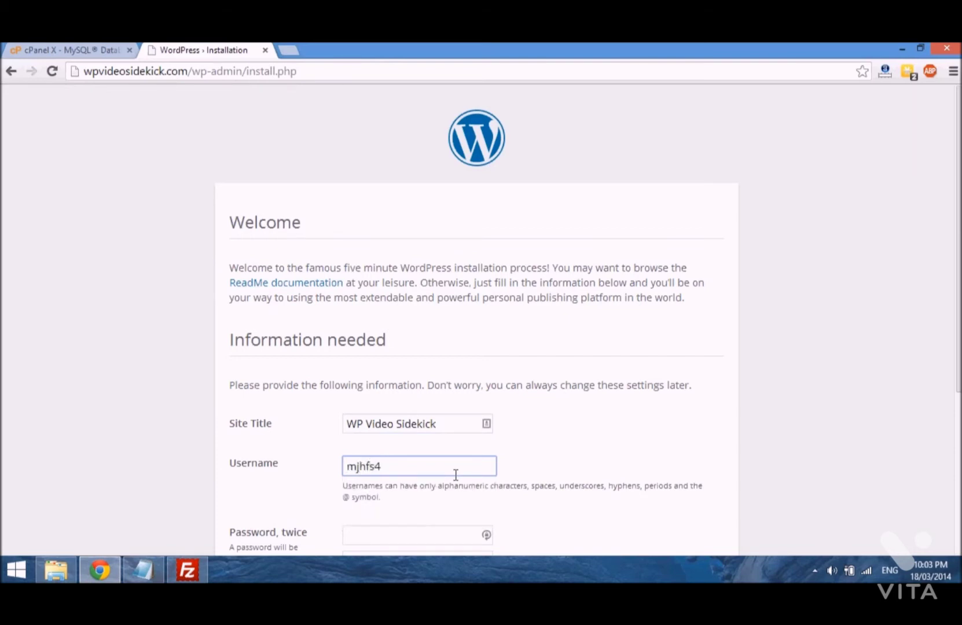
drag(417, 475, 333, 473)
right_click(357, 466)
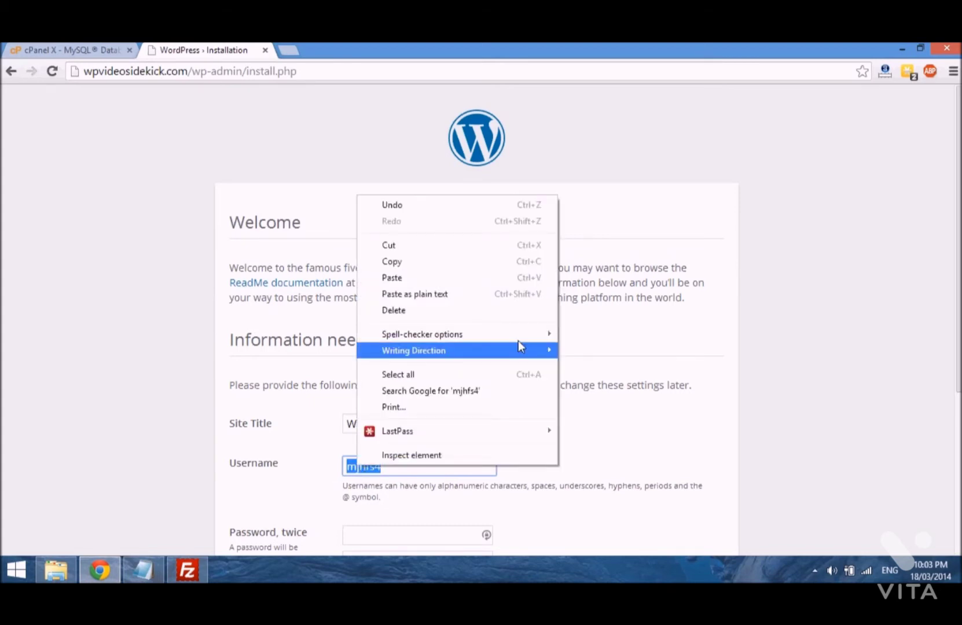
click(400, 263)
click(143, 572)
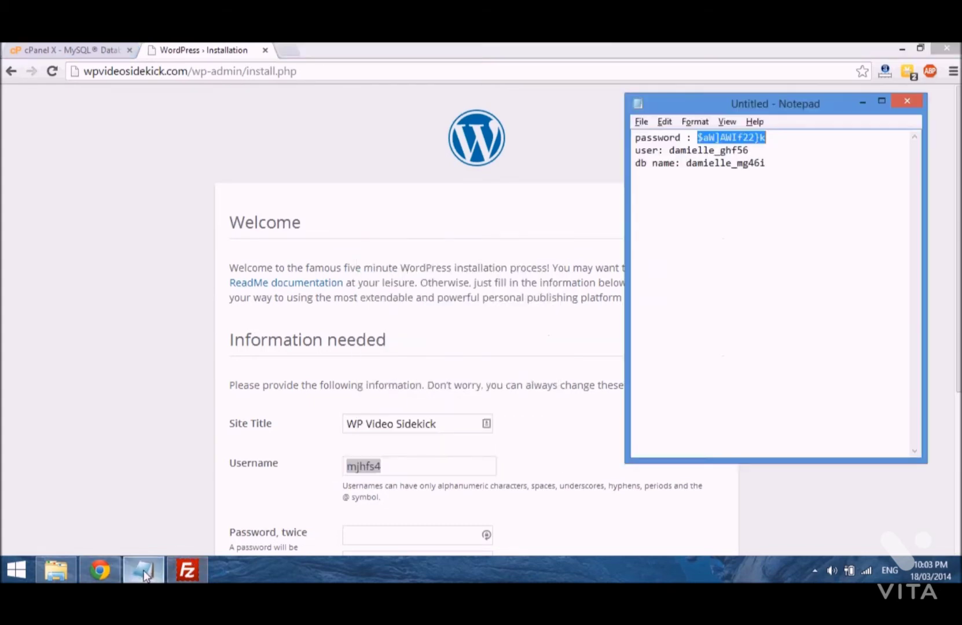
click(781, 174)
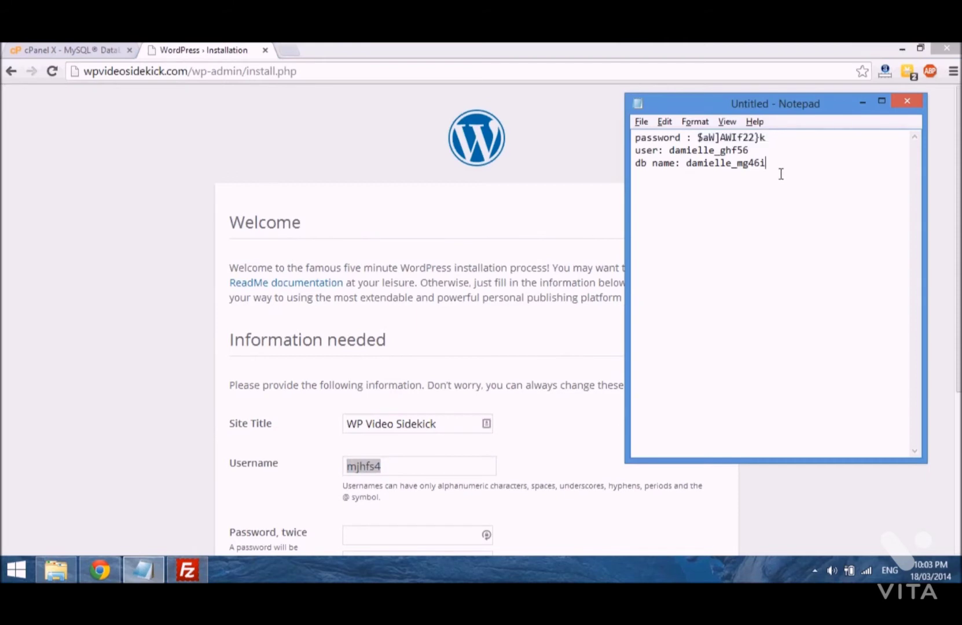
key(Return)
key(Return)
key(Return)
text(wp username:)
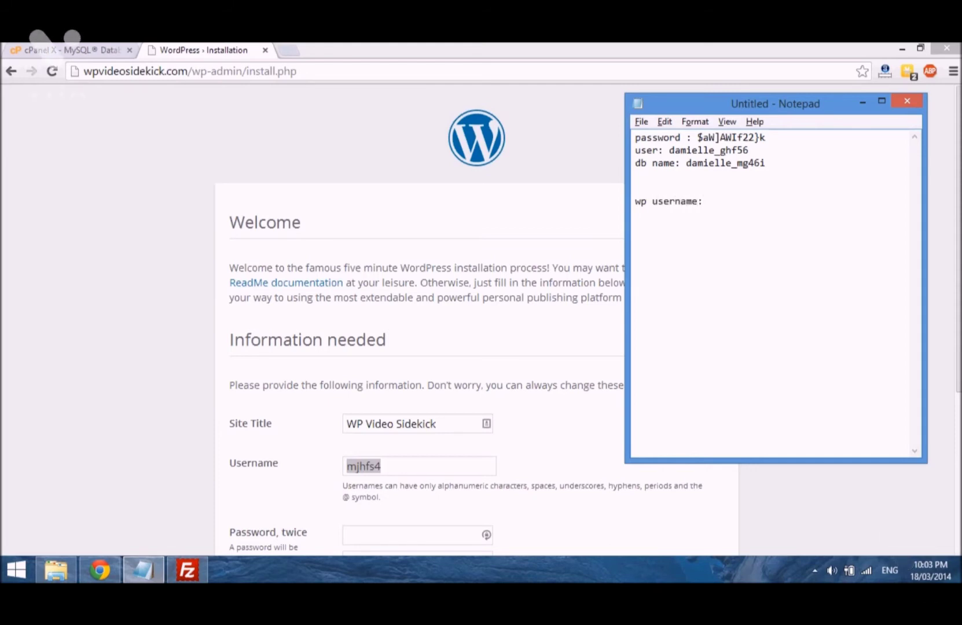
key(ctrl+v)
click(539, 481)
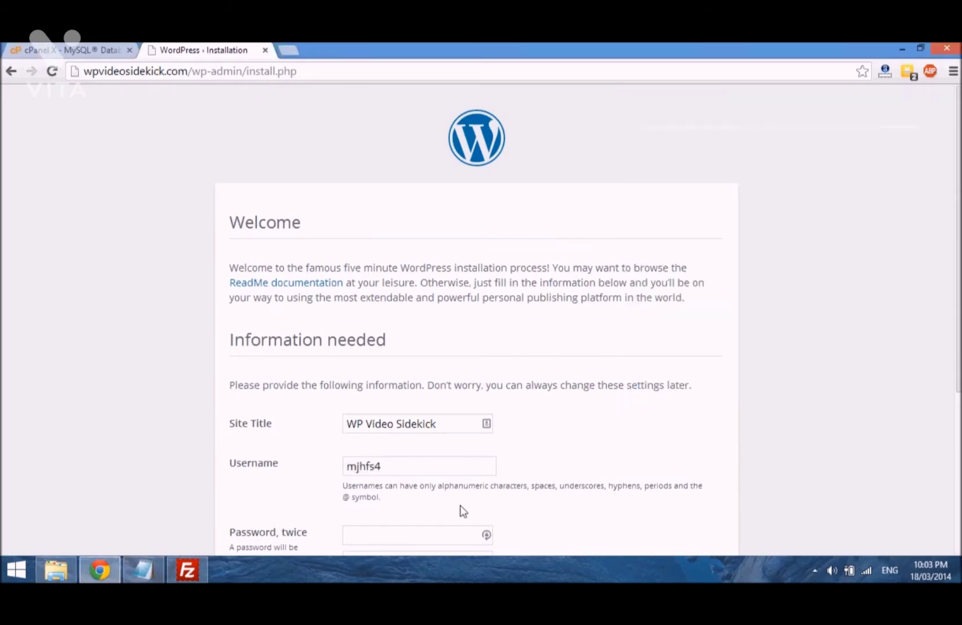
Record a strong admin password in the notes as 'wp password:' and enter it in both password fields
scroll(463, 511, down, 4)
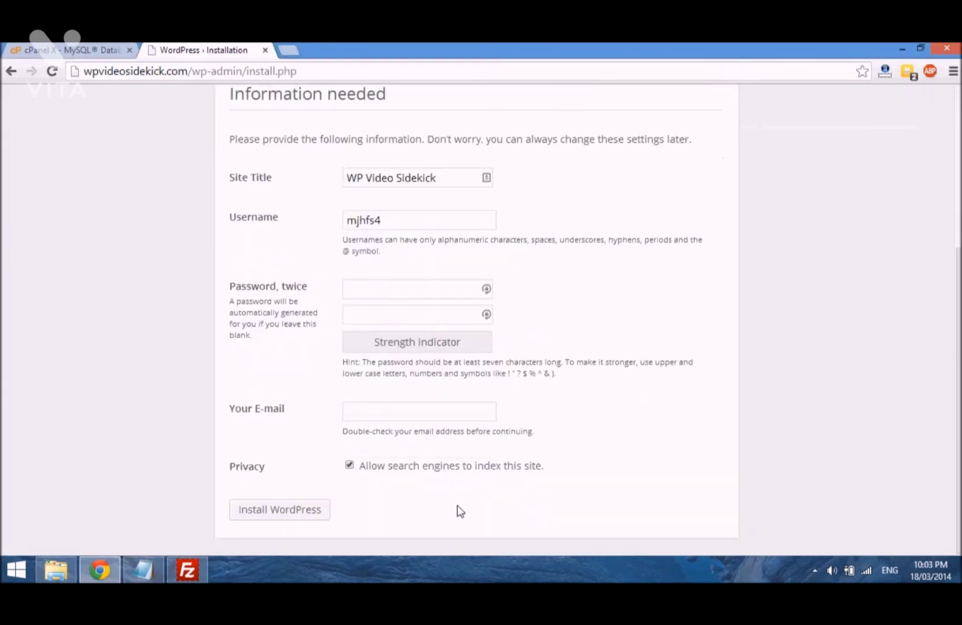
click(403, 290)
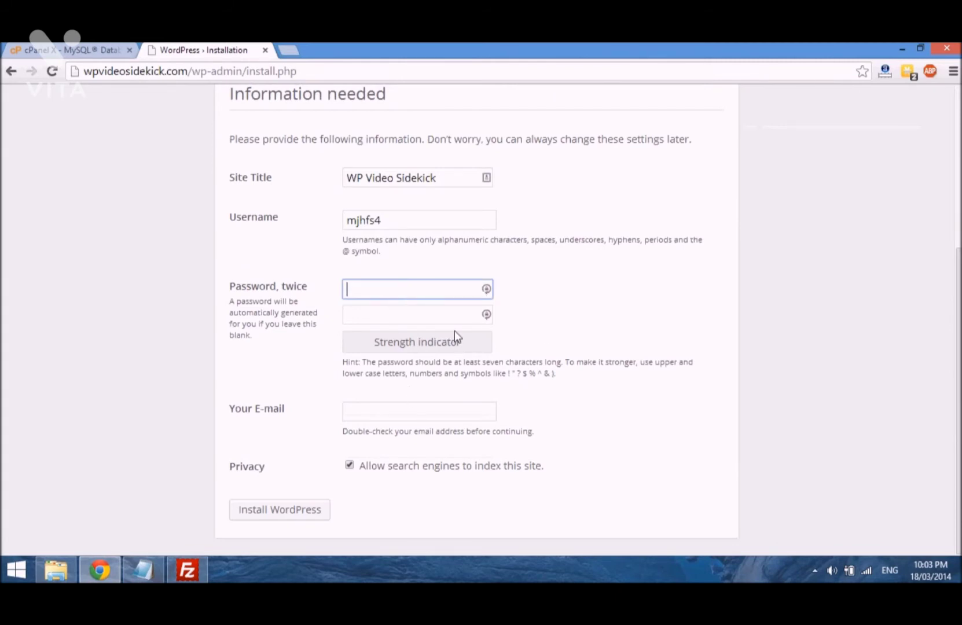
text(••••••)
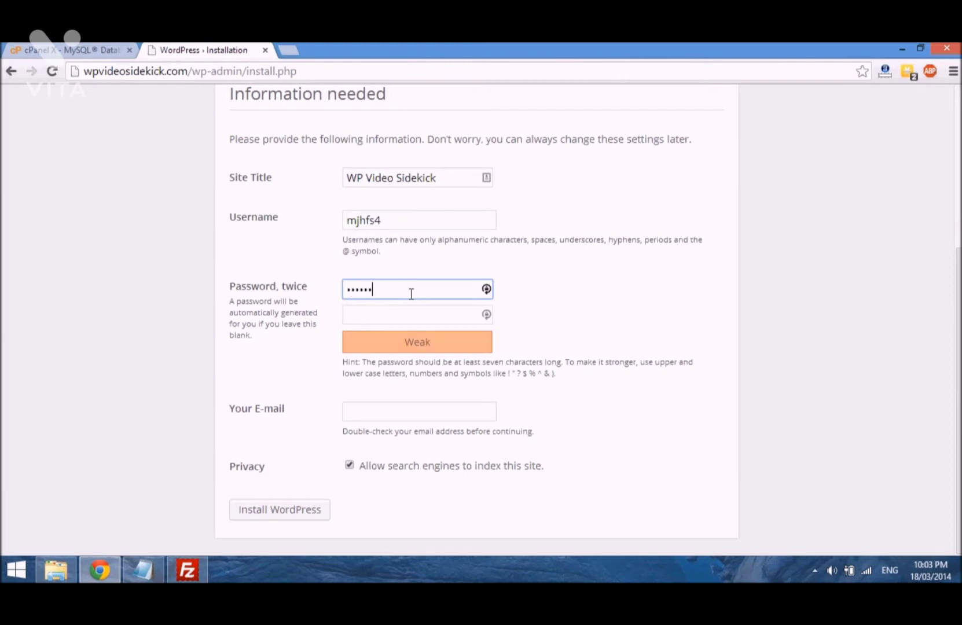
text(••)
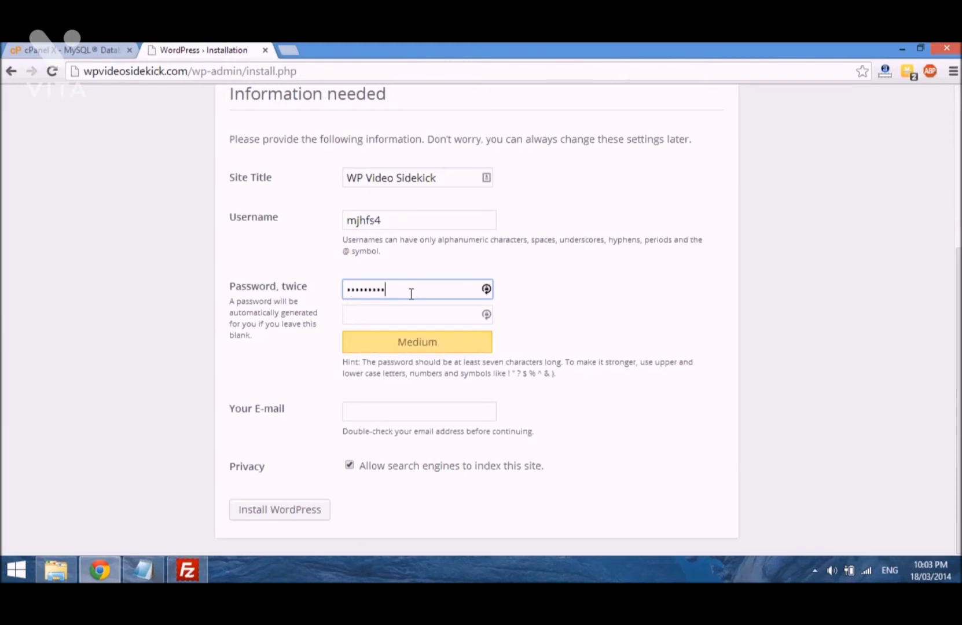
text(•)
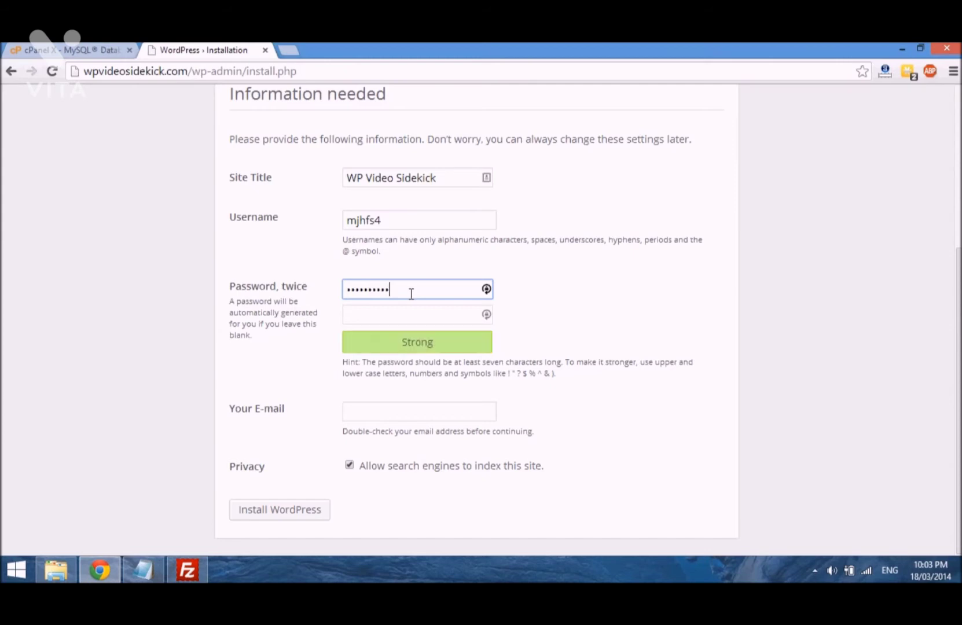
click(400, 315)
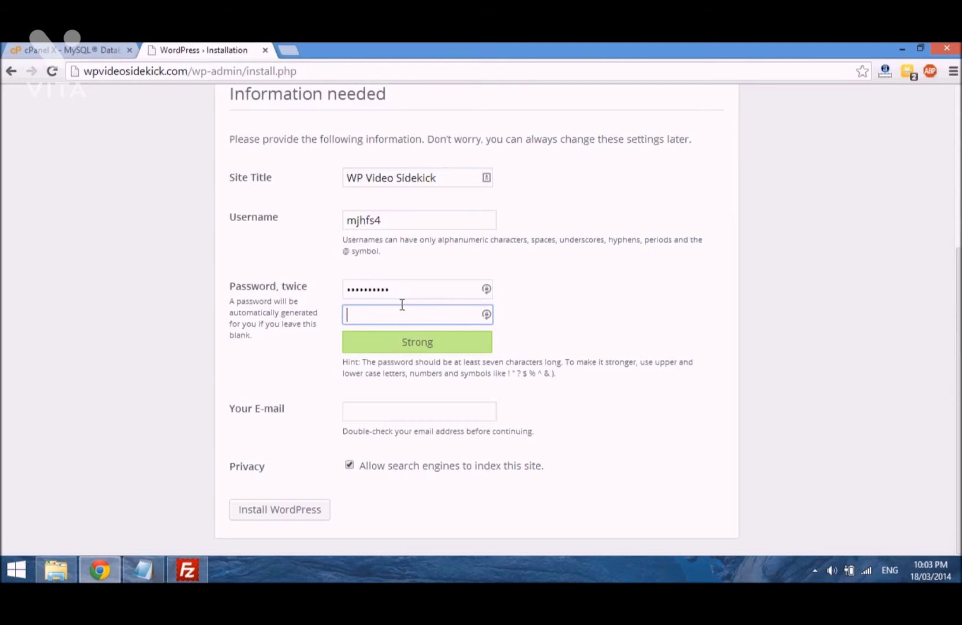
click(151, 567)
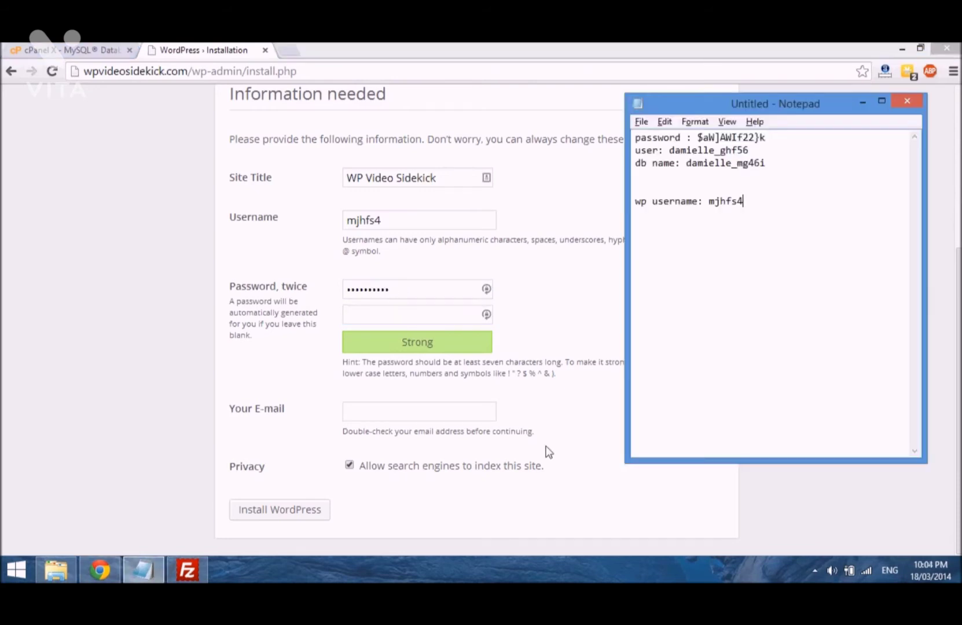
key(Return)
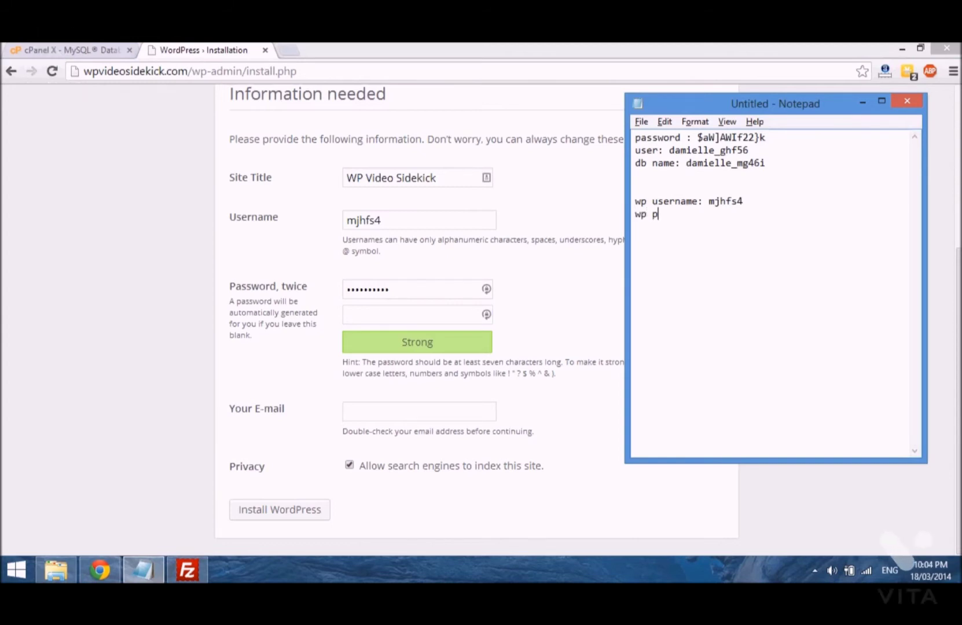
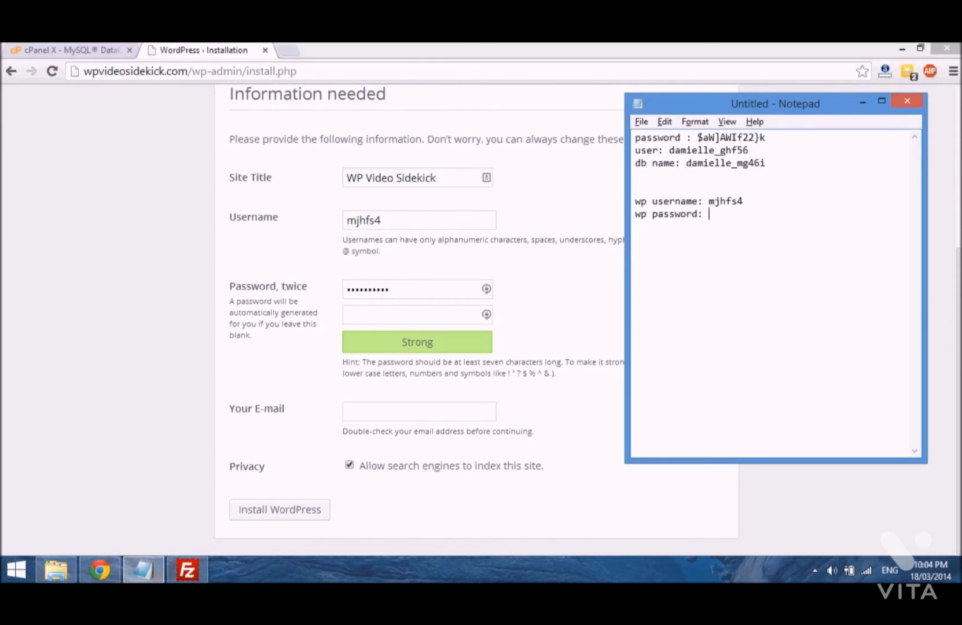
drag(709, 216, 763, 218)
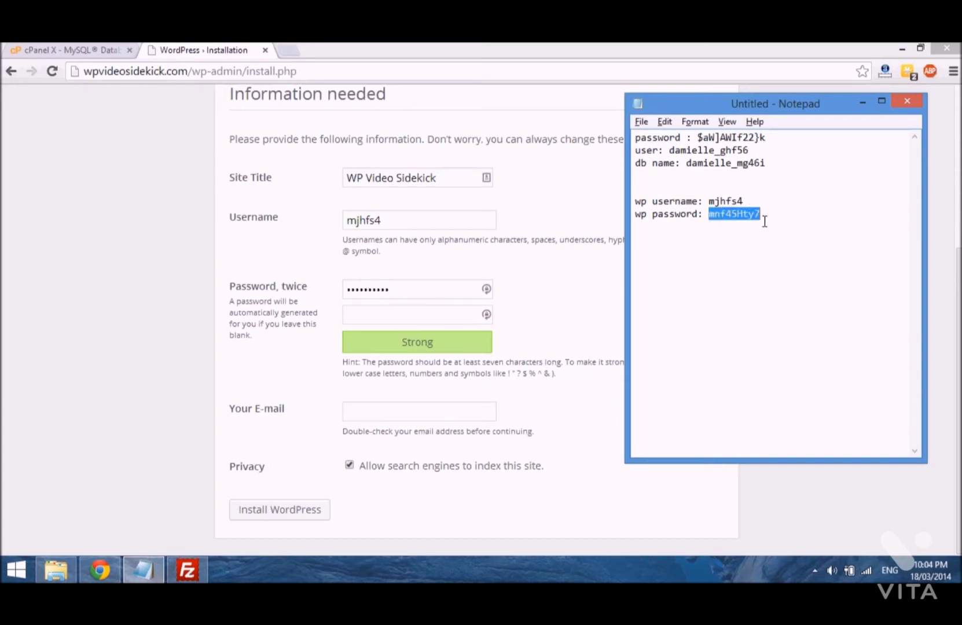
right_click(752, 216)
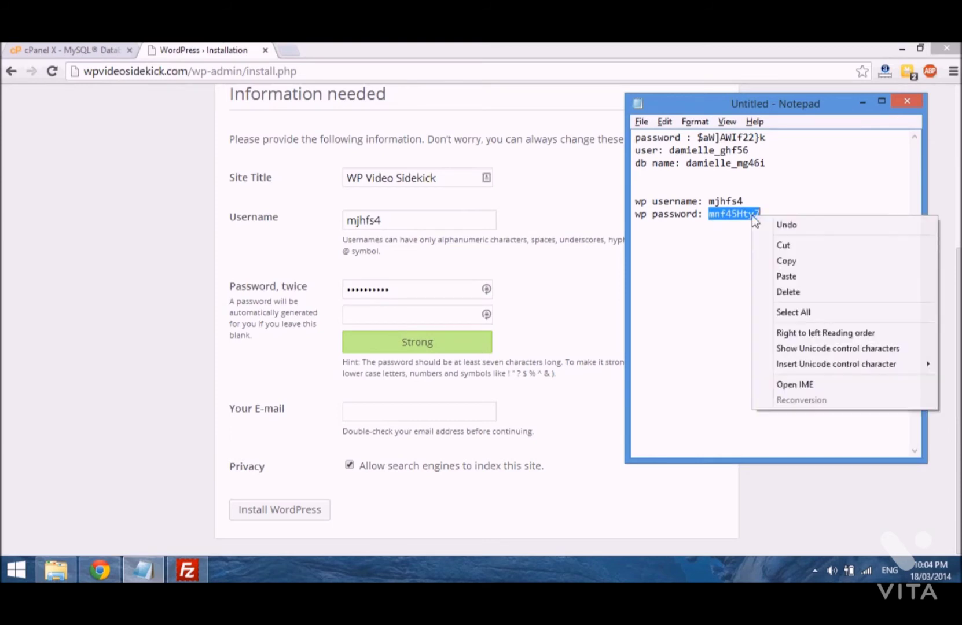
click(788, 261)
click(401, 295)
key(ctrl+a)
key(ctrl+v)
click(374, 317)
key(ctrl+v)
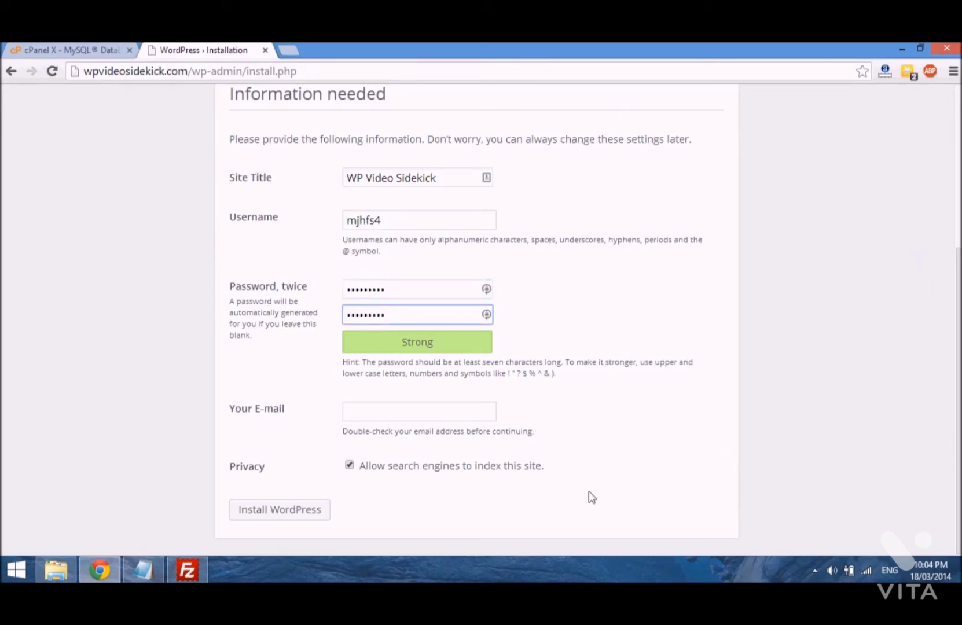
Fill in the saved admin e-mail address and submit the WordPress installation
click(385, 415)
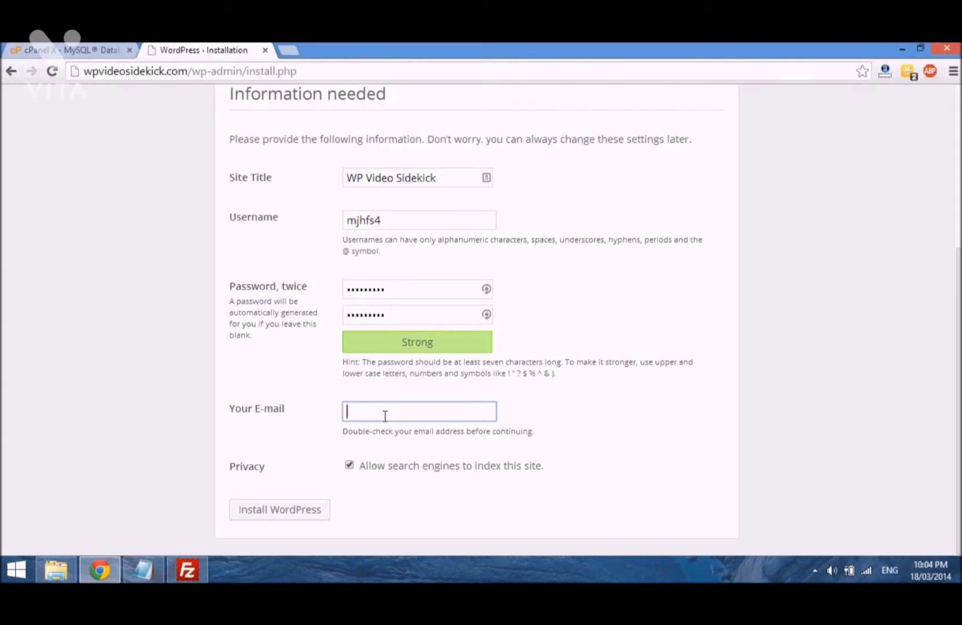
click(449, 414)
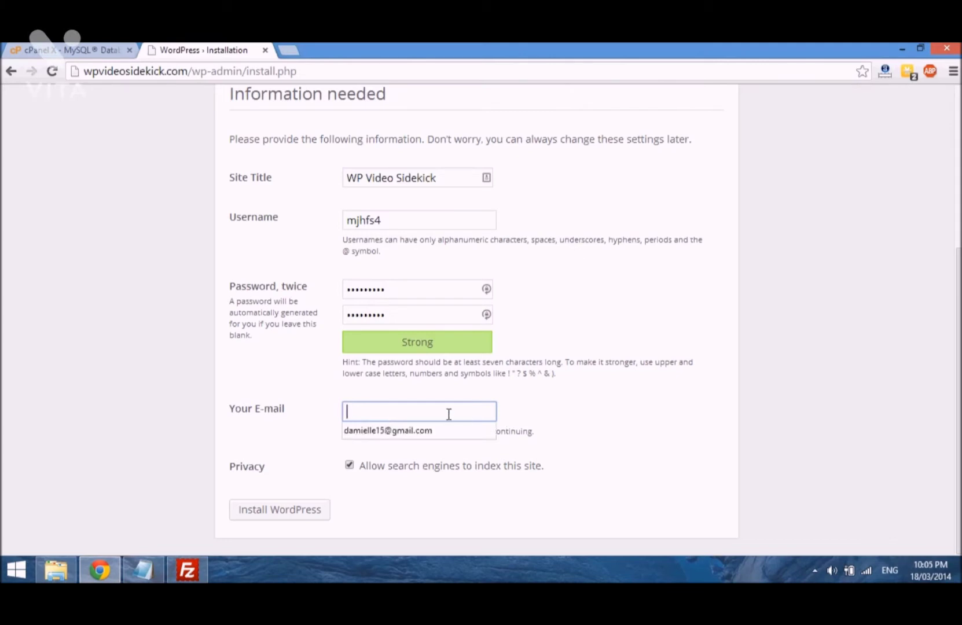
click(412, 432)
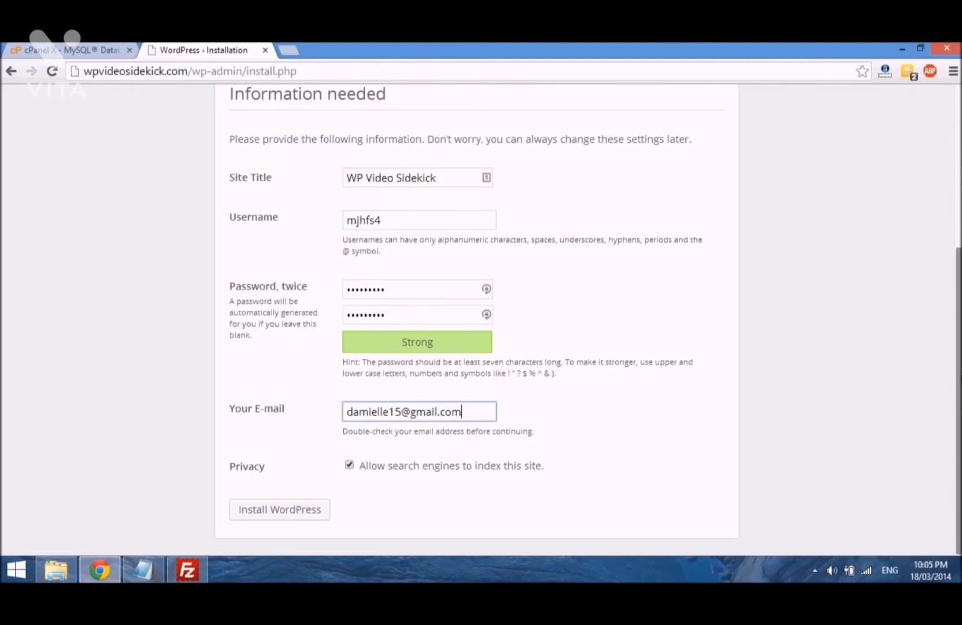
click(269, 513)
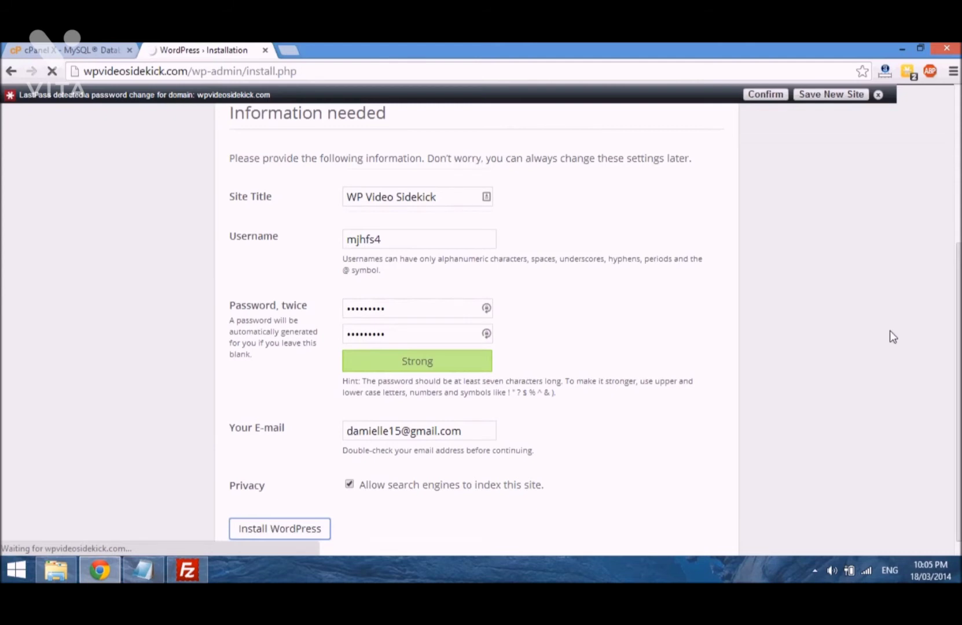
Dismiss the password-manager bar and continue from the Success! page to the login page
click(878, 95)
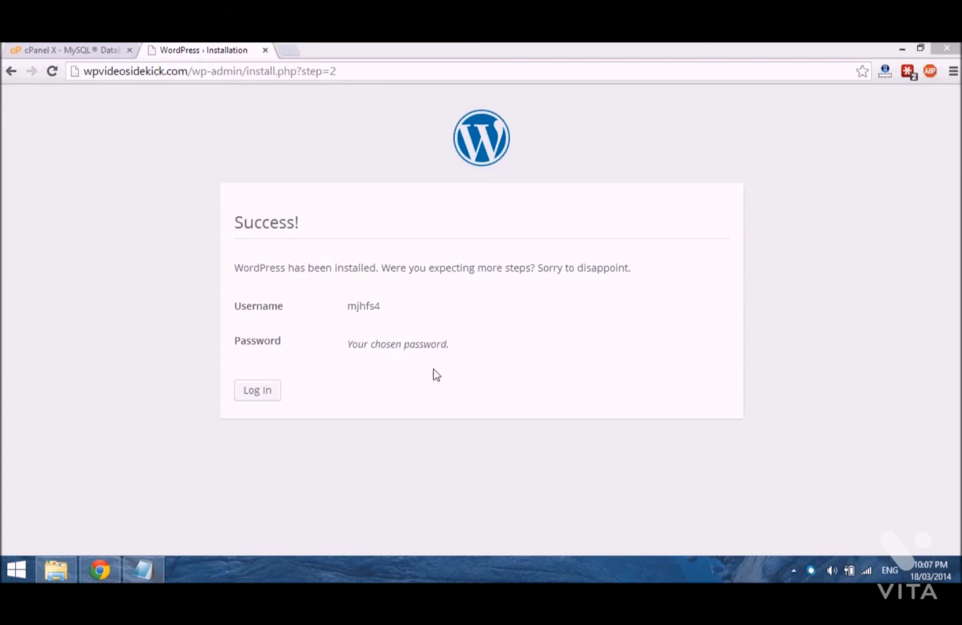
click(259, 391)
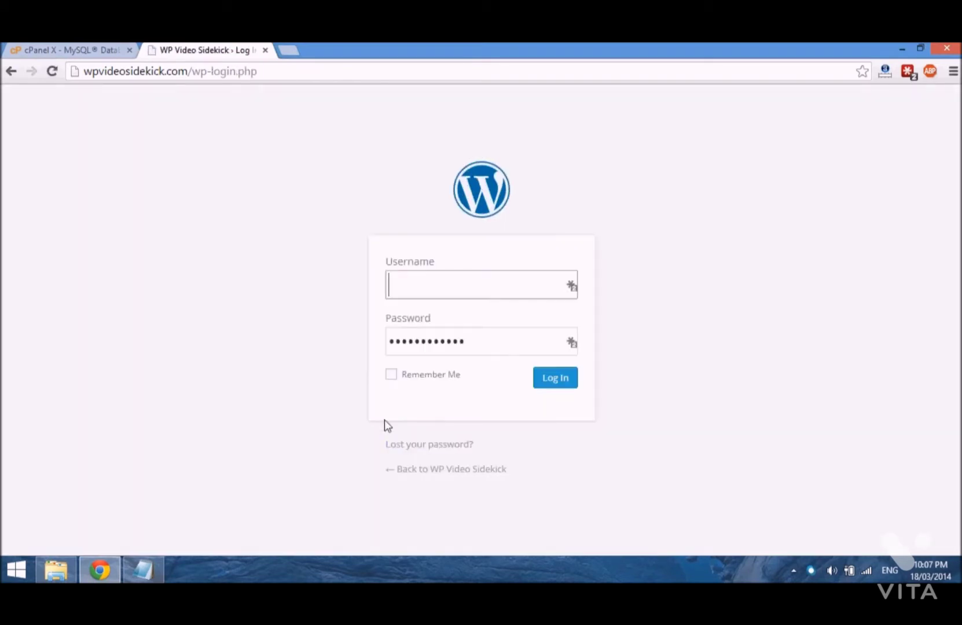
Remove '/wp-login.php' from the address to load the site's home page and scroll through it
text(dhwpvs)
drag(189, 71, 305, 72)
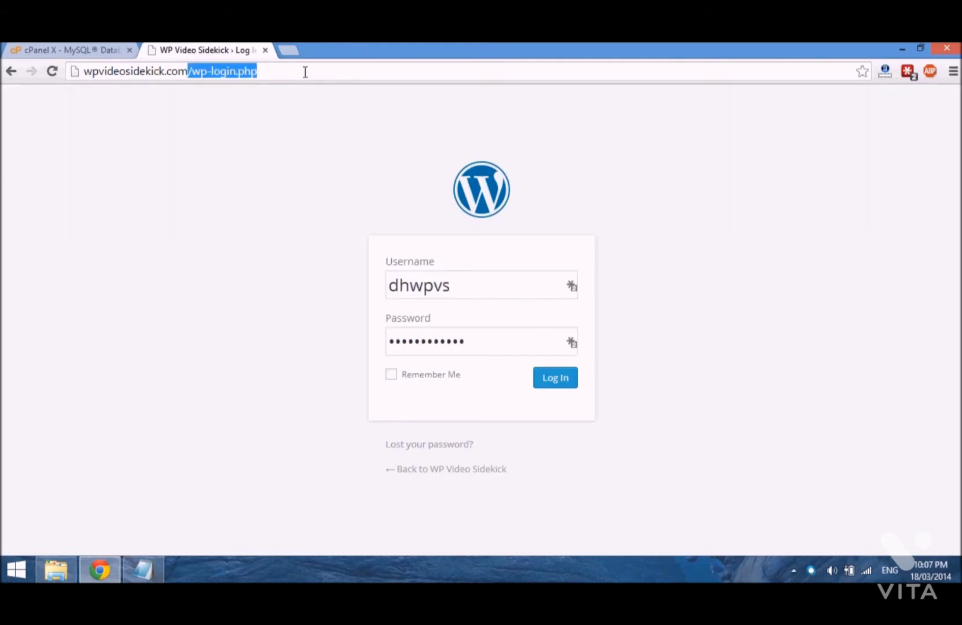
key(BackSpace)
key(Return)
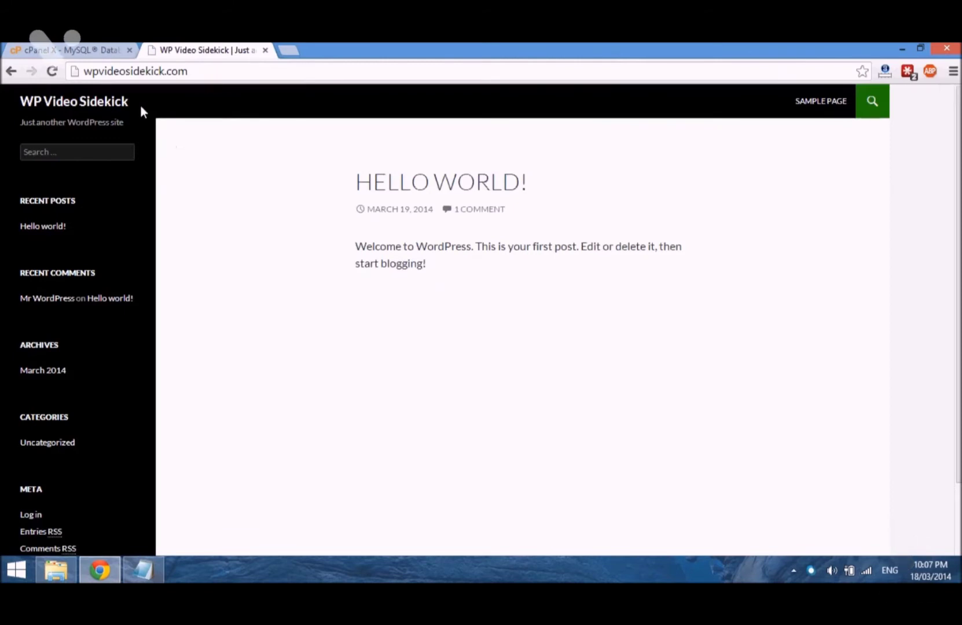
click(209, 82)
click(234, 82)
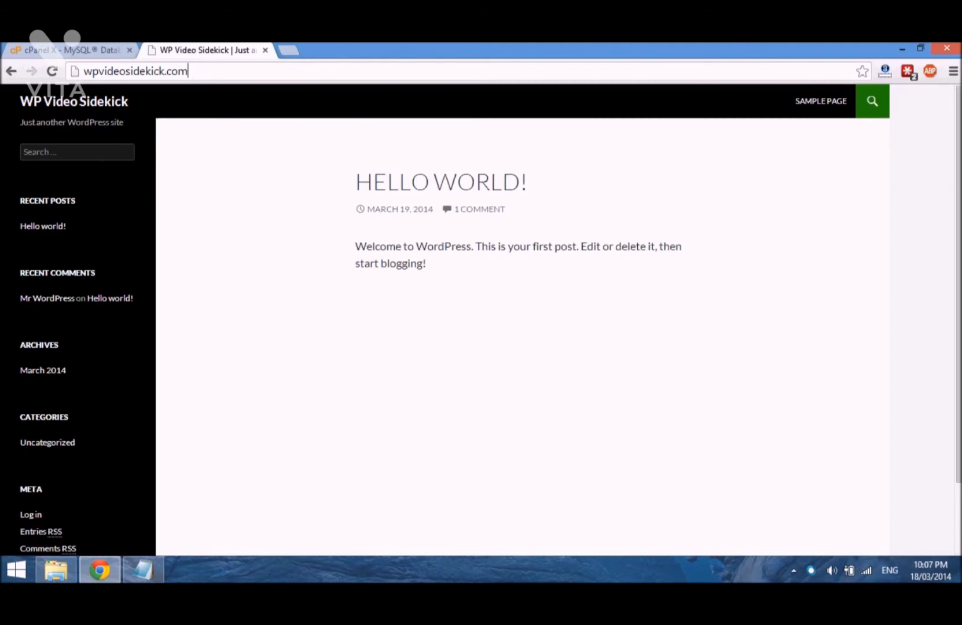
scroll(950, 173, down, 3)
scroll(950, 174, up, 3)
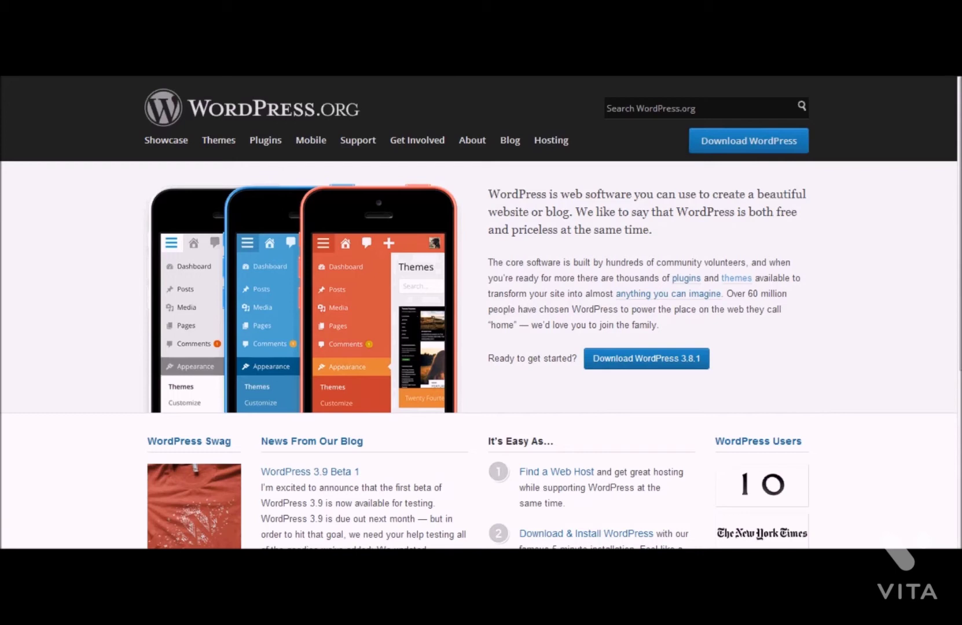
Go to WordPress.org's download page and download the WordPress 3.8.1 zip
click(736, 150)
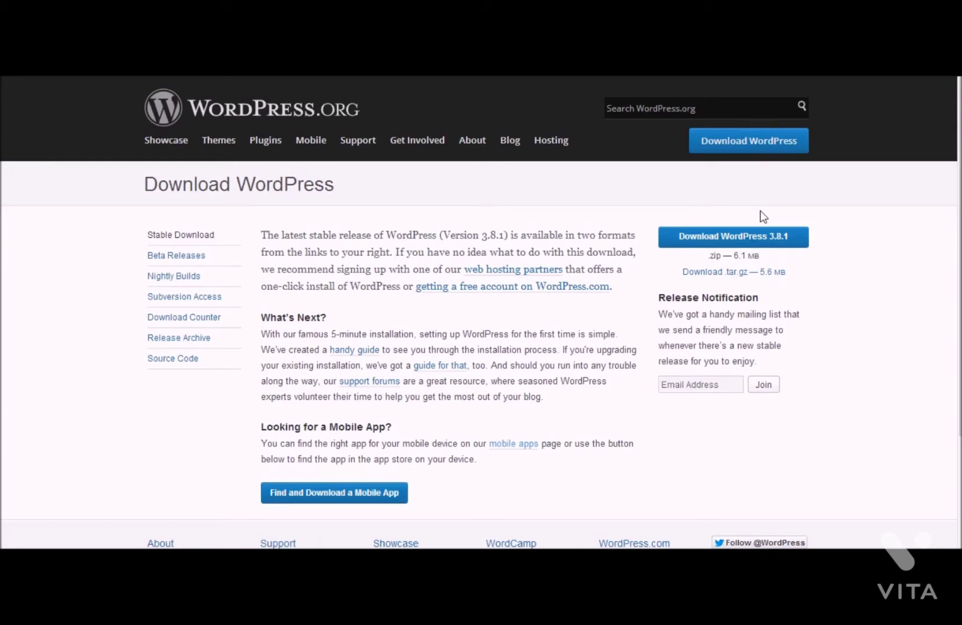
click(730, 242)
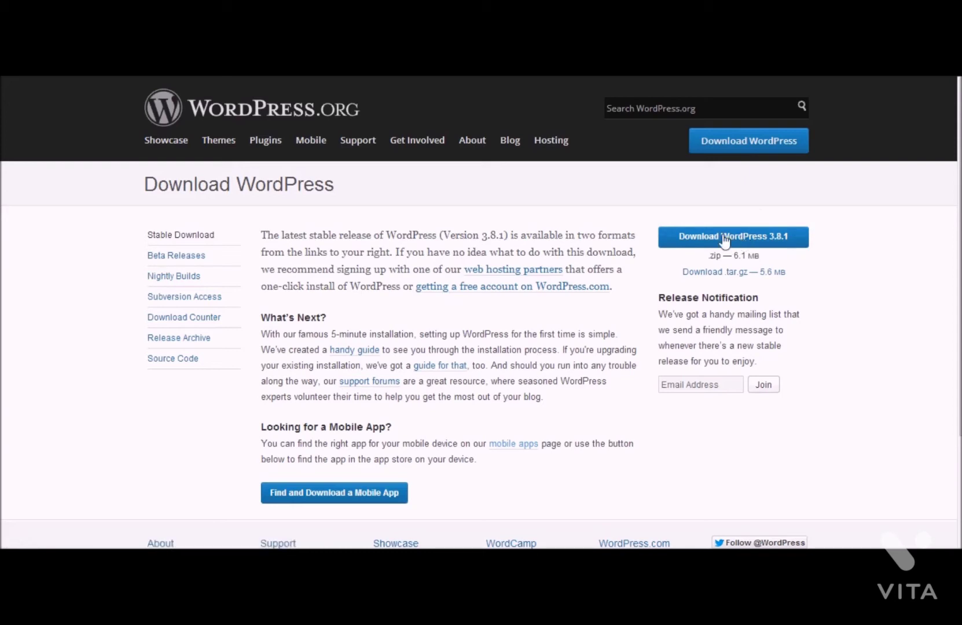
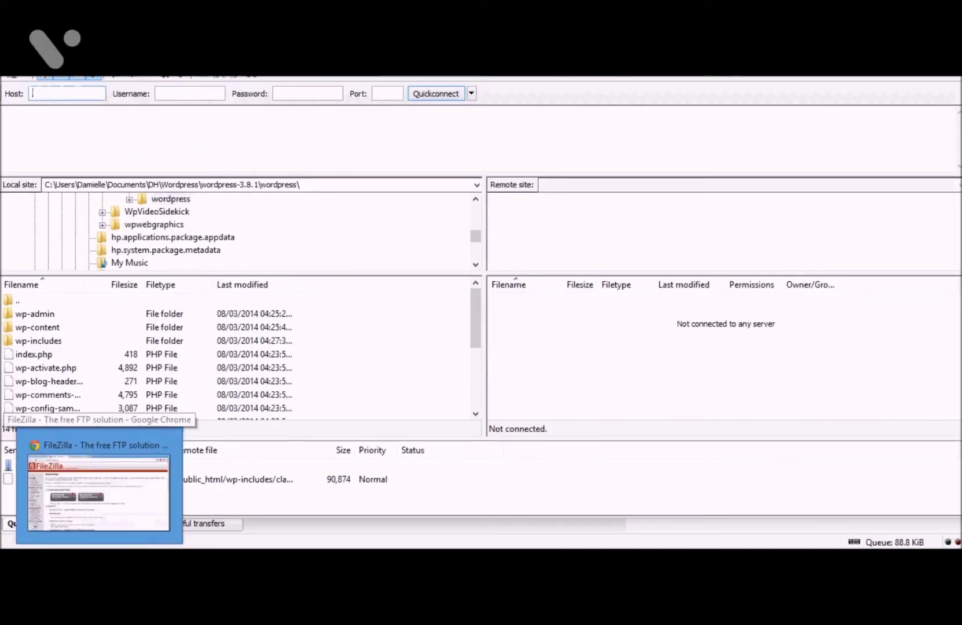
Enter ftp.wpvideosidekick.com as the FileZilla host and look over the username and port fields
click(98, 486)
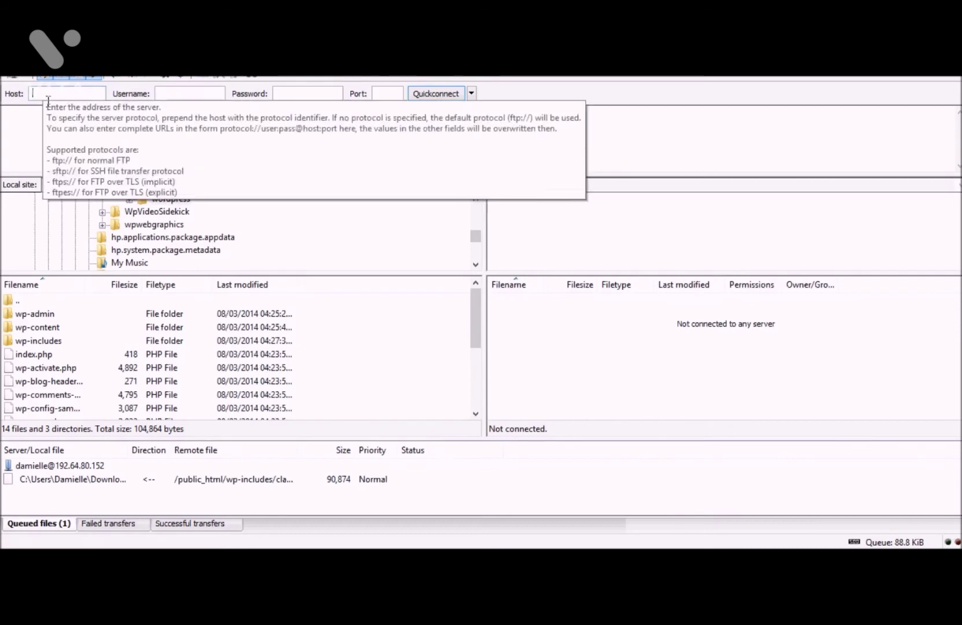
text(ftp)
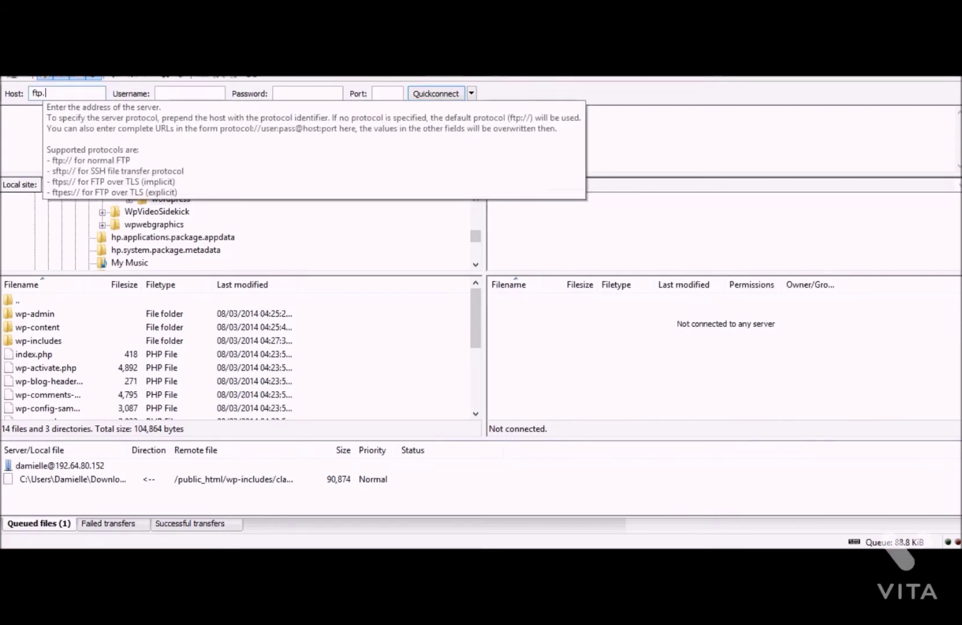
text(.wp)
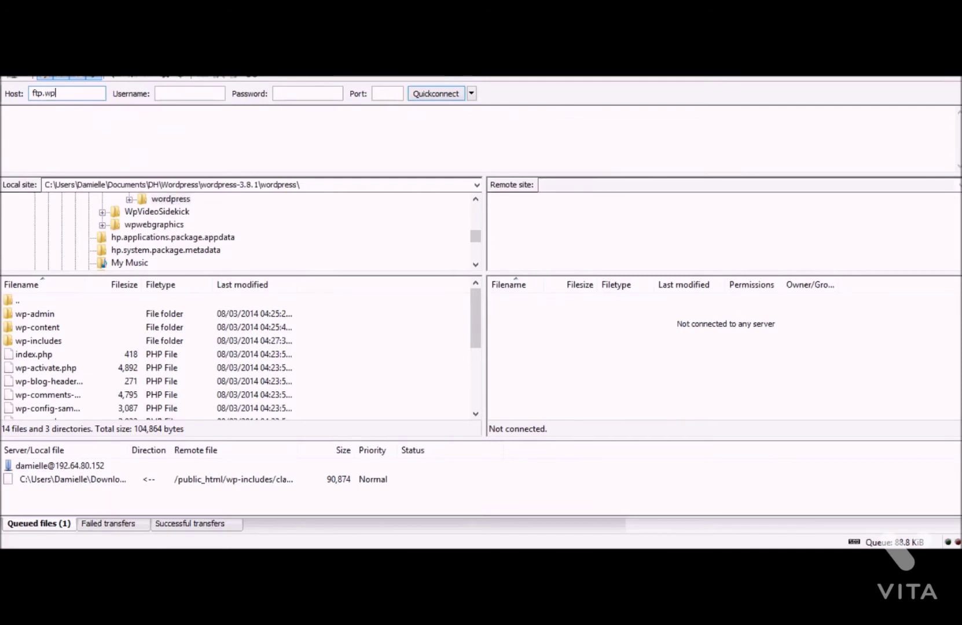
text(videosidekick.com)
click(33, 94)
key(Right)
key(Right)
key(Right)
key(Right)
key(Right)
key(Right)
key(Right)
key(Right)
key(Right)
key(Right)
key(Right)
key(Right)
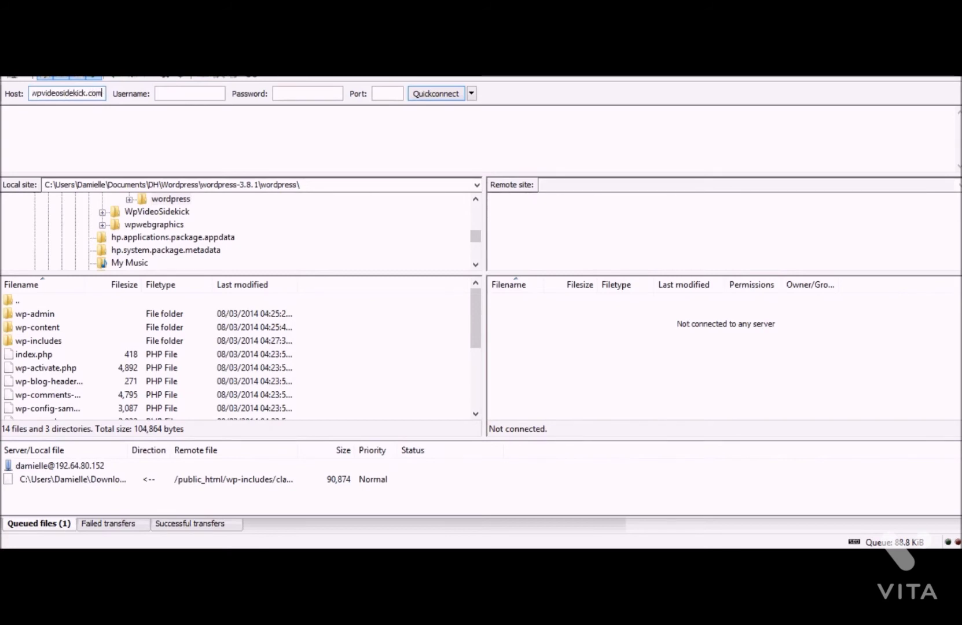
click(164, 96)
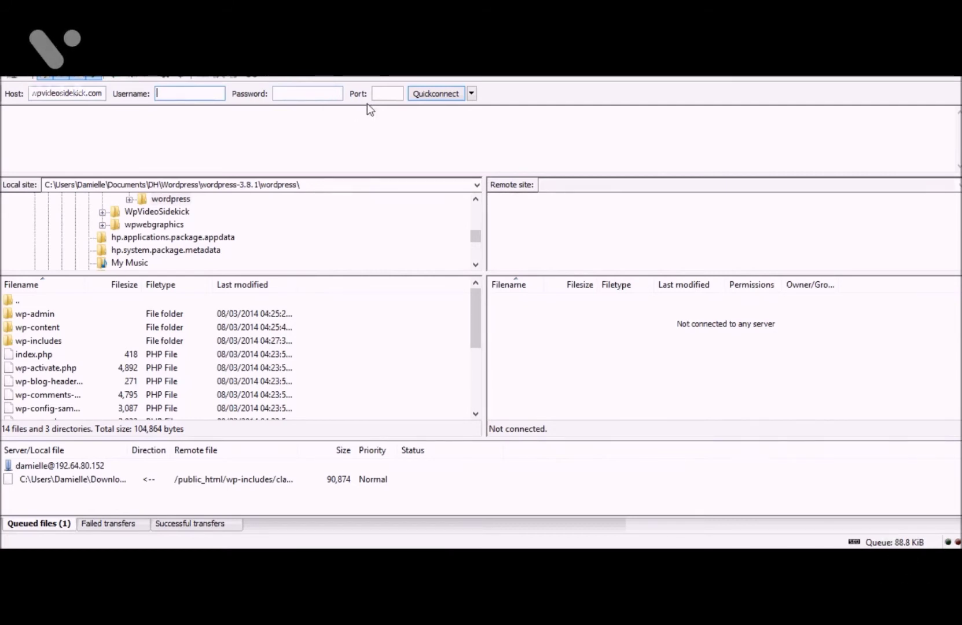
click(392, 100)
Clear the host field and try Quickconnect, triggering the 'No host given' syntax error
double_click(97, 95)
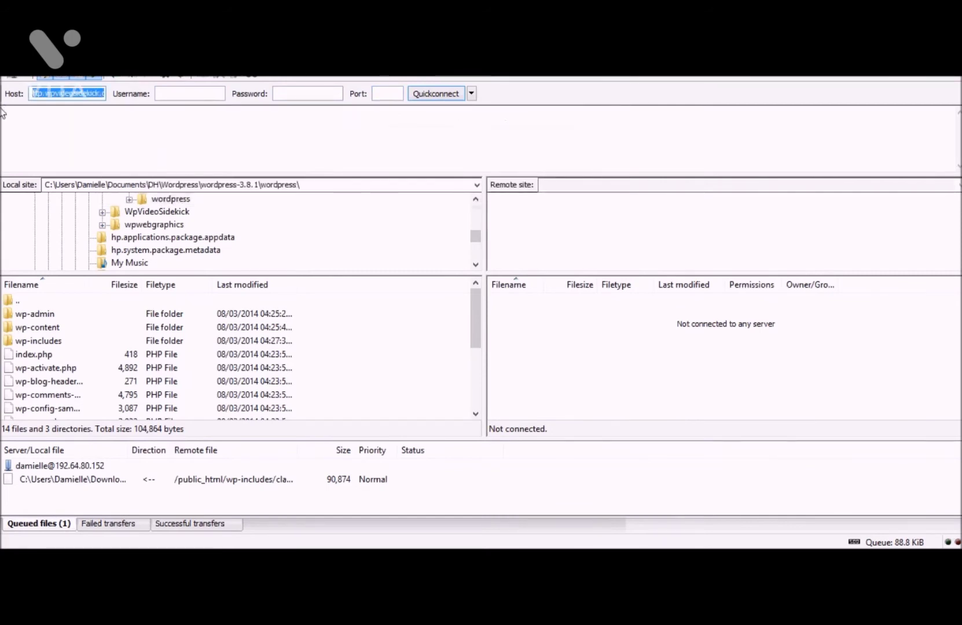
key(BackSpace)
click(427, 95)
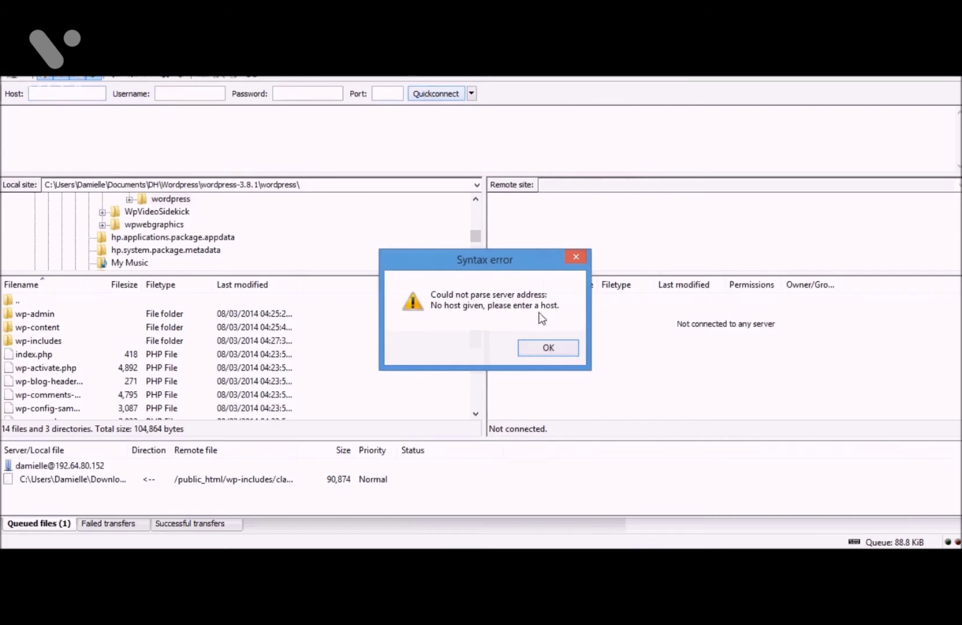
Dismiss the no-host error and reconnect to the last server at /public_html/wpvideosidekick.com
click(536, 348)
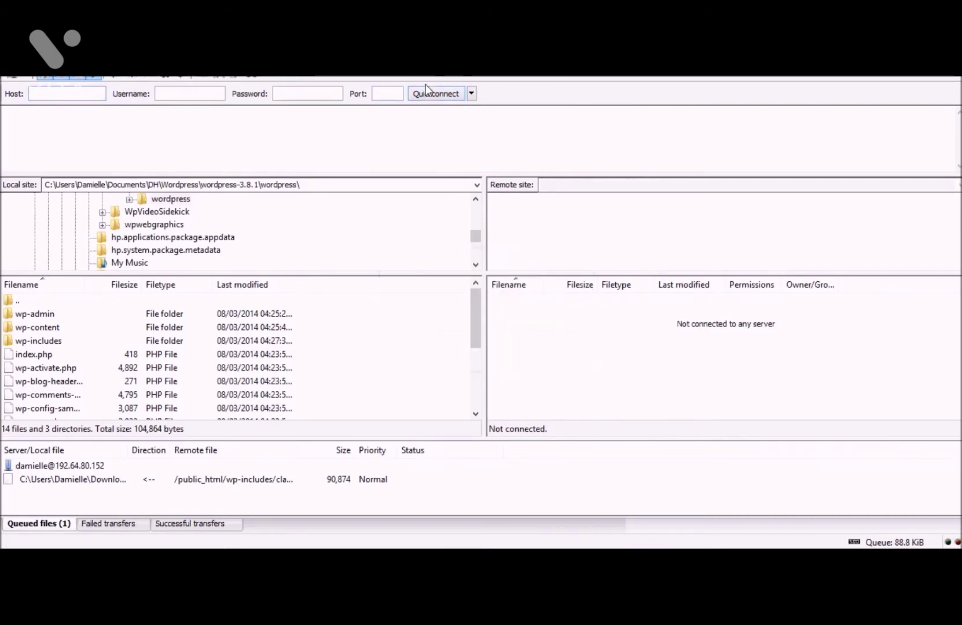
click(180, 76)
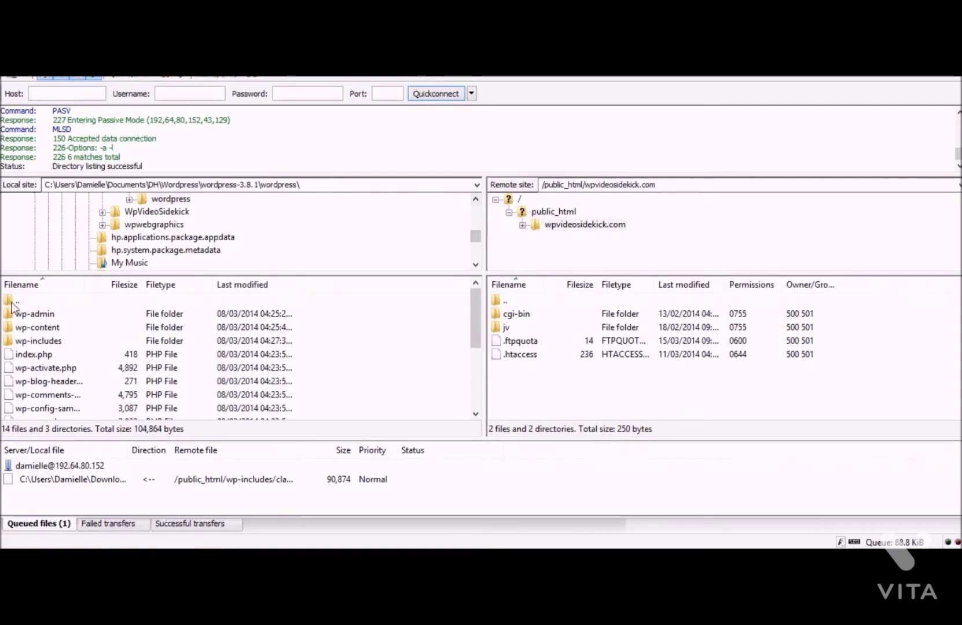
Climb the local pane from Wordpress up to C:\Users, and the remote pane from the site folder up to /
mouse_move(480, 328)
mouse_down()
mouse_move(480, 385)
mouse_move(477, 307)
mouse_up()
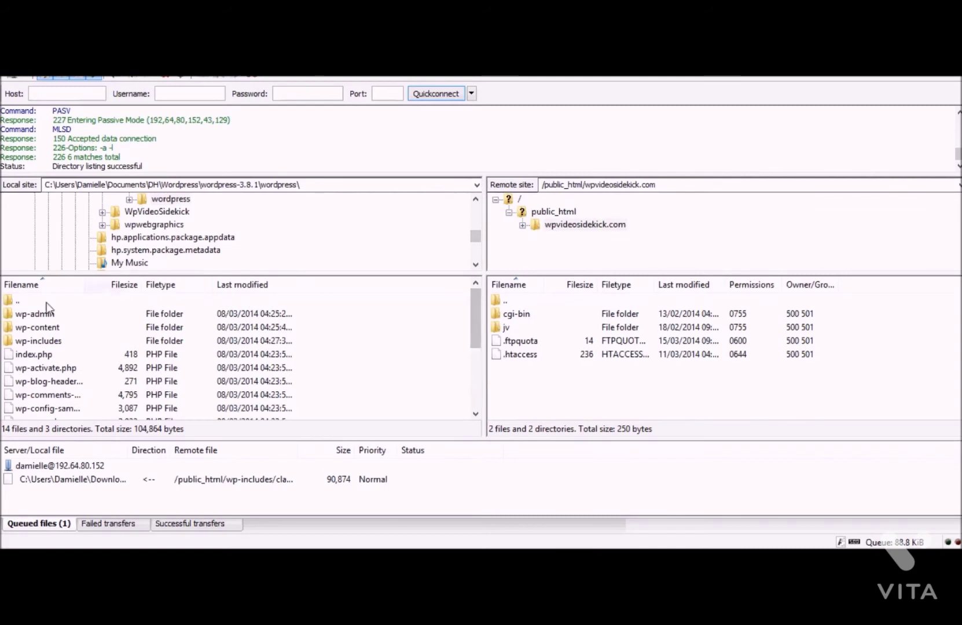
click(9, 301)
double_click(9, 301)
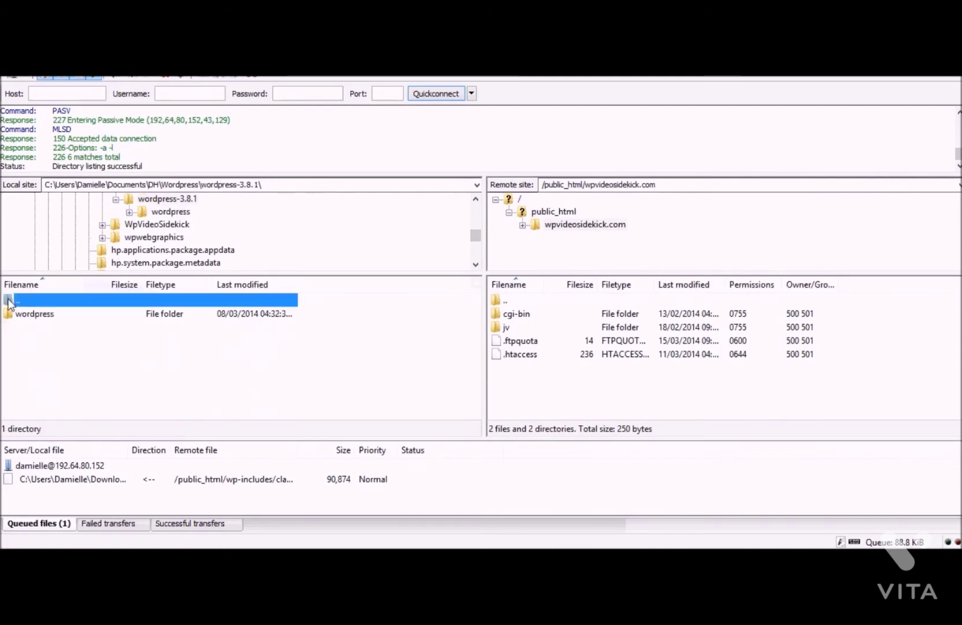
double_click(9, 302)
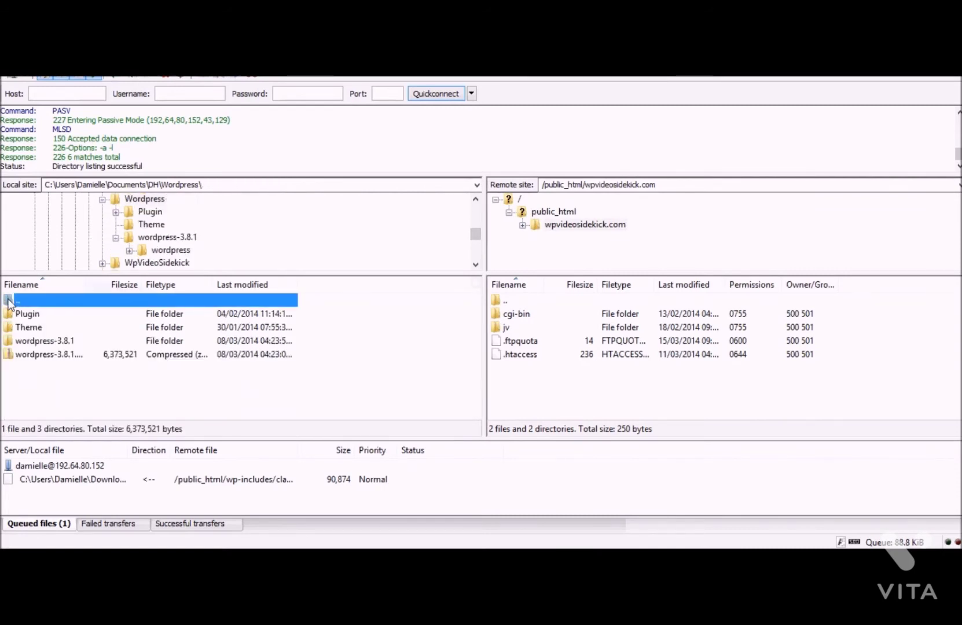
double_click(8, 301)
click(8, 302)
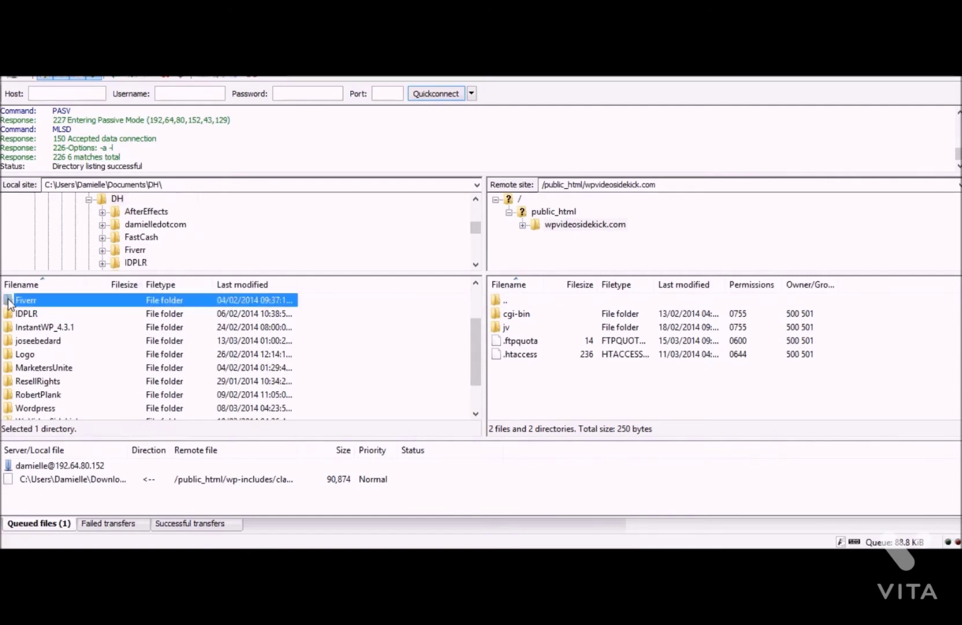
drag(479, 352, 486, 298)
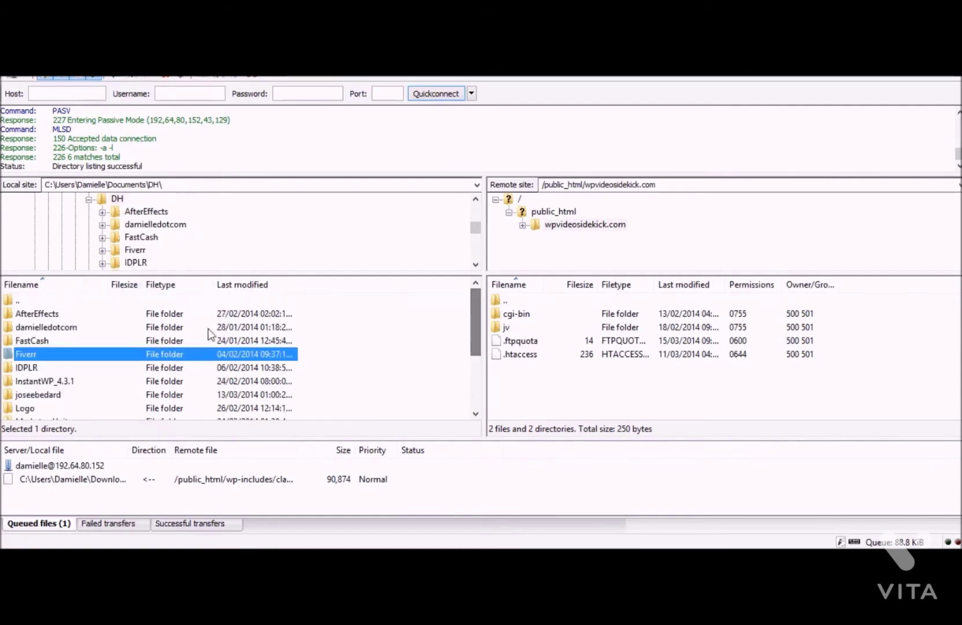
double_click(10, 304)
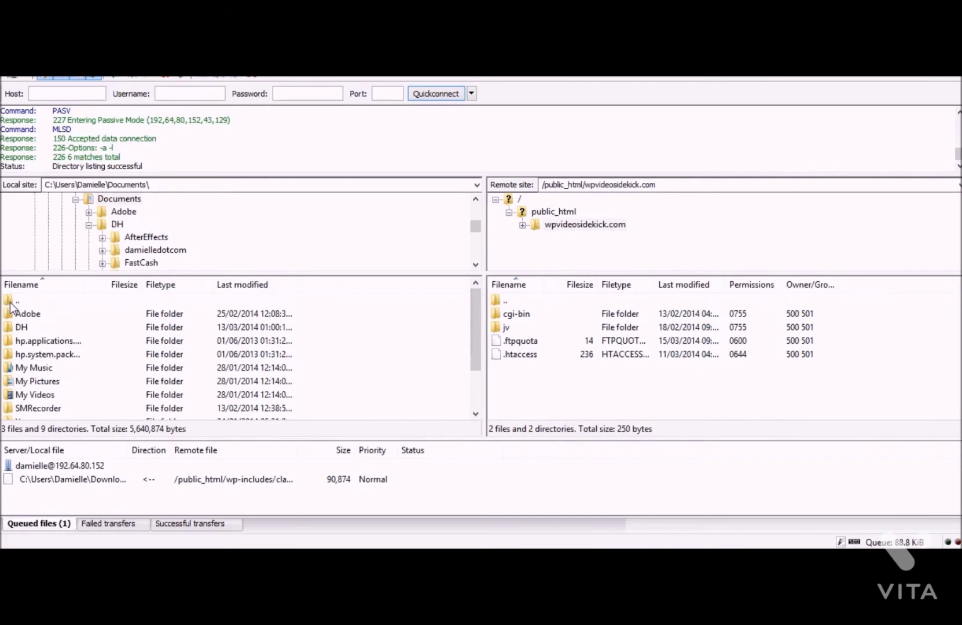
double_click(10, 303)
double_click(10, 304)
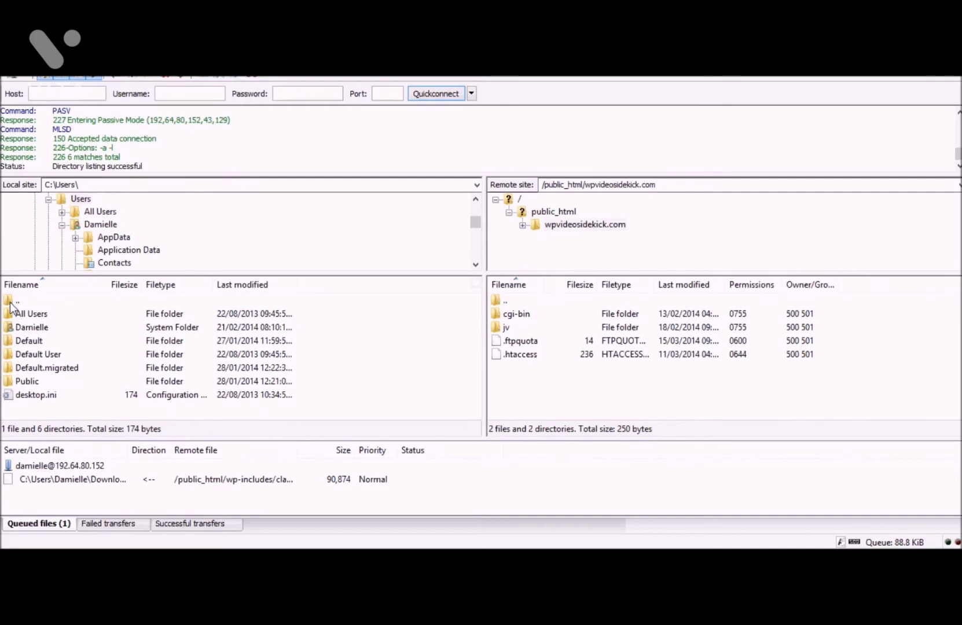
double_click(496, 301)
double_click(496, 301)
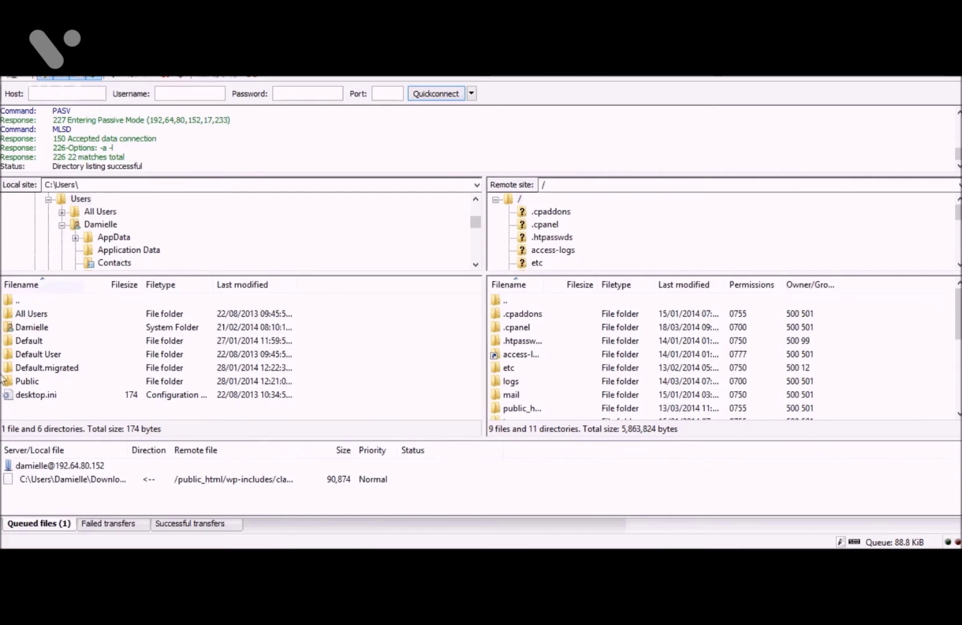
Open the local All Users folder and its Documents subfolder
double_click(38, 315)
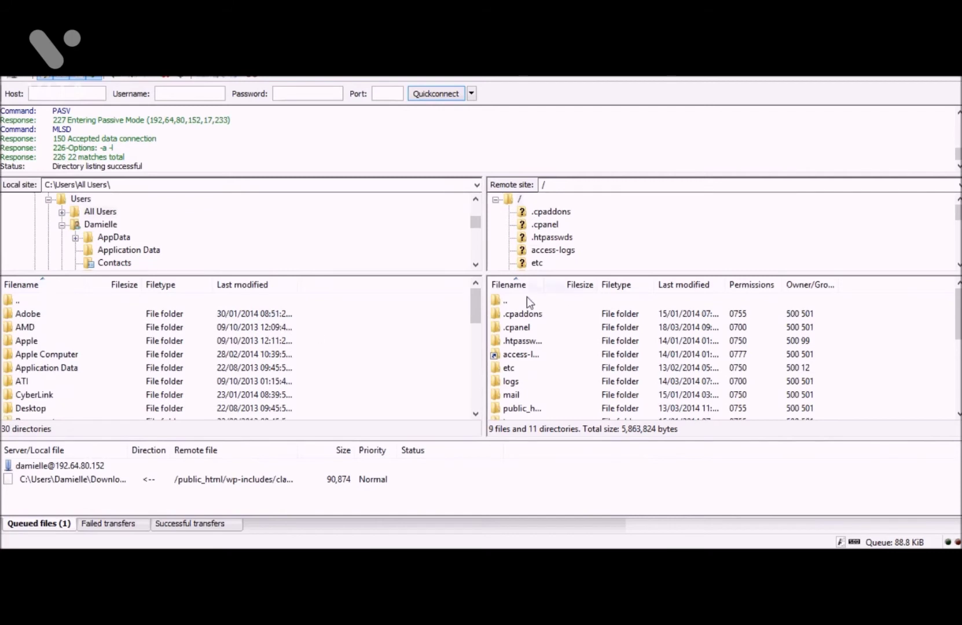
drag(476, 302, 478, 318)
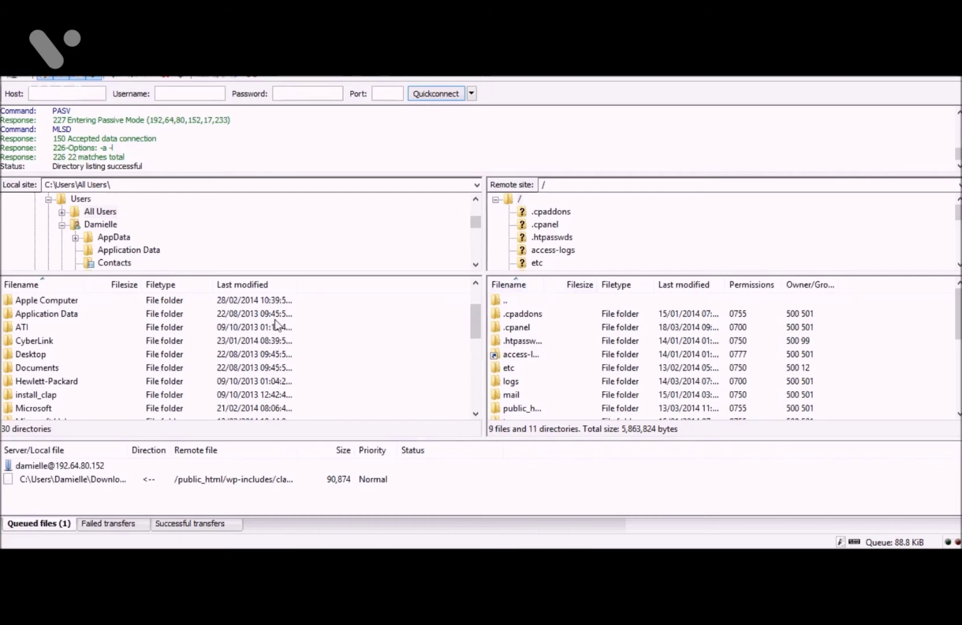
drag(476, 326, 476, 315)
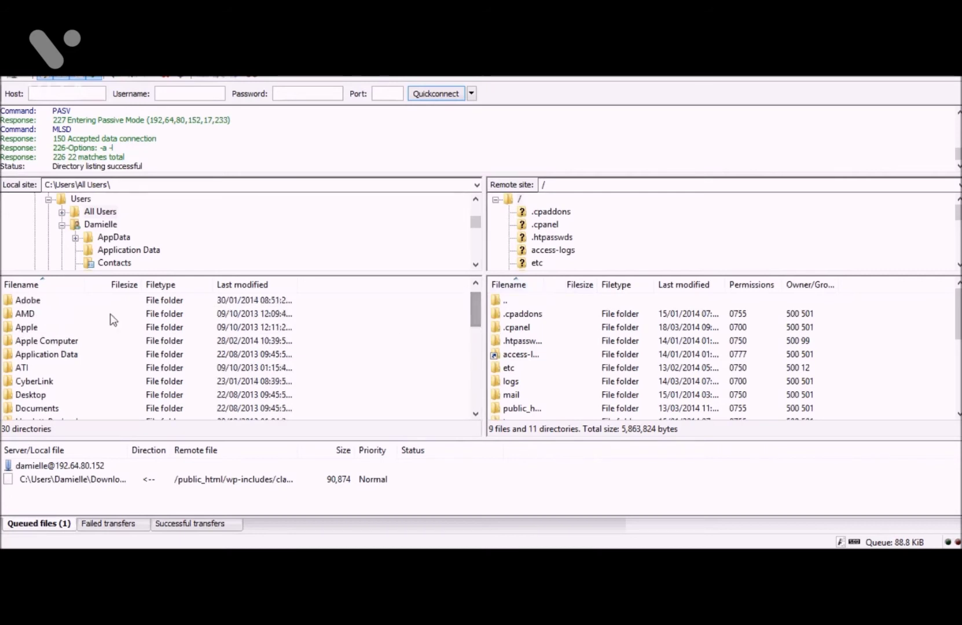
drag(481, 297, 477, 318)
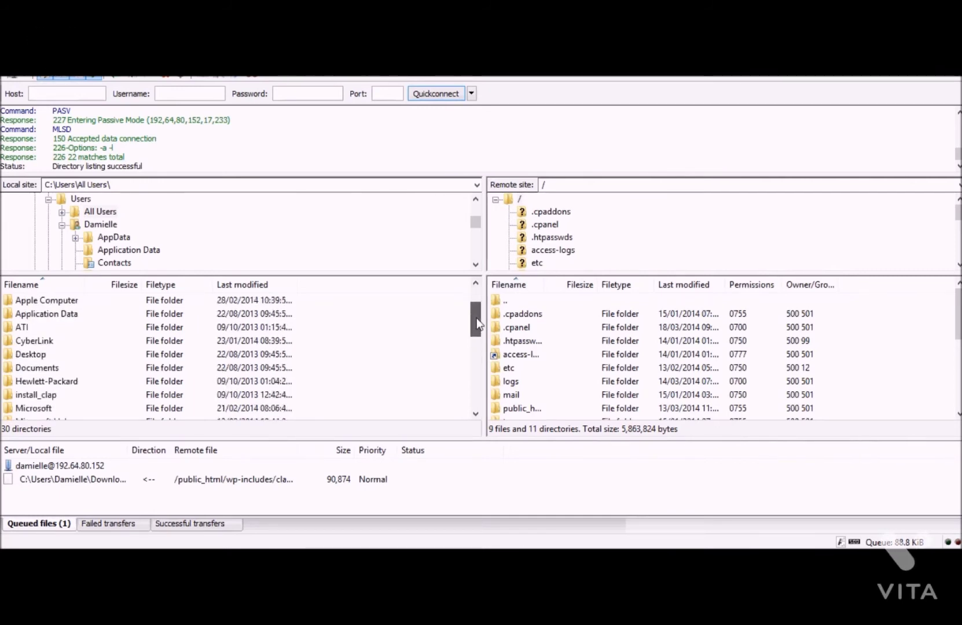
click(51, 368)
double_click(48, 368)
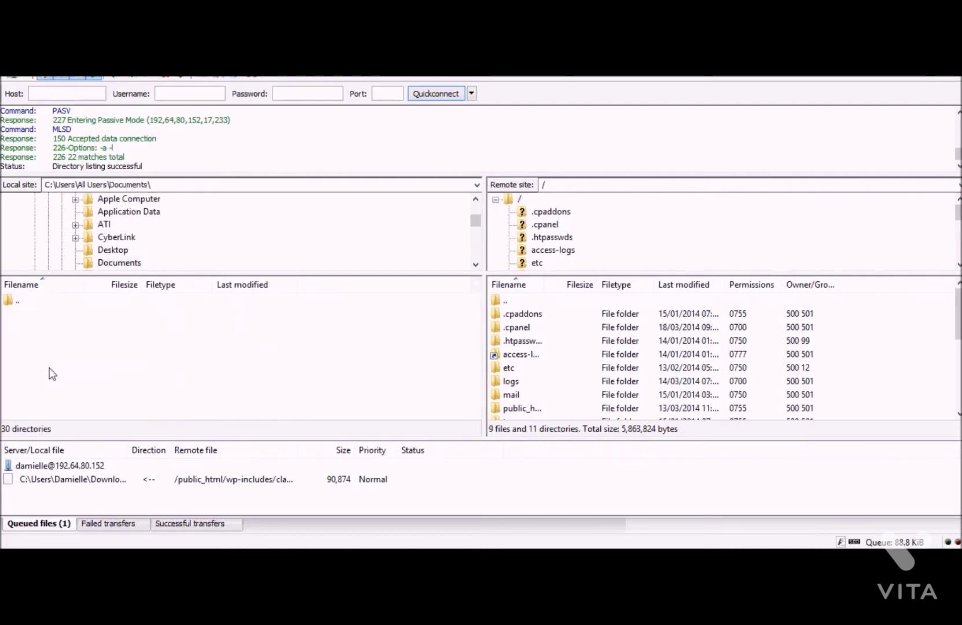
Look inside the All Users Adobe folder, then return to C:\Users and reopen All Users
double_click(11, 300)
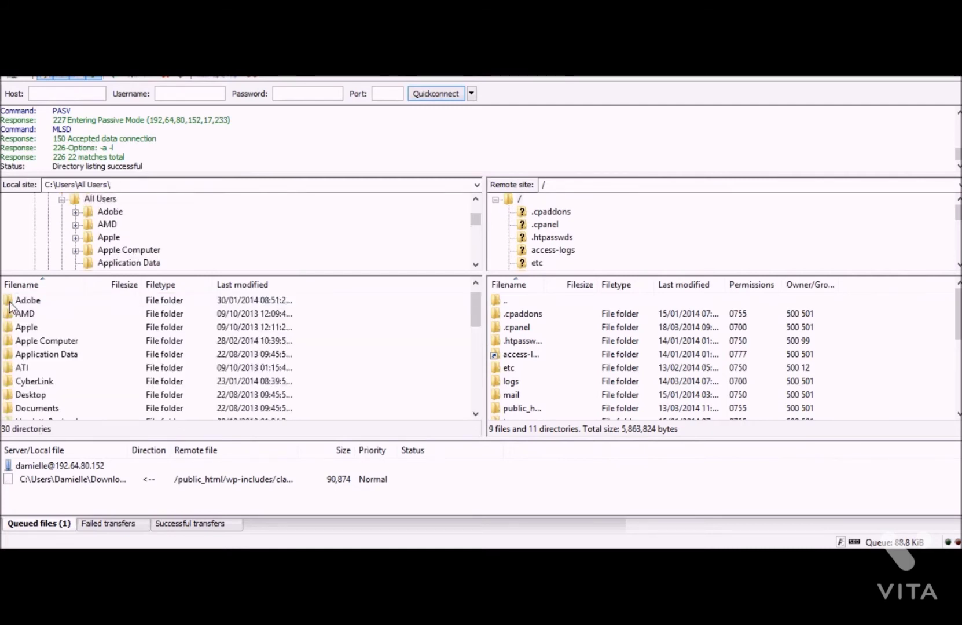
click(10, 302)
double_click(9, 301)
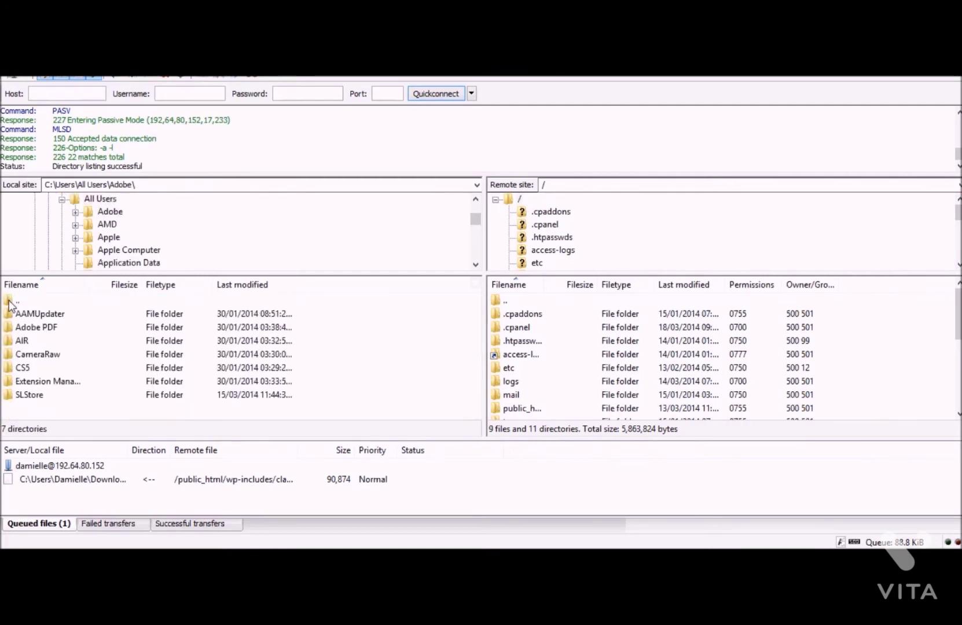
double_click(9, 301)
double_click(9, 301)
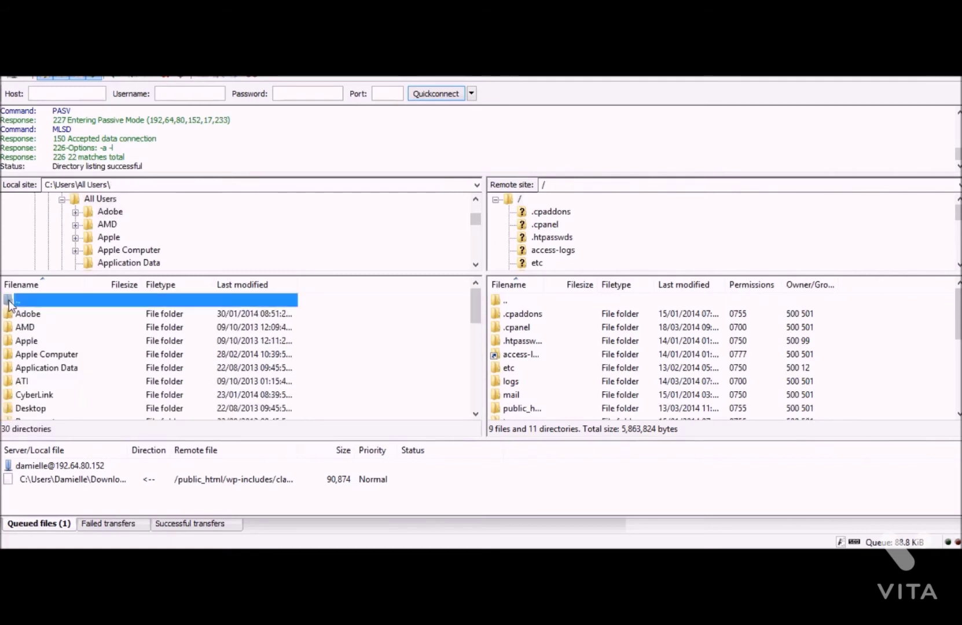
double_click(33, 314)
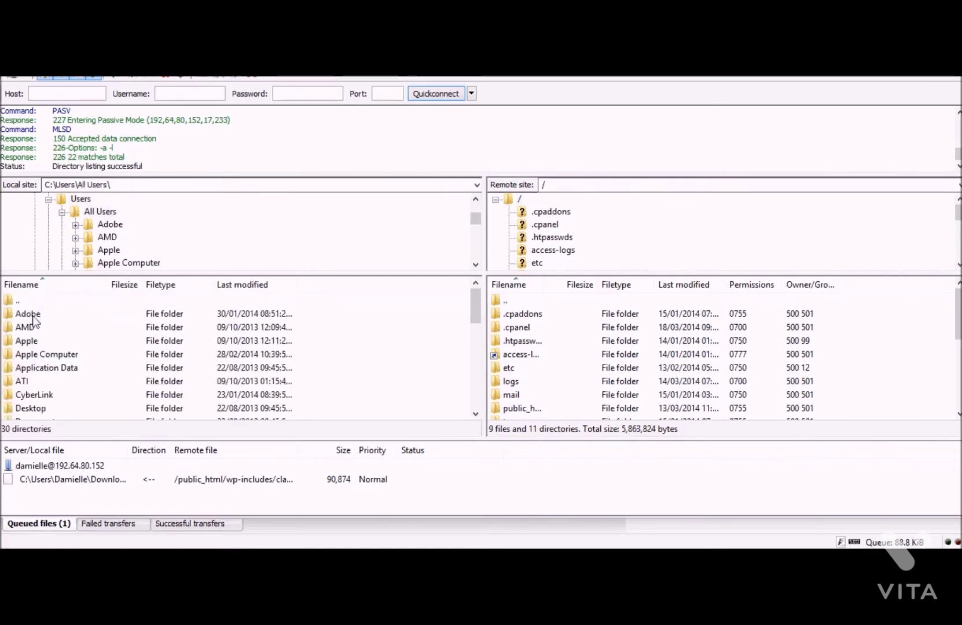
scroll(65, 389, down, 7)
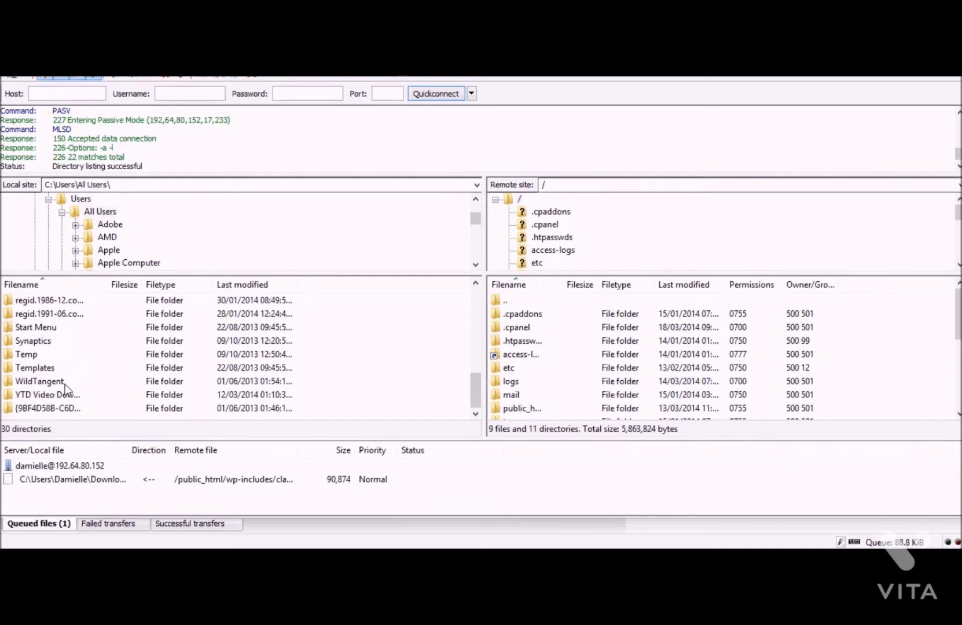
scroll(65, 391, up, 7)
scroll(66, 391, down, 7)
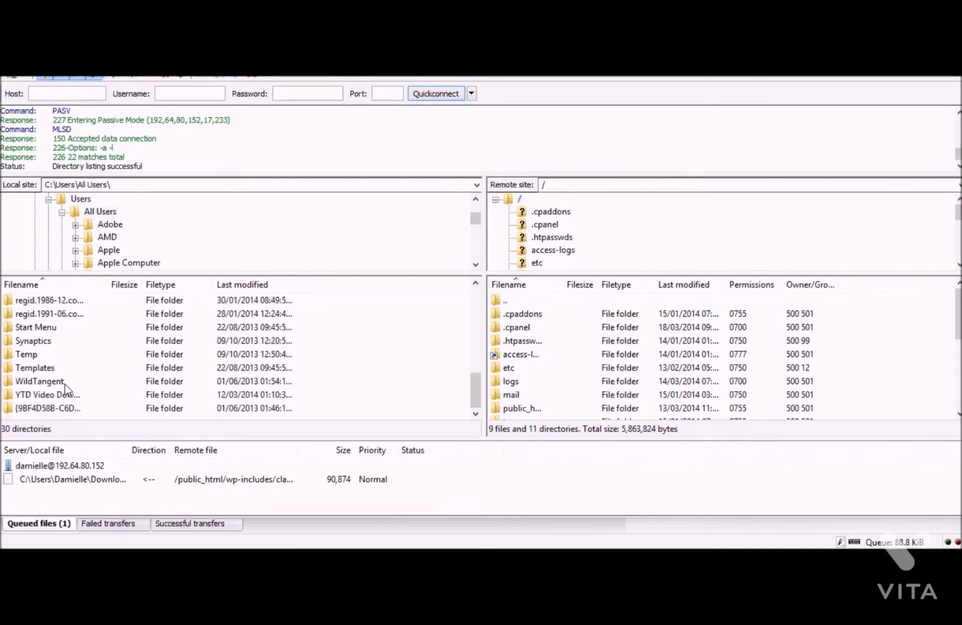
Go up to C:\Users and open the user's Documents\DH folder locally
key(BackSpace)
double_click(40, 324)
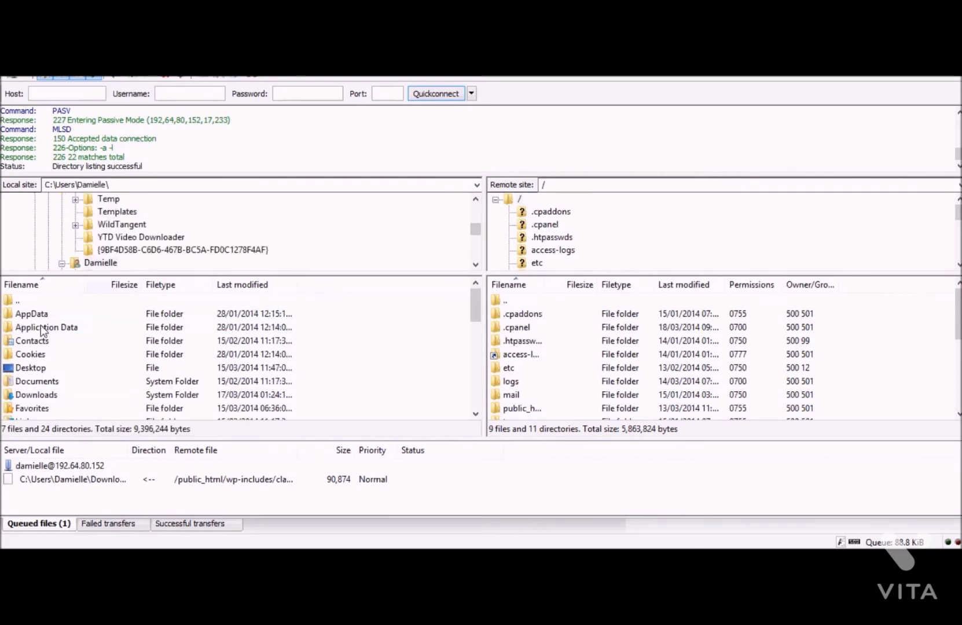
double_click(45, 383)
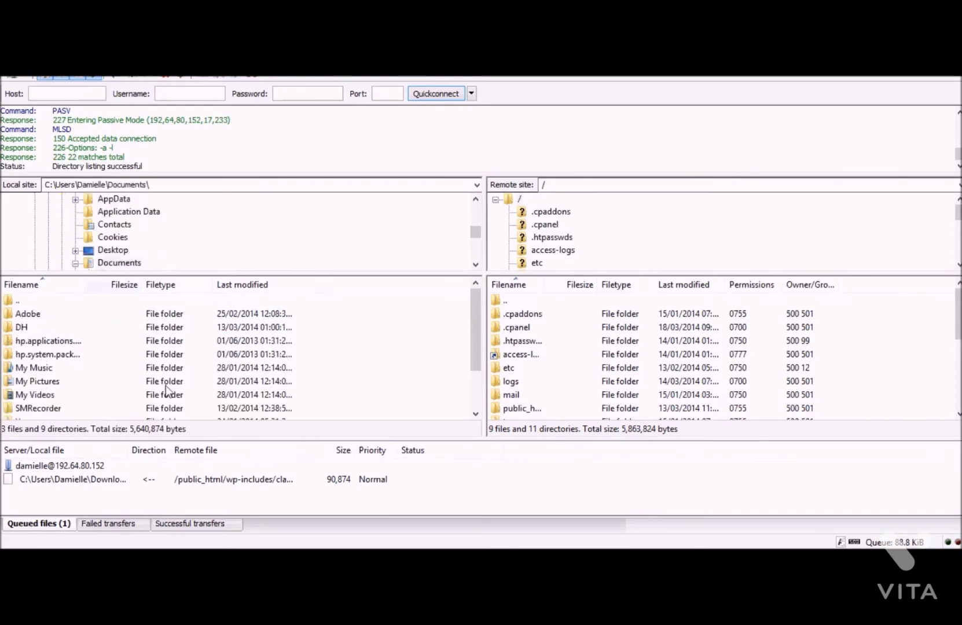
click(25, 328)
double_click(24, 327)
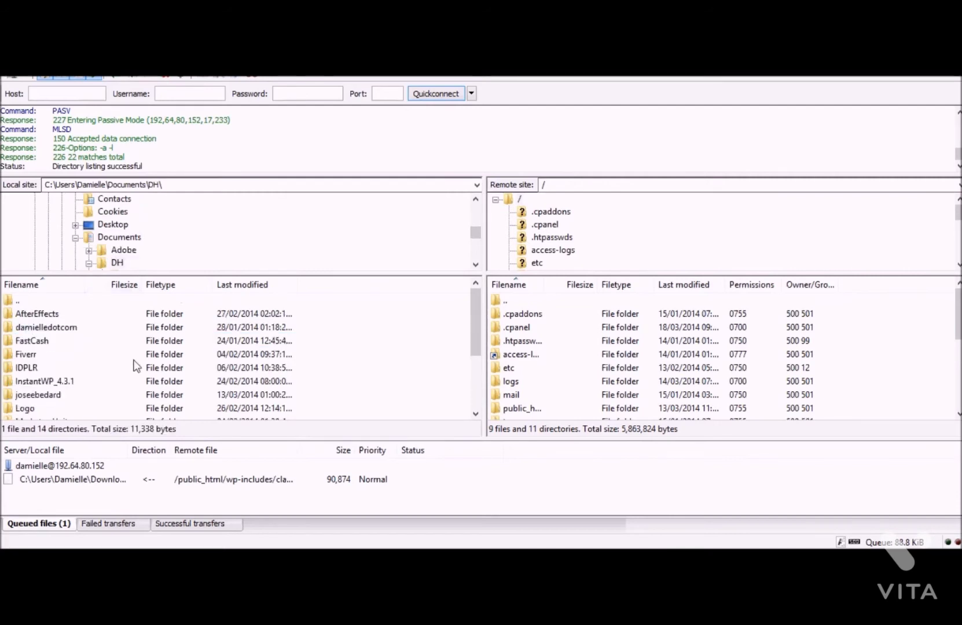
Open Wordpress\wordpress-3.8.1 locally, cancelling an accidental rename of wordpress-3.8.1
scroll(138, 367, down, 2)
double_click(45, 369)
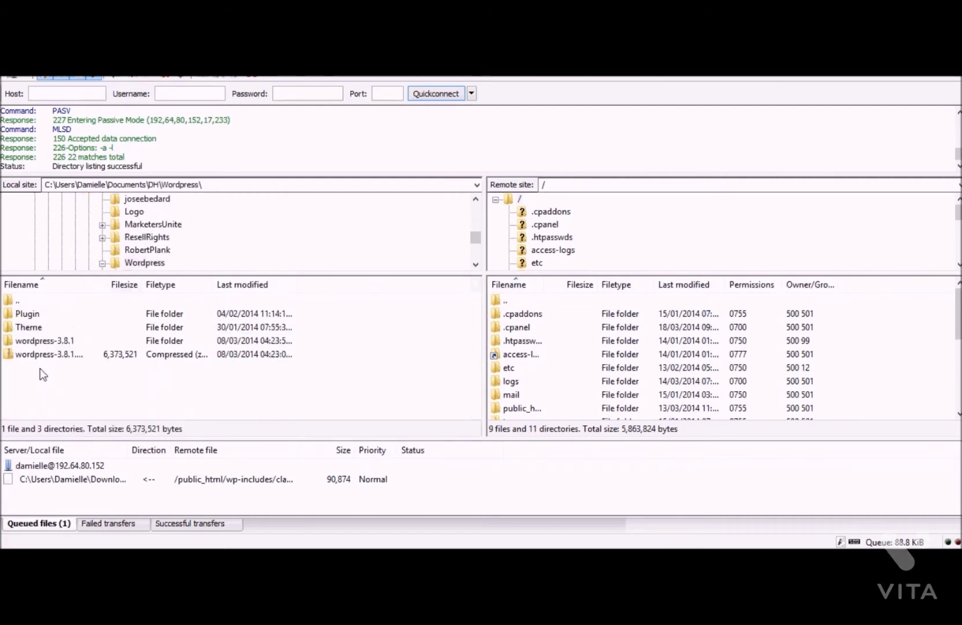
click(36, 343)
click(37, 346)
key(Escape)
double_click(67, 339)
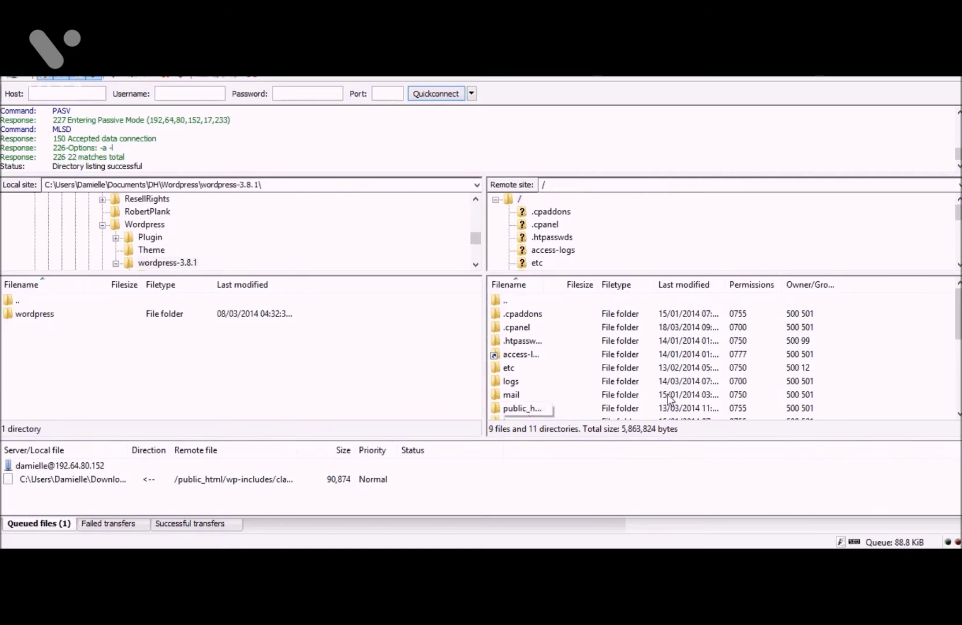
Open the server's public_html folder, step back to root, then reopen public_html to list wp-admin, wp-content, wp-includes
drag(959, 314, 959, 319)
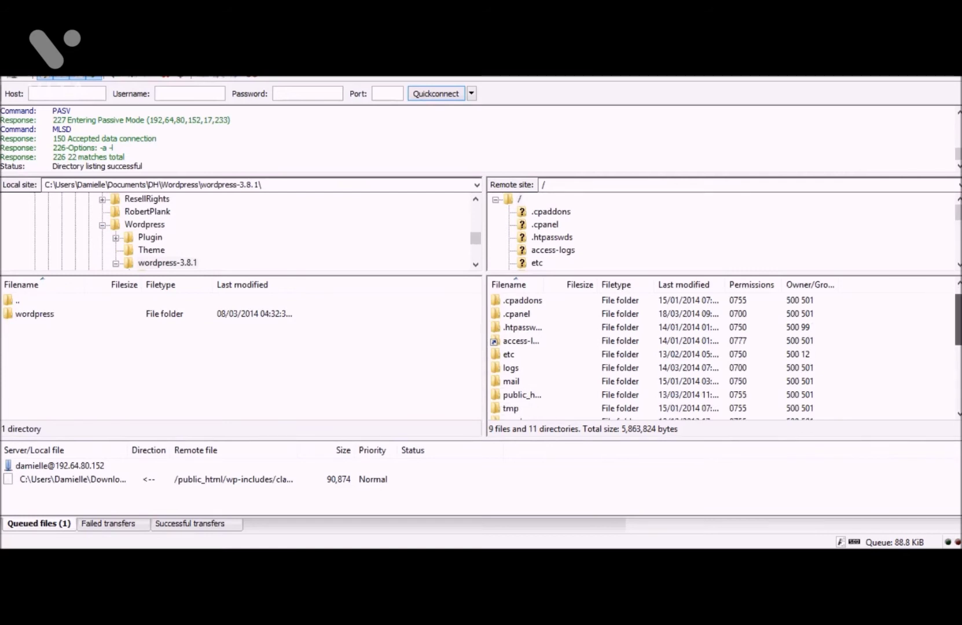
double_click(521, 397)
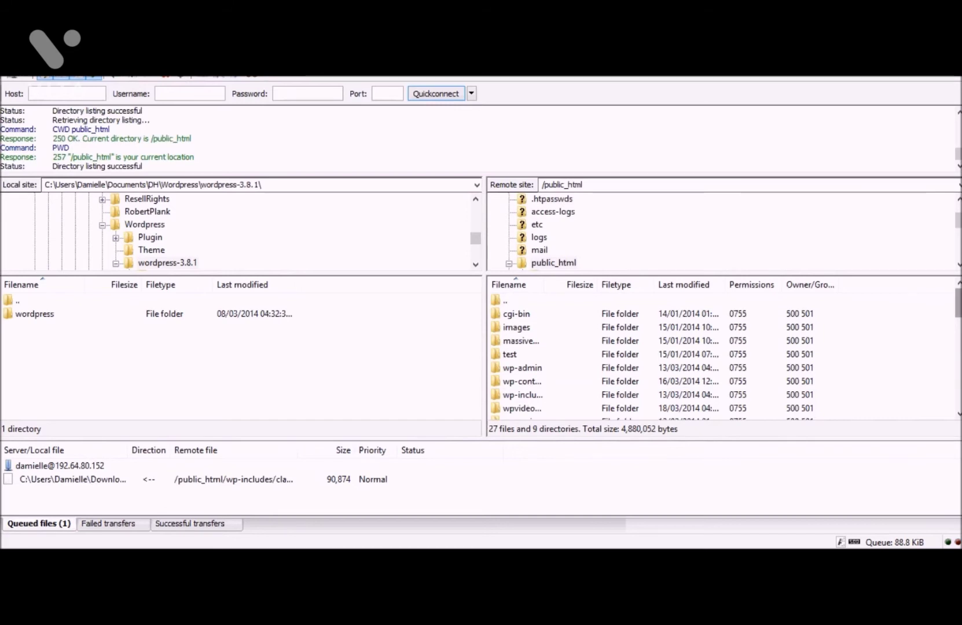
mouse_move(959, 303)
mouse_down()
mouse_move(959, 363)
mouse_move(958, 303)
mouse_up()
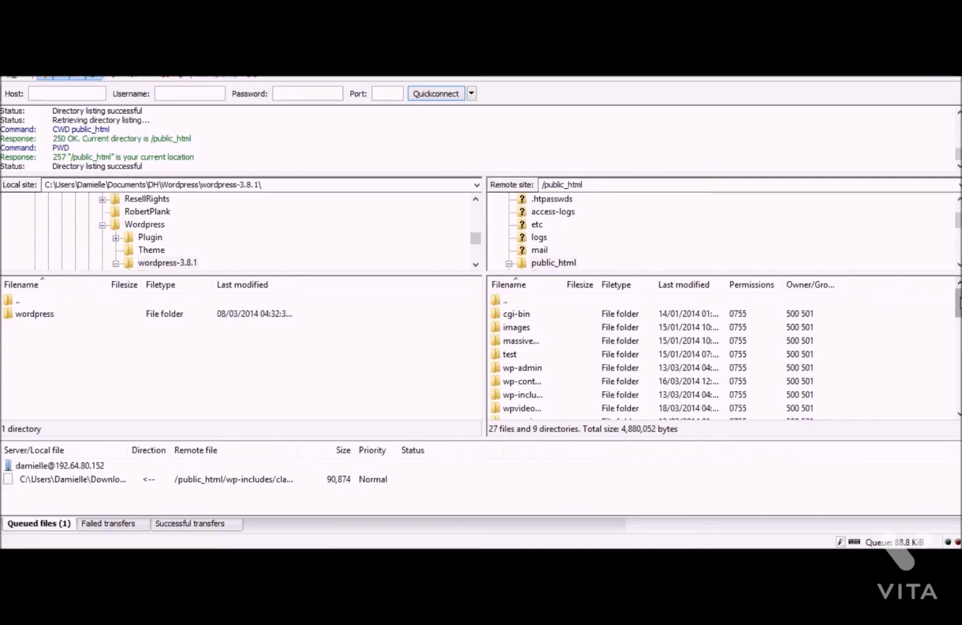
drag(961, 303, 961, 305)
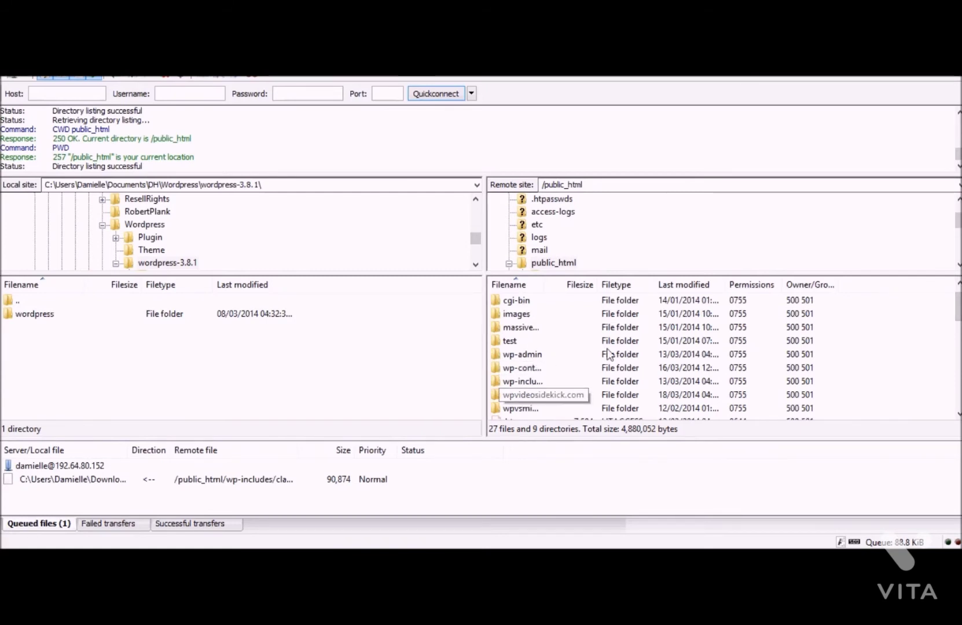
double_click(525, 261)
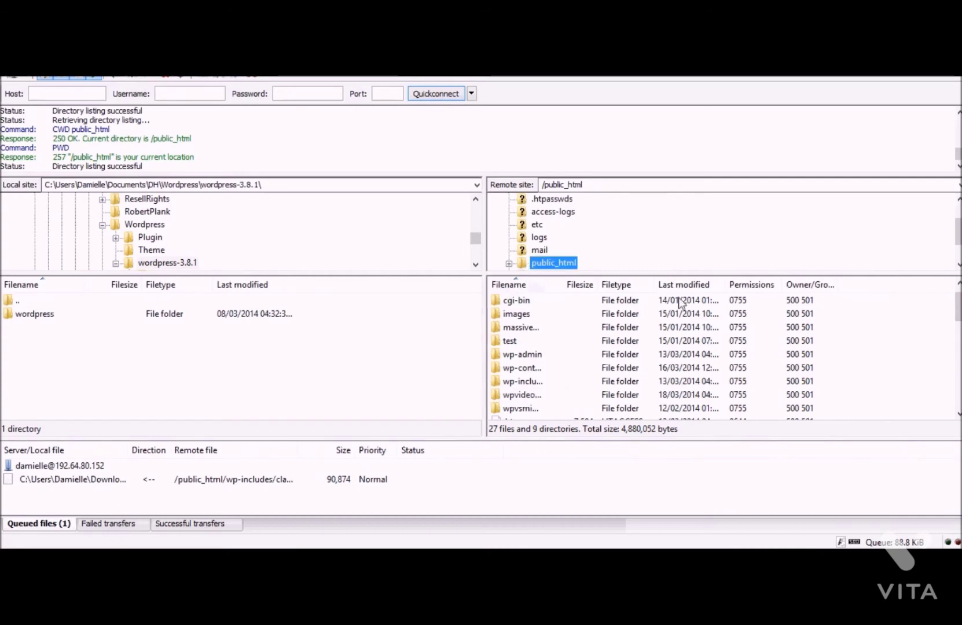
scroll(805, 317, up, 1)
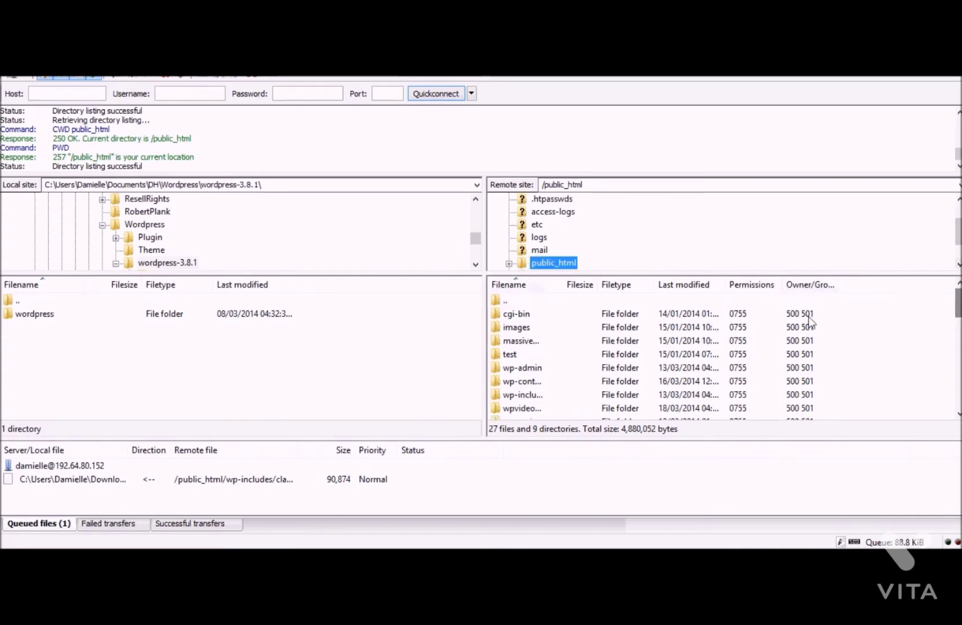
double_click(500, 301)
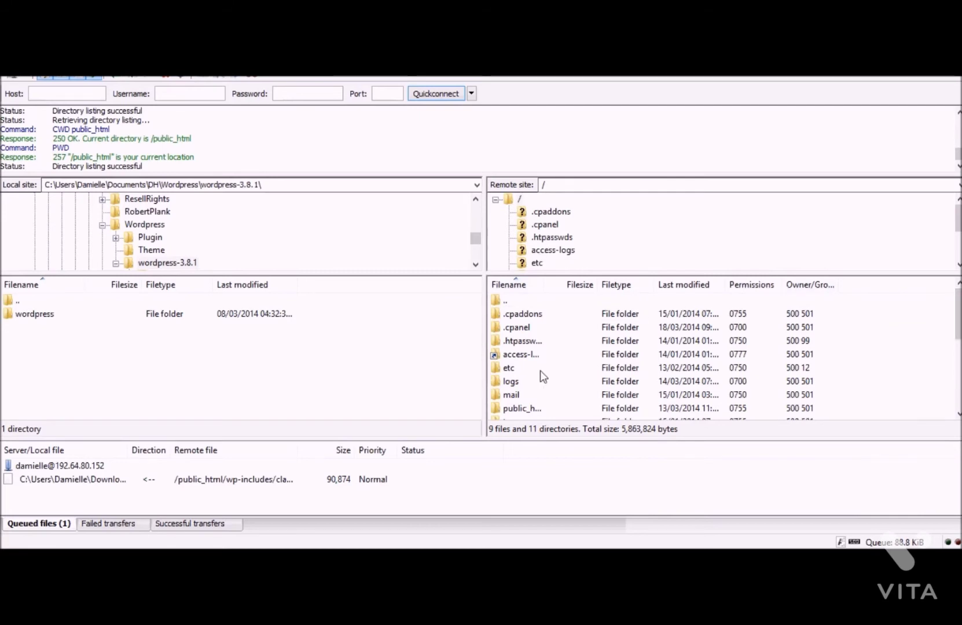
click(511, 409)
double_click(511, 409)
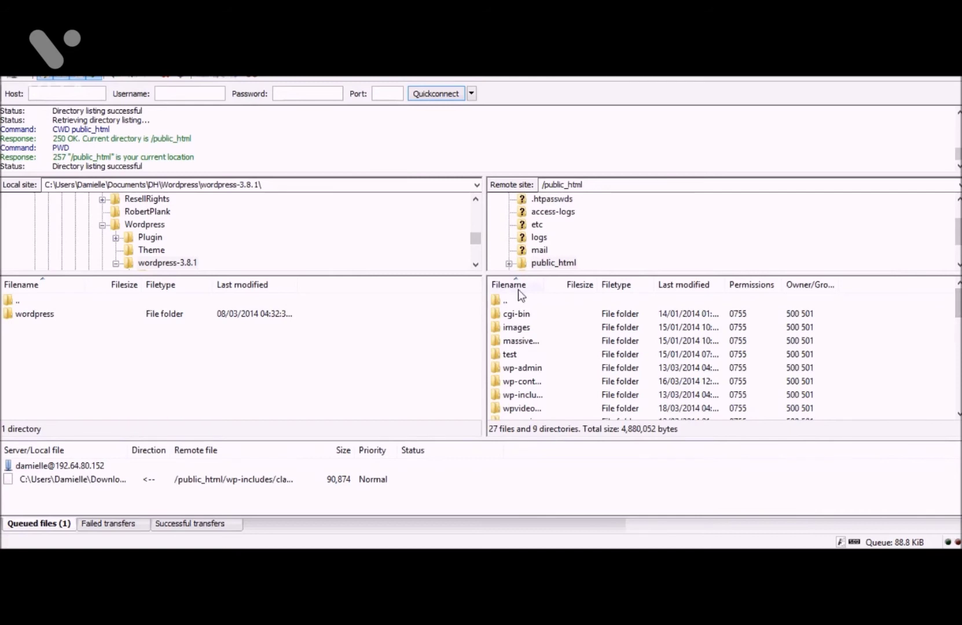
Open the local wordpress folder and the server's wpvideosidekick.com folder
double_click(18, 318)
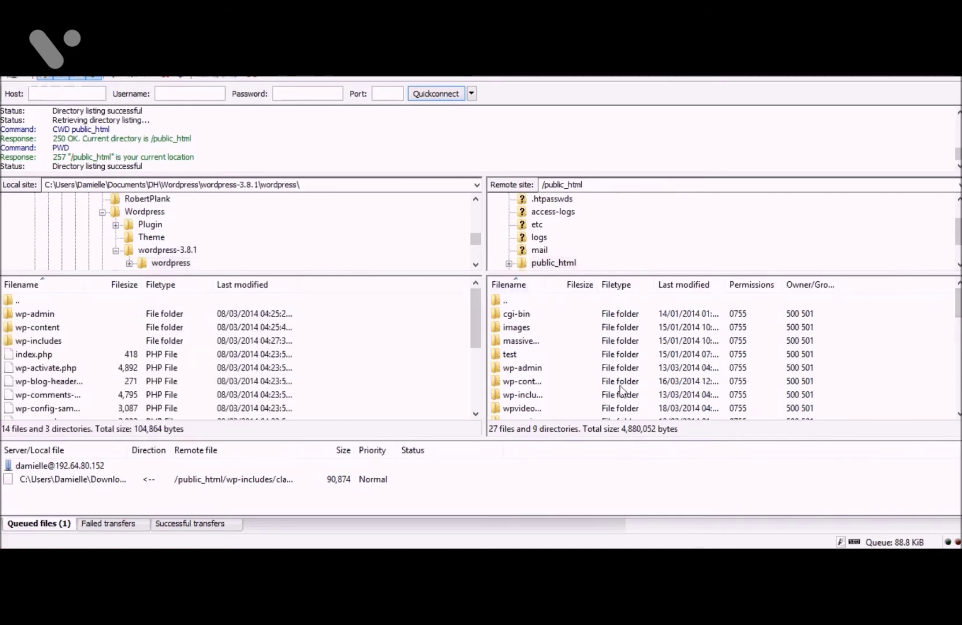
scroll(537, 395, down, 2)
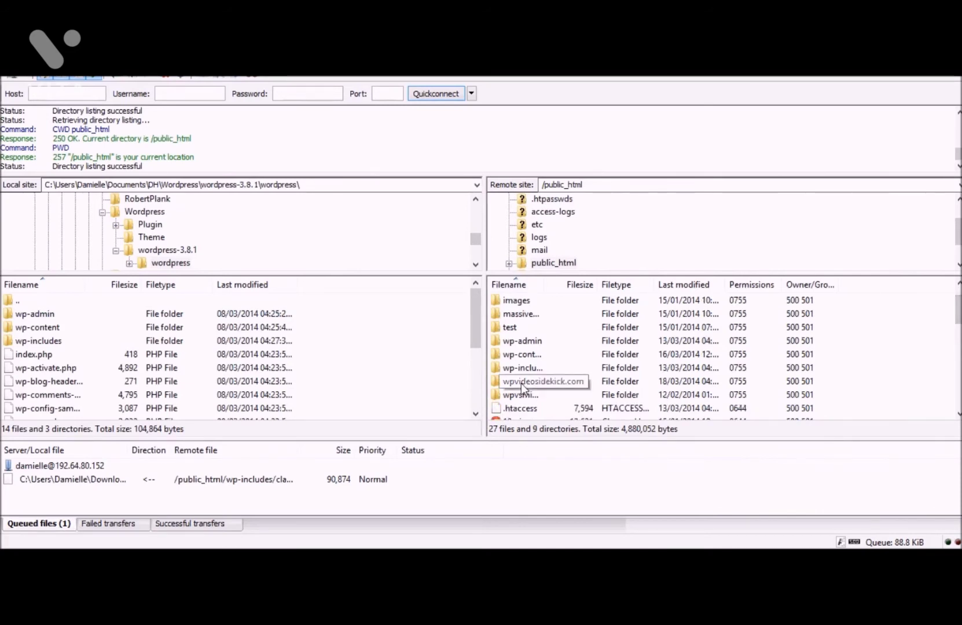
double_click(521, 383)
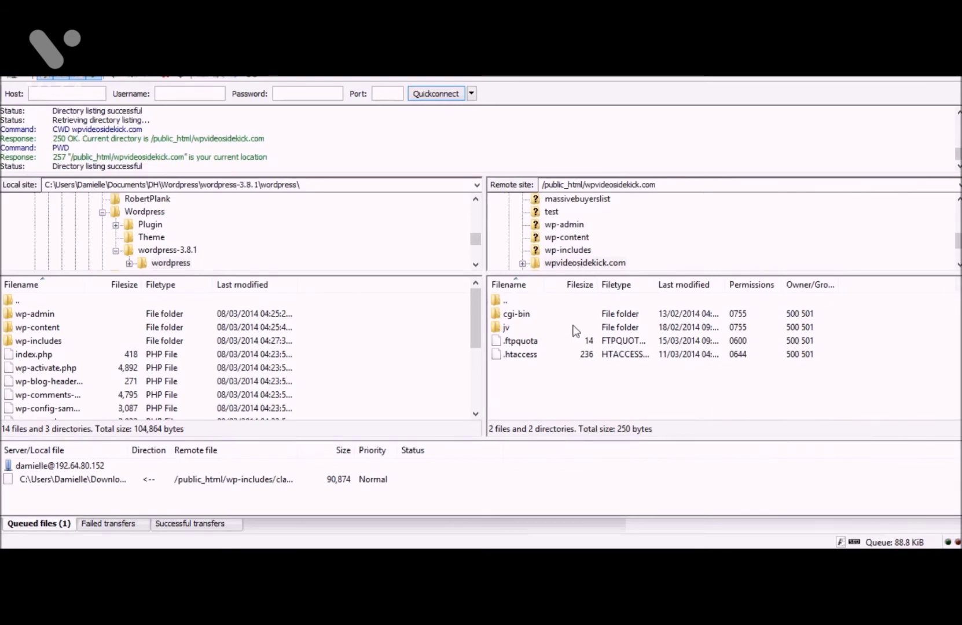
Select all local WordPress files from wp-admin down and upload them to wpvideosidekick.com
click(18, 314)
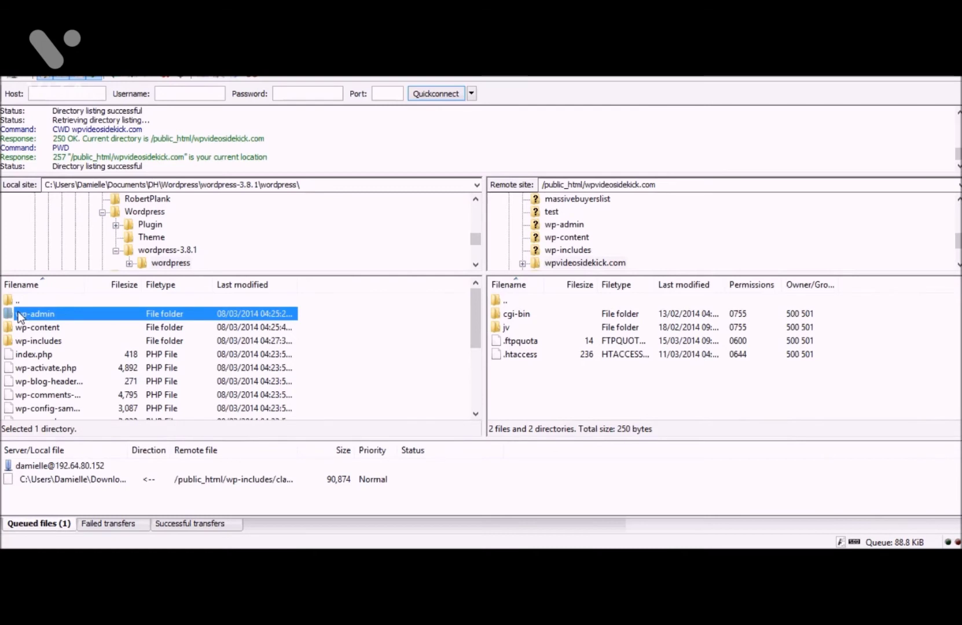
key(shift+Down)
key(shift+Down)
key(shift+Down)
key(shift+Down)
key(shift+Down)
key(shift+Down)
key(shift+Down)
key(shift+Down)
key(shift+Down)
key(shift+Down)
key(shift+Down)
key(shift+Down)
key(shift+Down)
key(shift+Down)
key(shift+Down)
key(shift+Down)
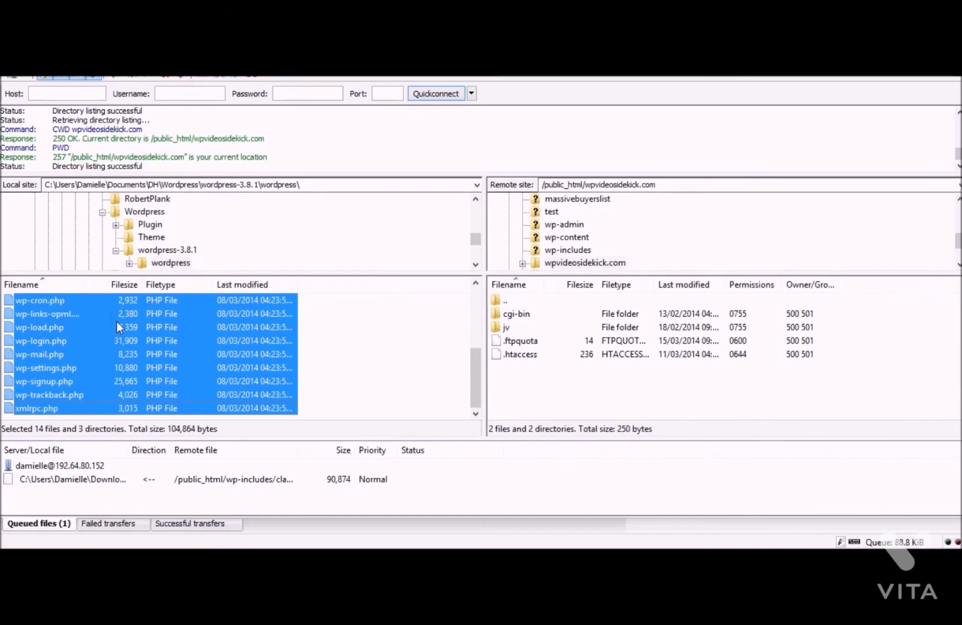
drag(129, 326, 206, 373)
right_click(196, 363)
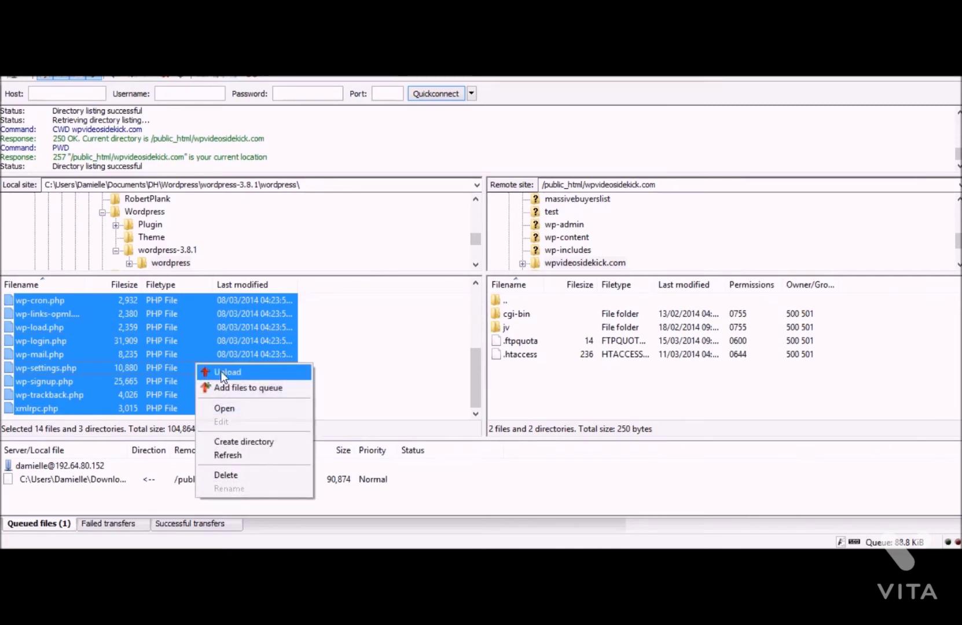
click(220, 371)
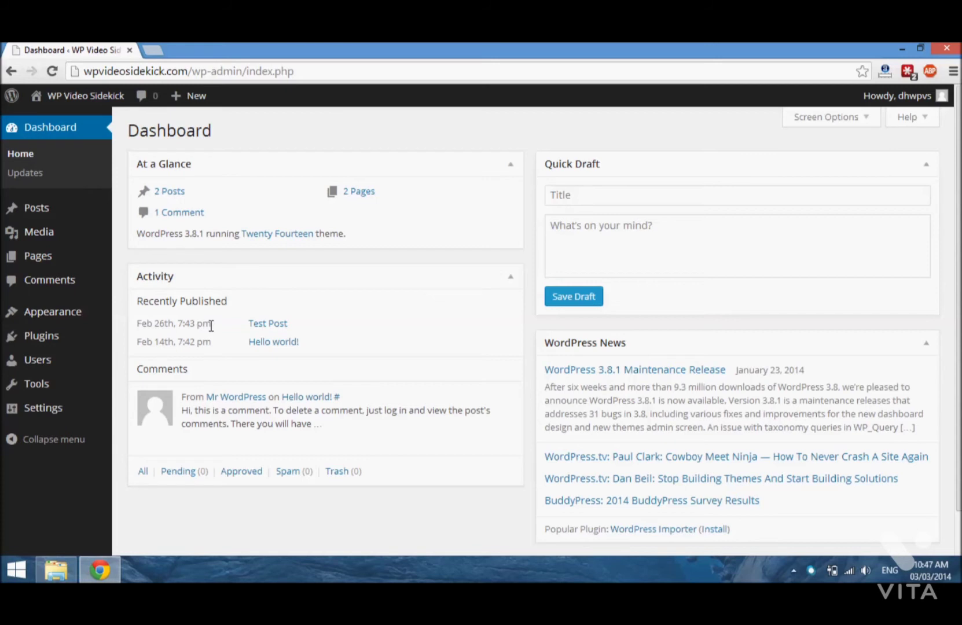
Start a new post titled 'Video'
click(36, 212)
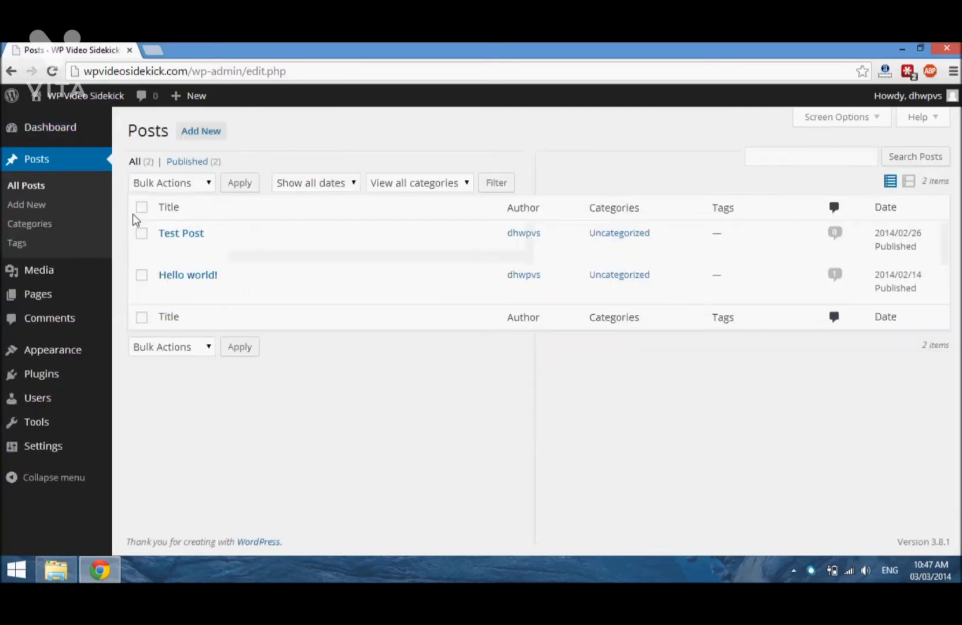
click(202, 135)
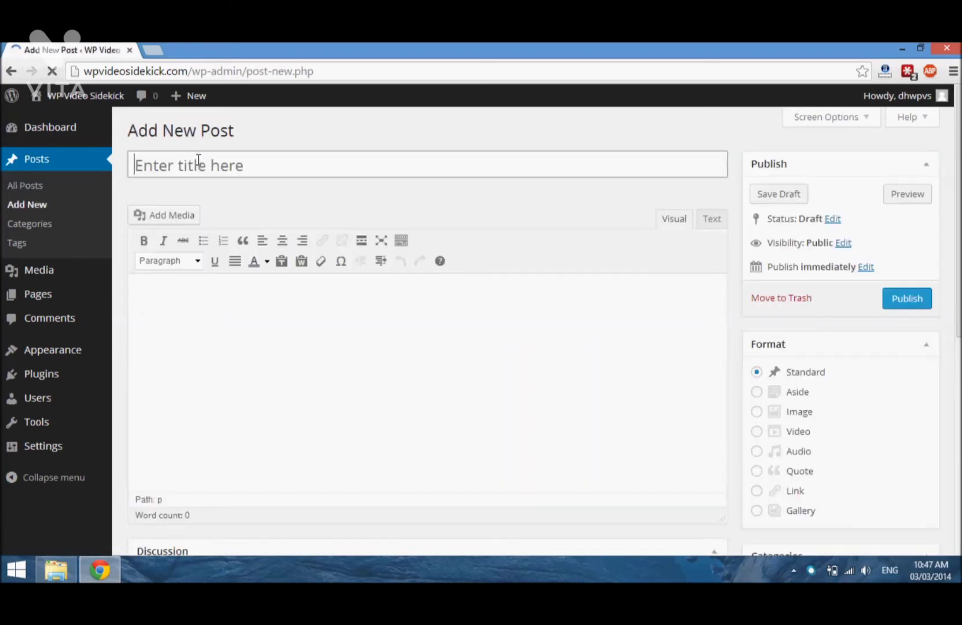
click(198, 161)
text(Video)
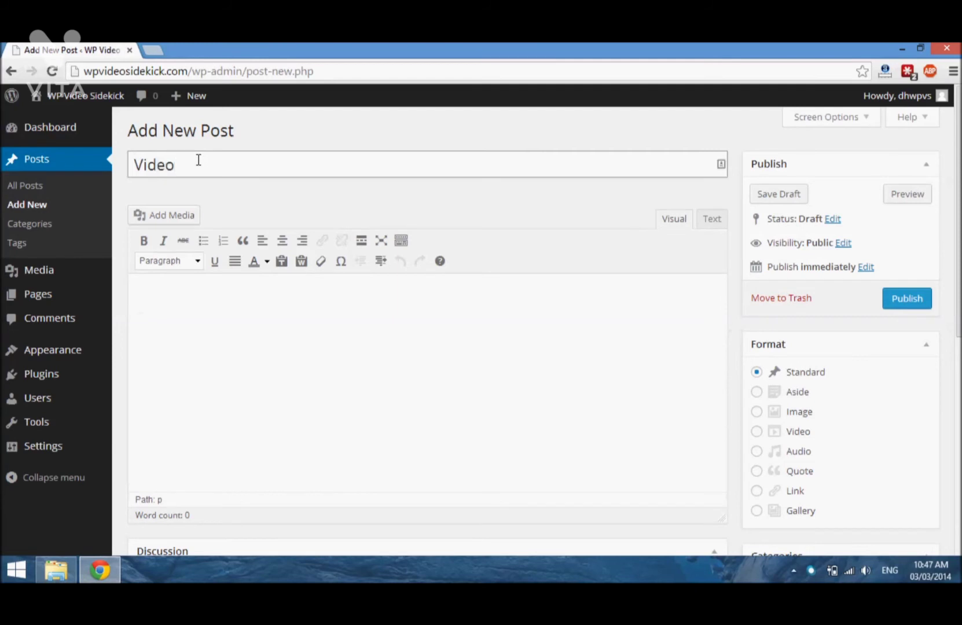
Write the body line 'This is a video about', centre it, and add a new line below
click(174, 289)
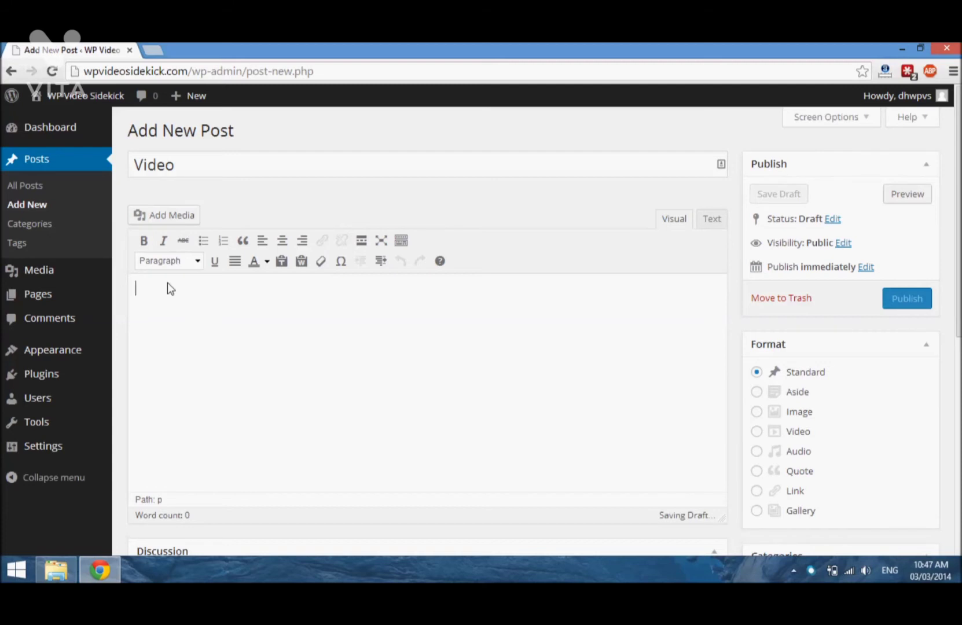
text(Thi)
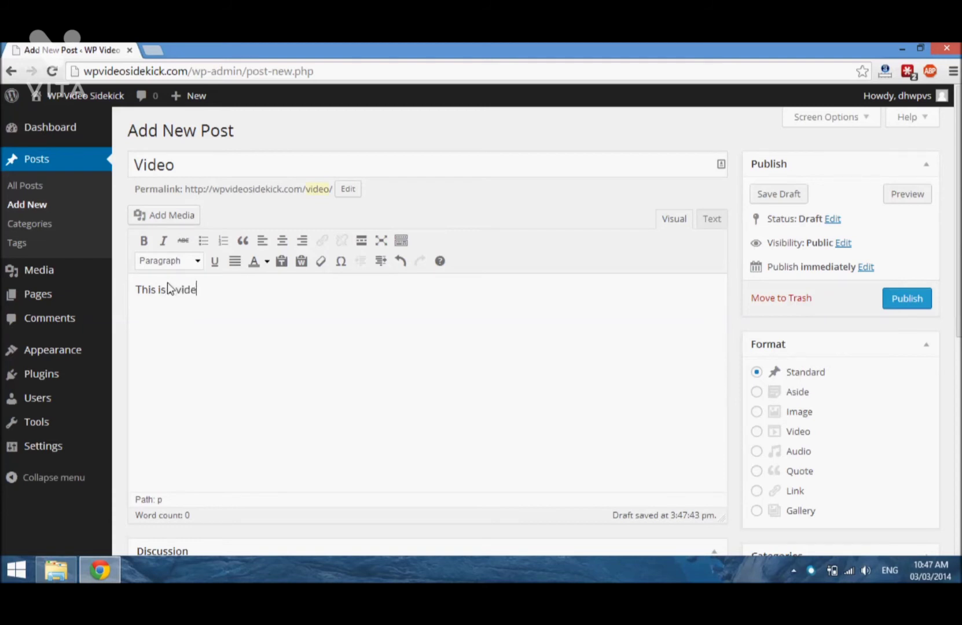
text(s is a video about)
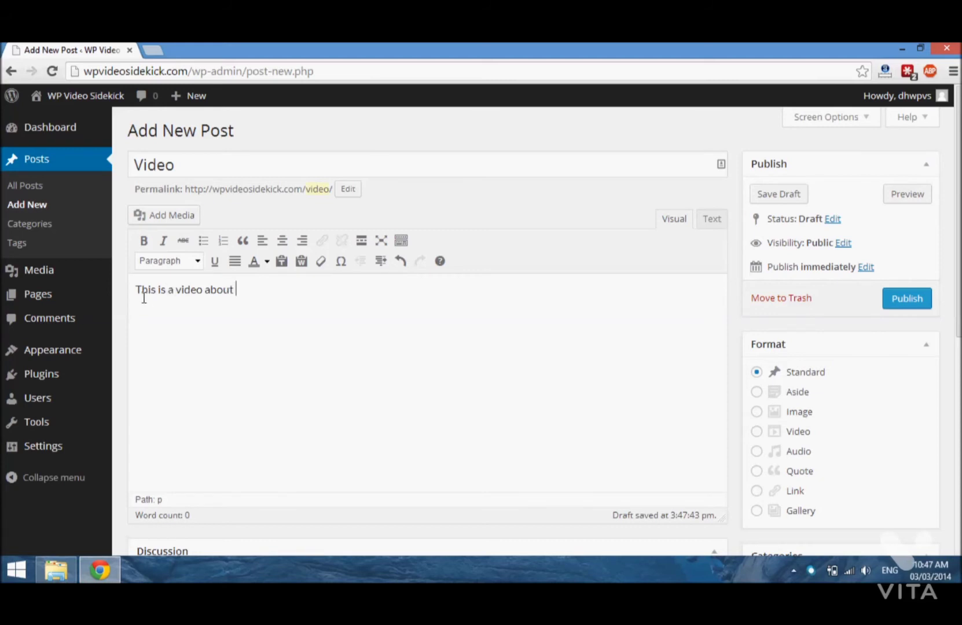
drag(143, 298, 252, 300)
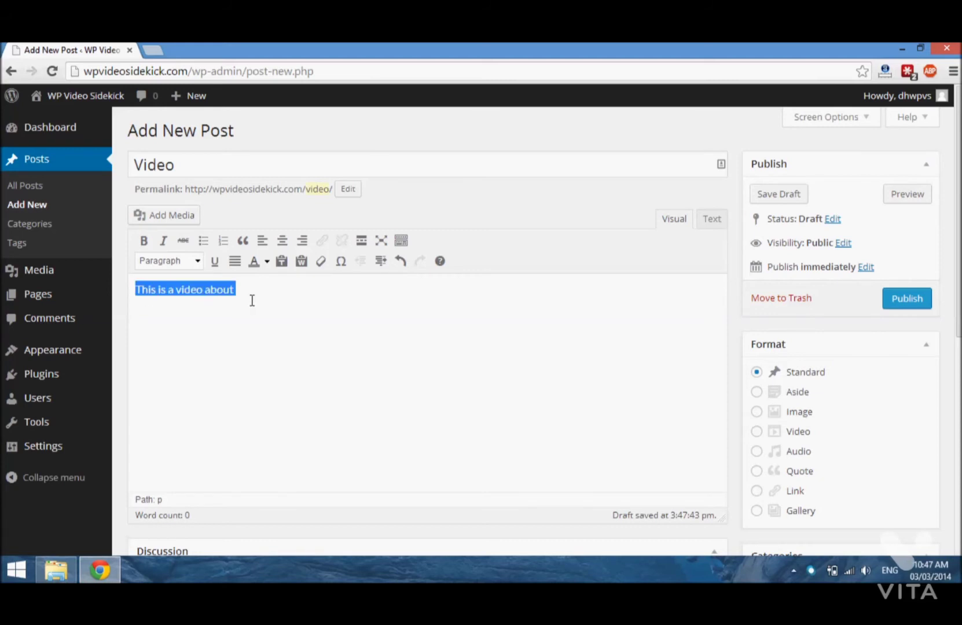
click(282, 240)
click(387, 303)
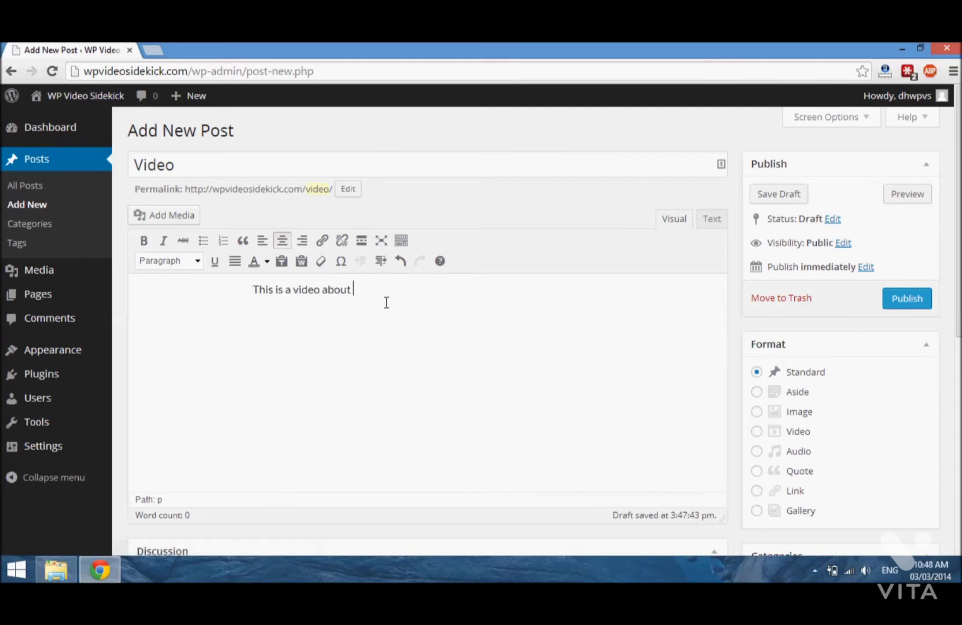
key(Return)
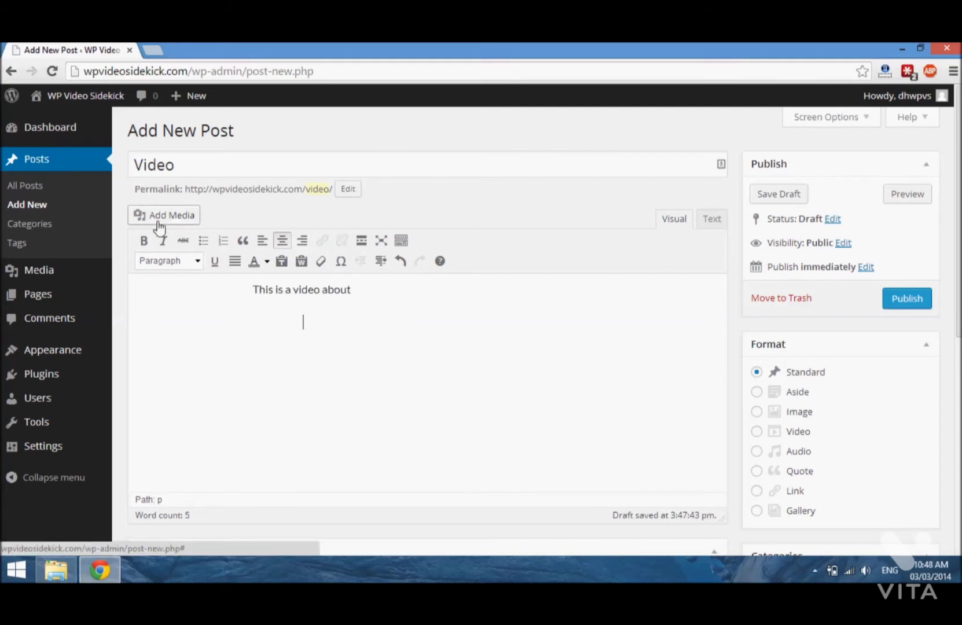
mouse_move(52, 122)
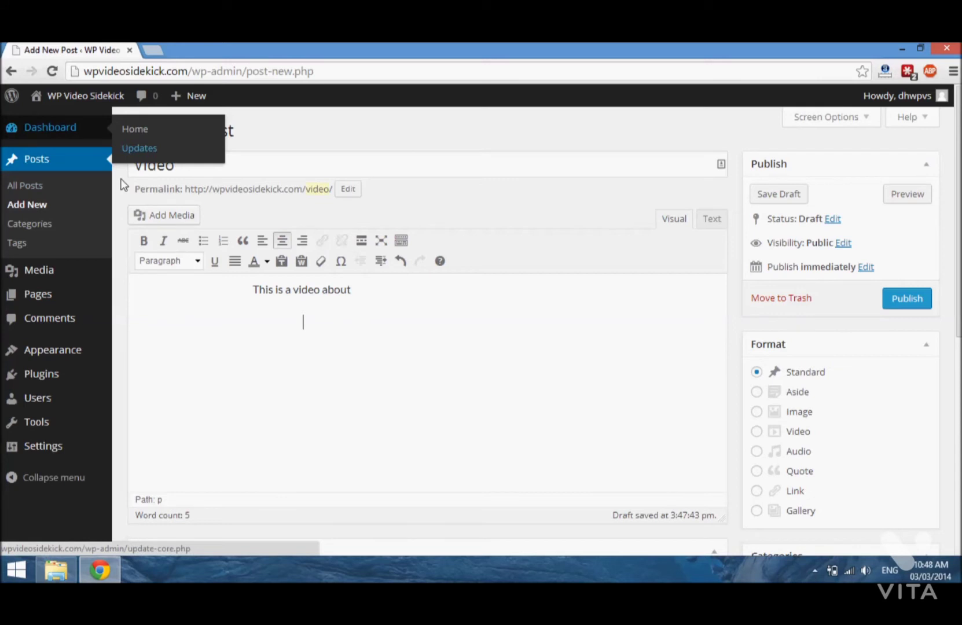
key(shift+Tab)
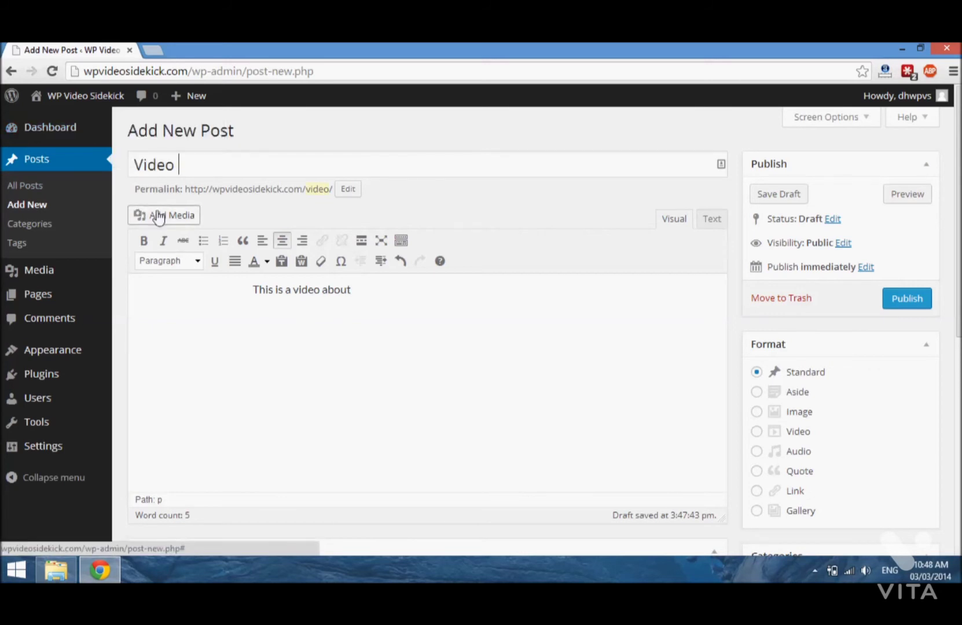
click(158, 217)
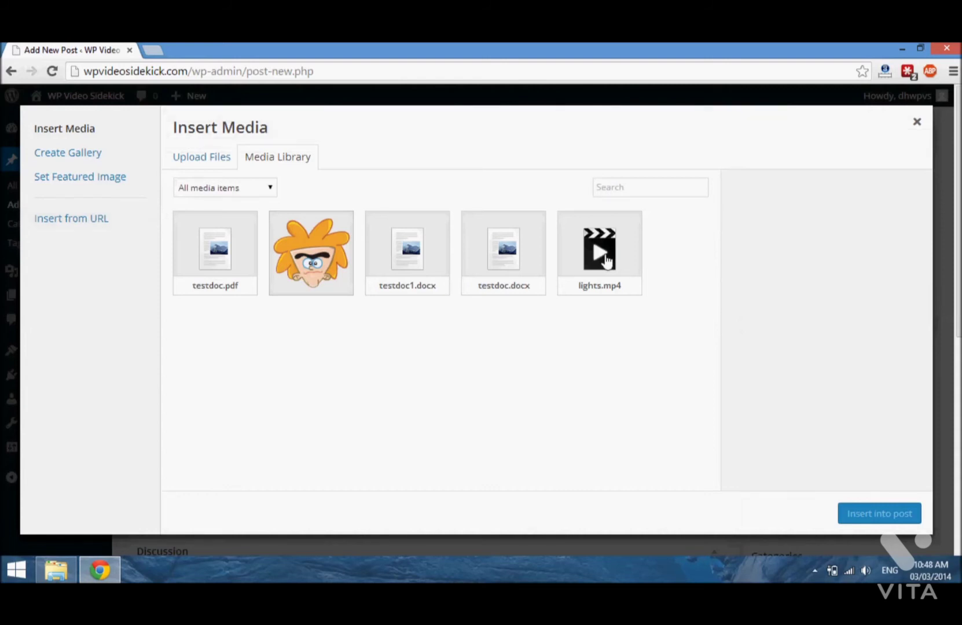
Look at the Insert from URL option in the media dialog
click(73, 220)
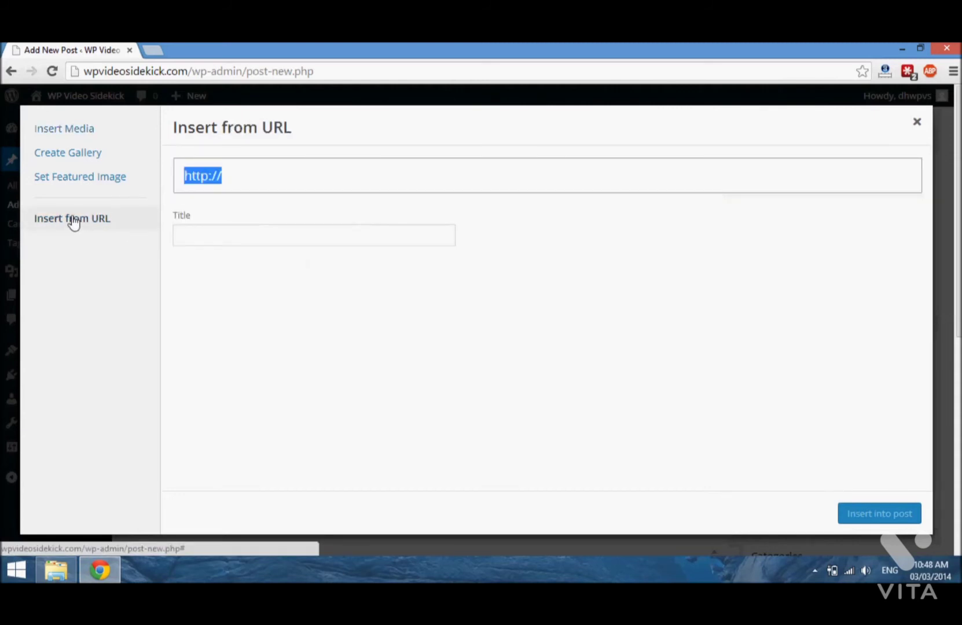
click(203, 316)
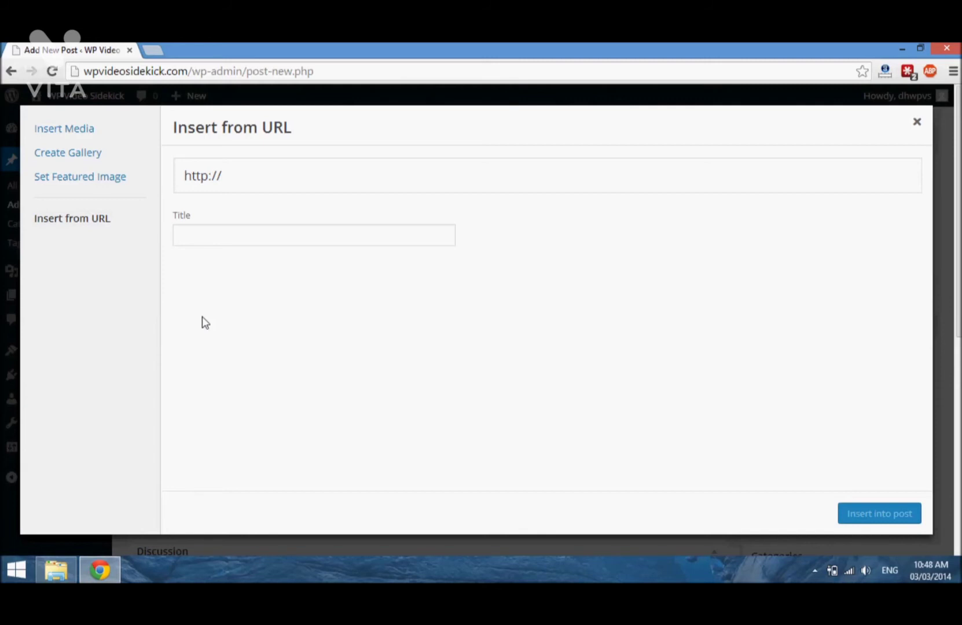
click(249, 191)
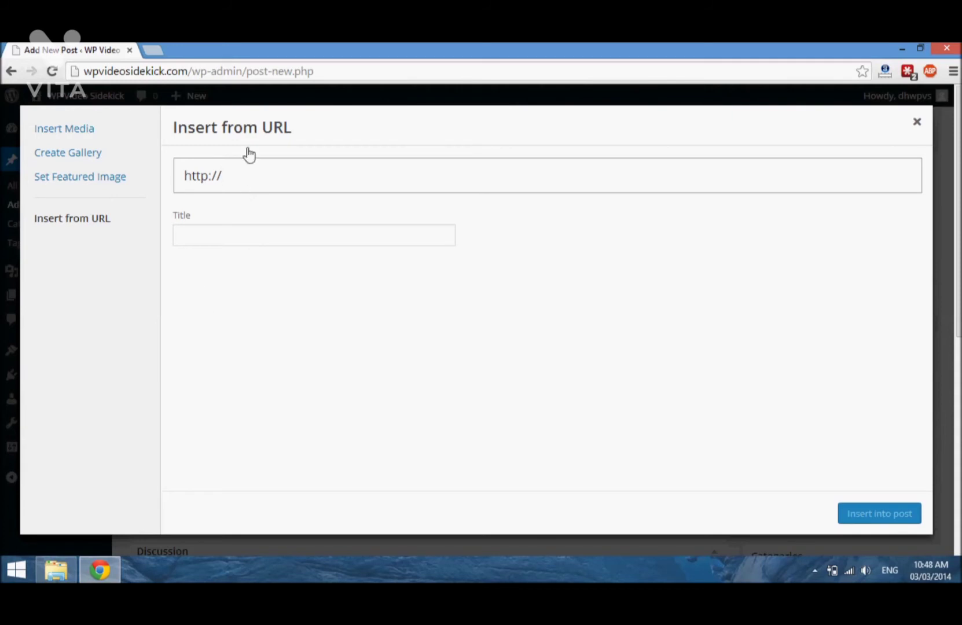
Insert lights.mp4 from the Media Library into the post as an embedded media player
click(95, 134)
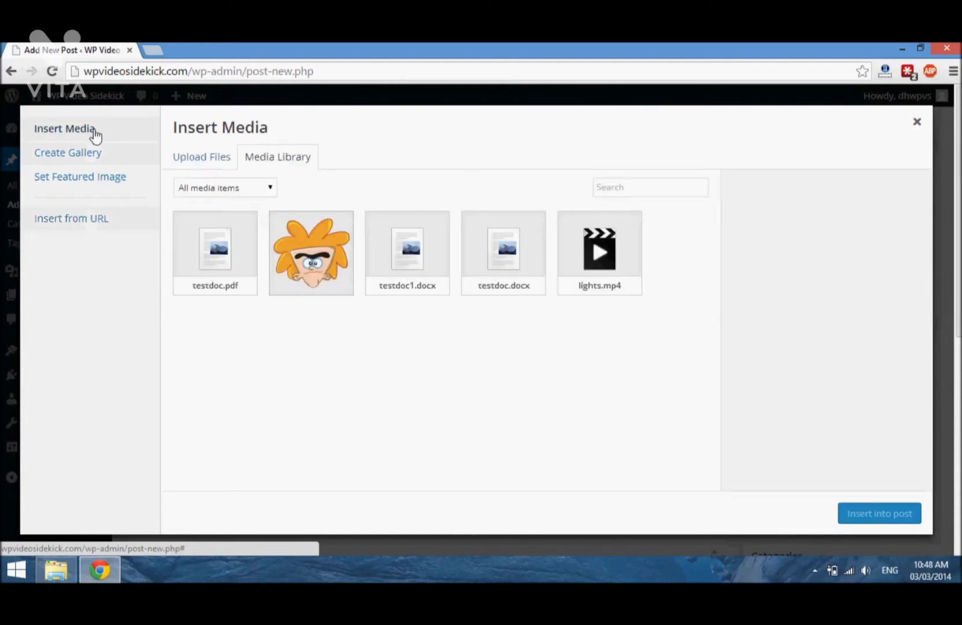
click(617, 277)
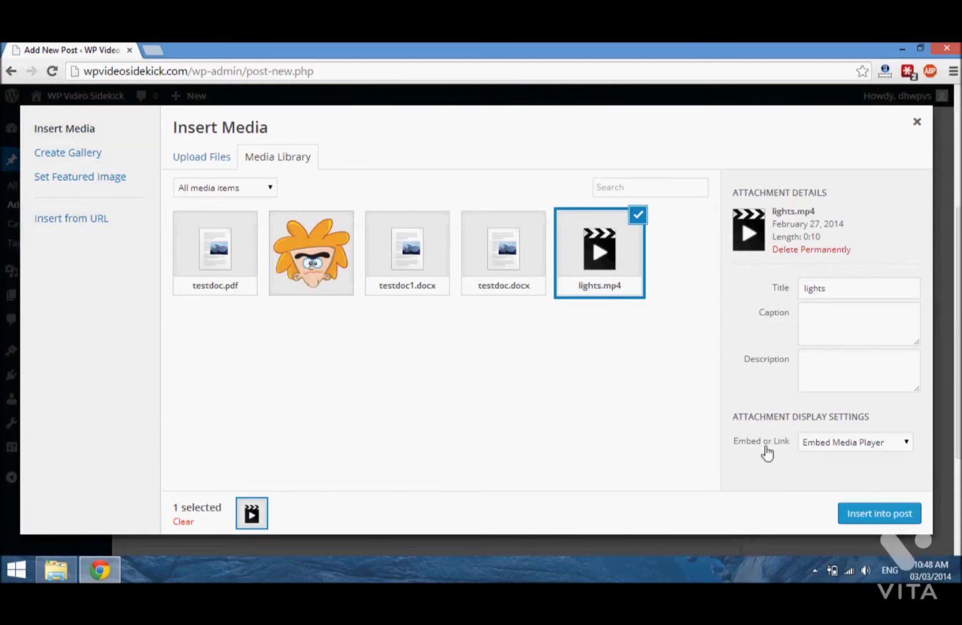
click(864, 445)
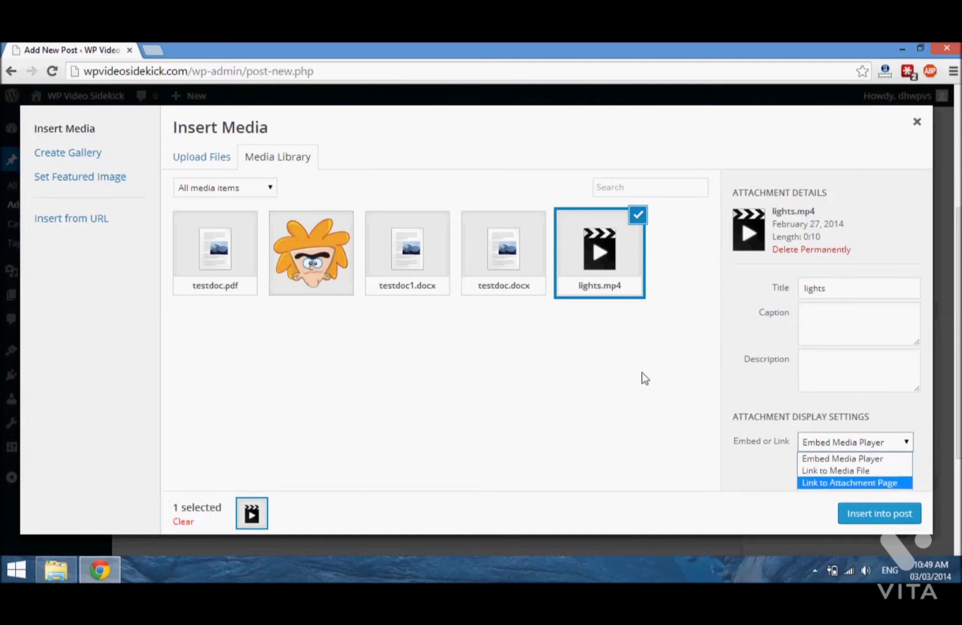
click(548, 409)
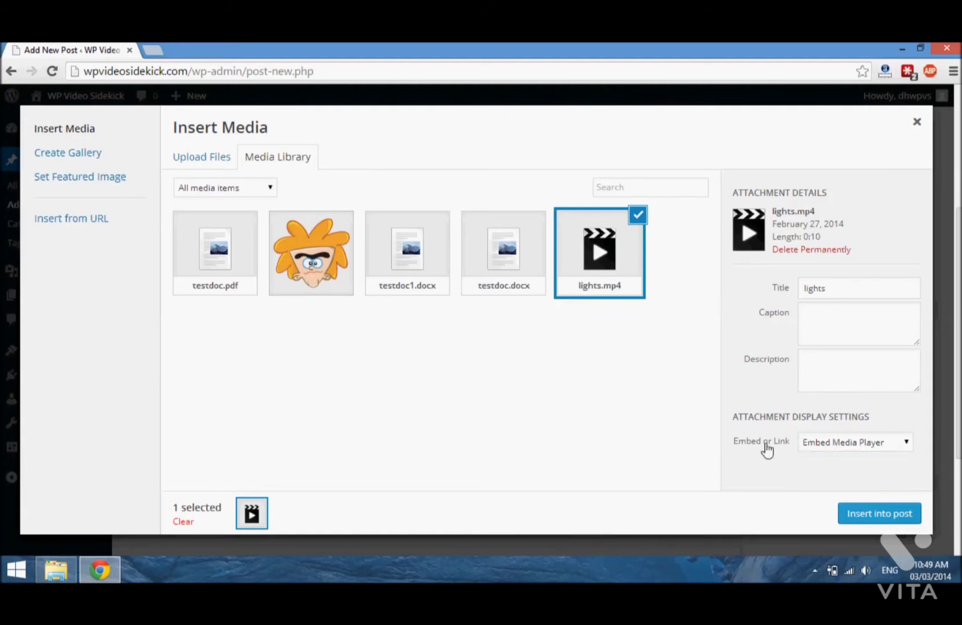
click(869, 515)
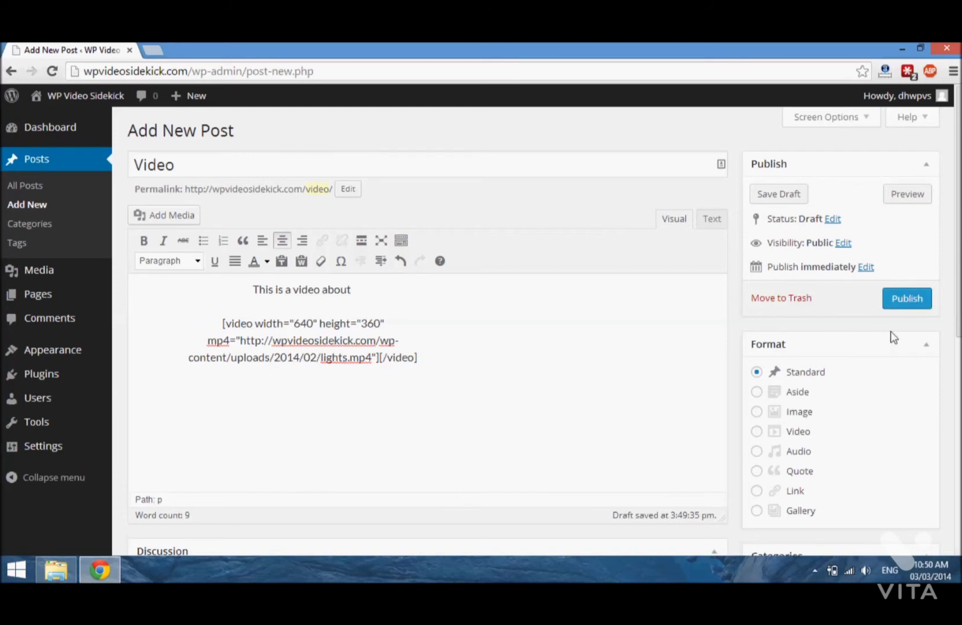
Publish the 'Video' post with its embedded lights.mp4 video
click(916, 300)
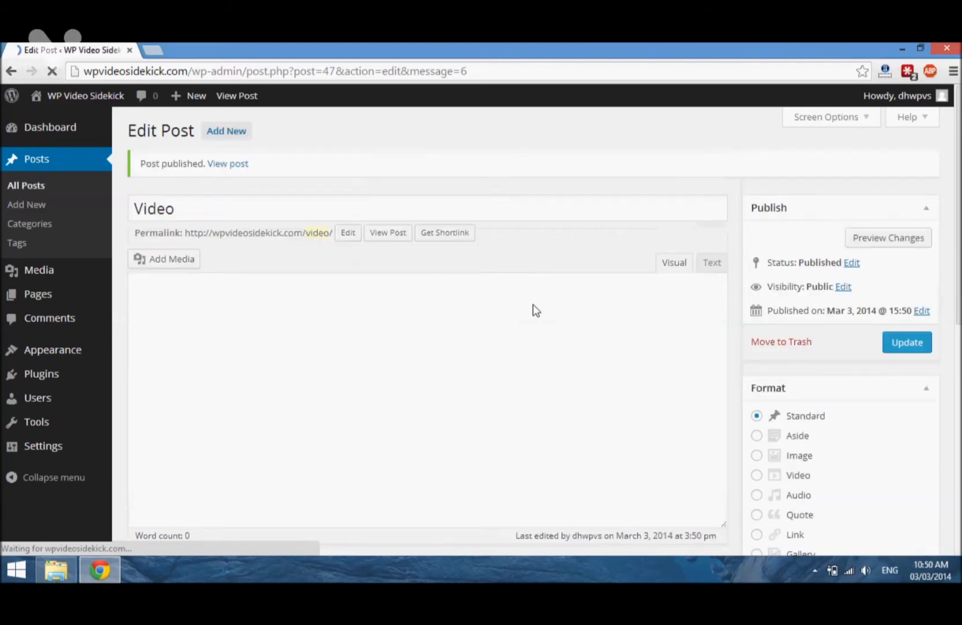
View the published Video post, play and pause lights.mp4, then return to the Edit Post screen
click(393, 242)
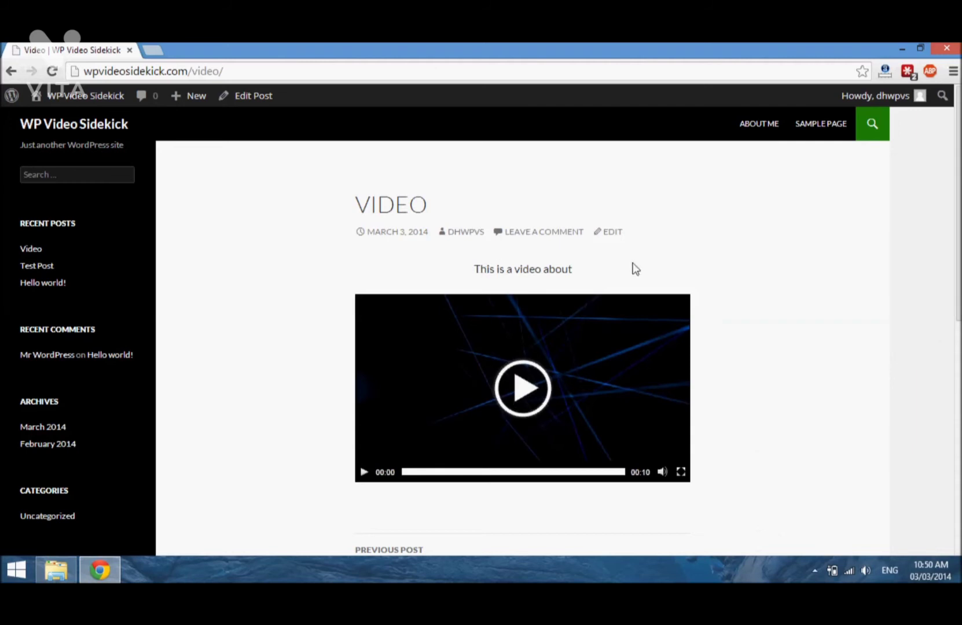
click(528, 394)
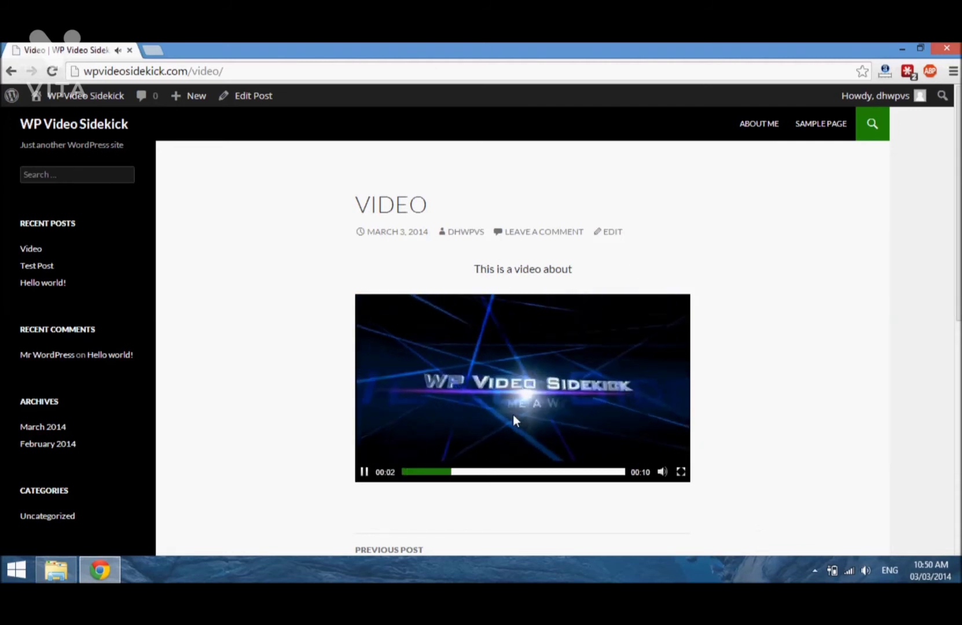
click(565, 413)
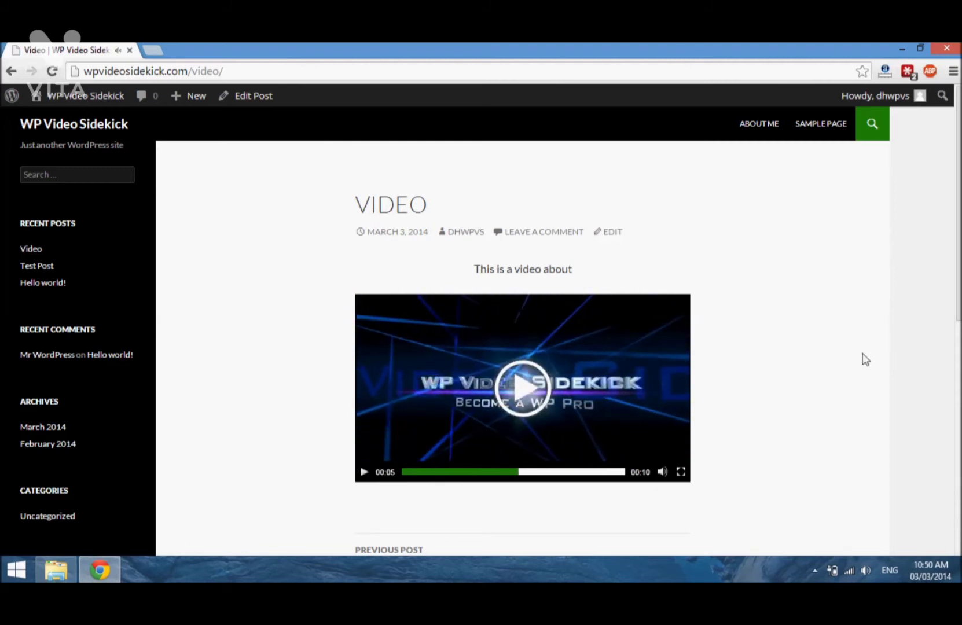
scroll(866, 359, down, 5)
scroll(865, 359, up, 5)
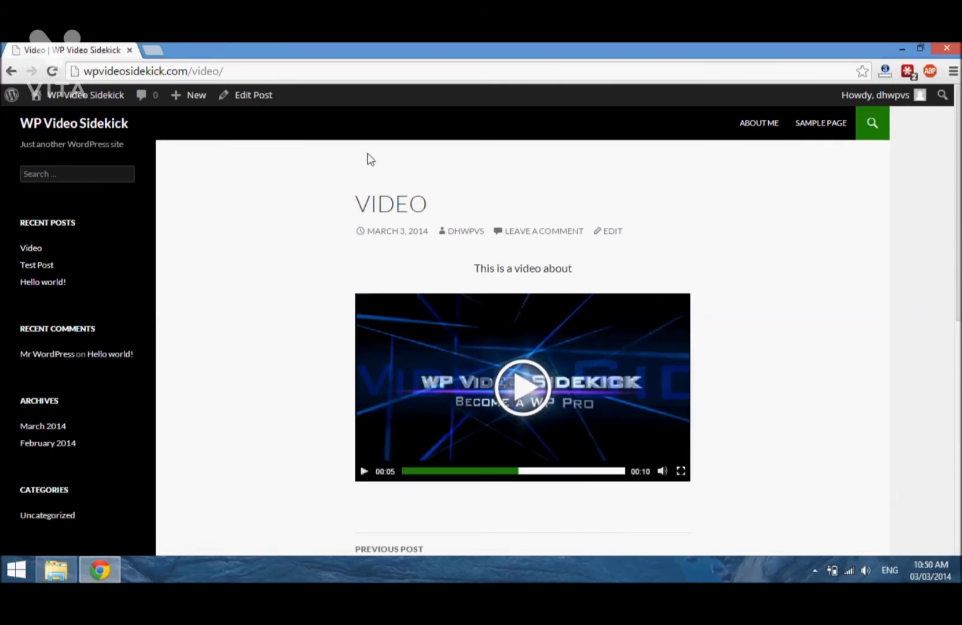
click(7, 72)
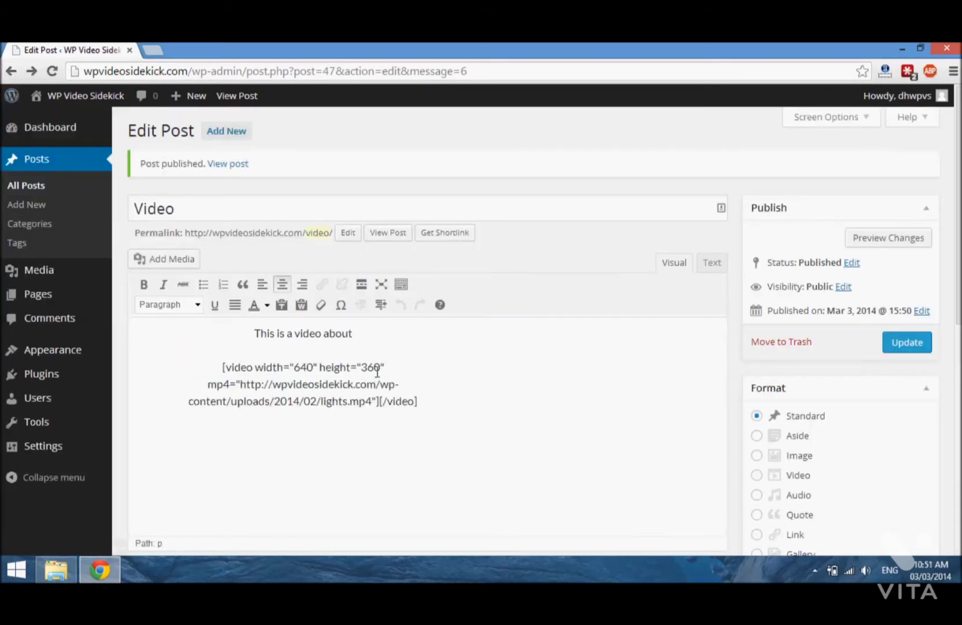
Change the video shortcode to width 740 and height 460, then update the Video post
click(302, 375)
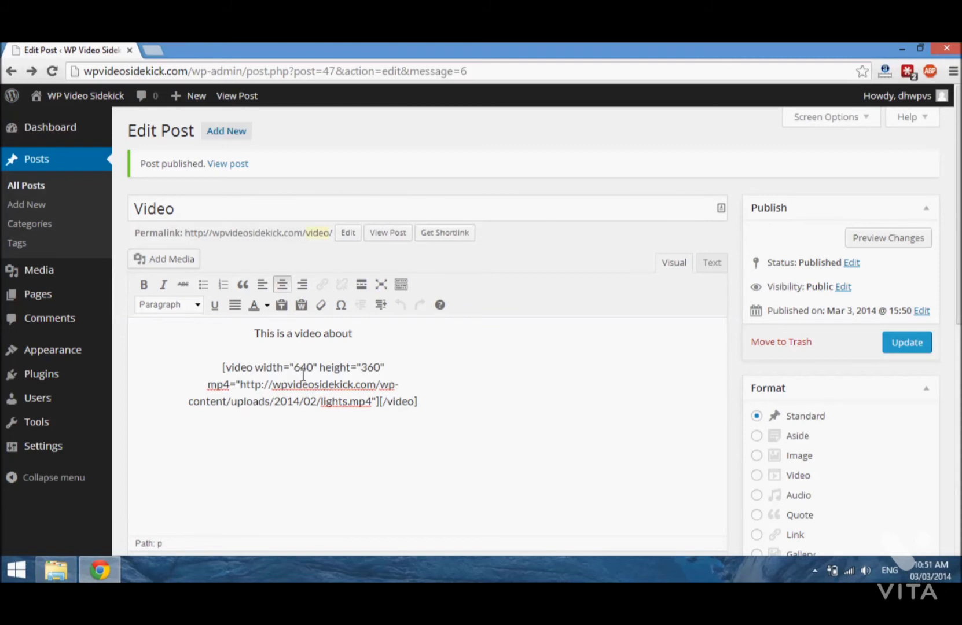
text(7)
key(Delete)
text(4)
key(Delete)
click(899, 351)
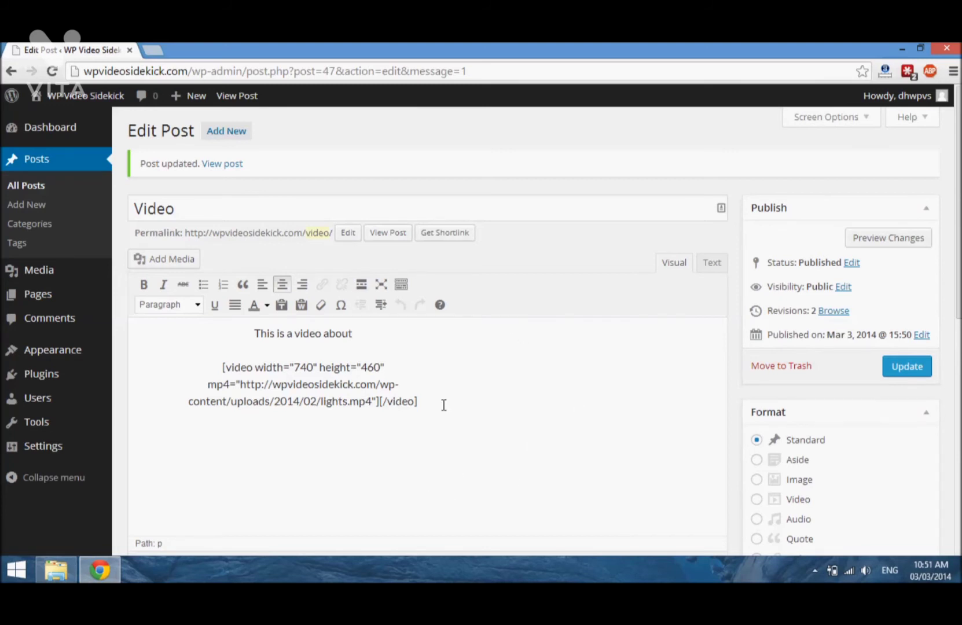
View the updated Video post on the site, then play and pause the 740×460 video
click(393, 237)
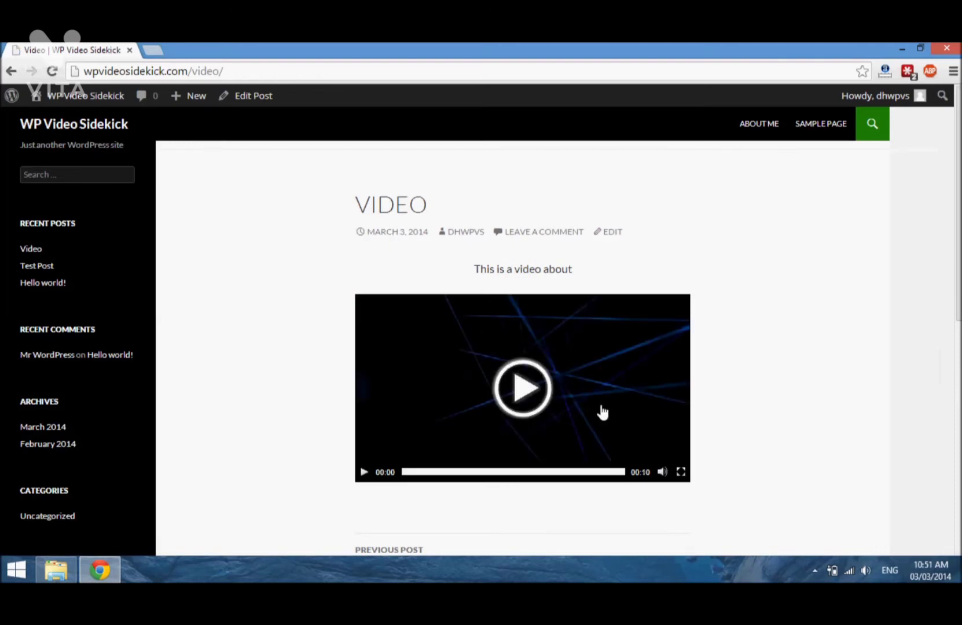
click(537, 395)
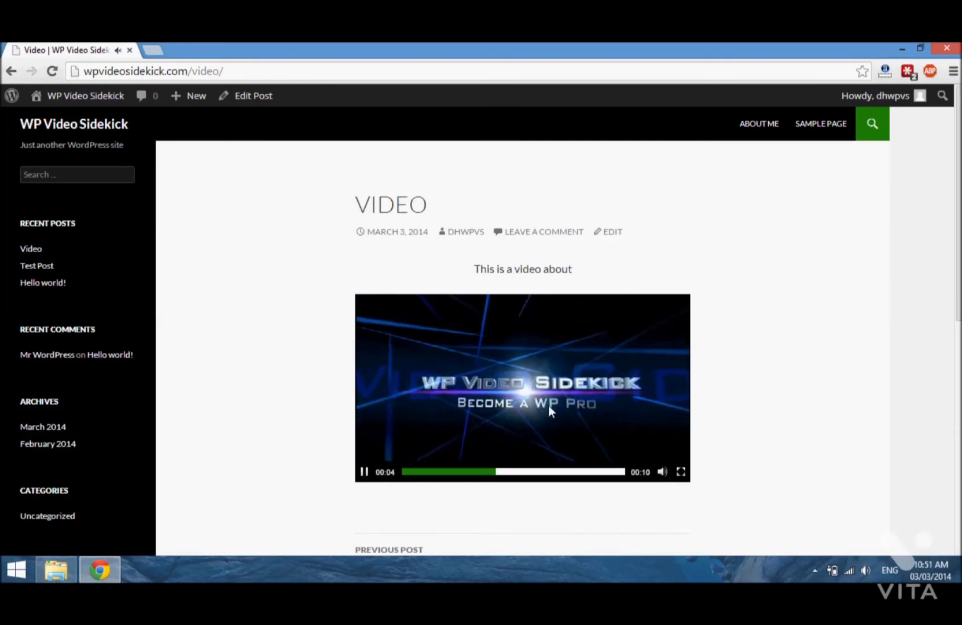
click(548, 410)
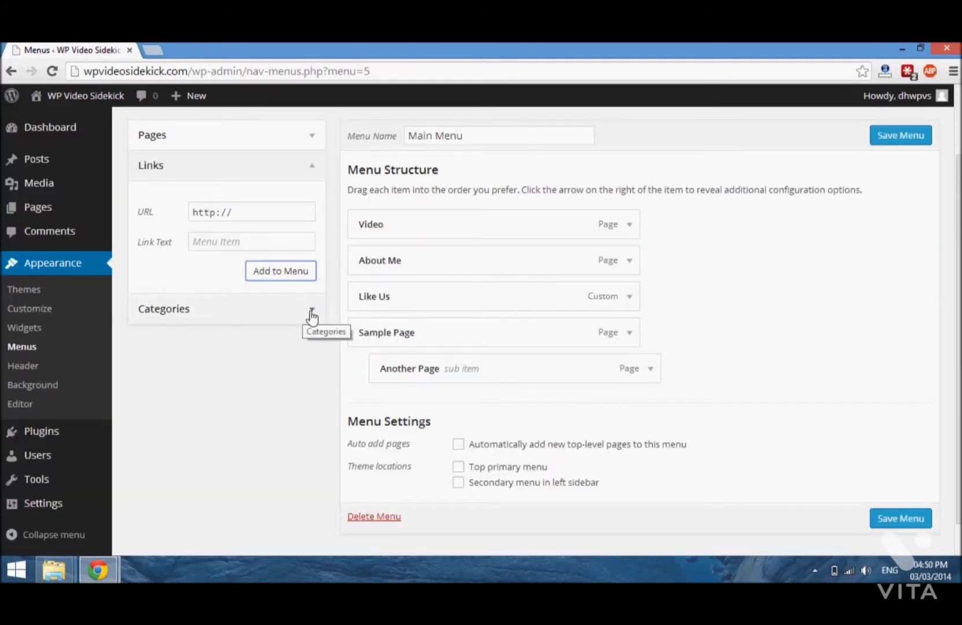
Add the football category from the Categories box to the end of Main Menu
click(313, 310)
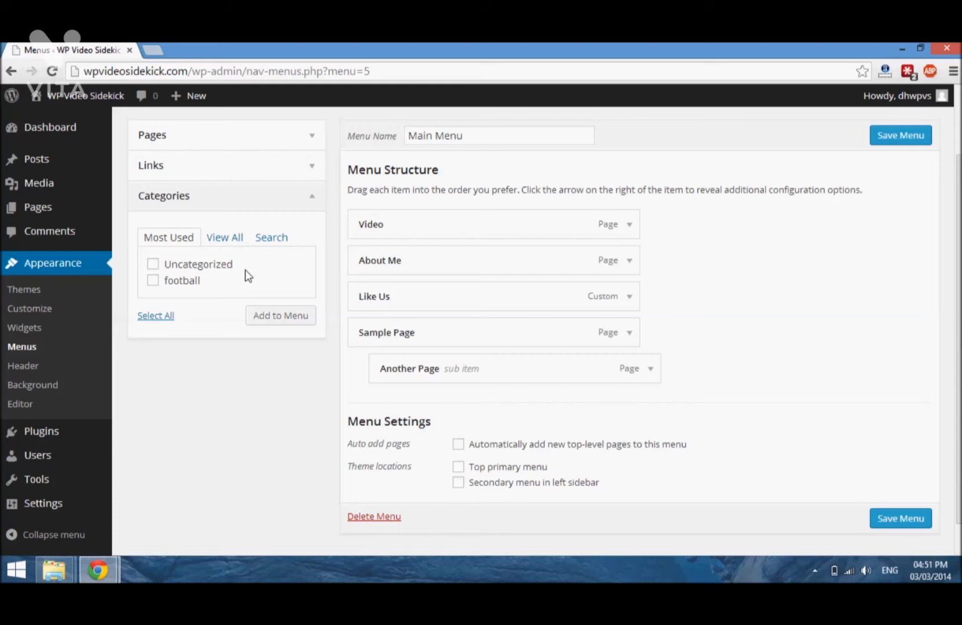
click(155, 281)
click(283, 318)
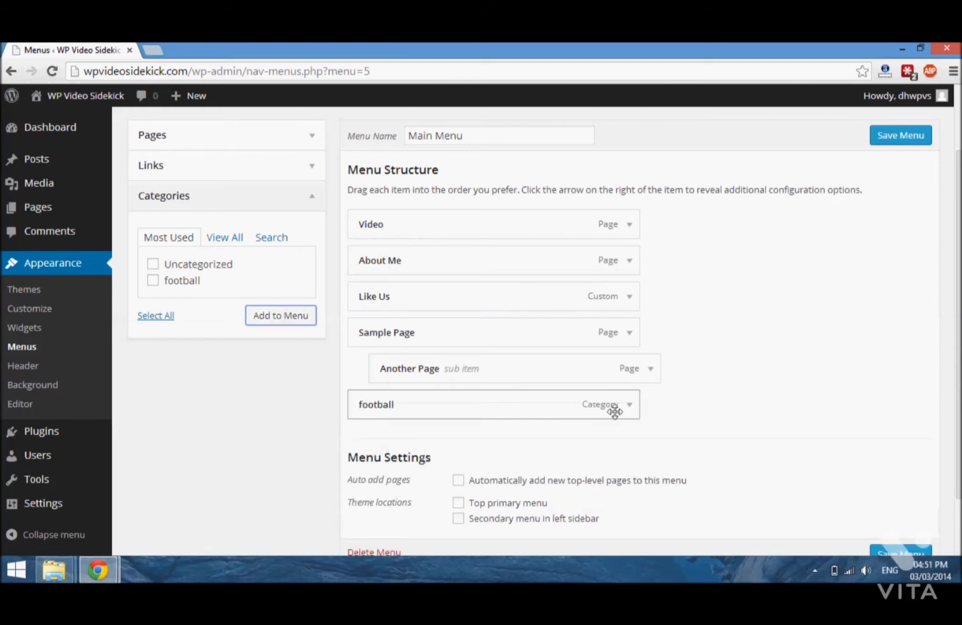
scroll(959, 199, down, 1)
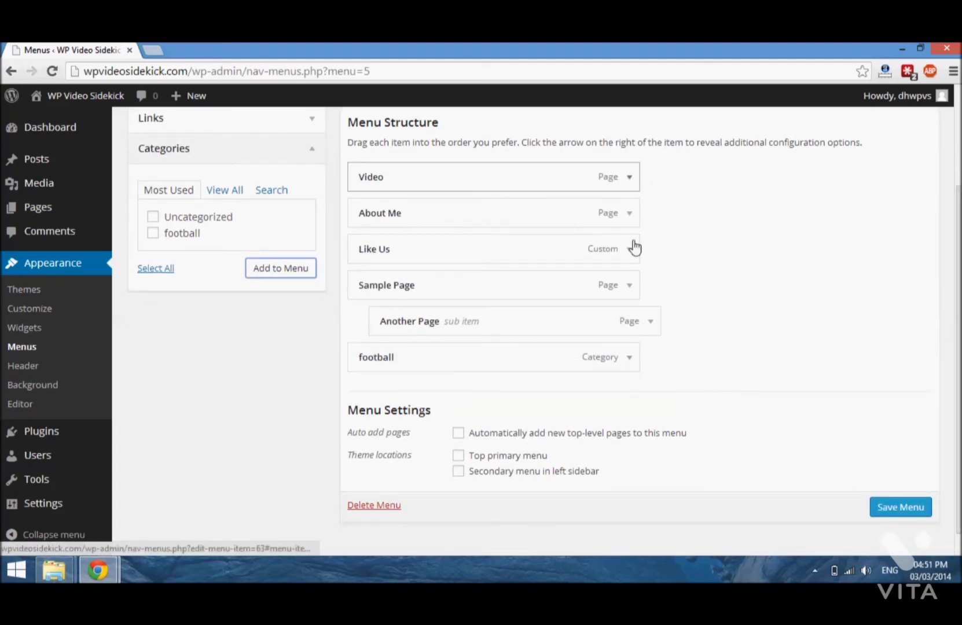
Change the football menu item's navigation label from 'football' to 'Football'
click(633, 362)
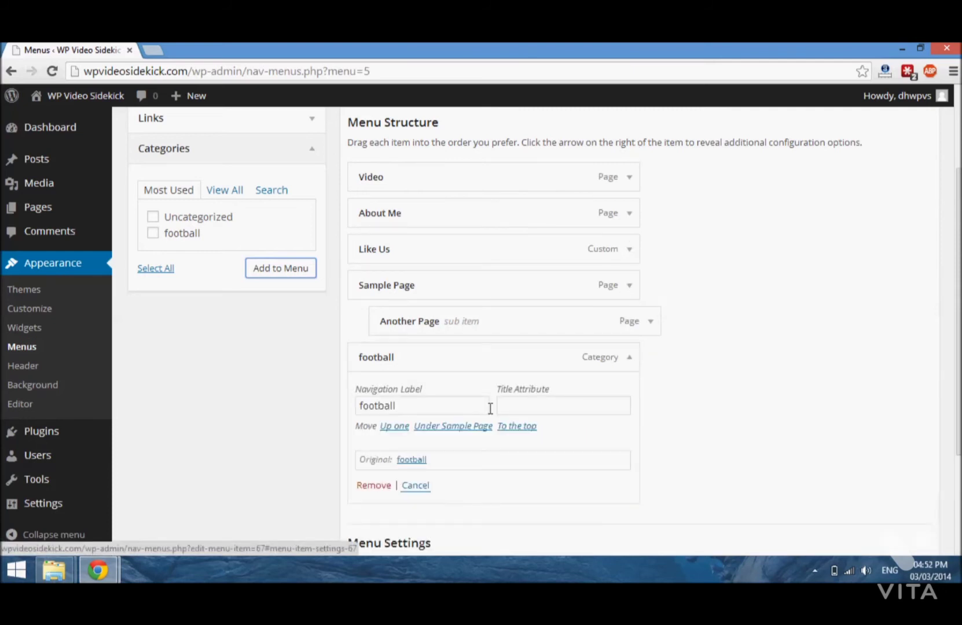
click(406, 415)
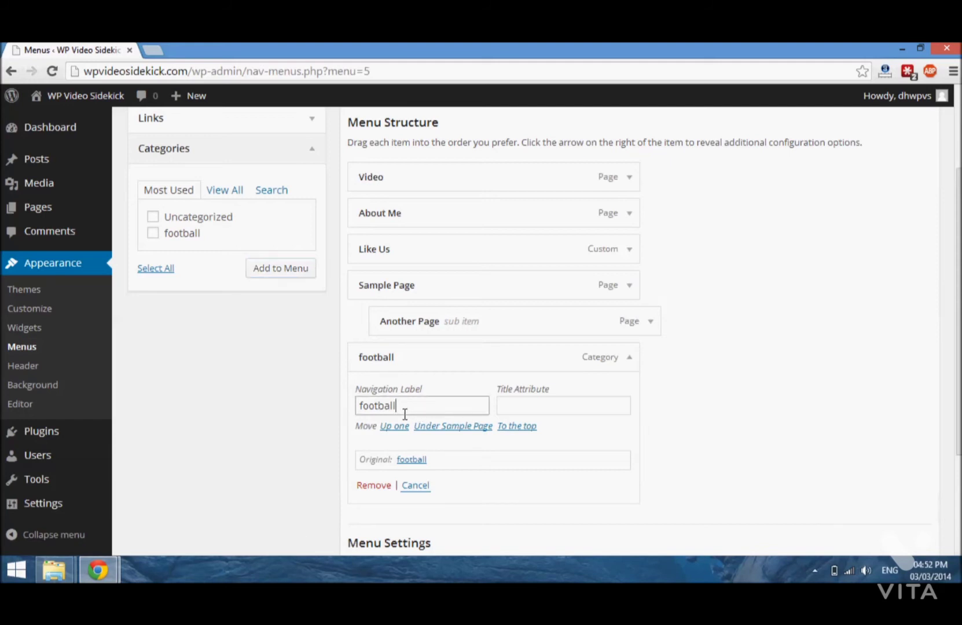
click(365, 414)
text(F)
key(Delete)
scroll(952, 249, down, 1)
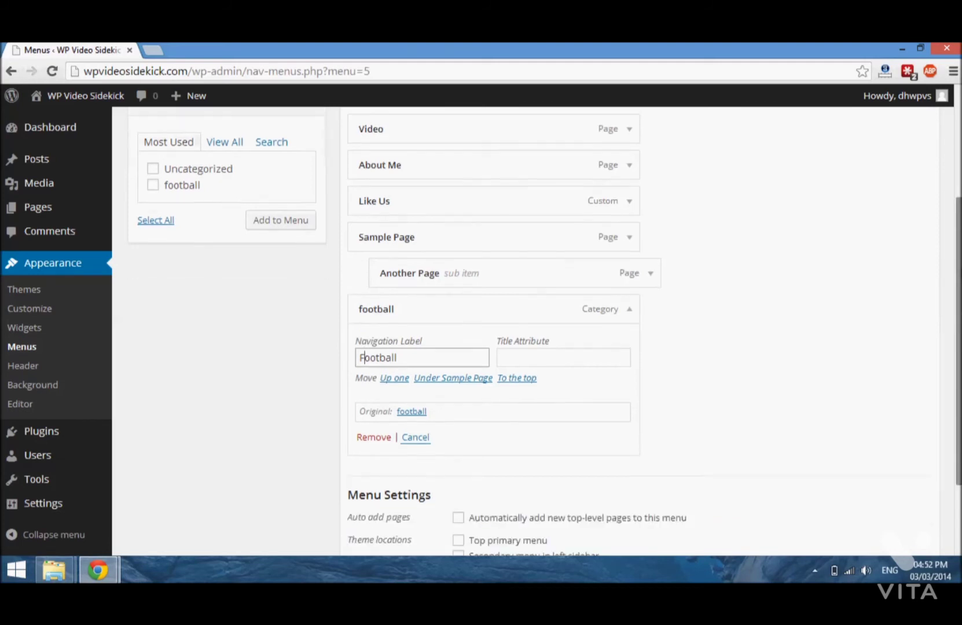
scroll(953, 249, down, 1)
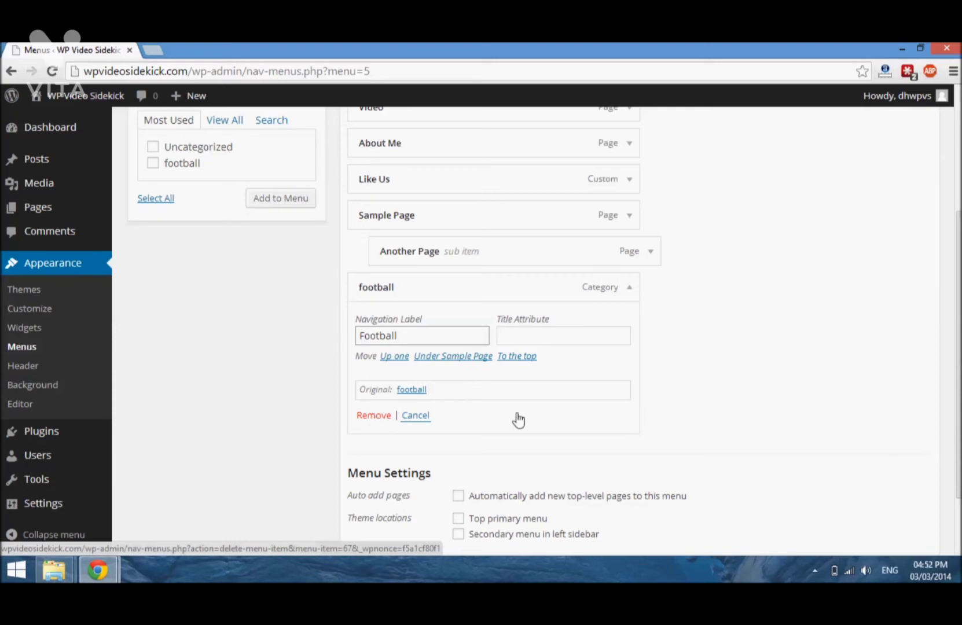
scroll(959, 258, down, 2)
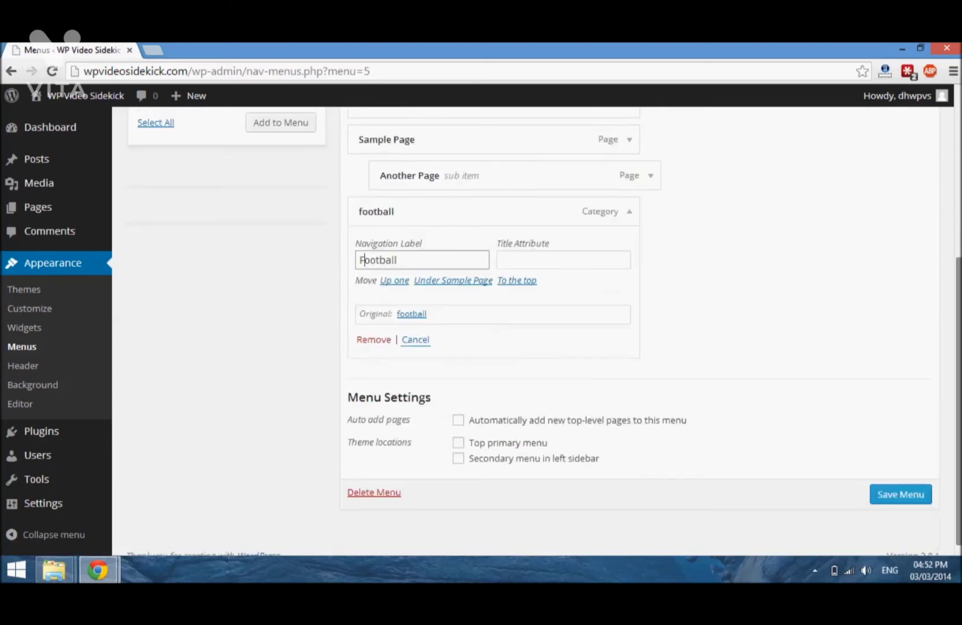
scroll(959, 258, up, 3)
scroll(959, 257, up, 3)
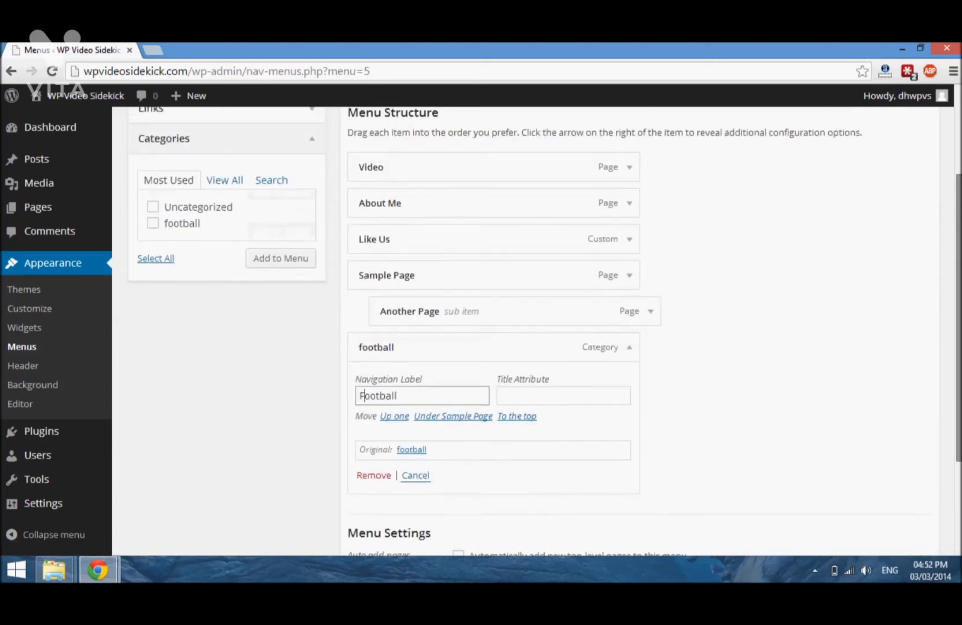
scroll(959, 258, up, 2)
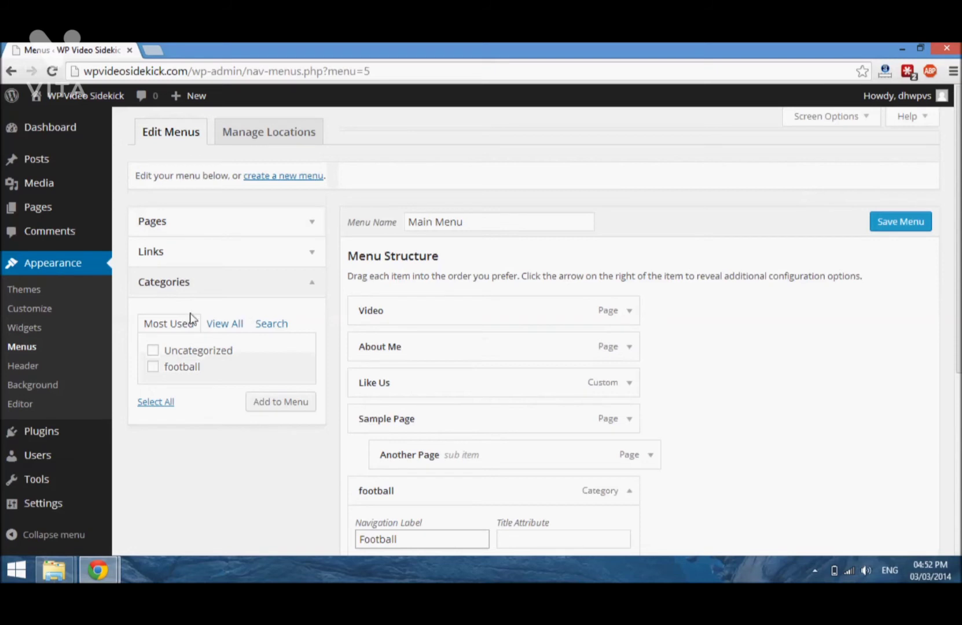
Add a custom link with URL '#' and link text 'Services' to the Main Menu
click(315, 287)
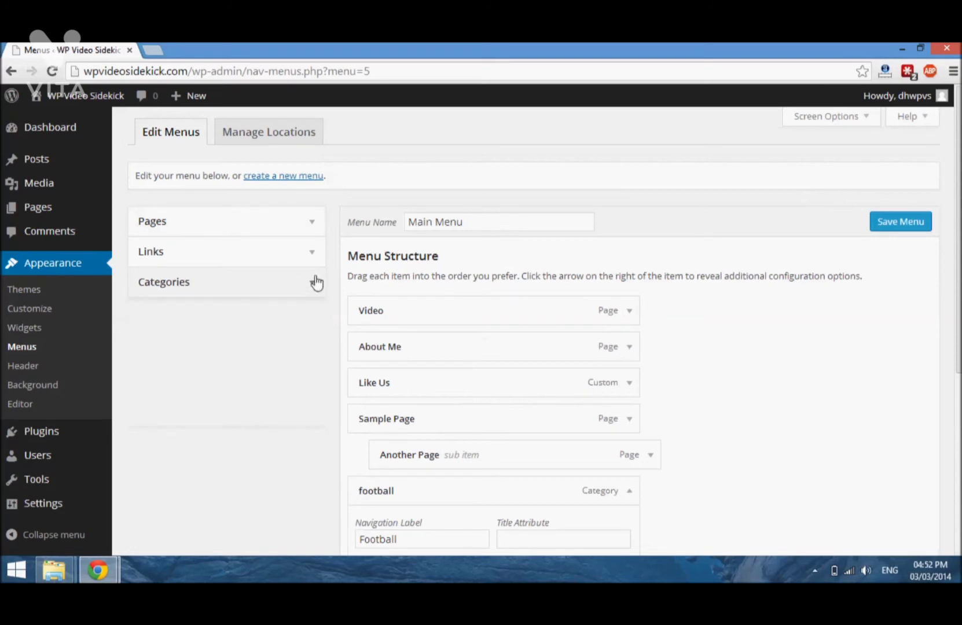
click(315, 253)
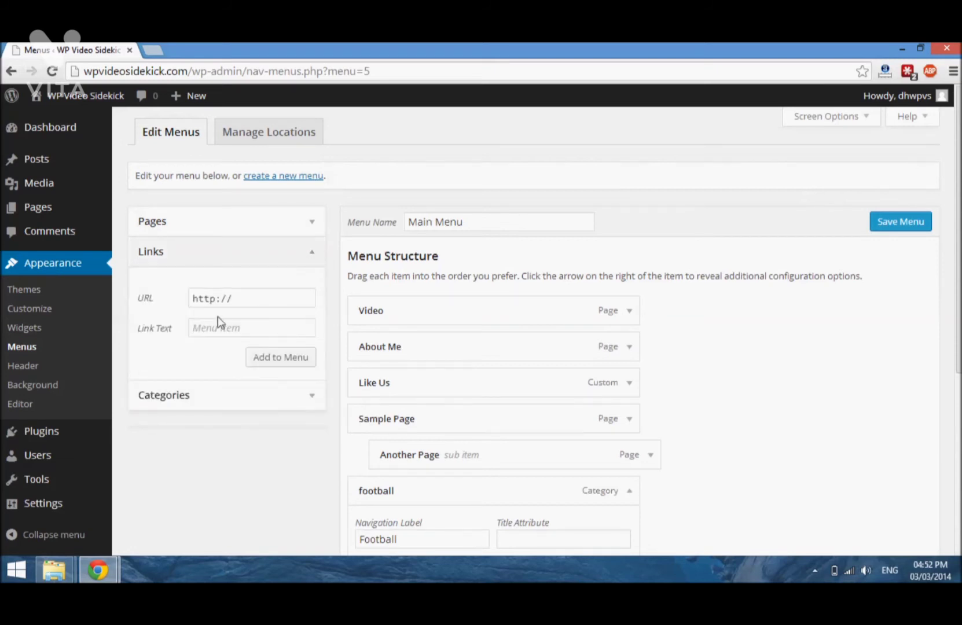
click(250, 307)
key(BackSpace)
key(BackSpace)
key(BackSpace)
key(BackSpace)
key(BackSpace)
key(BackSpace)
key(BackSpace)
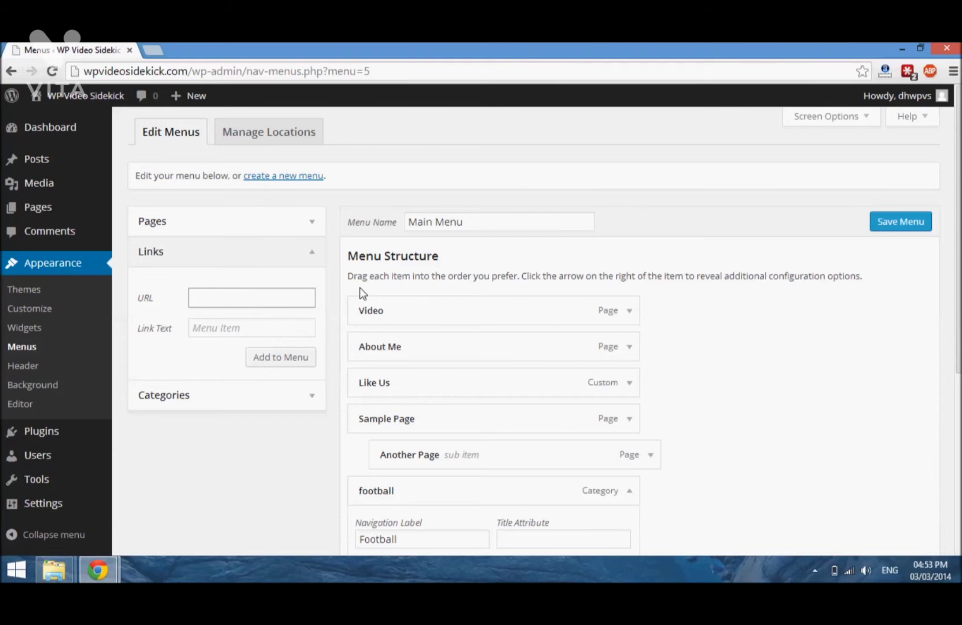
text(#)
click(226, 329)
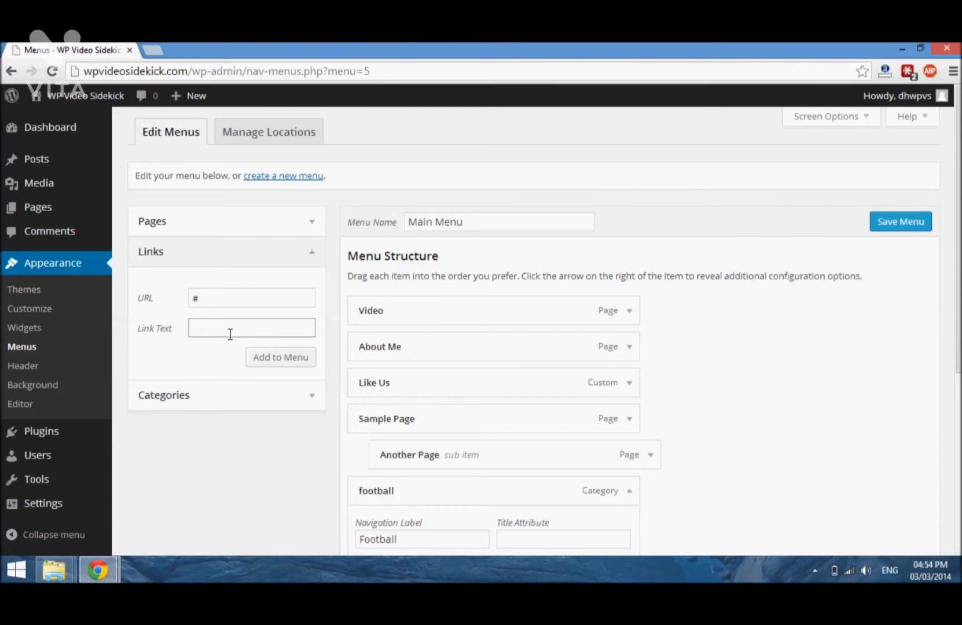
text(Services)
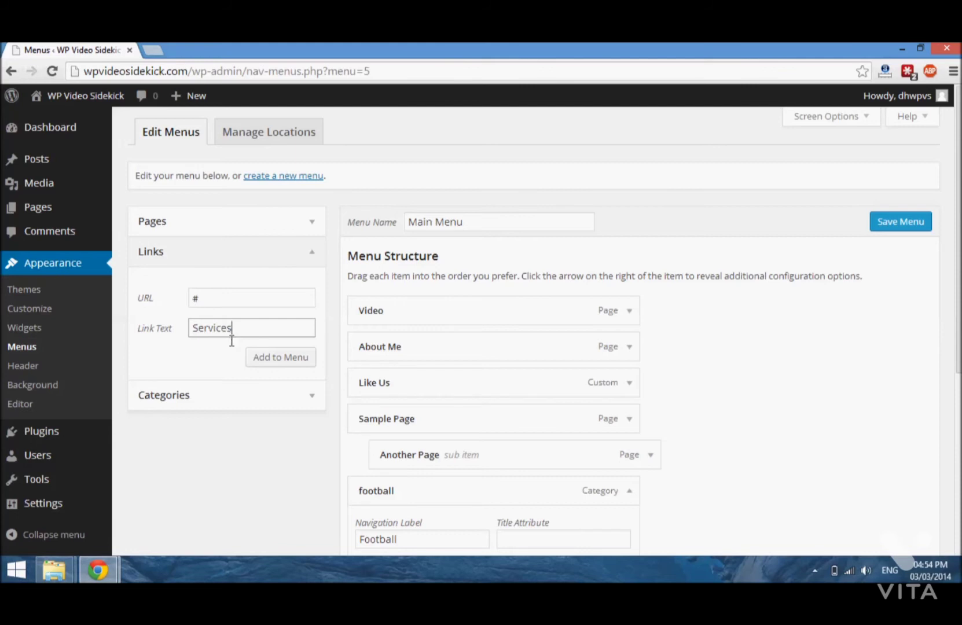
click(280, 360)
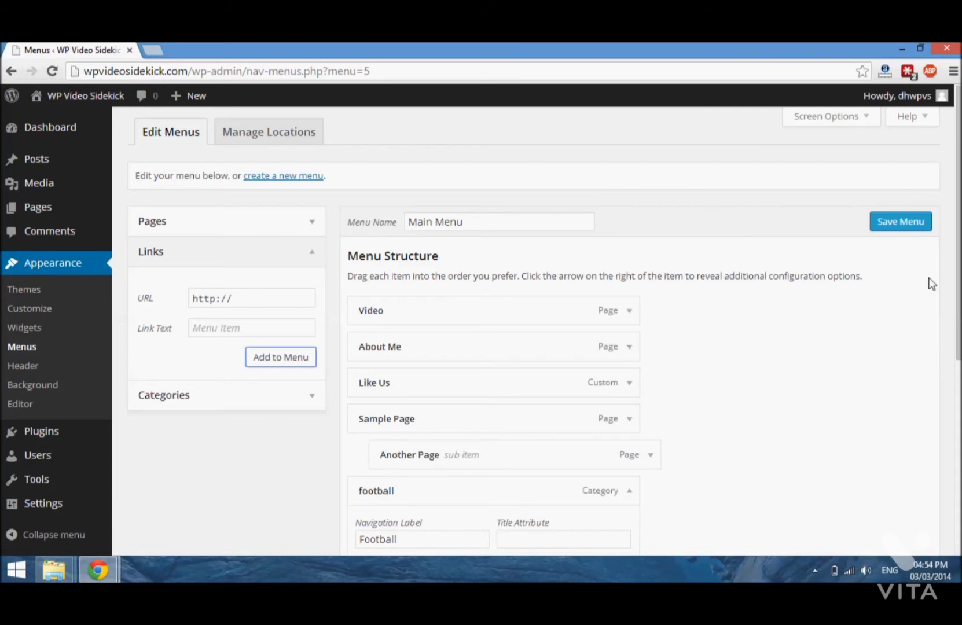
scroll(545, 321, down, 2)
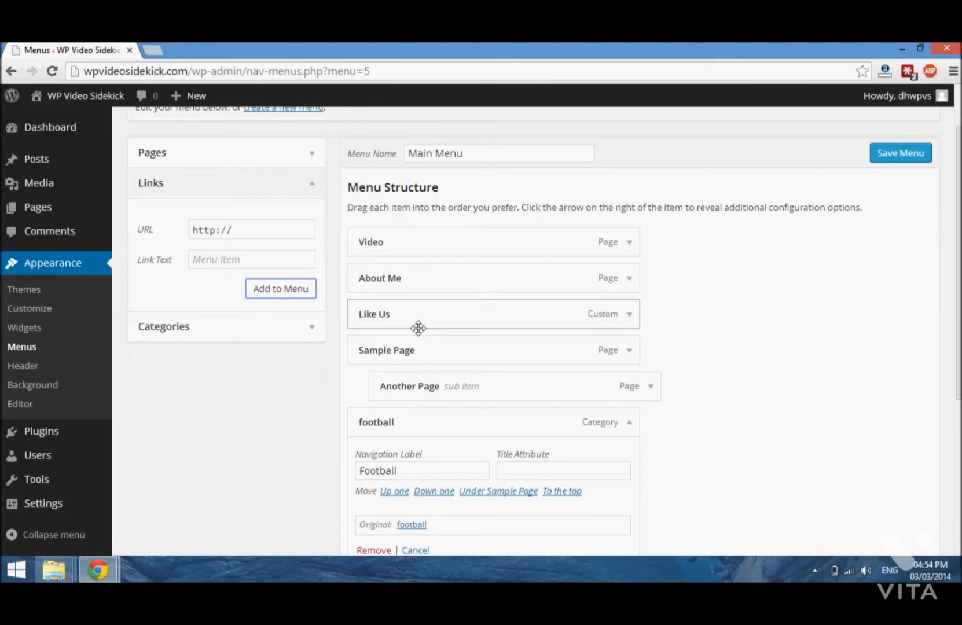
scroll(418, 329, down, 3)
Collapse the football item, then drag Video below Services and indent it as a sub-item
click(630, 263)
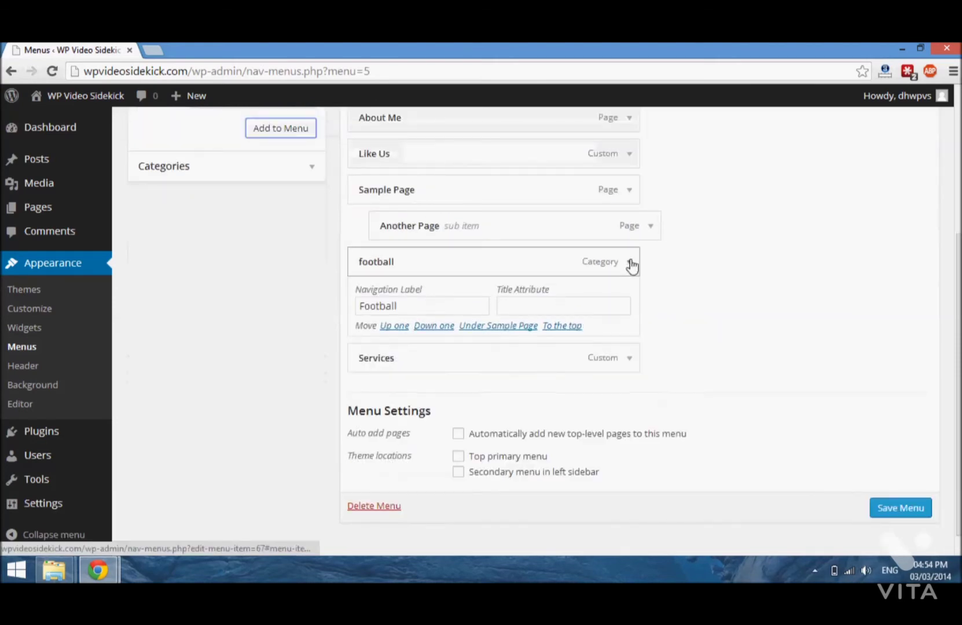
scroll(958, 268, up, 1)
scroll(958, 266, up, 1)
drag(419, 171, 422, 386)
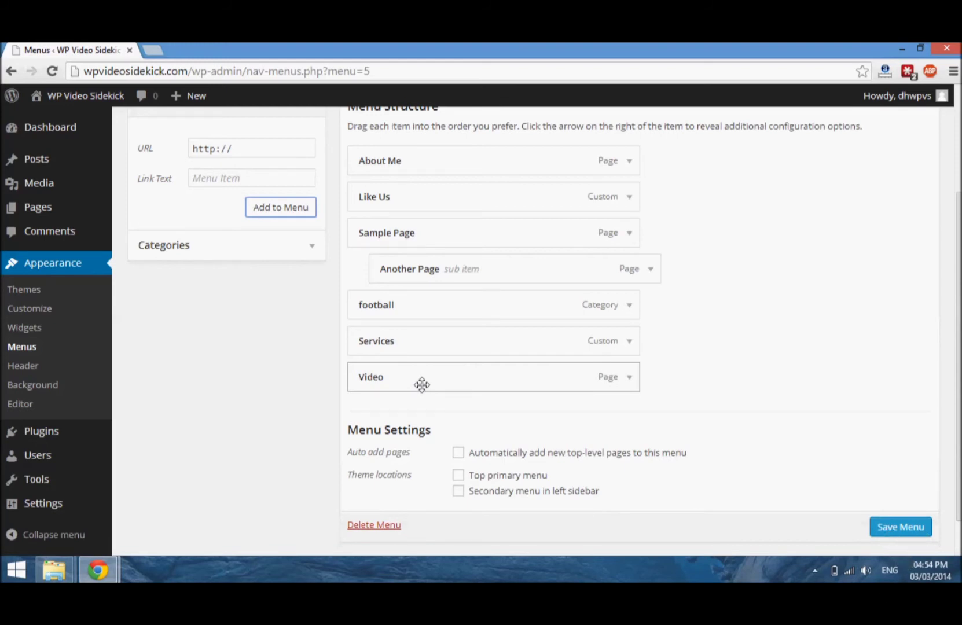
drag(422, 384, 454, 385)
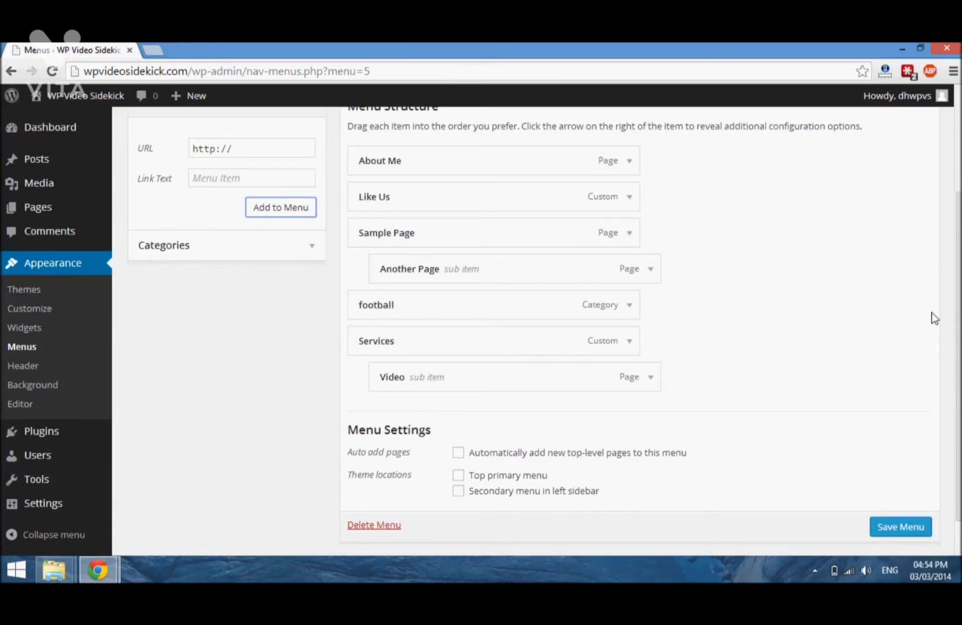
scroll(933, 318, down, 1)
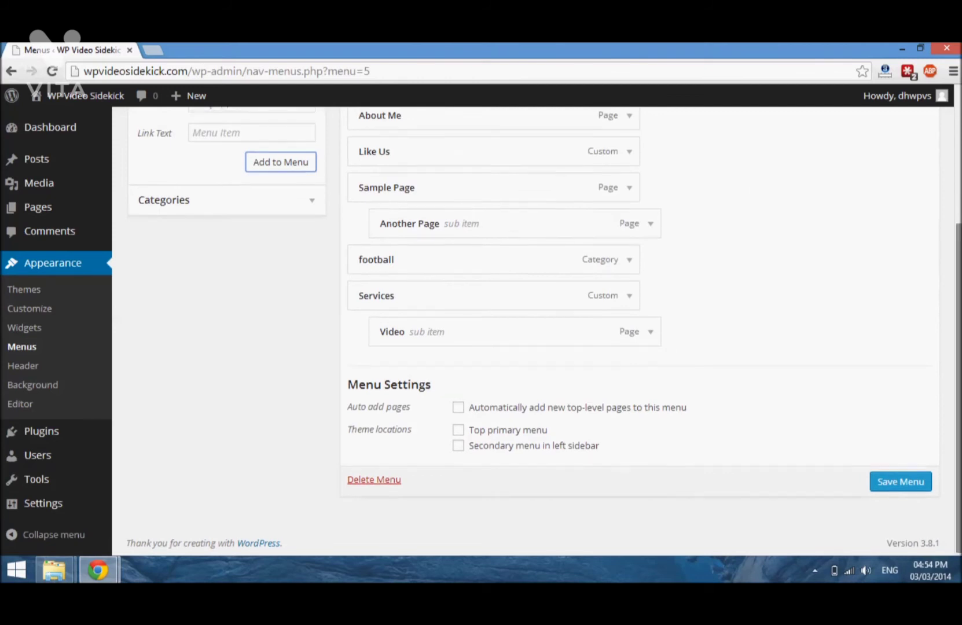
scroll(522, 330, up, 3)
scroll(521, 330, down, 1)
scroll(521, 330, down, 2)
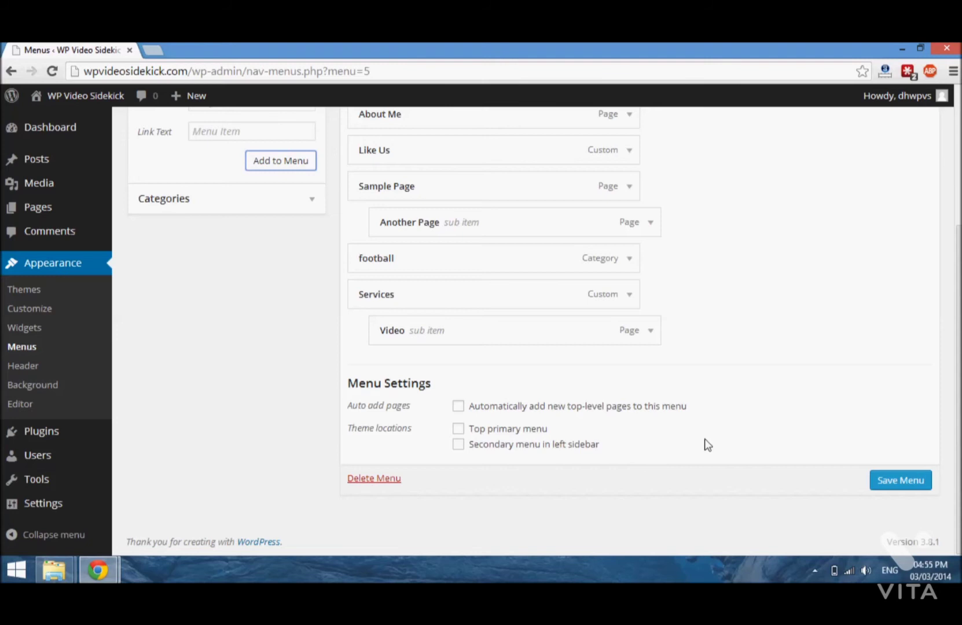
Assign Main Menu to the Top primary menu location, save it, and switch to the live site
click(462, 430)
drag(960, 243, 954, 275)
click(891, 483)
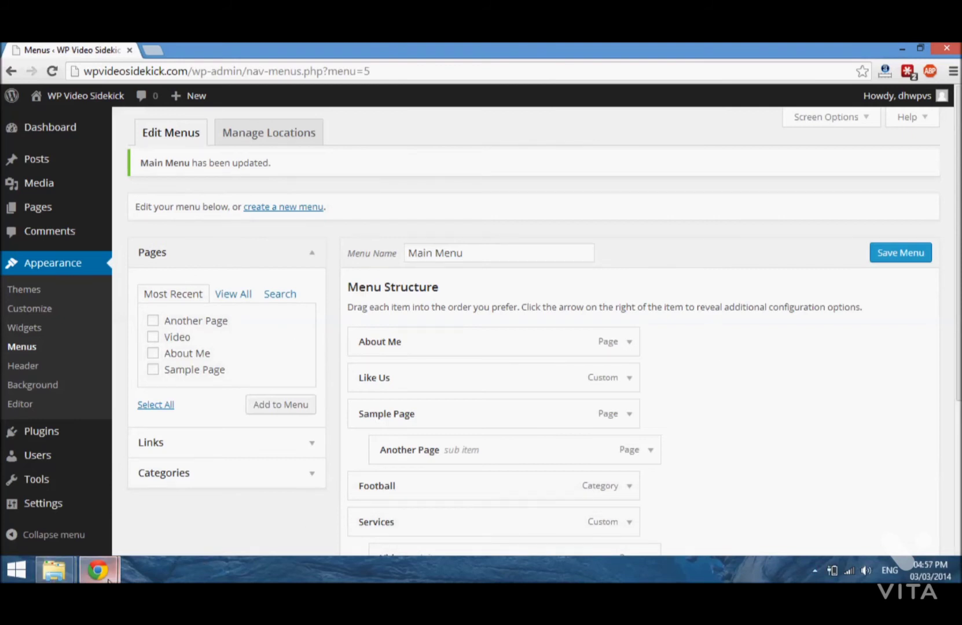
mouse_move(109, 579)
click(231, 490)
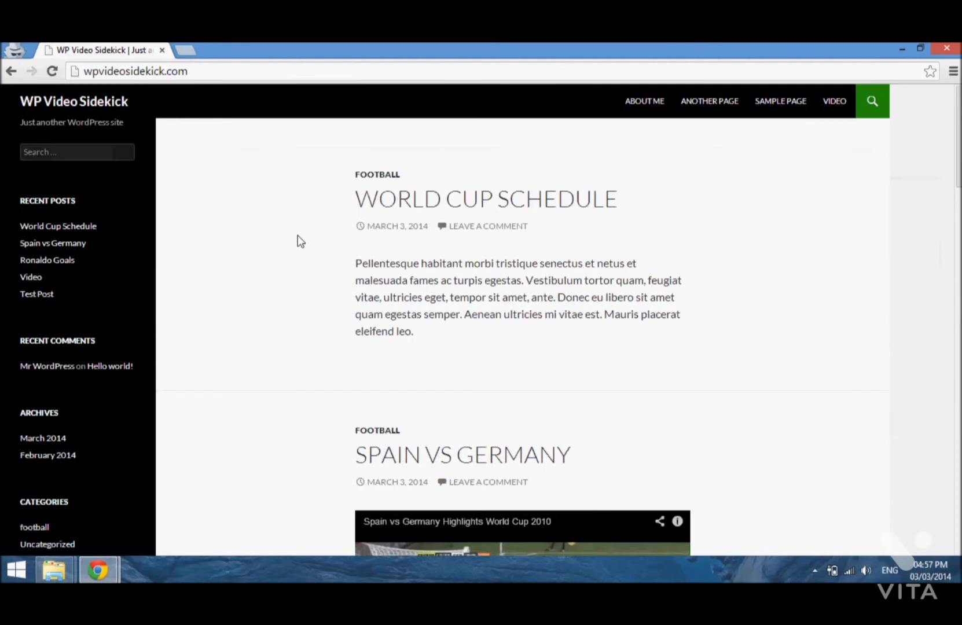
Reload the live site and check the new top navigation items and dropdowns
click(53, 71)
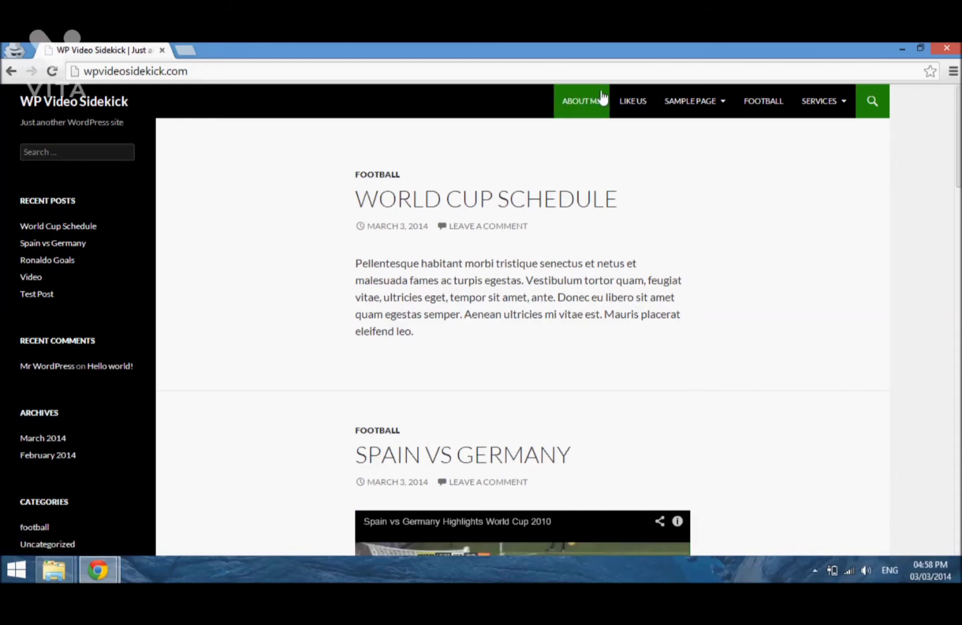
mouse_move(700, 110)
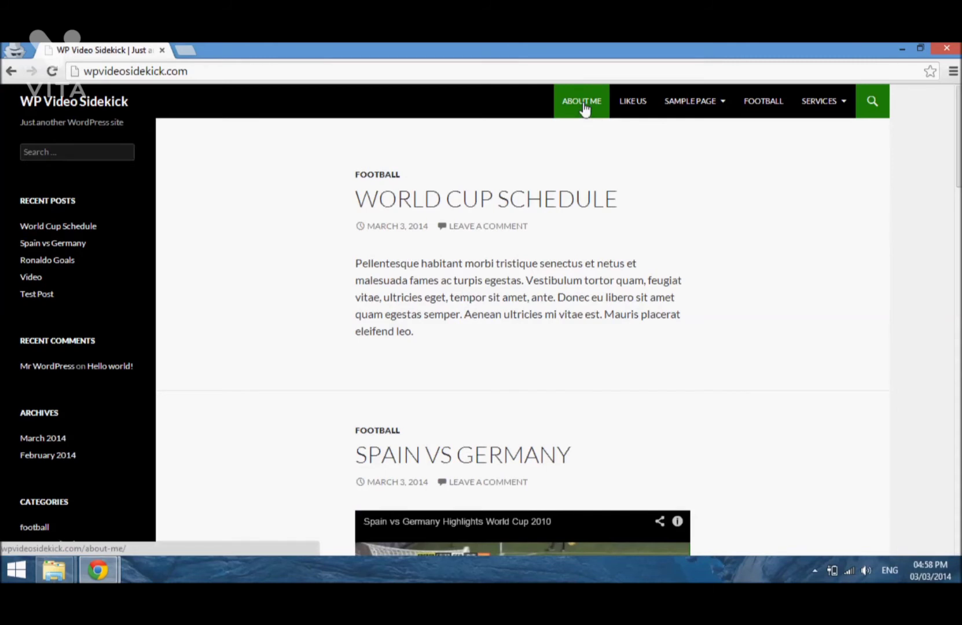
Open Like Us in a new tab to check the Facebook page, then return to the site
right_click(636, 108)
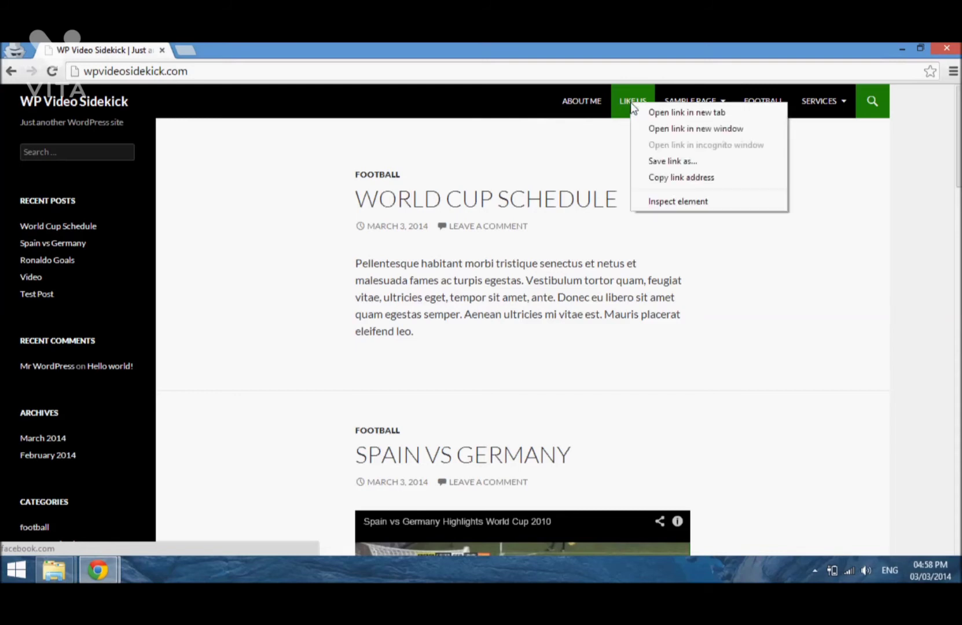
click(674, 114)
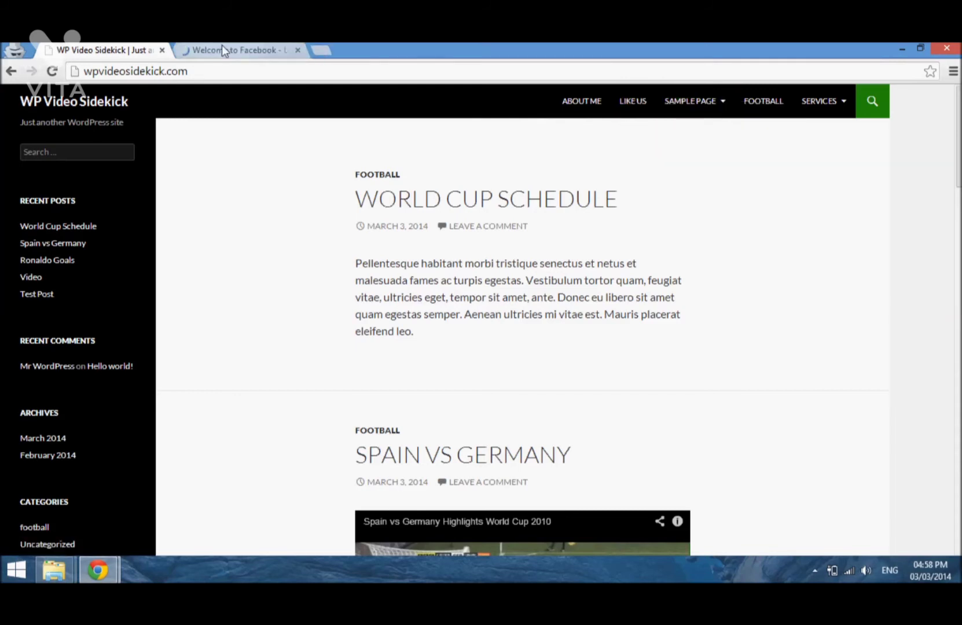
click(222, 46)
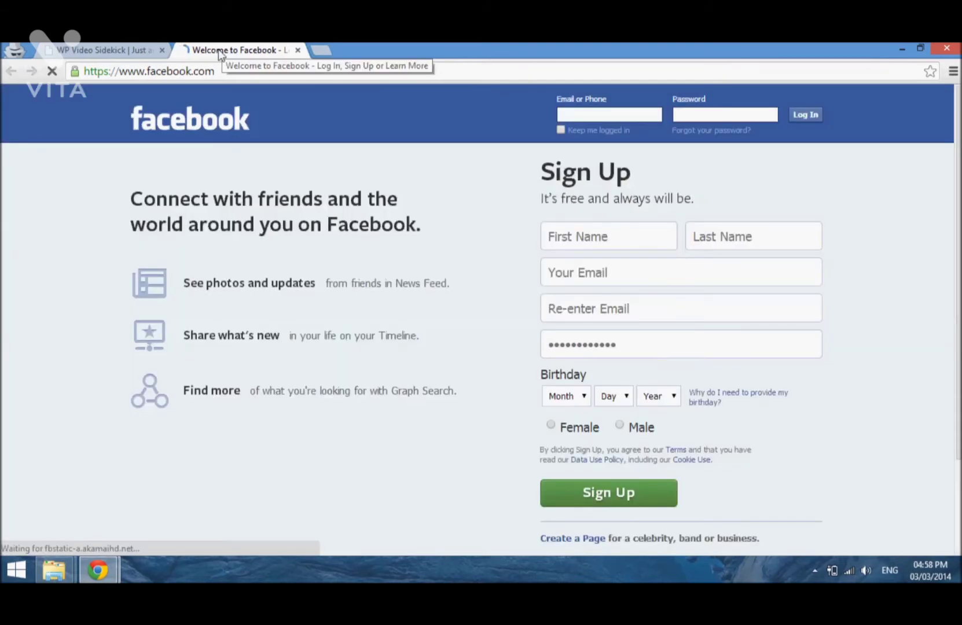
click(113, 45)
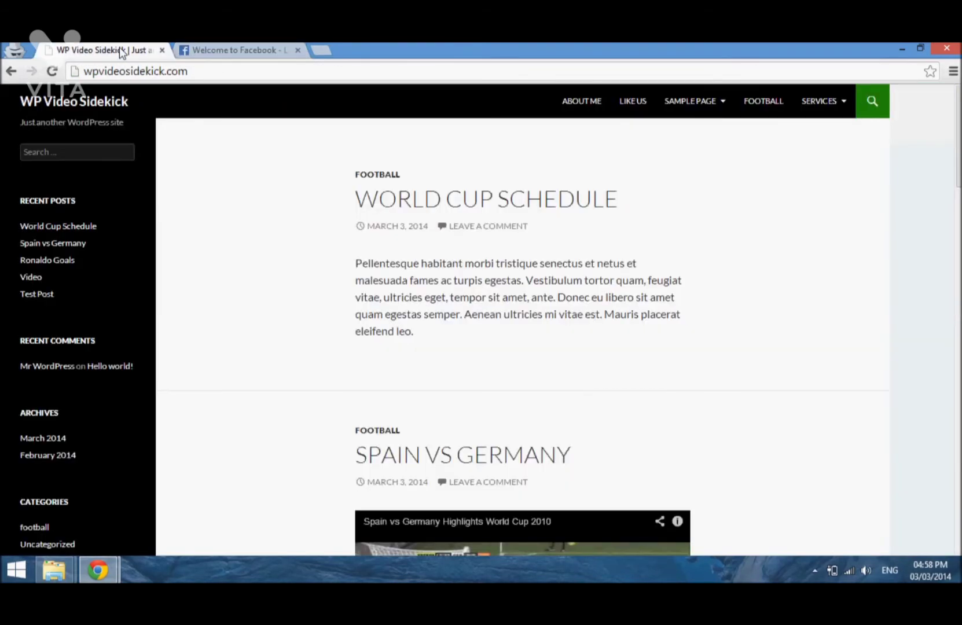
Open the Football category page and scroll through its posts
mouse_move(681, 103)
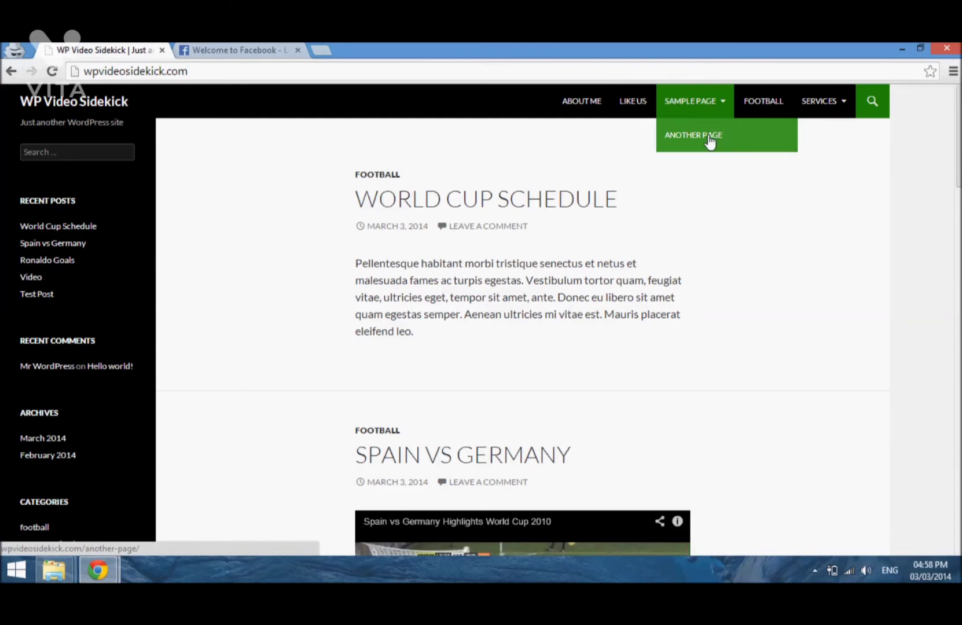
click(767, 102)
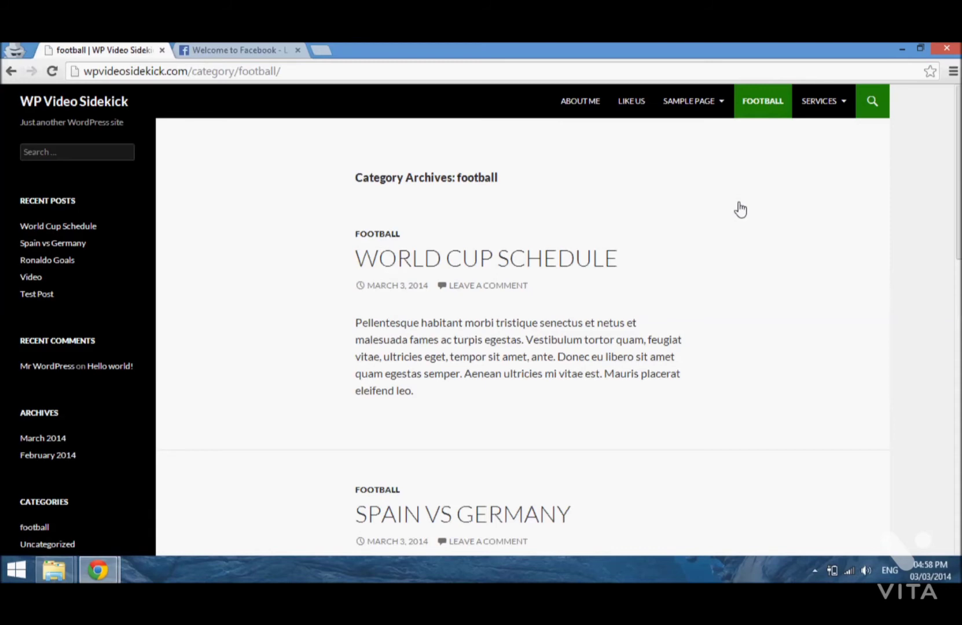
scroll(740, 208, down, 3)
scroll(737, 208, down, 4)
scroll(737, 208, down, 7)
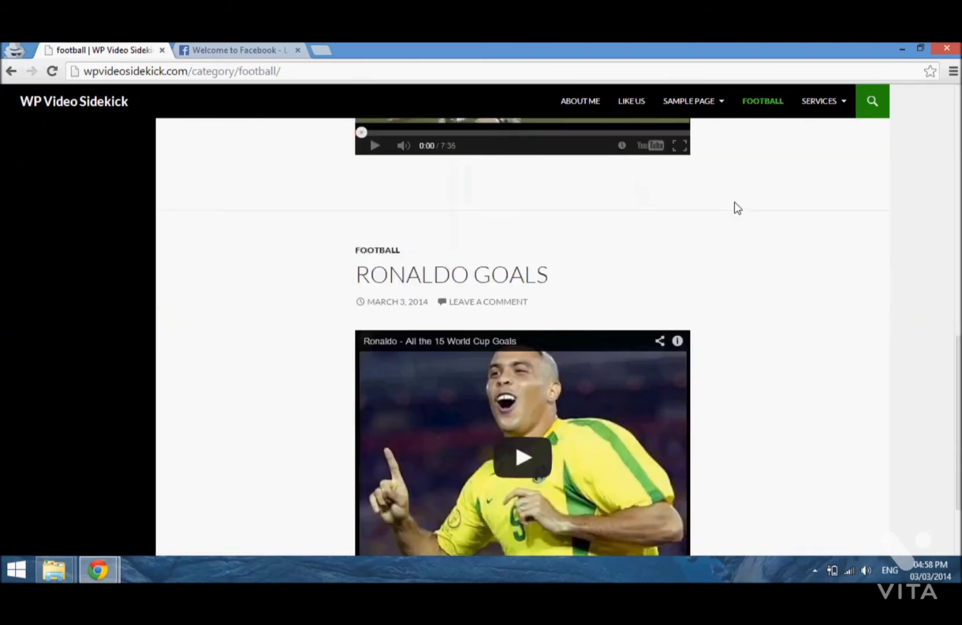
scroll(737, 209, up, 7)
scroll(737, 208, up, 7)
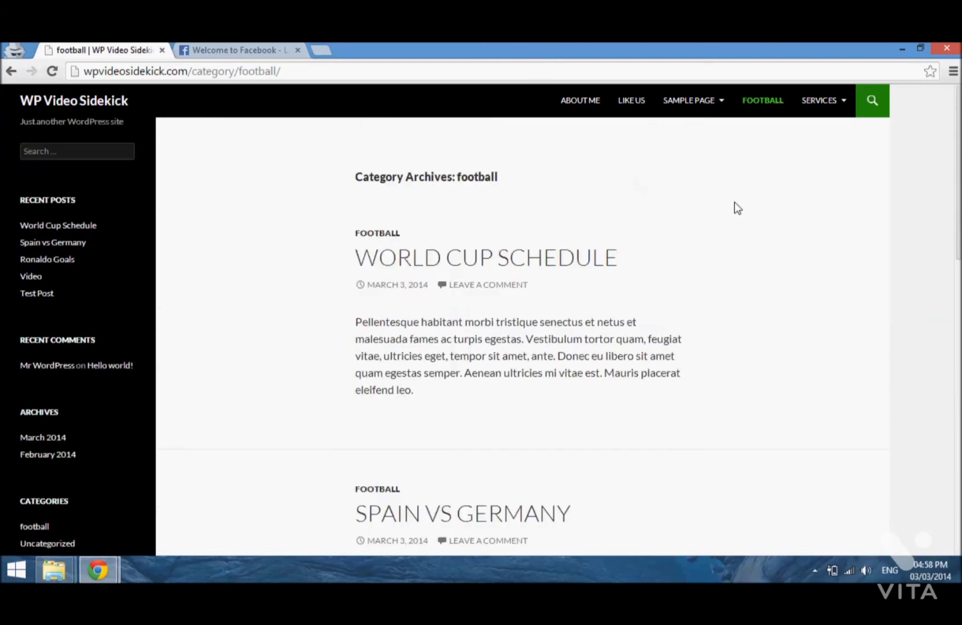
Open the Video page from the Services dropdown menu
mouse_move(813, 111)
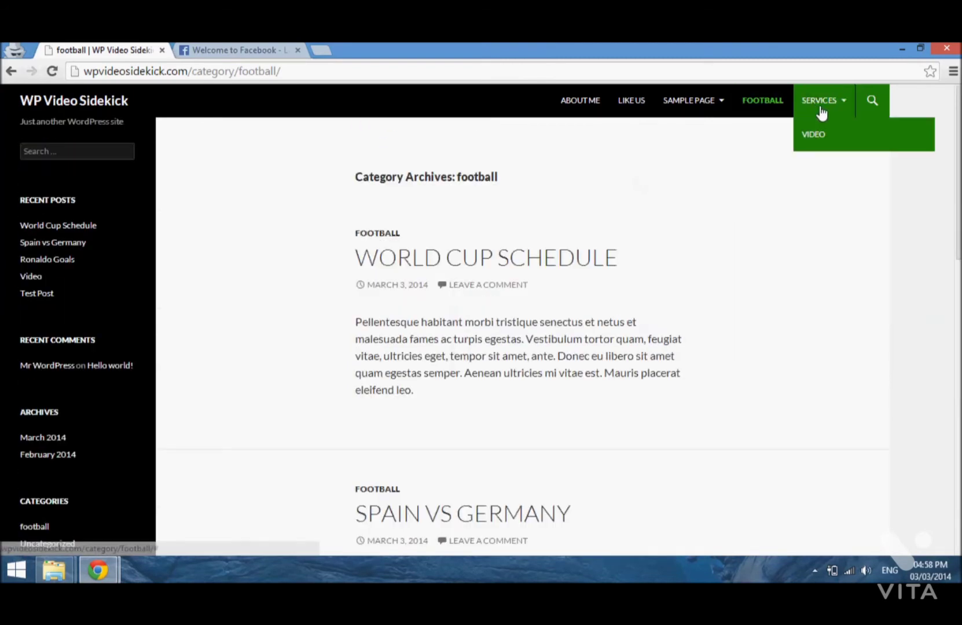
click(814, 102)
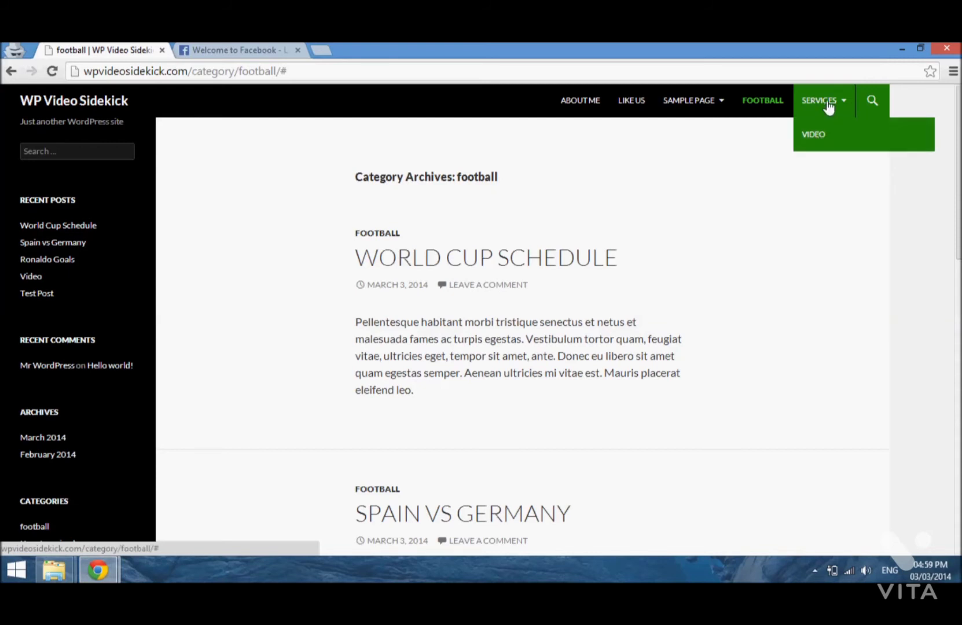
click(819, 145)
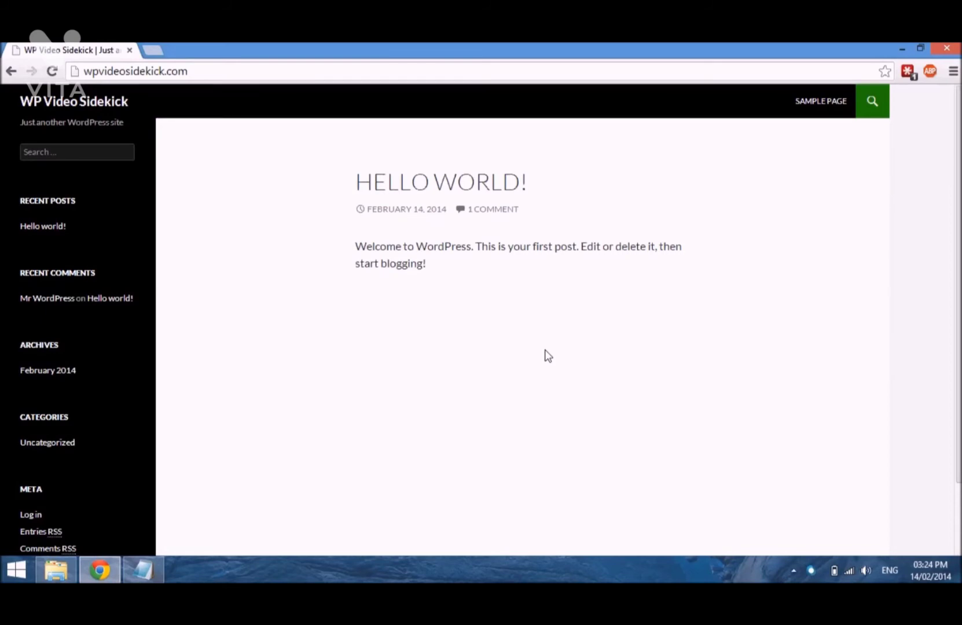
Go to the site's /wp-admin address to reach the login page
click(418, 77)
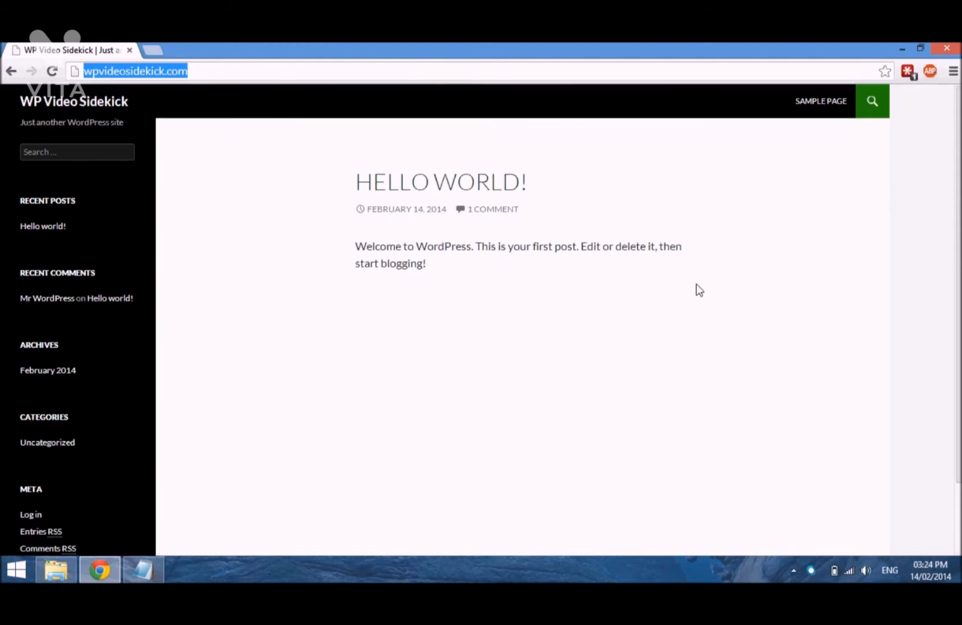
click(213, 77)
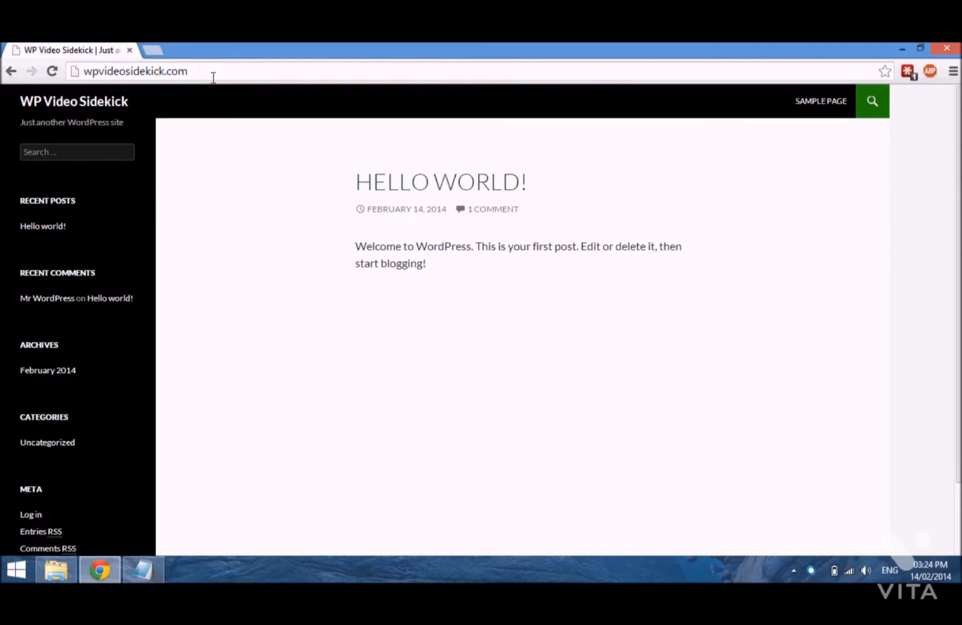
text(/)
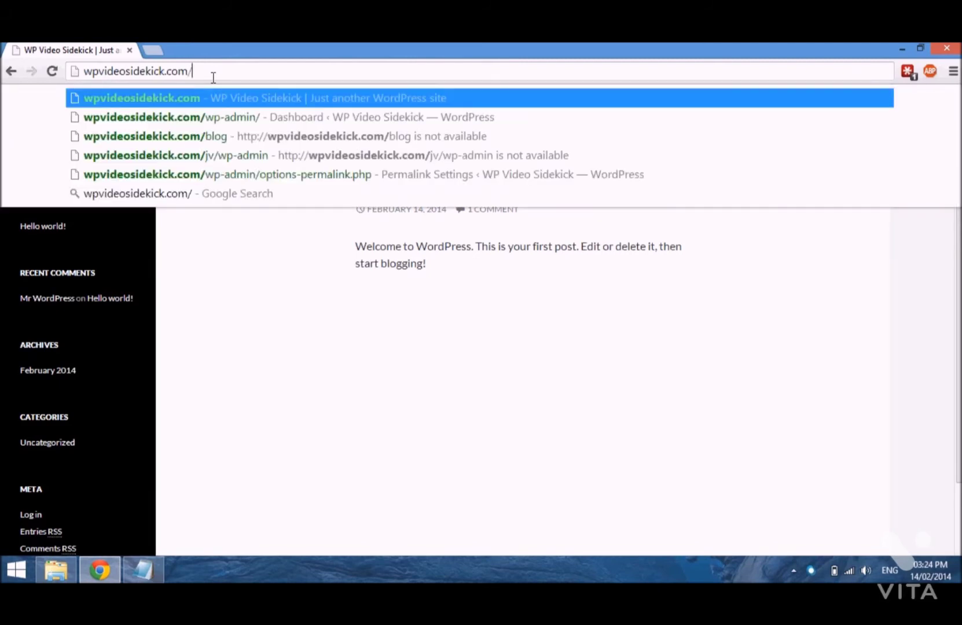
text(wp)
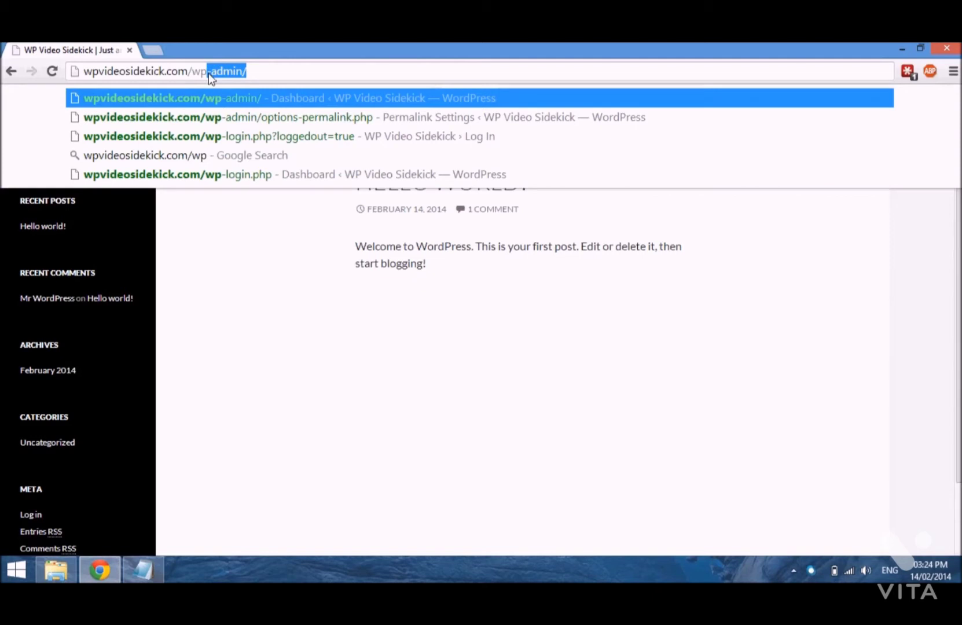
click(269, 78)
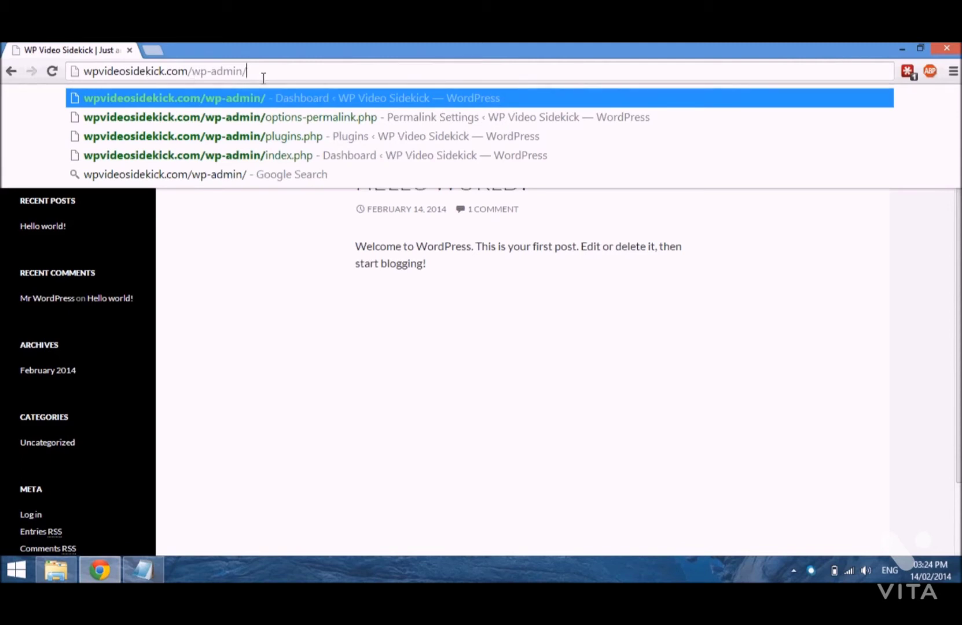
key(Return)
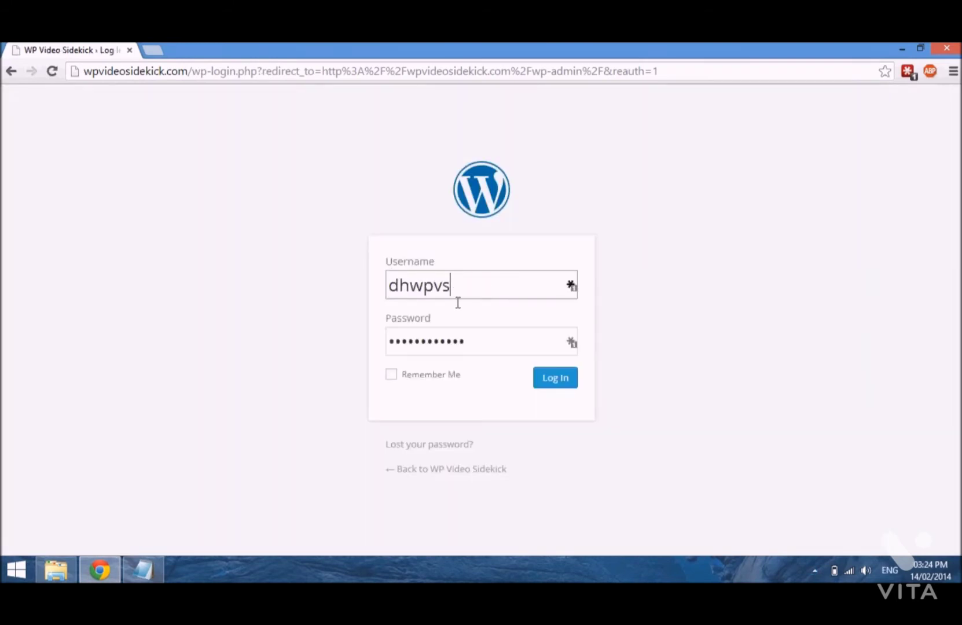
Log in with the account's username and password
drag(464, 293, 386, 290)
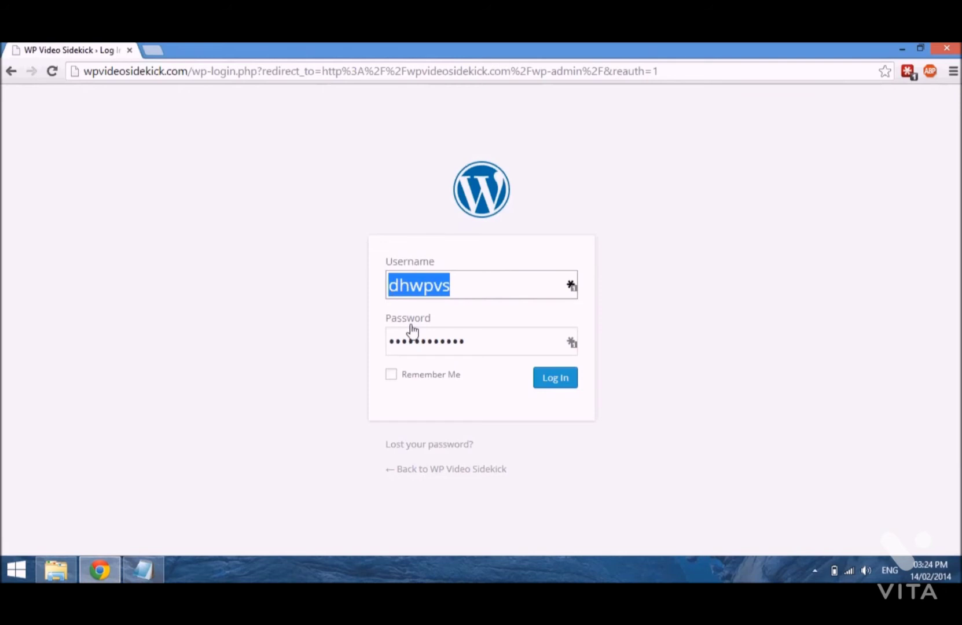
click(476, 349)
drag(476, 349, 385, 346)
click(391, 349)
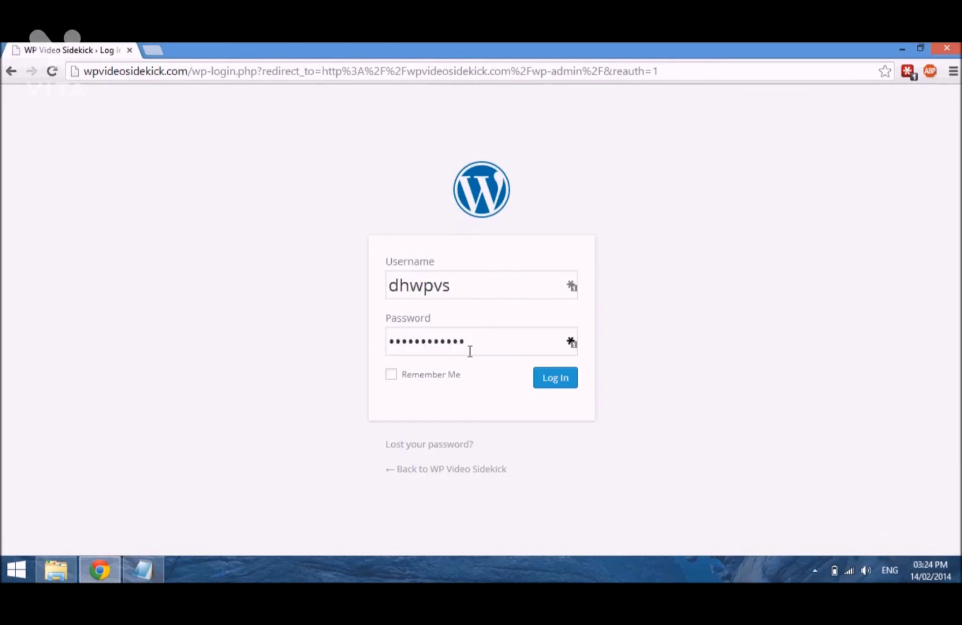
click(555, 379)
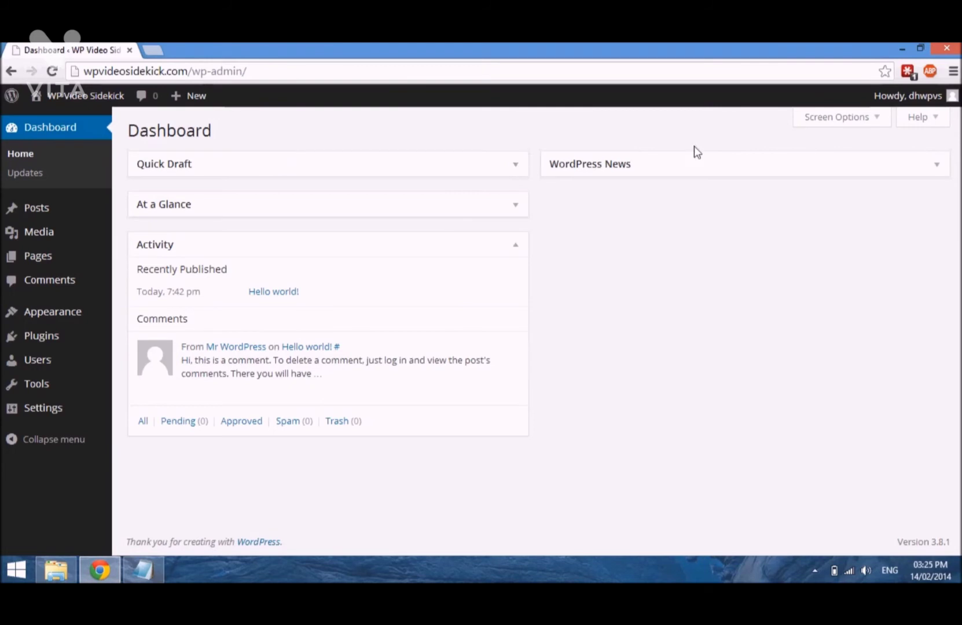
Expand and then collapse the WordPress News, At a Glance, Quick Draft and Activity boxes
click(938, 166)
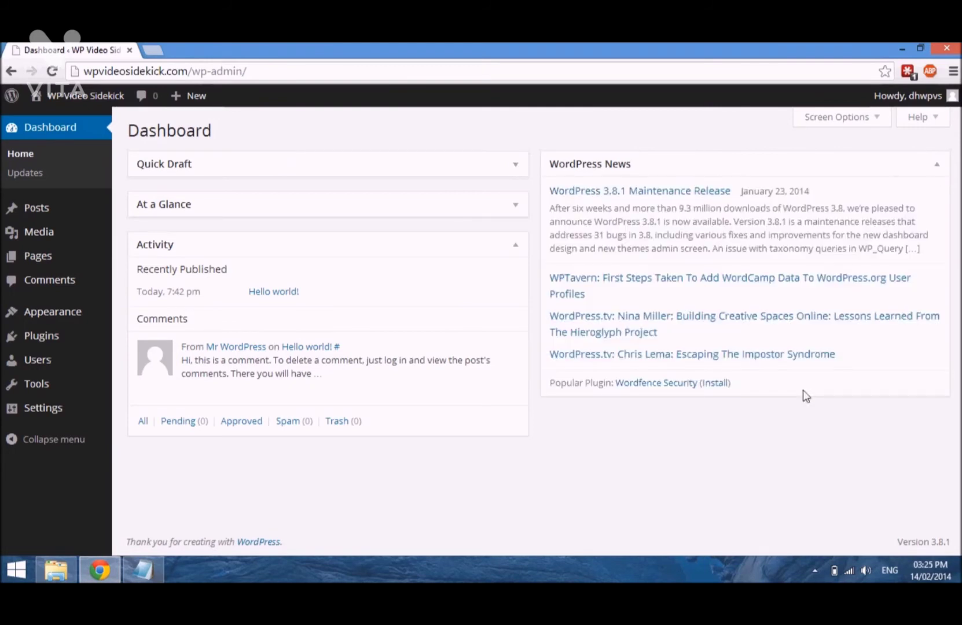
click(523, 213)
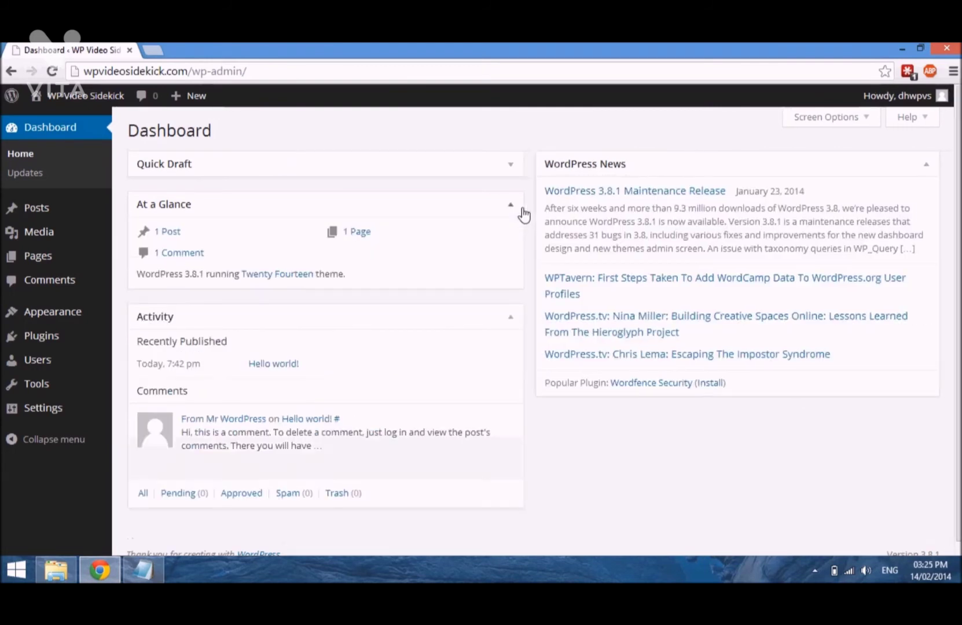
click(514, 169)
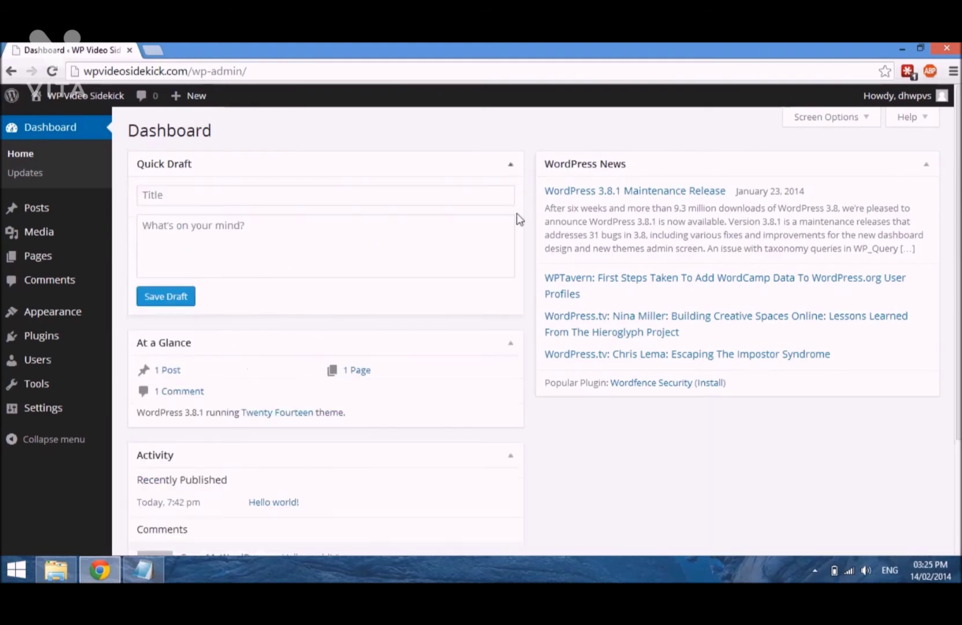
click(516, 172)
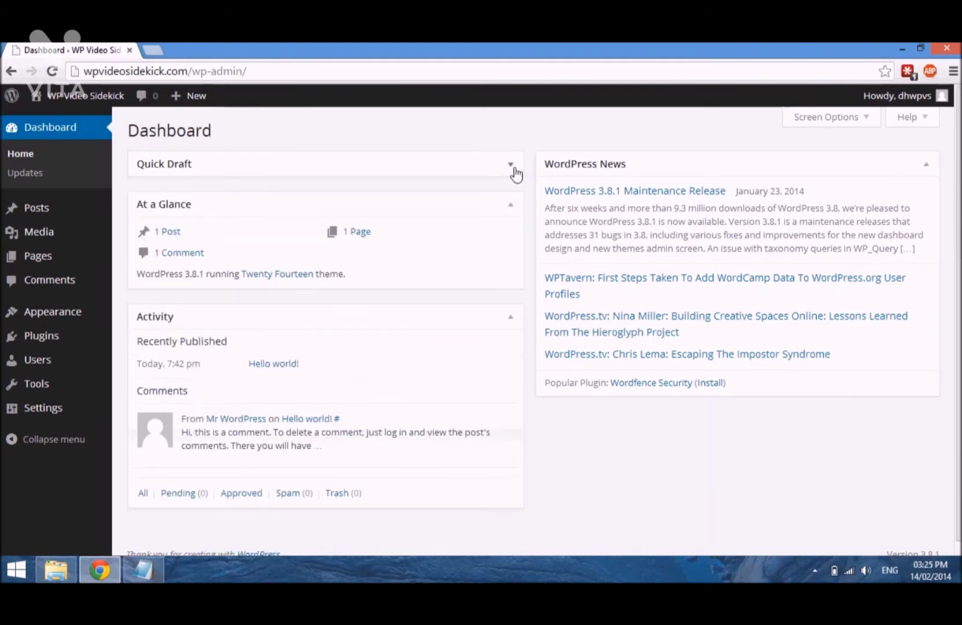
click(516, 212)
click(516, 245)
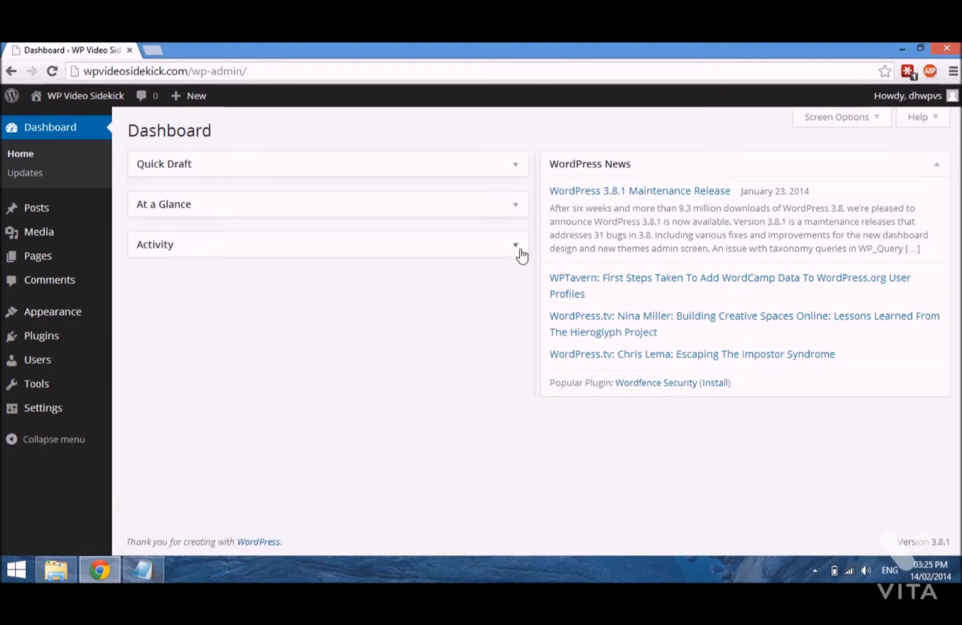
click(938, 165)
Move Quick Draft into the right column, leaving WordPress News on the right too
drag(759, 178, 376, 245)
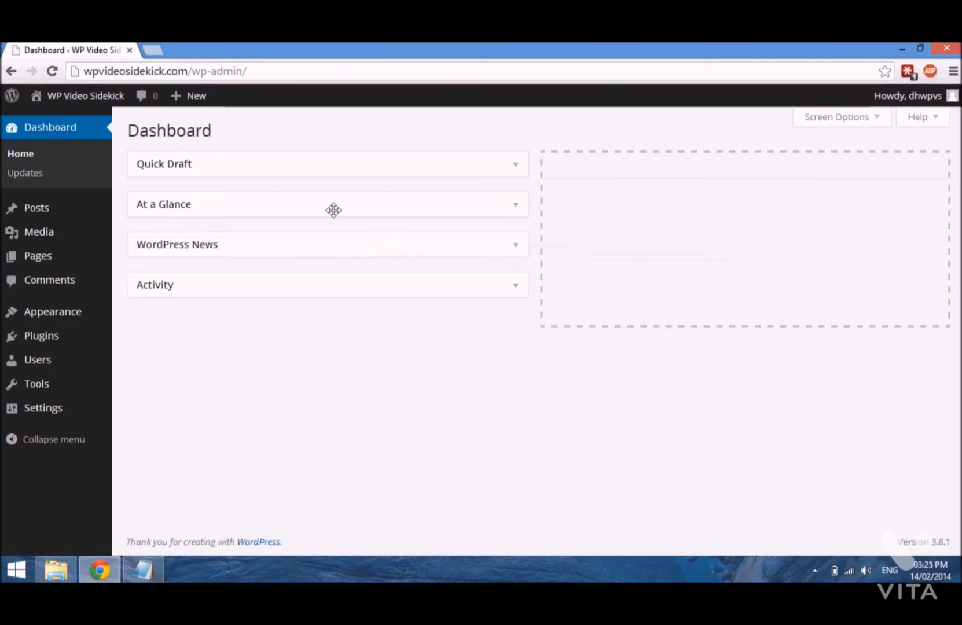
drag(204, 173, 668, 178)
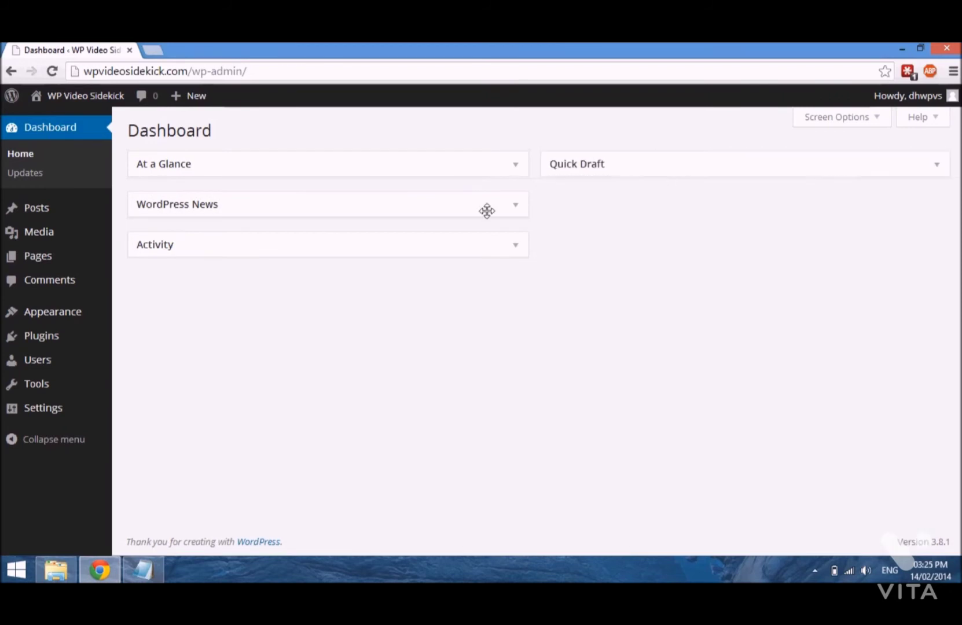
drag(485, 215, 823, 218)
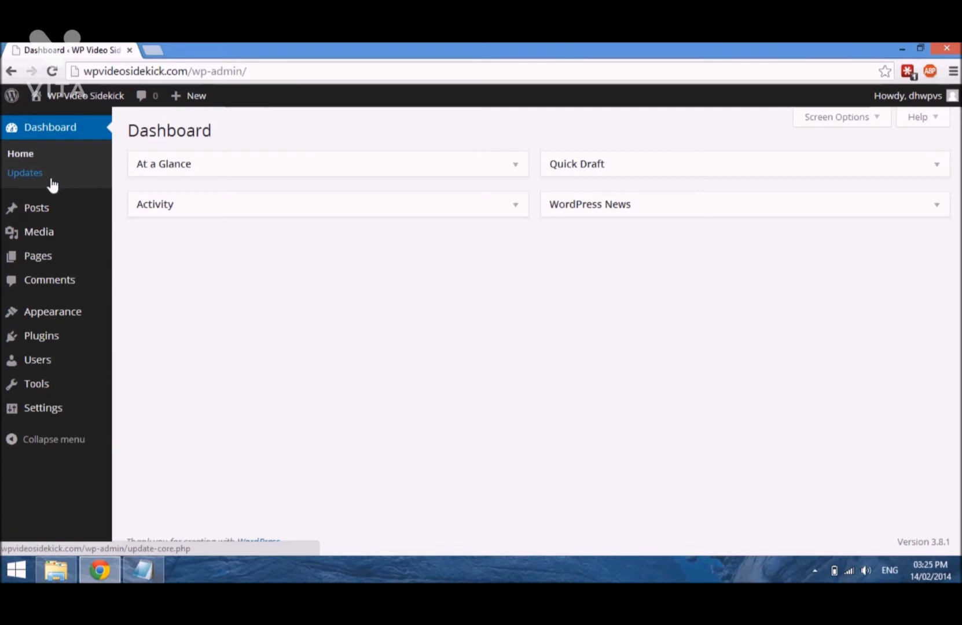
Review the Updates page, then list all posts, showing only 'Hello world!'
click(31, 175)
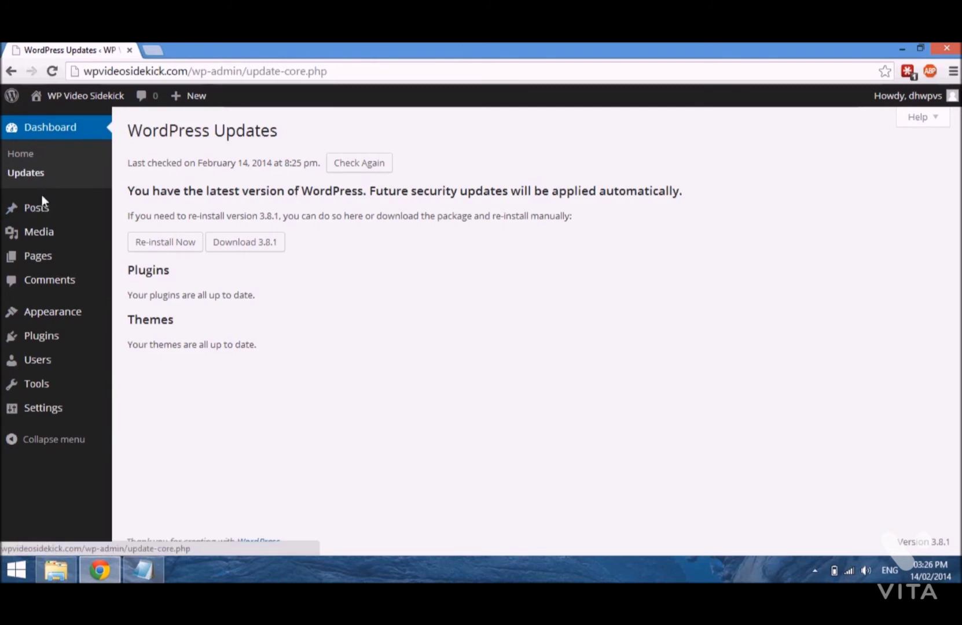
mouse_move(46, 218)
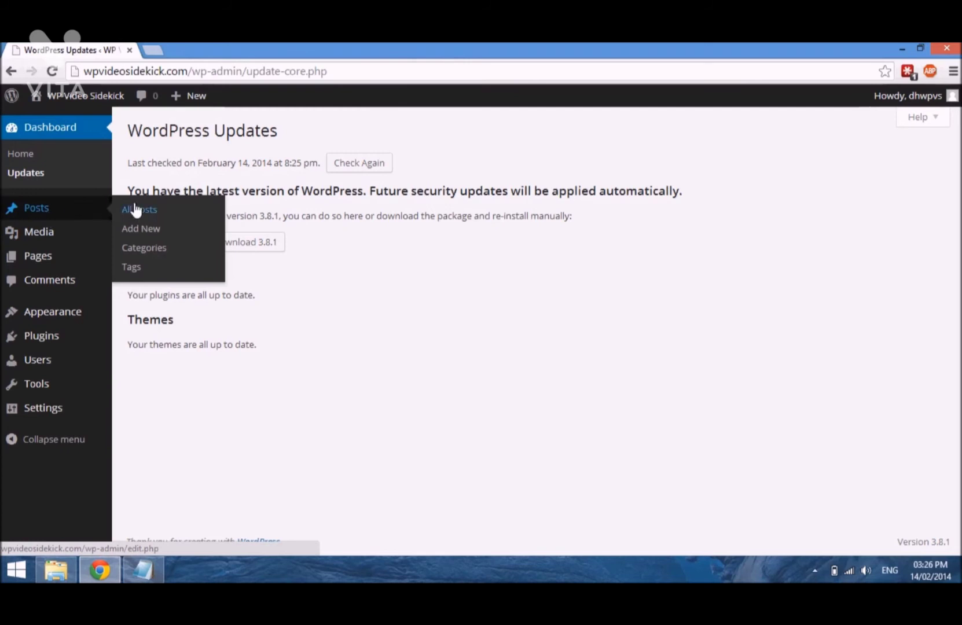
click(61, 212)
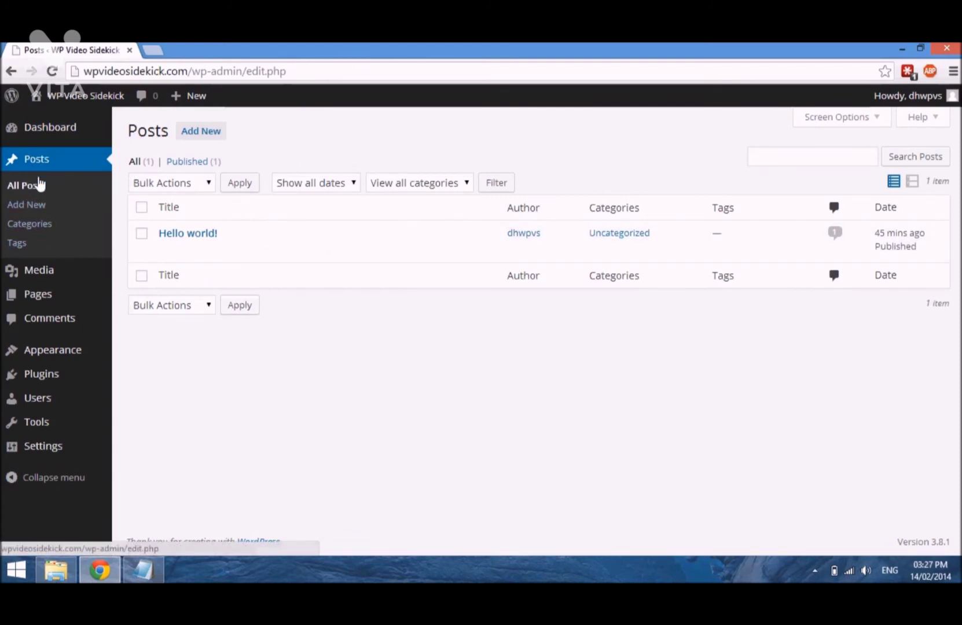
Go from the dashboard to Settings > Permalinks, still set to Default (?p=123)
click(47, 133)
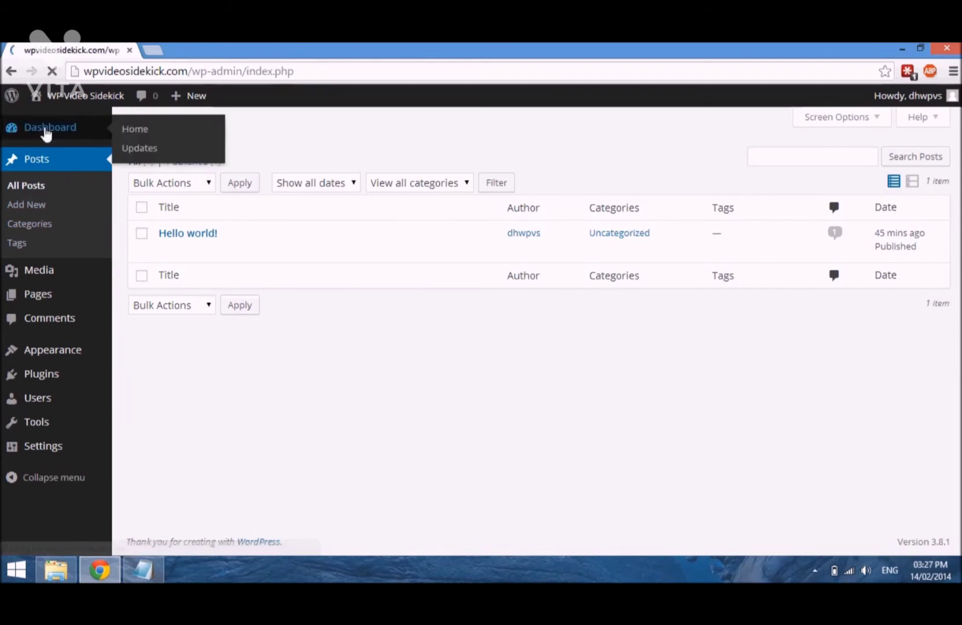
mouse_move(47, 413)
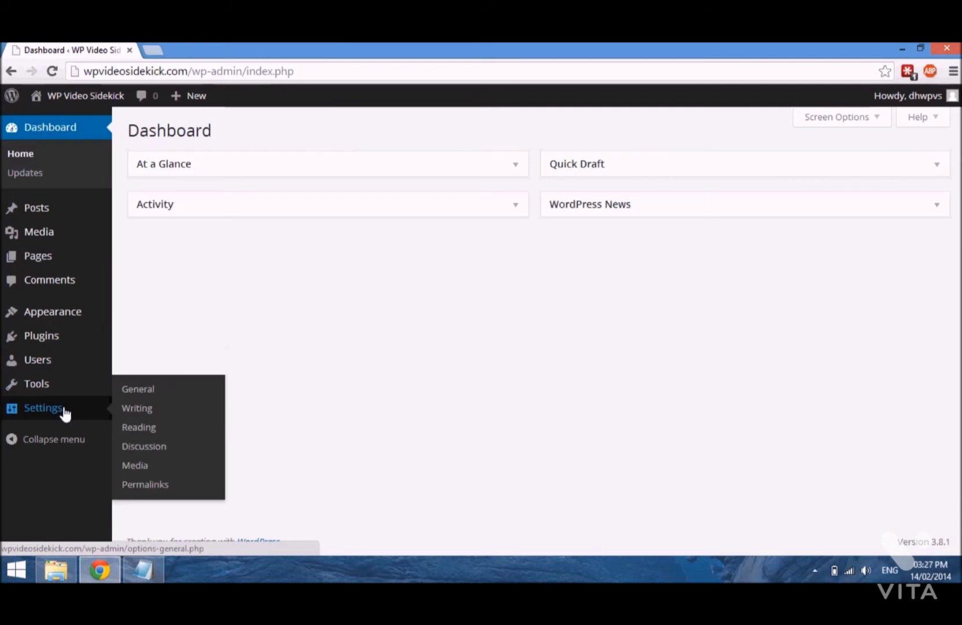
click(140, 491)
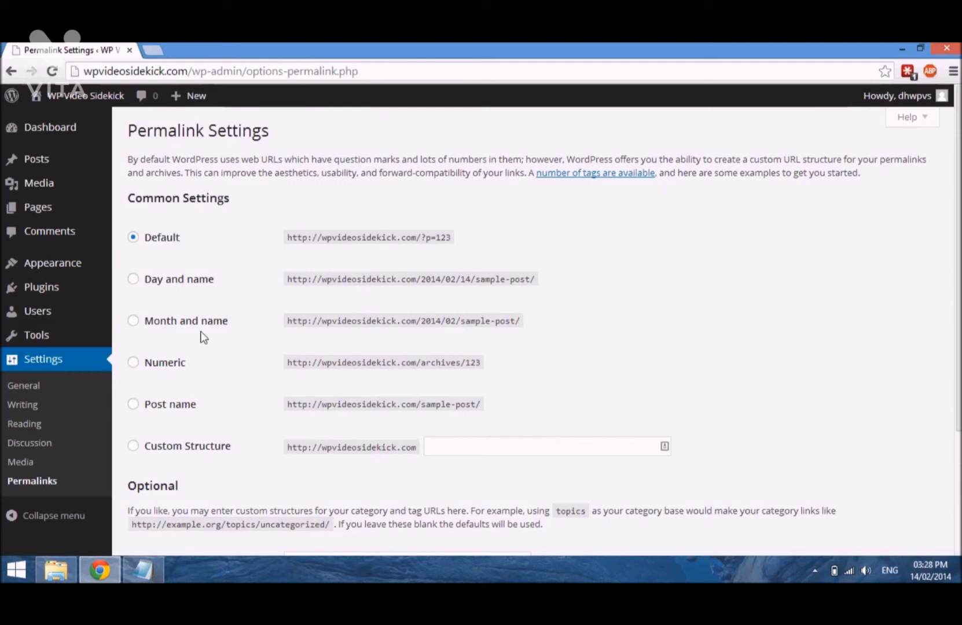
Open the Sample Page from All Pages in a new browser tab at ?page_id=2
mouse_move(53, 207)
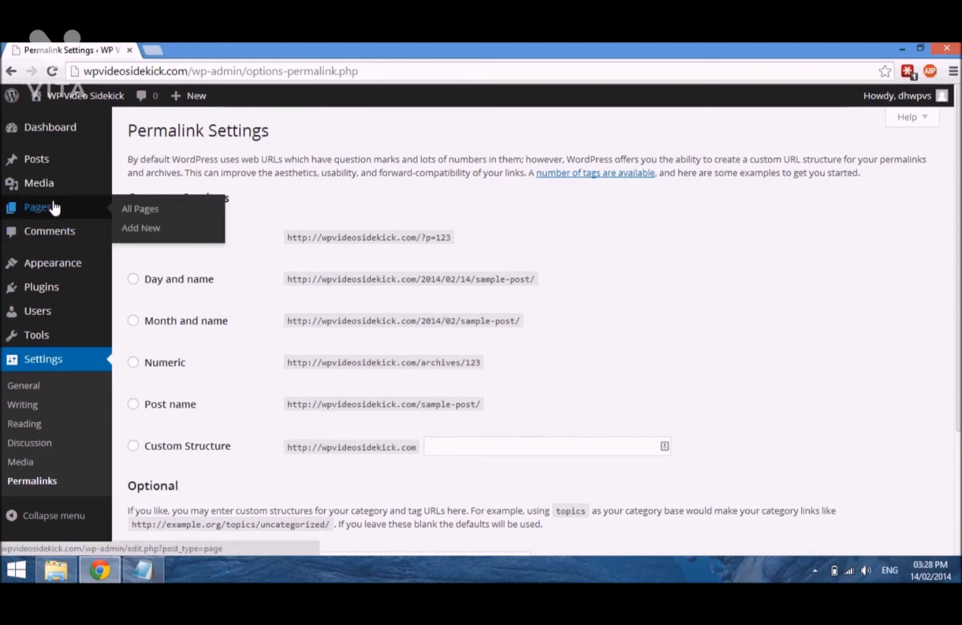
click(129, 208)
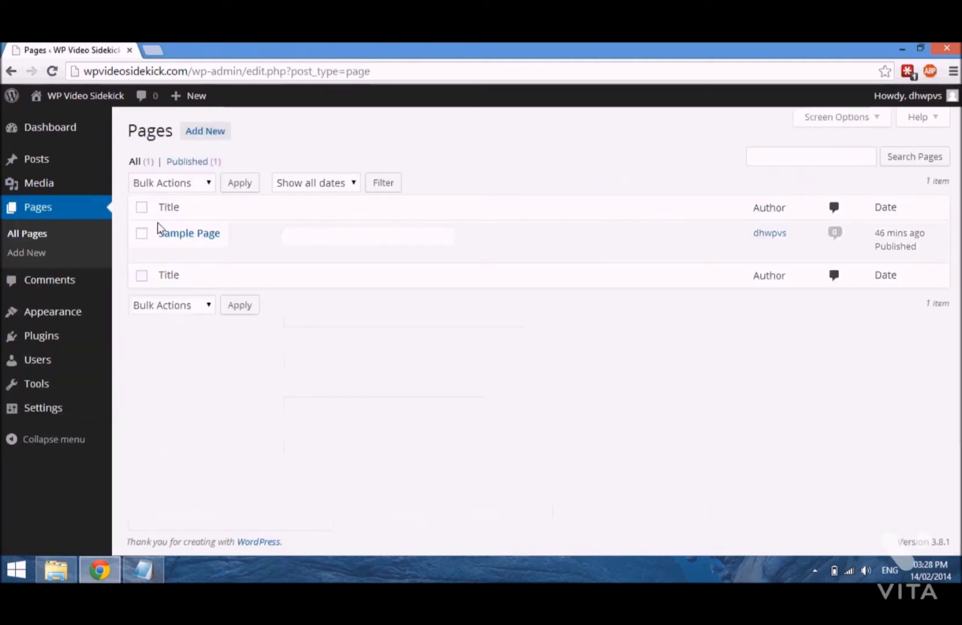
mouse_move(201, 238)
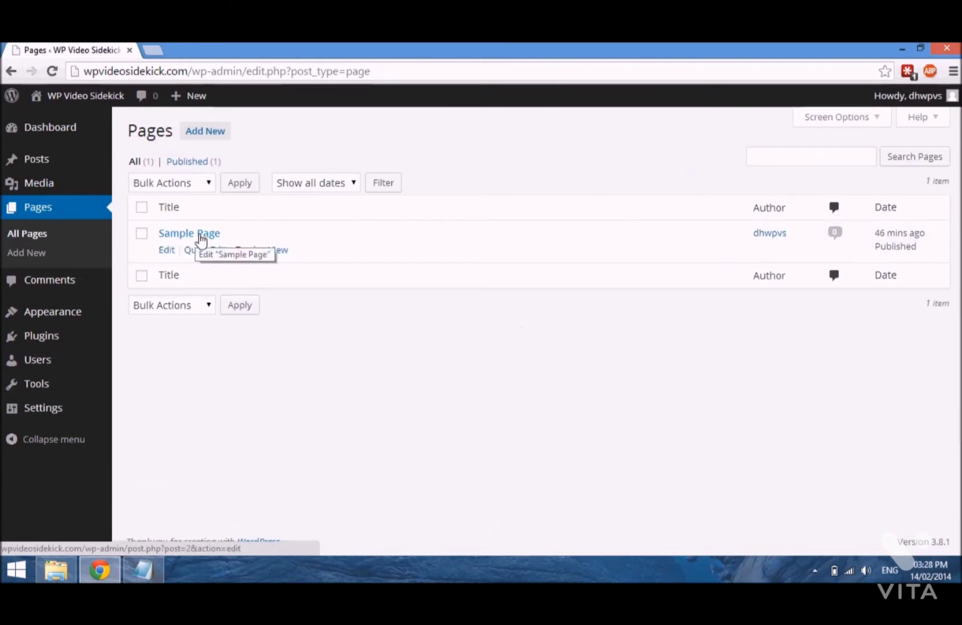
right_click(287, 255)
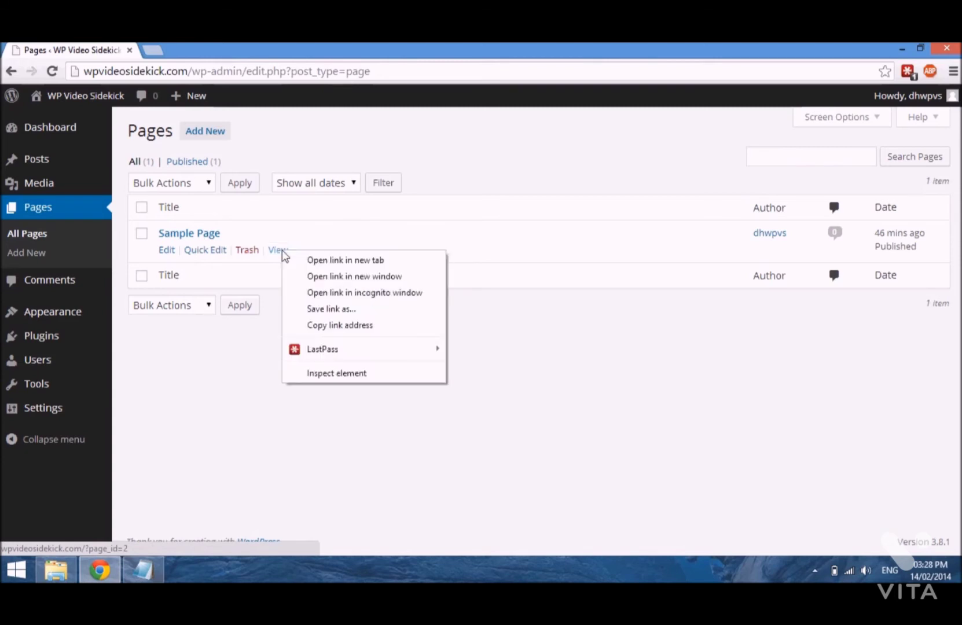
click(316, 260)
click(219, 46)
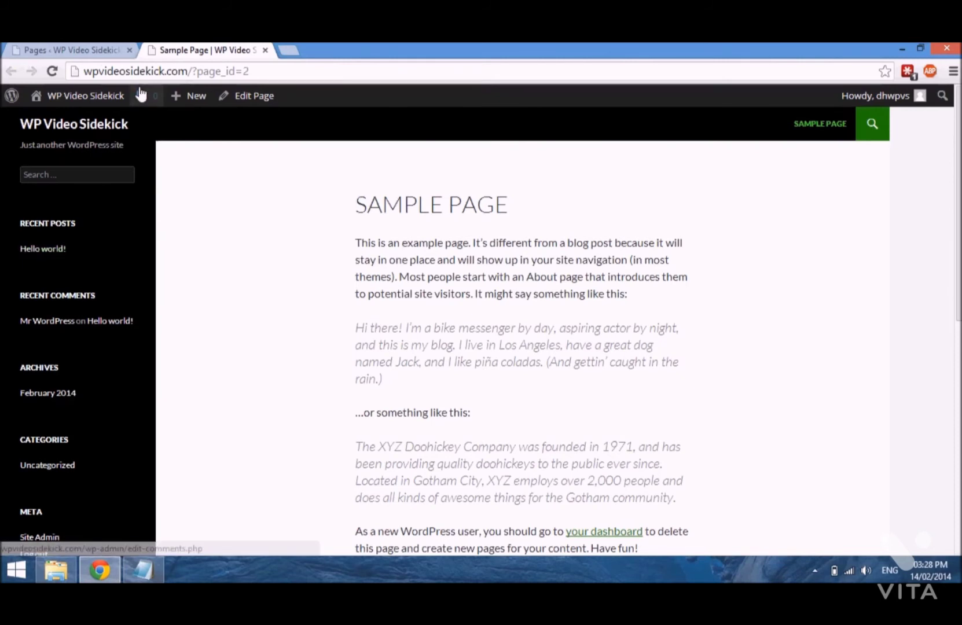
Change the permalink structure to Post name (/%postname%/) and save the setting
click(97, 50)
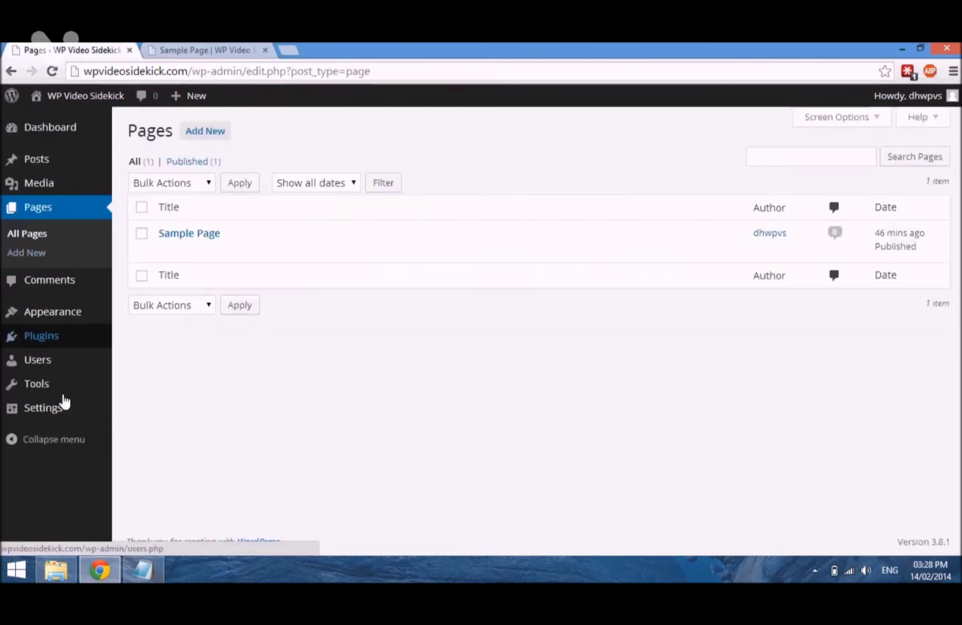
mouse_move(41, 422)
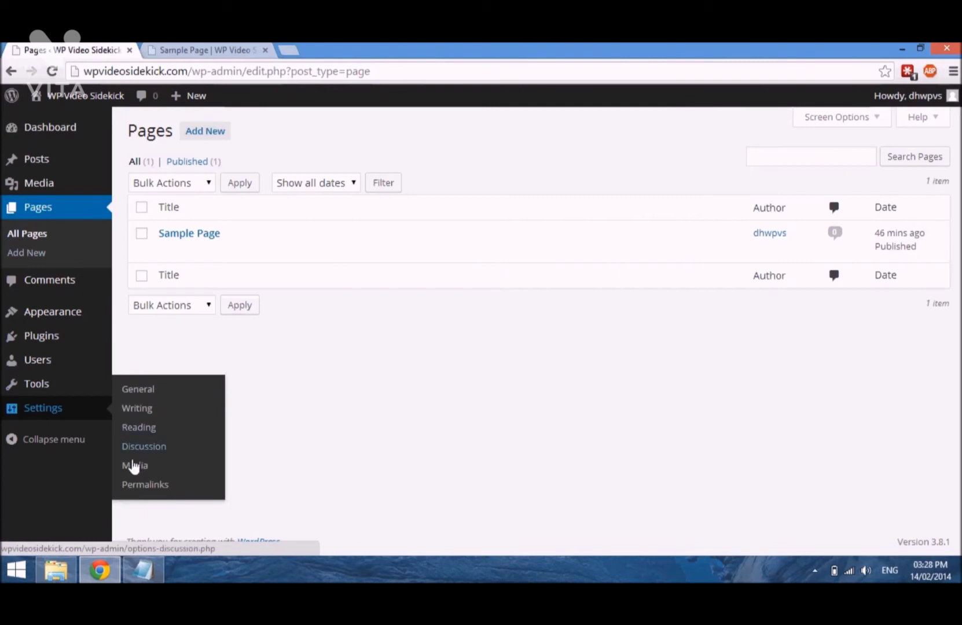
click(140, 486)
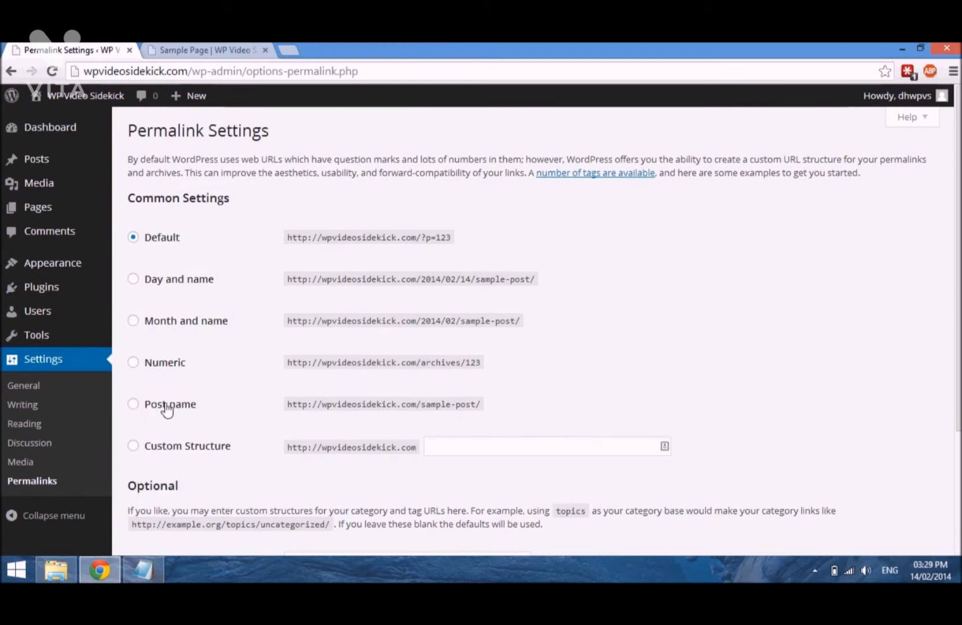
click(134, 406)
scroll(478, 442, down, 3)
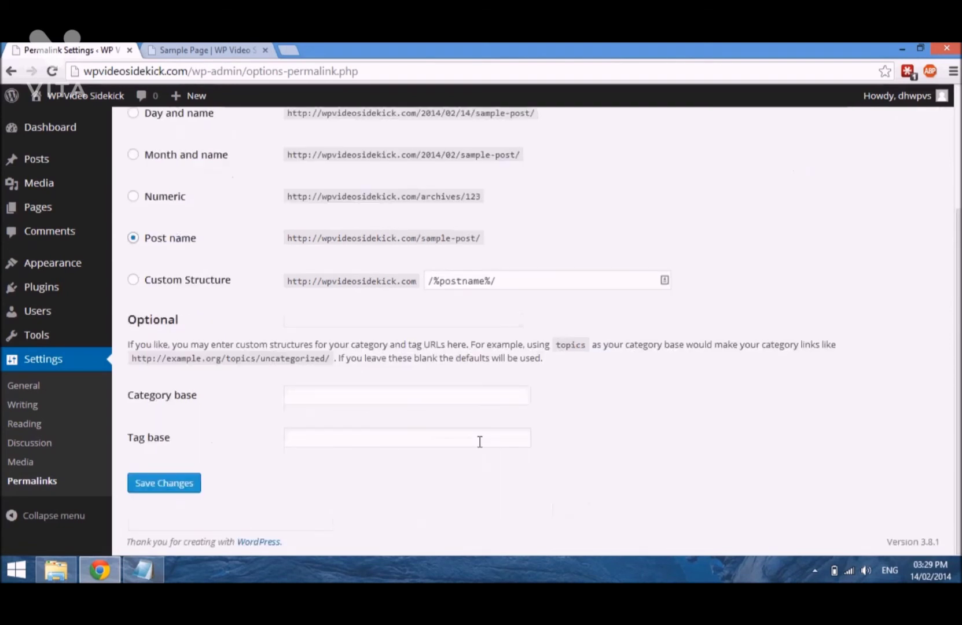
click(192, 490)
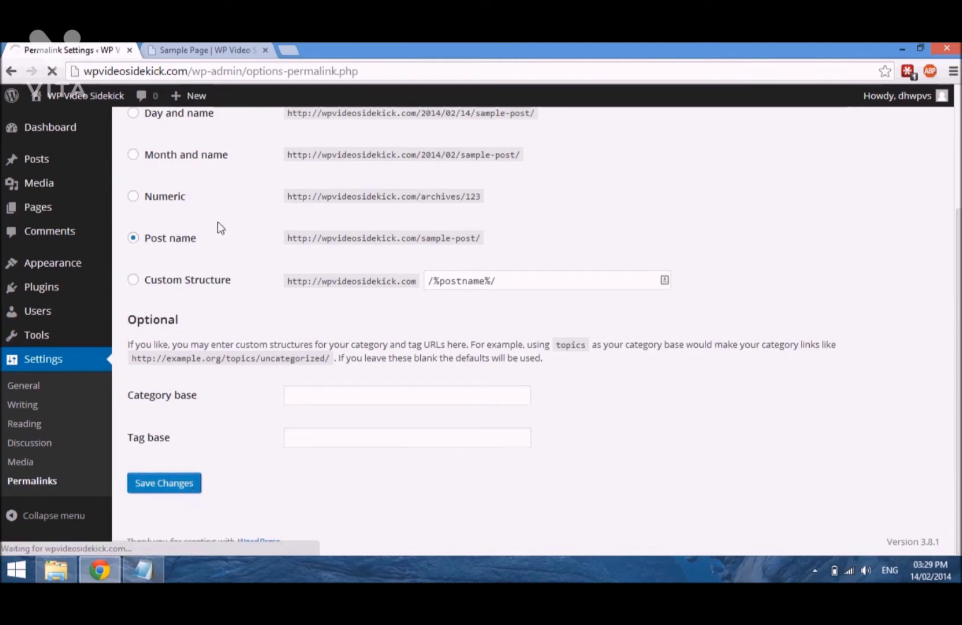
click(220, 51)
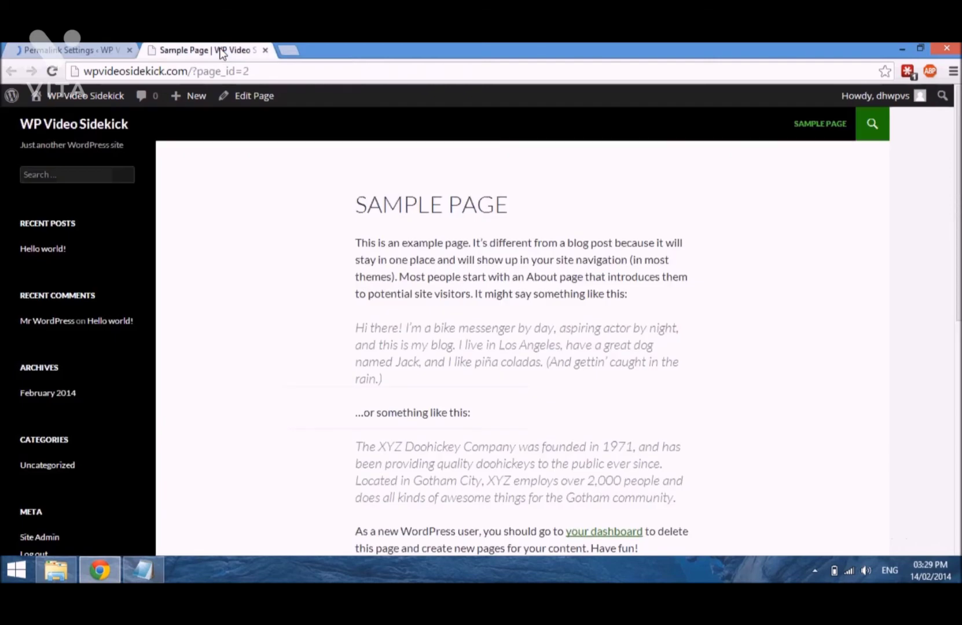
Reload the Sample Page so it loads at /sample-page/, then scroll through it
click(53, 73)
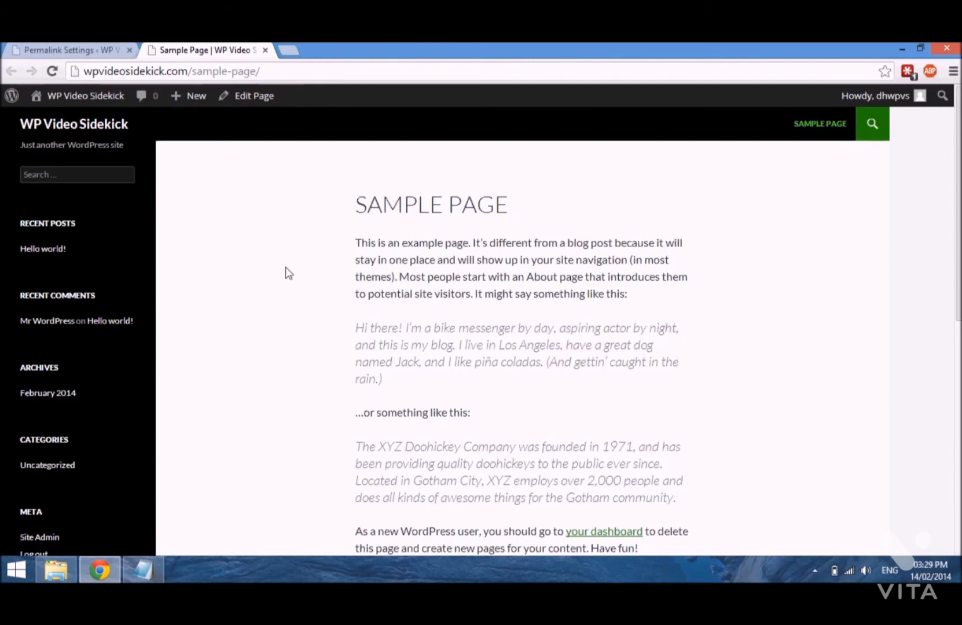
scroll(160, 390, down, 8)
scroll(159, 393, up, 8)
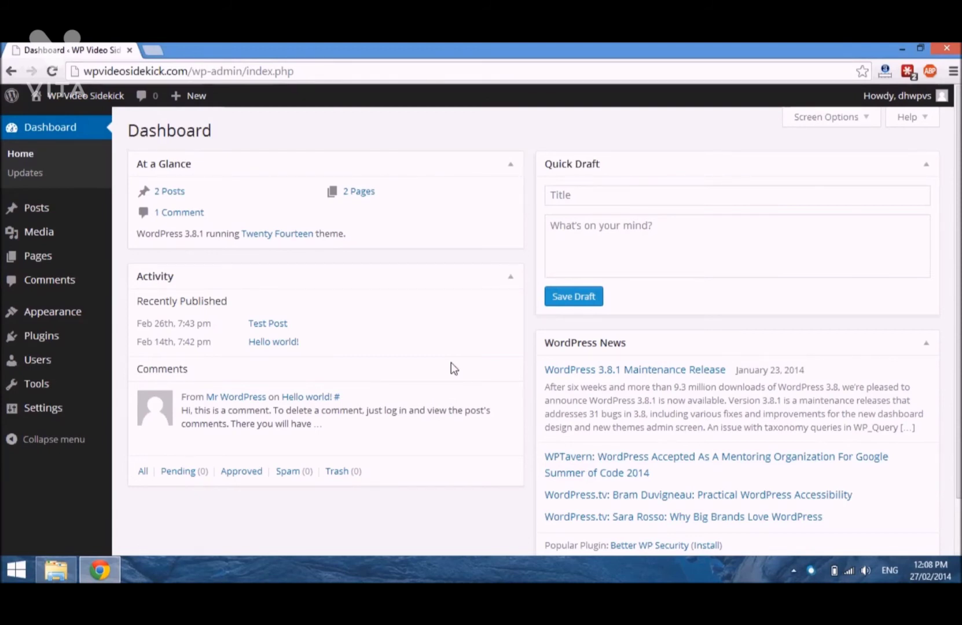
Open the About Me page in the editor from the All Pages list
mouse_move(54, 233)
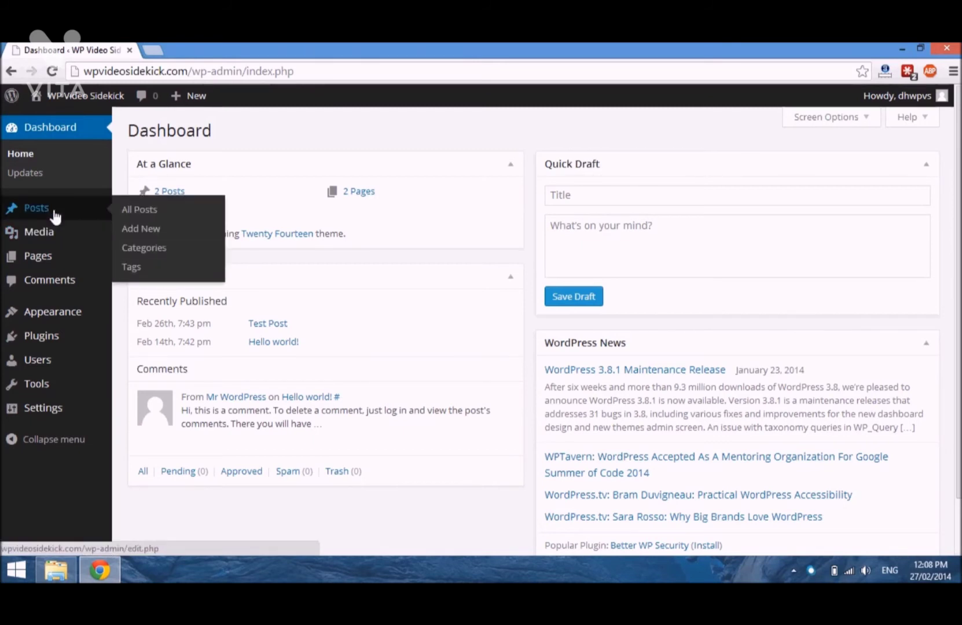
mouse_move(51, 262)
click(47, 256)
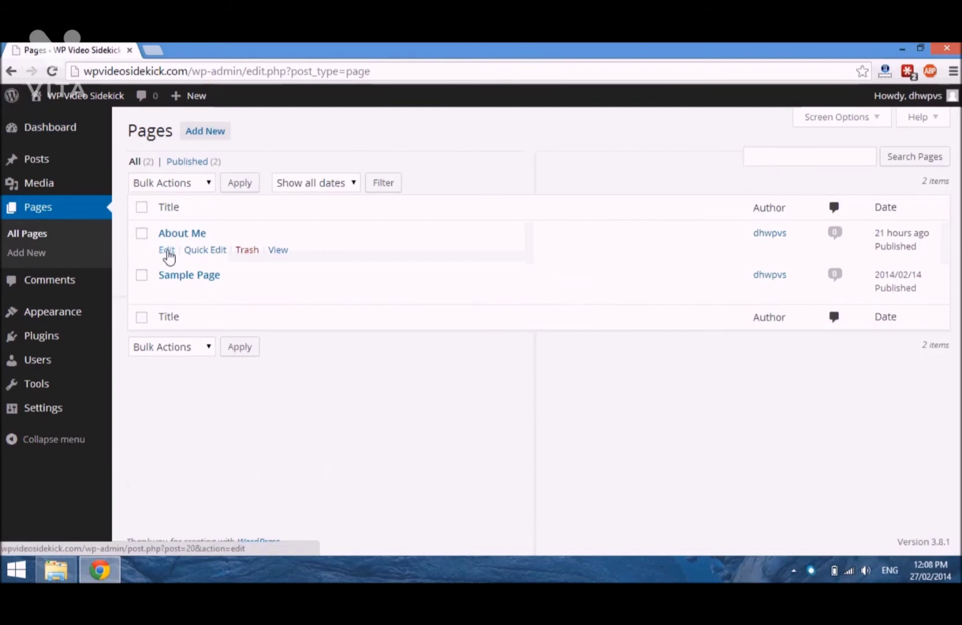
click(168, 253)
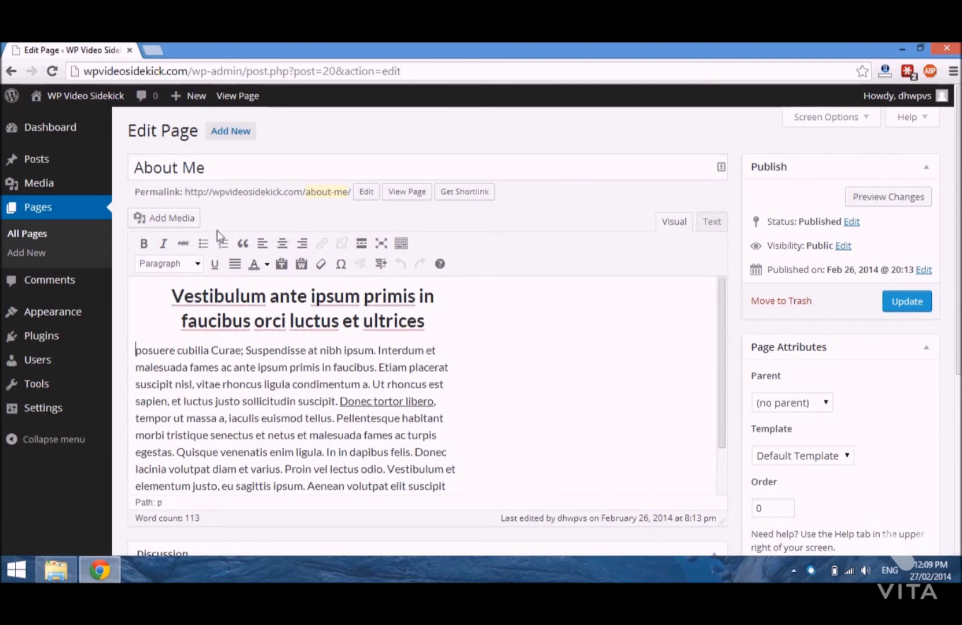
Place the cursor before 'posuere' in the body and open the Add Media window
click(192, 344)
click(143, 358)
click(168, 219)
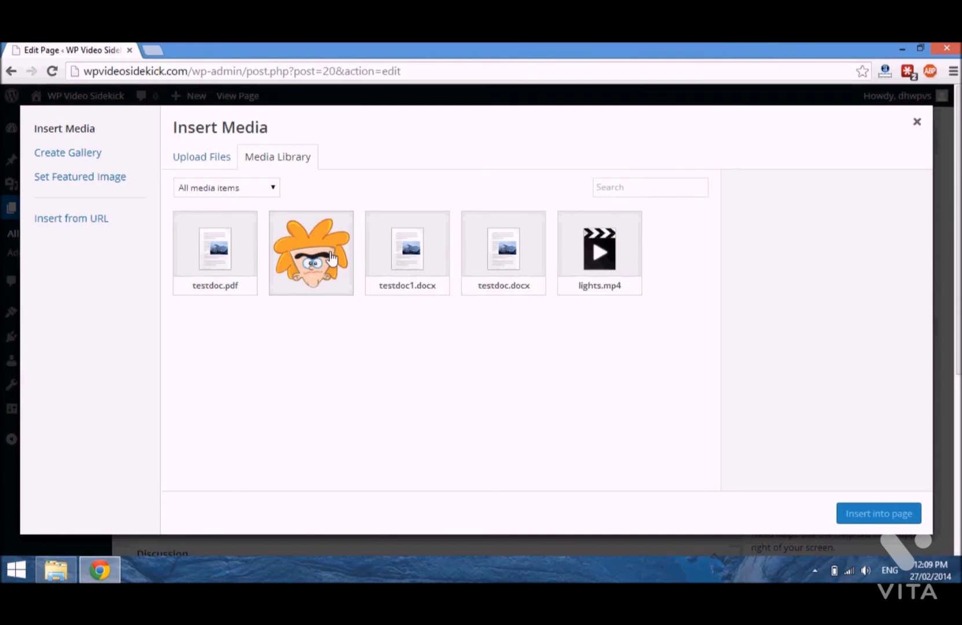
click(81, 227)
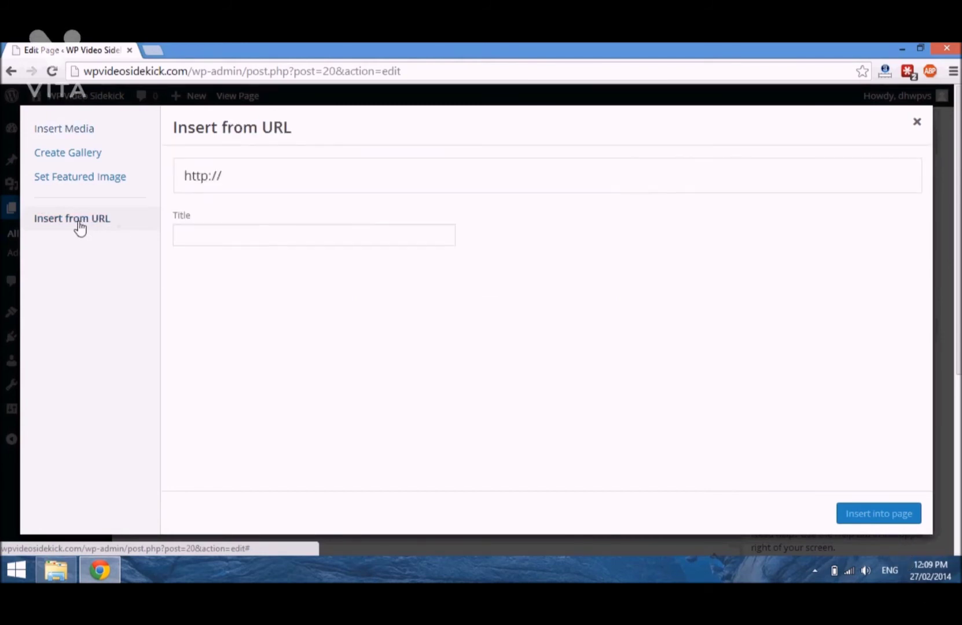
click(263, 183)
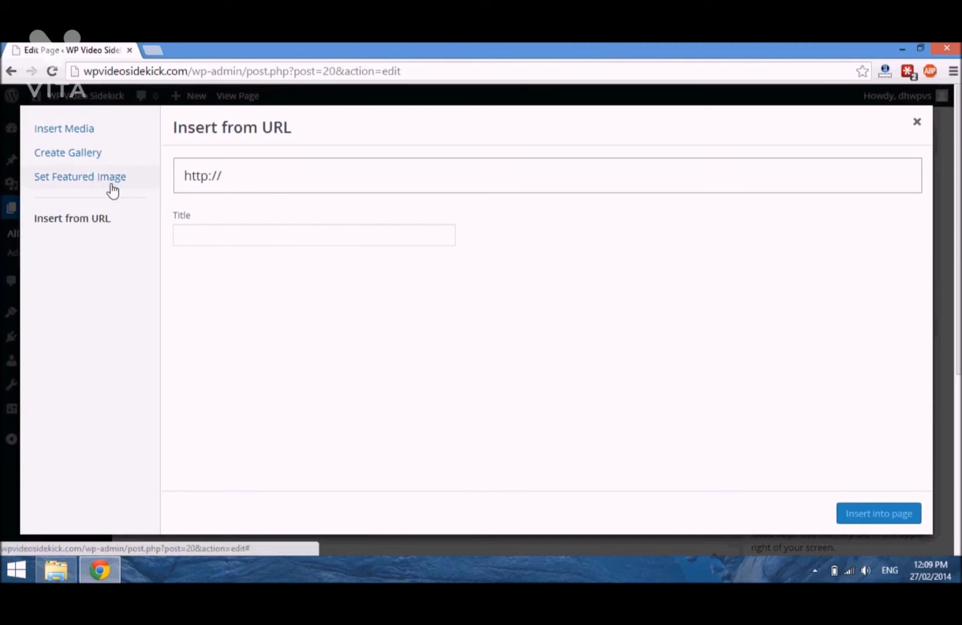
click(89, 131)
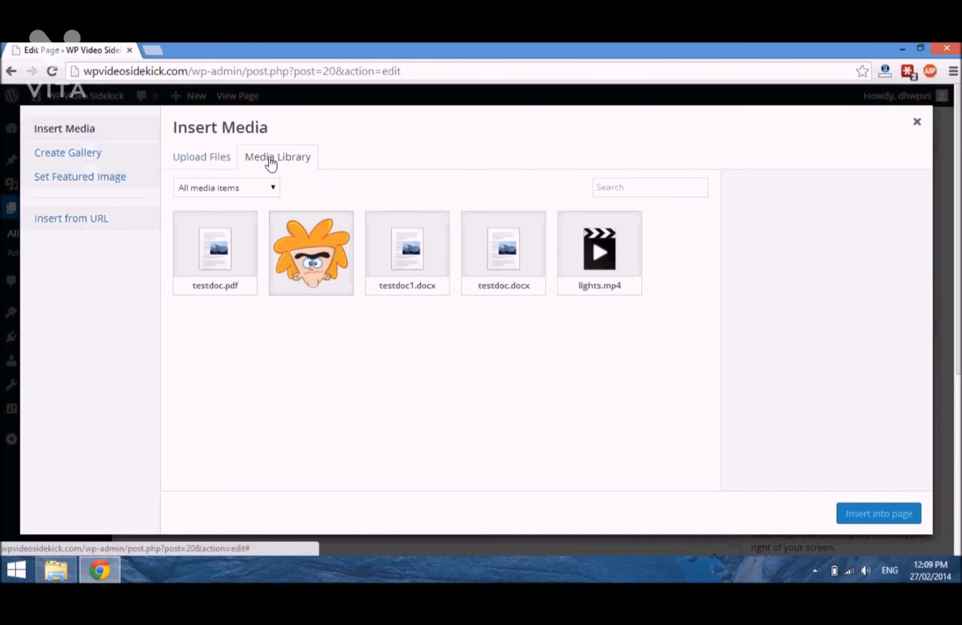
click(215, 163)
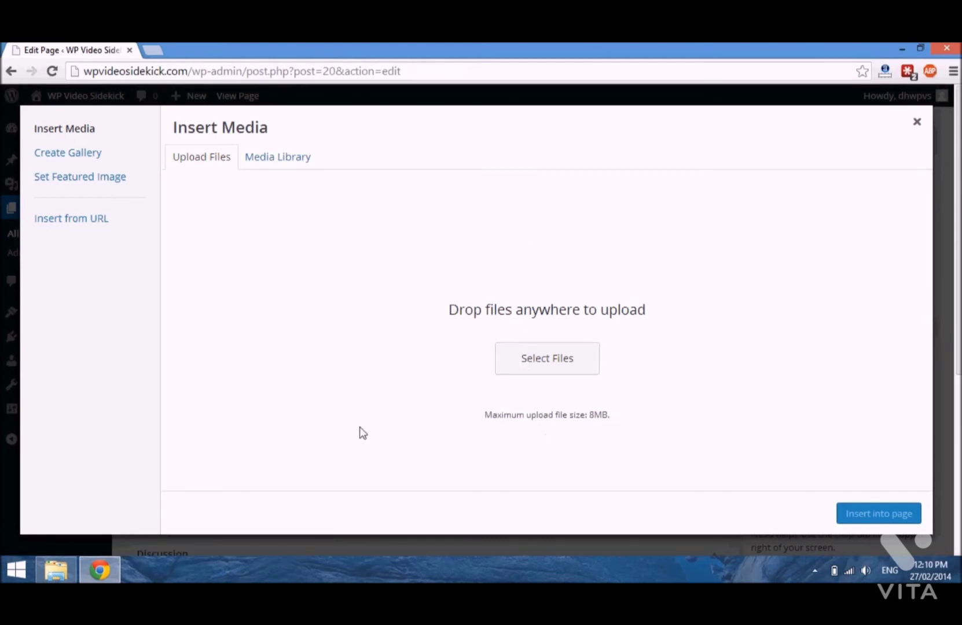
click(547, 361)
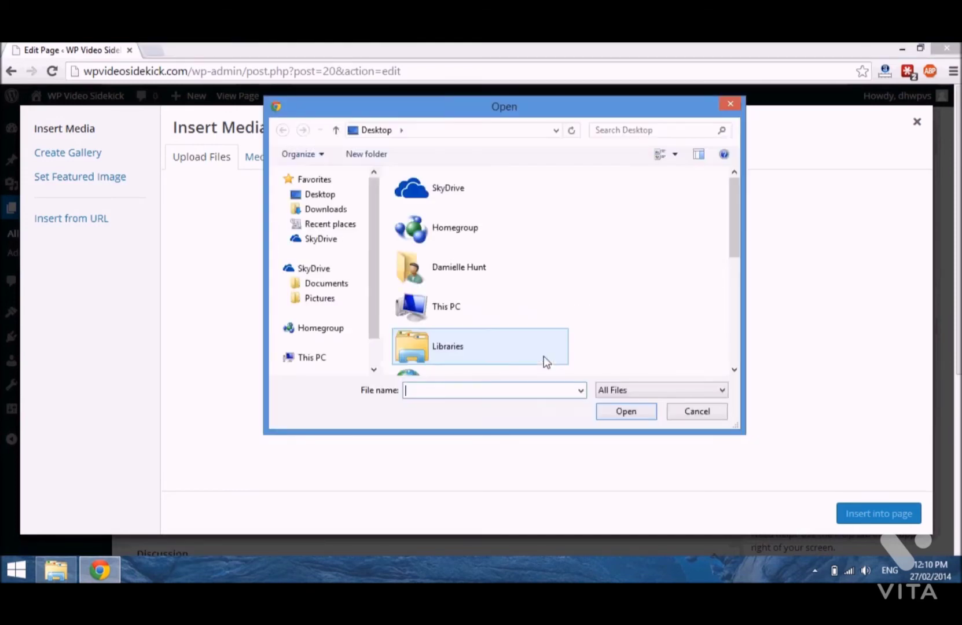
click(696, 411)
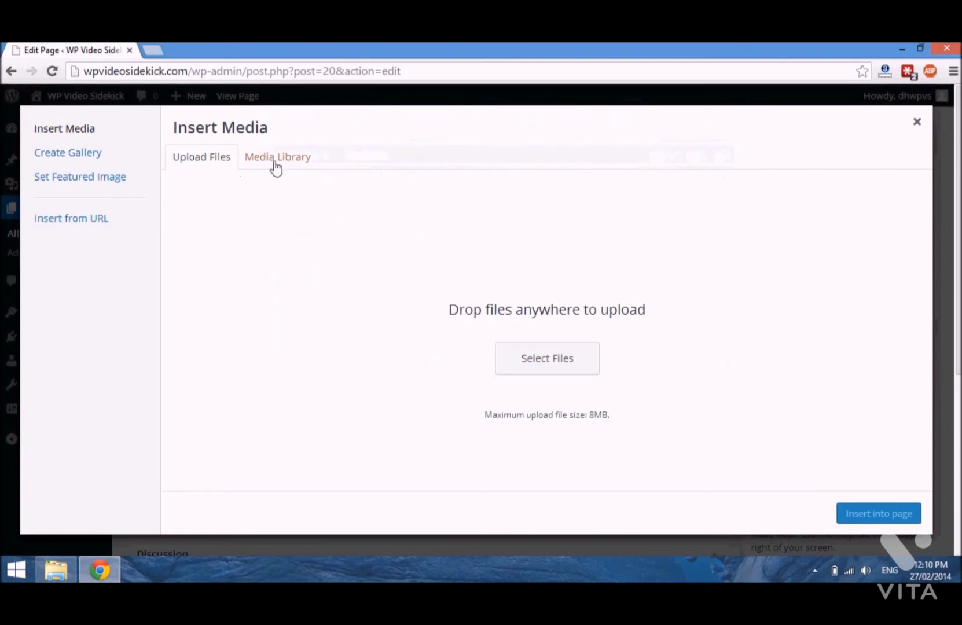
click(276, 166)
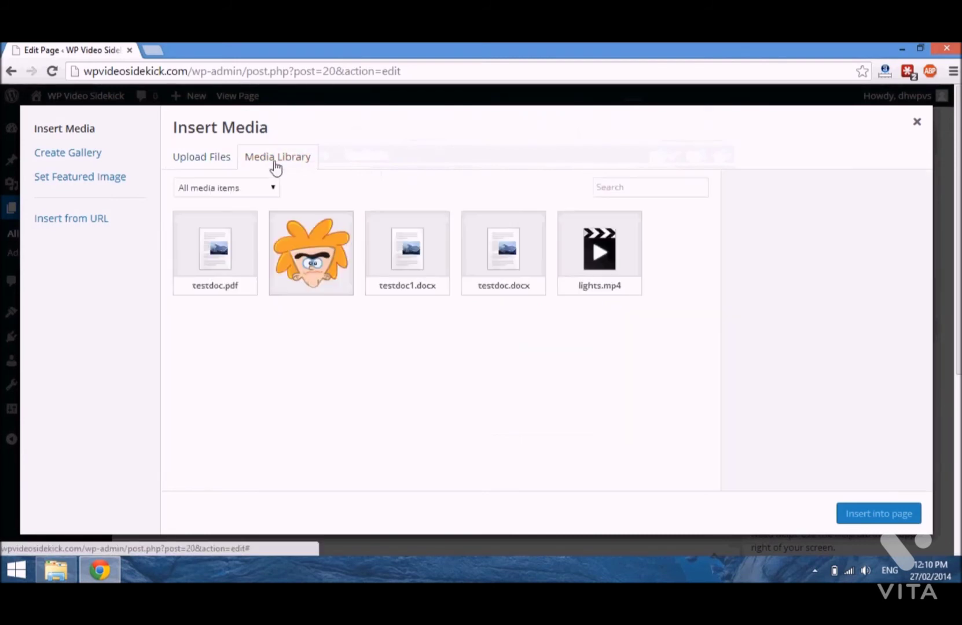
Select about.png and give it title 'My name', caption 'My Name' and alt text 'my name'
click(327, 250)
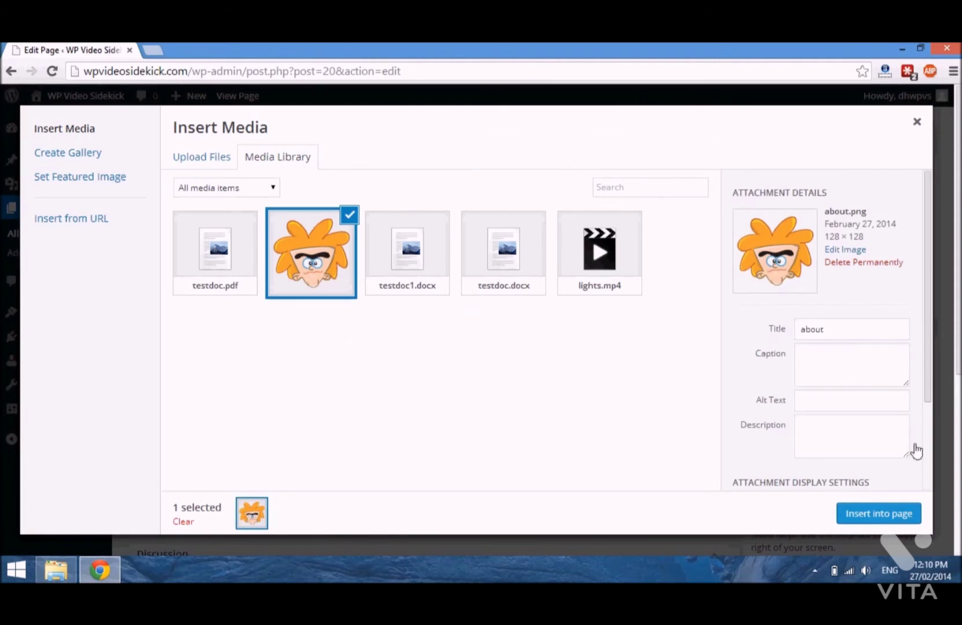
click(846, 339)
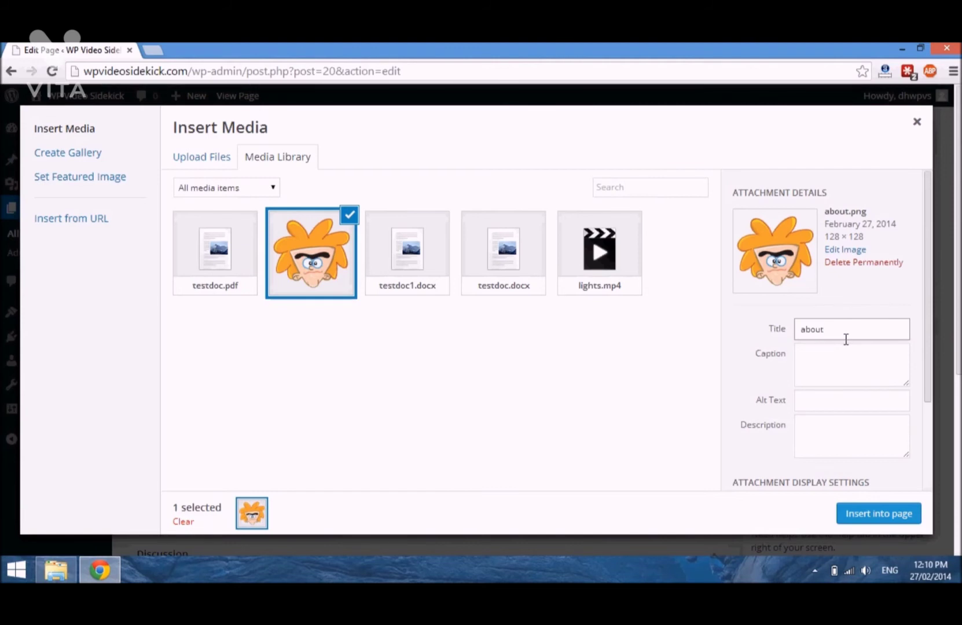
key(BackSpace)
key(BackSpace)
key(BackSpace)
key(BackSpace)
key(BackSpace)
text(My name)
click(826, 366)
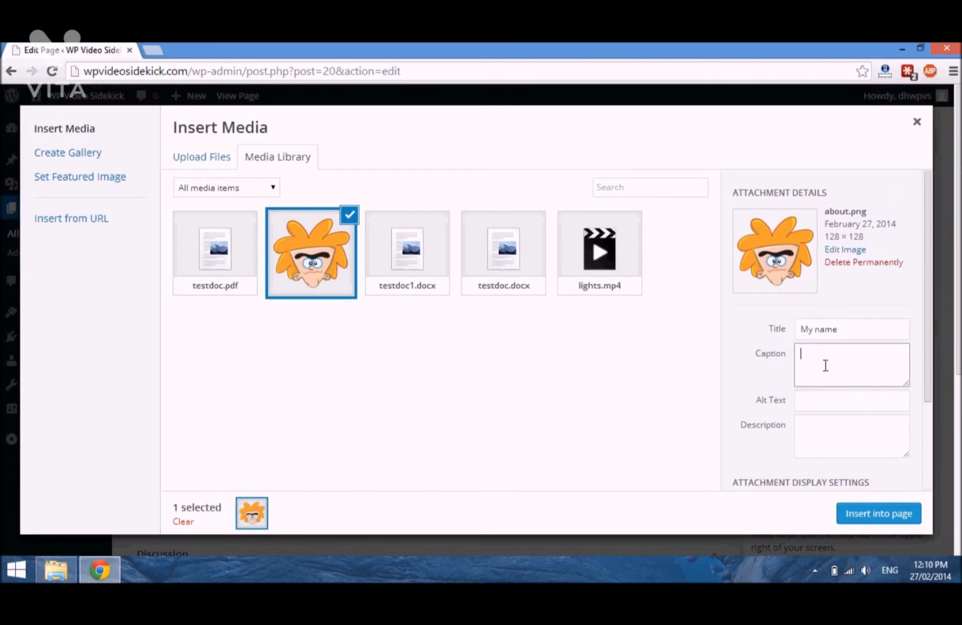
text(My Name)
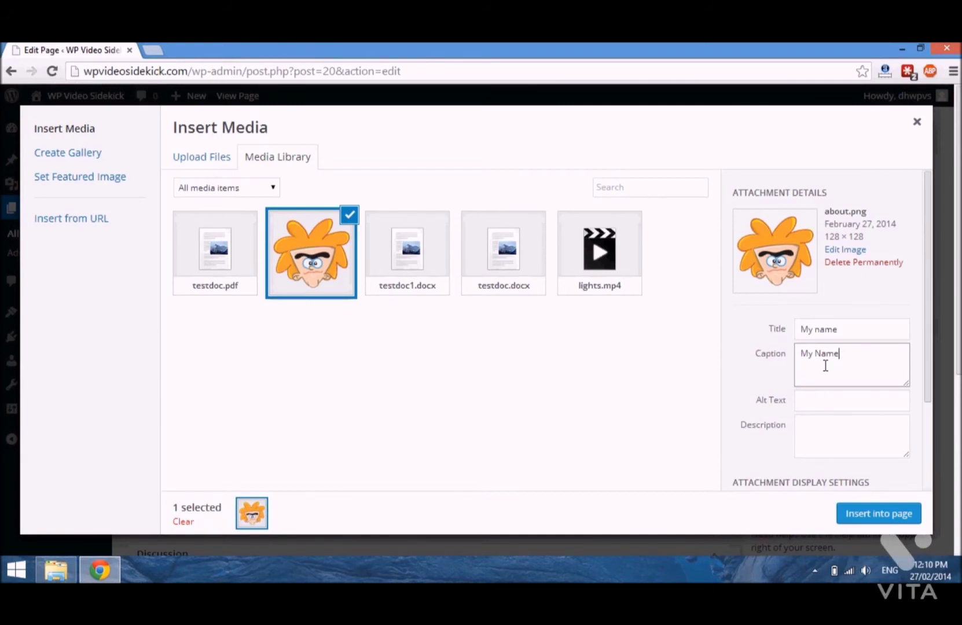
click(821, 413)
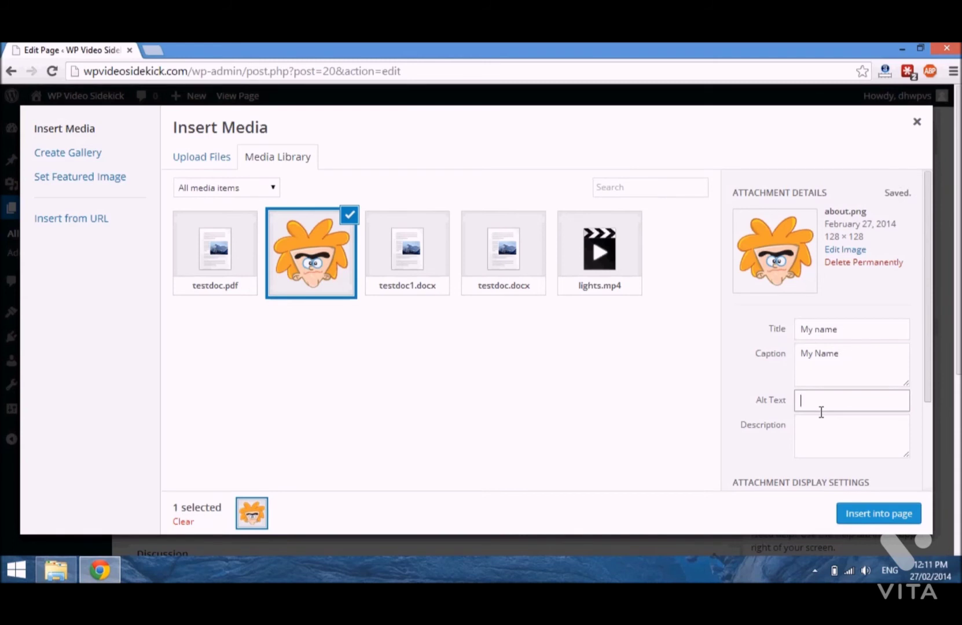
text(my name)
click(843, 446)
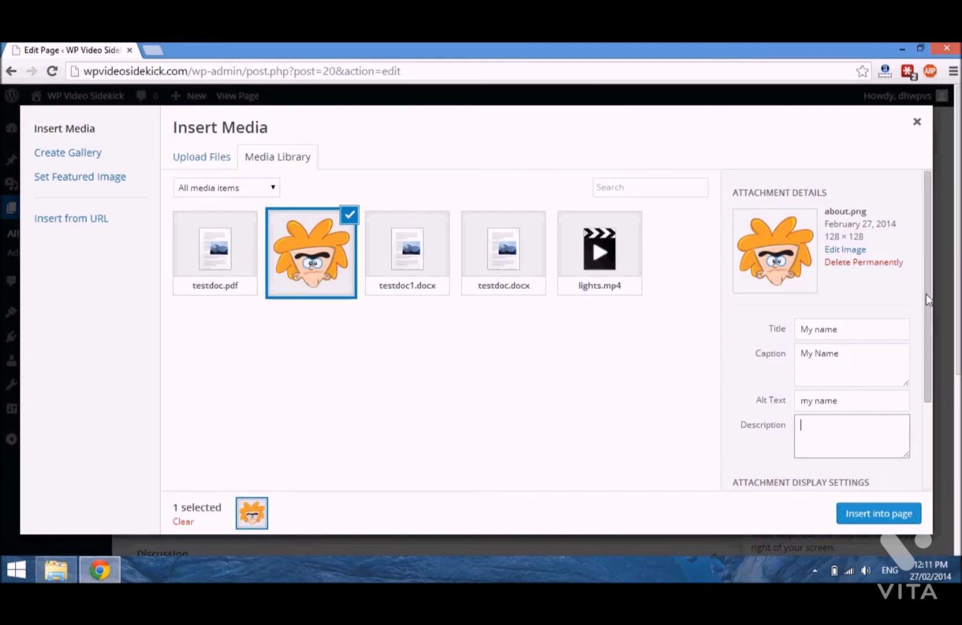
scroll(937, 400, down, 2)
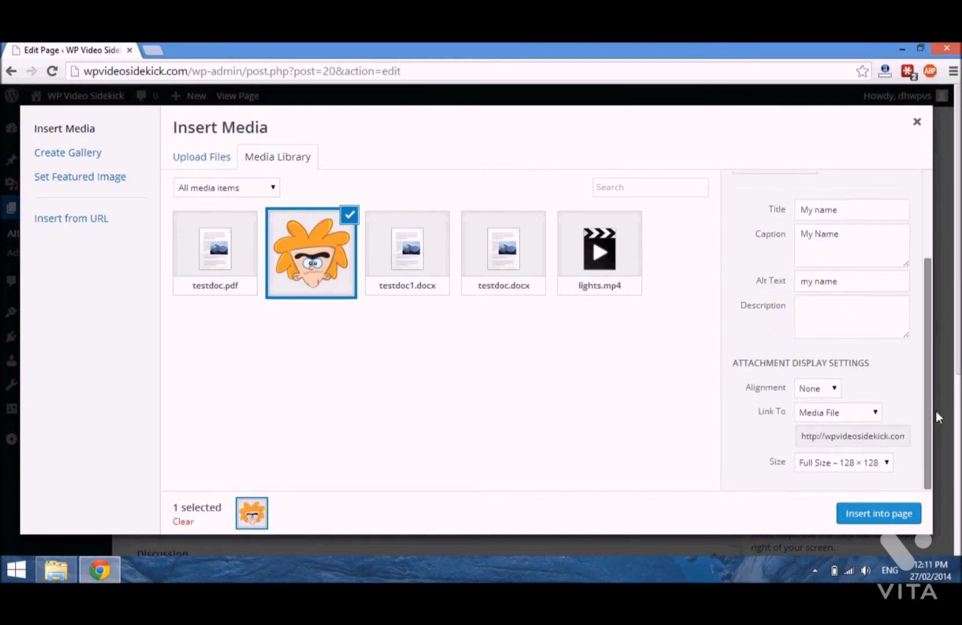
click(935, 420)
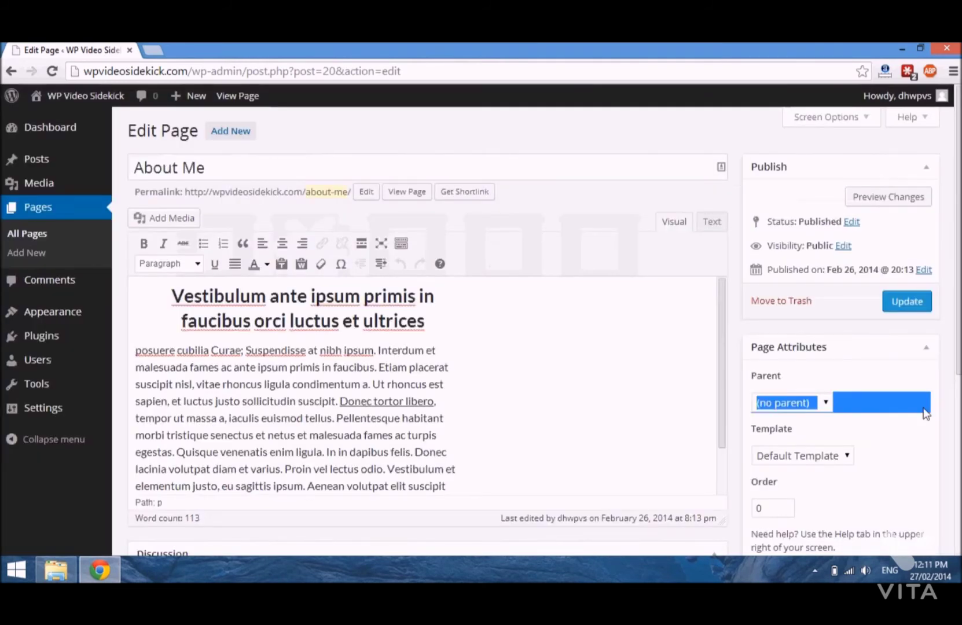
click(11, 71)
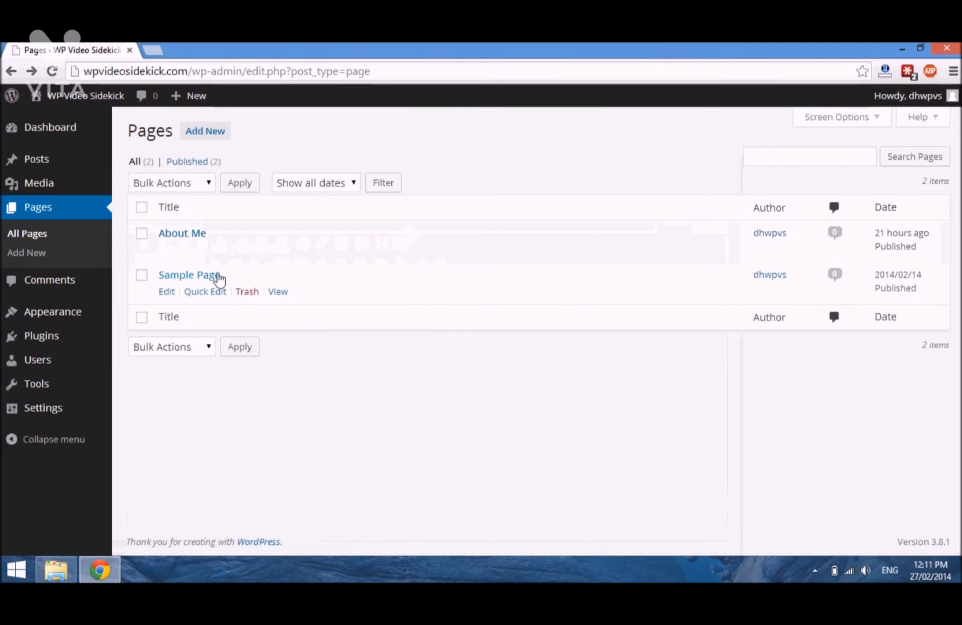
click(168, 251)
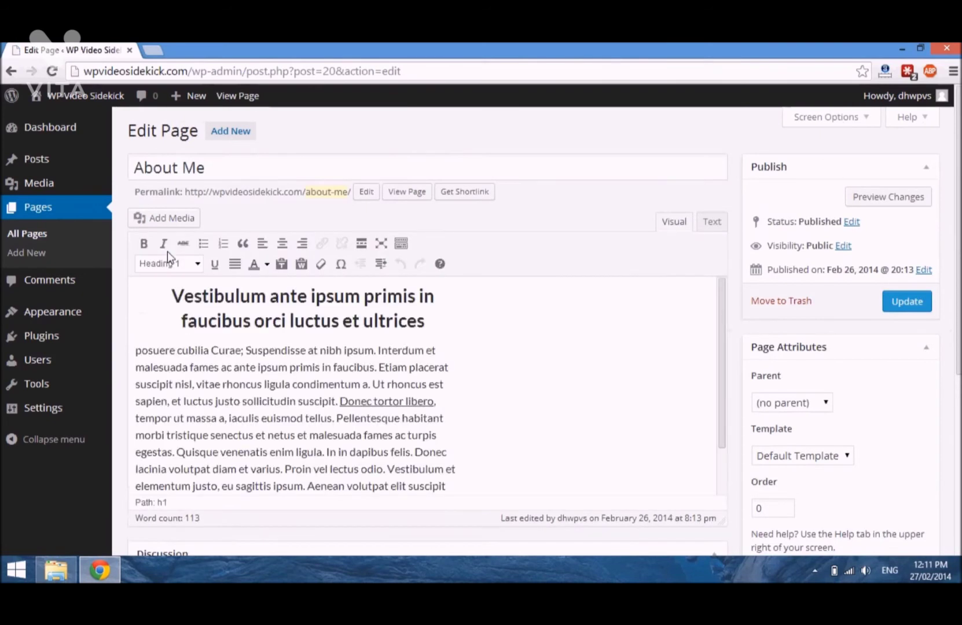
click(178, 223)
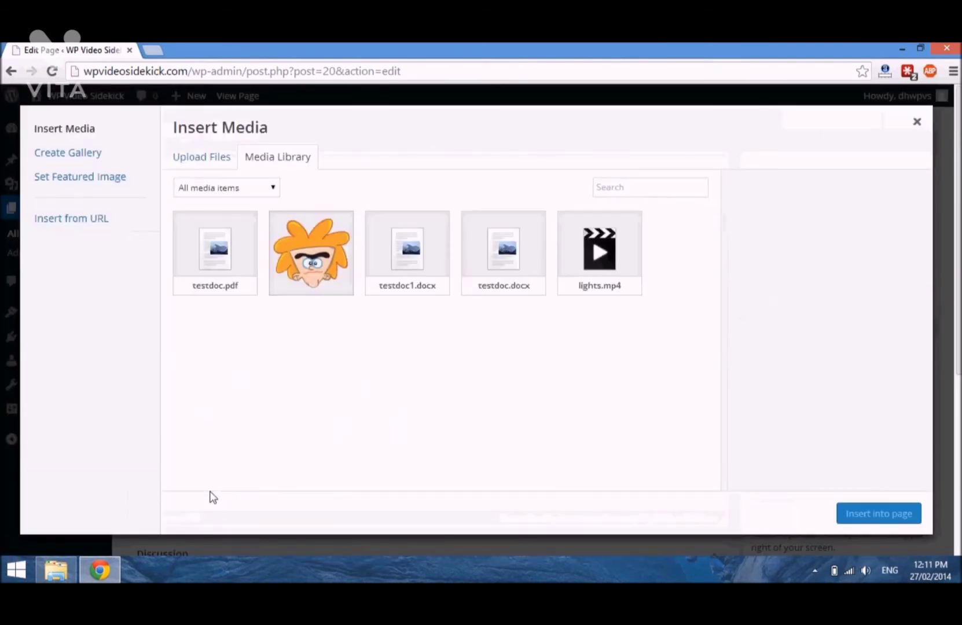
Set about.png to Left alignment, linked to its media file, at Full Size 128 × 128
click(324, 282)
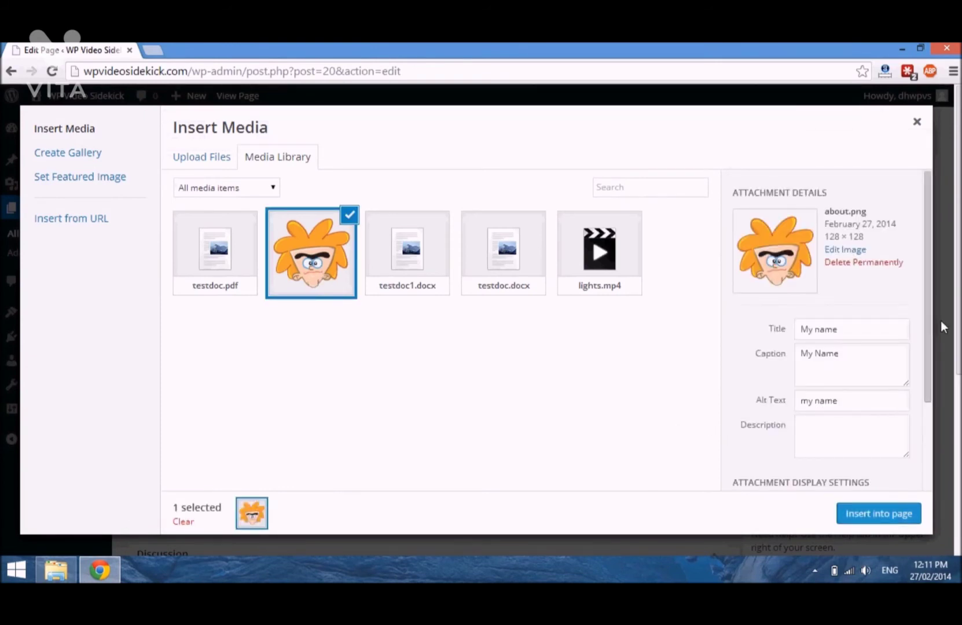
drag(924, 321, 933, 444)
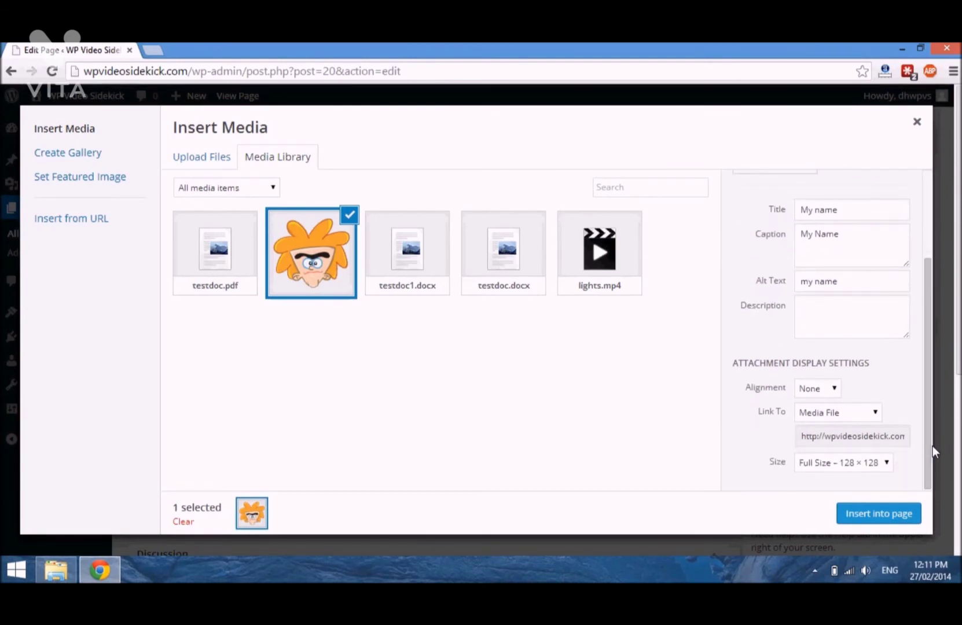
click(835, 392)
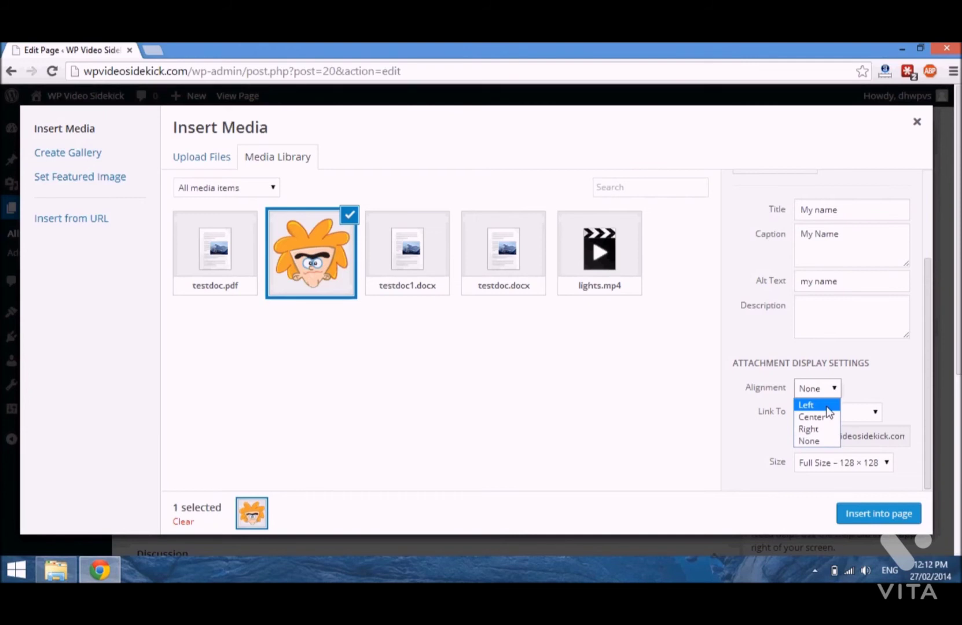
click(830, 413)
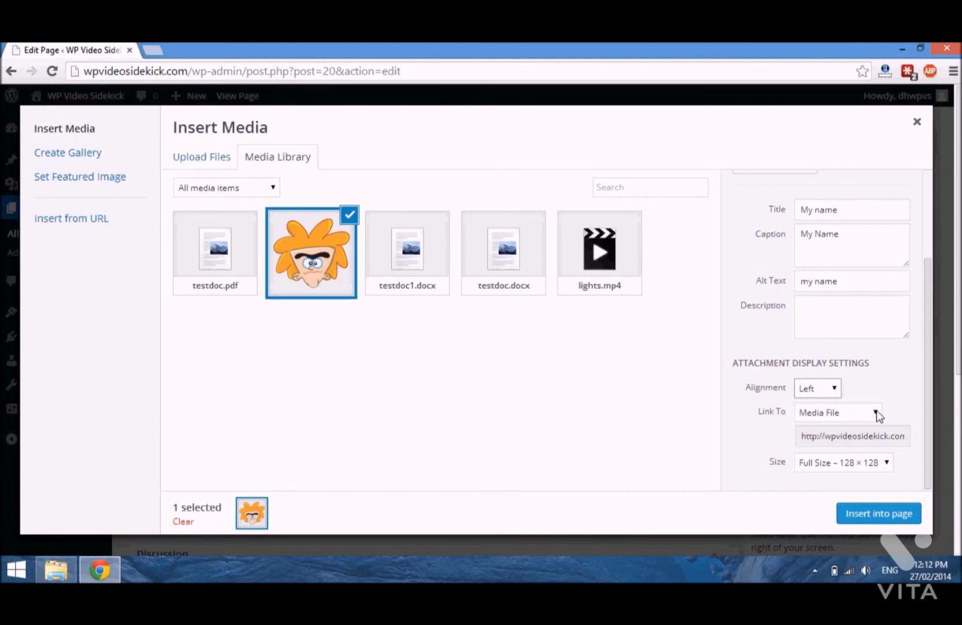
click(857, 443)
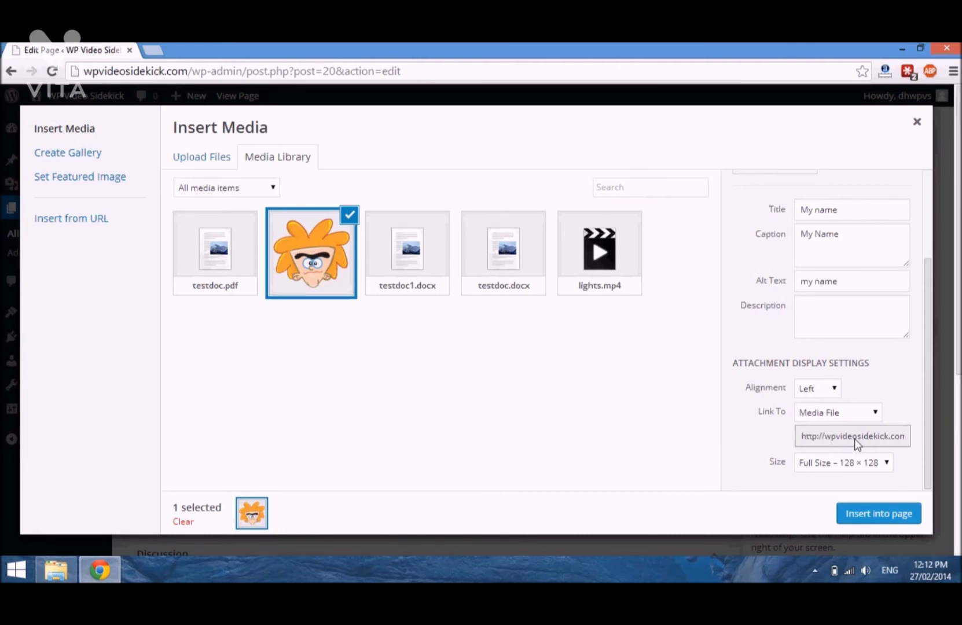
double_click(836, 439)
click(836, 439)
click(887, 463)
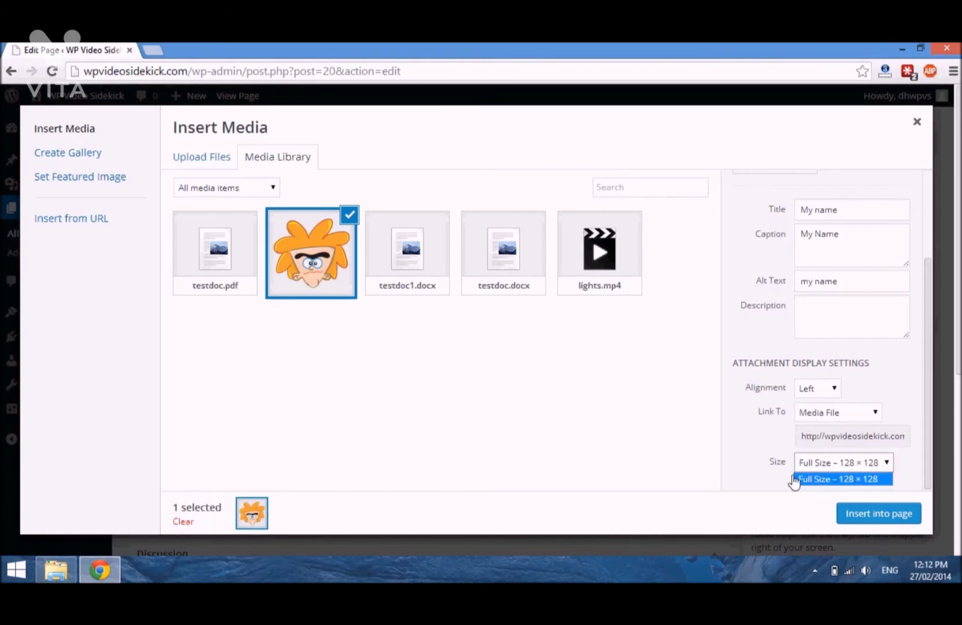
click(747, 483)
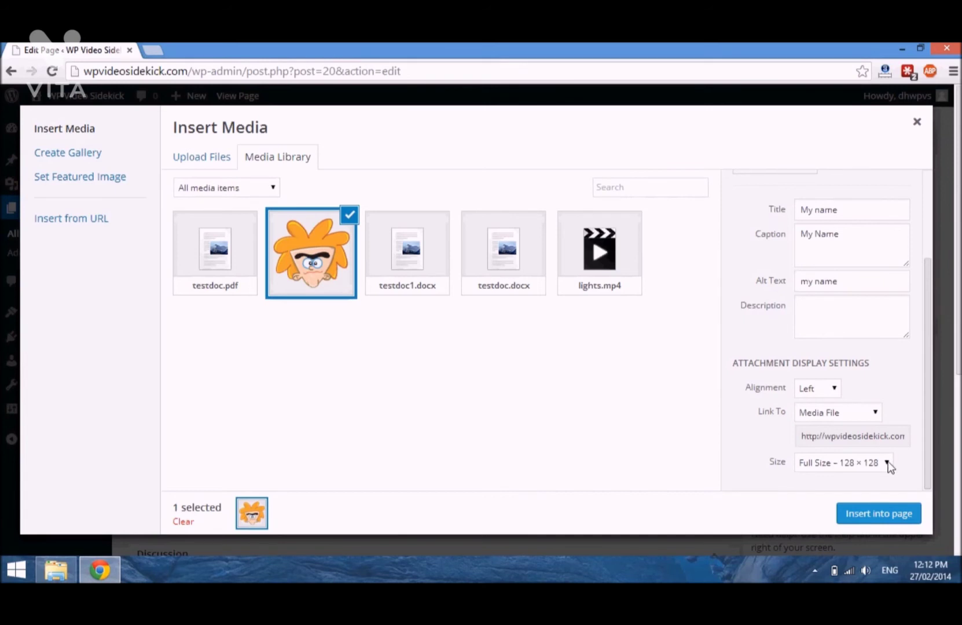
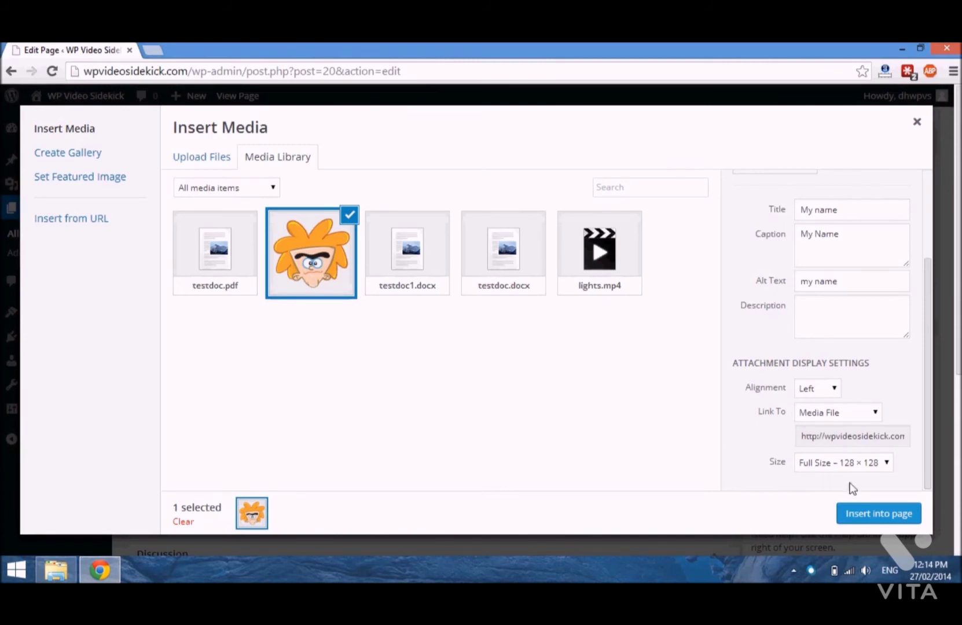
Insert about.png into the page at Full Size 128 × 128 with its 'My Name' caption
click(887, 462)
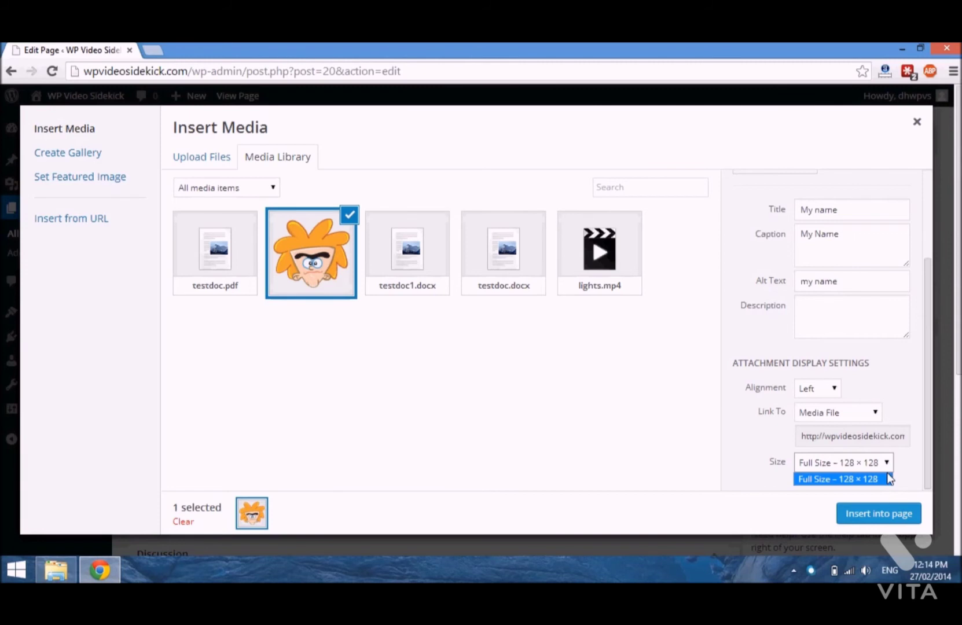
click(633, 448)
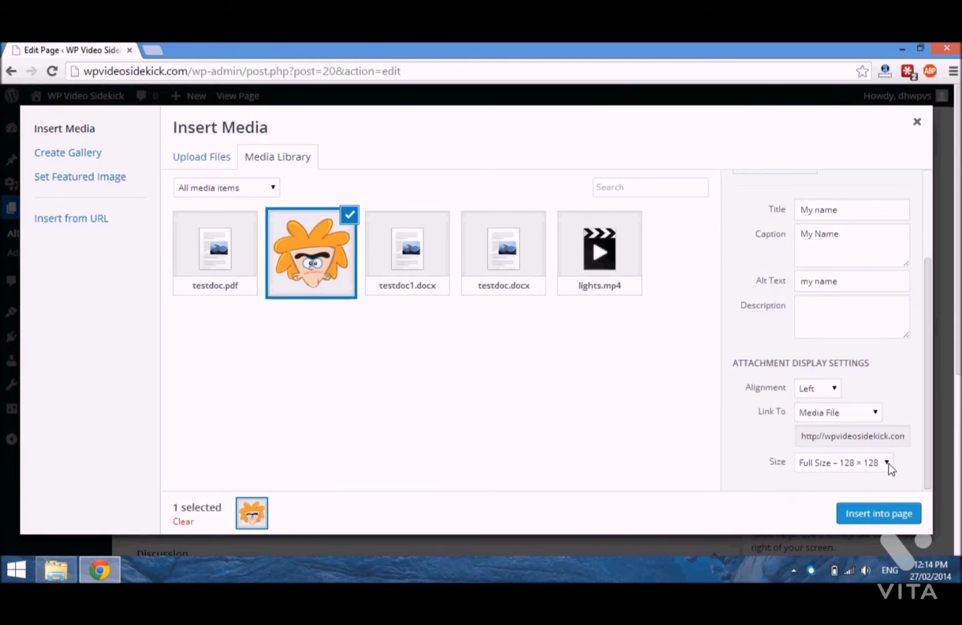
click(877, 515)
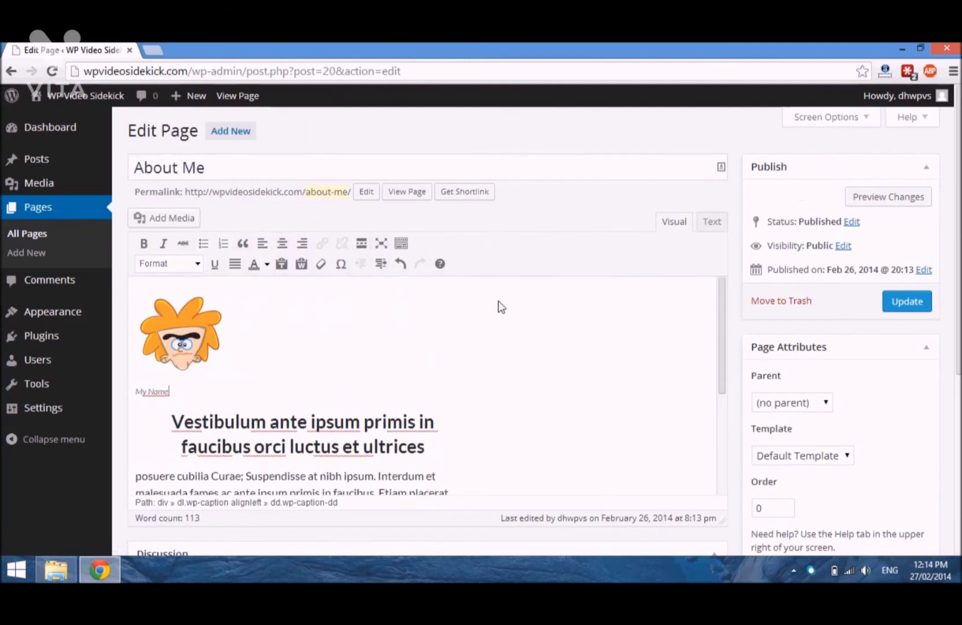
Scroll to the inserted avatar image and select it to show its edit and delete icons
scroll(720, 327, down, 2)
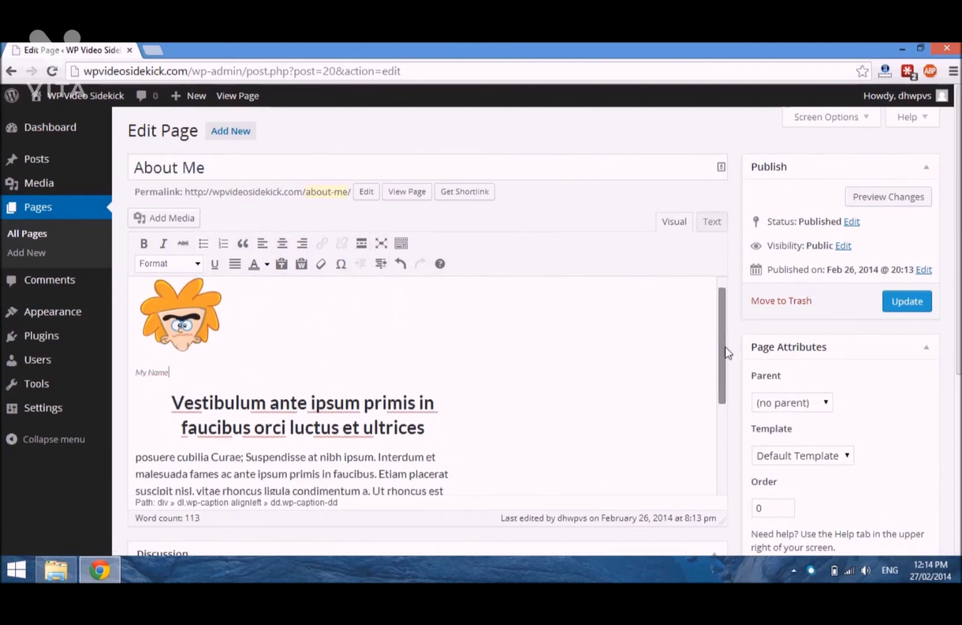
scroll(719, 280, up, 2)
drag(727, 320, 722, 255)
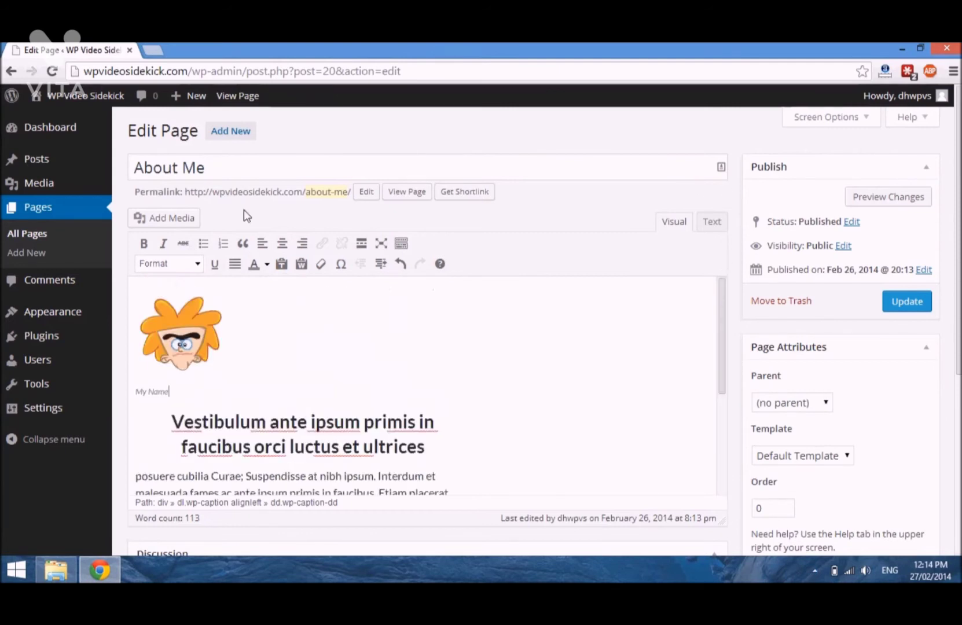
click(183, 335)
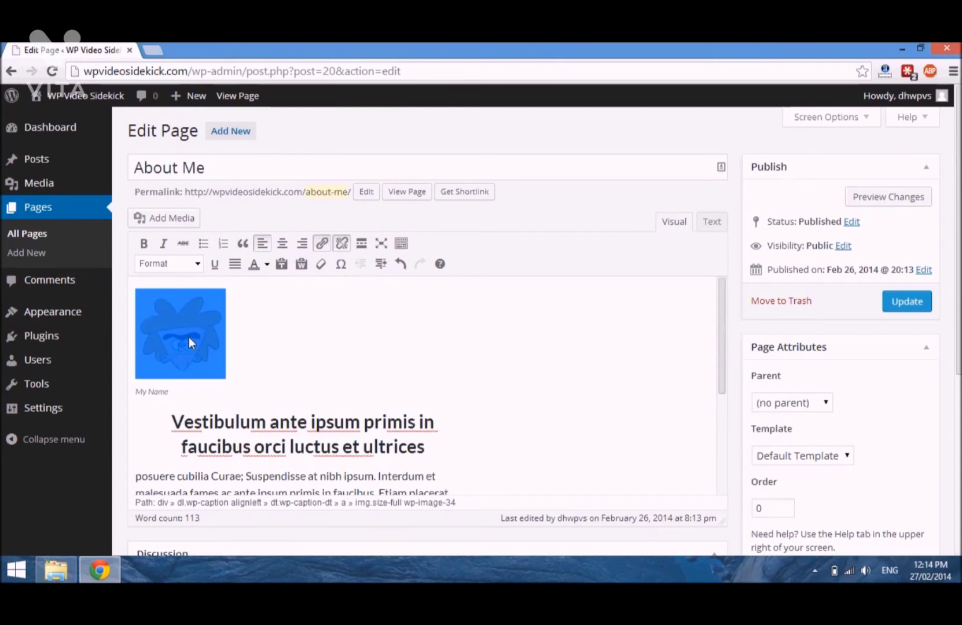
click(176, 335)
In Edit Image, set Right alignment and try 90%, 70% and 60% before returning to 100%
click(153, 312)
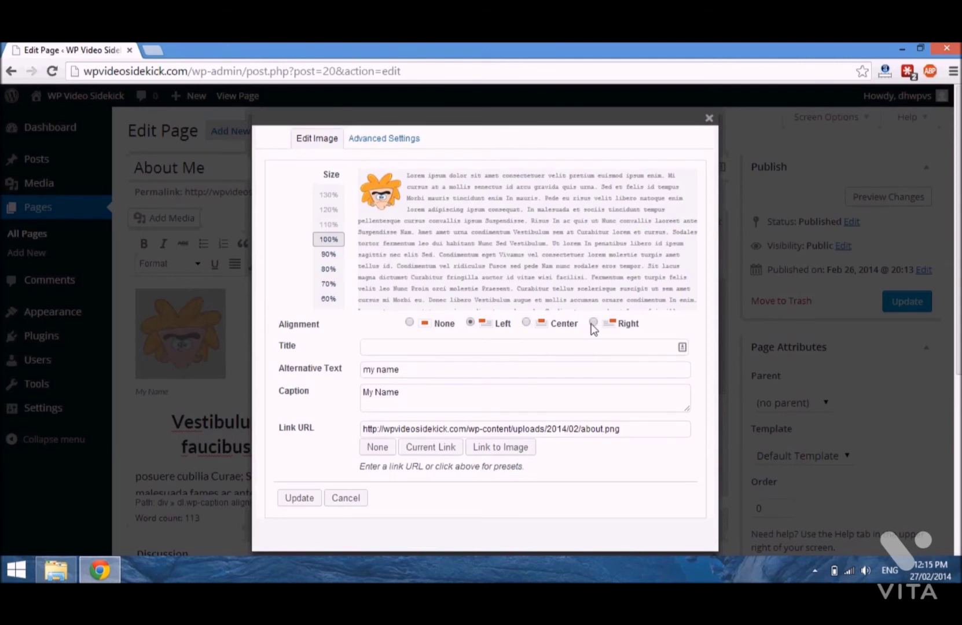
click(594, 323)
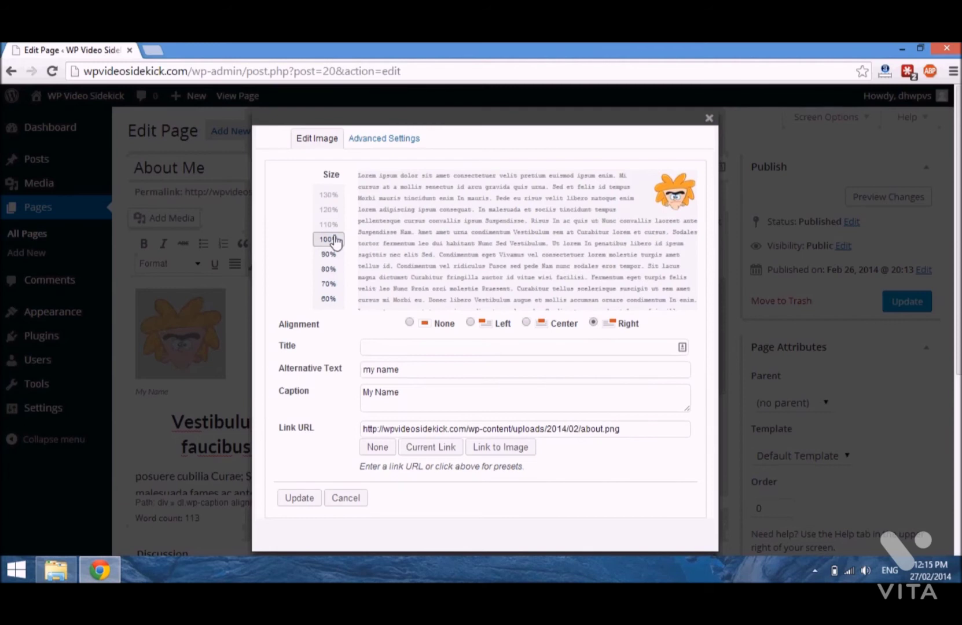
click(335, 255)
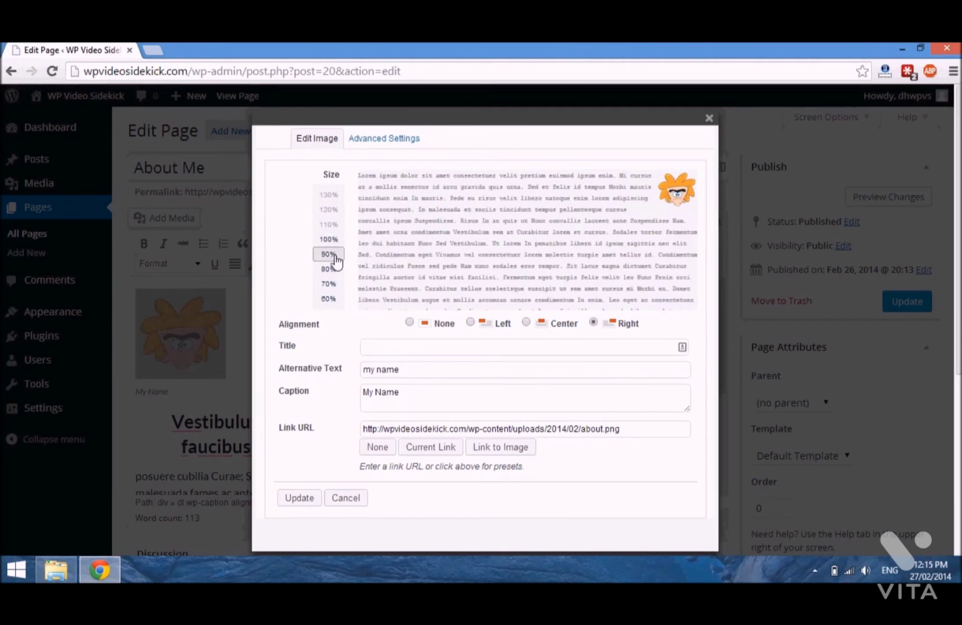
click(336, 285)
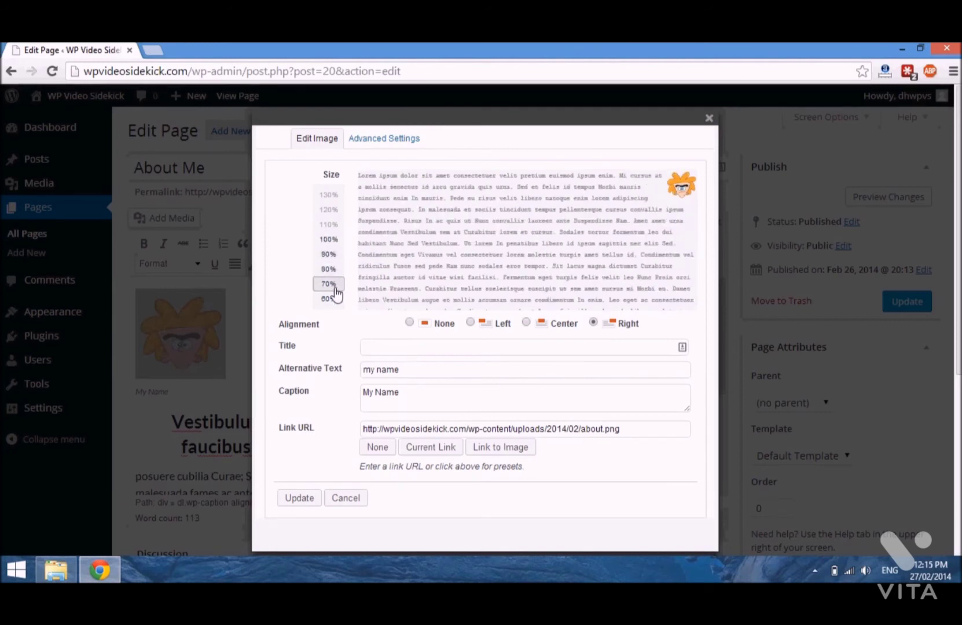
click(336, 300)
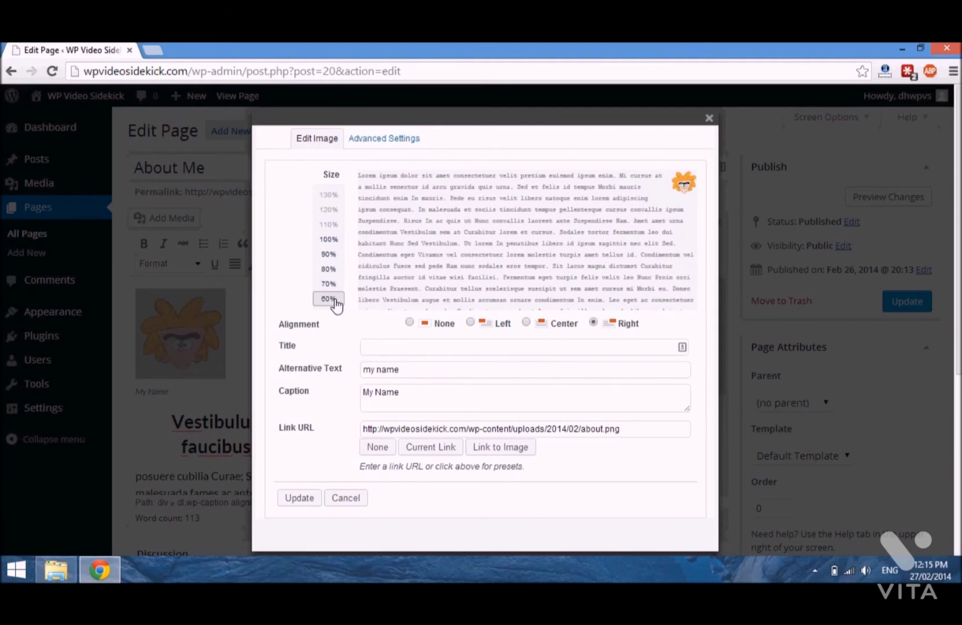
click(335, 270)
click(335, 255)
click(336, 240)
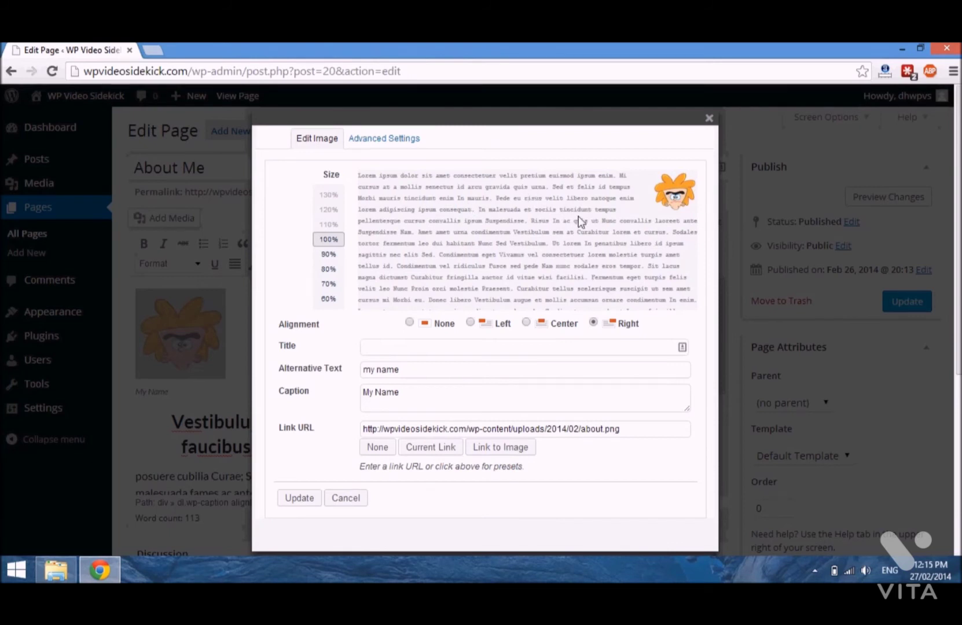
Try Center and Left, settle on Right alignment, and apply the image changes with Update
click(526, 323)
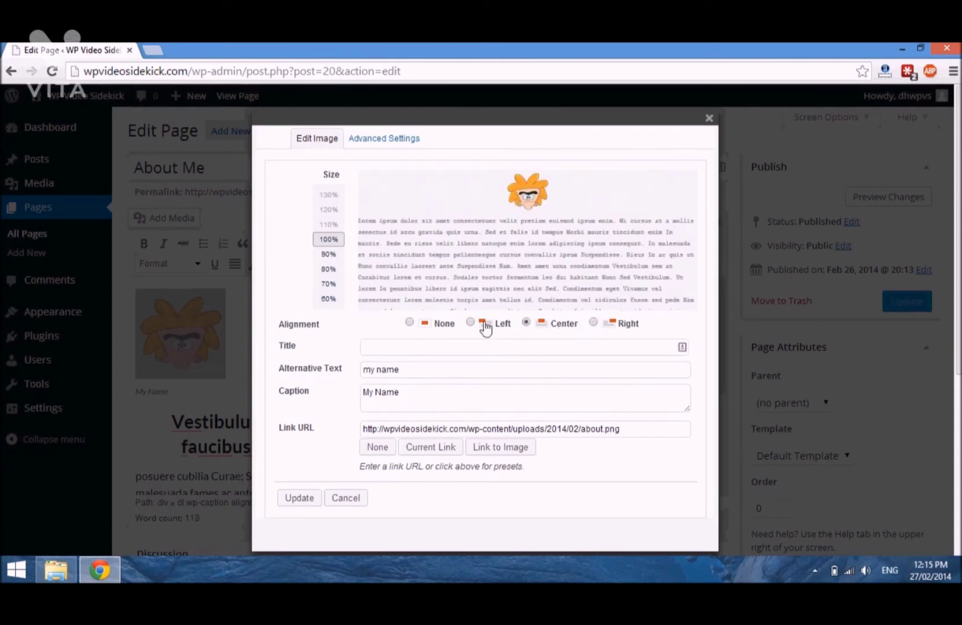
click(471, 323)
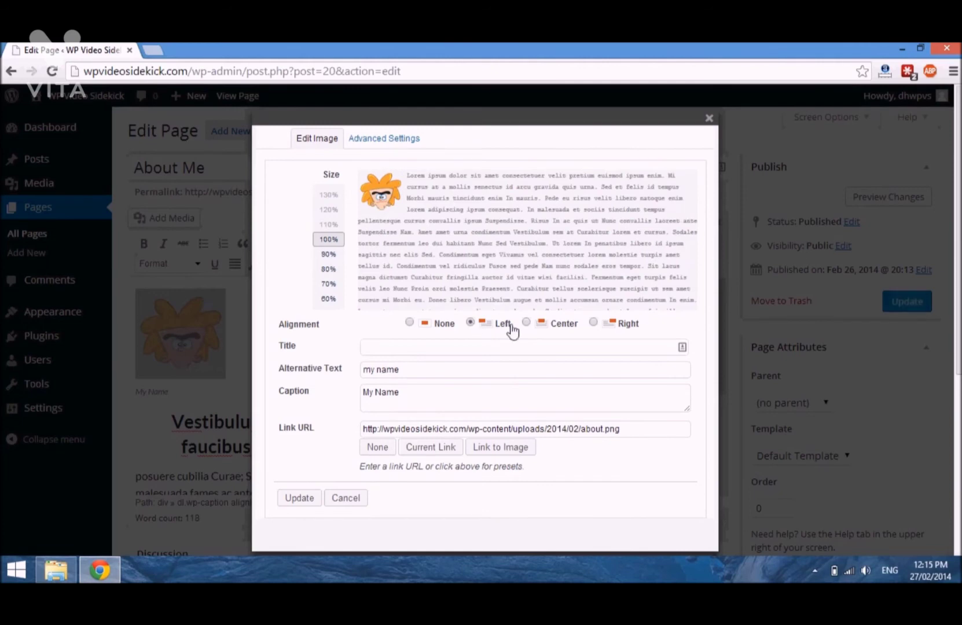
click(594, 322)
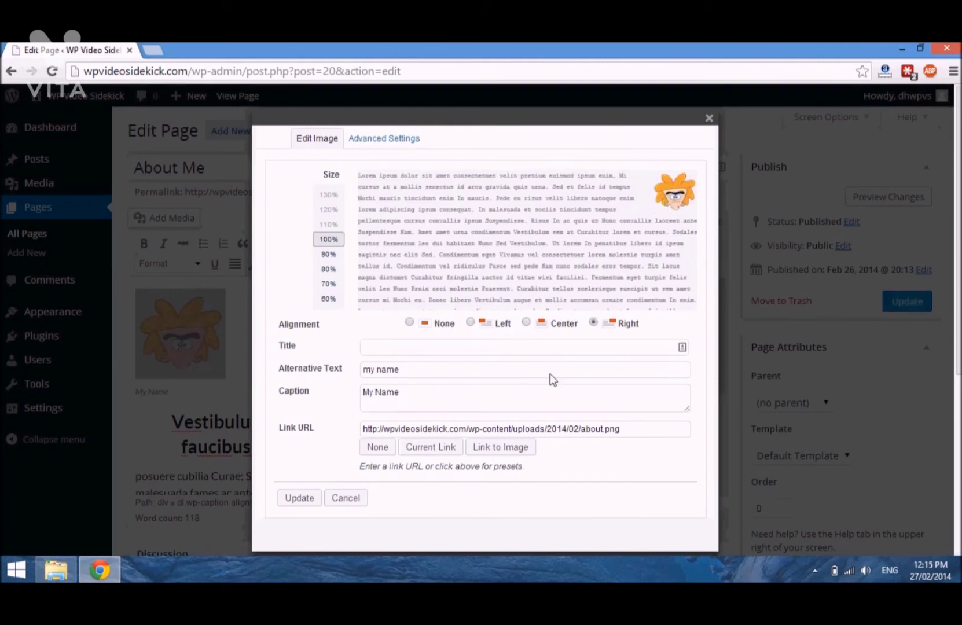
click(301, 499)
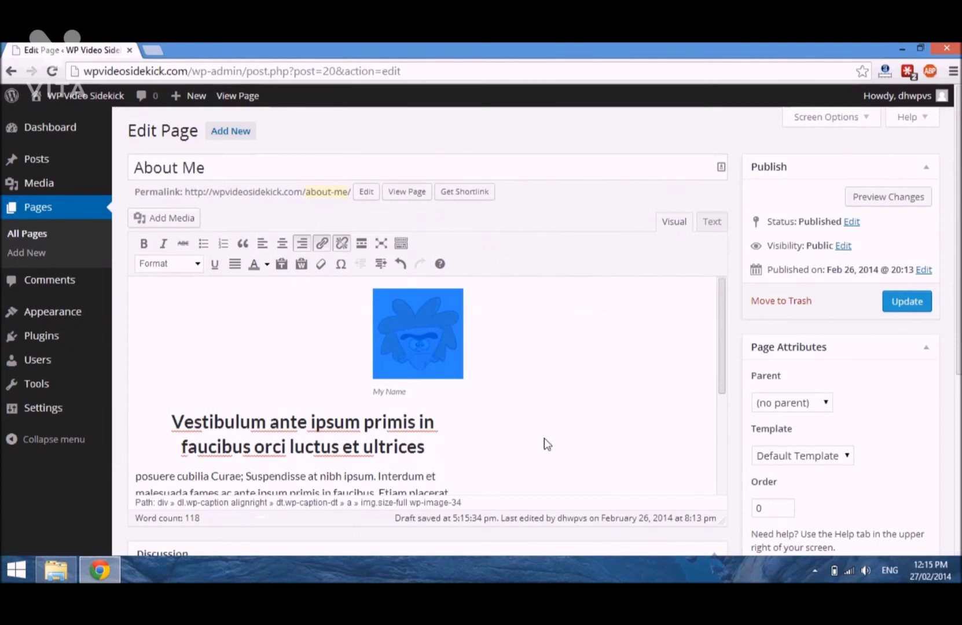
Delete the avatar image from above the heading
drag(723, 306, 723, 249)
click(436, 352)
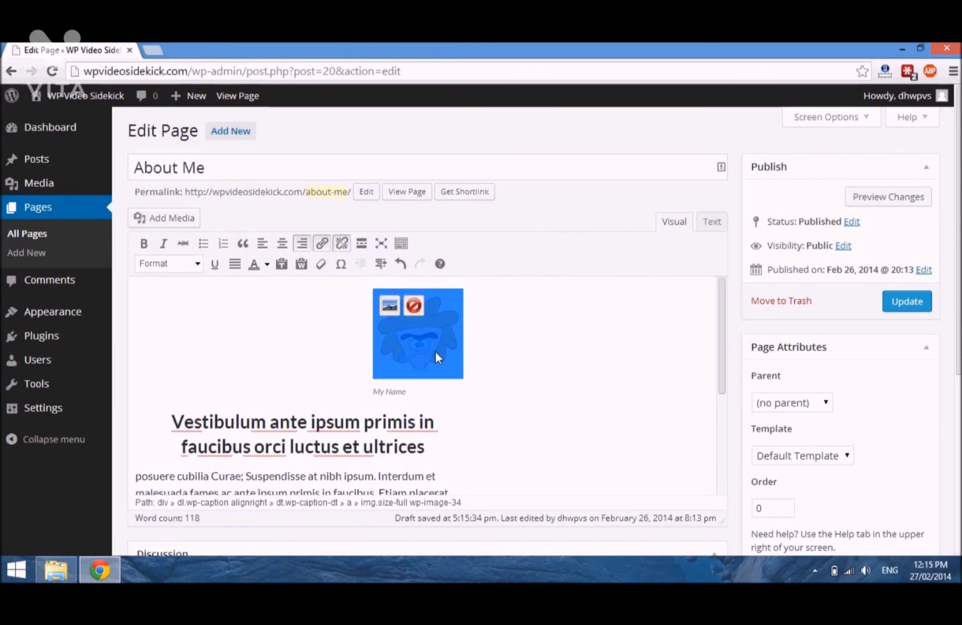
click(419, 313)
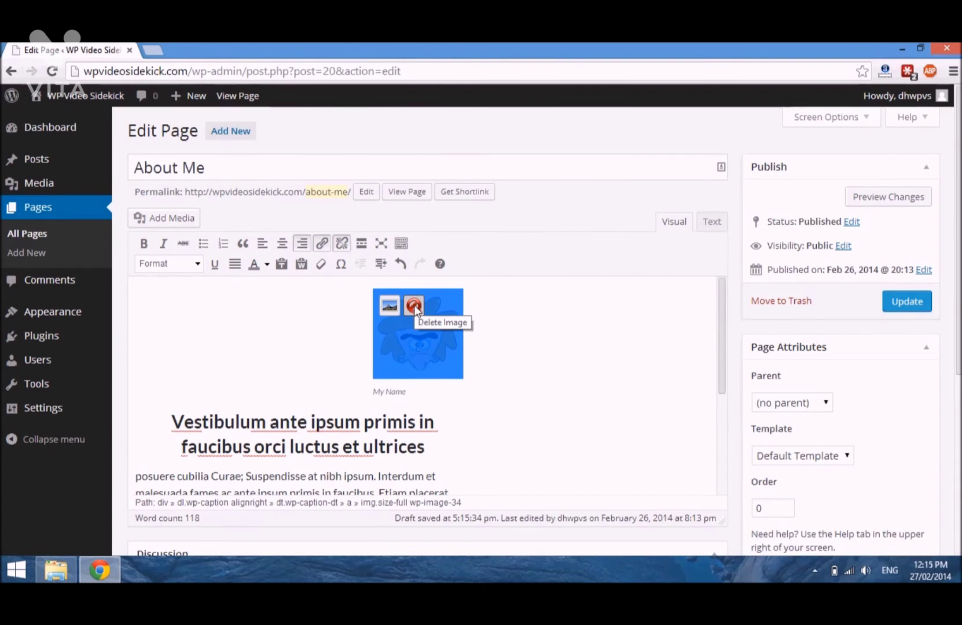
click(414, 306)
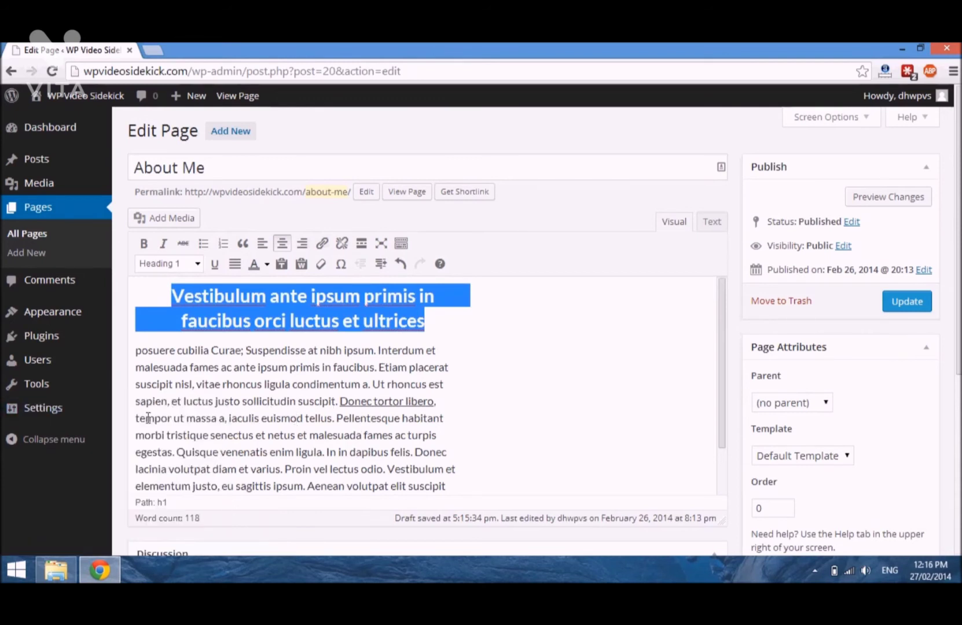
Place the cursor at the start of the 'tempor' line and open Add Media
click(139, 402)
click(136, 418)
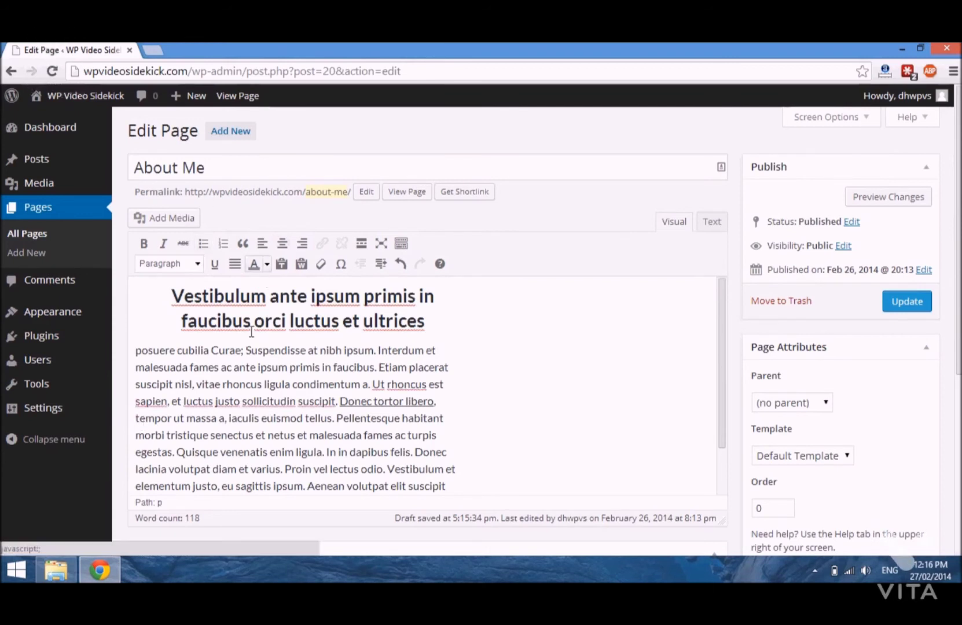
click(170, 218)
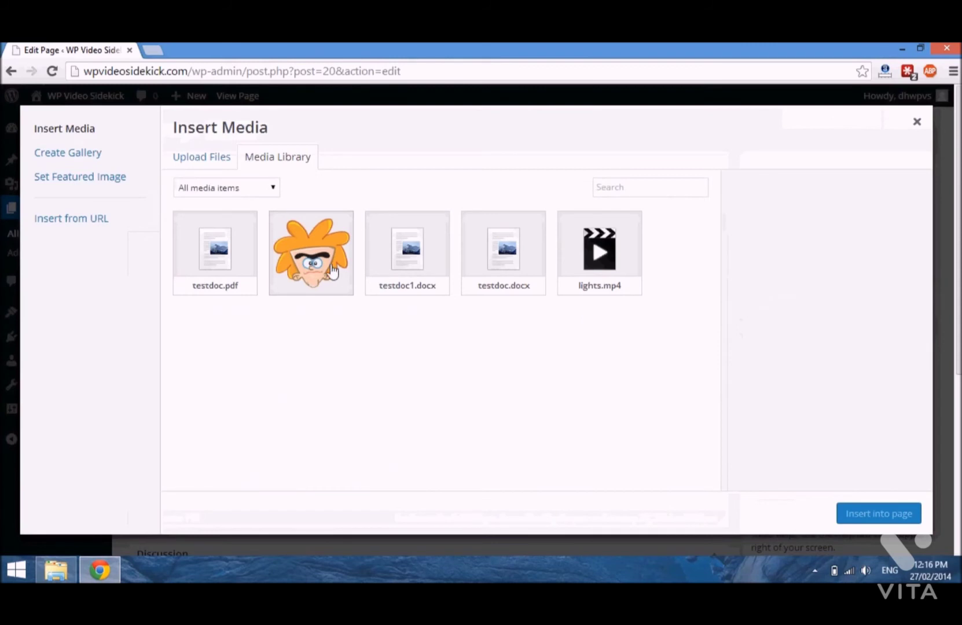
Insert the about.png image into the body paragraph at the 'tempor' line
click(338, 271)
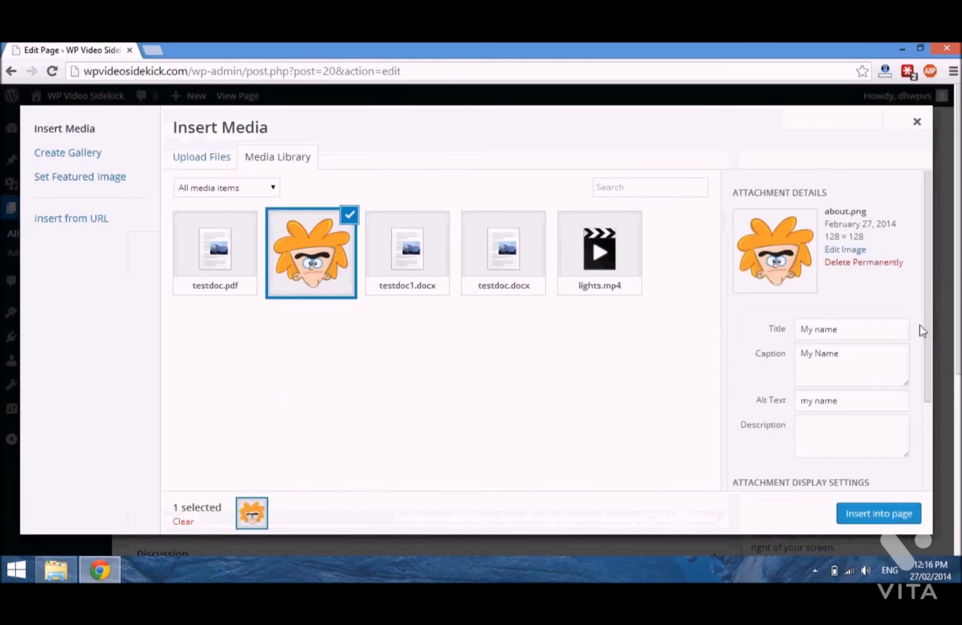
click(924, 450)
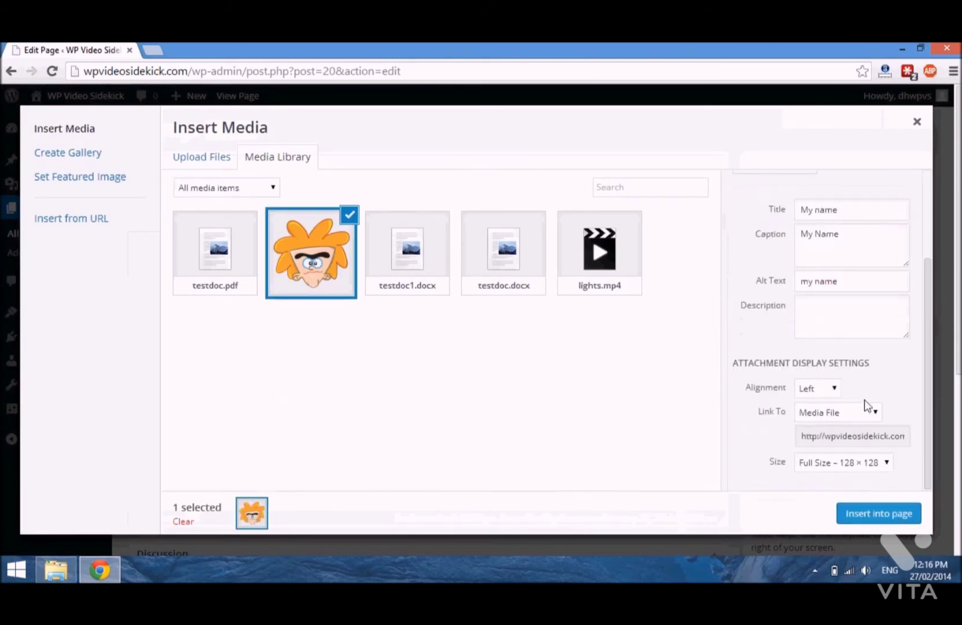
click(877, 515)
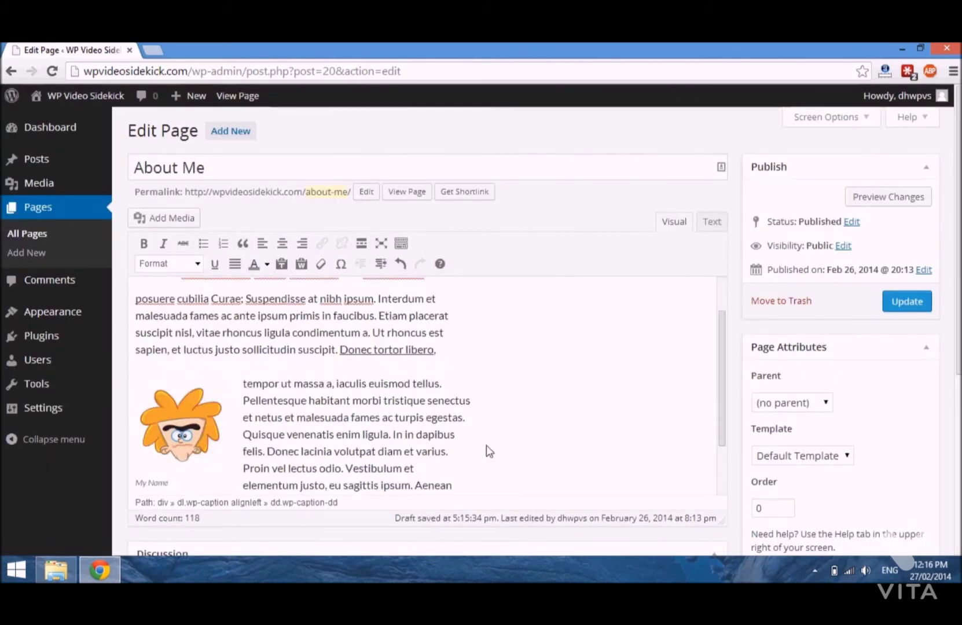
drag(721, 334, 725, 432)
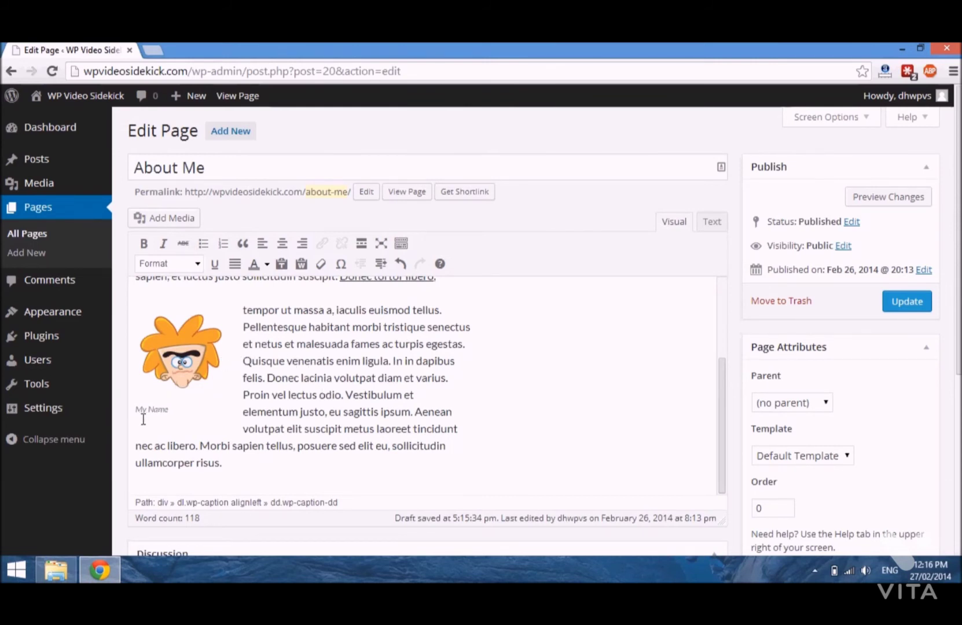
Check the placed image and its 'My Name' caption, then scroll through the editor
drag(138, 412, 184, 416)
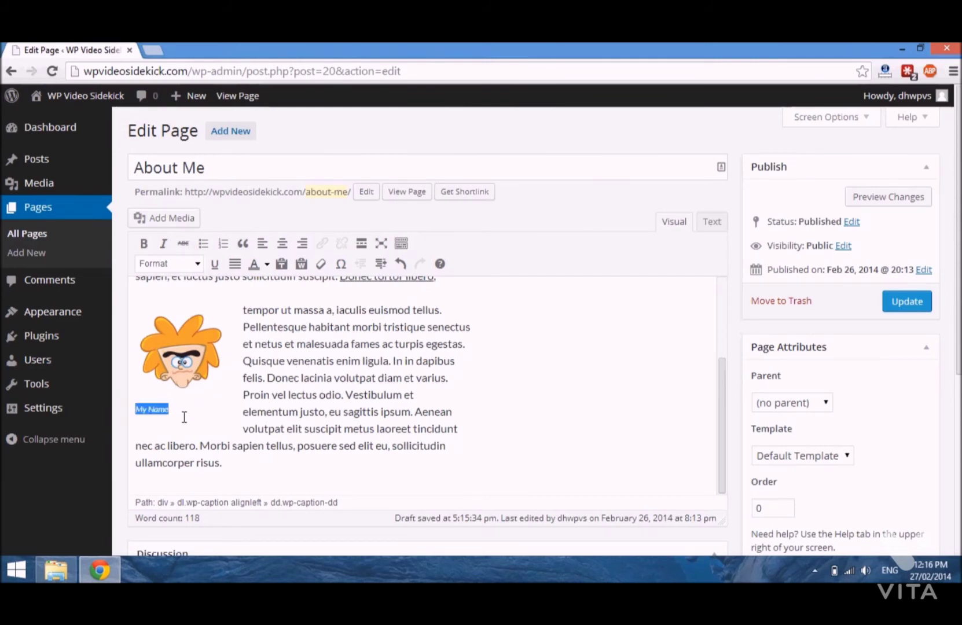
click(186, 363)
click(620, 440)
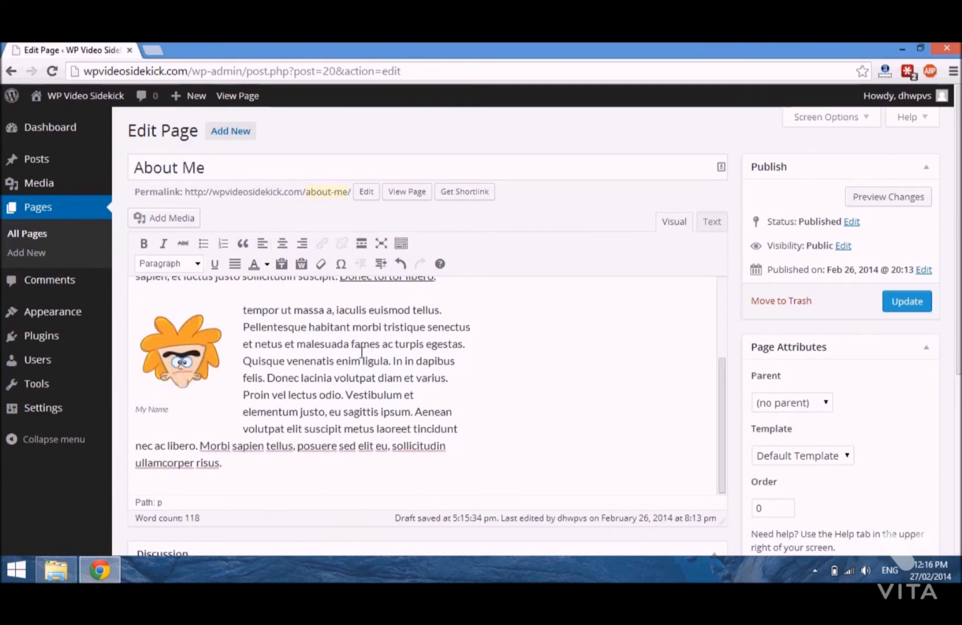
drag(723, 462, 719, 280)
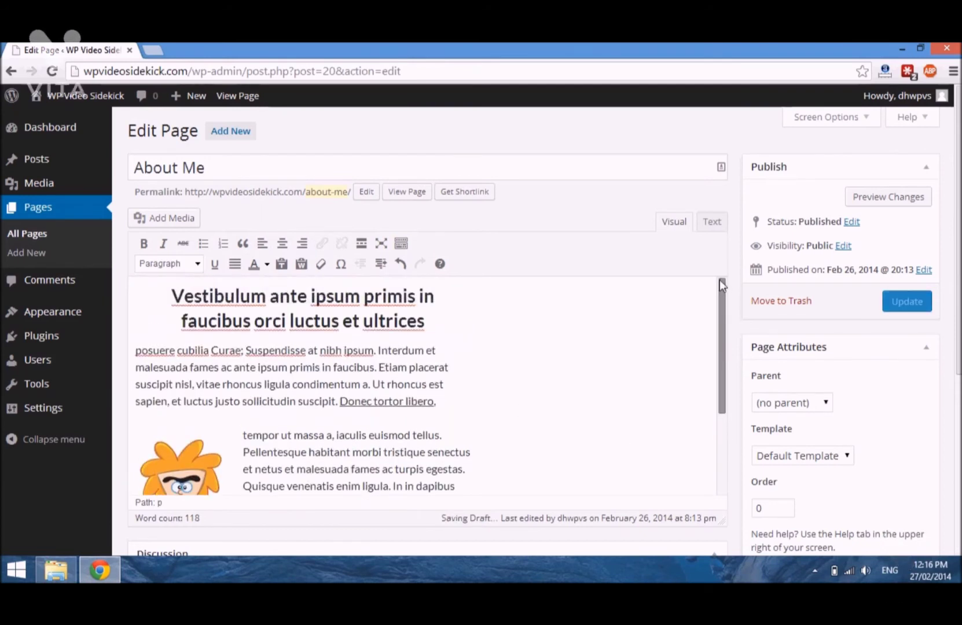
drag(726, 302, 743, 446)
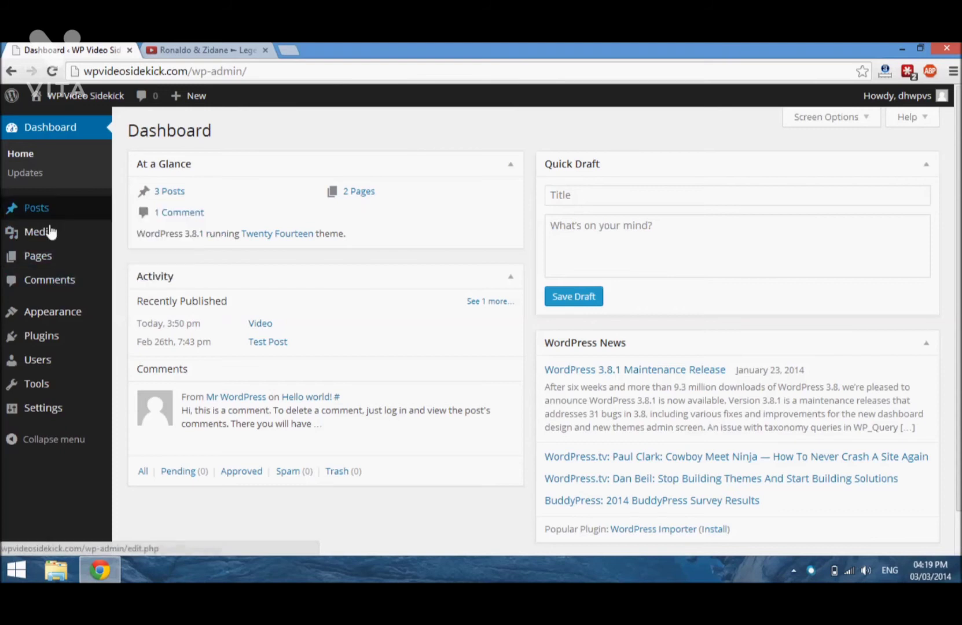
Create a new page titled 'Video', then switch to the YouTube video's browser tab
mouse_move(47, 261)
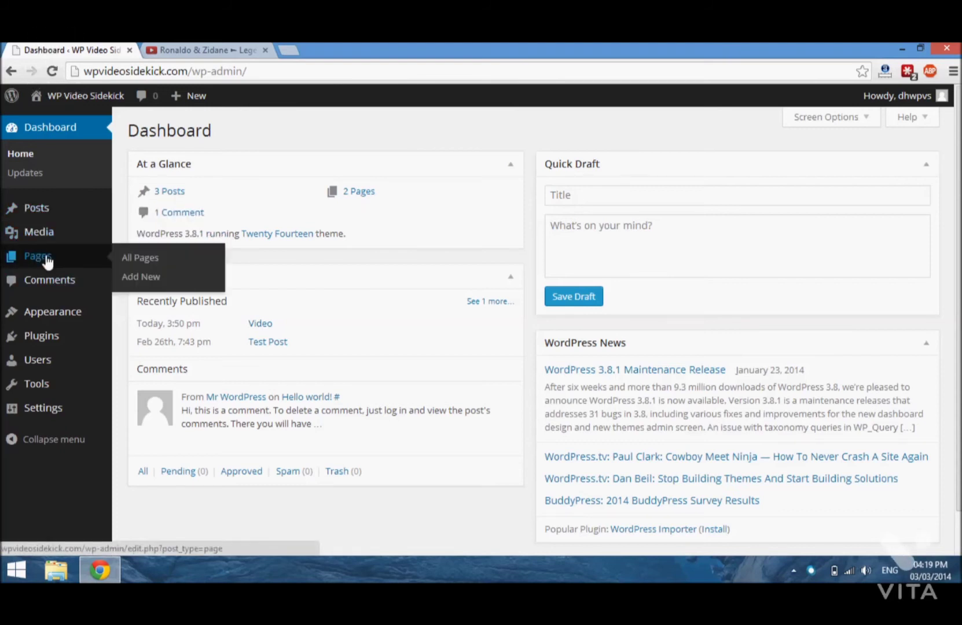
click(130, 277)
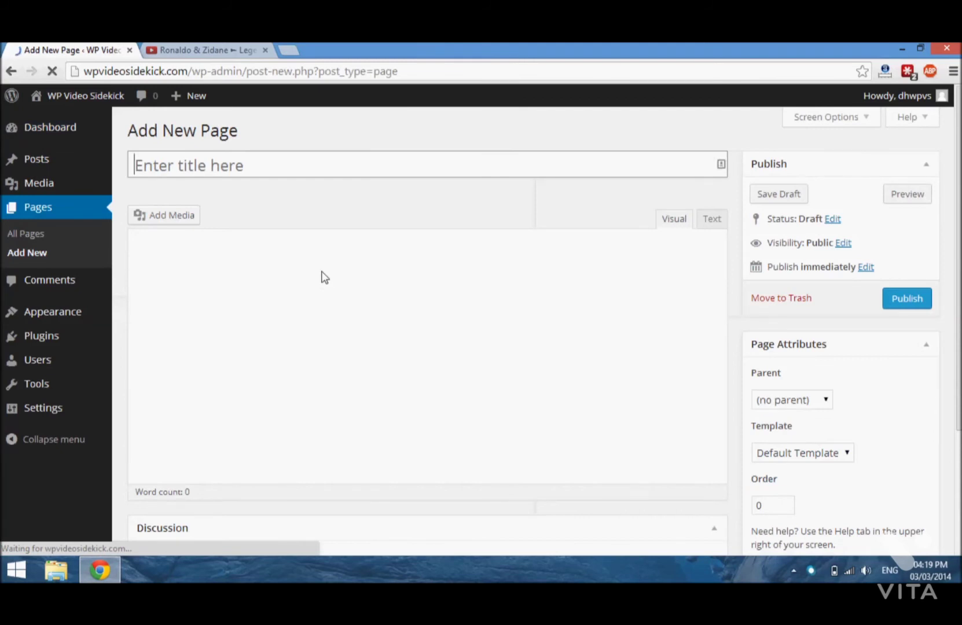
text(Video)
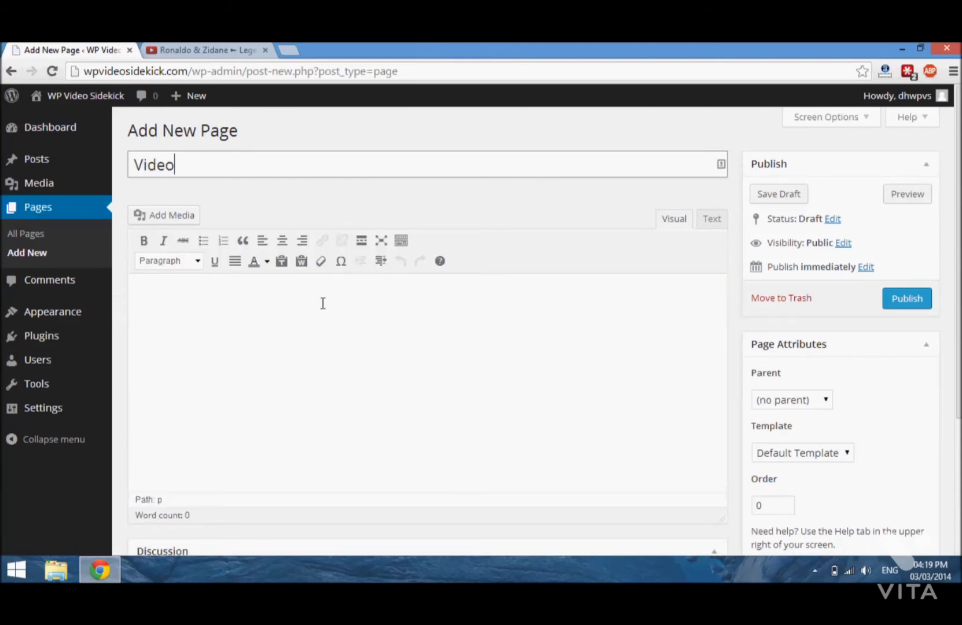
click(298, 329)
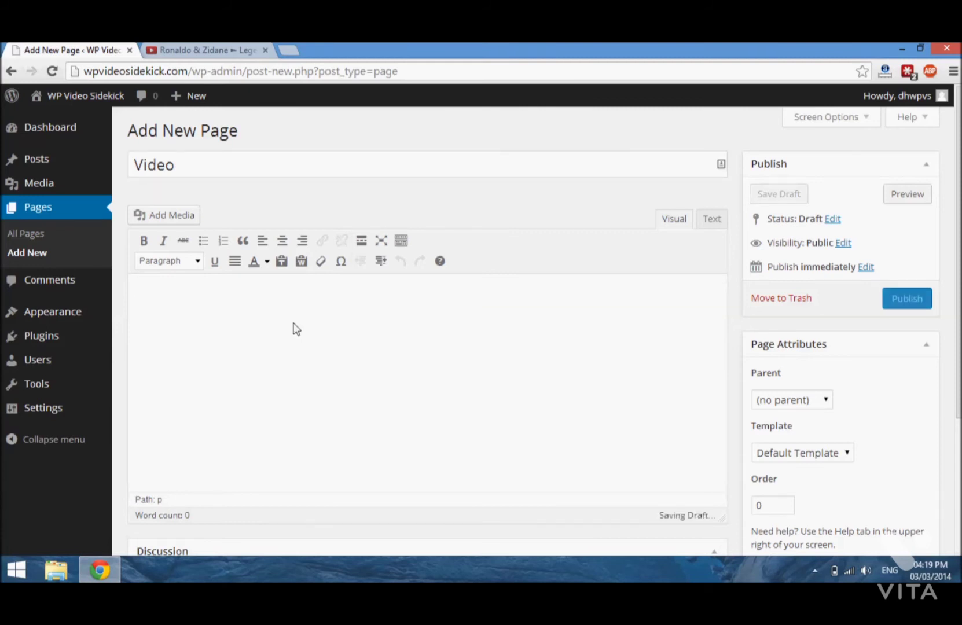
click(181, 50)
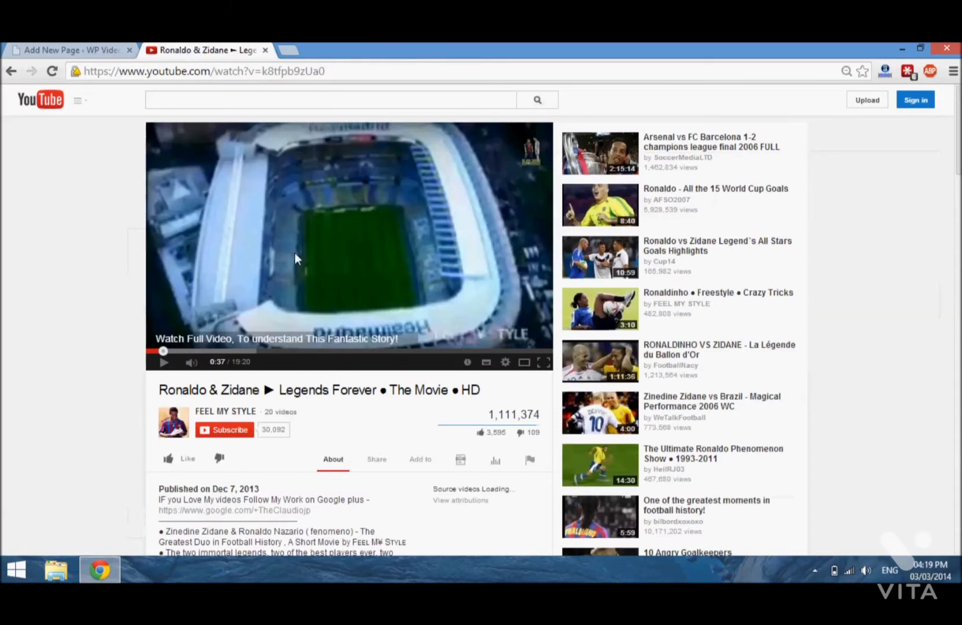
Copy the video's iframe embed code and turn off 'Show suggested videos when the video finishes'
scroll(347, 220, down, 1)
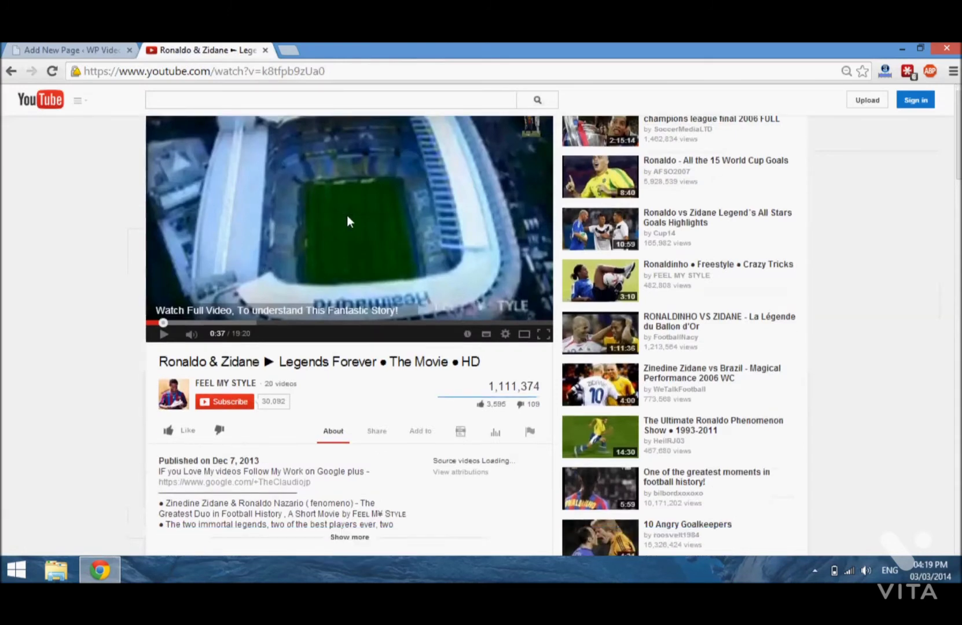
scroll(347, 220, down, 1)
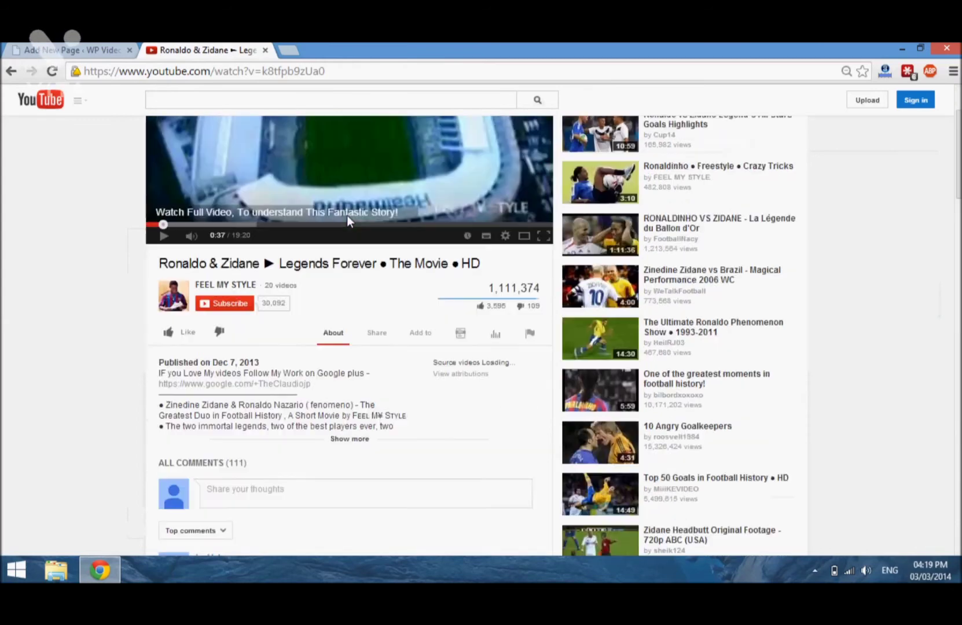
click(388, 338)
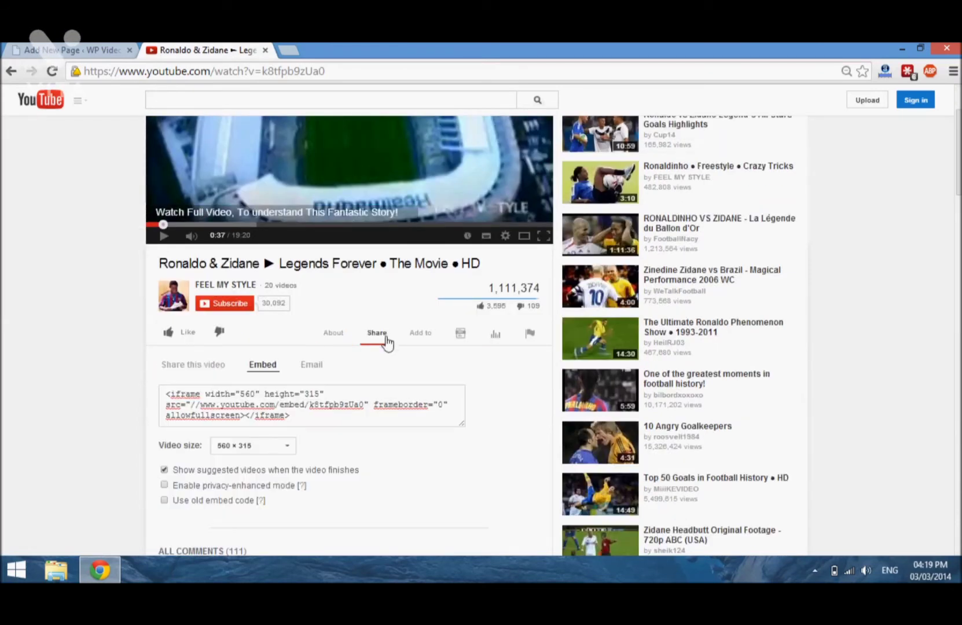
click(272, 367)
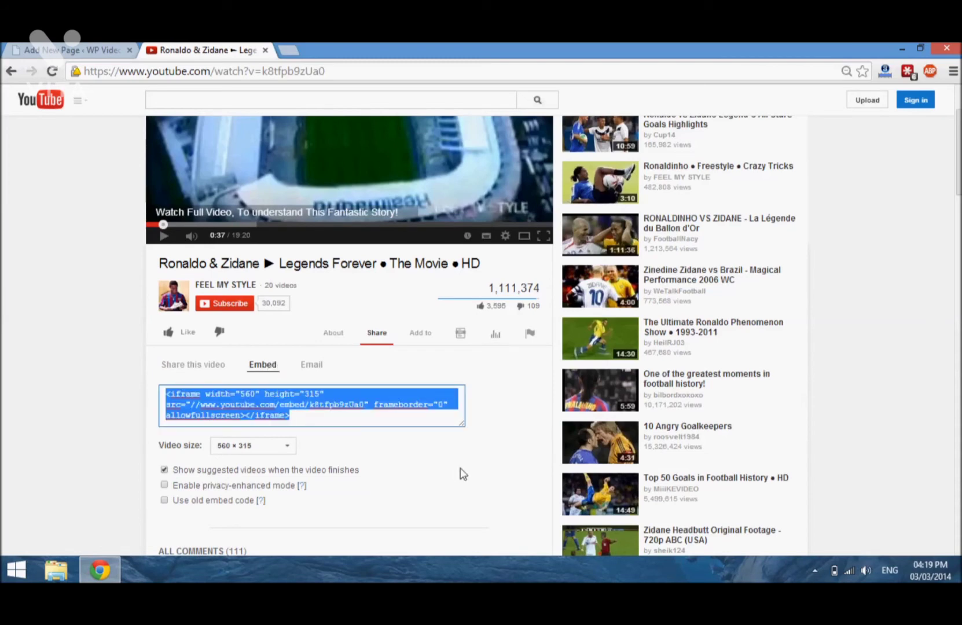
scroll(495, 480, down, 2)
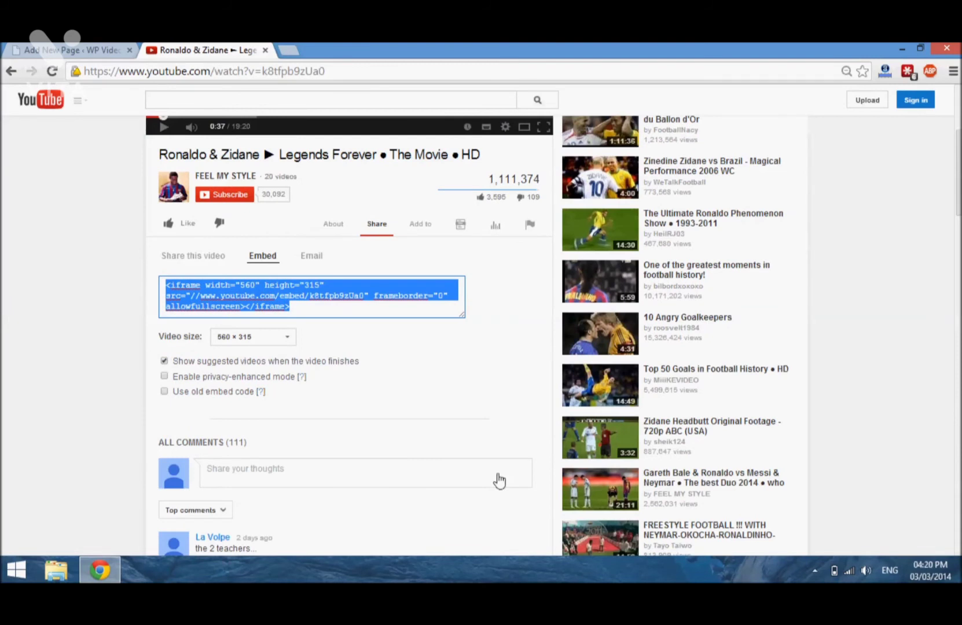
right_click(263, 305)
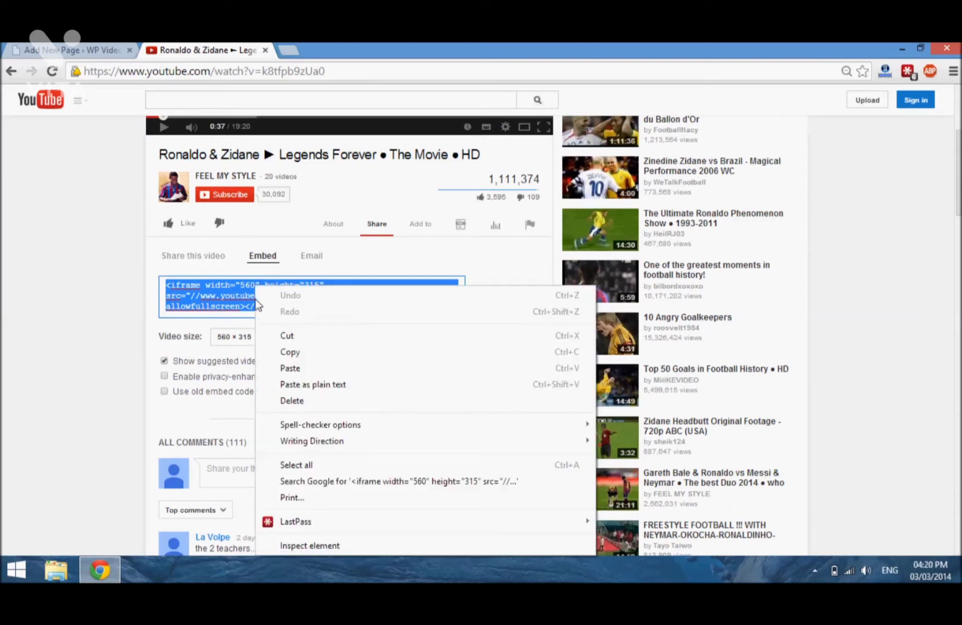
click(299, 355)
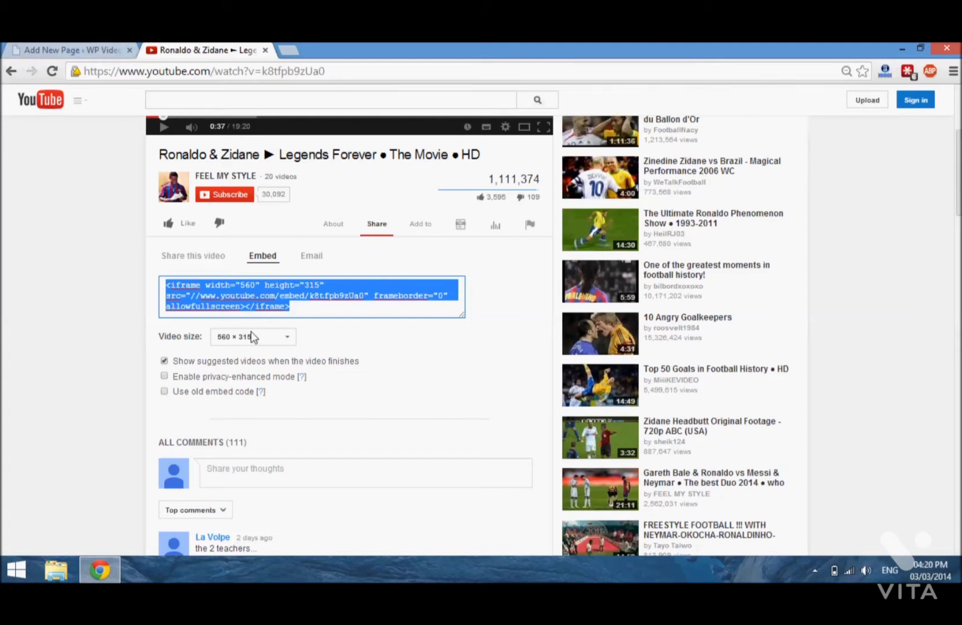
scroll(440, 446, down, 1)
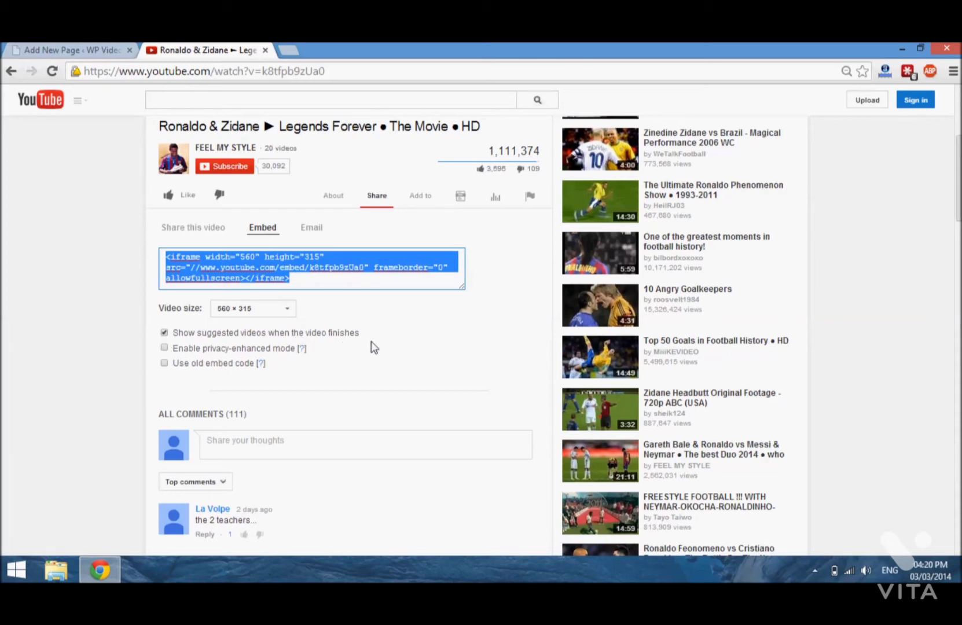
click(164, 333)
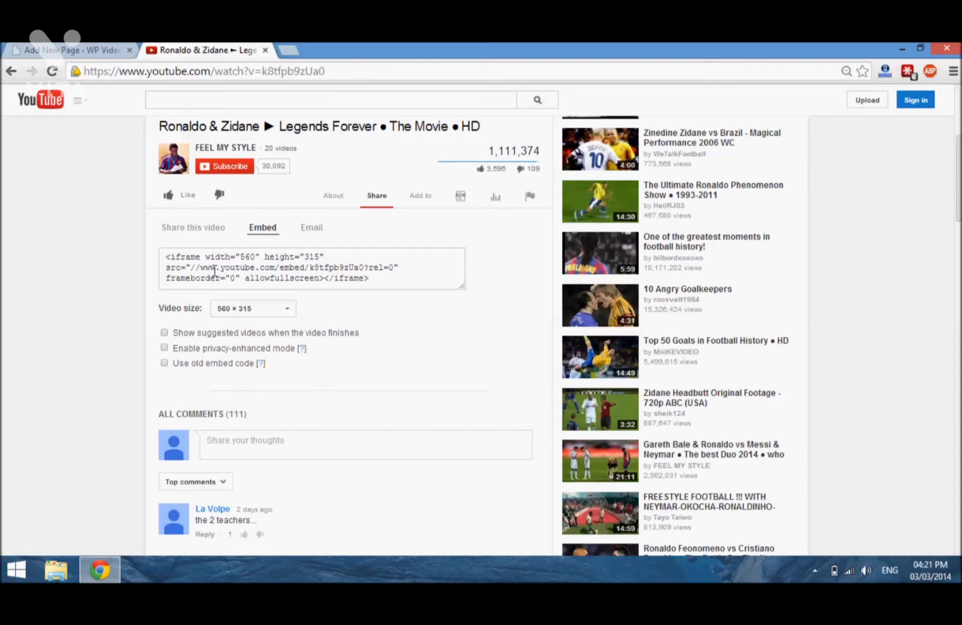
Paste the YouTube iframe code into the Video page via the Text editor, then select the placeholder
click(86, 48)
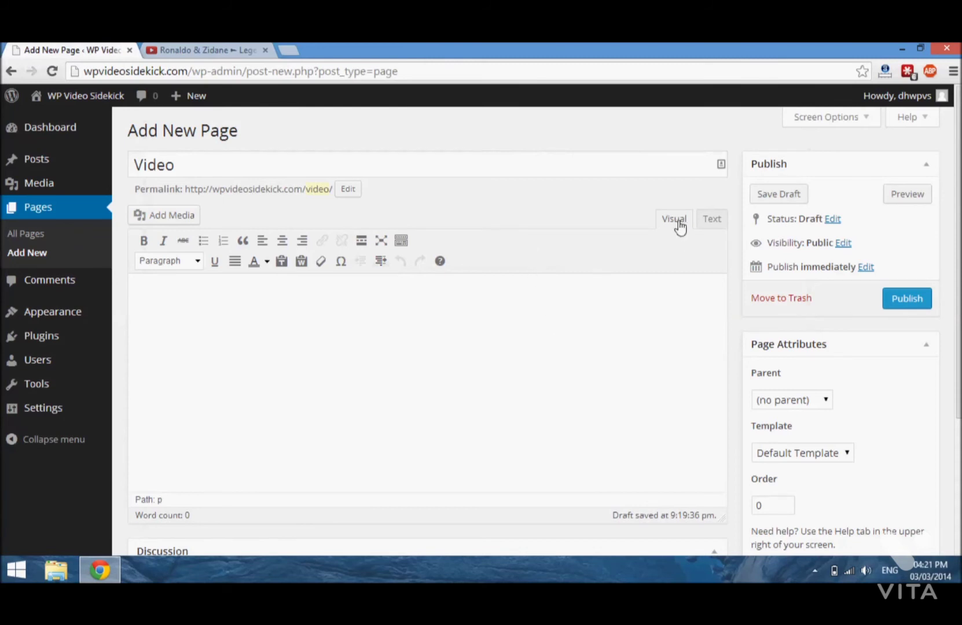
click(716, 223)
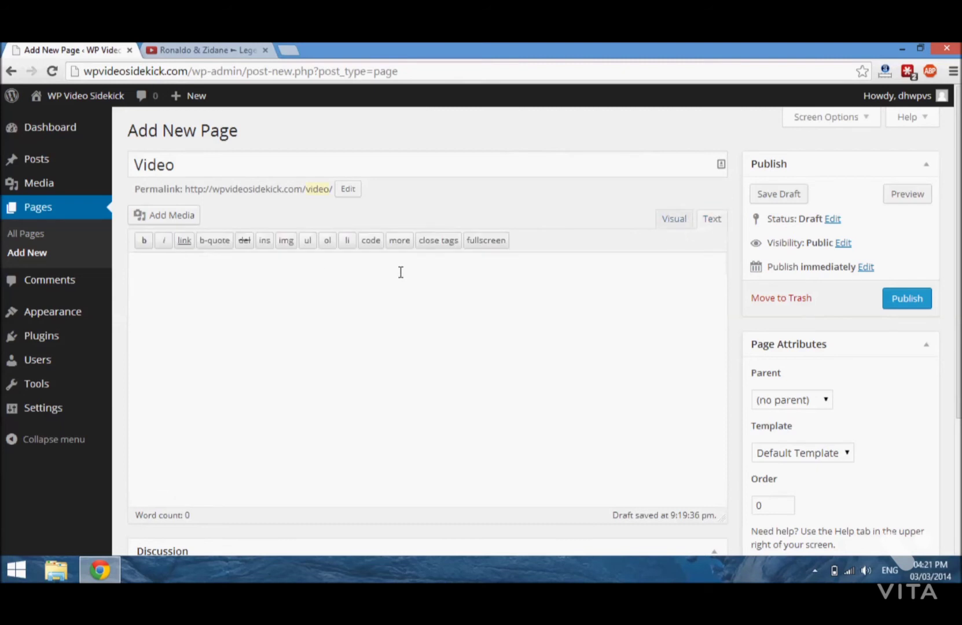
click(300, 277)
key(ctrl+v)
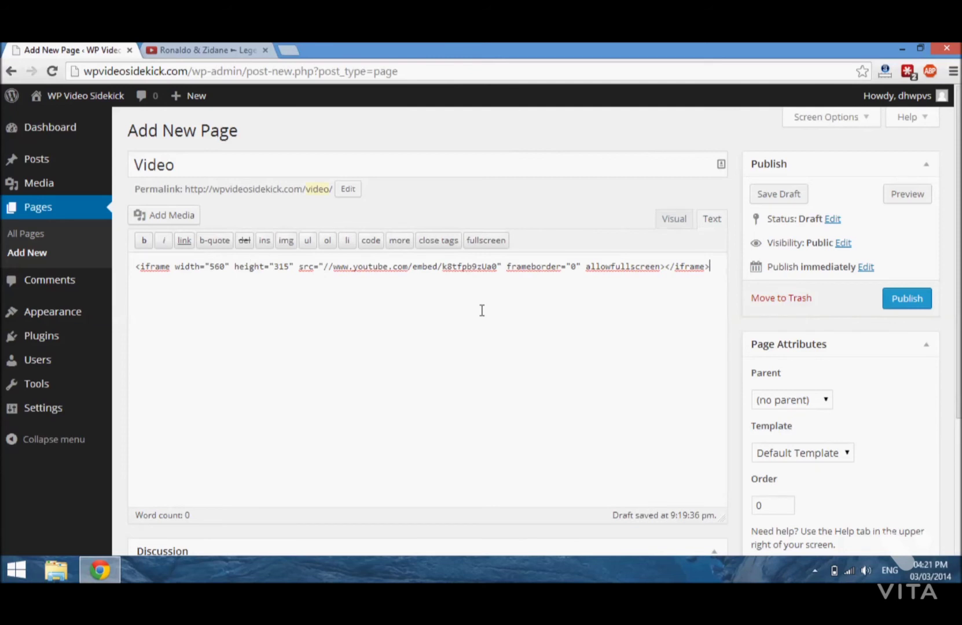
click(675, 220)
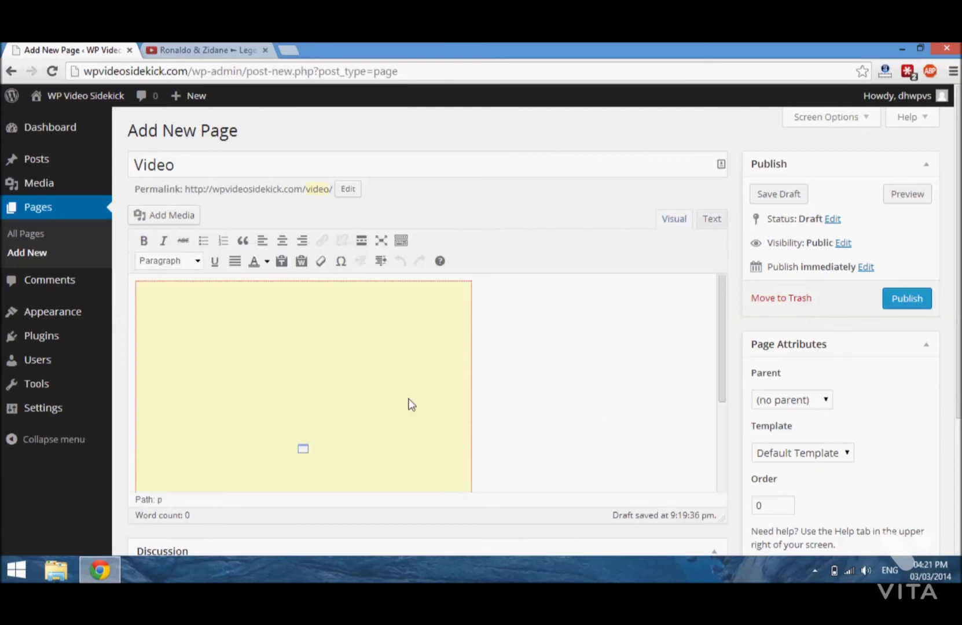
scroll(538, 357, down, 3)
scroll(539, 357, up, 3)
scroll(538, 354, down, 5)
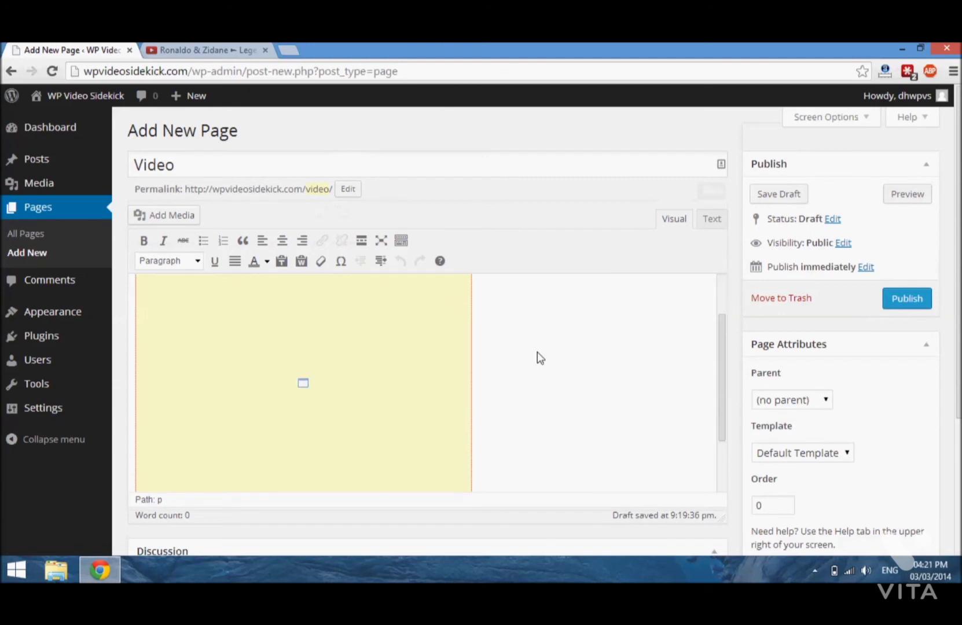
scroll(537, 352, up, 4)
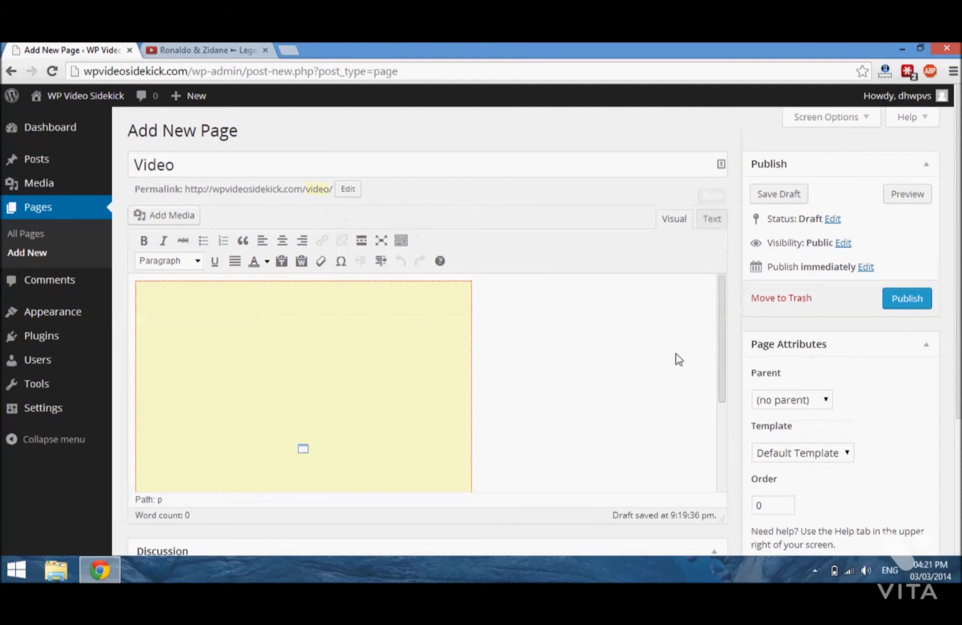
scroll(582, 407, down, 4)
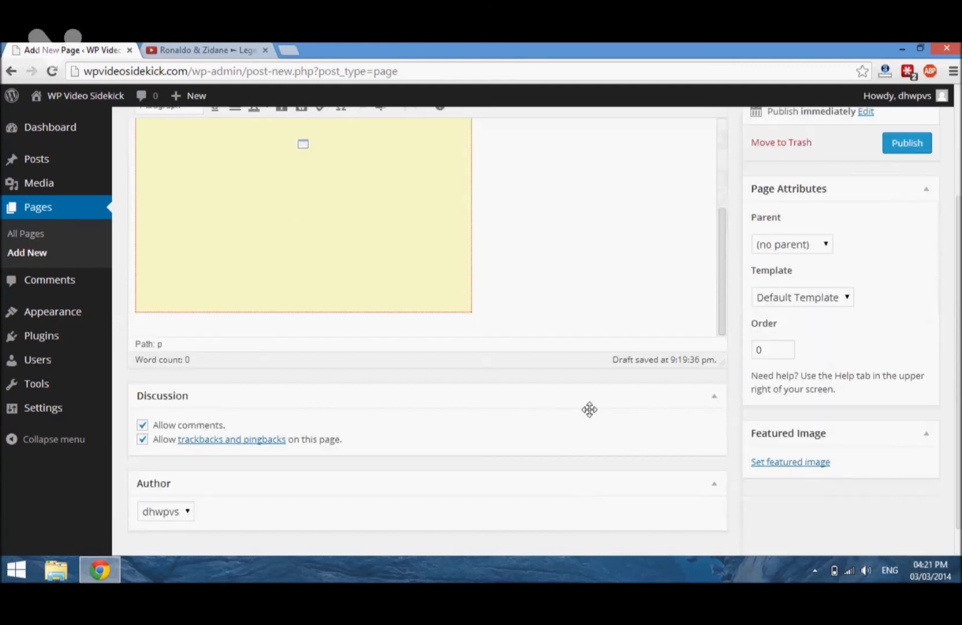
click(463, 329)
Add a centred 'Another Video' line below the embedded video
key(Return)
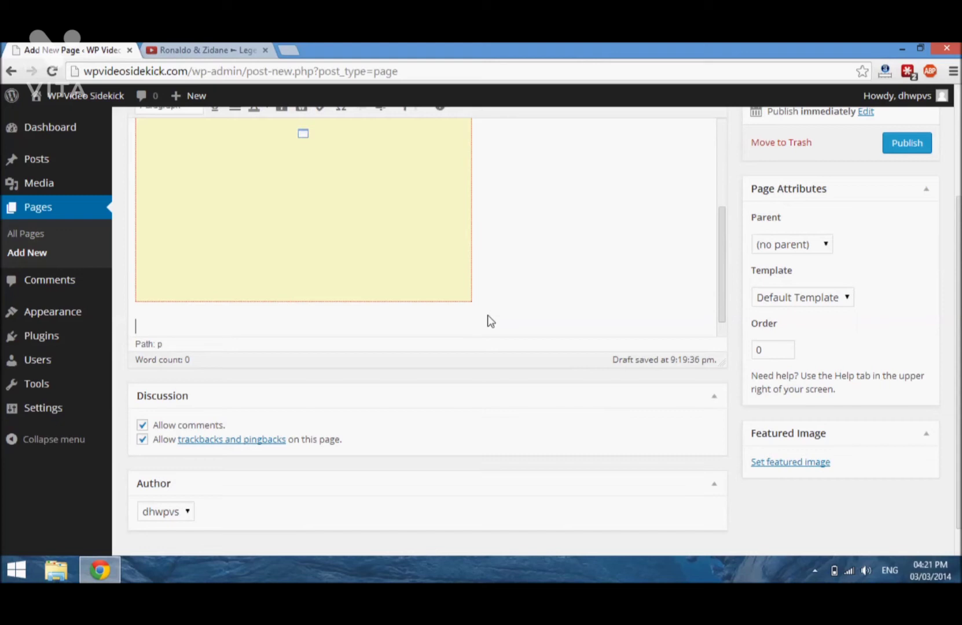
text(Another)
text(Video)
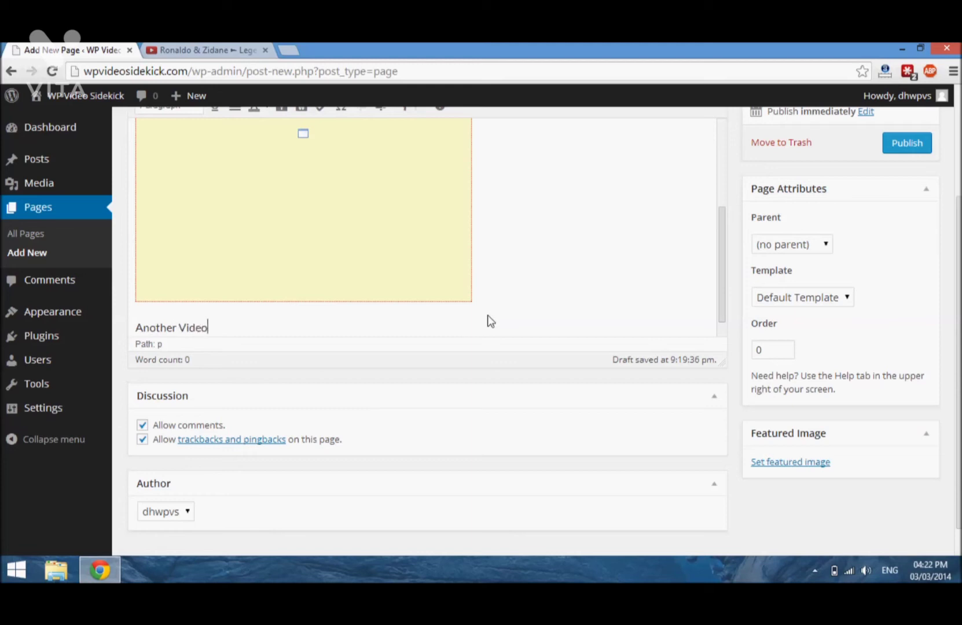
double_click(176, 338)
drag(177, 339, 136, 339)
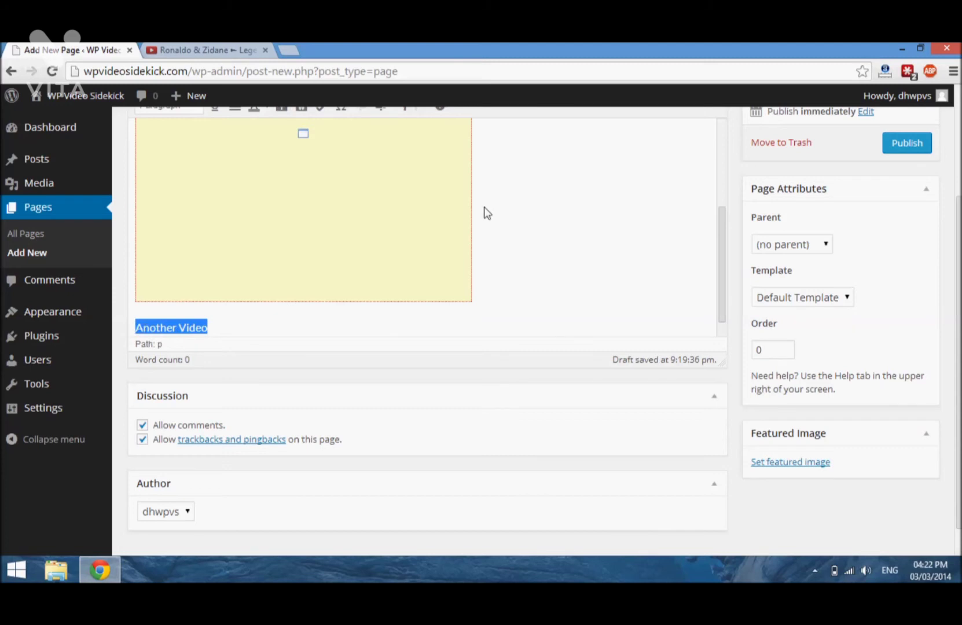
scroll(484, 207, up, 5)
click(282, 240)
Start a new empty line after 'Another Video' and return to the YouTube tab
scroll(623, 410, down, 5)
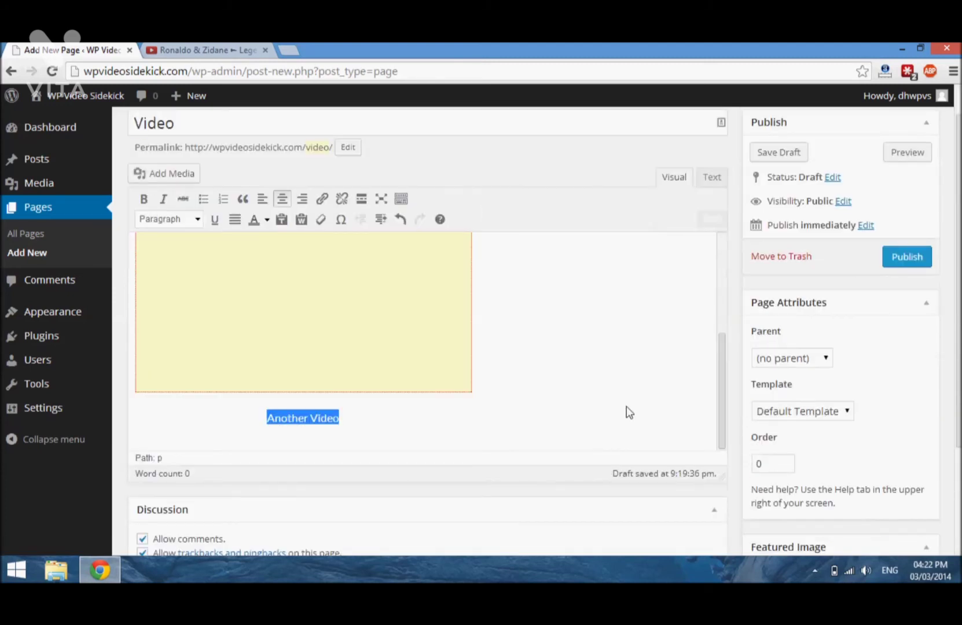
click(362, 429)
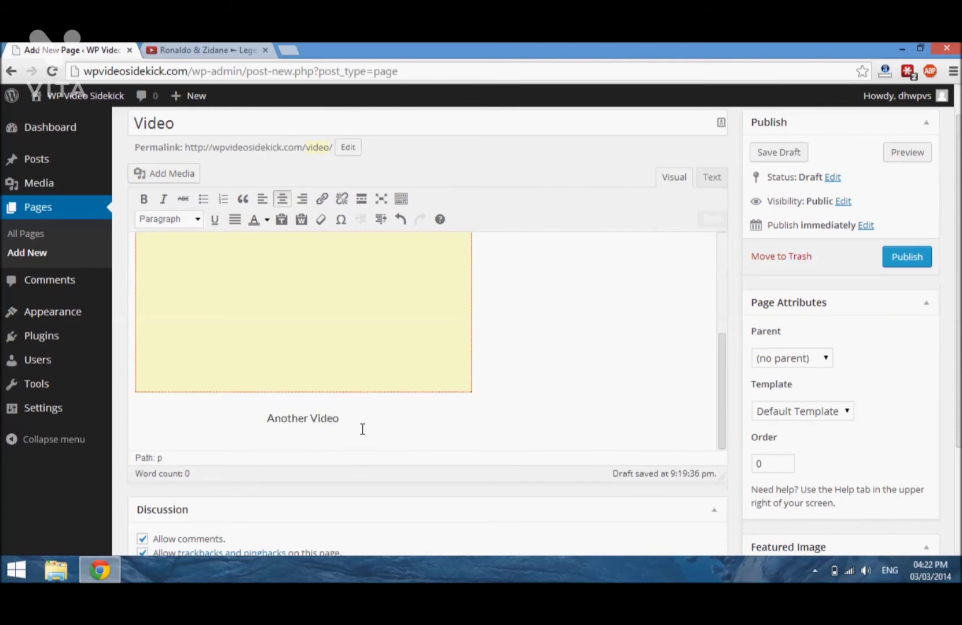
key(Return)
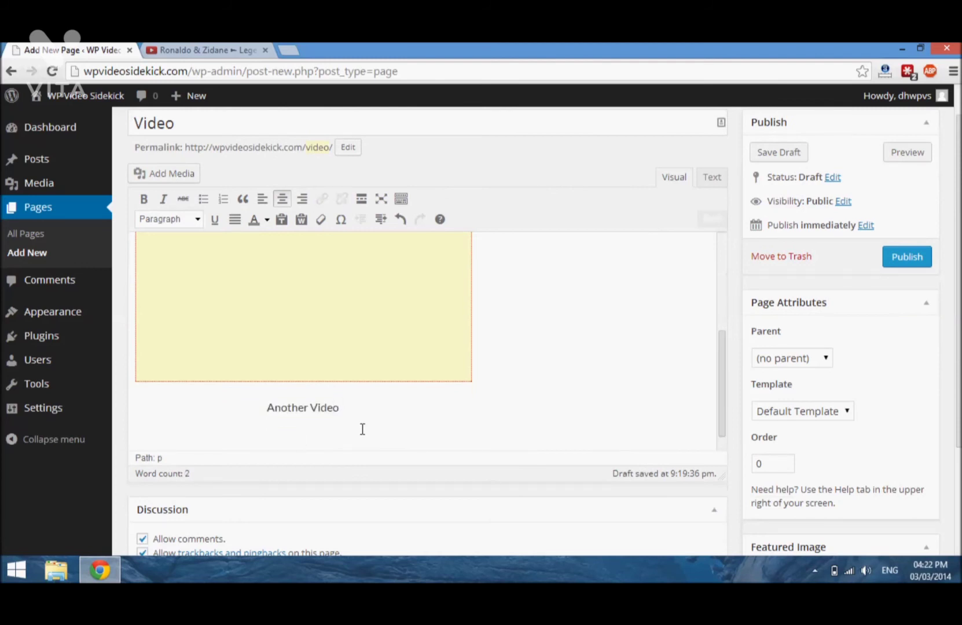
click(220, 51)
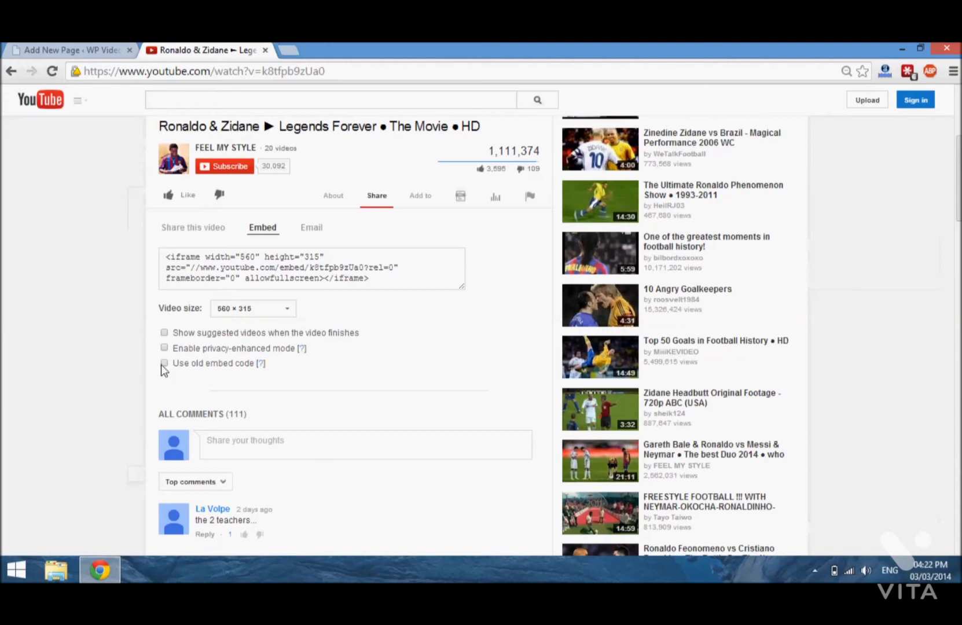
Set the embed Video size to Custom size and enable 'Use old embed code'
click(281, 310)
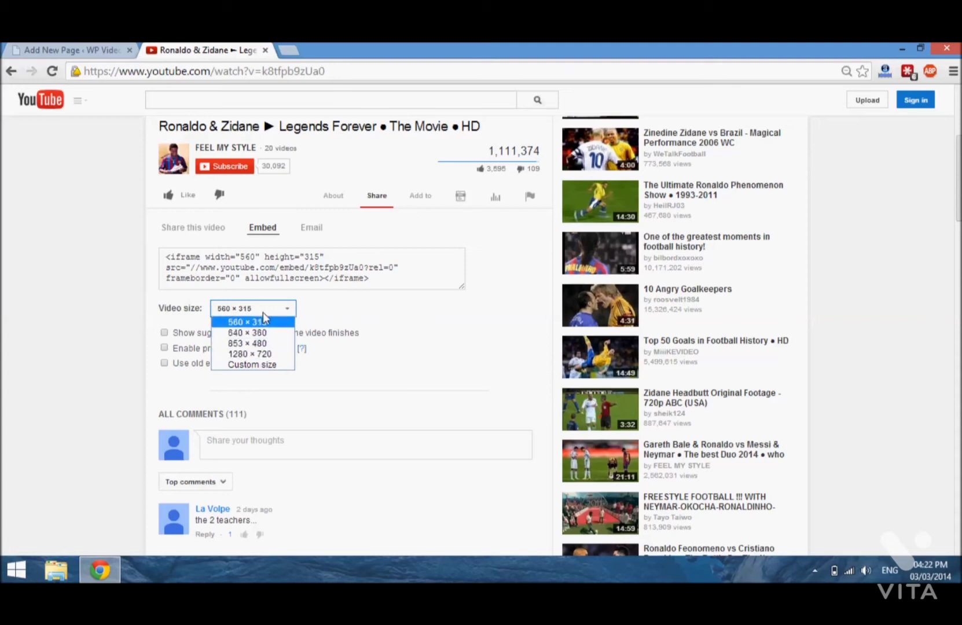
click(259, 366)
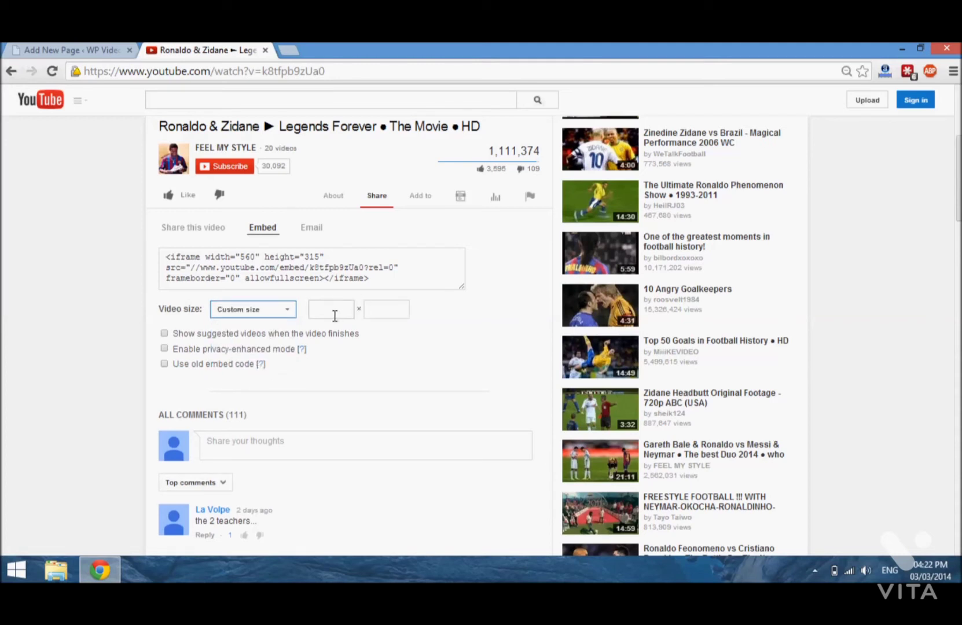
click(334, 316)
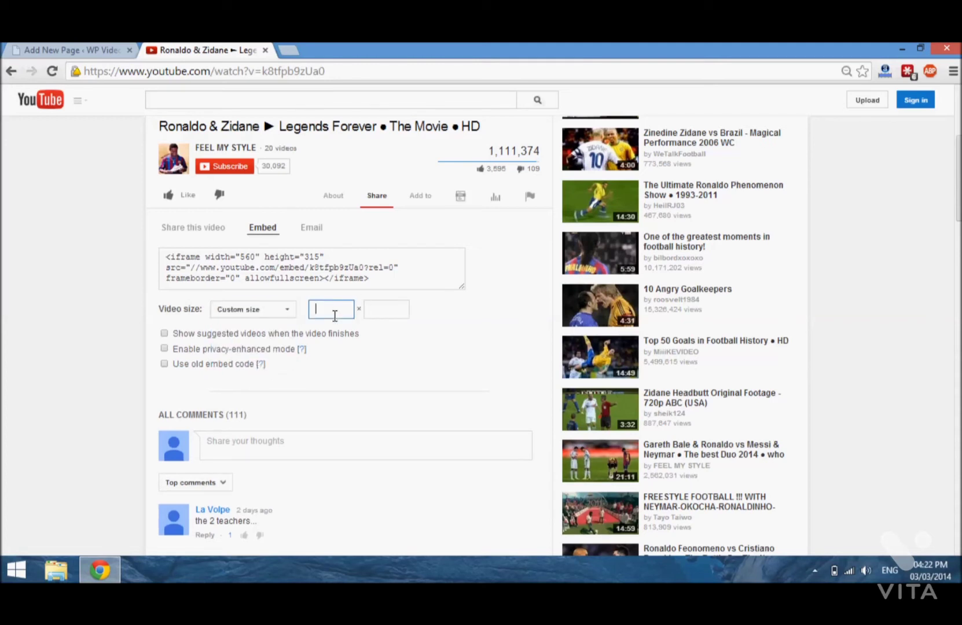
click(388, 313)
click(285, 309)
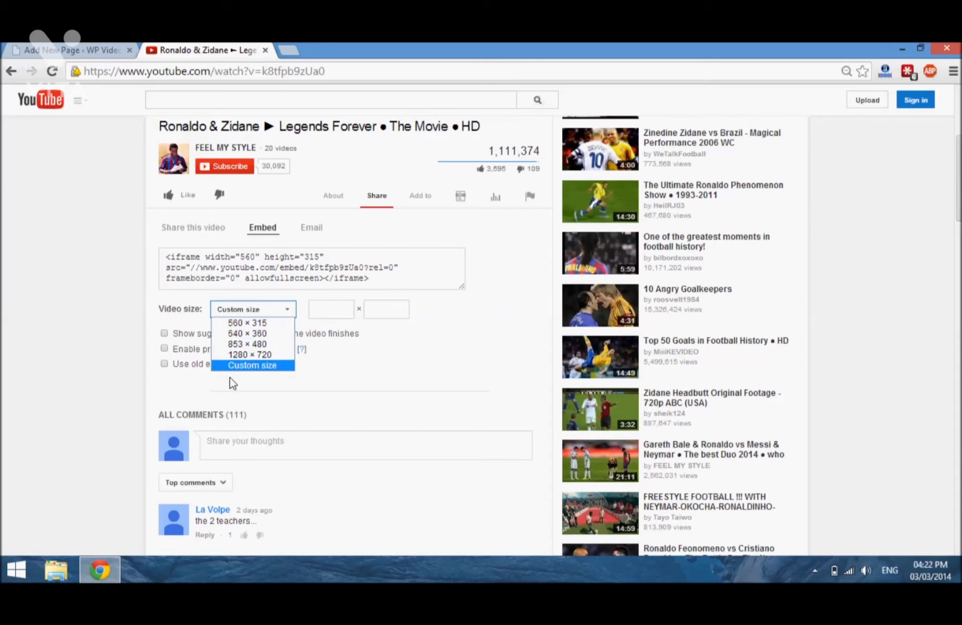
click(213, 384)
click(165, 364)
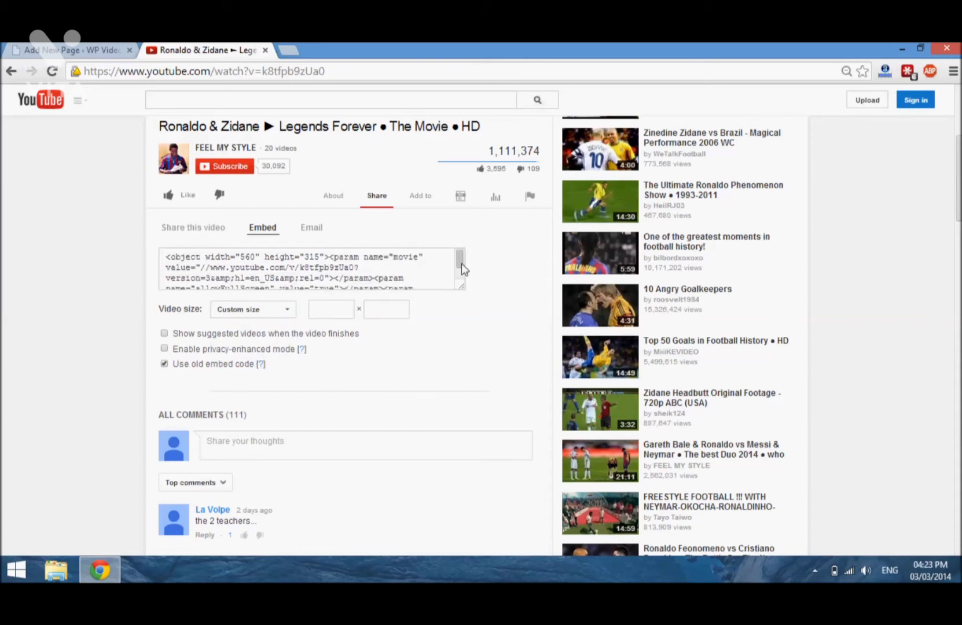
Select and copy YouTube's default old-style embed code
mouse_move(461, 262)
mouse_down()
mouse_move(461, 285)
mouse_move(460, 259)
mouse_up()
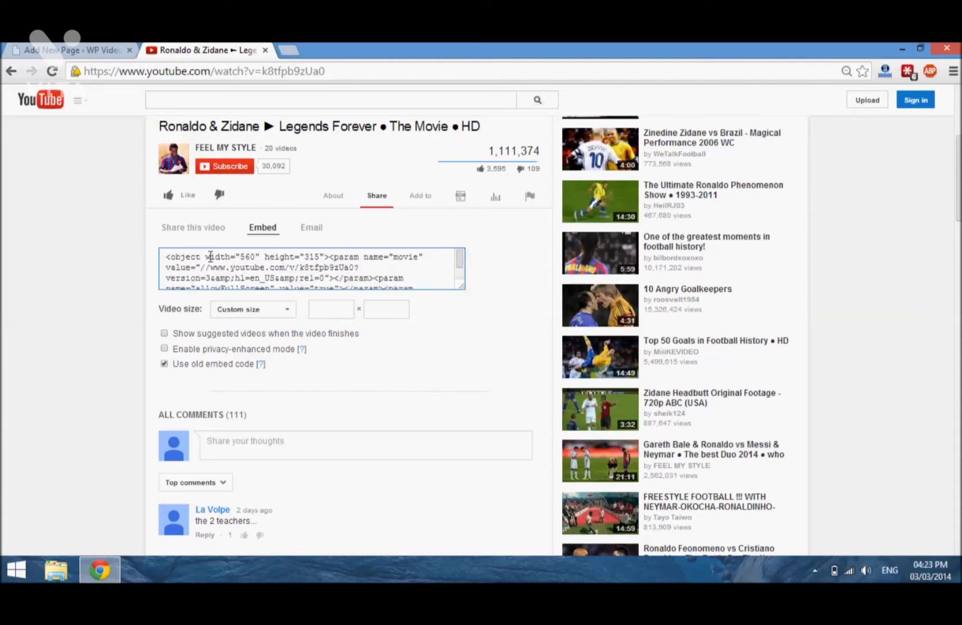
drag(167, 257, 316, 301)
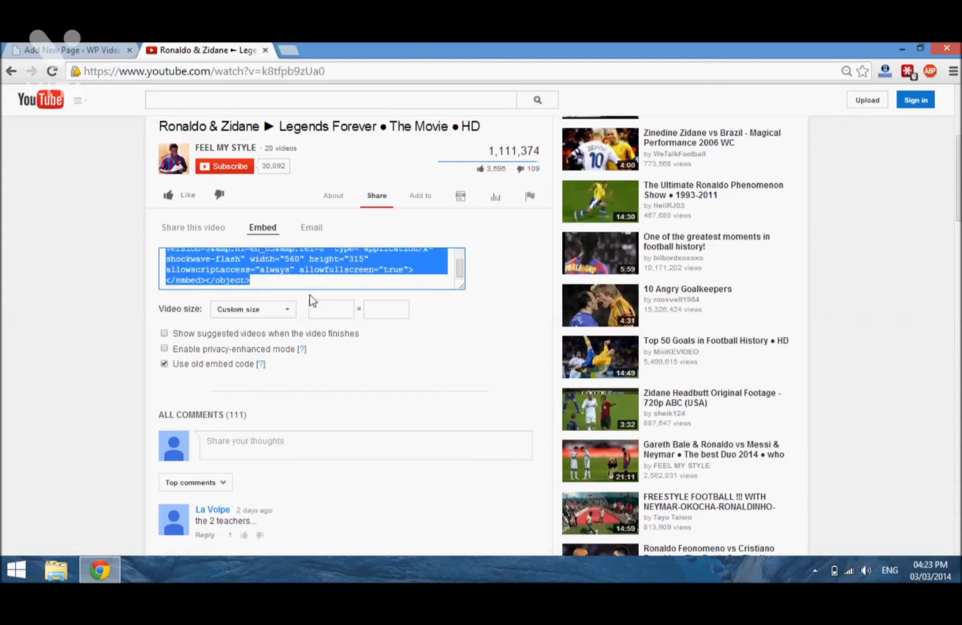
right_click(270, 260)
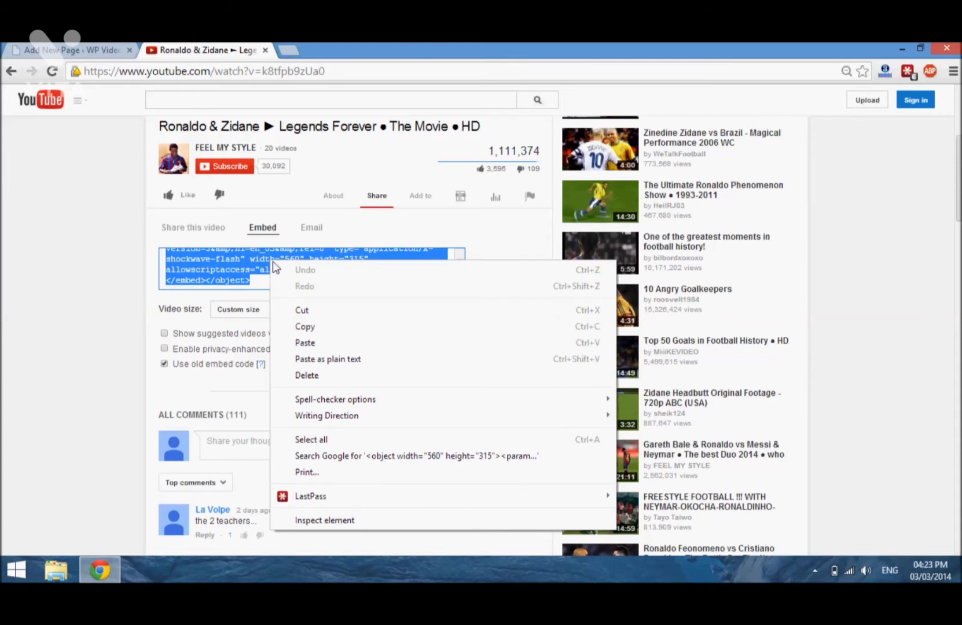
click(315, 326)
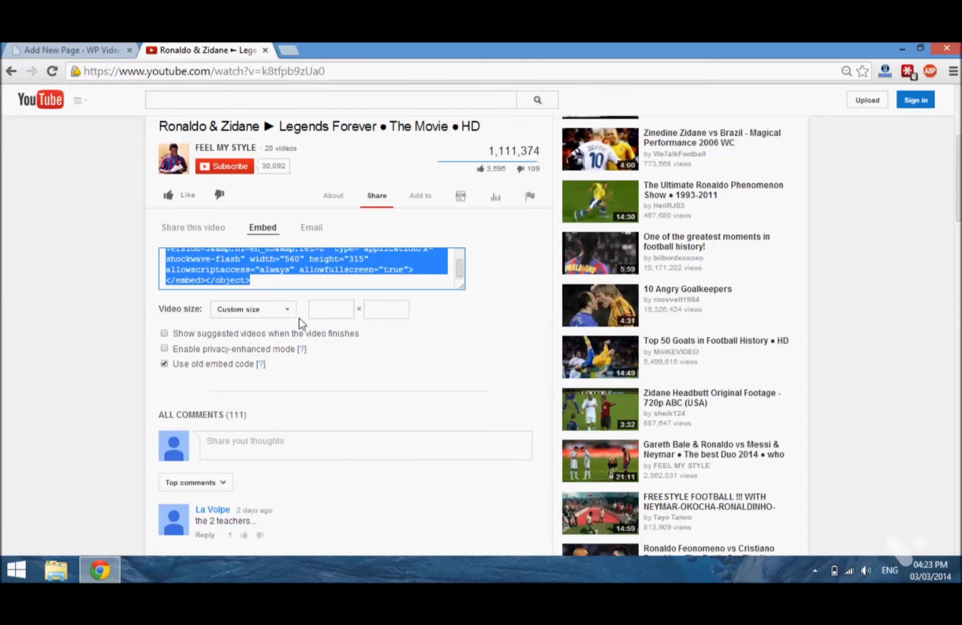
click(484, 333)
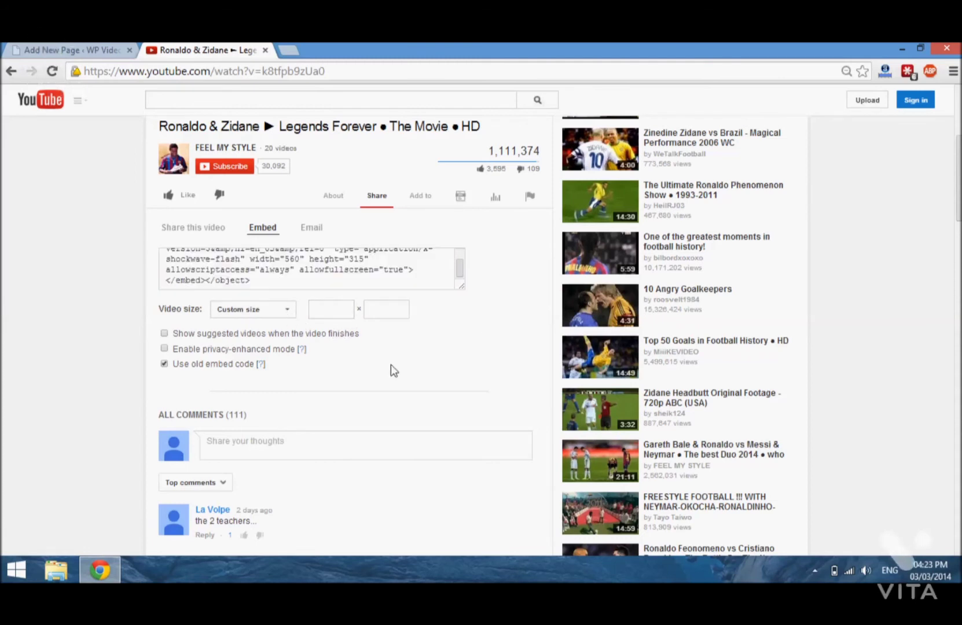
Change the embed size to 640 × 360 and copy the updated embed code
click(285, 312)
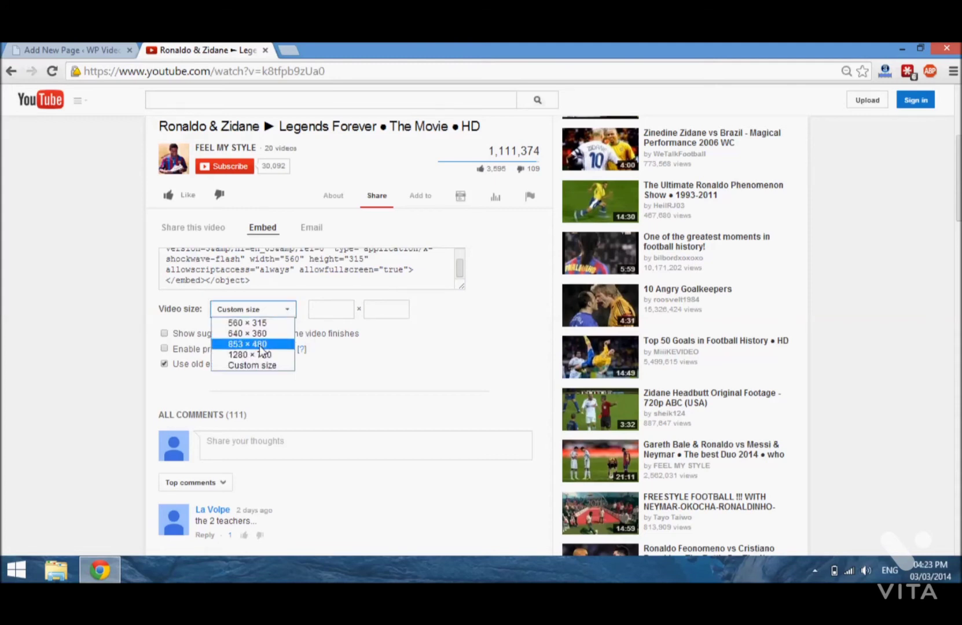
click(260, 335)
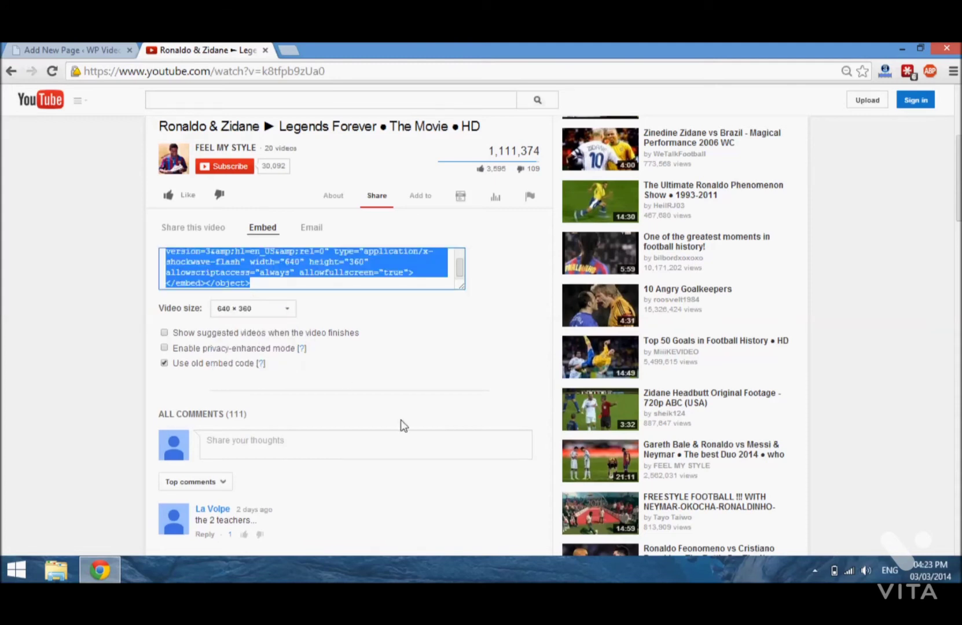
right_click(264, 278)
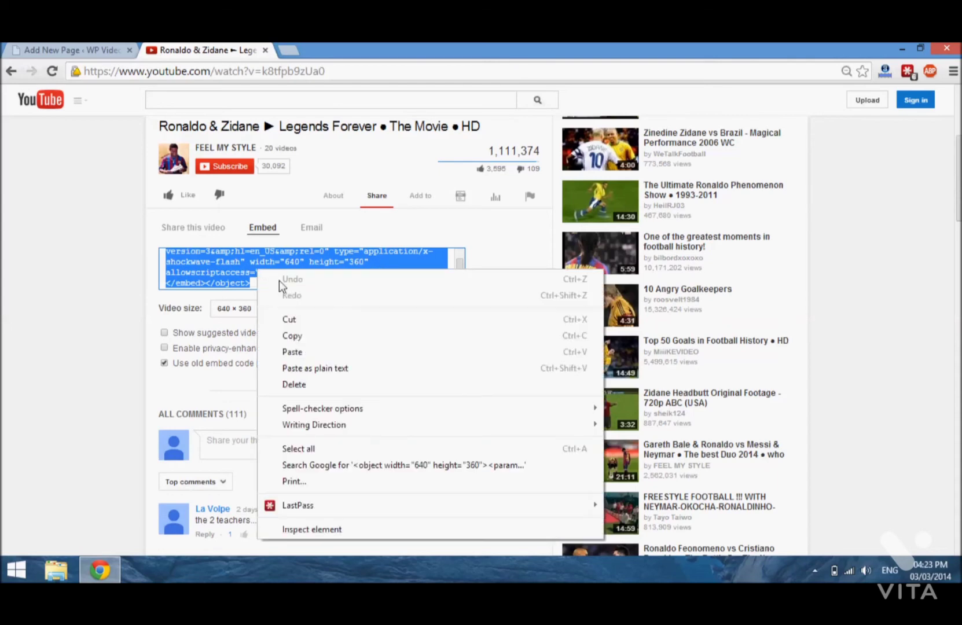
click(303, 337)
Go back to the WordPress Video page editor
scroll(344, 280, up, 5)
scroll(342, 281, down, 4)
scroll(339, 277, down, 4)
scroll(337, 276, up, 8)
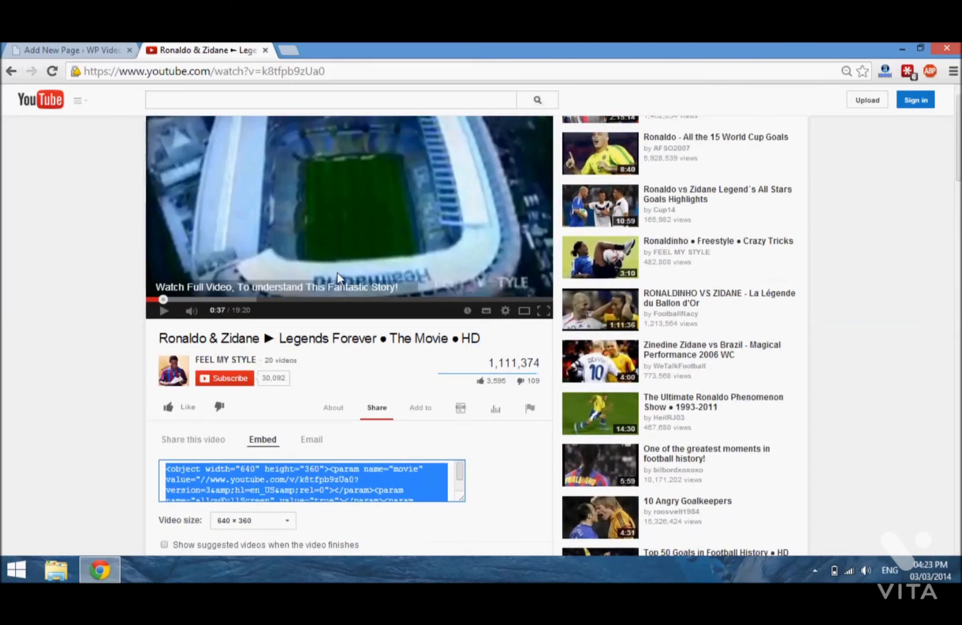
scroll(337, 272, down, 4)
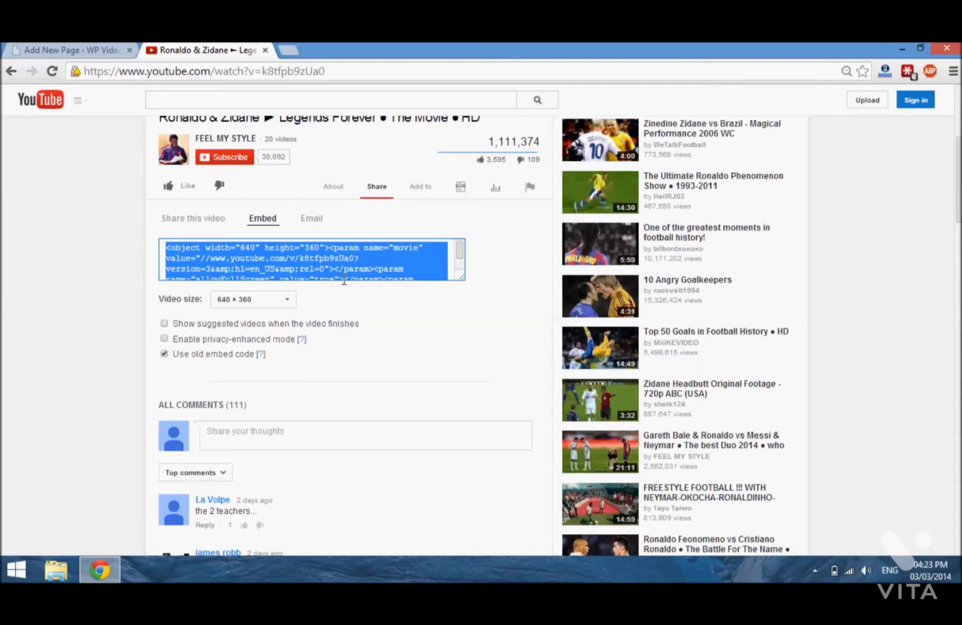
scroll(344, 281, down, 3)
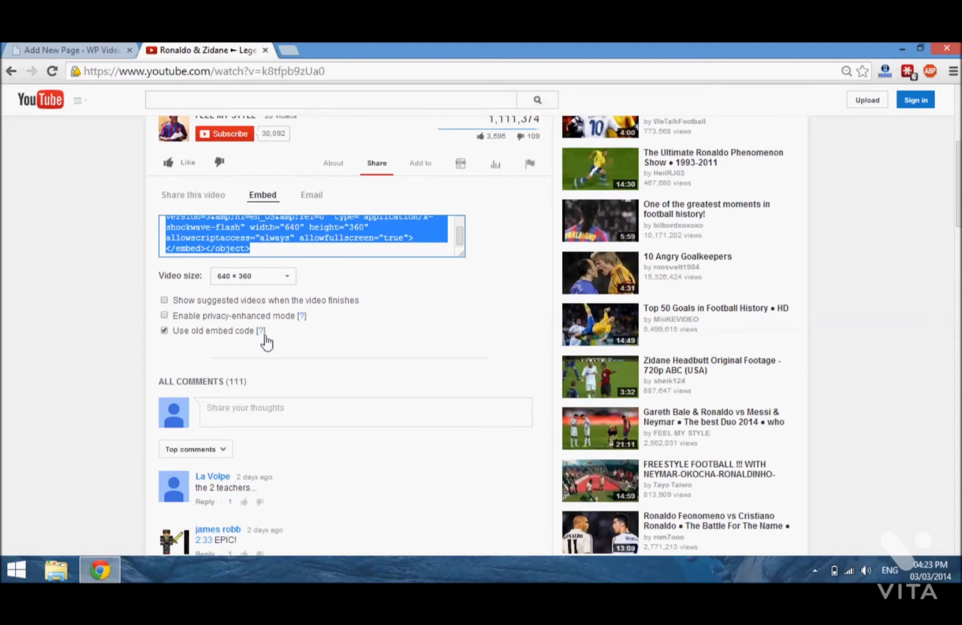
click(97, 51)
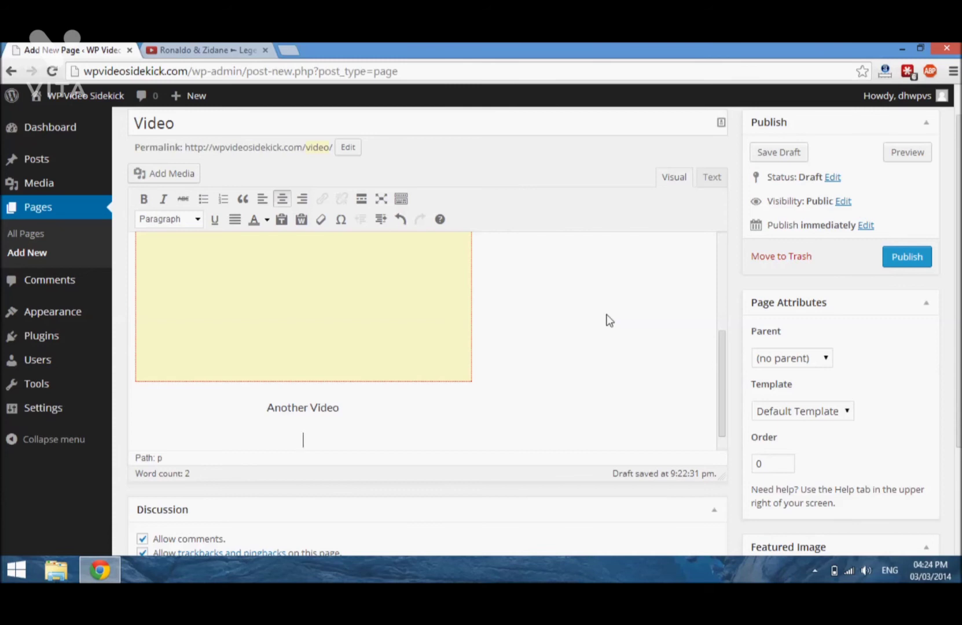
Type a row of x's as a placeholder on the centred line under 'Another Video'
text(xxxxxxxxxxxxxxxxxxxxx)
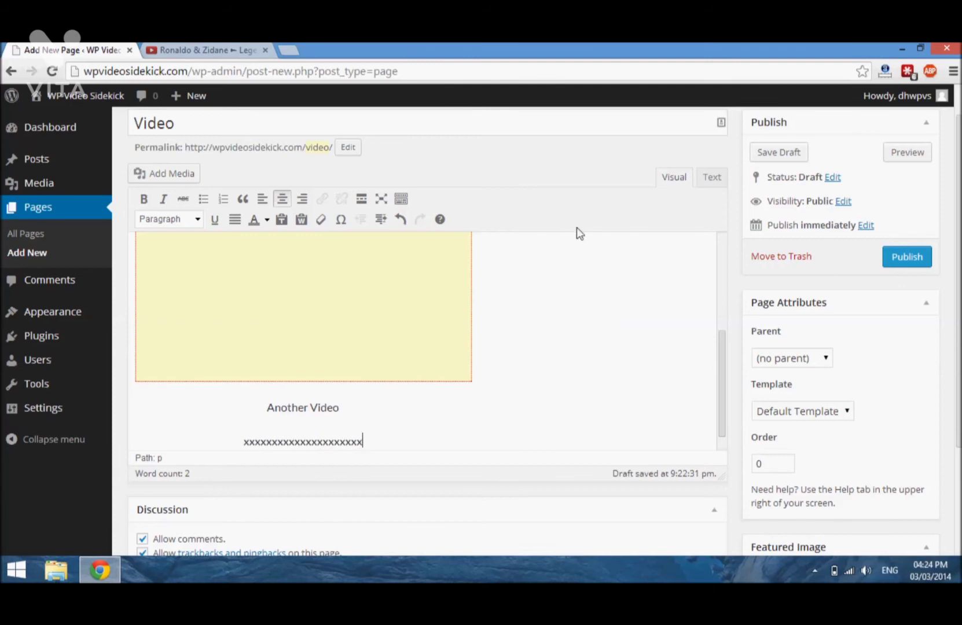
In the HTML Text view, replace the x placeholder with the copied 640 × 360 embed code
click(718, 180)
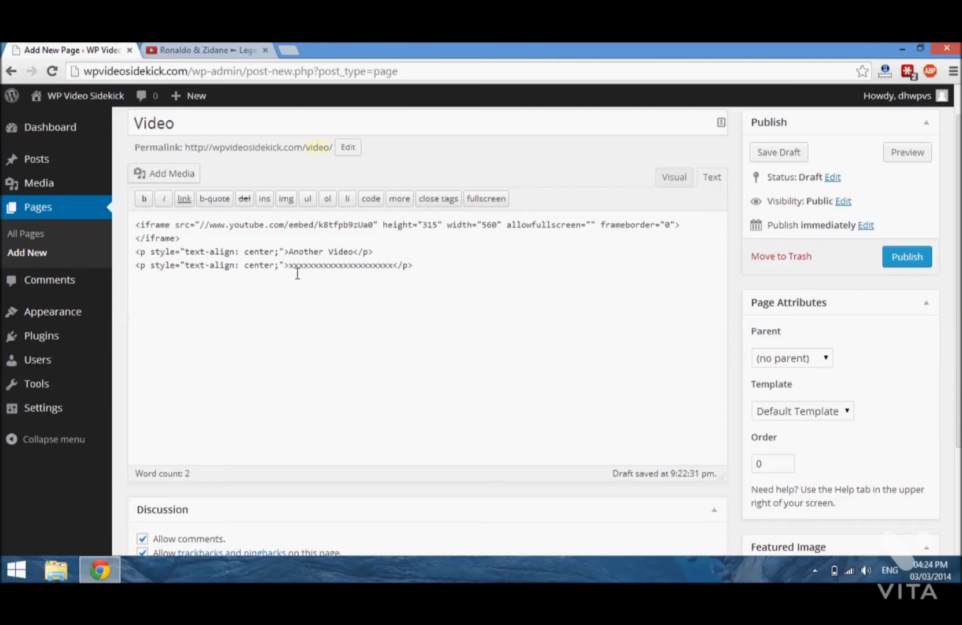
drag(290, 269, 399, 271)
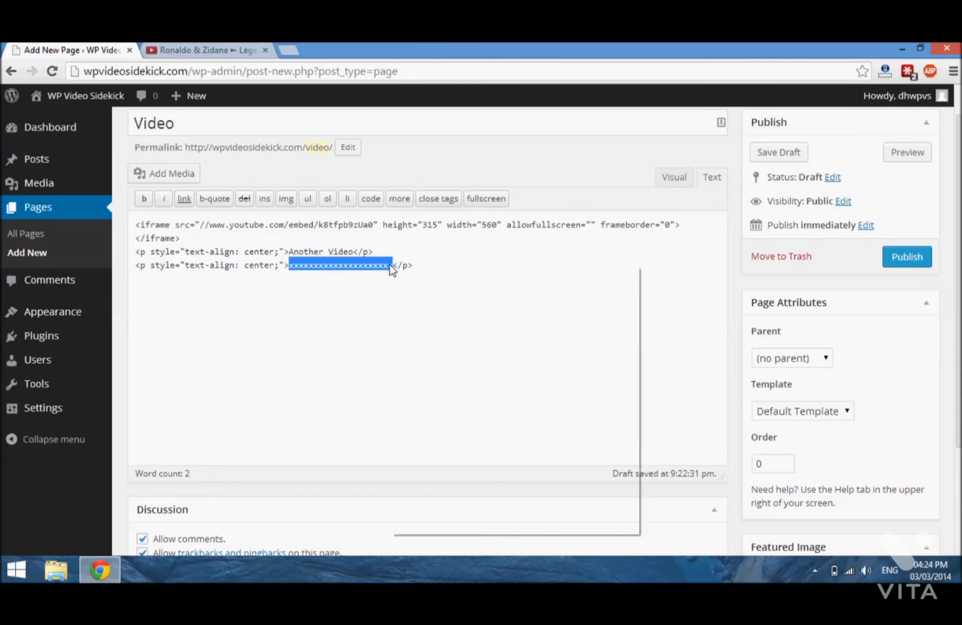
right_click(390, 266)
click(425, 346)
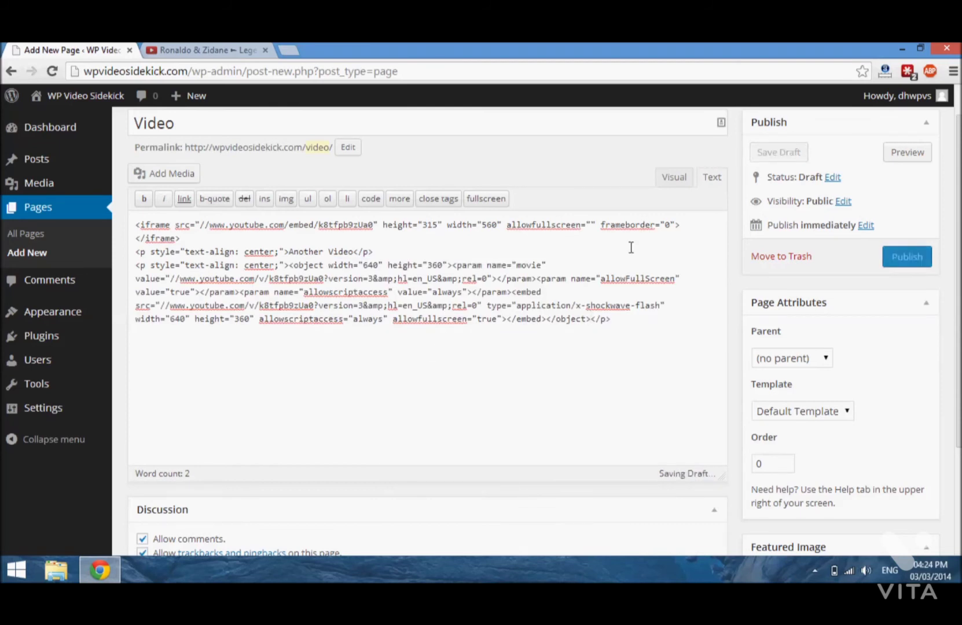
Return to the Visual view and check the embed now showing as a Flash placeholder
click(676, 180)
scroll(533, 361, down, 3)
scroll(531, 356, down, 5)
scroll(532, 356, up, 3)
scroll(532, 362, down, 2)
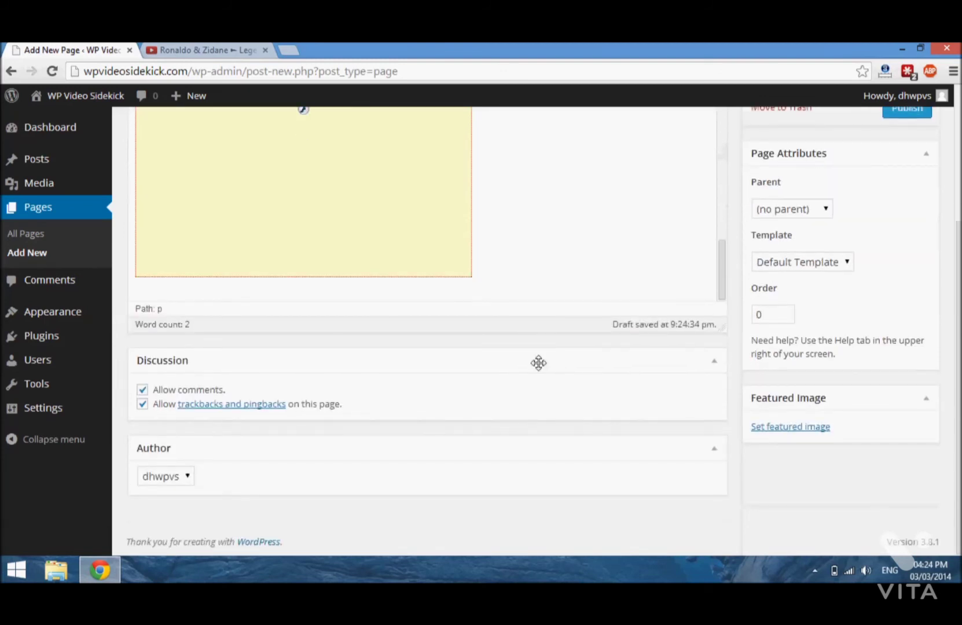
scroll(536, 362, up, 5)
scroll(532, 361, down, 2)
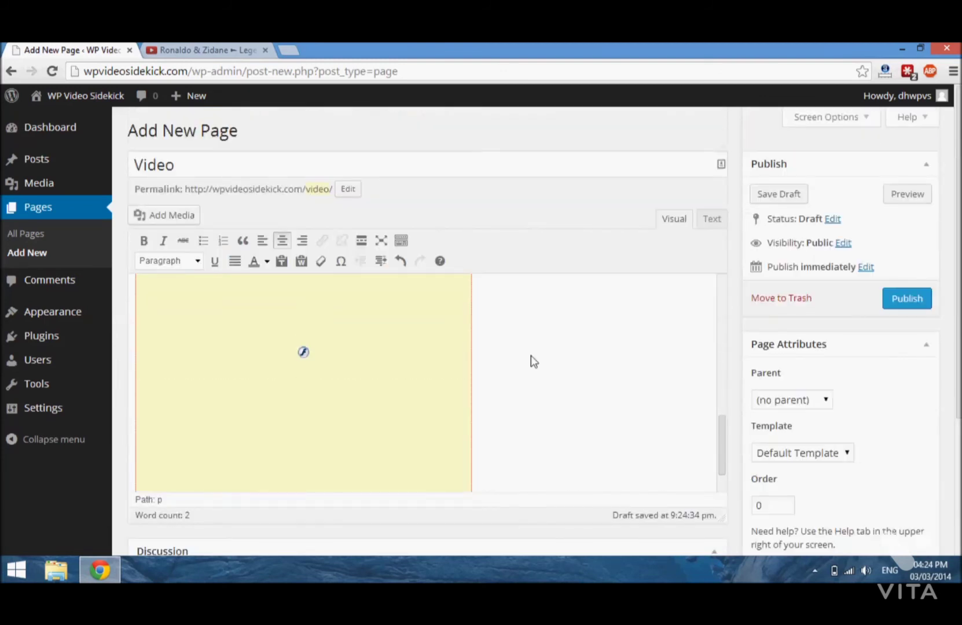
scroll(532, 361, down, 3)
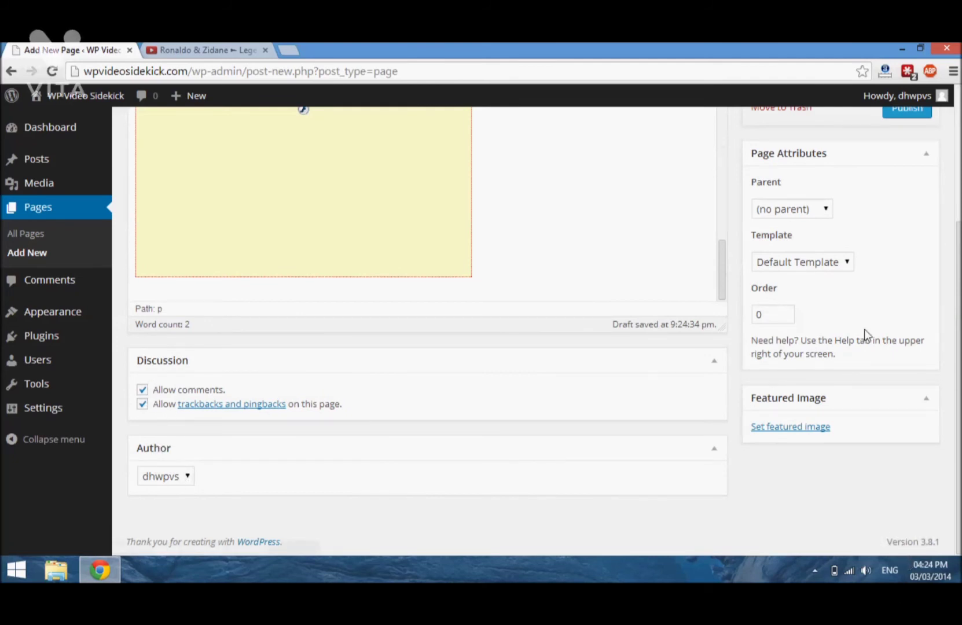
scroll(865, 329, up, 3)
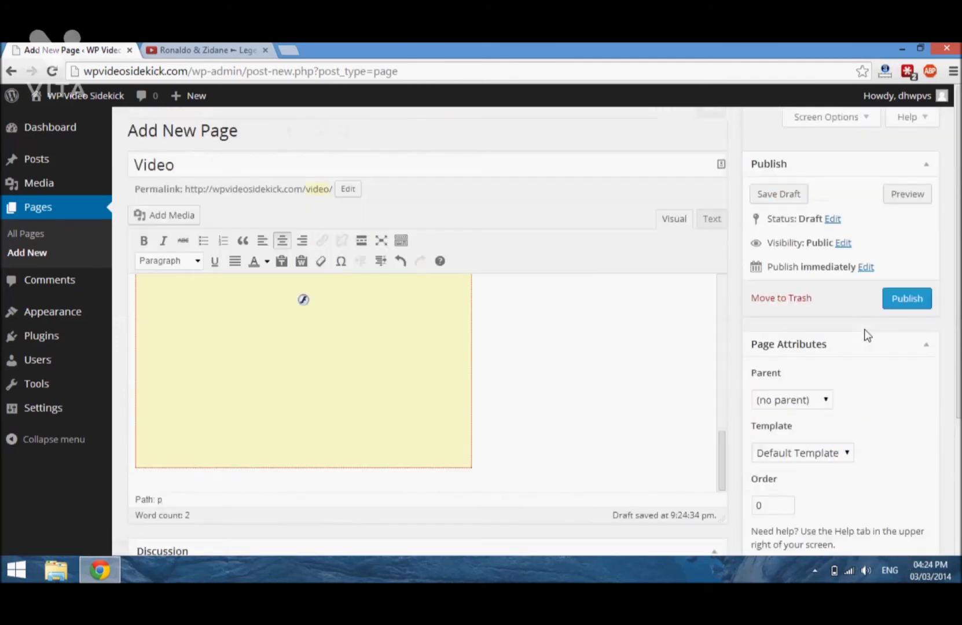
Publish the Video page and open its live view from the Page published notice
click(909, 301)
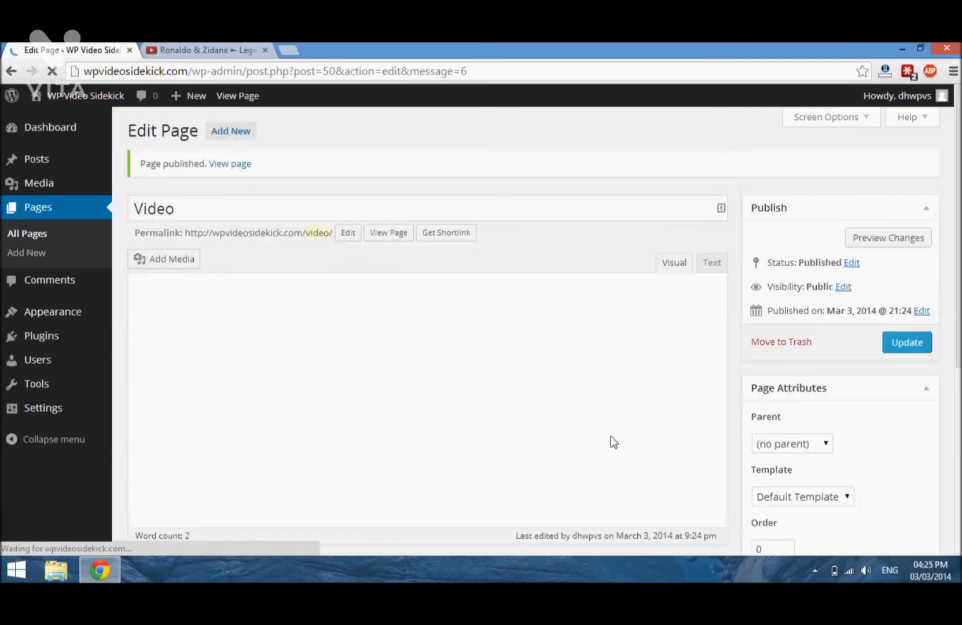
click(243, 167)
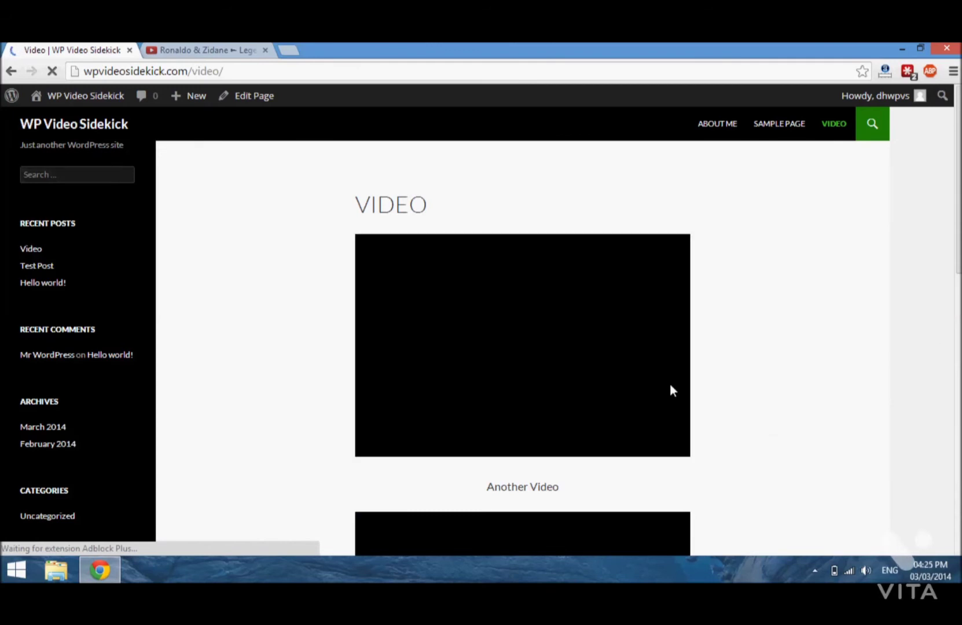
scroll(671, 390, down, 10)
scroll(676, 392, up, 10)
scroll(676, 391, down, 5)
scroll(672, 389, up, 5)
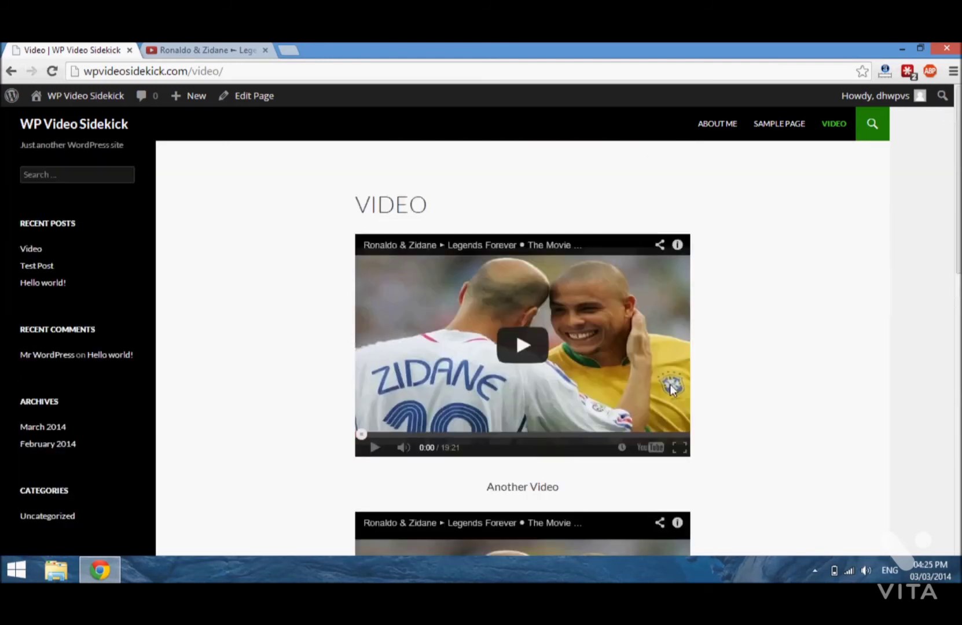
scroll(796, 436, down, 10)
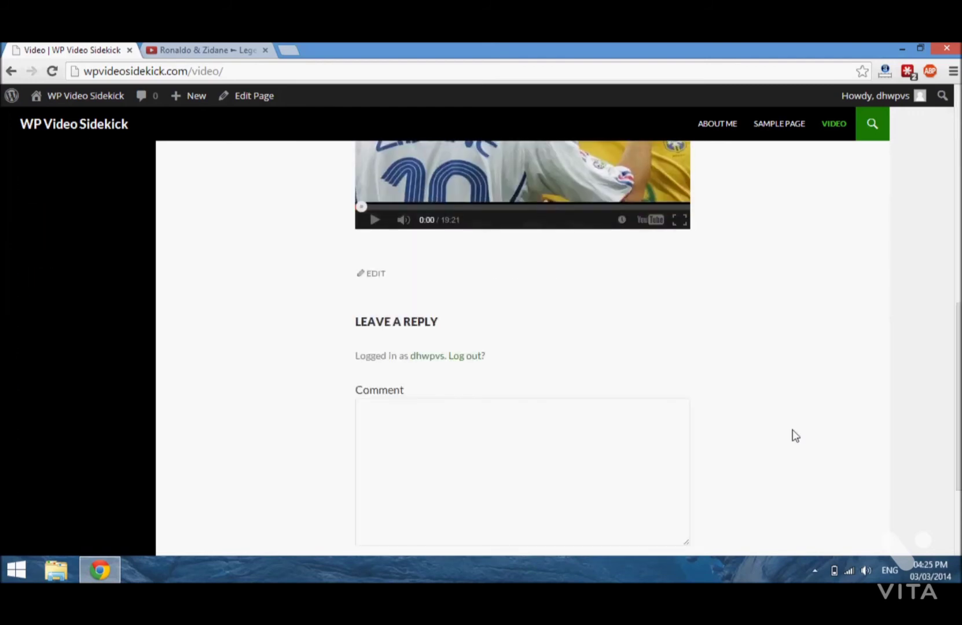
scroll(796, 435, up, 10)
scroll(796, 435, down, 8)
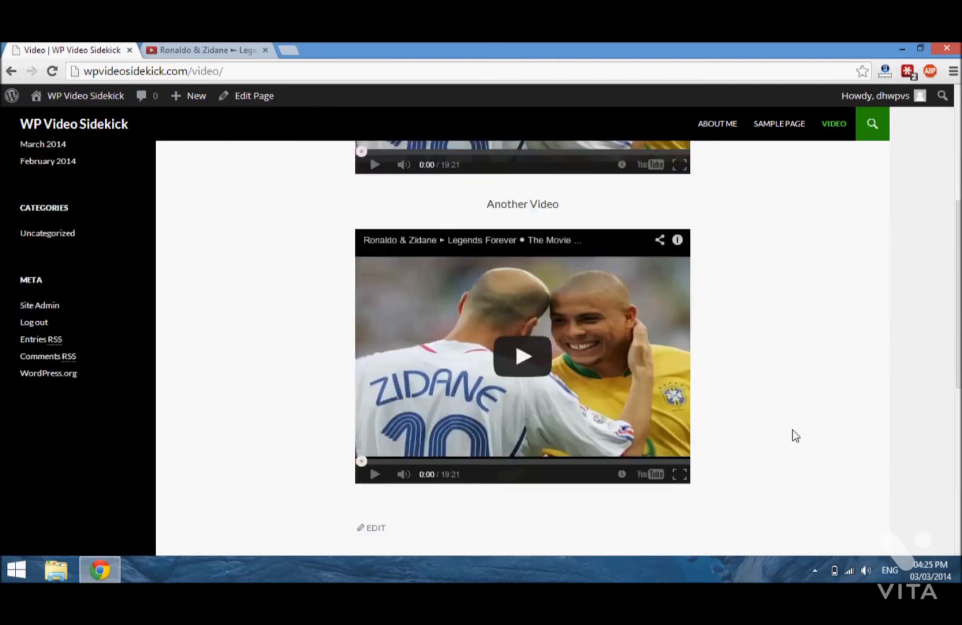
scroll(796, 436, up, 4)
scroll(796, 435, up, 4)
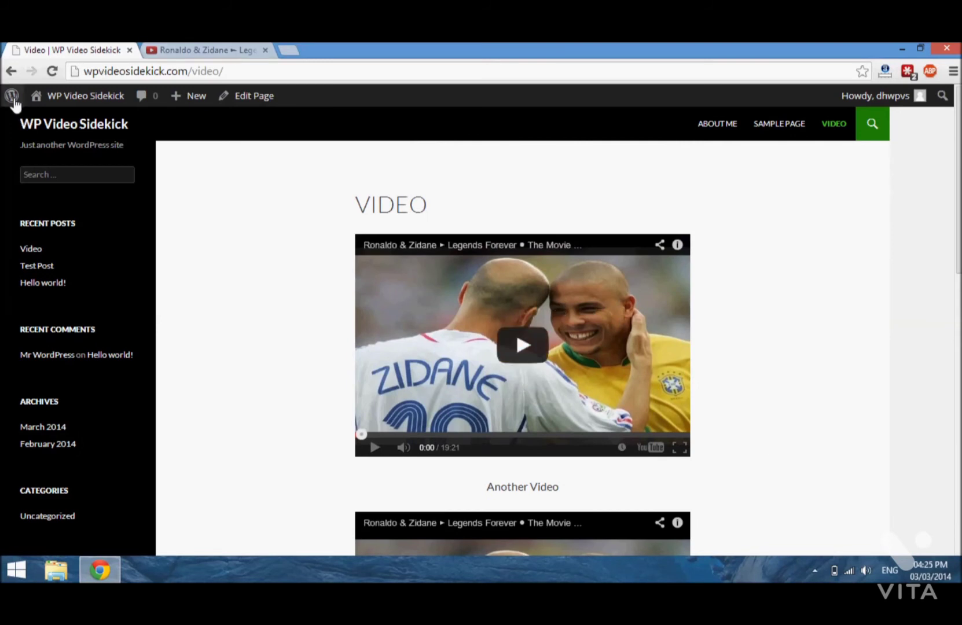
Back in the Video page editor, inspect the iframe and 640 × 360 object HTML, then return to Visual
click(10, 72)
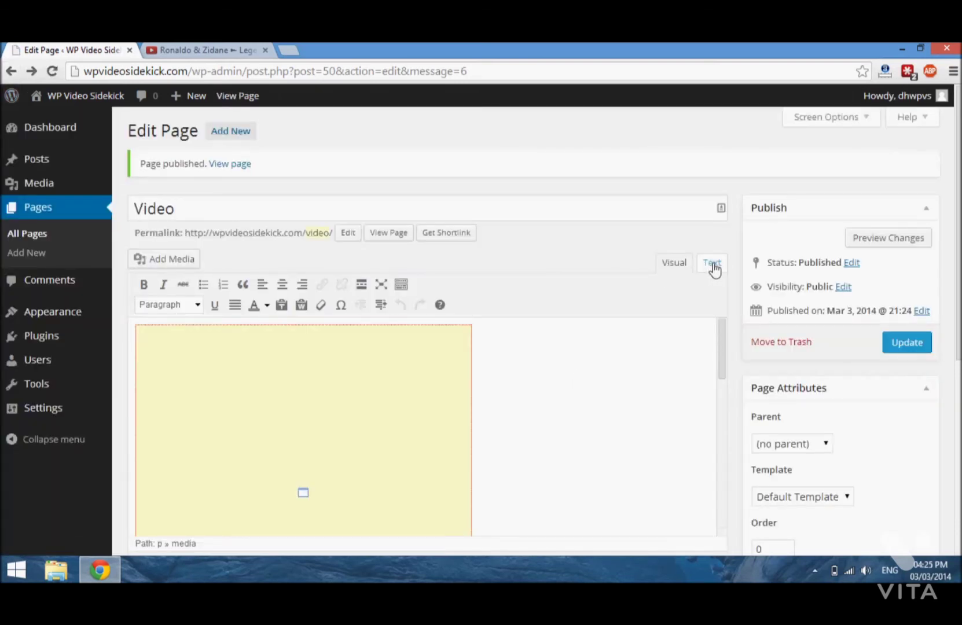
click(713, 267)
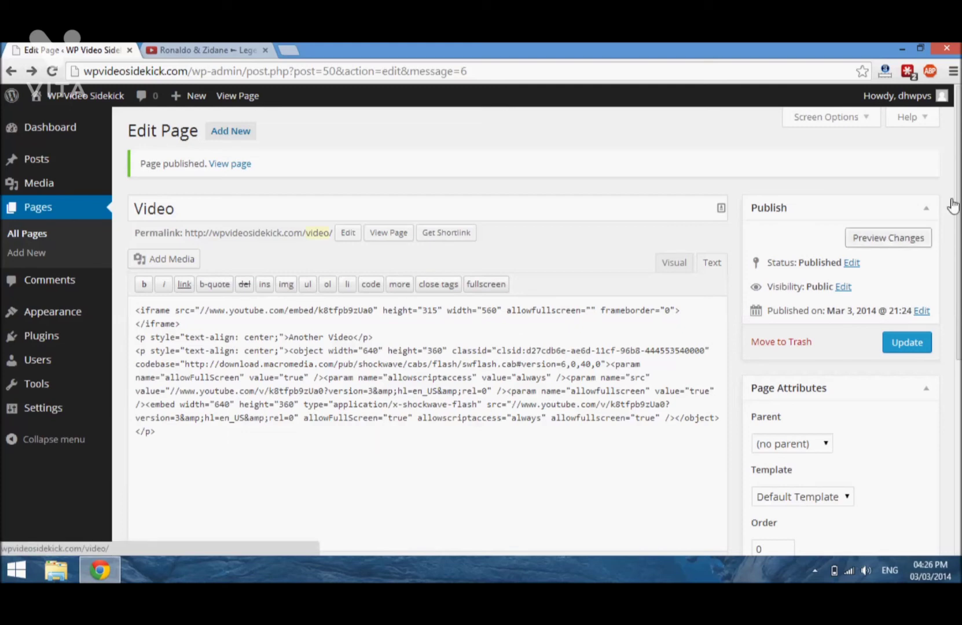
scroll(950, 204, down, 2)
scroll(951, 204, up, 2)
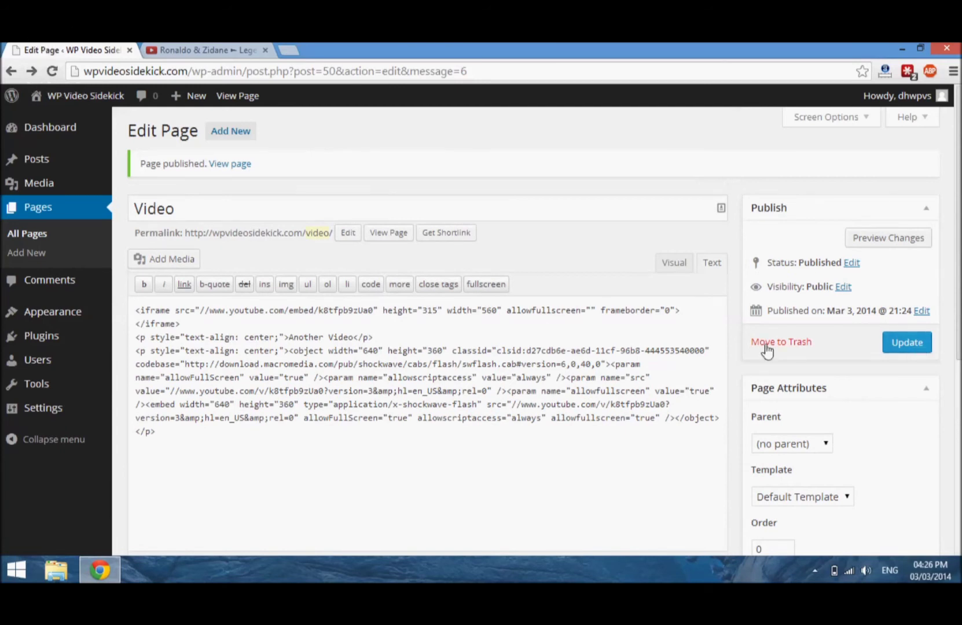
click(670, 268)
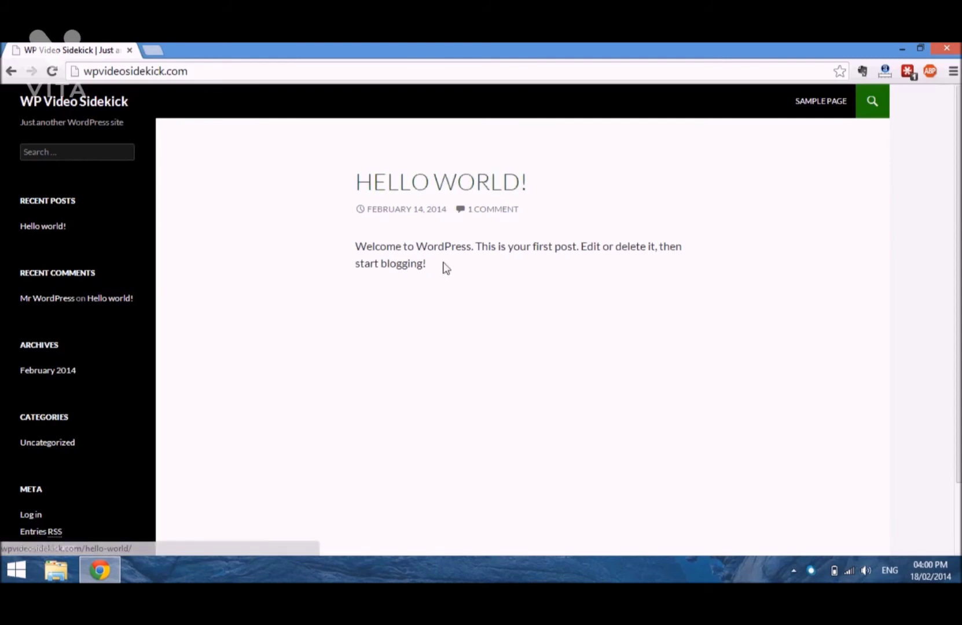
Go to the site's /wp-admin address and log in with the filled-in credentials
click(217, 81)
click(217, 81)
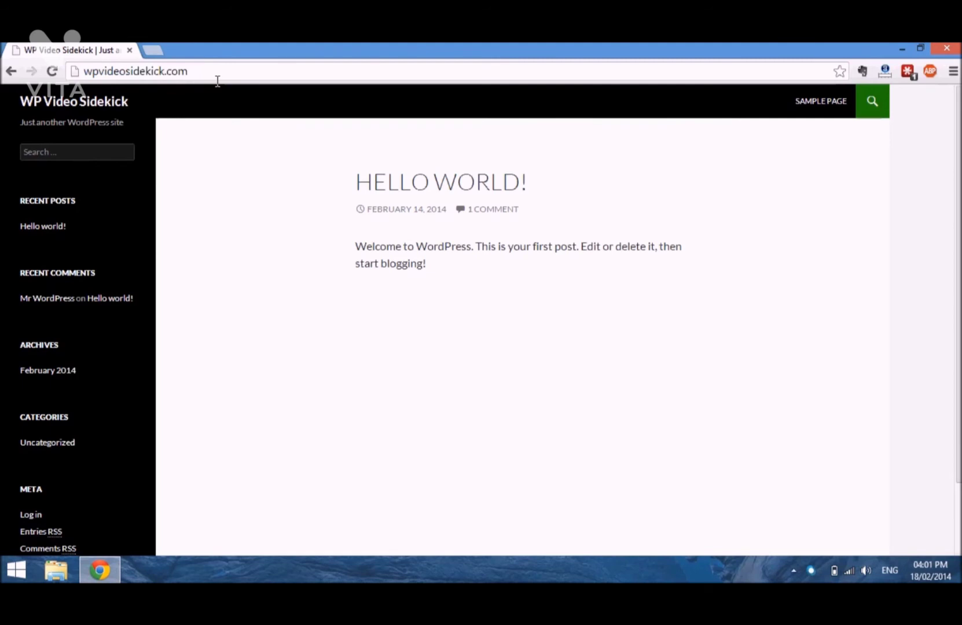
text(/wp)
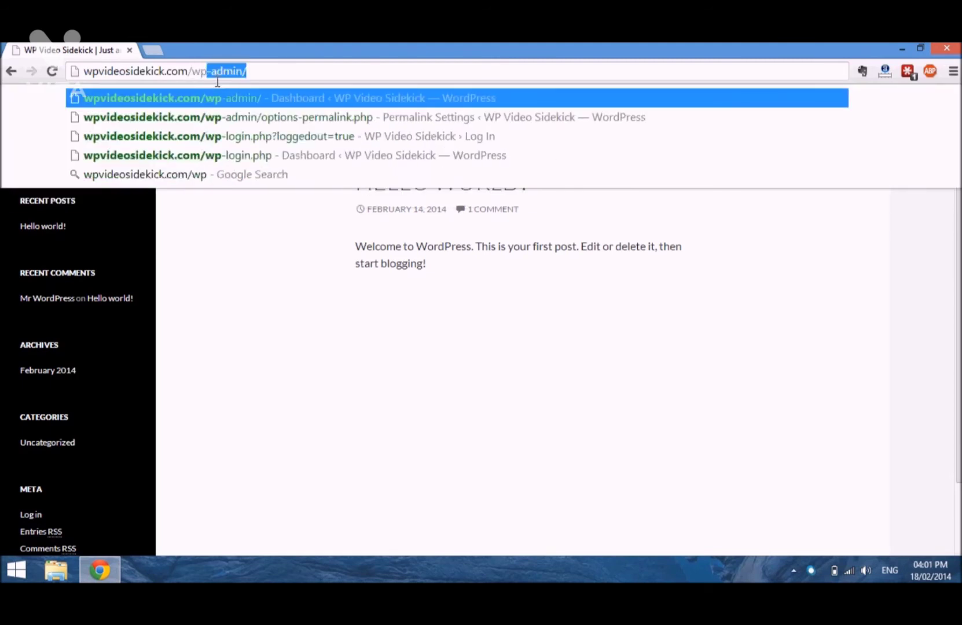
key(Return)
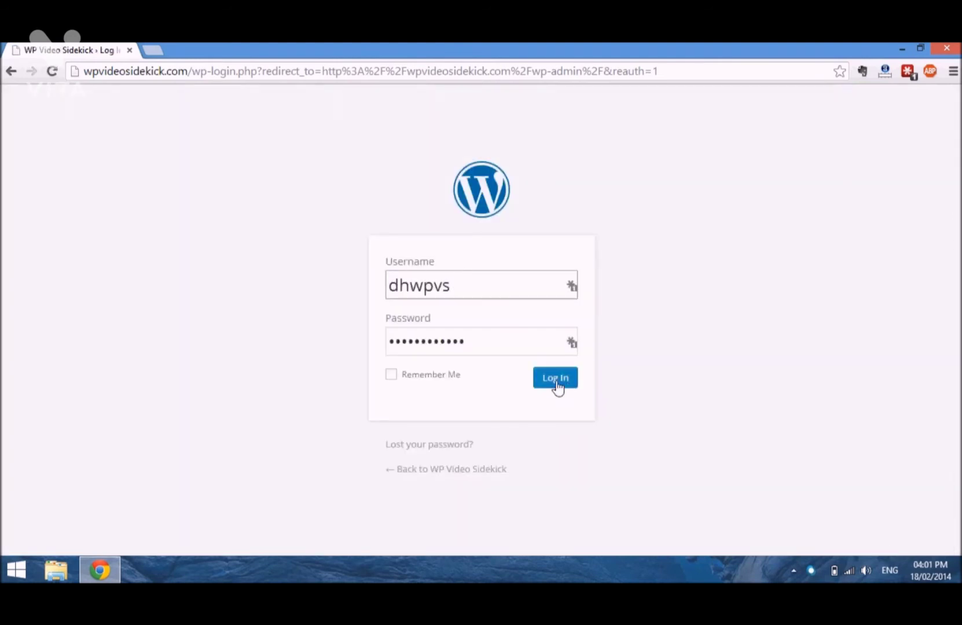
click(557, 384)
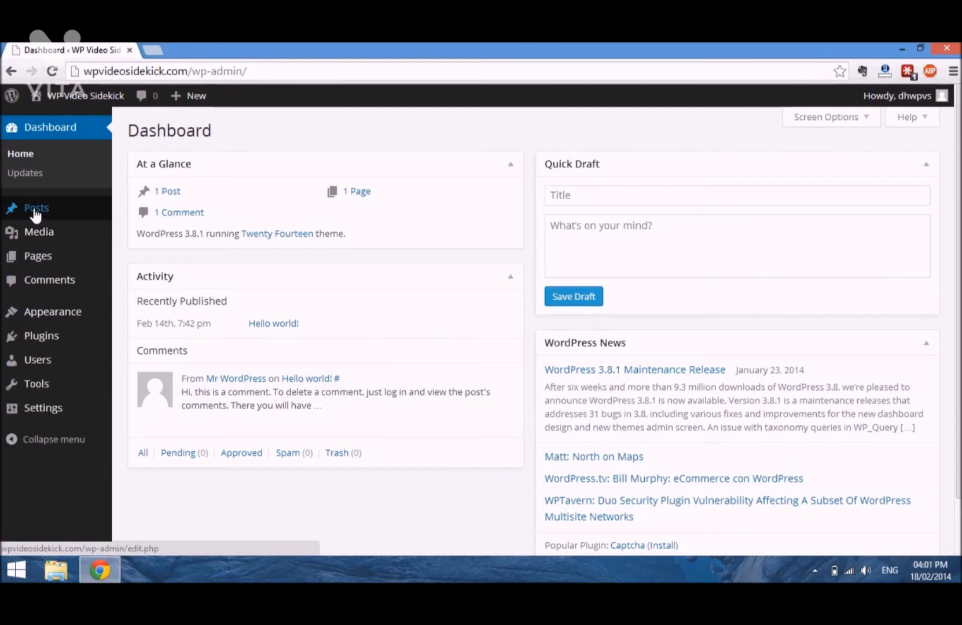
Open the Posts list, showing only the 'Hello world!' post
click(34, 208)
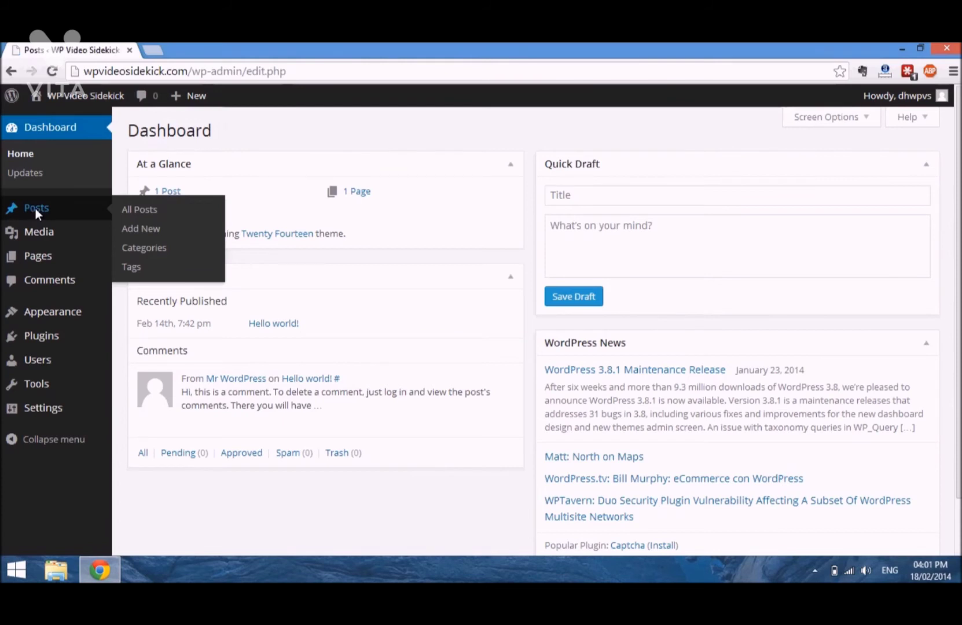
mouse_move(368, 248)
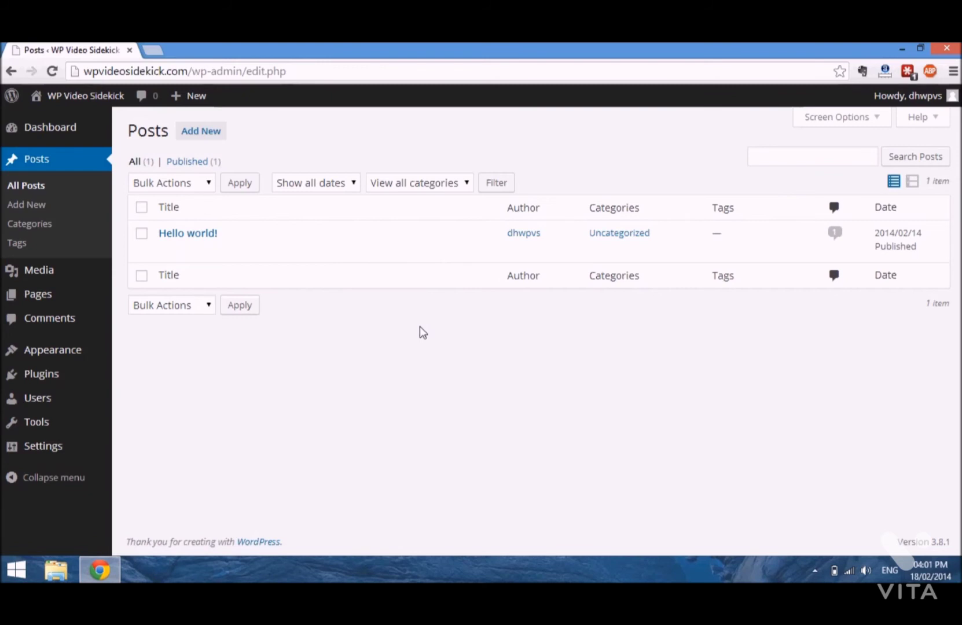
Start a new empty draft post with Add New
click(211, 133)
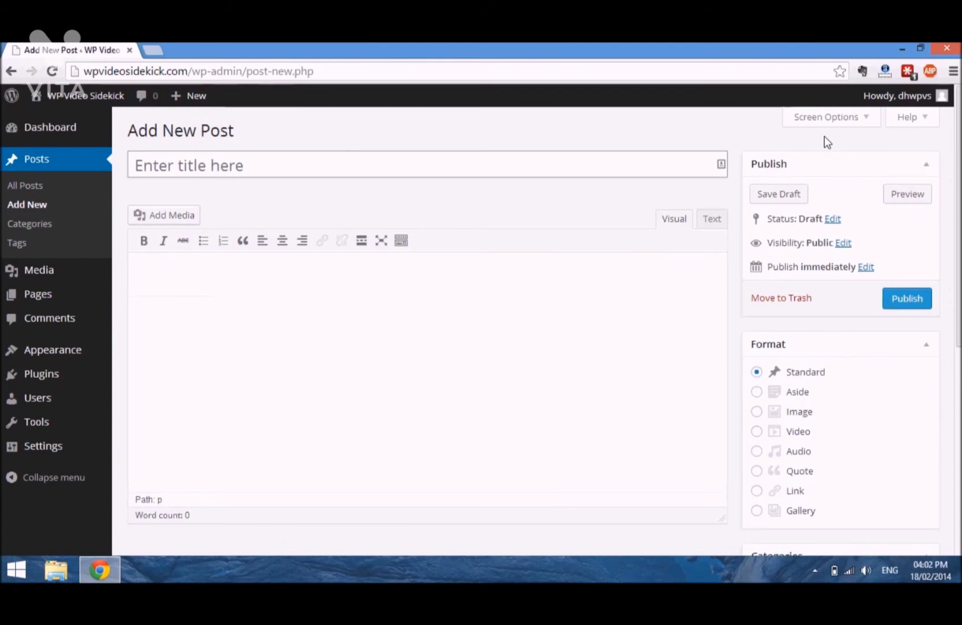
Open Screen Options and look over the Format, Categories, Tags and Featured Image boxes
click(870, 123)
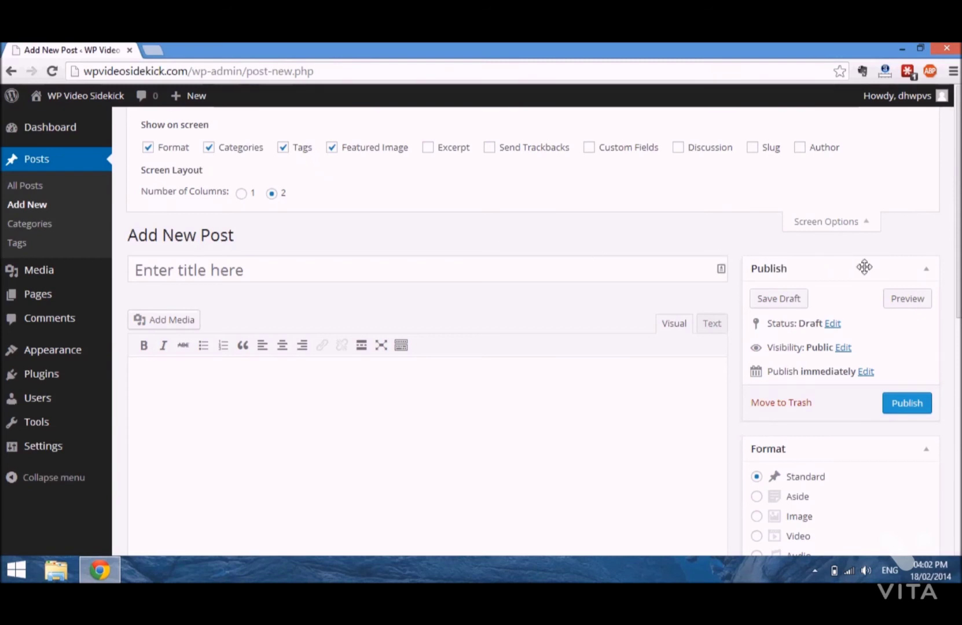
scroll(860, 265, down, 3)
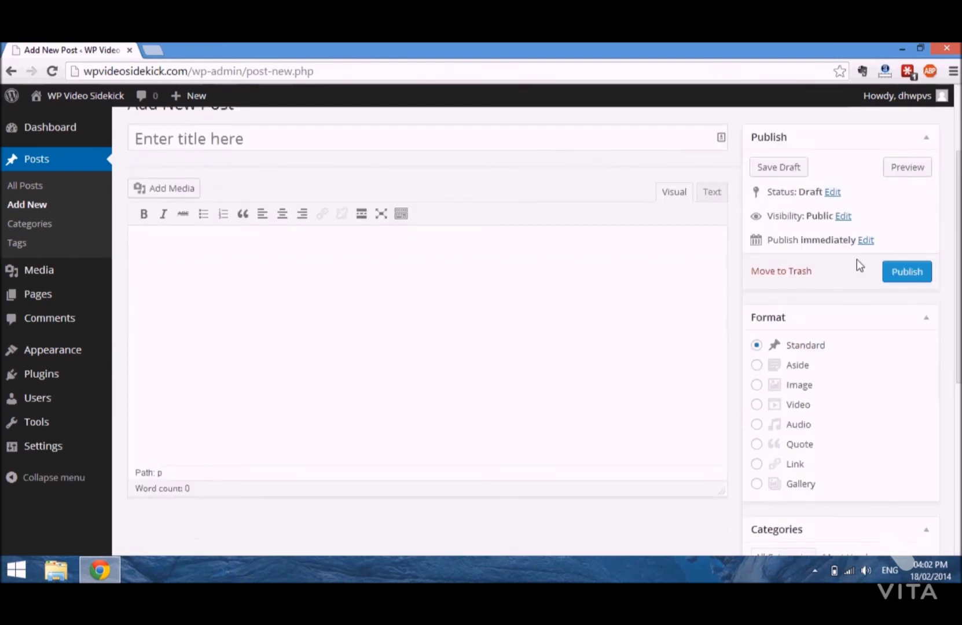
scroll(845, 350, down, 3)
scroll(844, 351, down, 2)
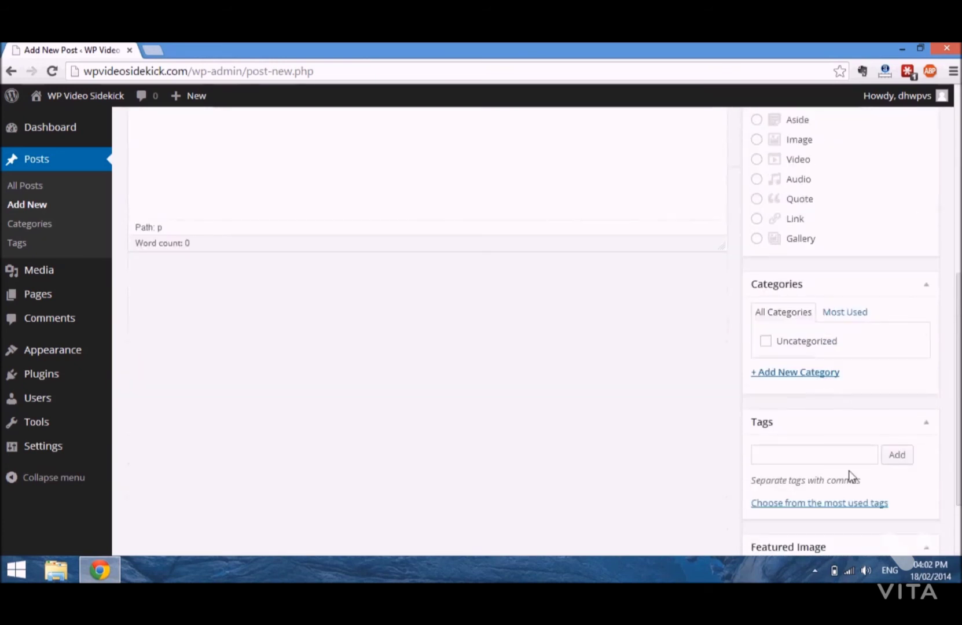
scroll(850, 475, up, 8)
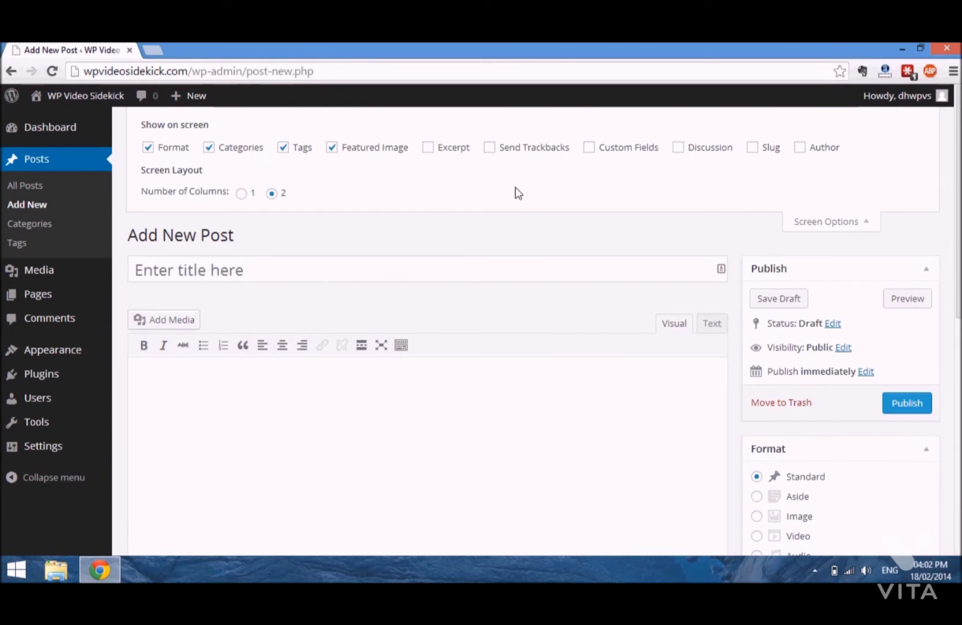
Enable the Discussion box in Screen Options and scroll to review it on the post screen
click(679, 148)
scroll(561, 541, down, 6)
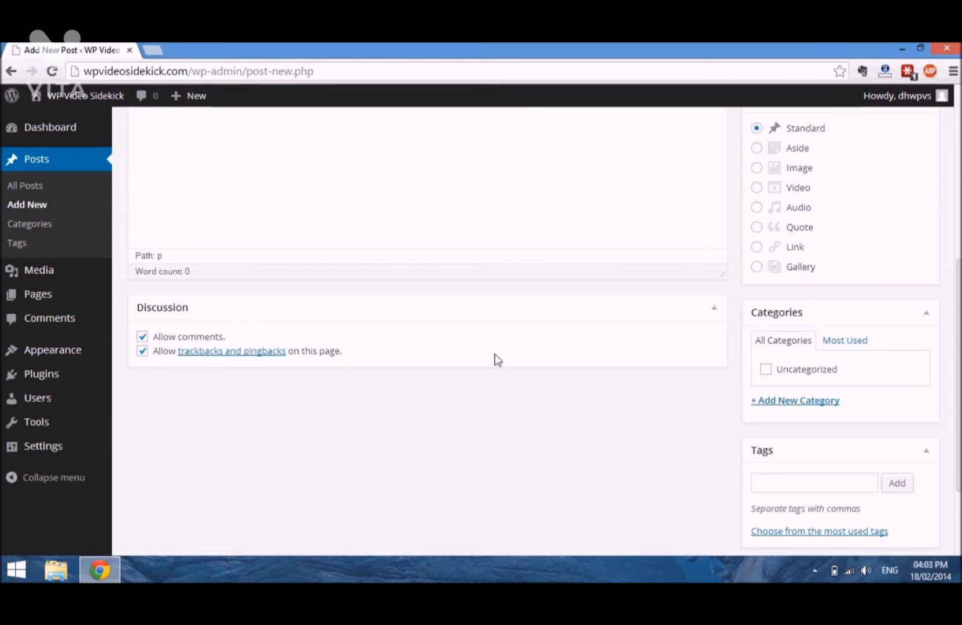
scroll(495, 359, up, 6)
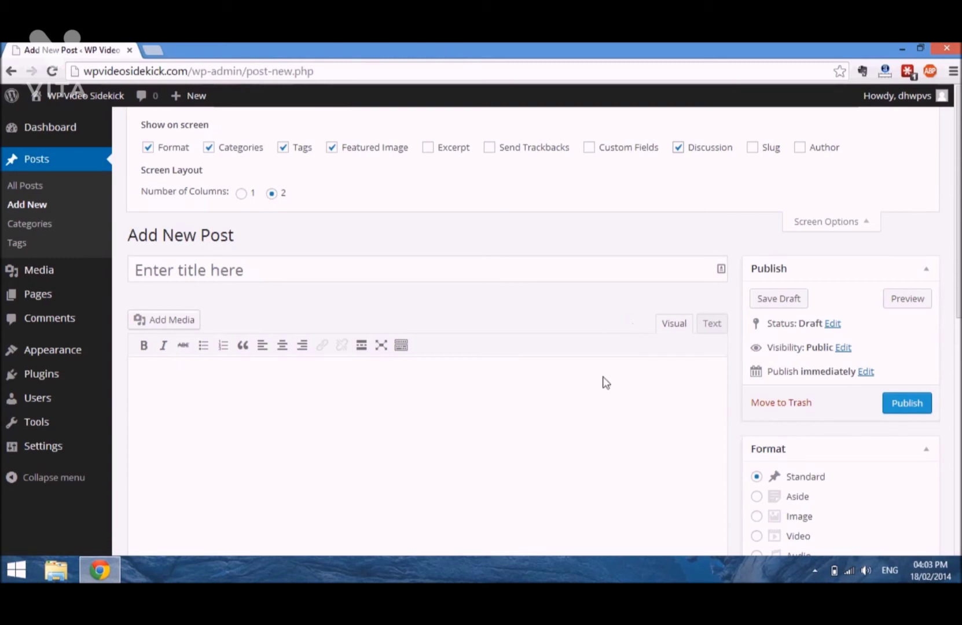
scroll(588, 408, down, 3)
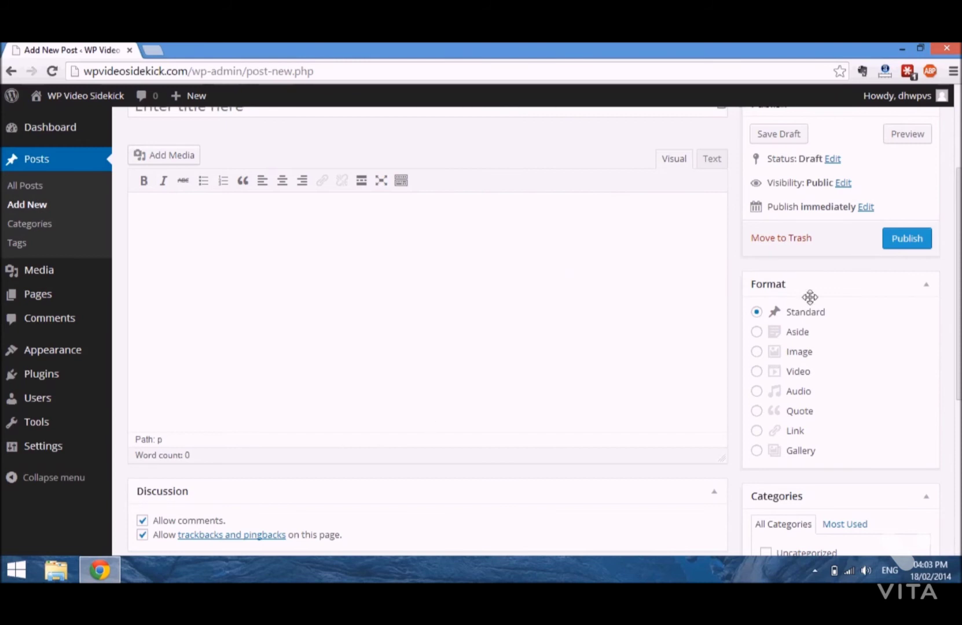
scroll(866, 290, down, 2)
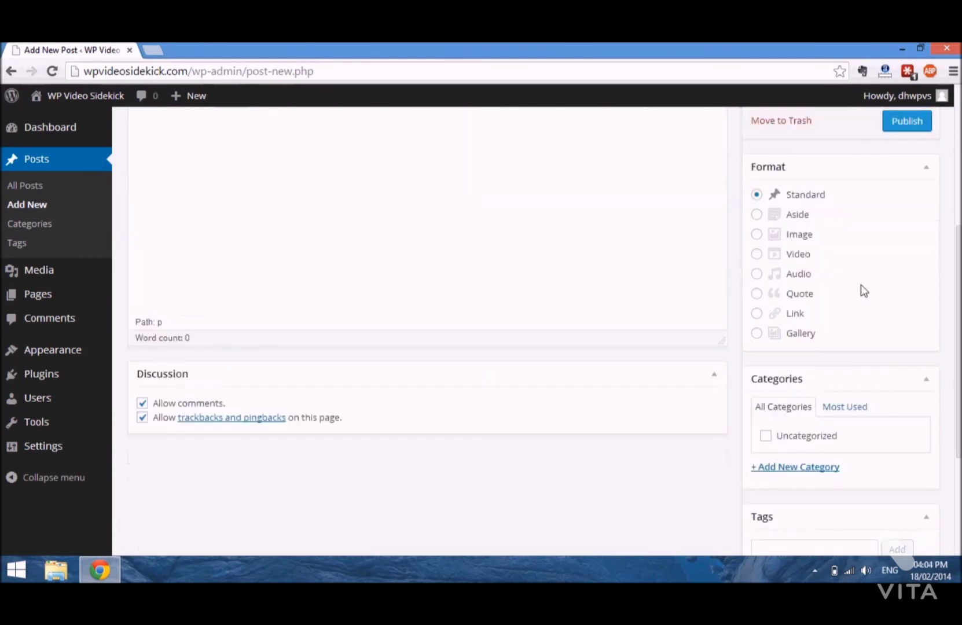
scroll(863, 290, up, 2)
scroll(861, 284, up, 2)
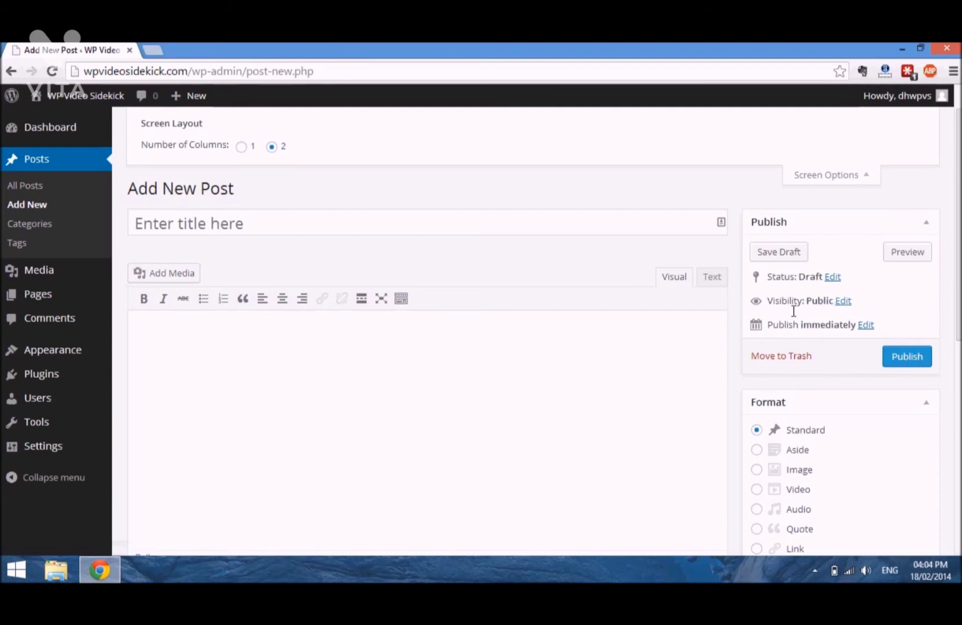
Try the post's Password protected and Private visibility, ending on Password protected with no password
click(843, 302)
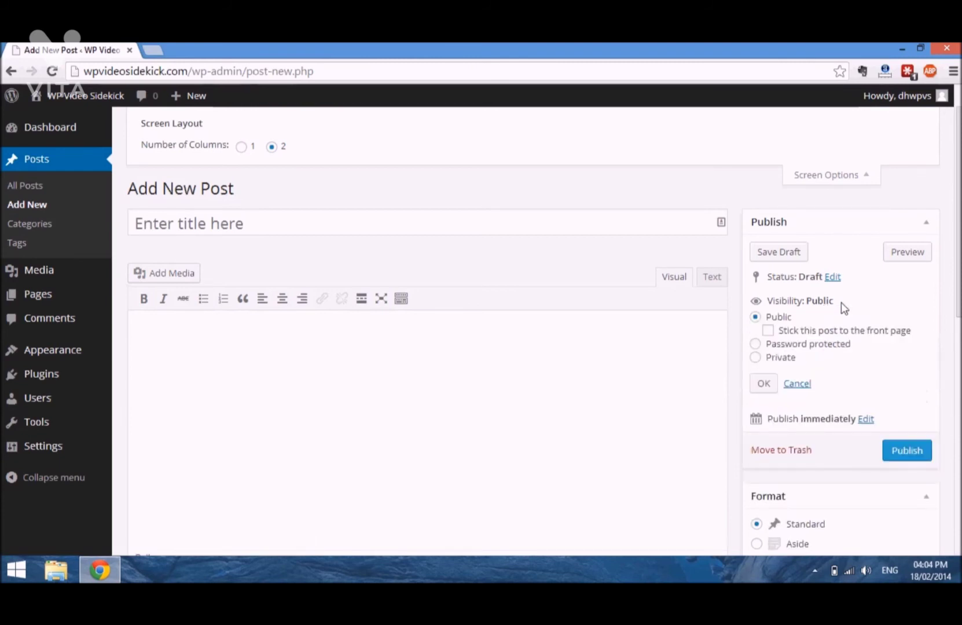
click(761, 344)
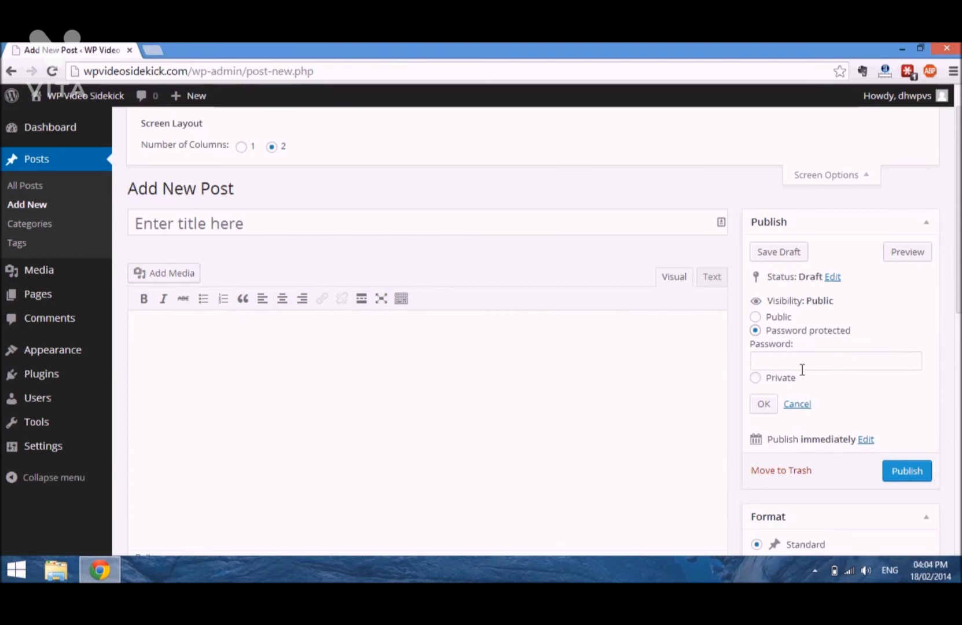
click(758, 378)
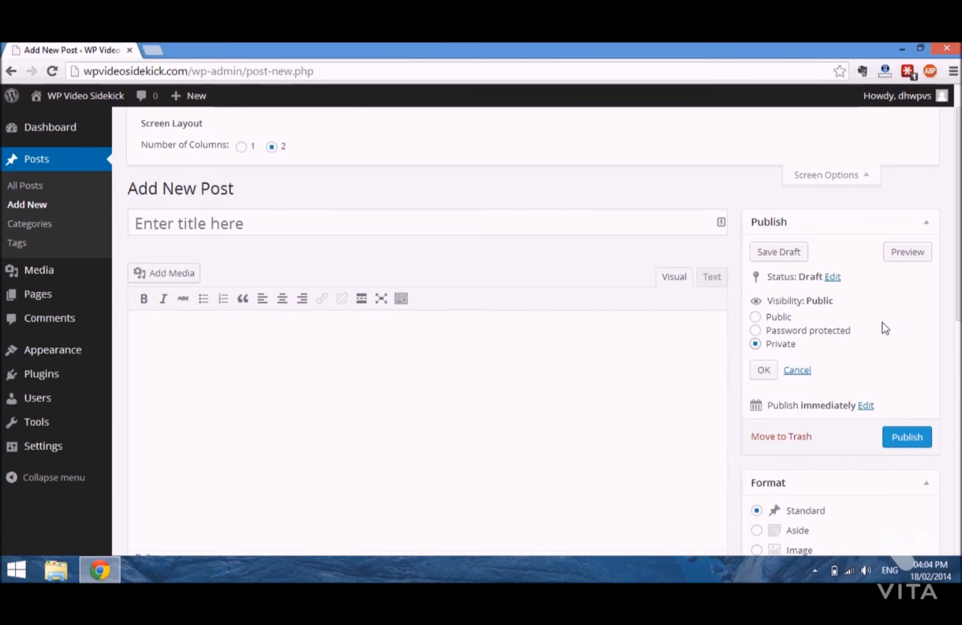
click(756, 330)
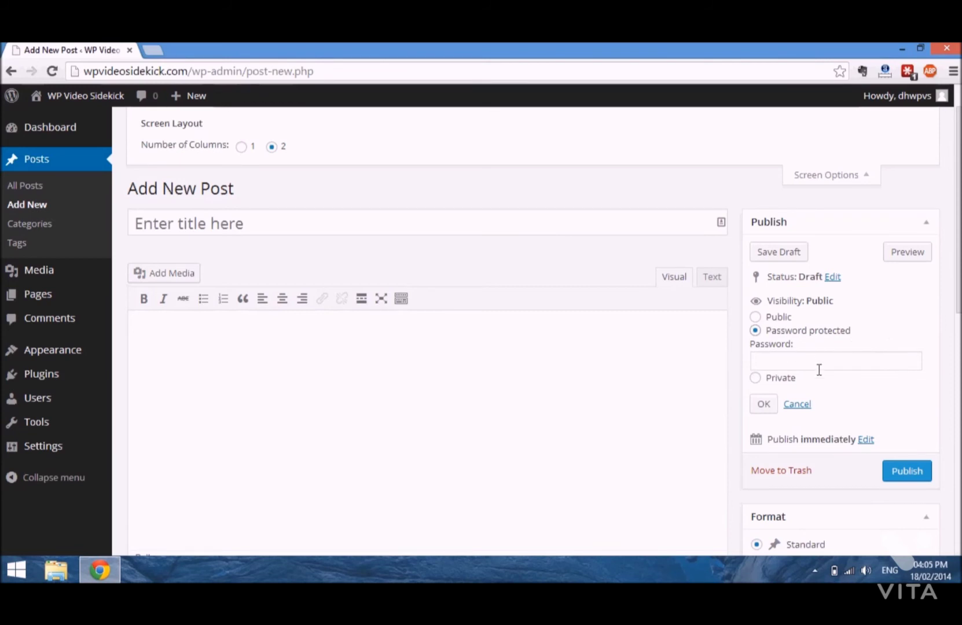
scroll(872, 403, down, 2)
scroll(874, 404, down, 1)
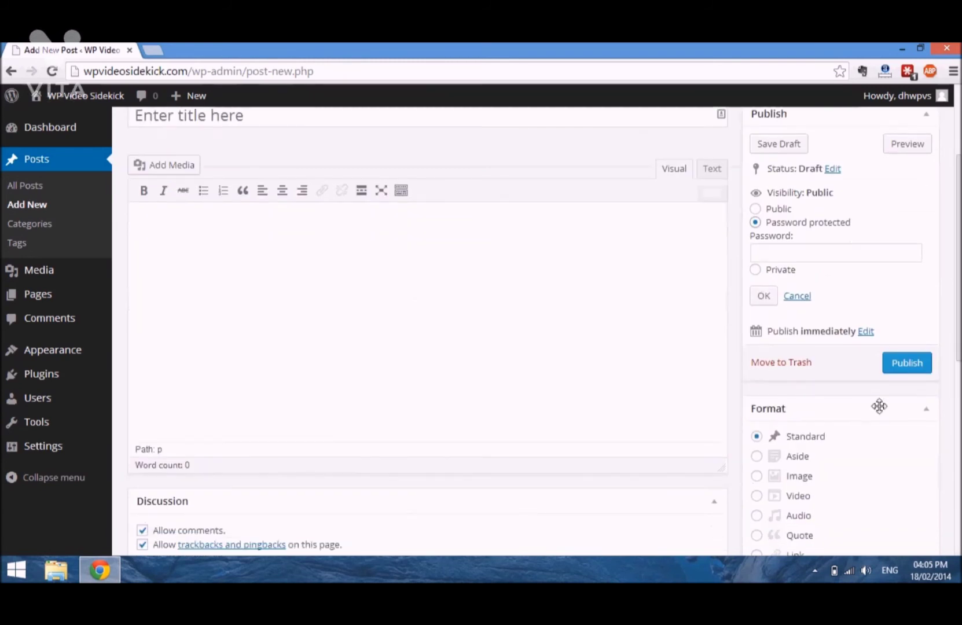
Switch the new post's visibility to Public in the Publish box
click(756, 208)
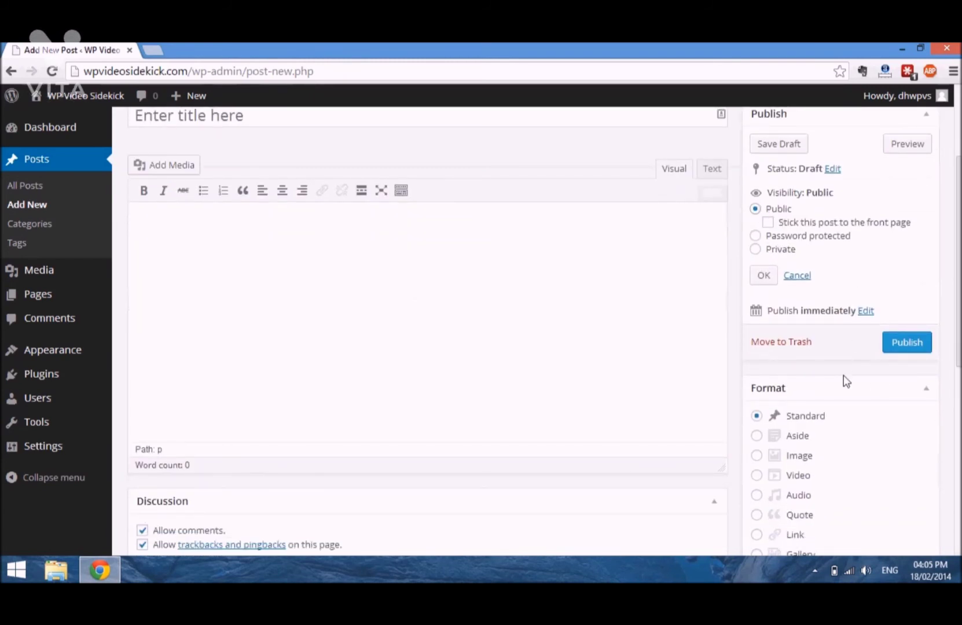
scroll(847, 381, down, 3)
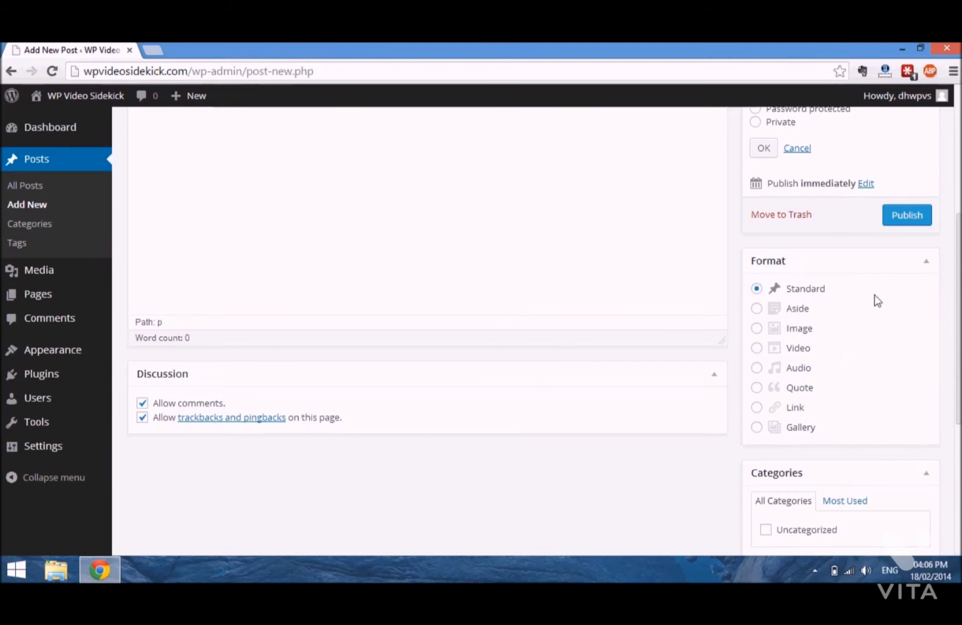
scroll(557, 234, down, 2)
scroll(557, 234, up, 3)
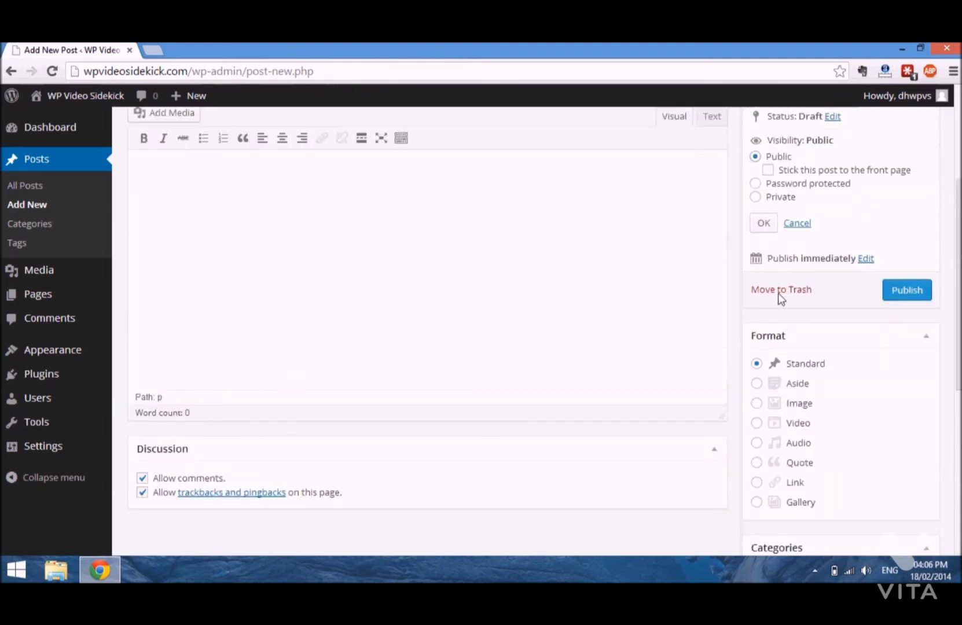
scroll(889, 390, down, 3)
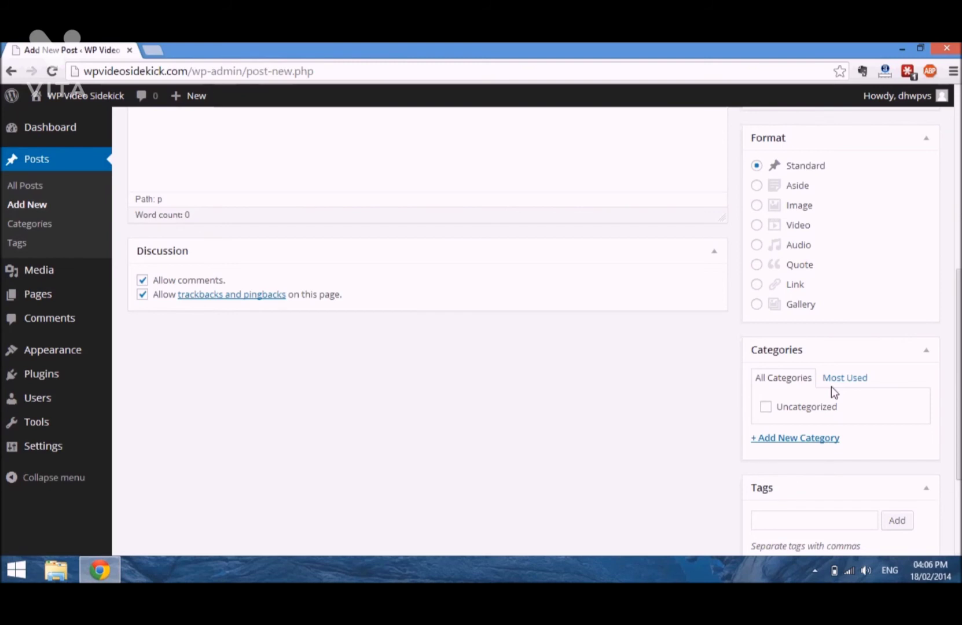
Open the Add New Category form and click into the post's Tags field
click(779, 442)
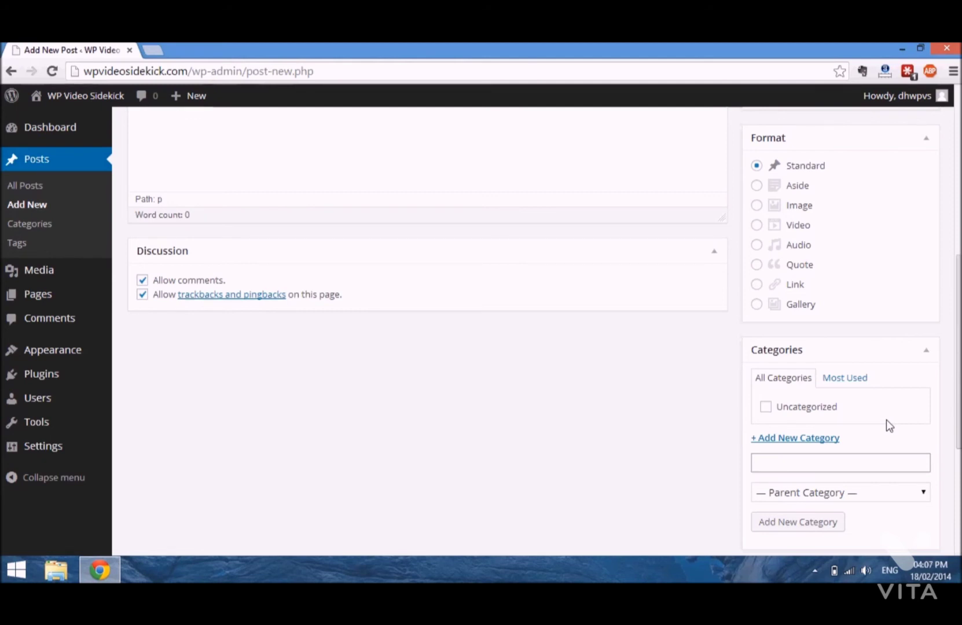
scroll(887, 419, down, 2)
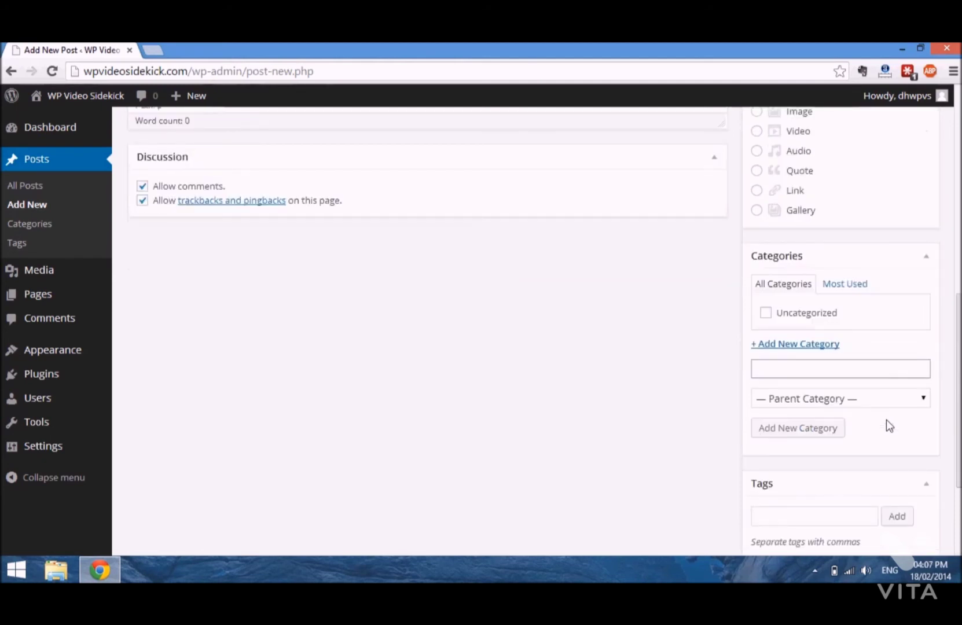
scroll(886, 420, down, 2)
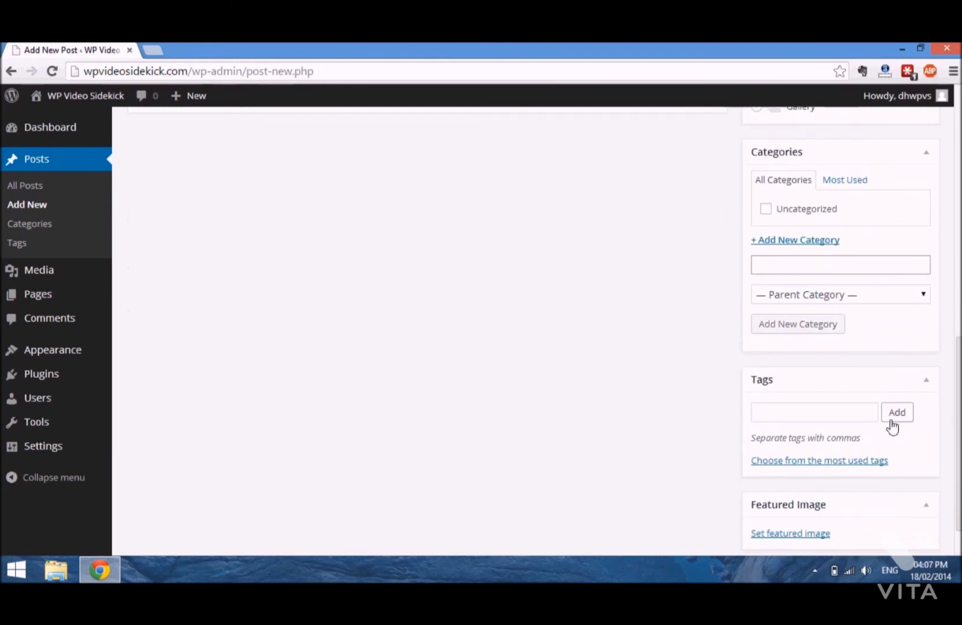
click(839, 424)
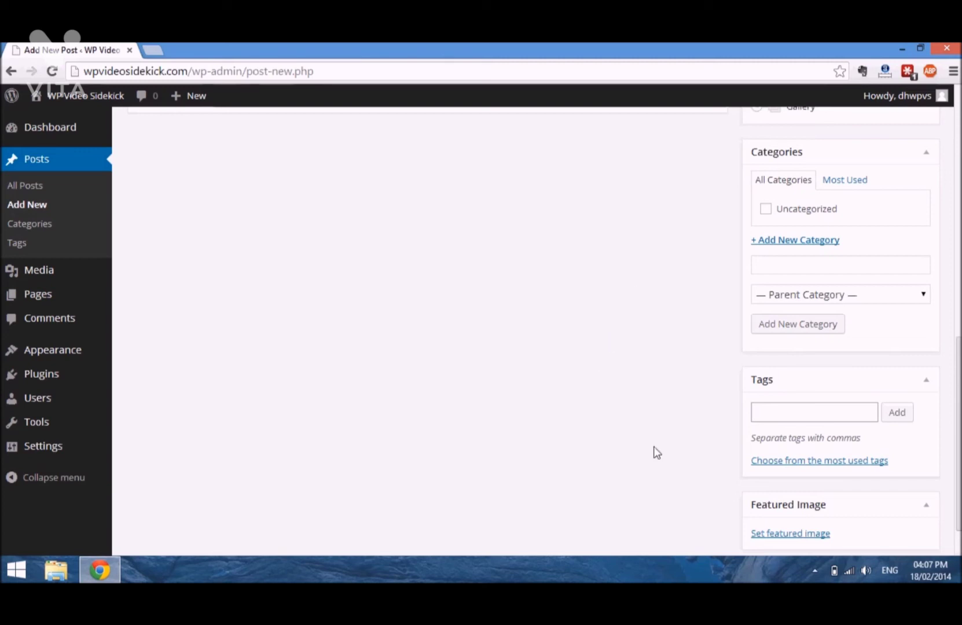
scroll(655, 447, down, 1)
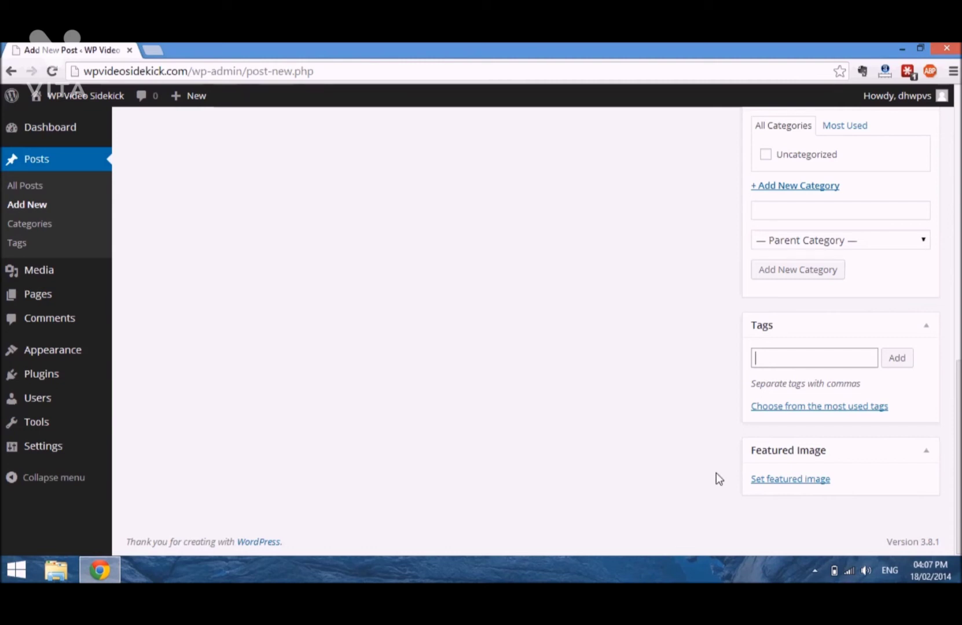
scroll(716, 473, up, 10)
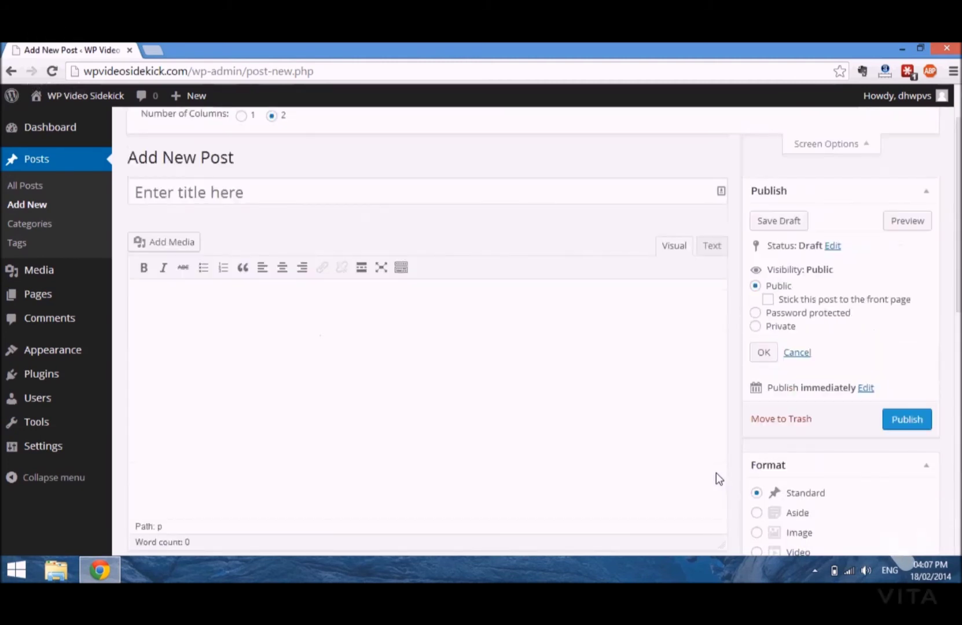
scroll(716, 479, up, 2)
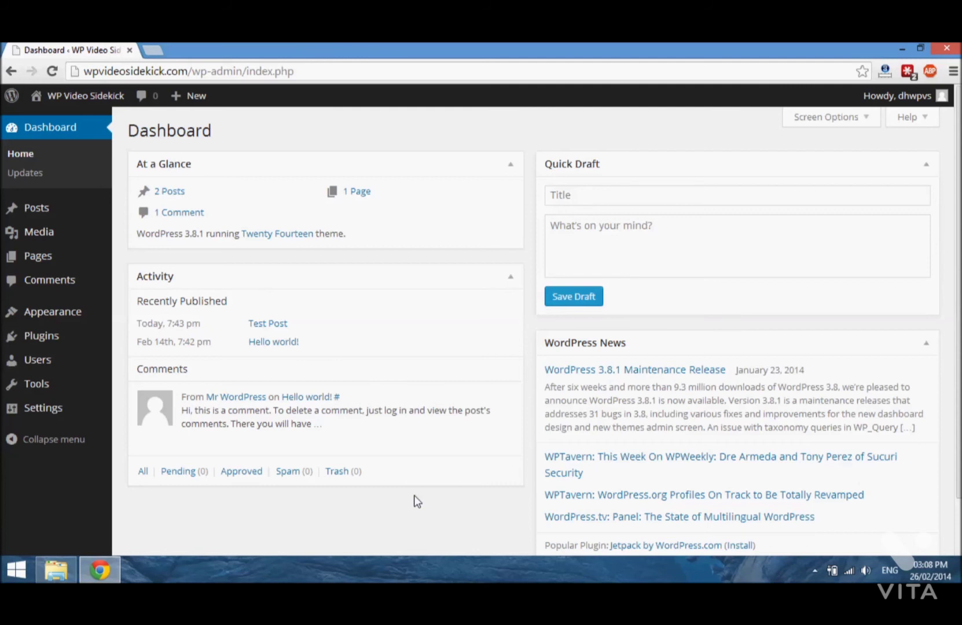
Go to the Pages list, which holds only the published Sample Page
click(39, 249)
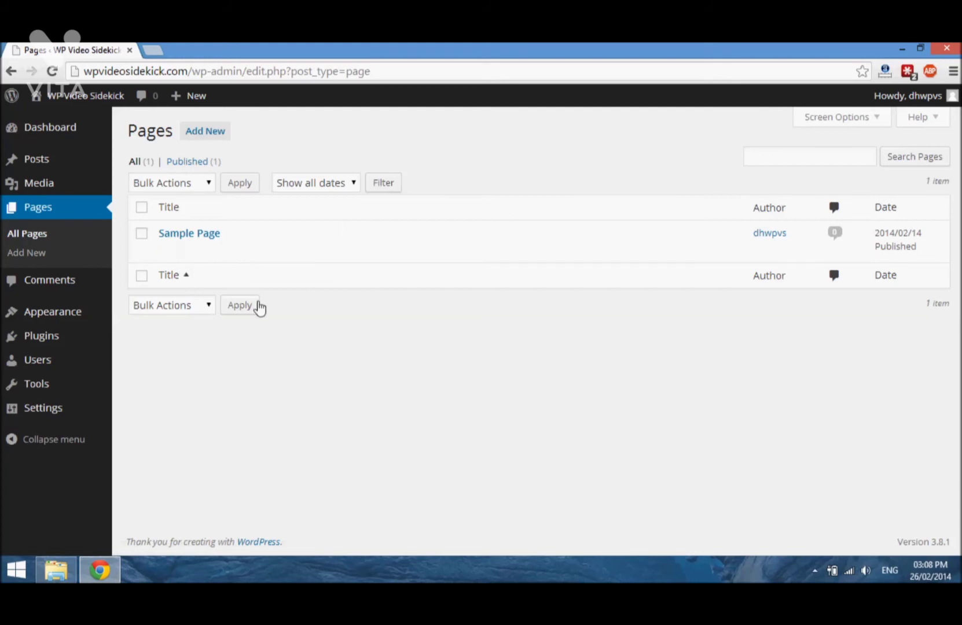
Create a new page titled 'About Me' and paste the lorem ipsum paragraph as its body
click(204, 139)
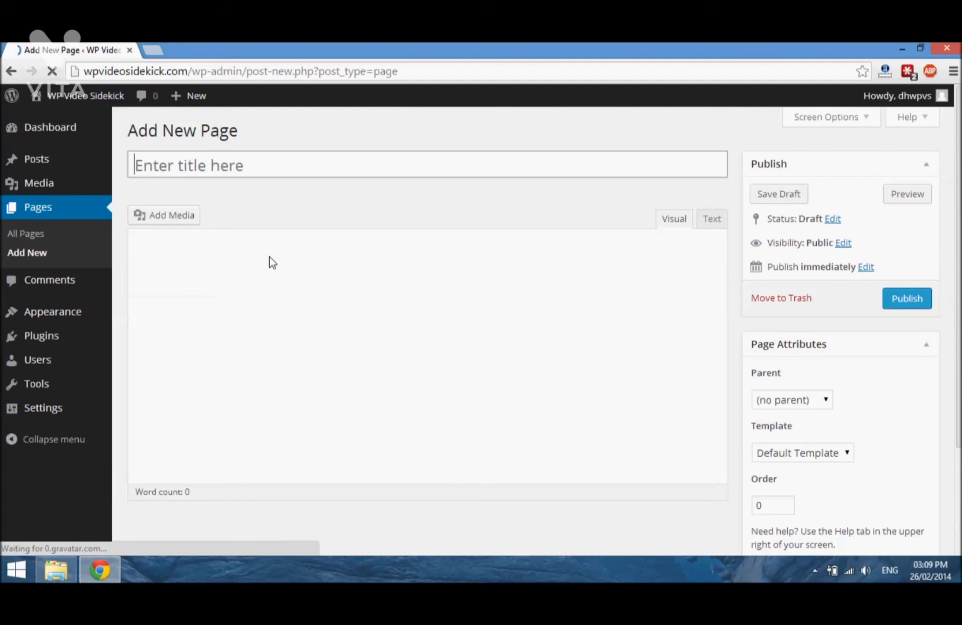
click(273, 171)
text(Abo)
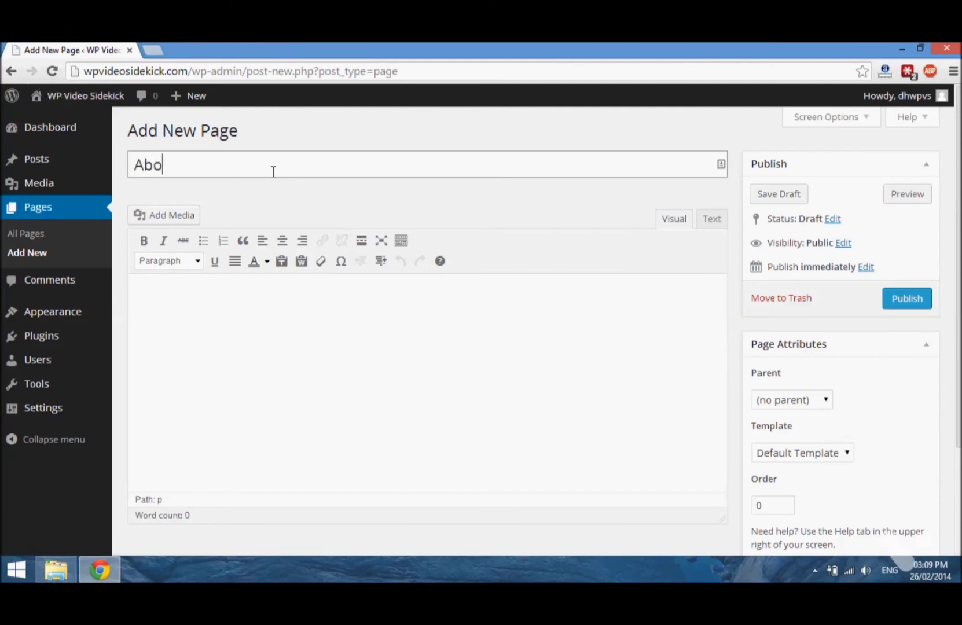
text(ut )
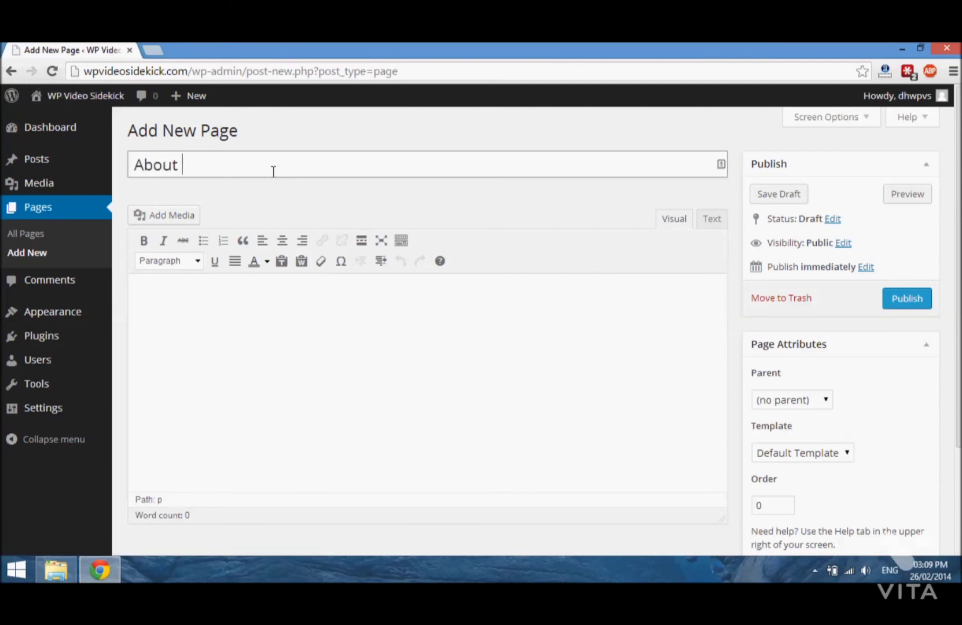
text(Me)
click(215, 304)
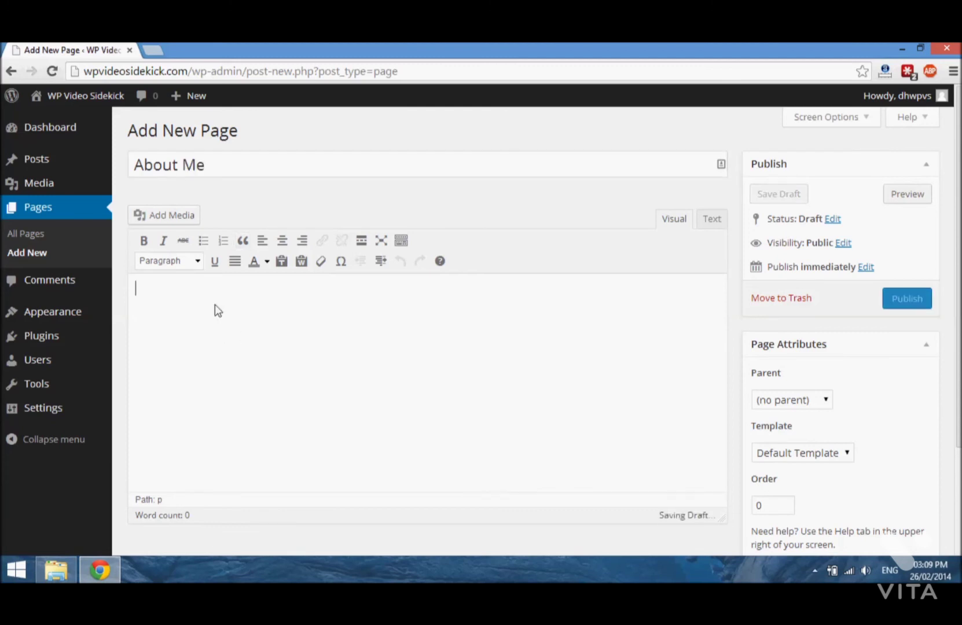
text(Vestibulum ante ipsum primis in faucibus orci luctus et ultrices posuere cubilia Curae; Suspendisse at nibh ipsum. Interdum et malesuada fames ac ante ipsum primis in faucibus. Etiam placerat suscipit nisl, vitae rhoncus ligula condimentum a. Ut rhoncus est sapien, et luctus justo sollicitudin suscipit. Donec tortor libero, tempor ut massa a, iaculis euismod tellus. Pellentesque habitant morbi tristique senectus et netus et malesuada fames ac turpis egestas. Quisque venenatis enim ligula. In in dapibus felis. Donec lacinia volutpat diam et varius. Proin vel lectus odio. Vestibulum et elementum justo, eu sagittis ipsum. Aenean volutpat elit suscipit metus laoreet tincidunt nec ac libero. Morbi sapien tellus, posuere sed elit eu, sollicitudin ullamcorper risus.)
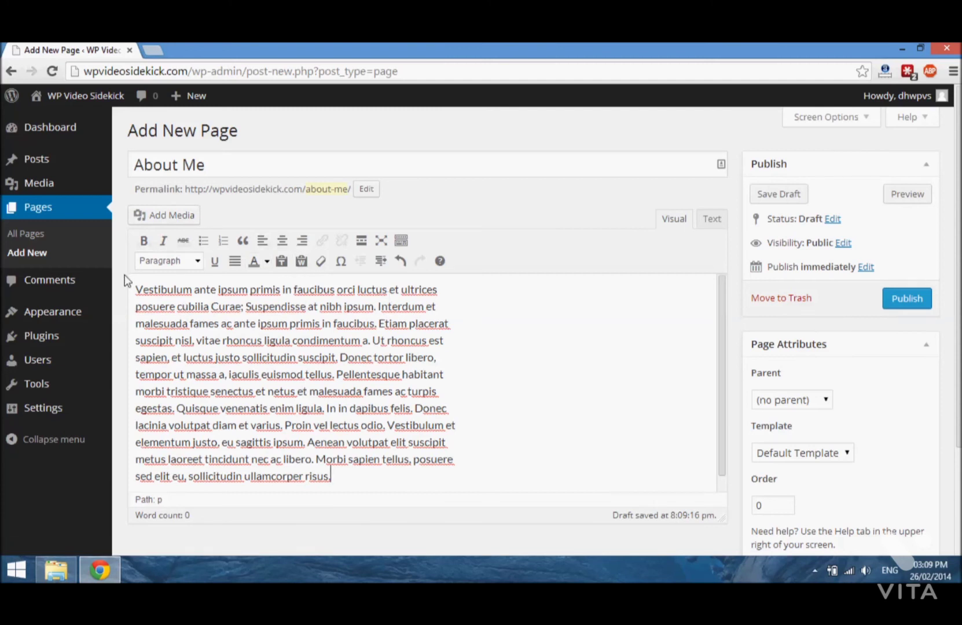
Try making the first line Heading 1, then undo the change
drag(136, 289, 449, 294)
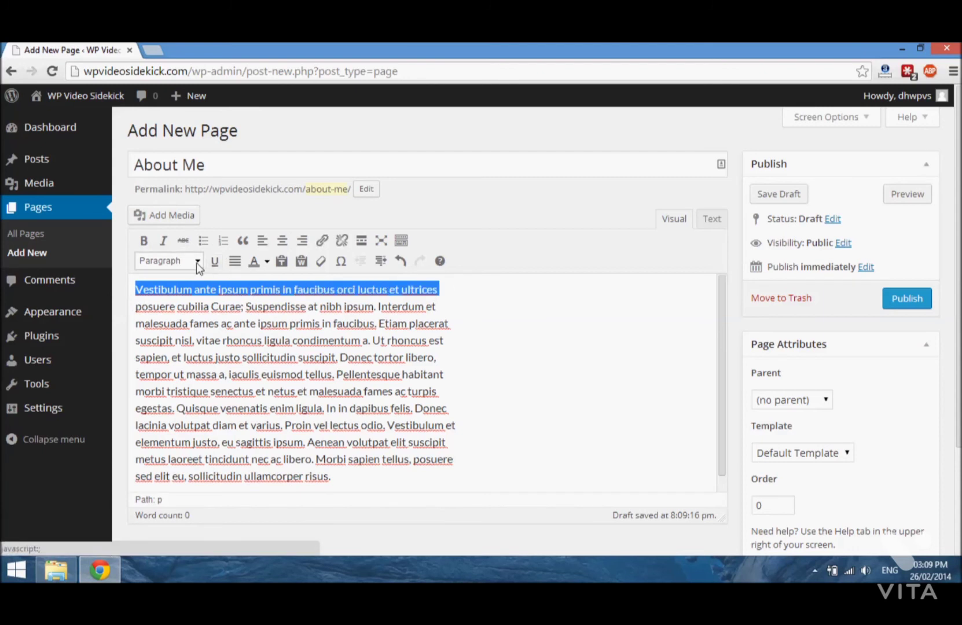
click(197, 262)
click(174, 346)
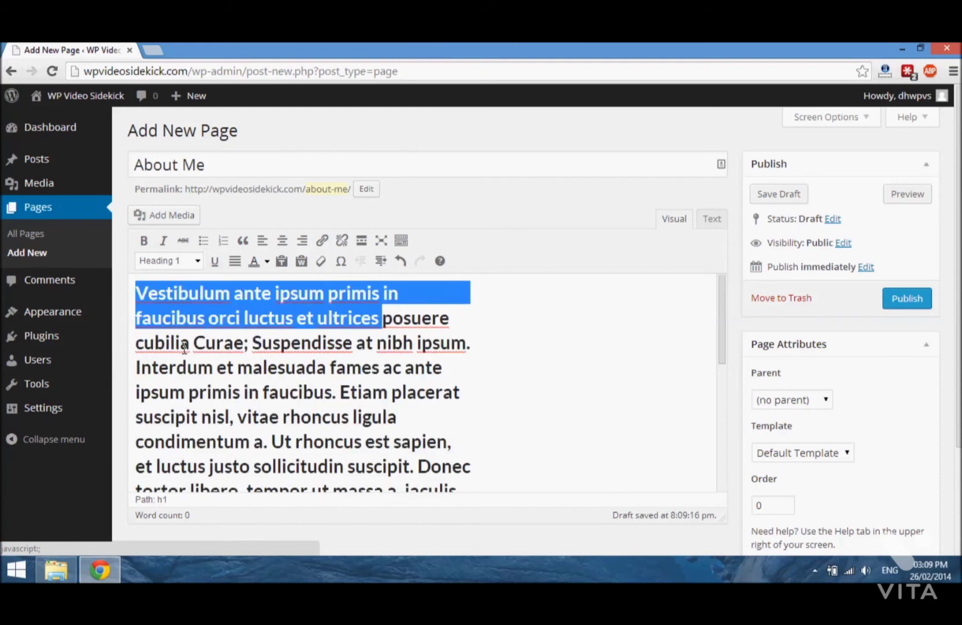
click(387, 331)
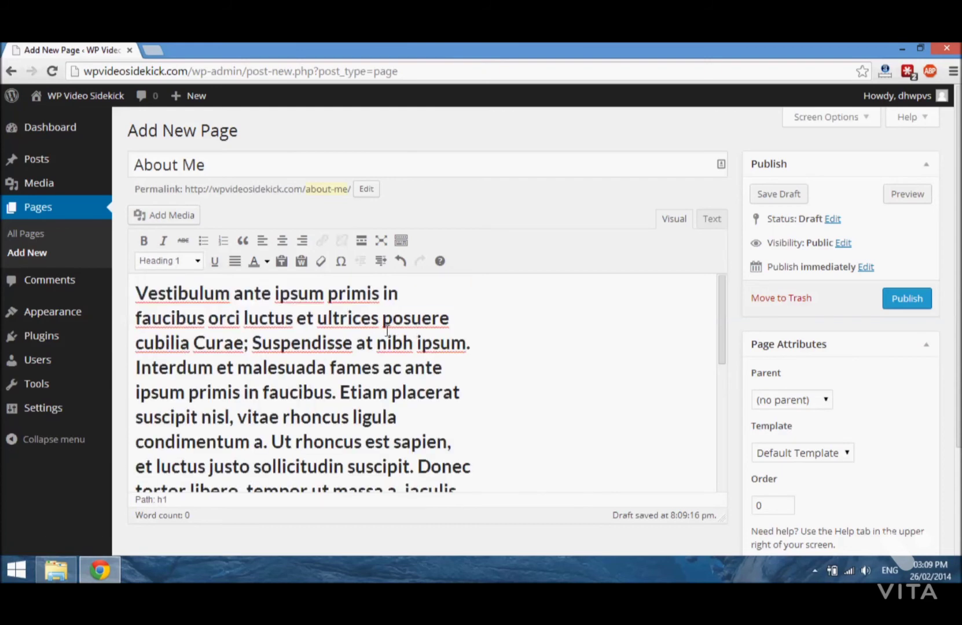
key(ctrl+z)
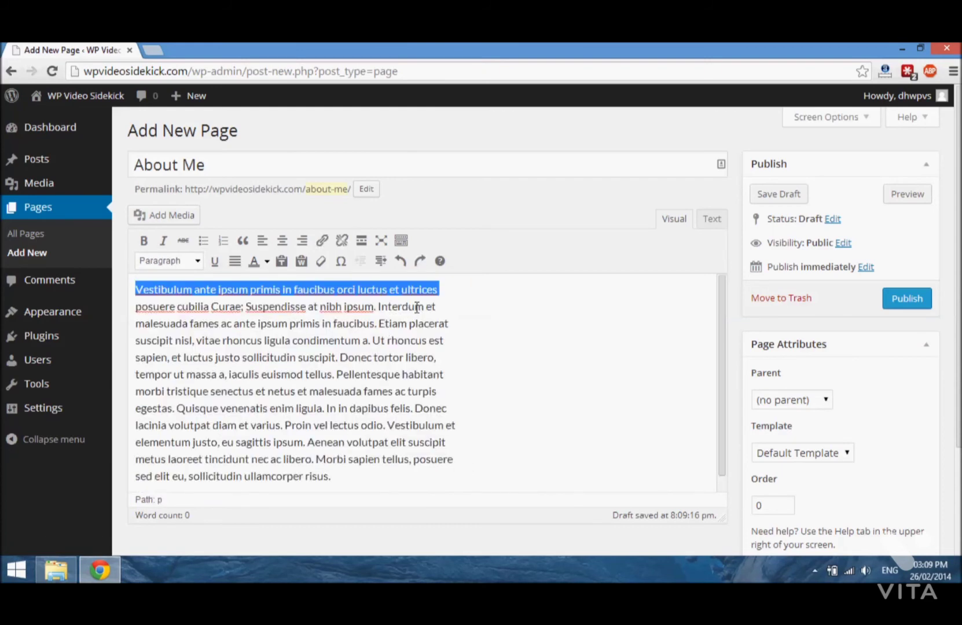
key(ctrl+z)
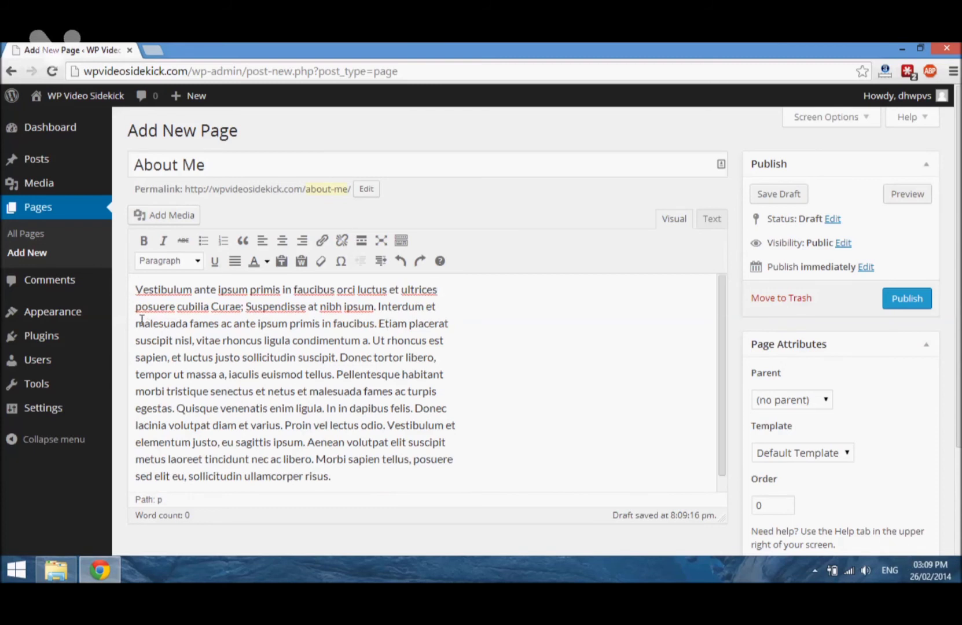
Split the opening line into its own paragraph and format it as Heading 1
click(142, 320)
key(Up)
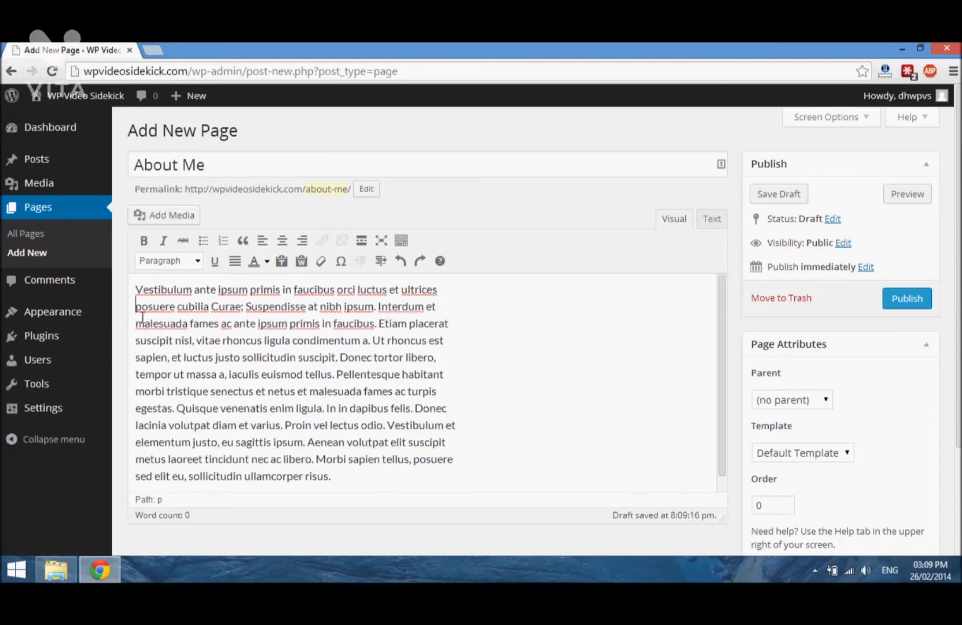
key(Return)
drag(138, 292, 446, 291)
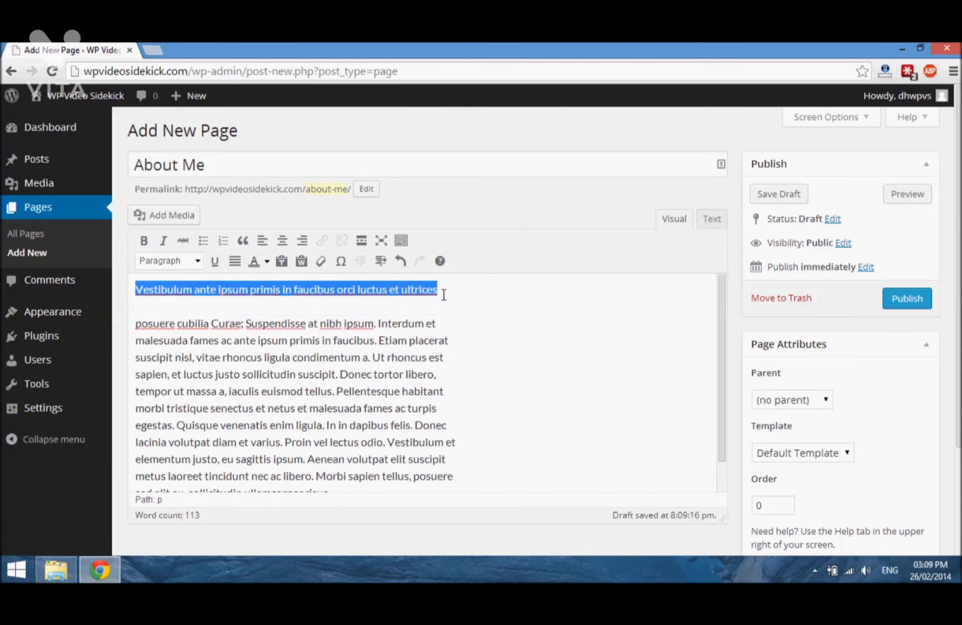
click(198, 262)
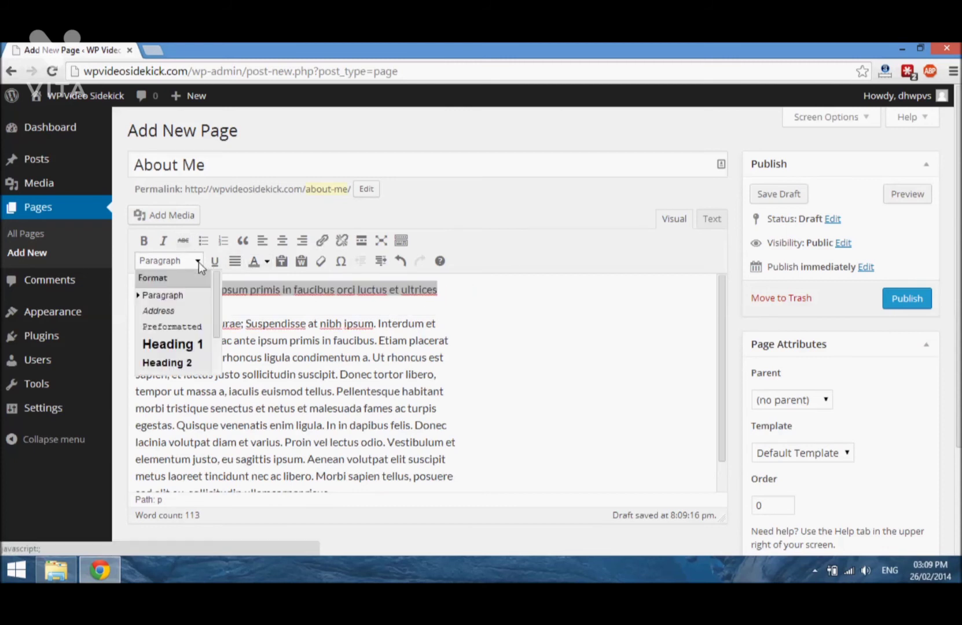
click(176, 344)
click(416, 329)
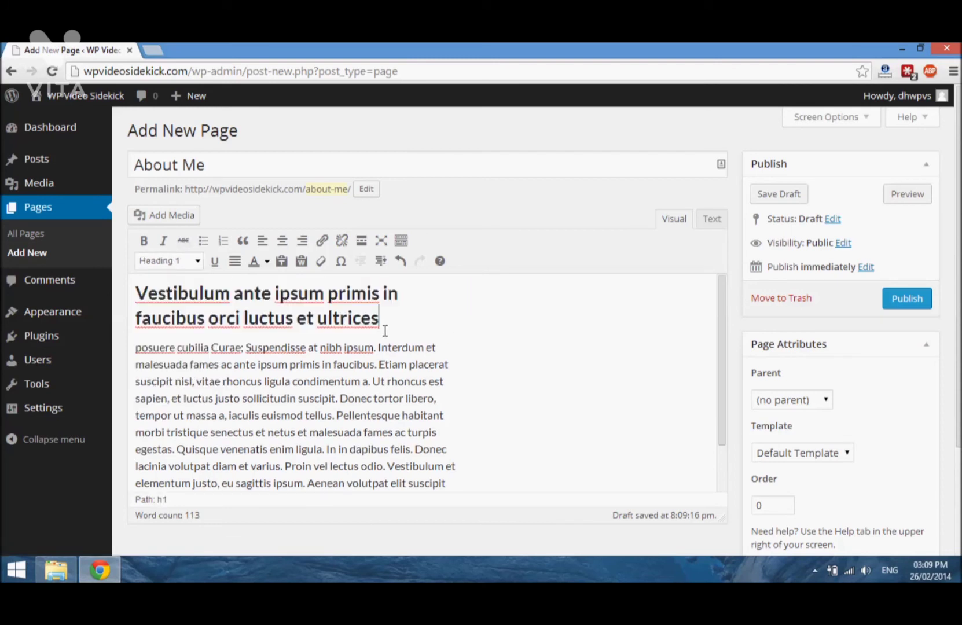
Center the heading and underline 'Donec tortor libero' in the body
drag(146, 300, 387, 323)
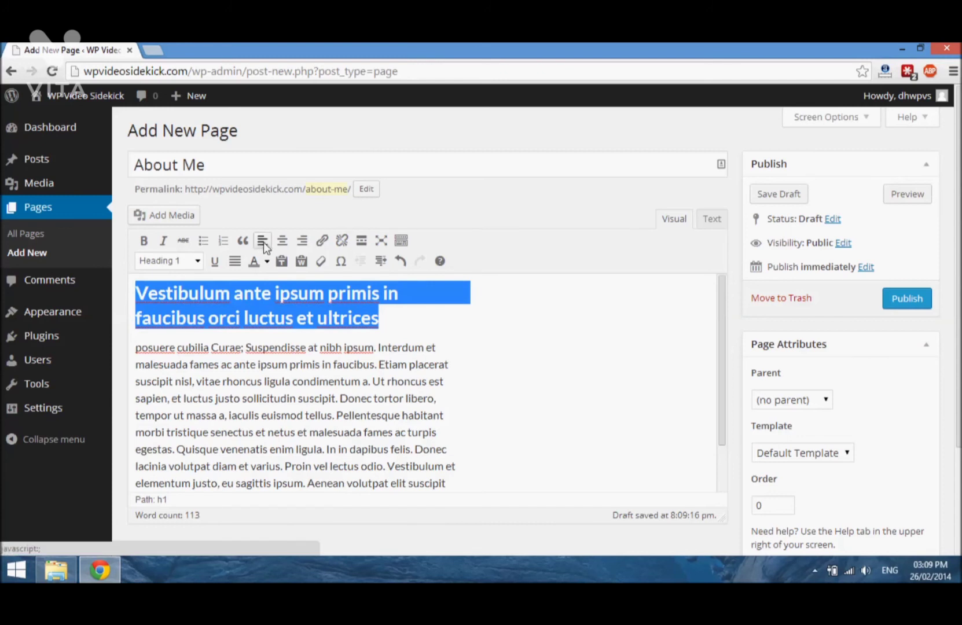
click(282, 243)
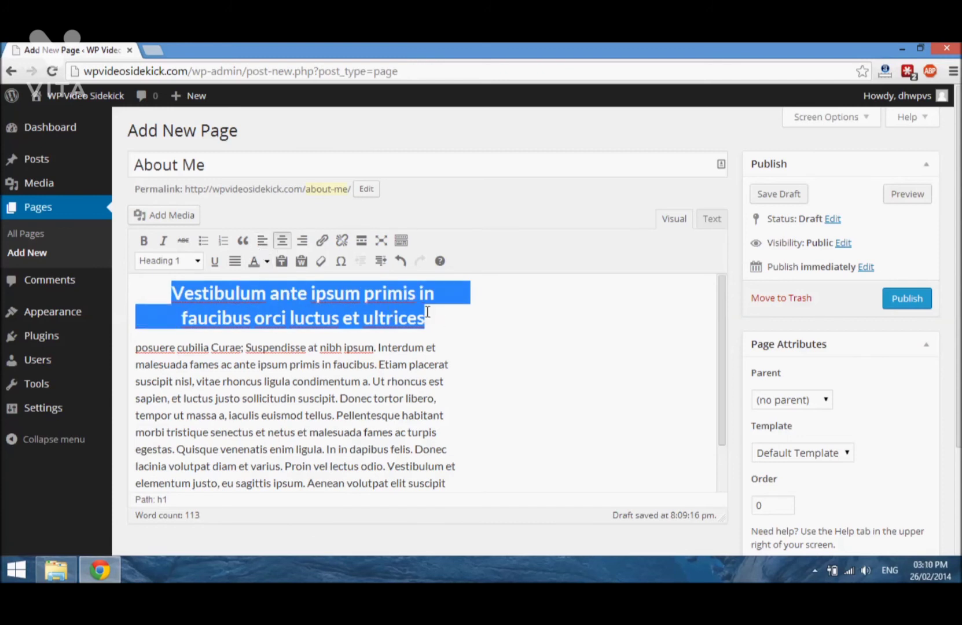
click(453, 320)
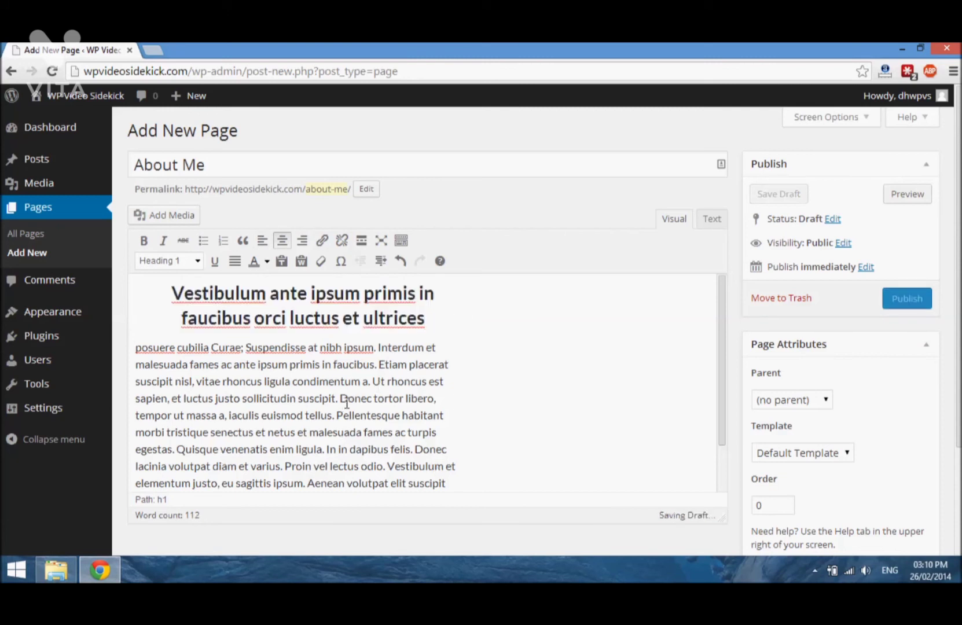
drag(341, 399, 437, 400)
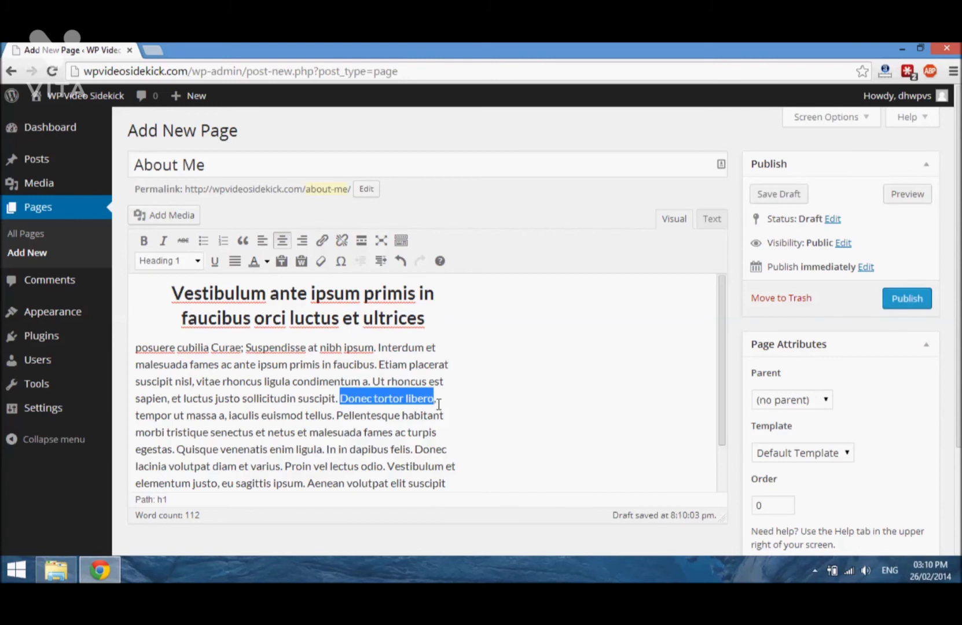
click(214, 262)
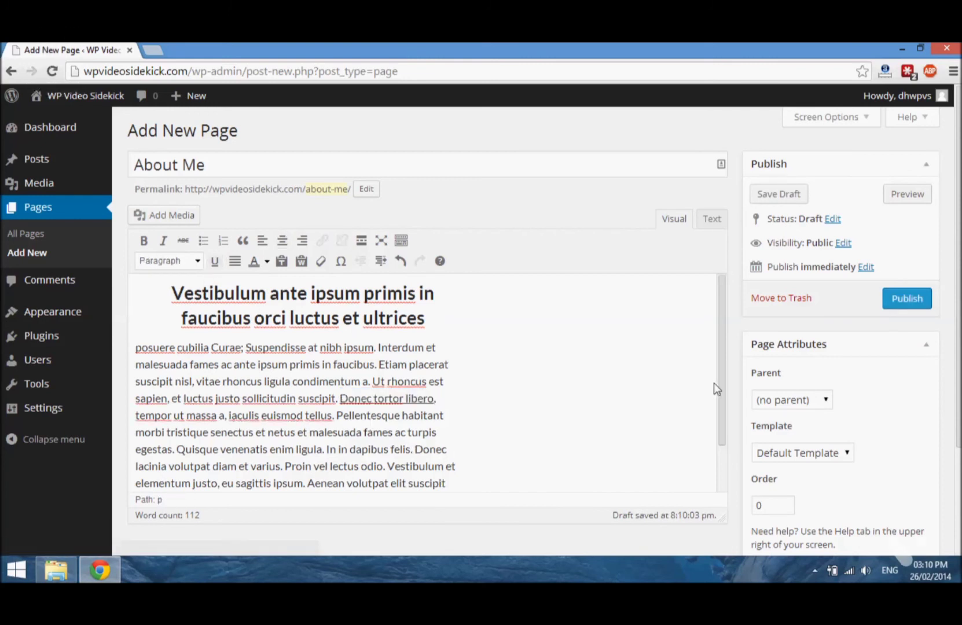
Scroll down and back up through the About Me page editor
mouse_move(719, 381)
mouse_down()
mouse_move(721, 428)
mouse_move(717, 377)
mouse_up()
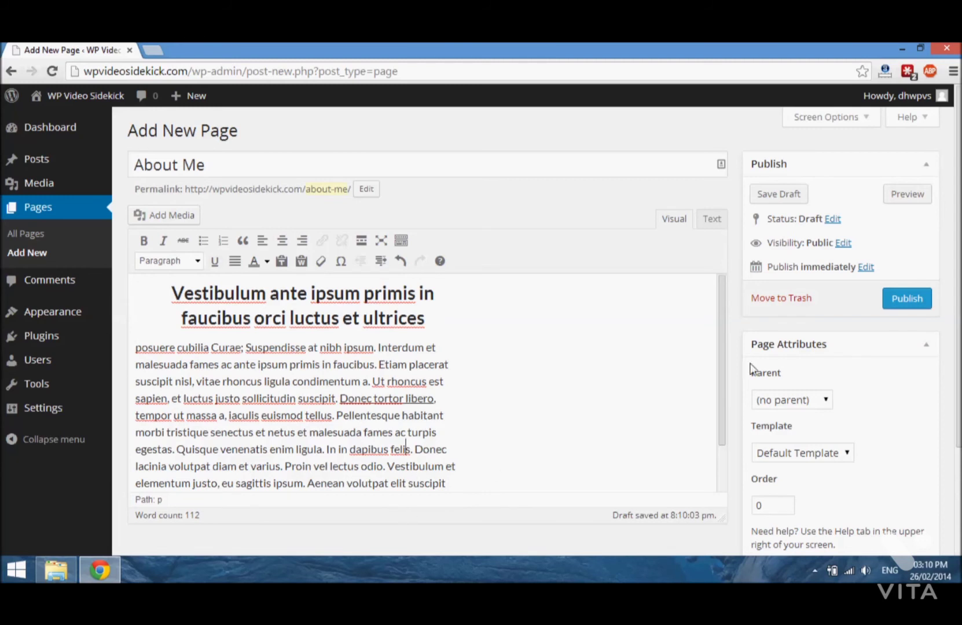
scroll(545, 319, down, 1)
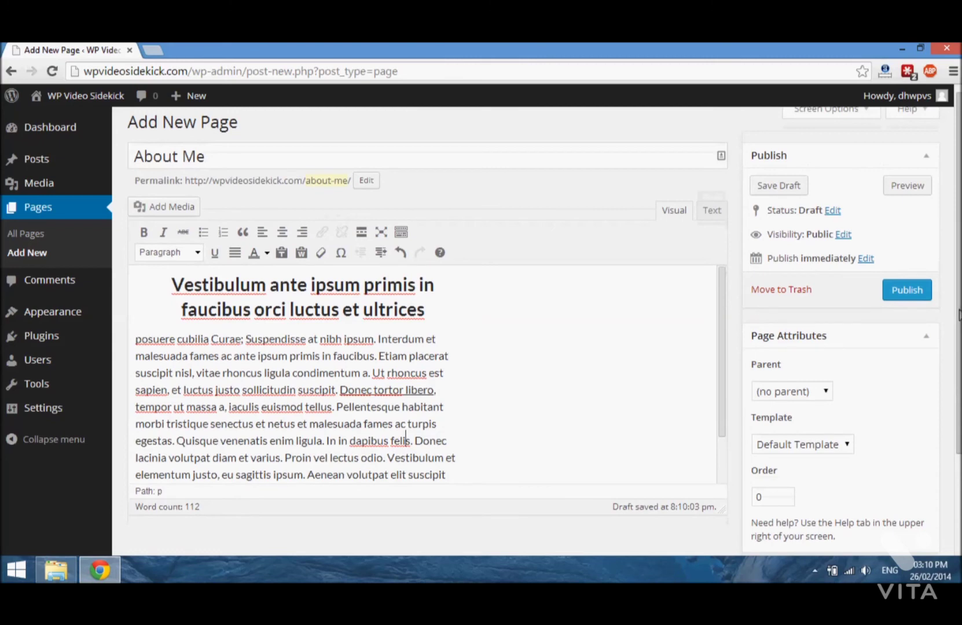
scroll(960, 319, down, 1)
scroll(960, 320, down, 3)
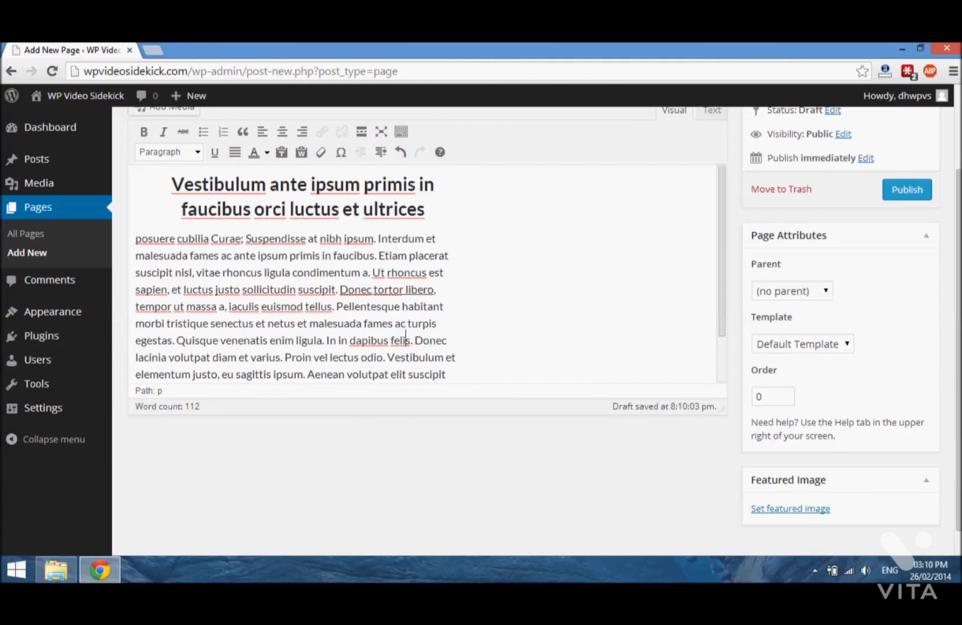
scroll(429, 330, up, 2)
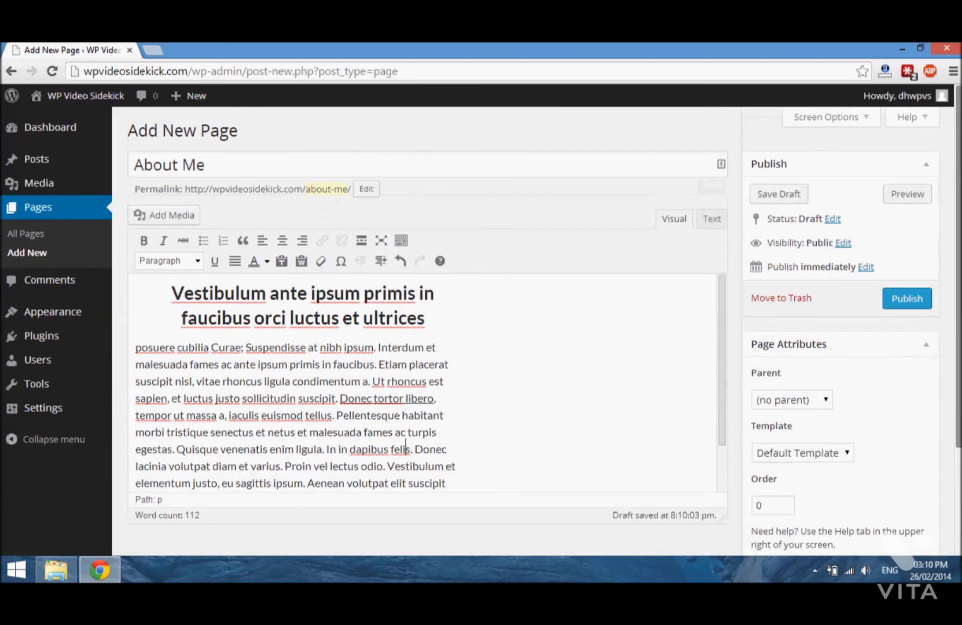
Enable the Discussion and Author boxes in Screen Options, keeping the current user as author
click(863, 119)
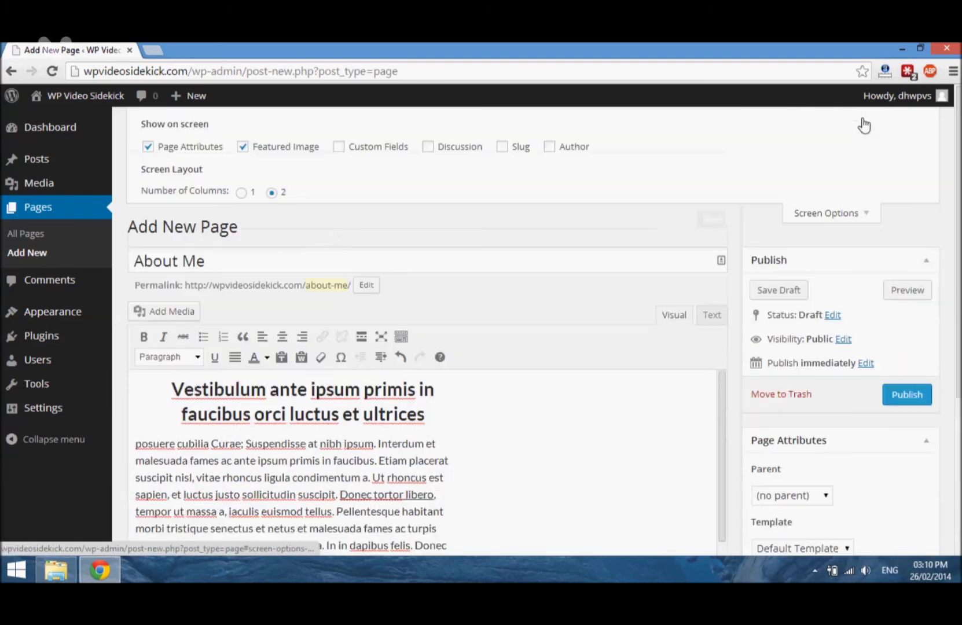
click(432, 151)
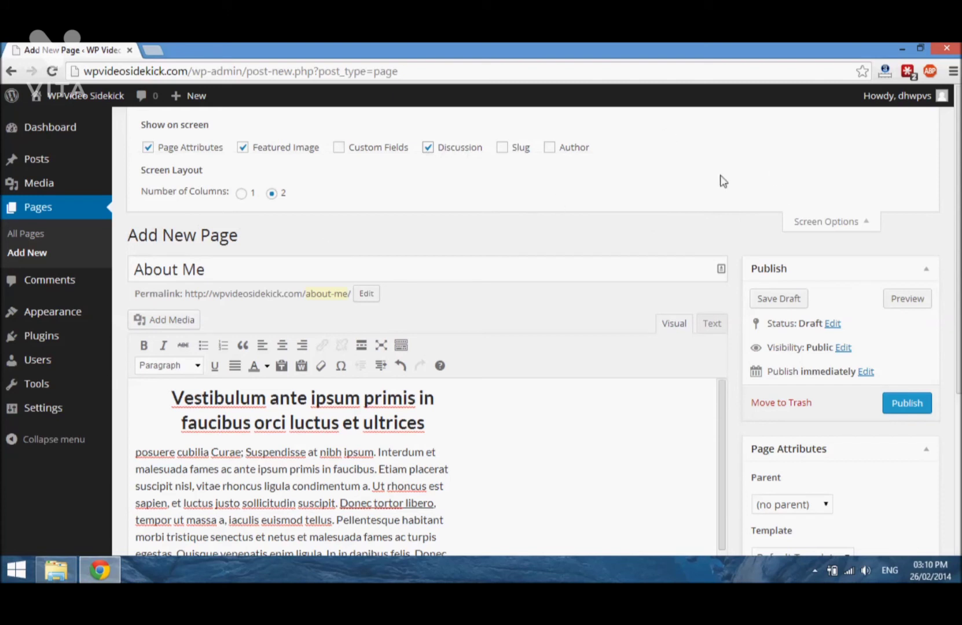
click(555, 152)
scroll(656, 172, down, 6)
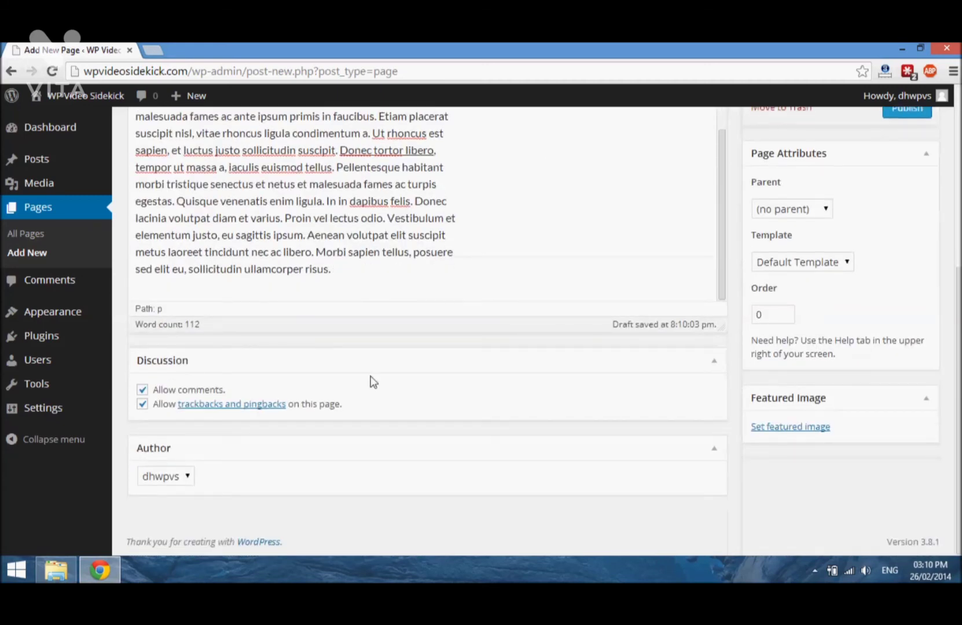
click(188, 481)
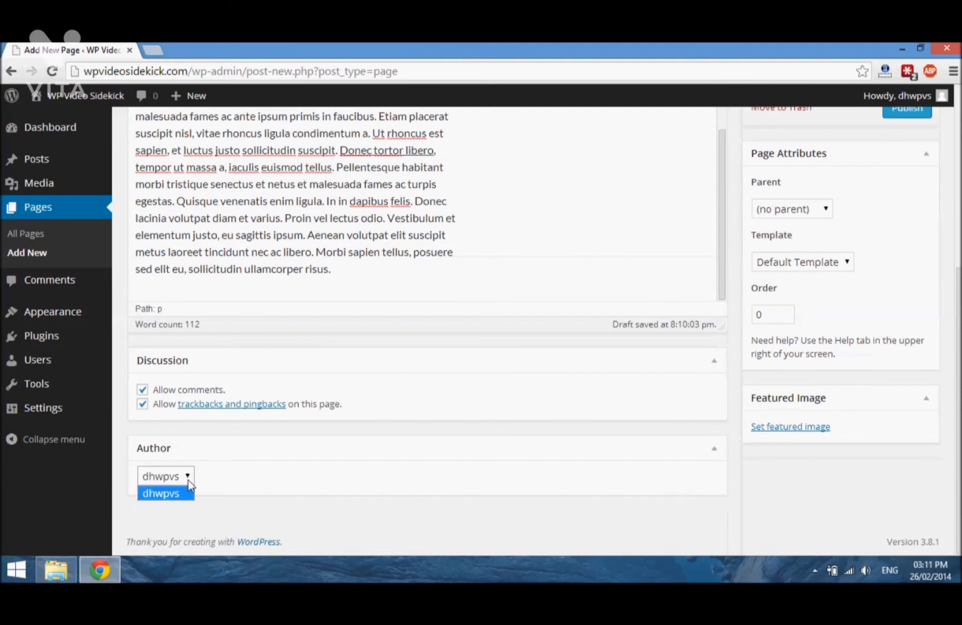
click(189, 483)
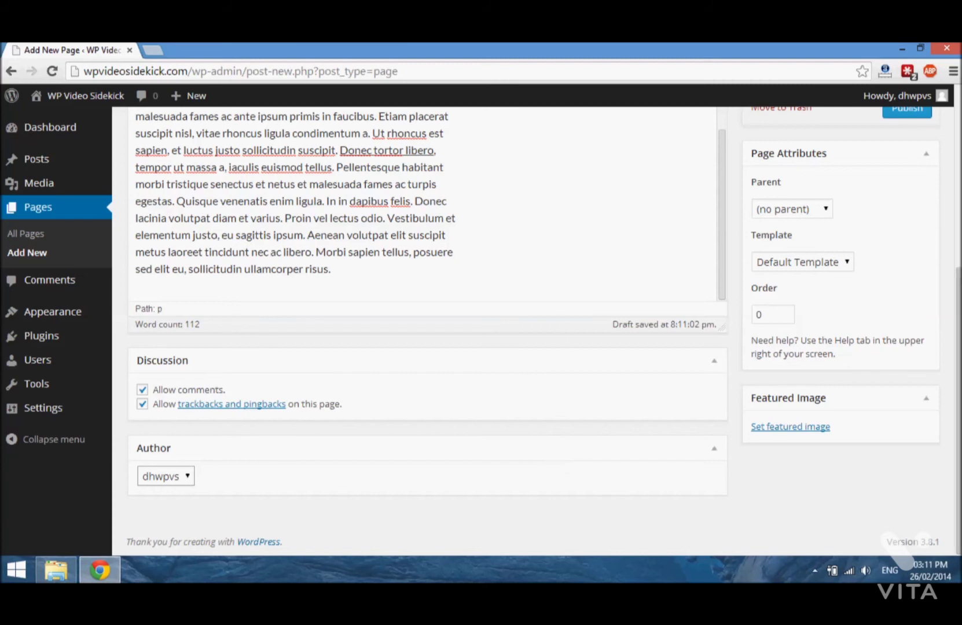
scroll(844, 276, up, 2)
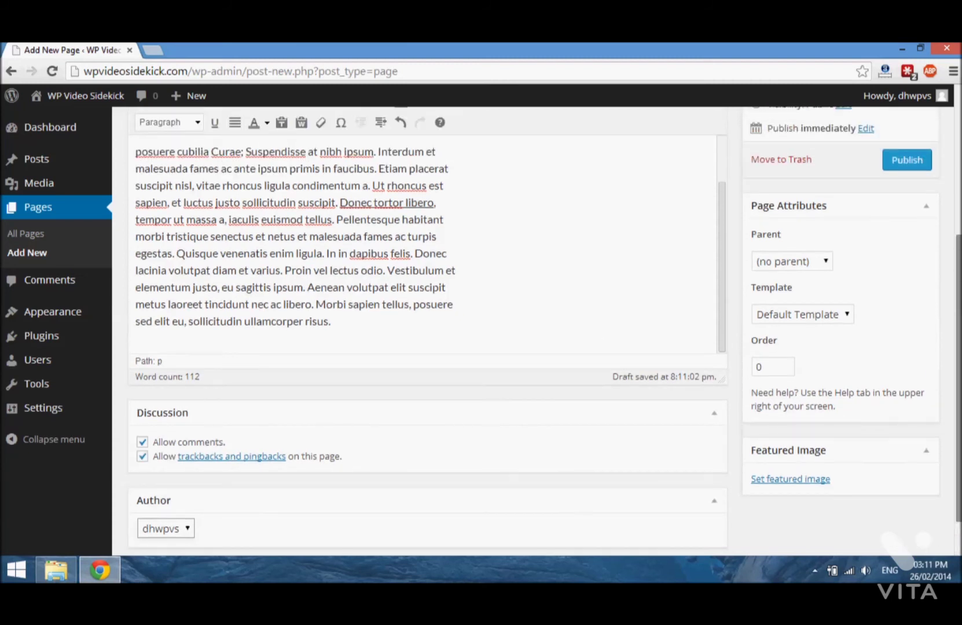
click(821, 264)
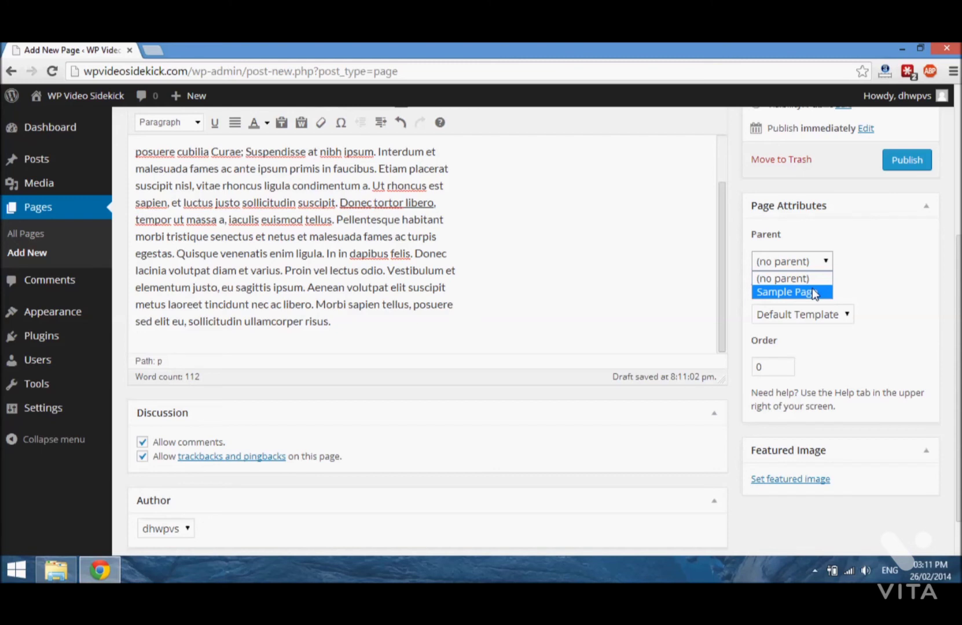
click(826, 260)
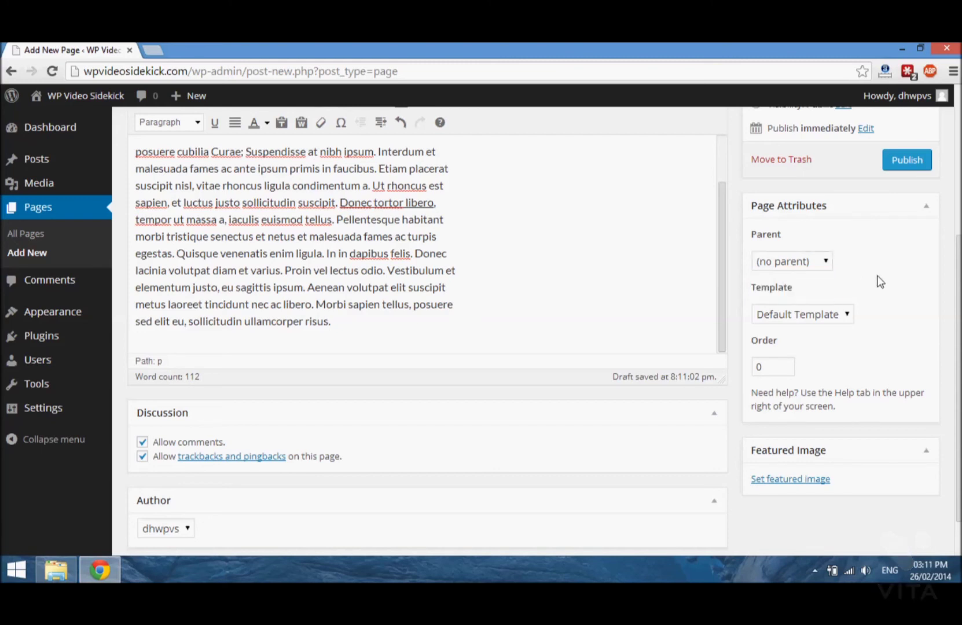
click(848, 315)
click(849, 316)
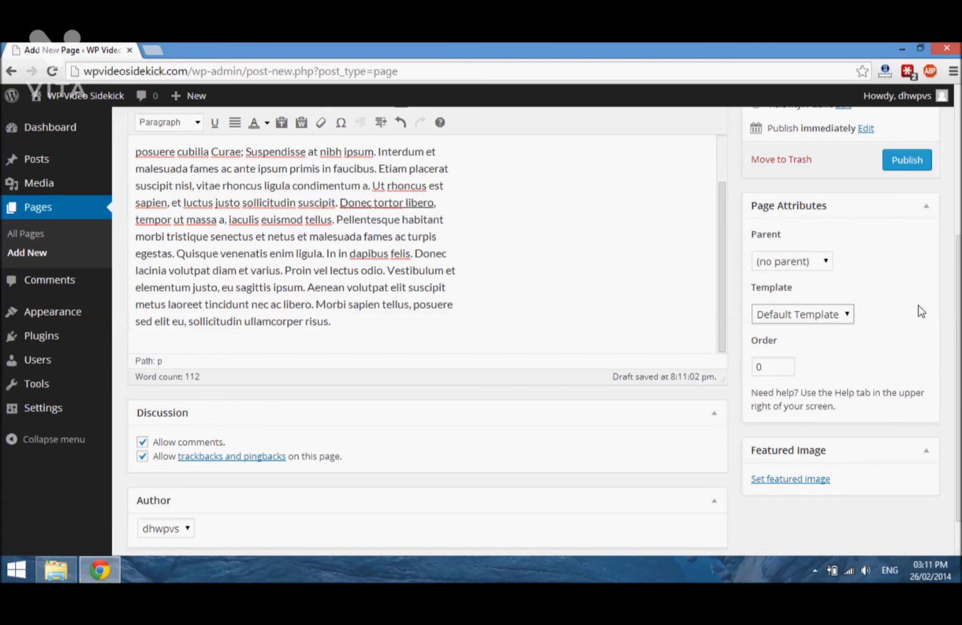
Open the live site in a new tab via 'wp', view its Sample Page, then return to the editor tab
click(152, 50)
text(wpvideosidekick.com)
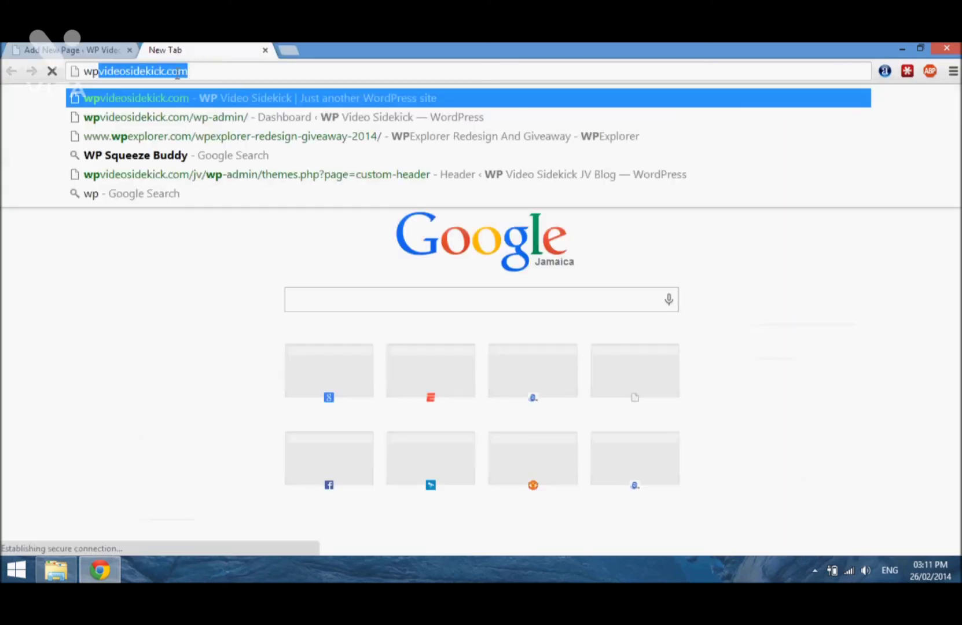
key(Return)
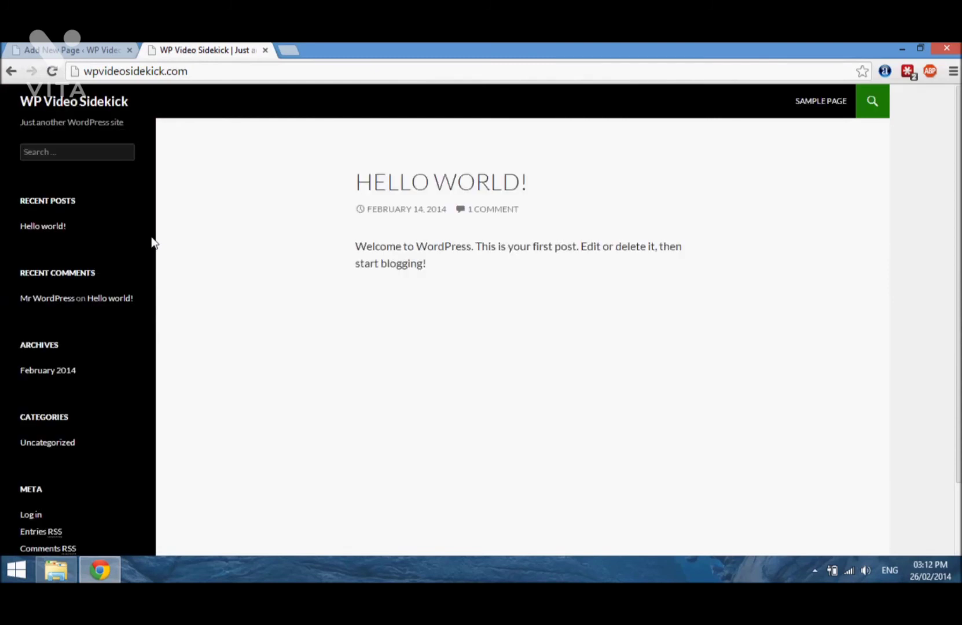
click(834, 112)
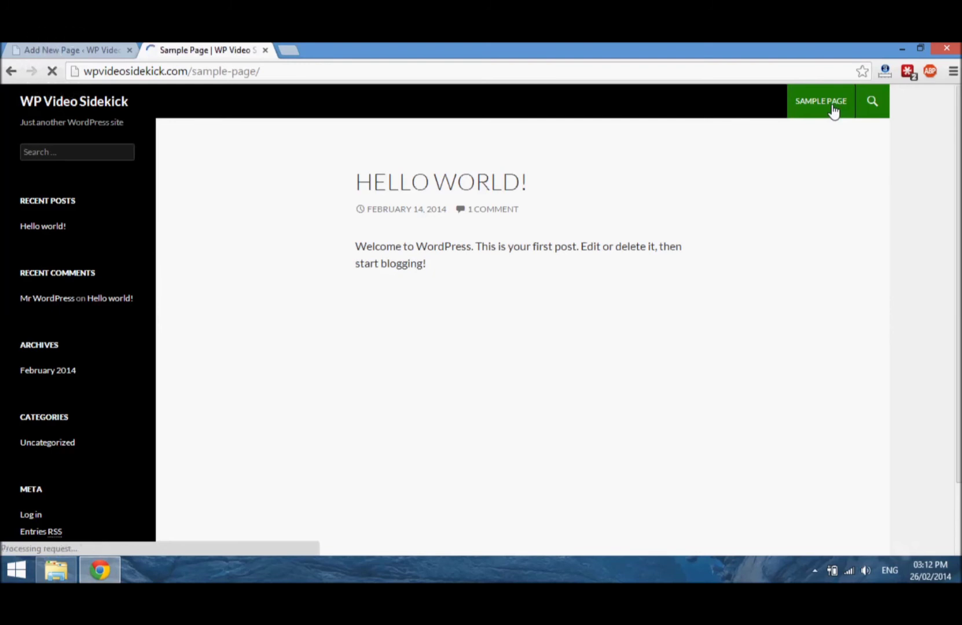
scroll(774, 286, down, 4)
scroll(775, 285, up, 4)
scroll(775, 285, down, 6)
scroll(774, 286, up, 6)
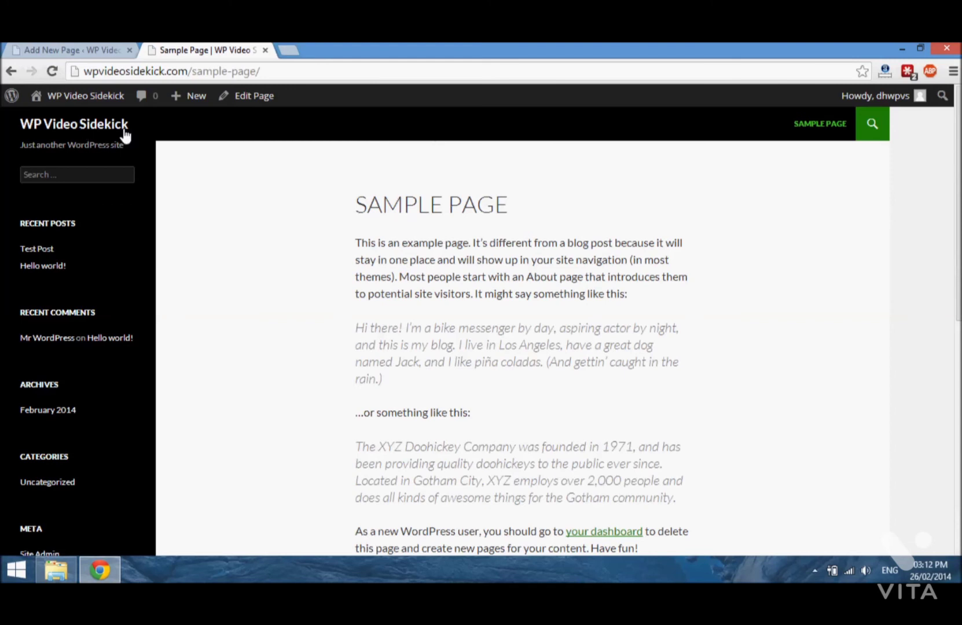
scroll(896, 394, down, 8)
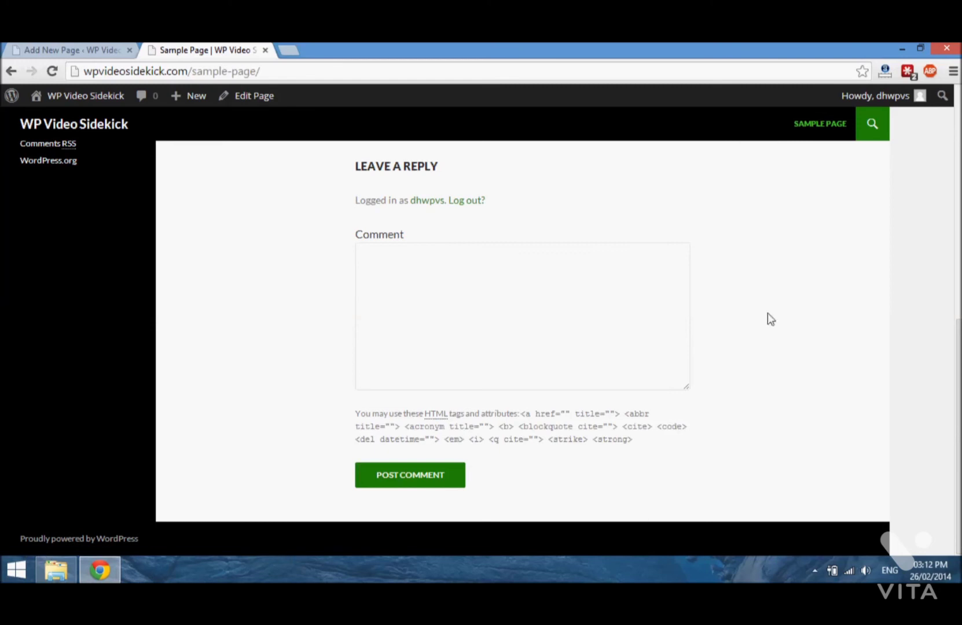
scroll(769, 318, up, 10)
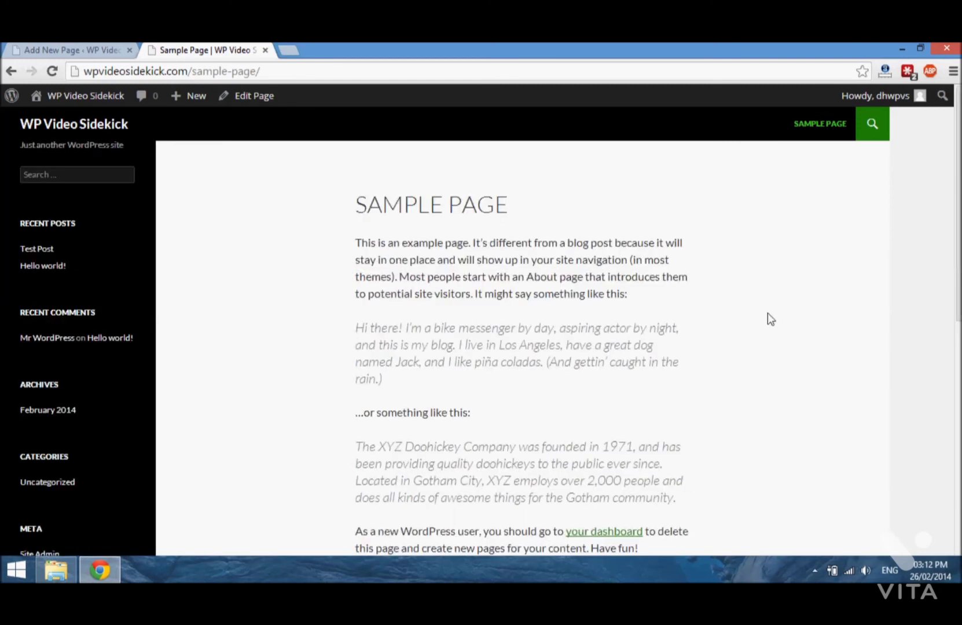
click(51, 48)
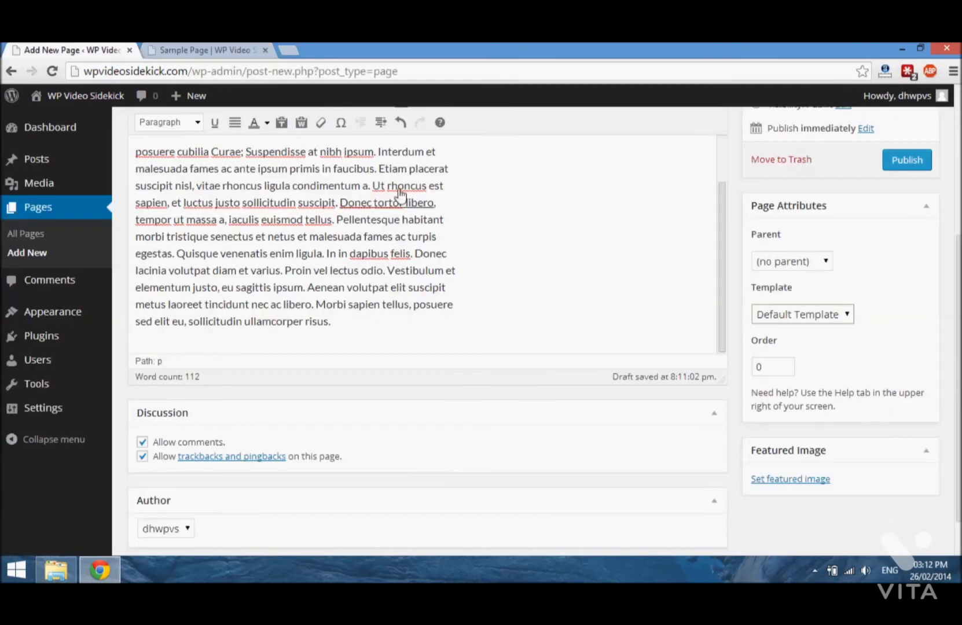
Check the Template list and keep Default Template for the About Me page
click(844, 314)
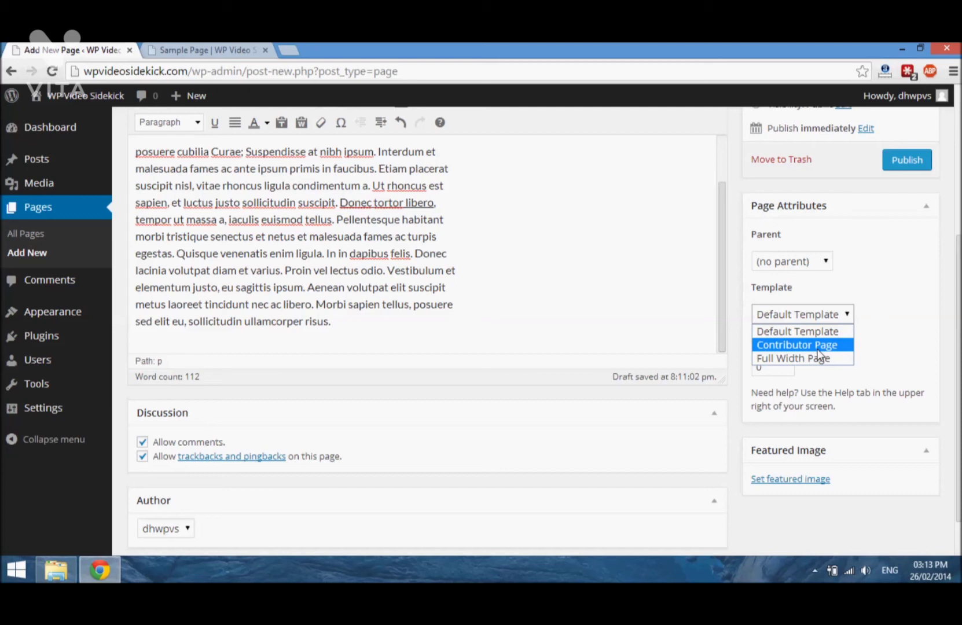
click(875, 341)
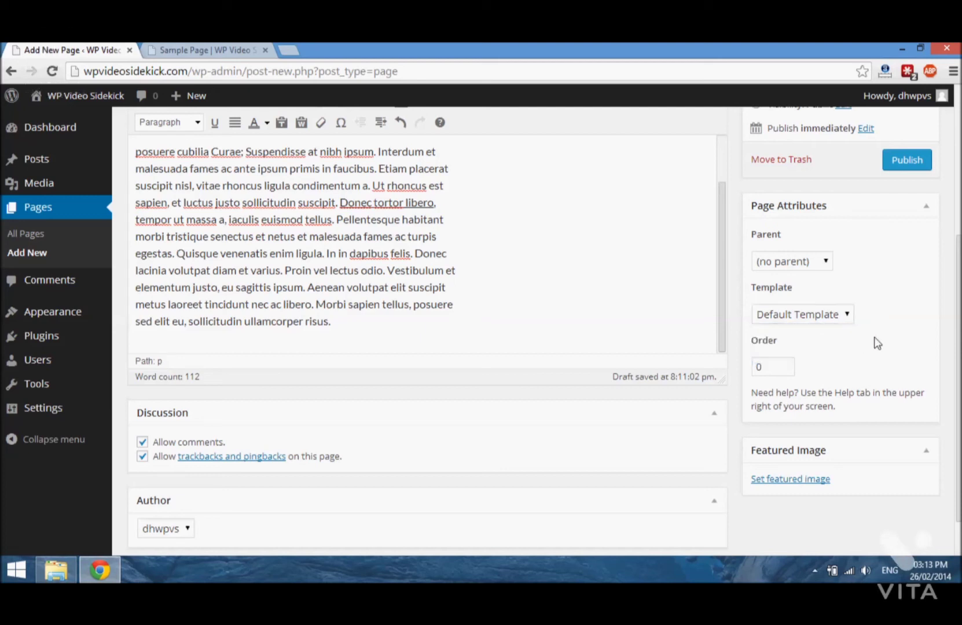
scroll(877, 343, down, 1)
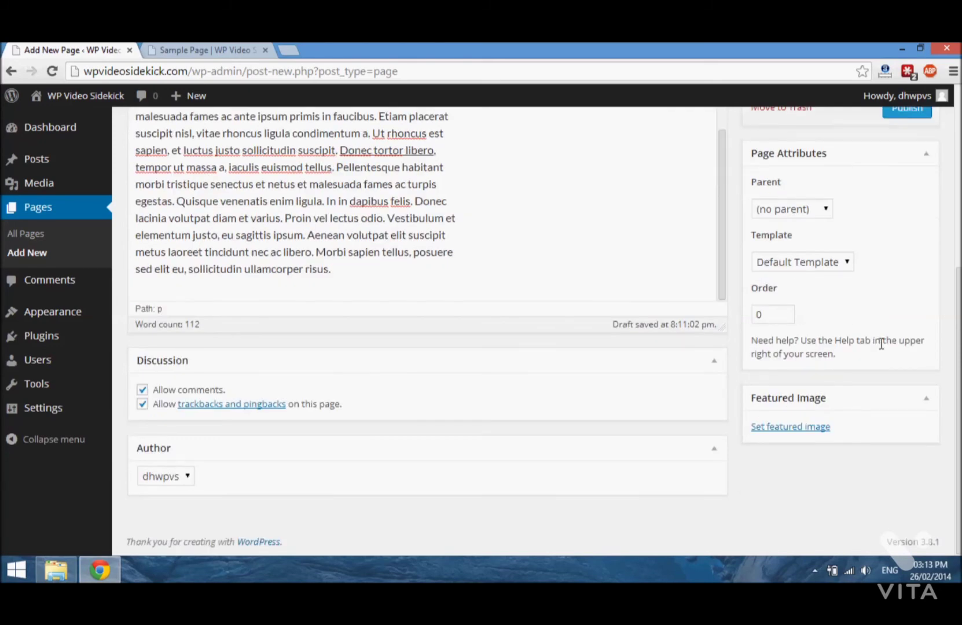
scroll(881, 343, up, 5)
scroll(881, 344, down, 5)
scroll(906, 277, up, 3)
Turn off Allow comments for the About Me page in the Discussion box
scroll(906, 277, down, 2)
scroll(906, 277, down, 1)
scroll(902, 270, up, 5)
scroll(902, 270, down, 5)
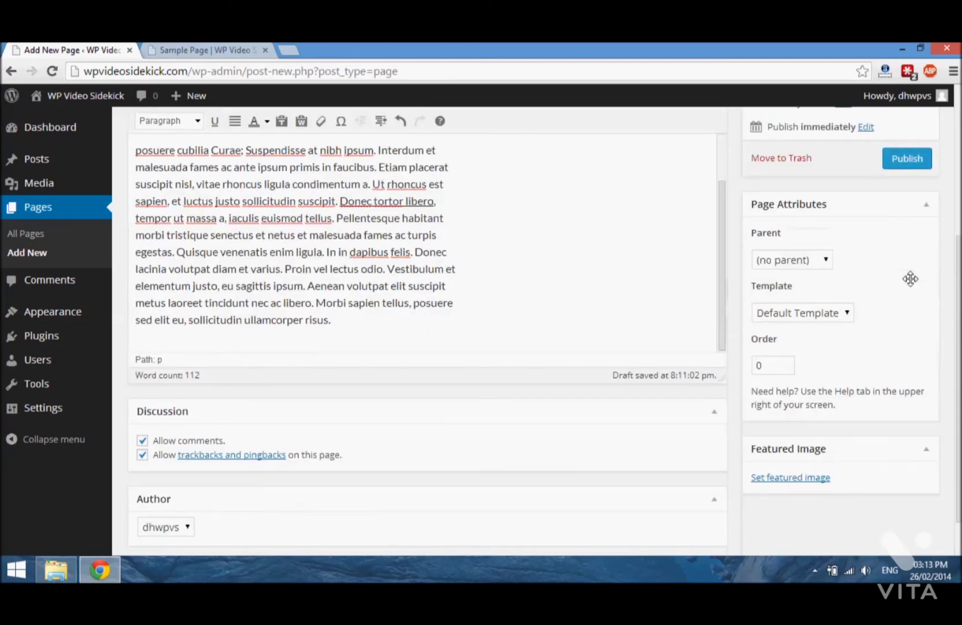
click(143, 390)
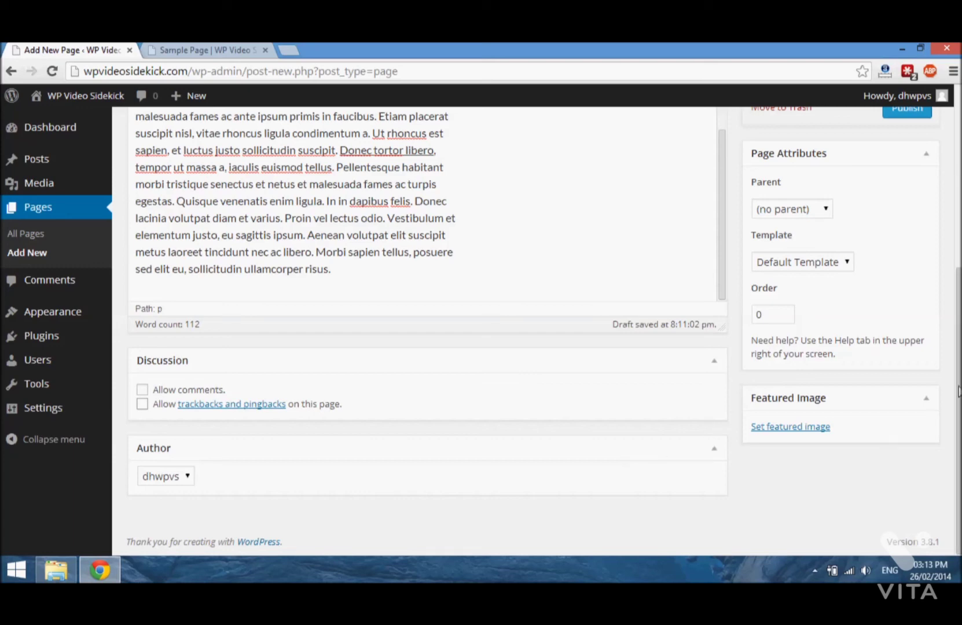
Publish the About Me page, then bring up link options on View Page
drag(958, 424, 958, 245)
scroll(927, 267, down, 1)
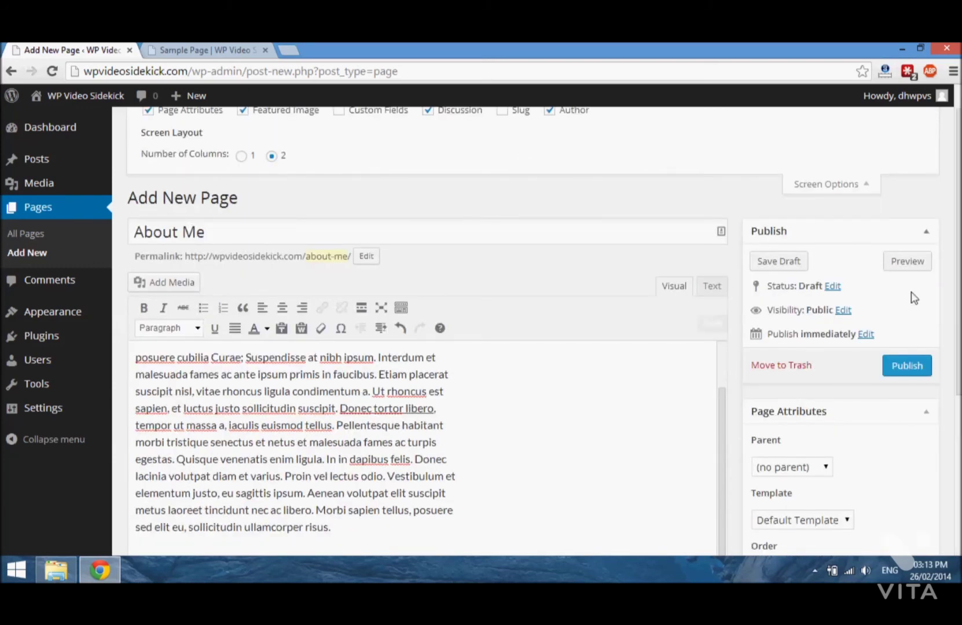
click(895, 368)
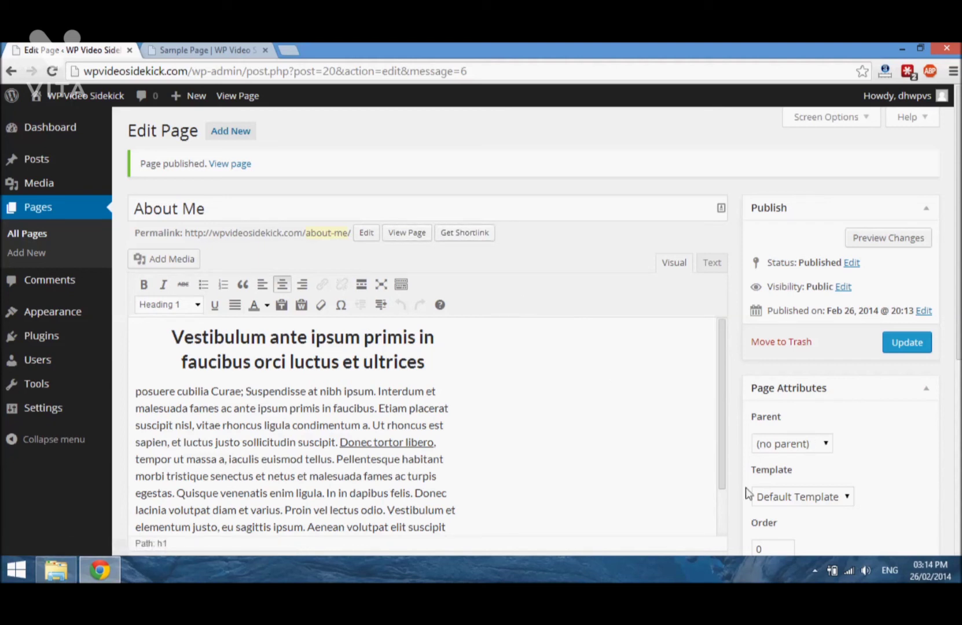
right_click(403, 230)
Open the published About Me page in a new tab and scroll through it
click(439, 240)
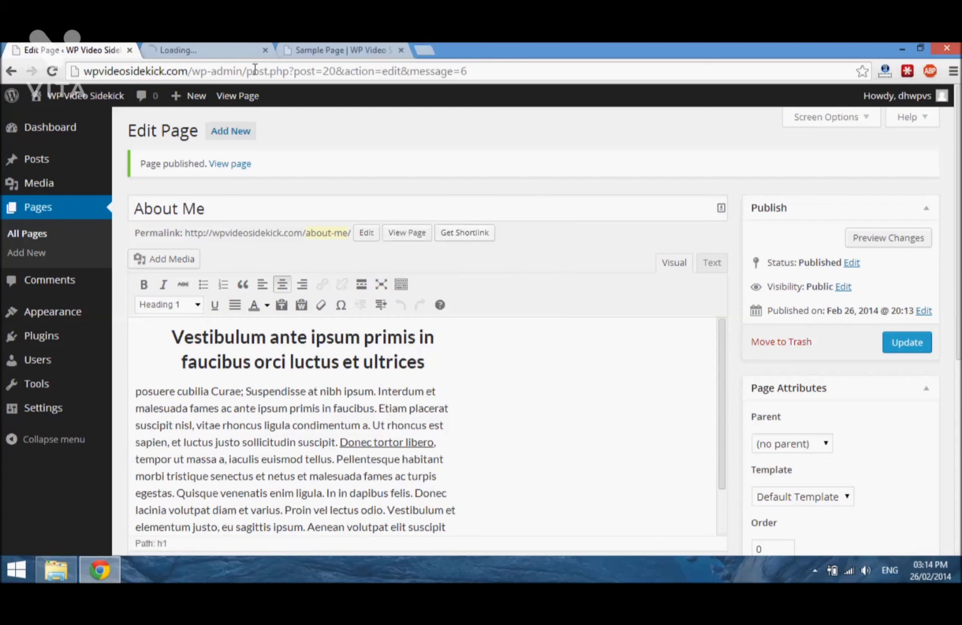
click(222, 50)
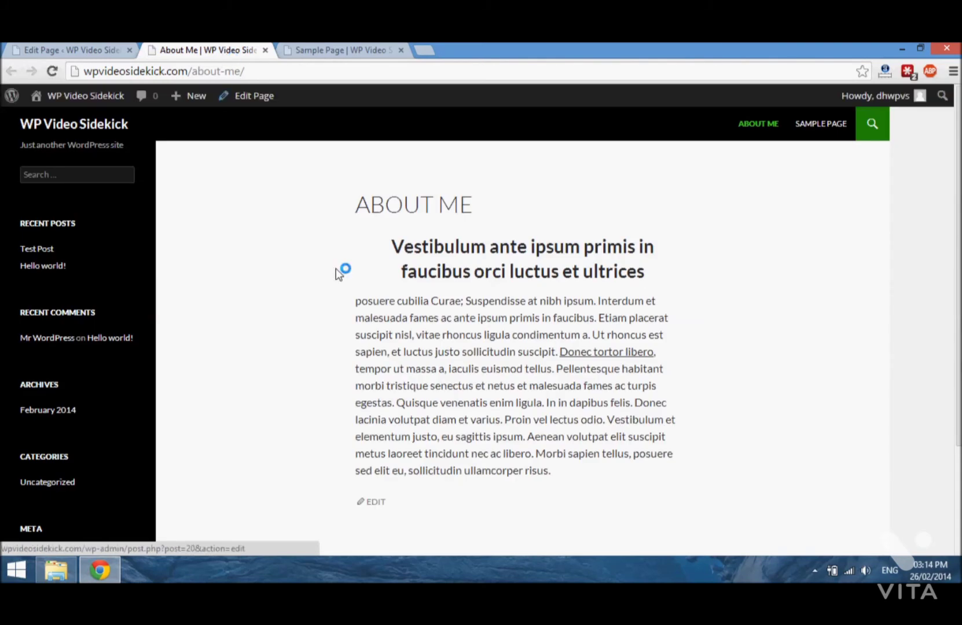
scroll(354, 293, down, 1)
scroll(355, 292, down, 1)
scroll(354, 293, up, 2)
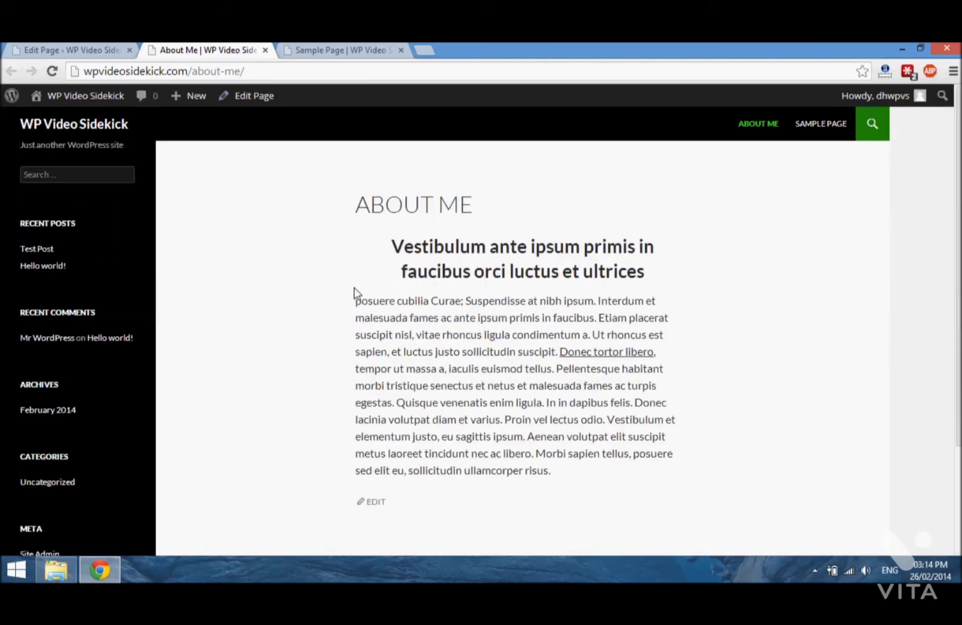
Check the centred ABOUT ME heading, then return to the Sample Page tab
drag(363, 210, 484, 210)
click(514, 210)
scroll(394, 290, down, 2)
scroll(399, 291, up, 2)
click(292, 50)
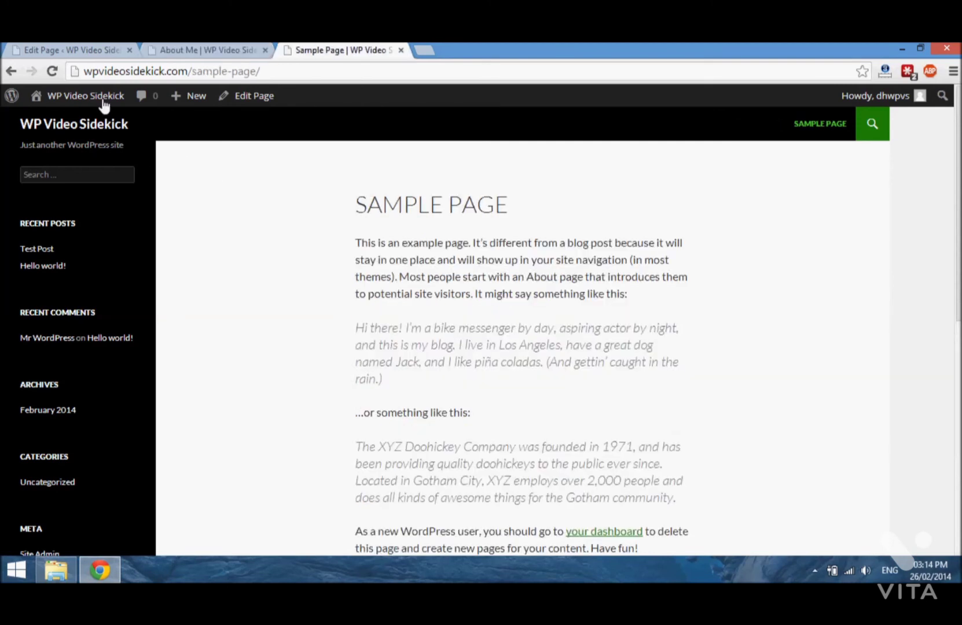
Go to the admin Dashboard, then open the public site through Visit Site
mouse_move(103, 105)
click(79, 123)
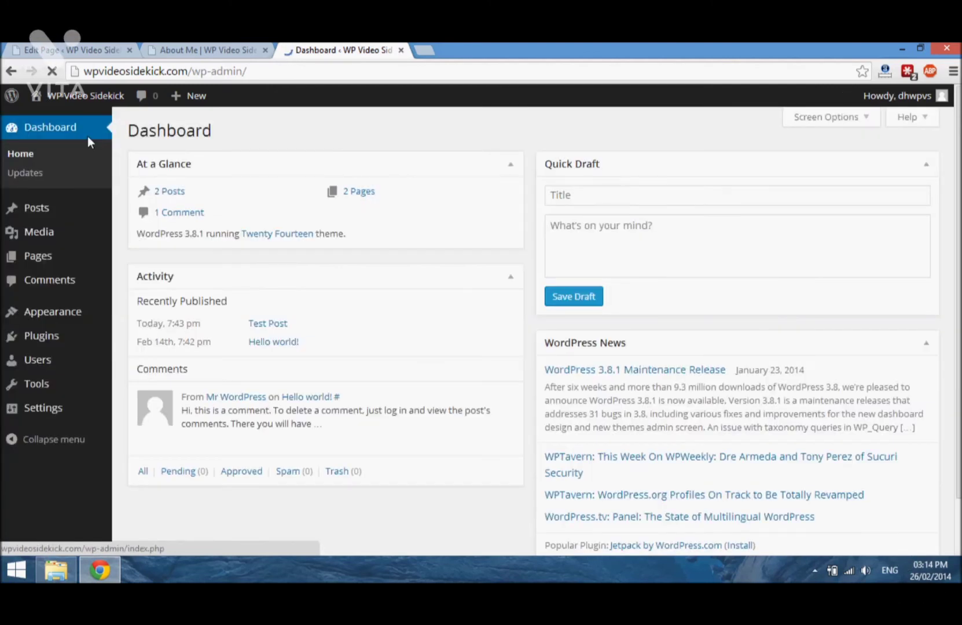
mouse_move(79, 94)
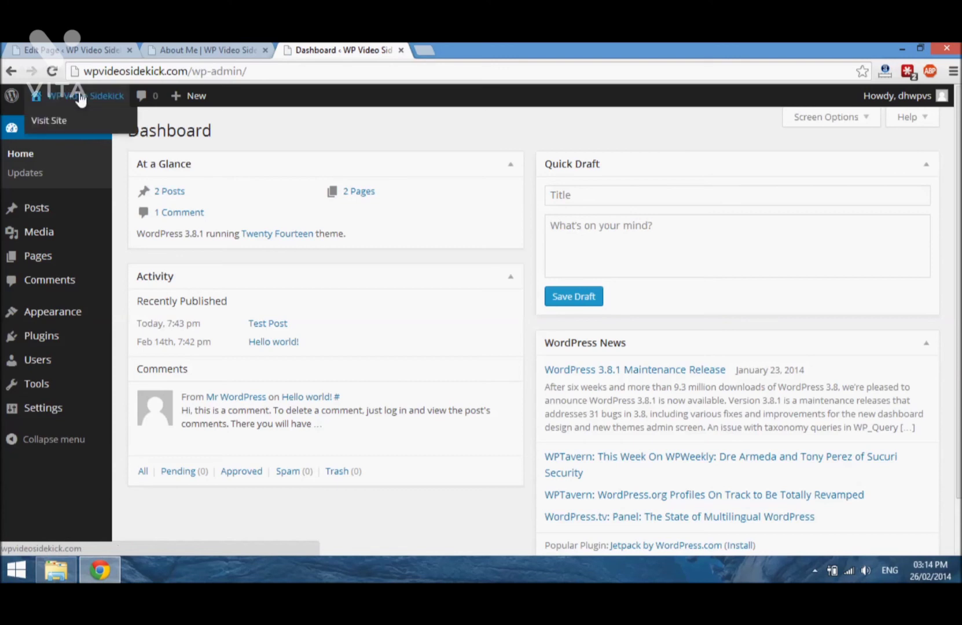
click(59, 123)
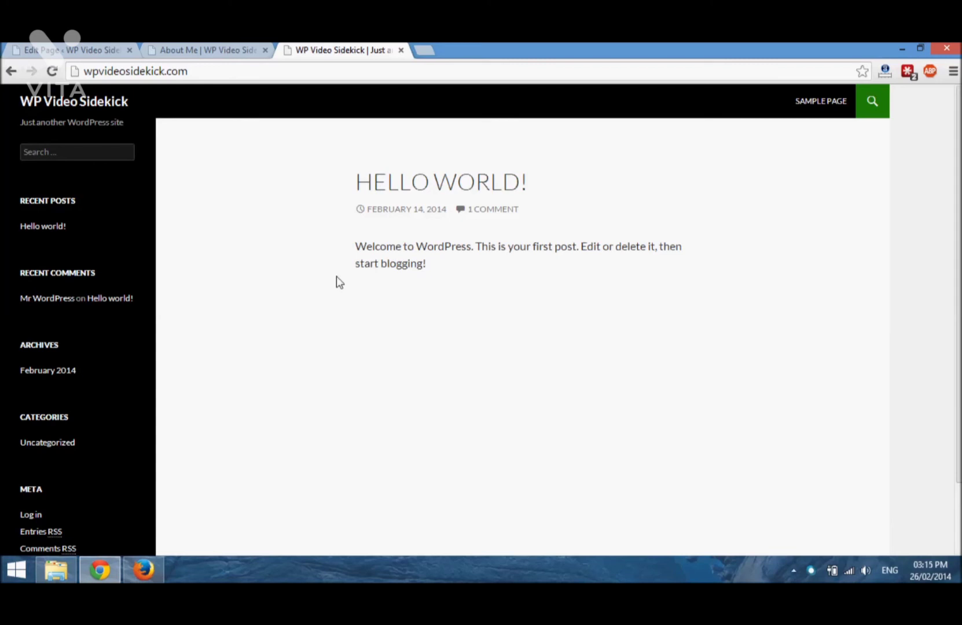
Load wpvideosidekick.com in Firefox, reload it, and return to the home page
click(143, 571)
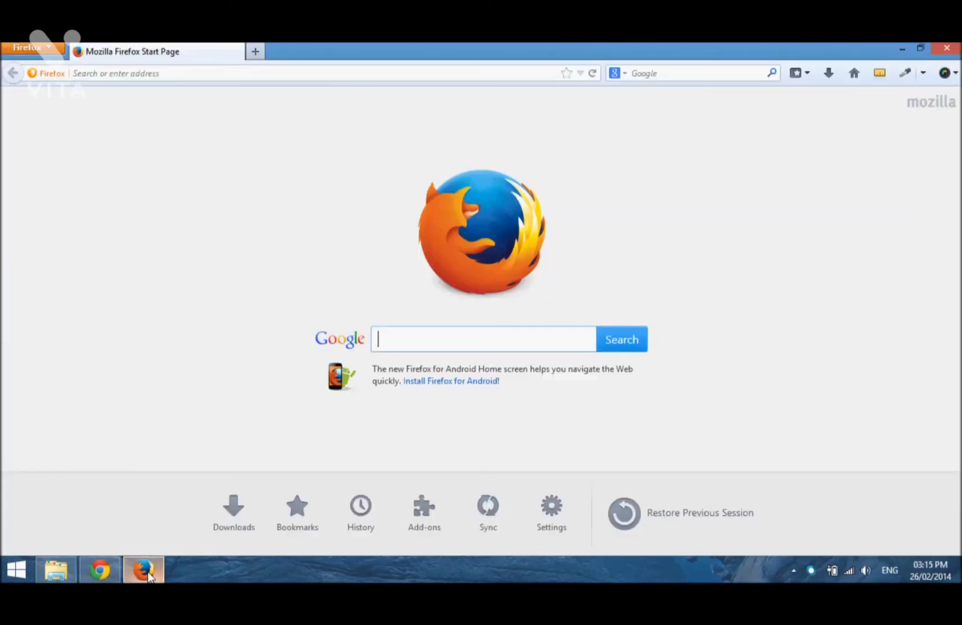
click(290, 81)
text(wpvideosidekick.com/)
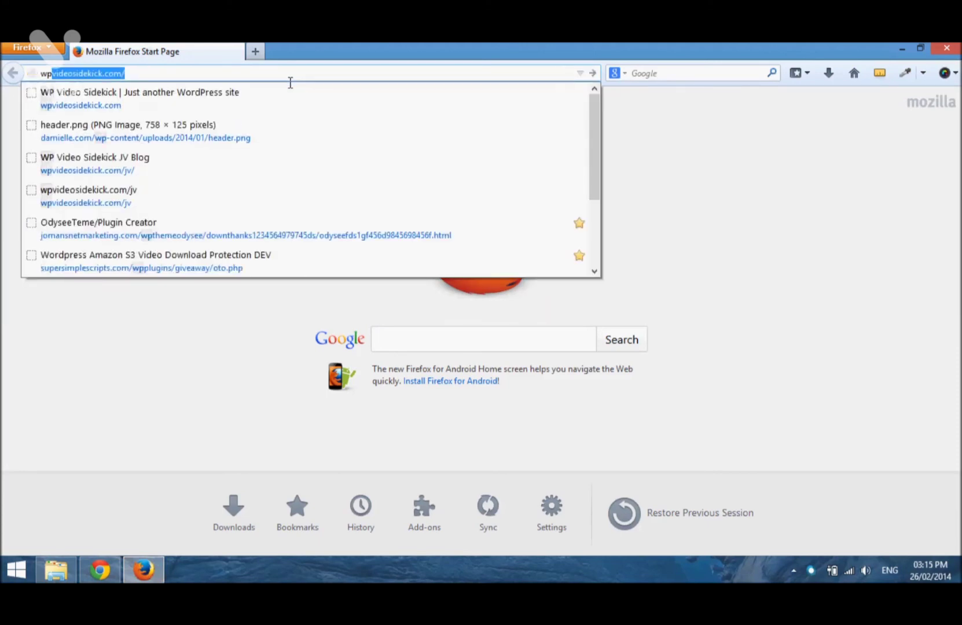
key(Return)
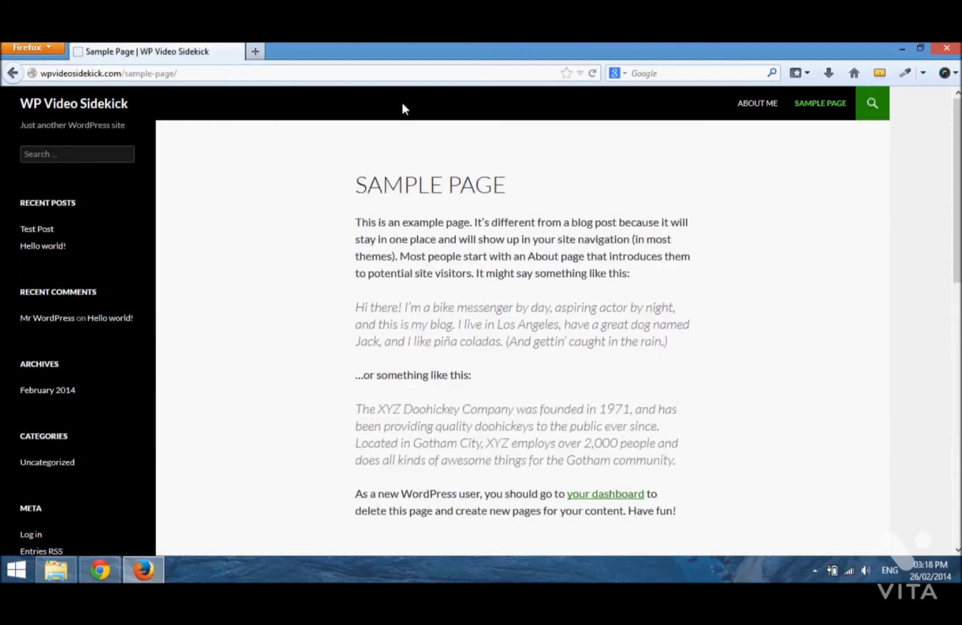
click(592, 73)
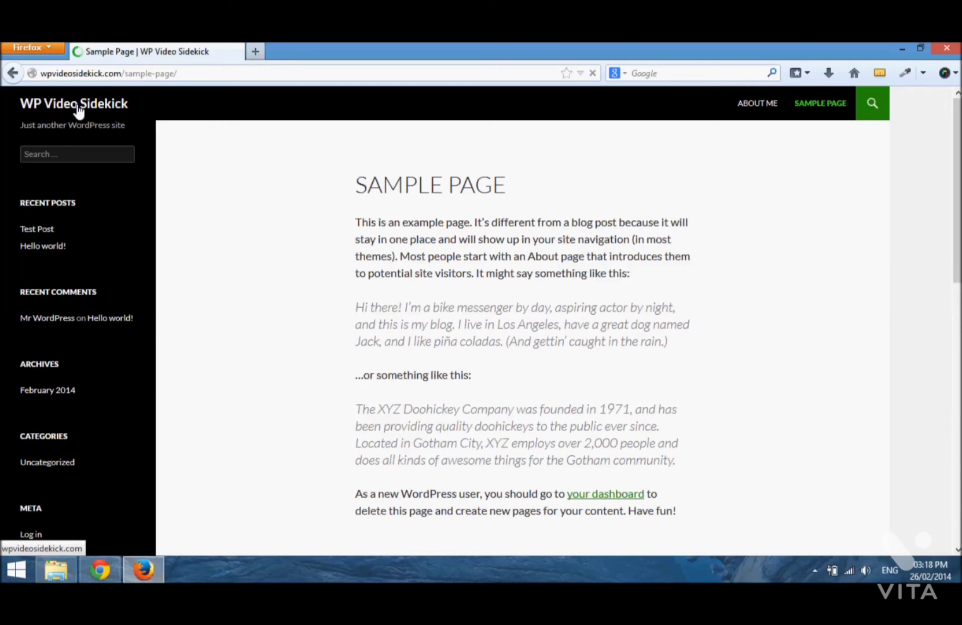
click(79, 110)
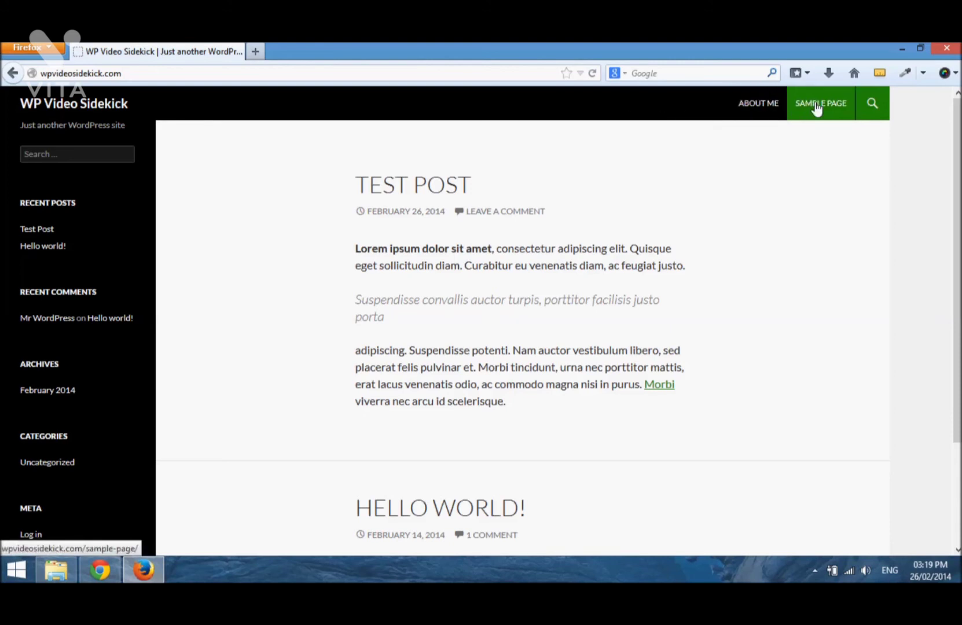
Open ABOUT ME from the site's top menu and scroll through the page
click(774, 110)
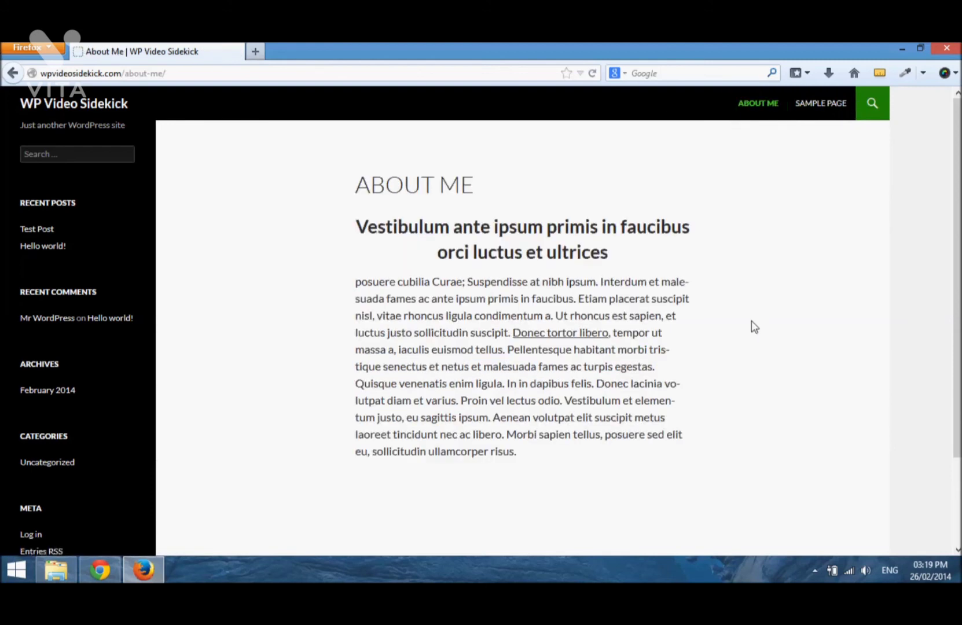
scroll(752, 327, down, 3)
scroll(751, 327, up, 3)
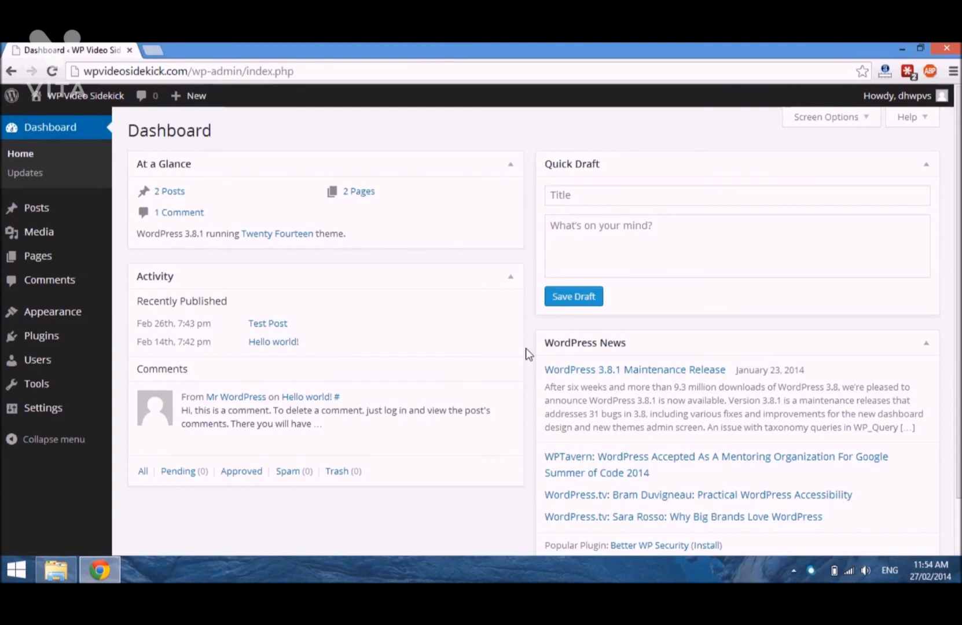
Open the Media Library and then its Add New upload page
mouse_move(48, 235)
click(45, 232)
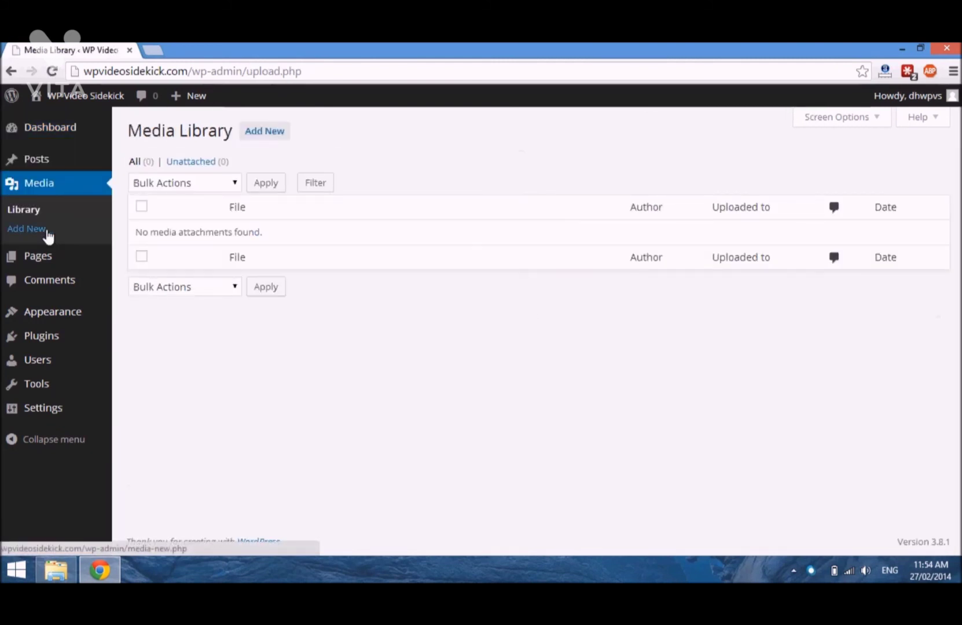
click(275, 139)
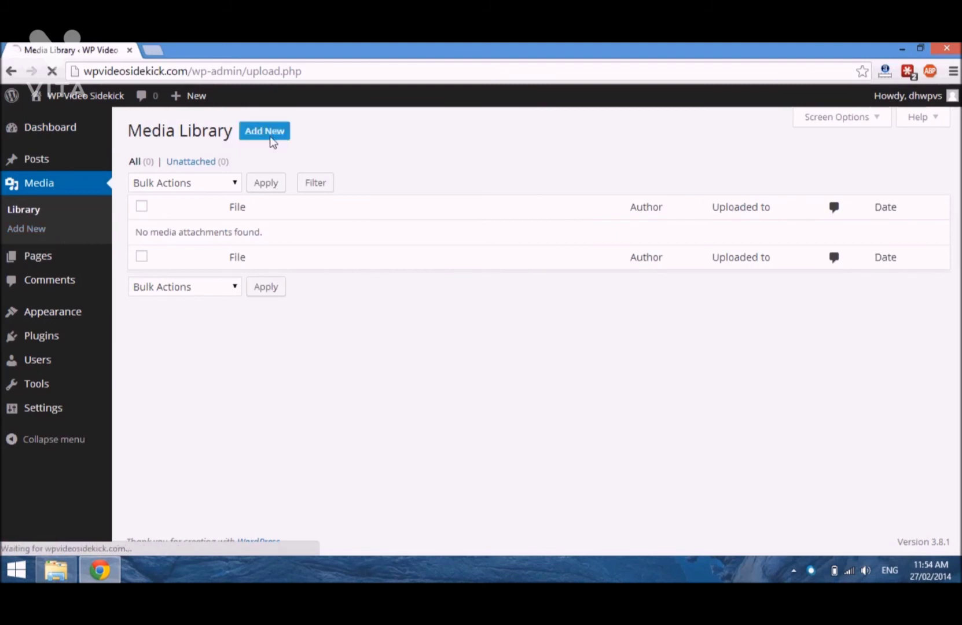
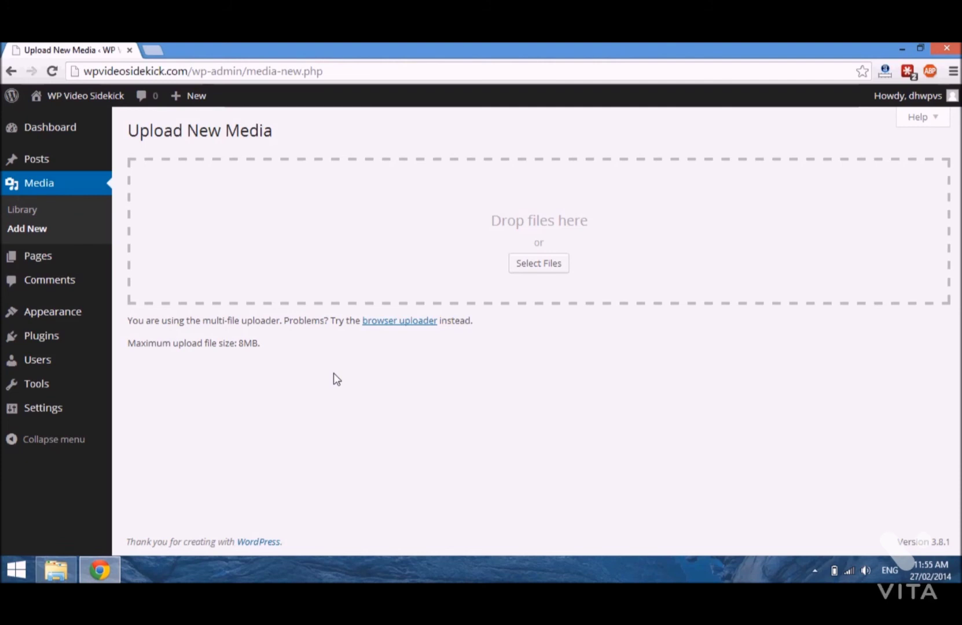
Drag the lights video and testdoc document from the desktop into the WordPress upload area
click(921, 48)
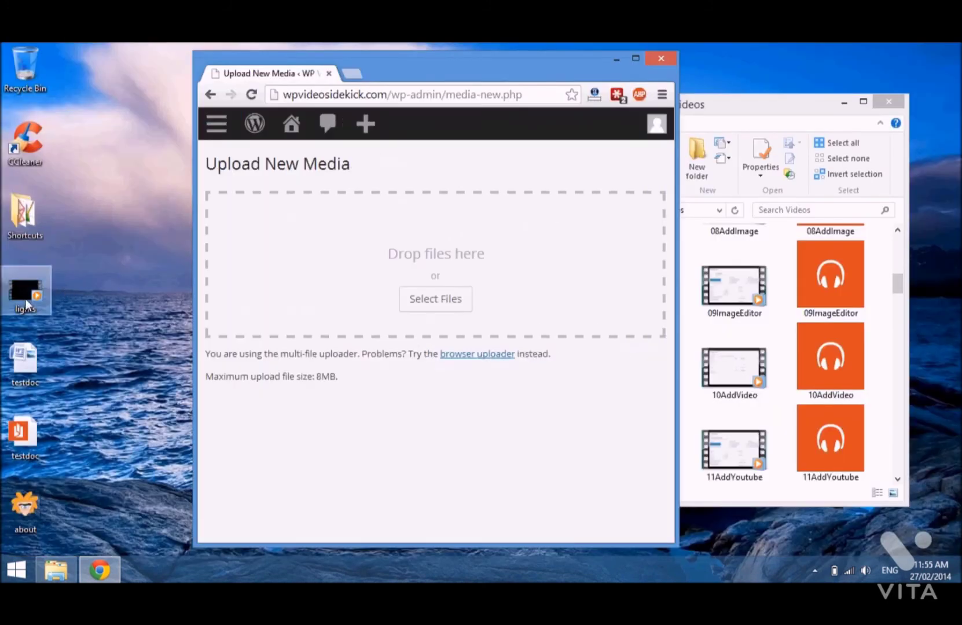
drag(26, 298, 385, 299)
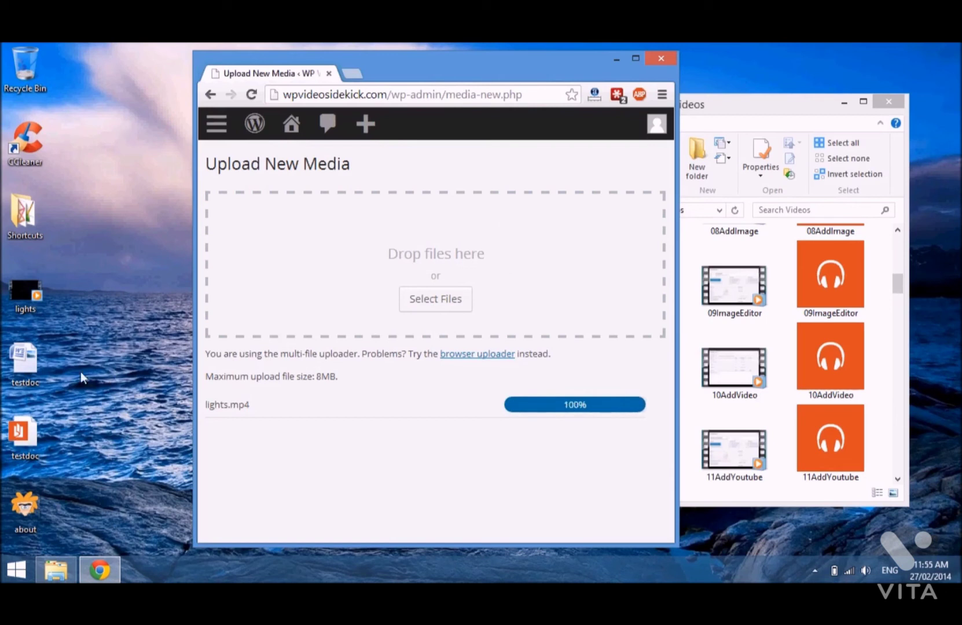
drag(44, 360, 362, 274)
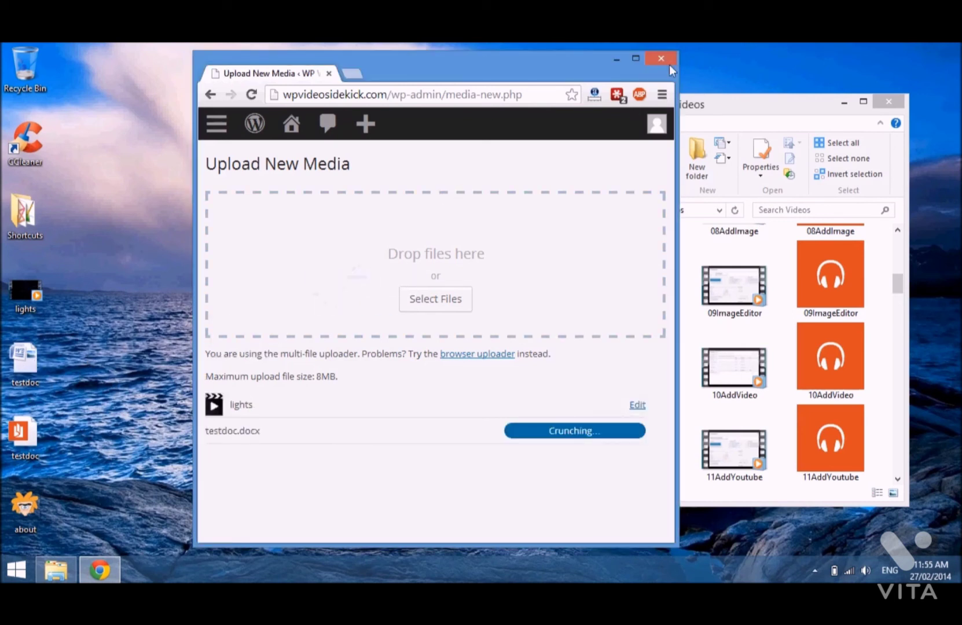
click(636, 59)
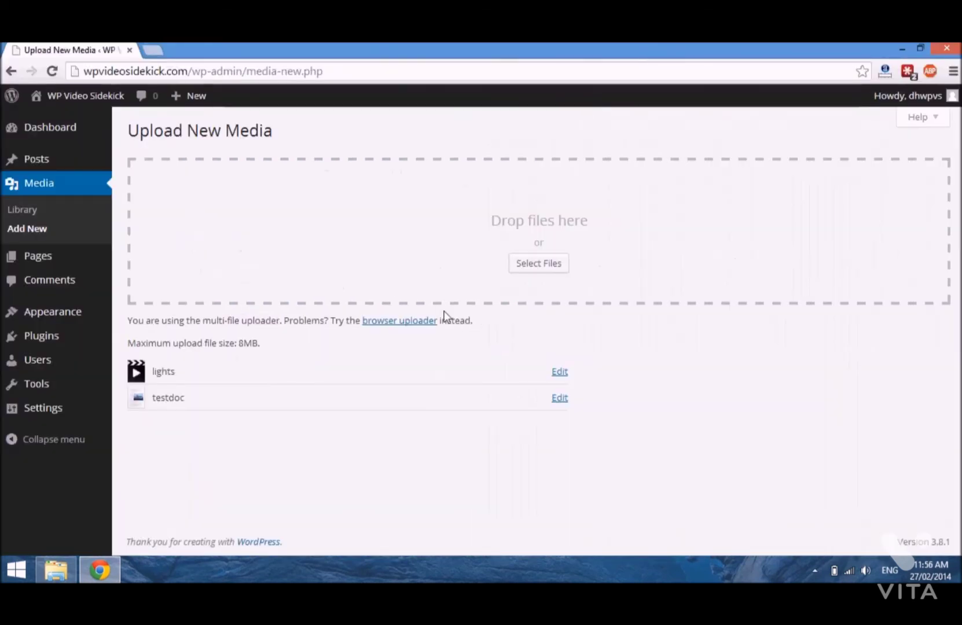
Upload the testdoc Word document again from the Desktop via Select Files
click(539, 268)
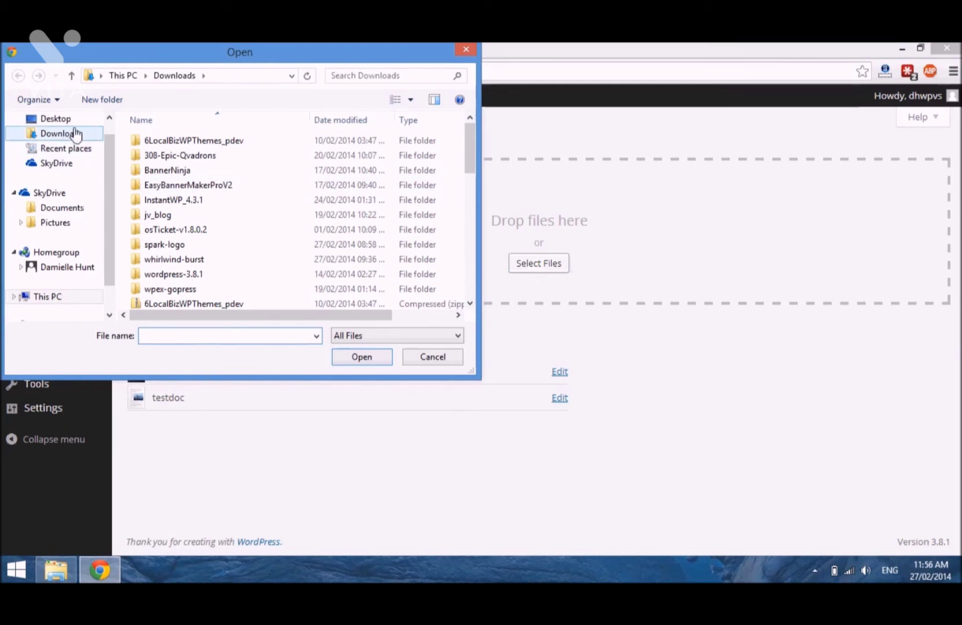
click(58, 119)
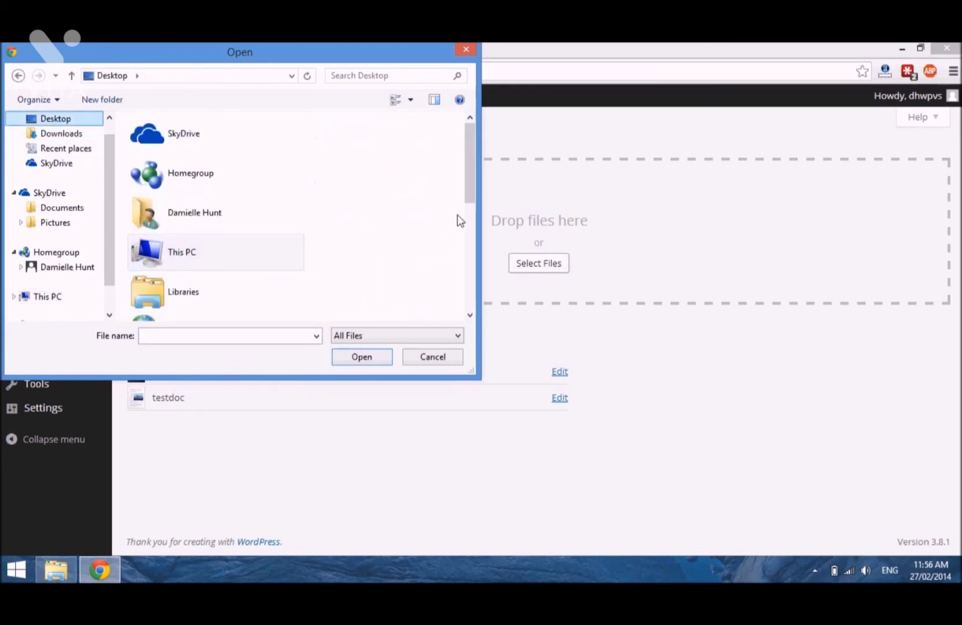
drag(471, 173, 470, 263)
drag(396, 51, 662, 97)
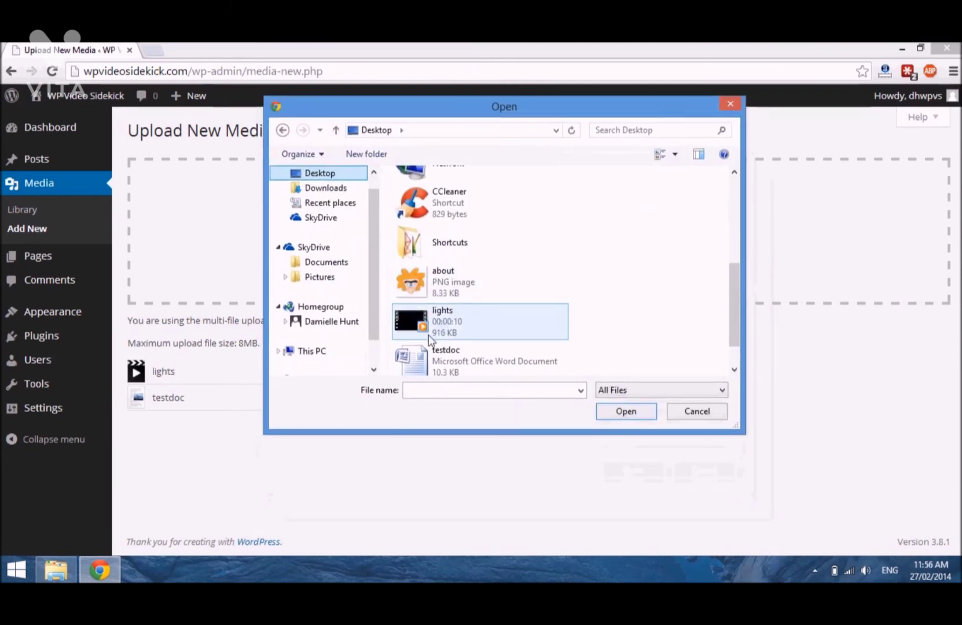
click(423, 365)
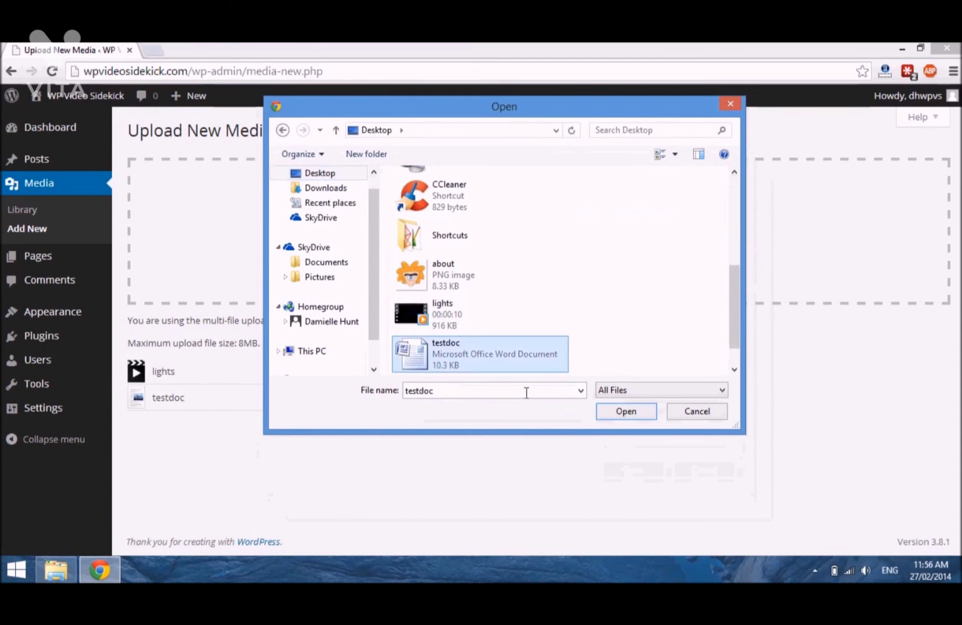
click(625, 412)
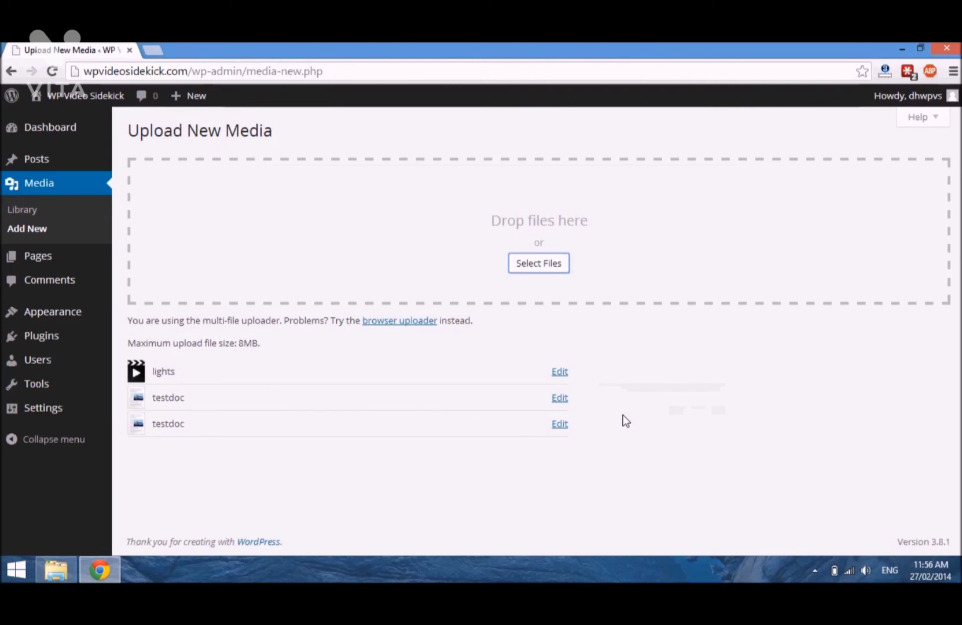
Upload about.png and testdoc.pdf from the Desktop, one after the other
click(545, 276)
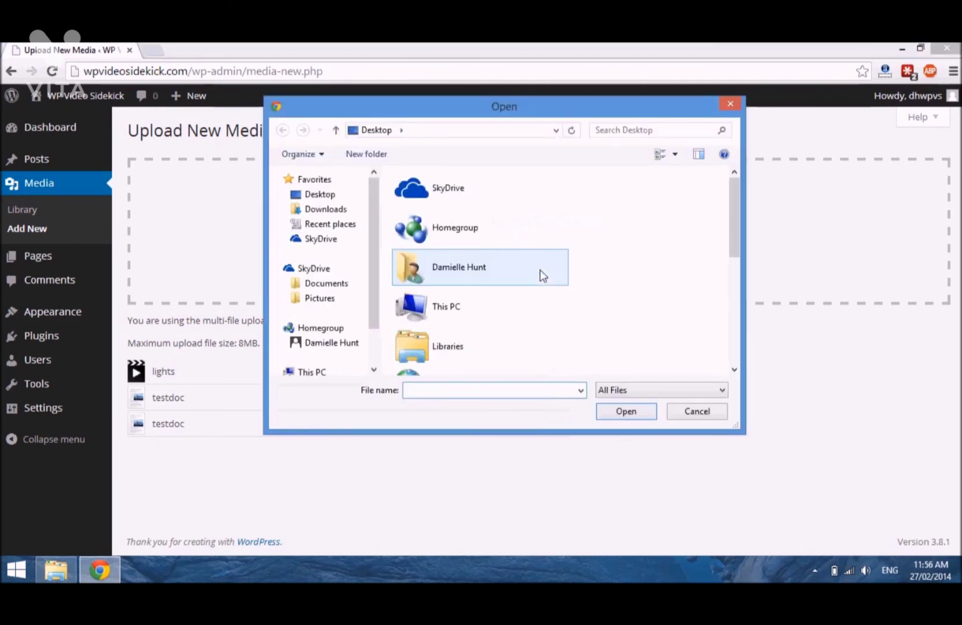
drag(735, 242, 737, 331)
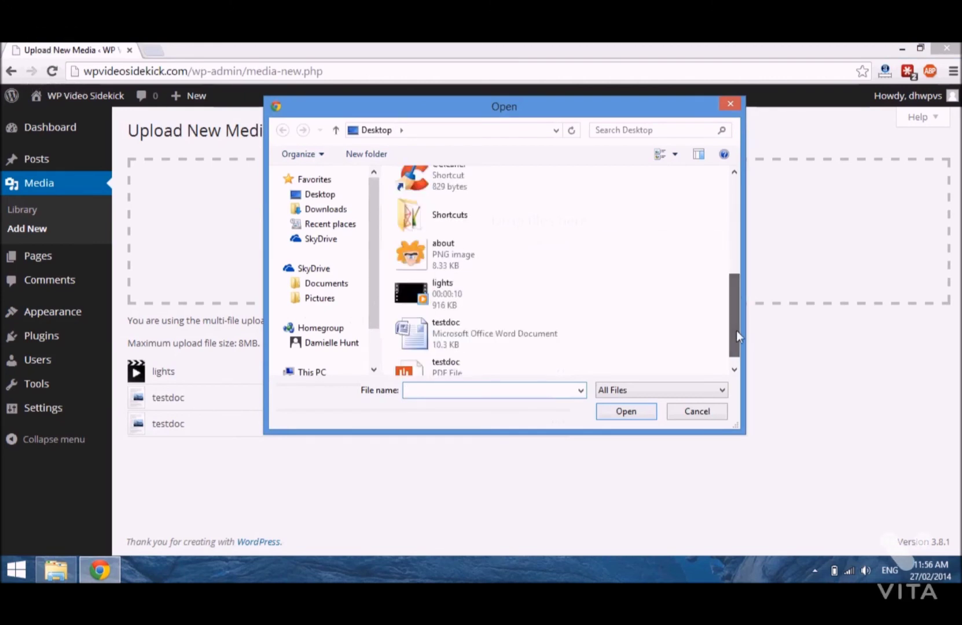
click(425, 252)
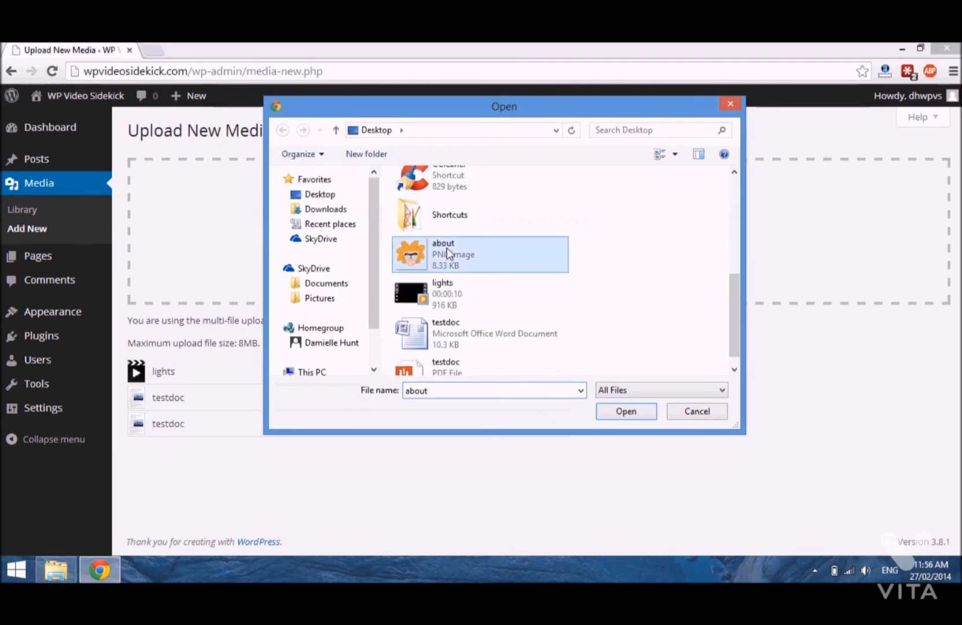
click(630, 410)
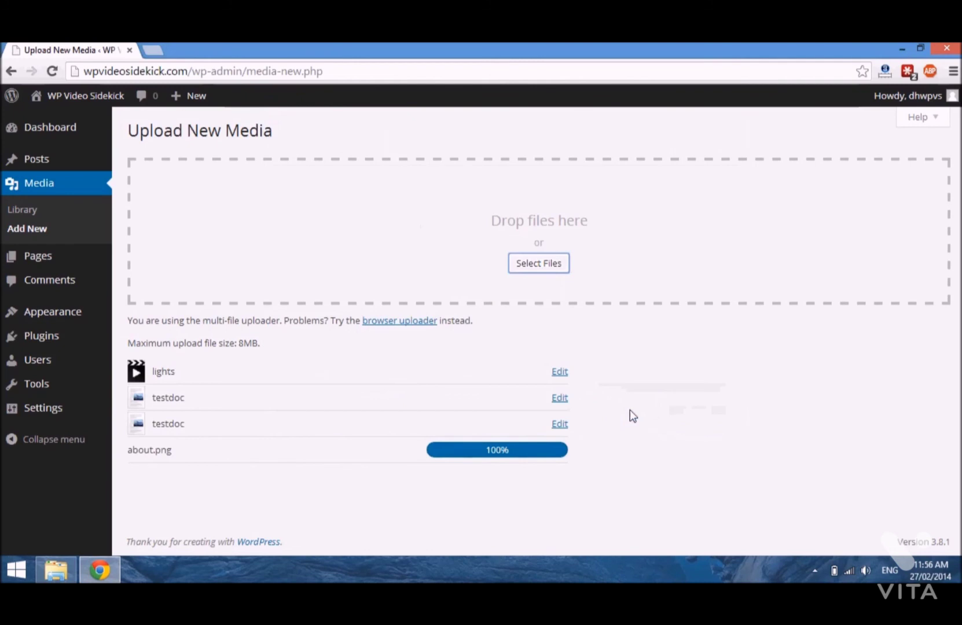
click(552, 274)
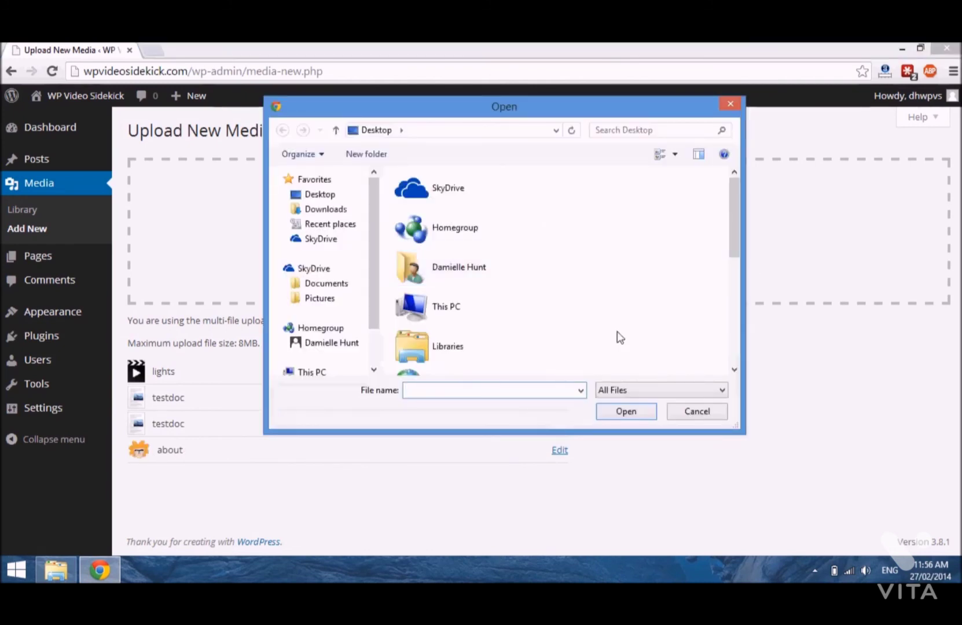
drag(730, 211, 732, 343)
click(453, 363)
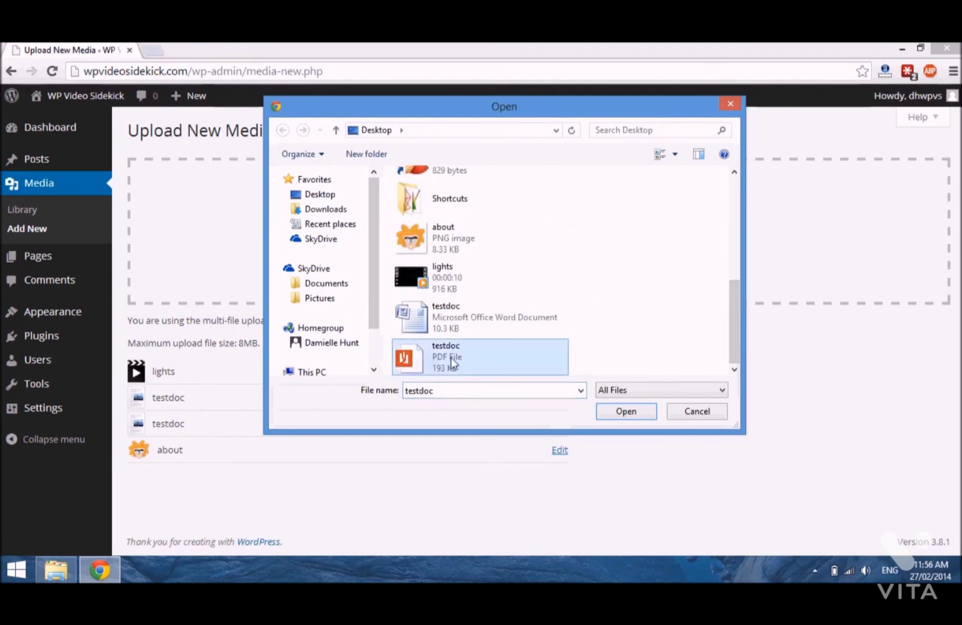
click(621, 409)
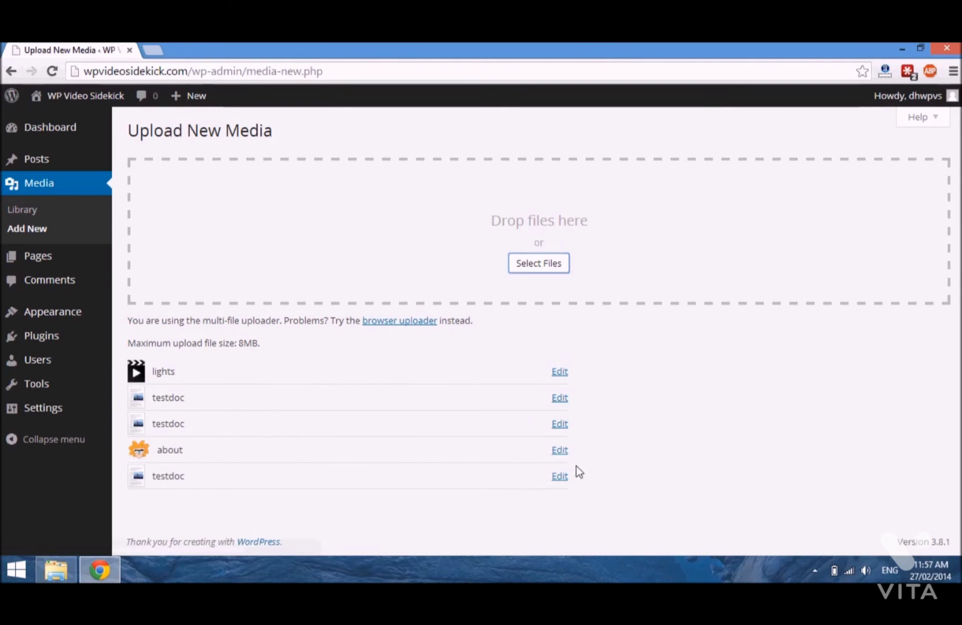
View the about image's public attachment page, then go back to its Edit Media screen
click(561, 453)
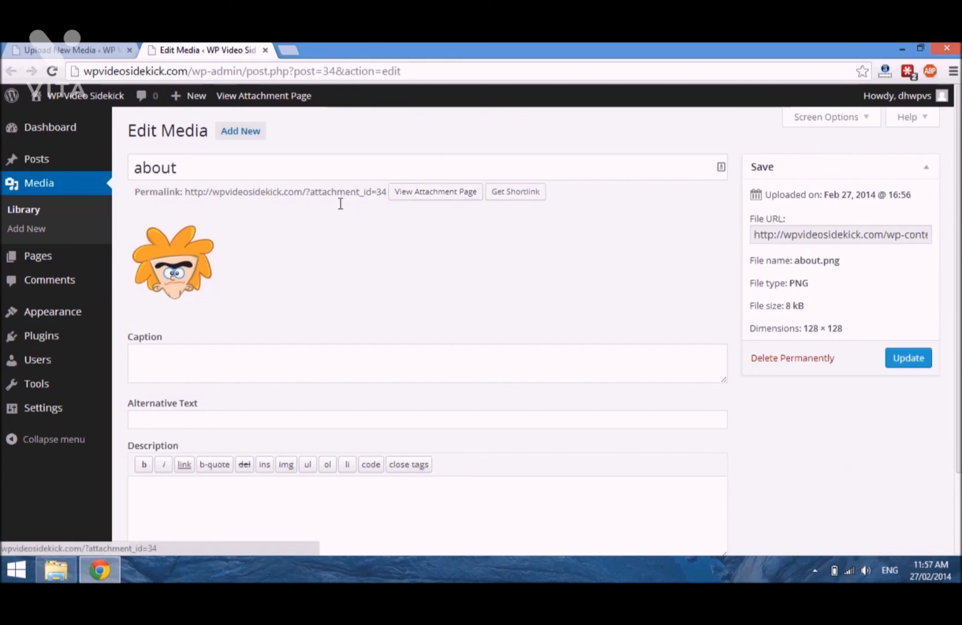
click(444, 196)
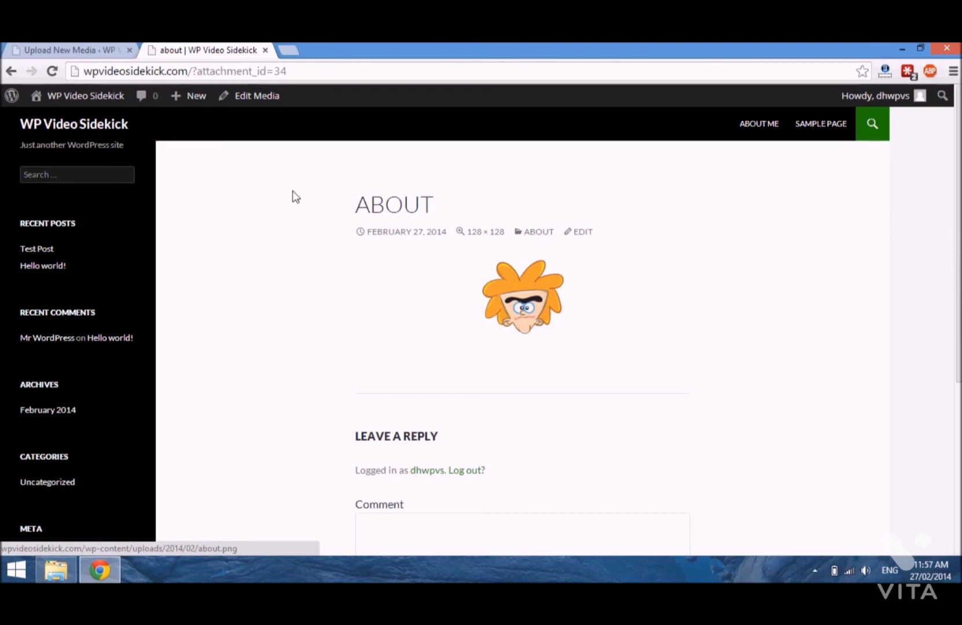
click(11, 72)
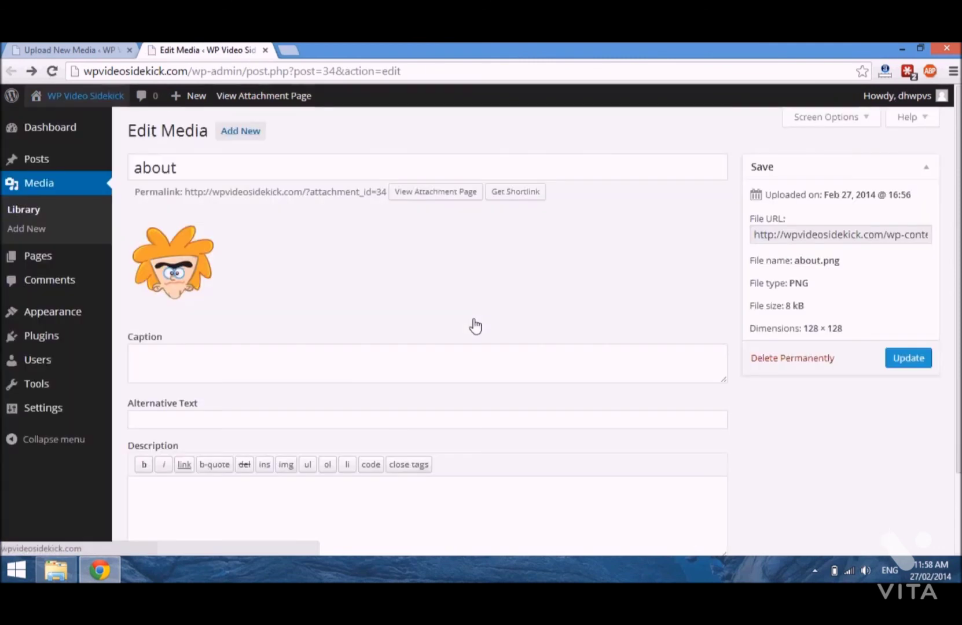
Give the about image the caption 'My Name'
click(296, 363)
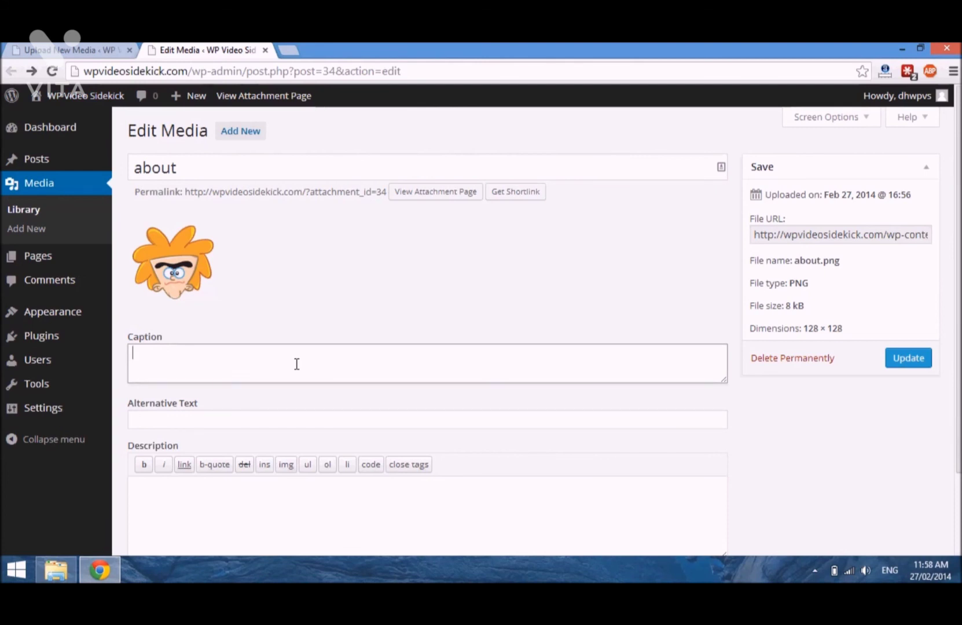
text(My Name)
click(240, 422)
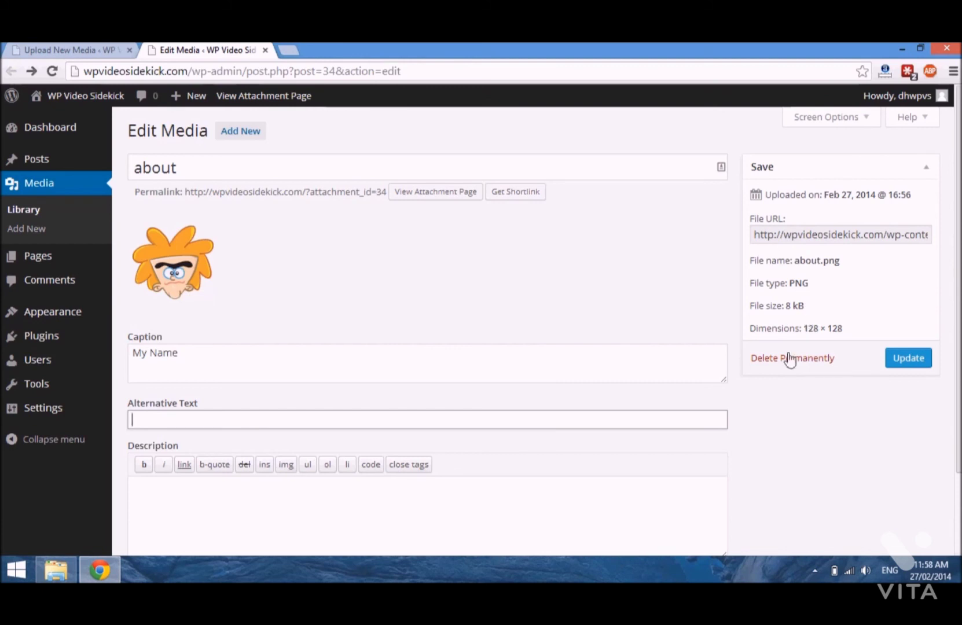
Copy the image's File URL and load it in a new browser tab
click(788, 242)
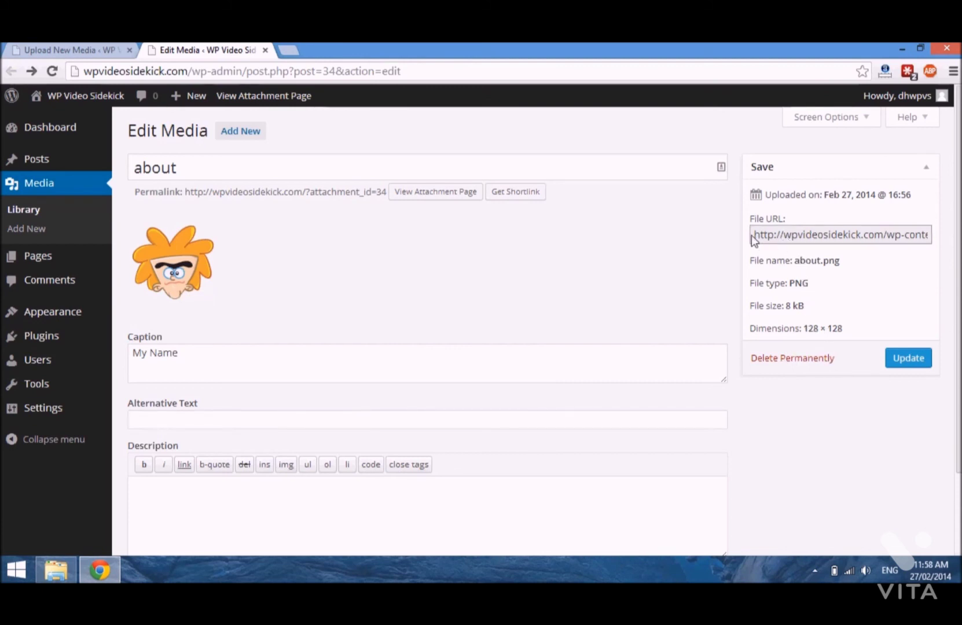
drag(754, 239, 944, 242)
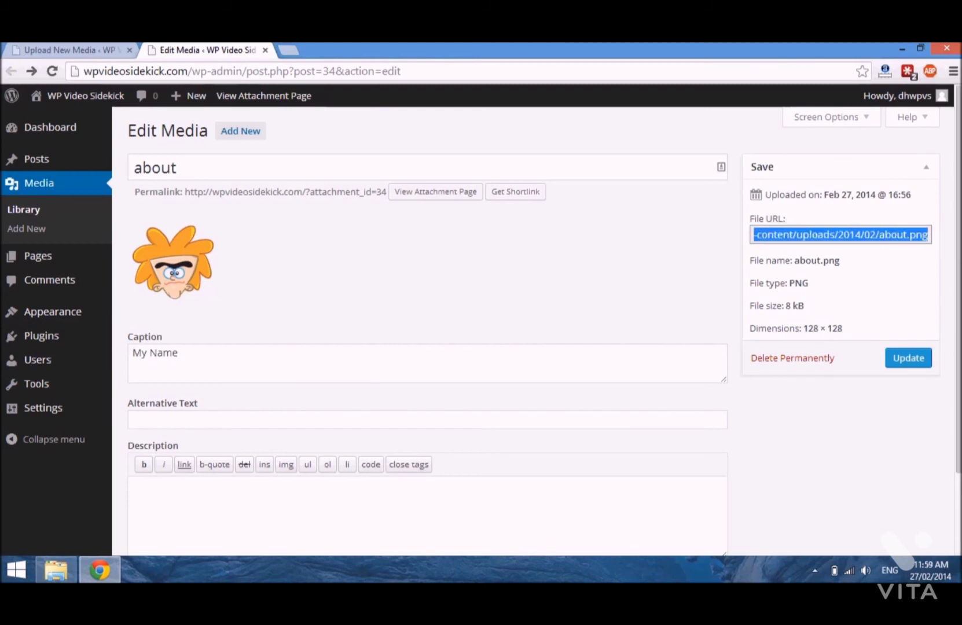
right_click(909, 237)
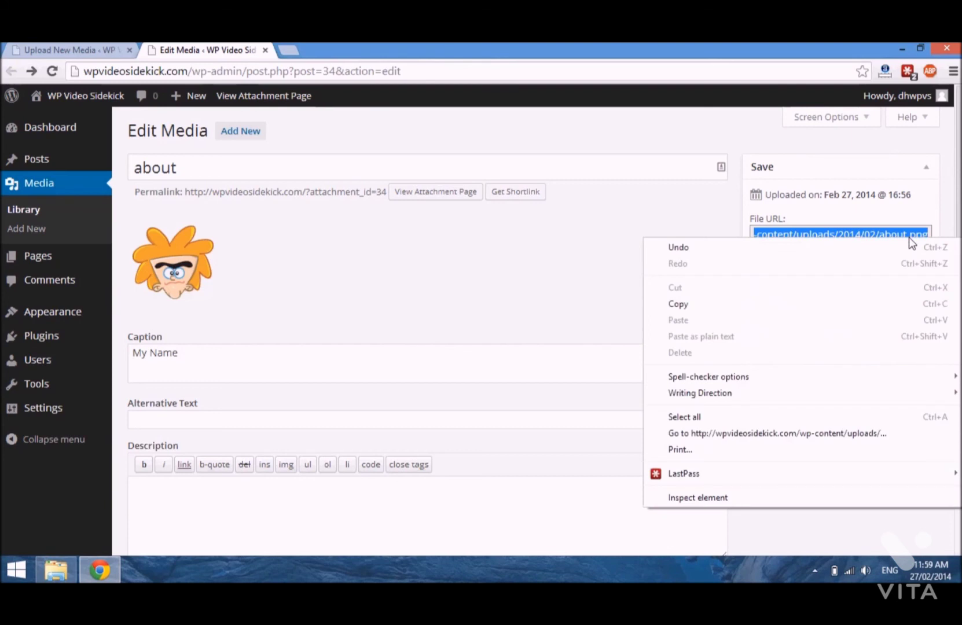
click(715, 300)
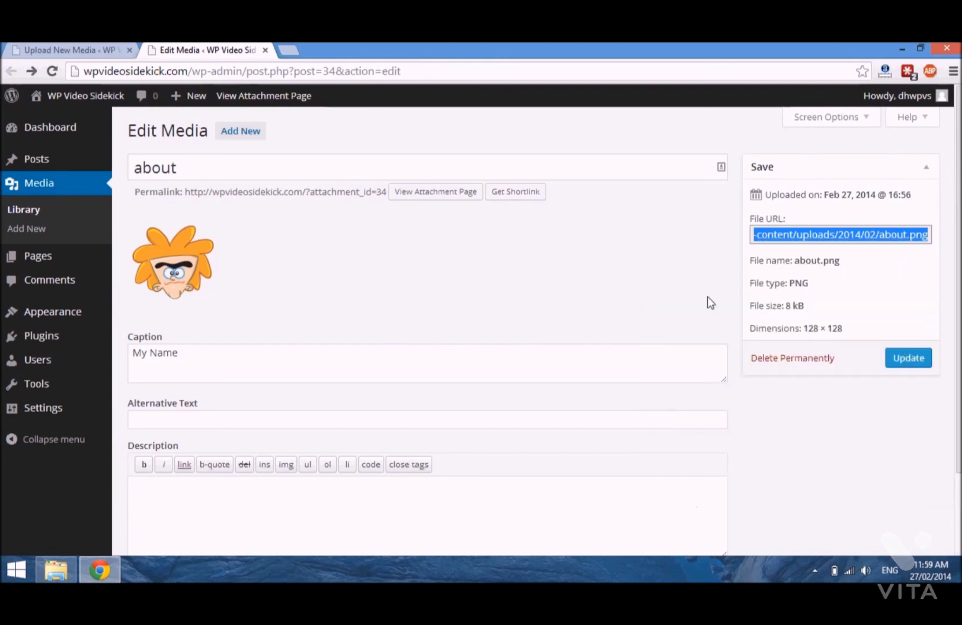
click(289, 50)
key(ctrl+v)
key(Return)
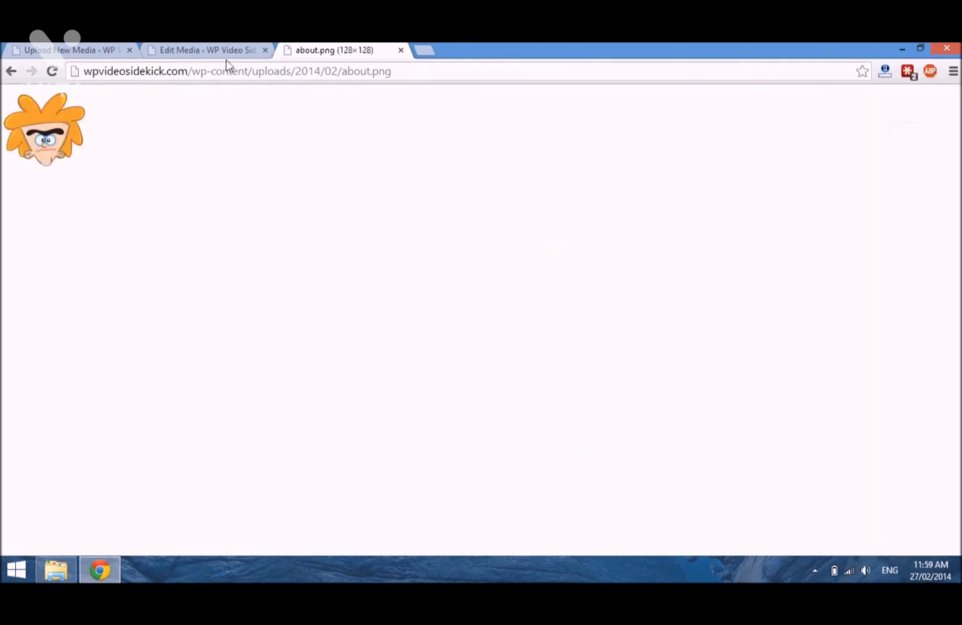
Return to the Edit Media tab, leaving the raw image tab
click(199, 50)
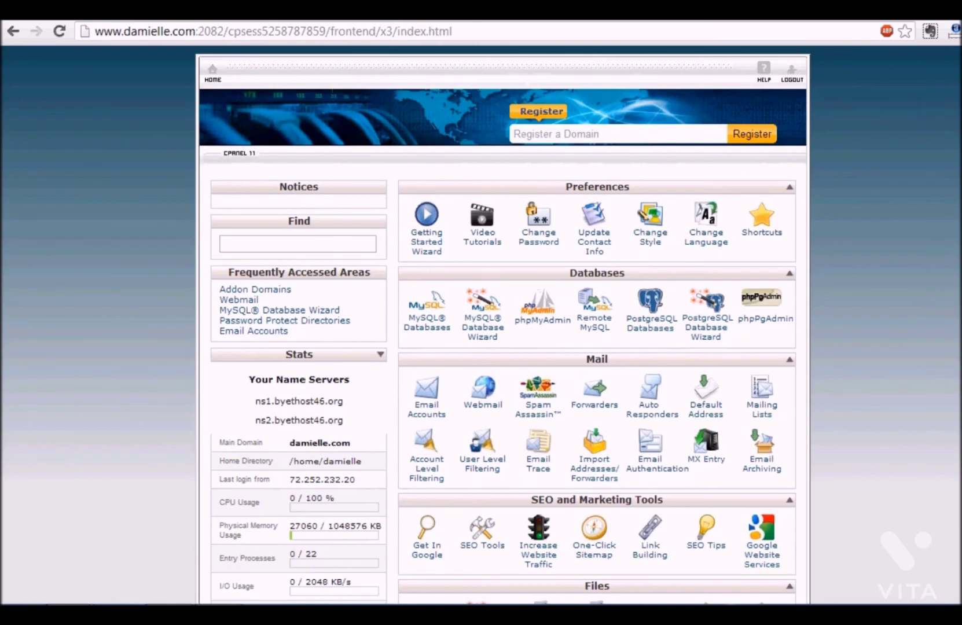
Open Softaculous from cPanel's Software/Services section
scroll(502, 325, down, 5)
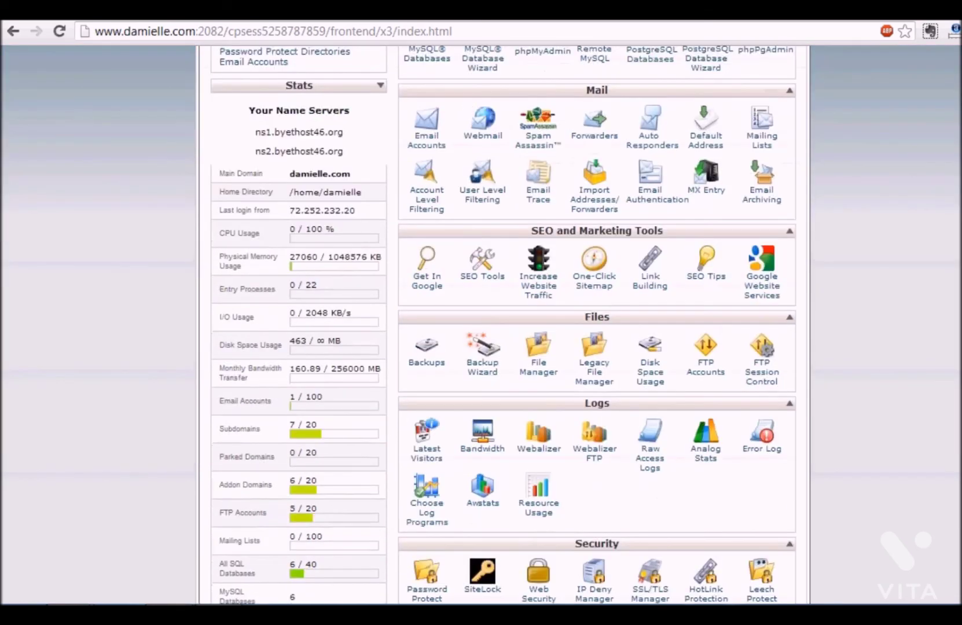
scroll(597, 324, down, 5)
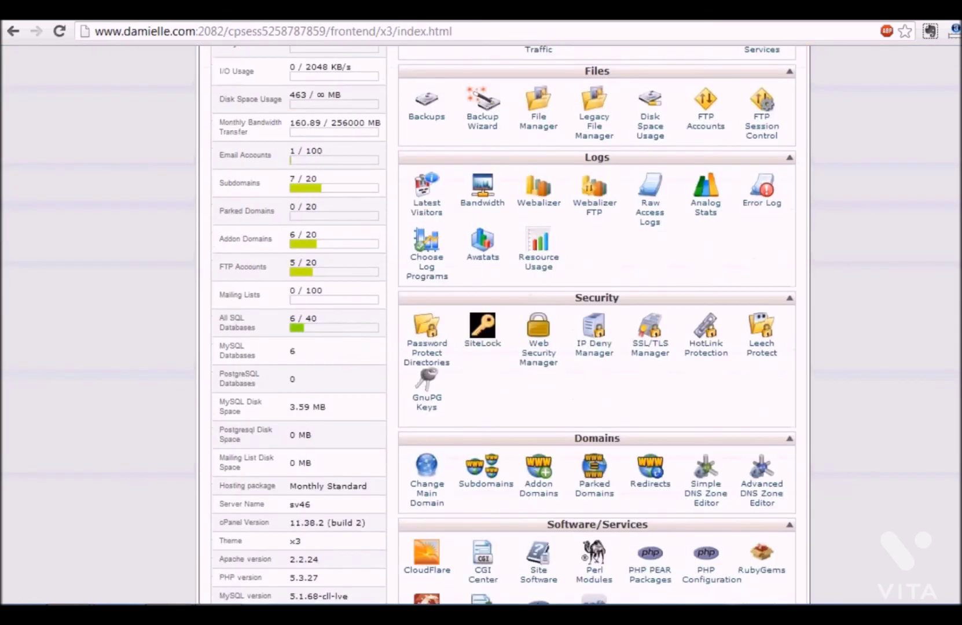
scroll(597, 324, down, 3)
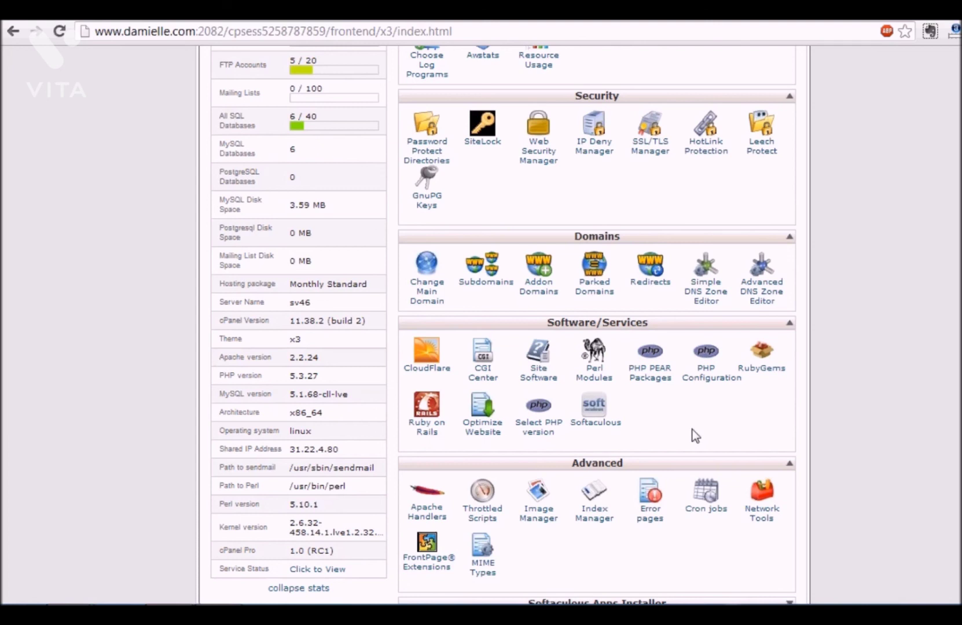
click(602, 418)
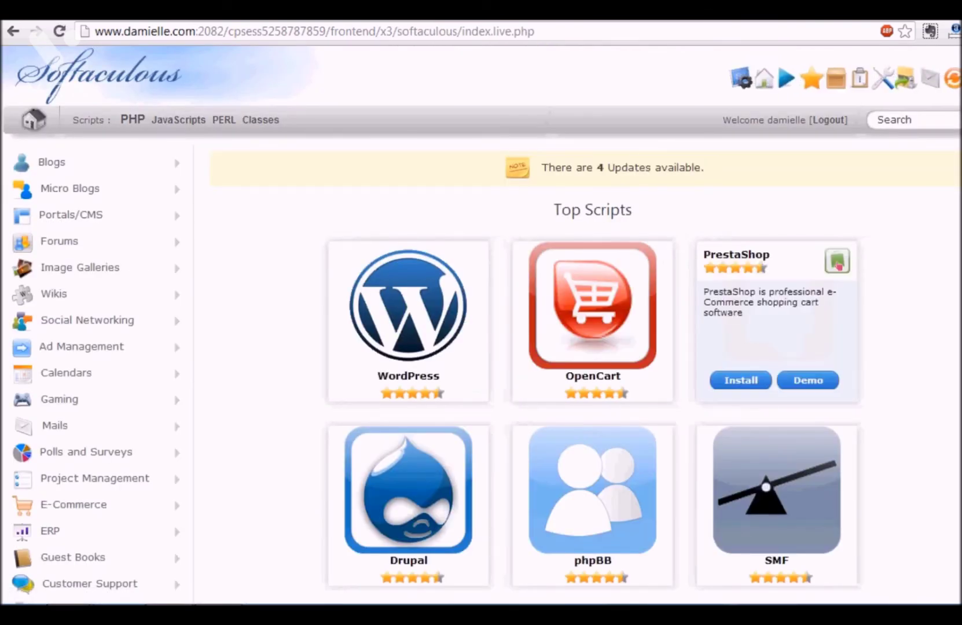
Start a WordPress install on wpvideosidekick.com, changing the install directory from wp to blog
scroll(483, 324, down, 2)
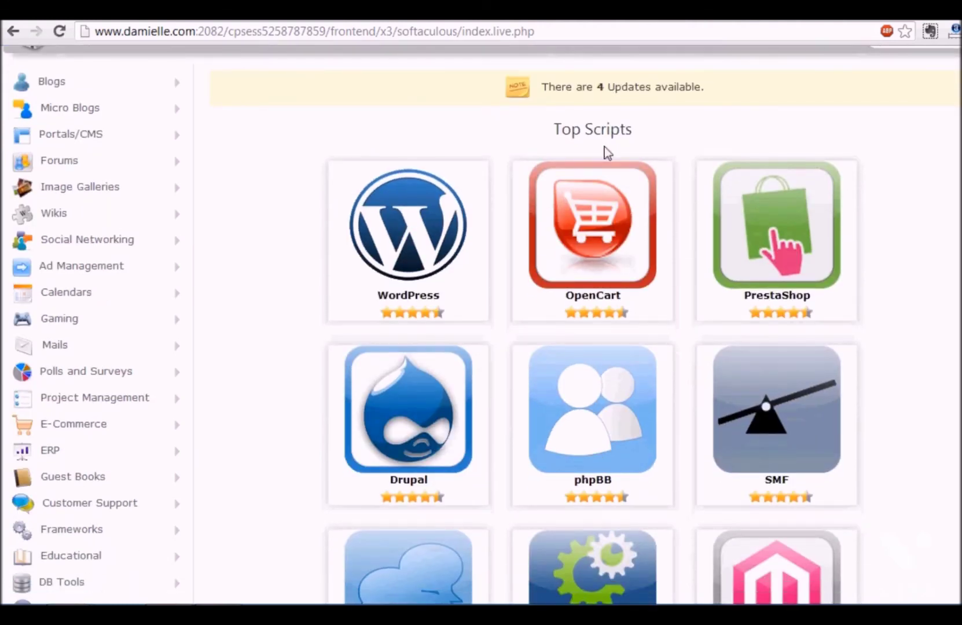
mouse_move(395, 227)
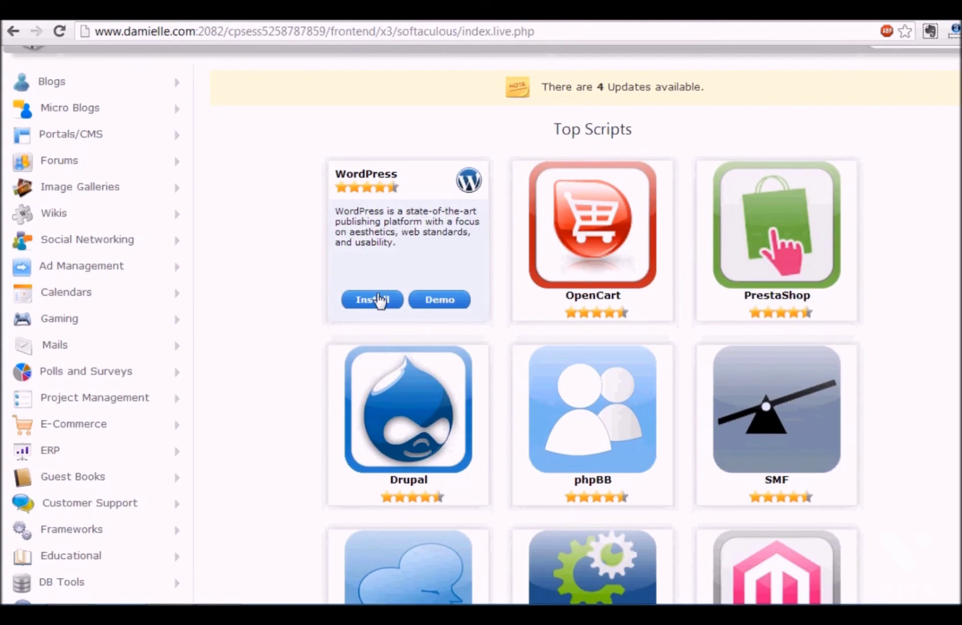
click(371, 313)
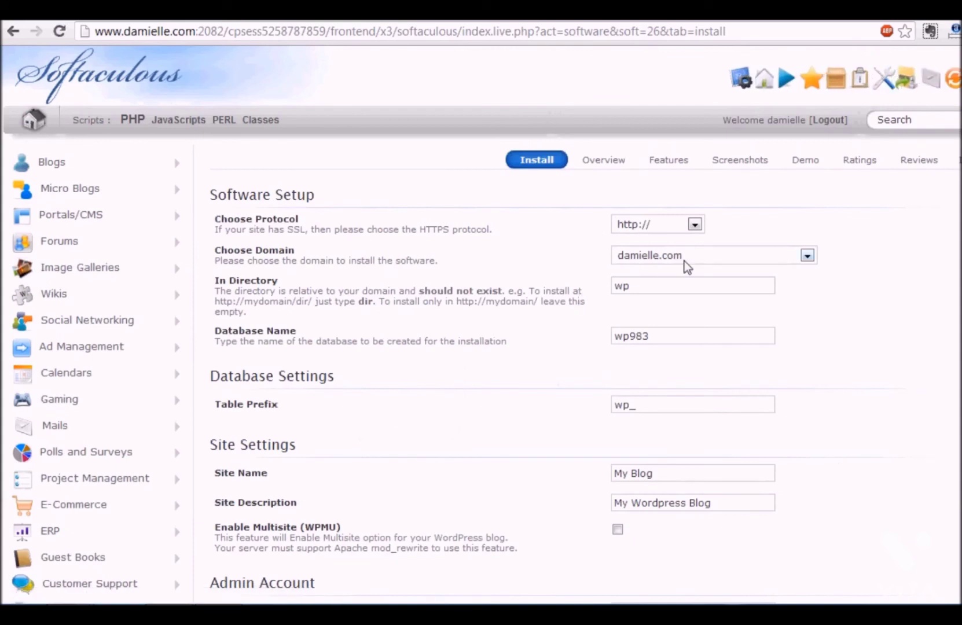
click(729, 258)
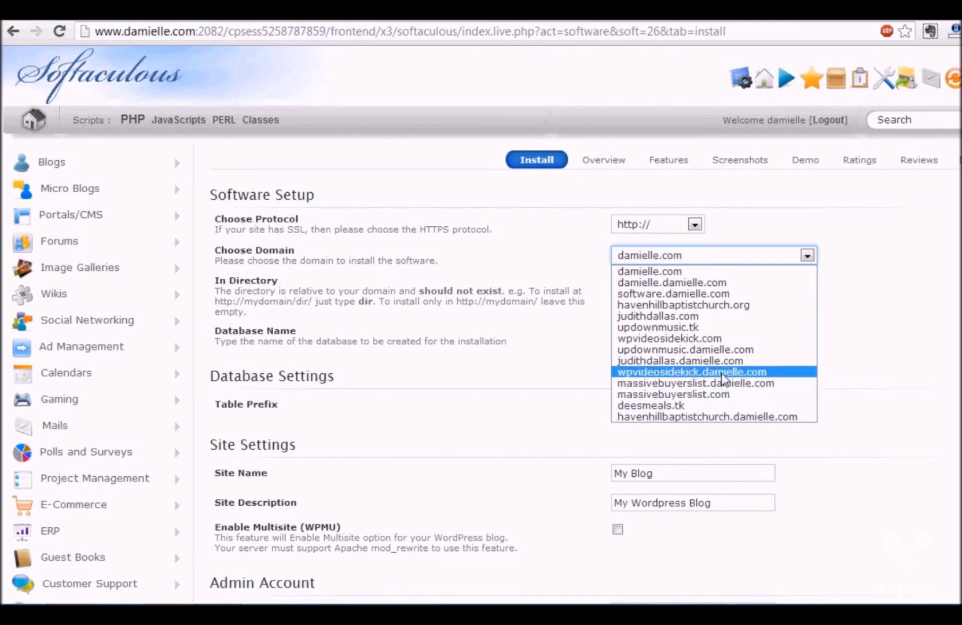
click(709, 338)
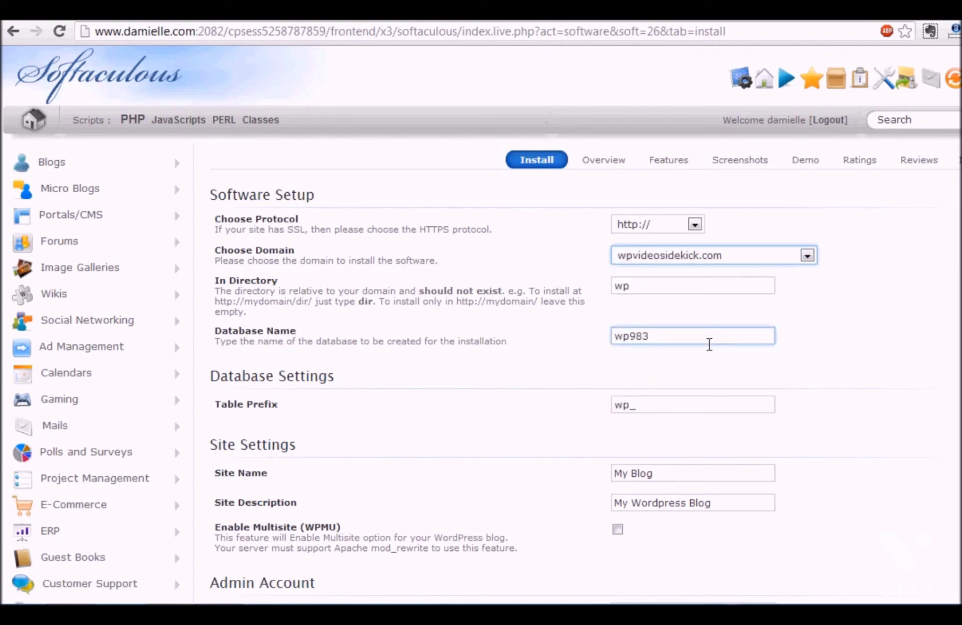
click(650, 287)
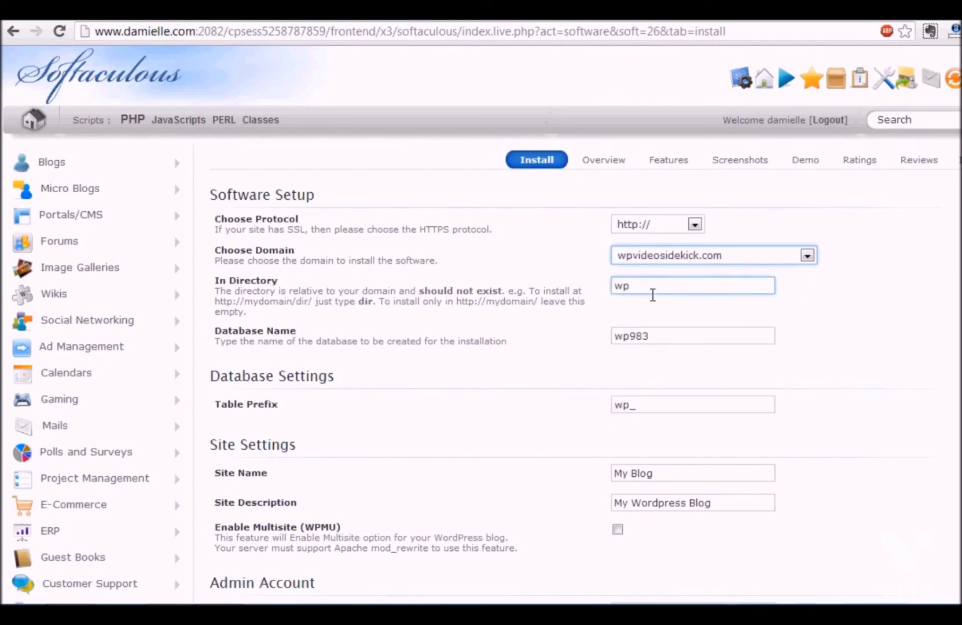
drag(642, 314, 616, 316)
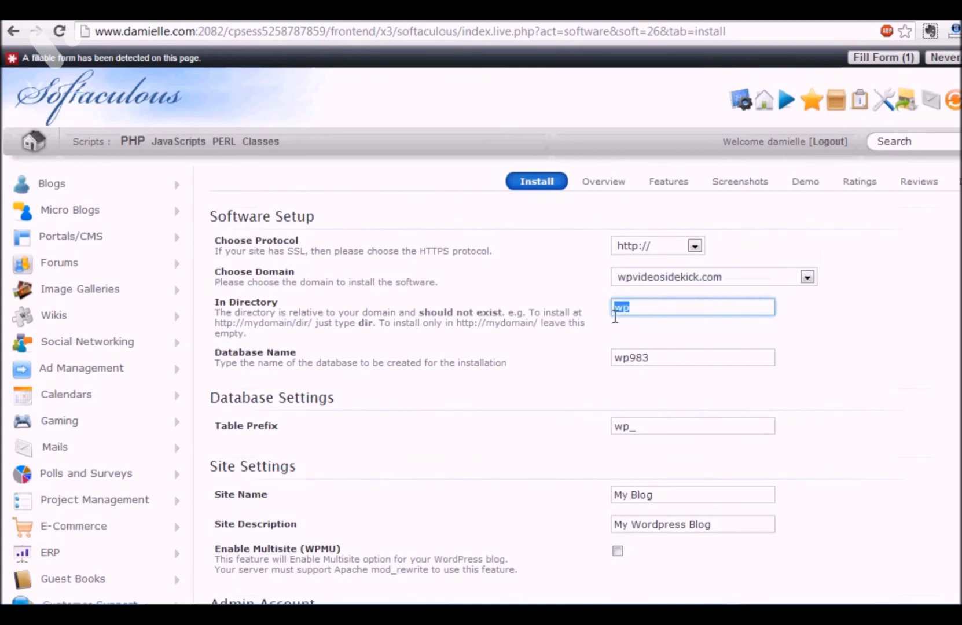
key(BackSpace)
text(blog)
scroll(481, 325, down, 1)
Replace My Blog with site name 'WP Video Sidekick' and set description 'Become A WP Pro'
scroll(481, 326, down, 3)
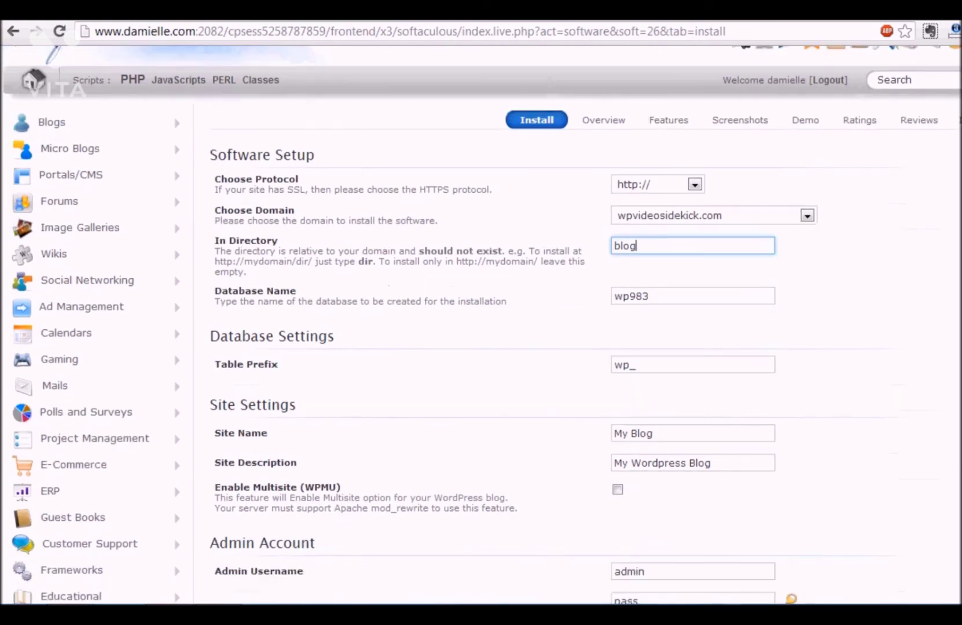
scroll(667, 321, down, 2)
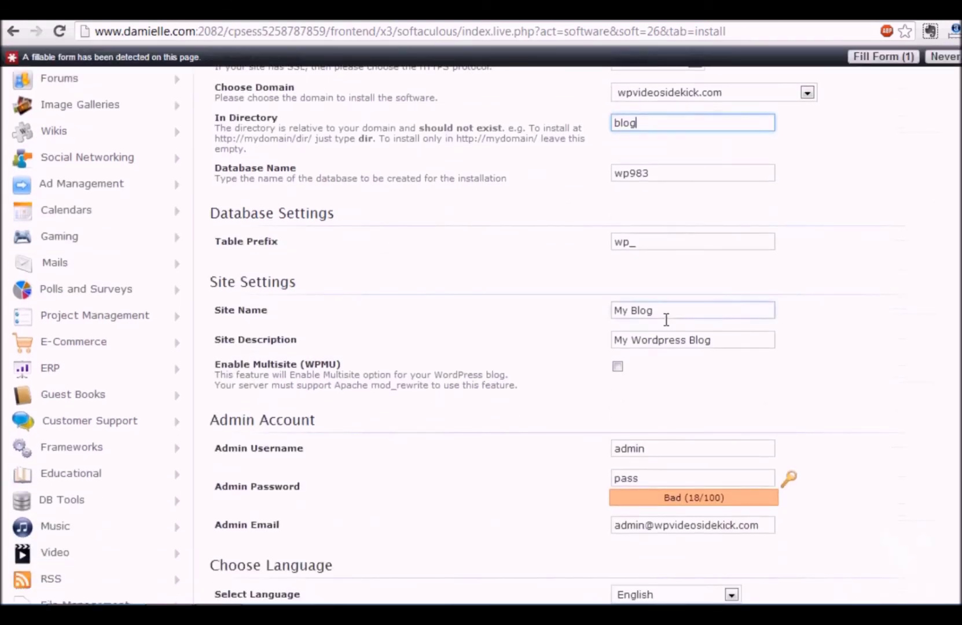
drag(667, 319, 606, 320)
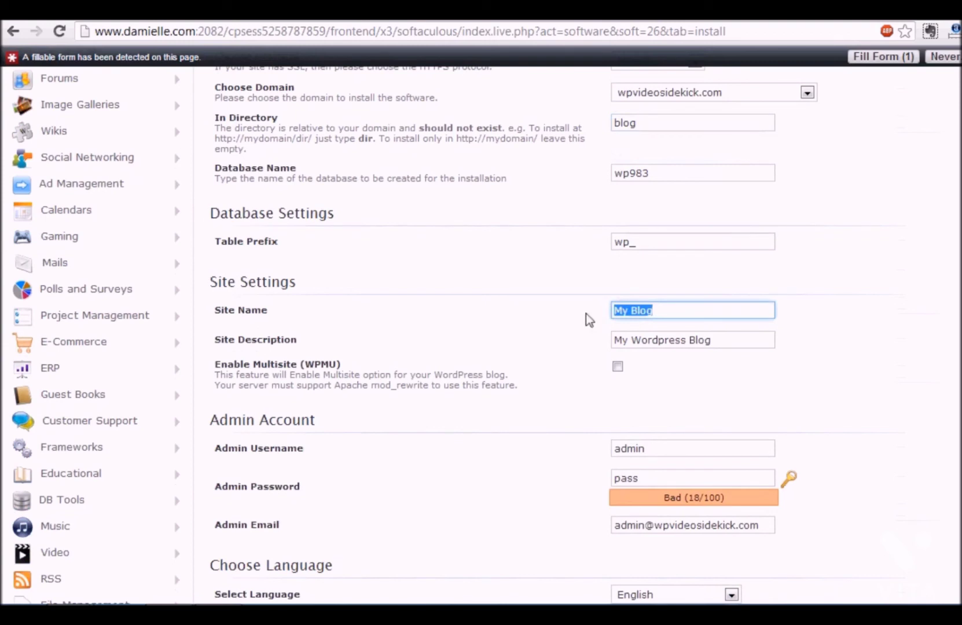
text(WP Video S)
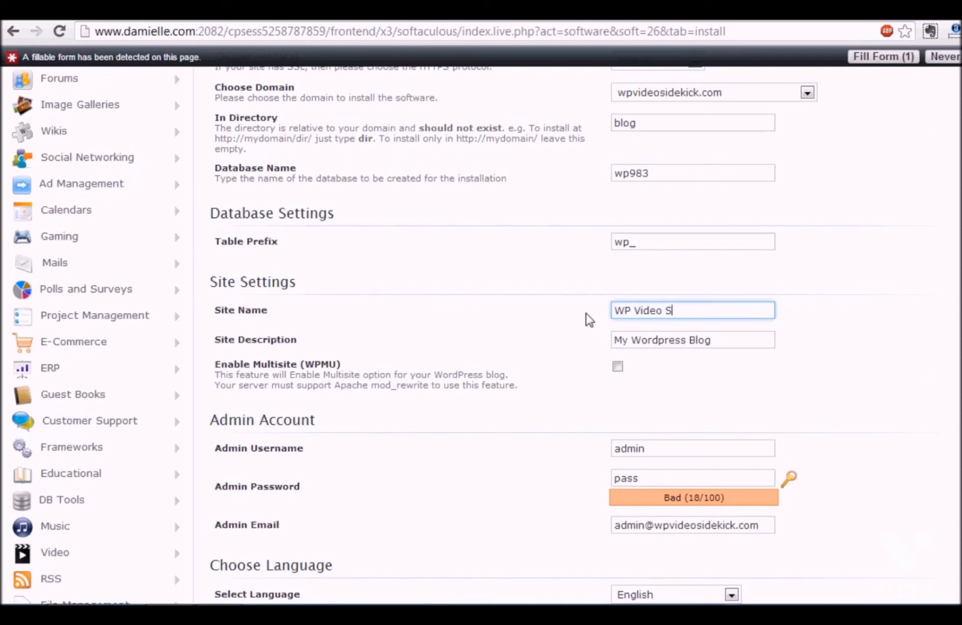
text(idekick)
drag(741, 346, 495, 360)
text(Be)
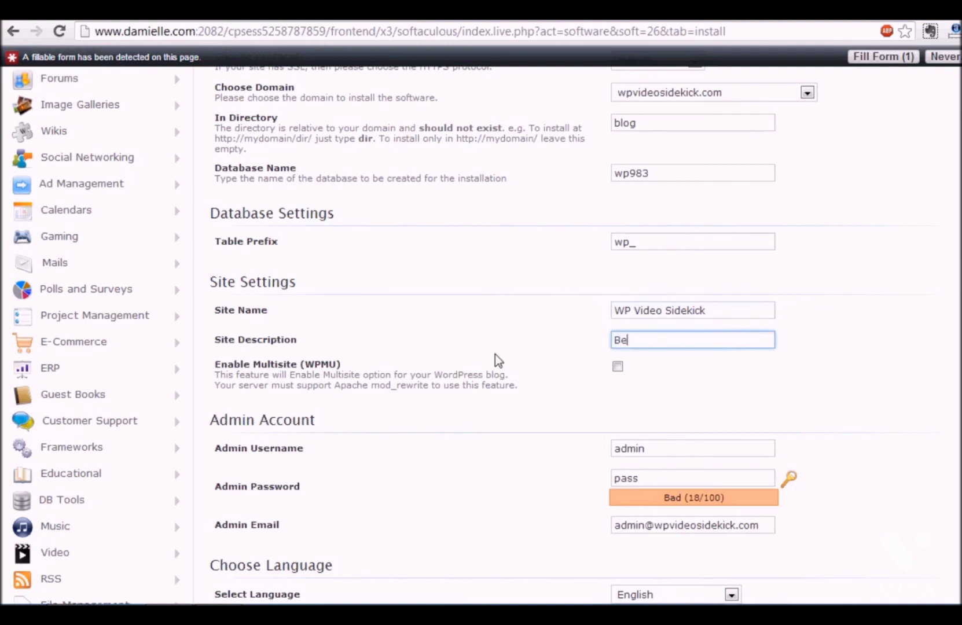
text(come A WP Pro)
scroll(731, 241, down, 4)
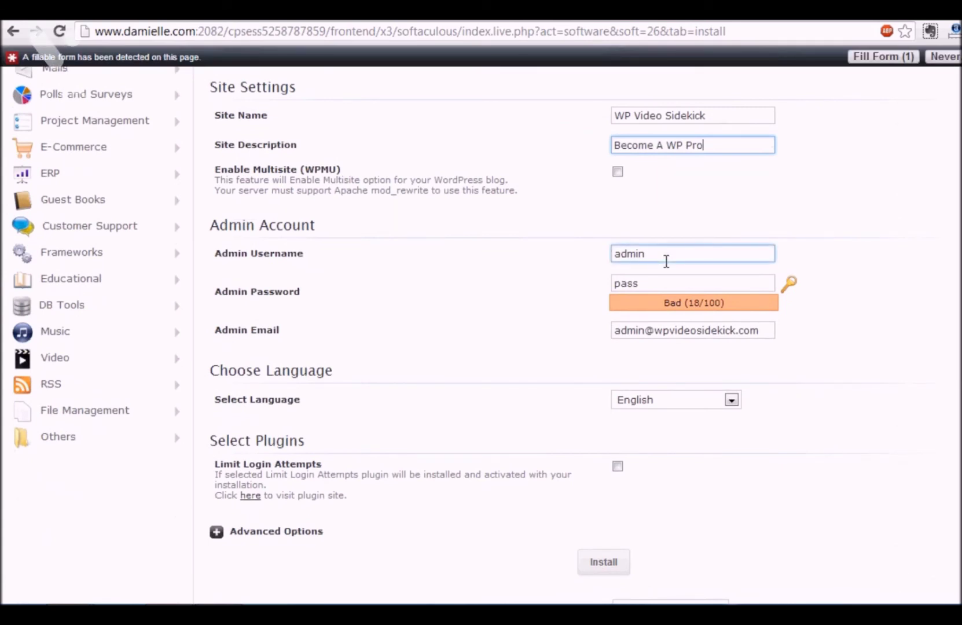
click(667, 262)
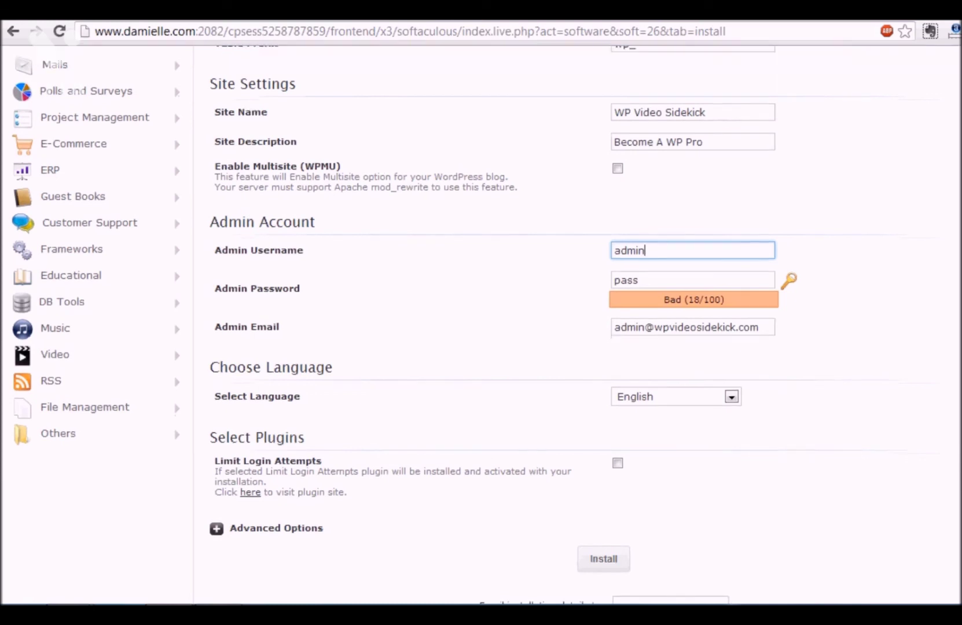
scroll(481, 324, down, 1)
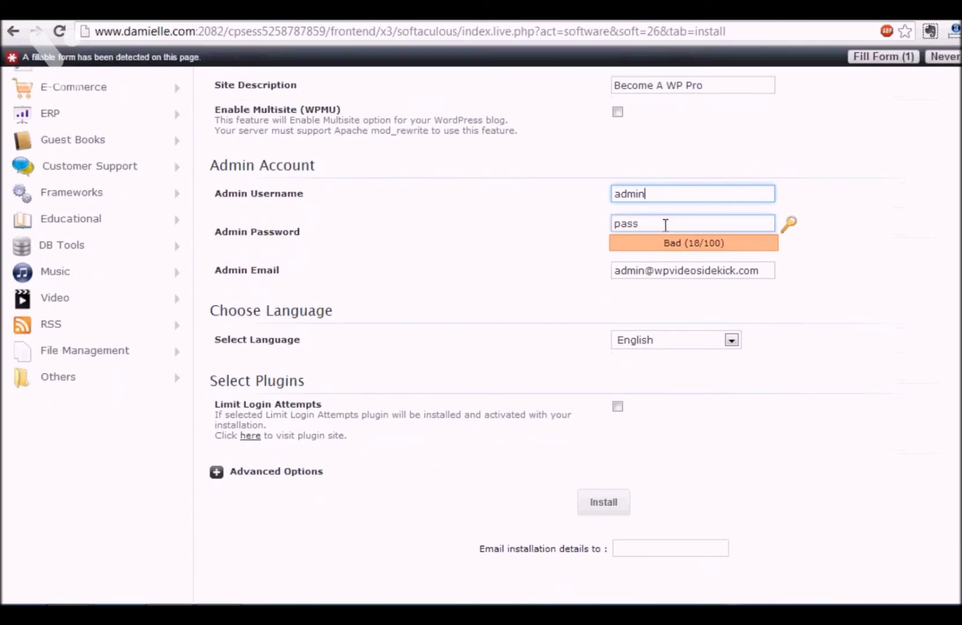
Replace the default admin password with a new one and enter the owner's e-mail address
drag(647, 229, 592, 237)
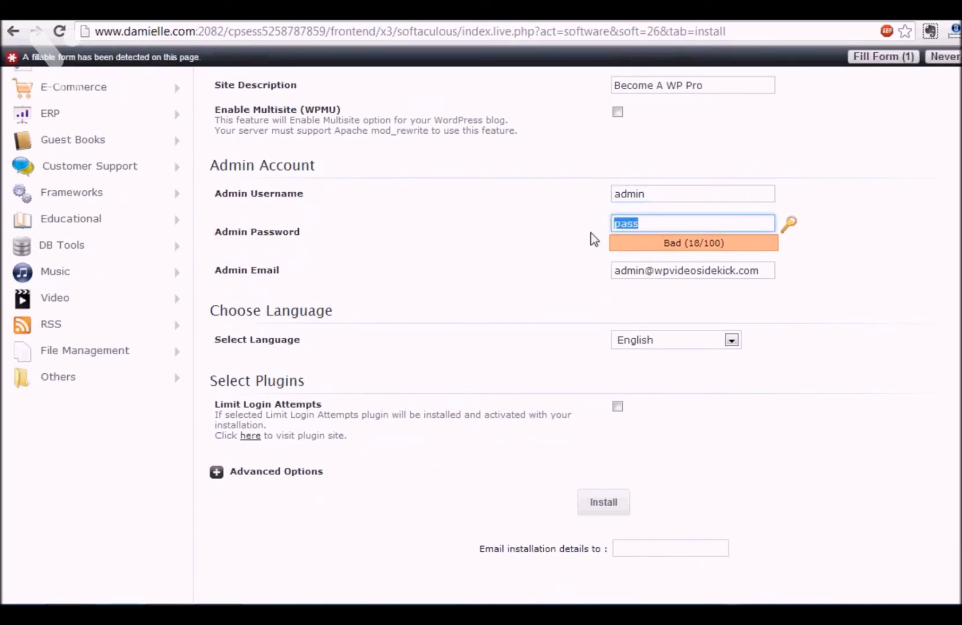
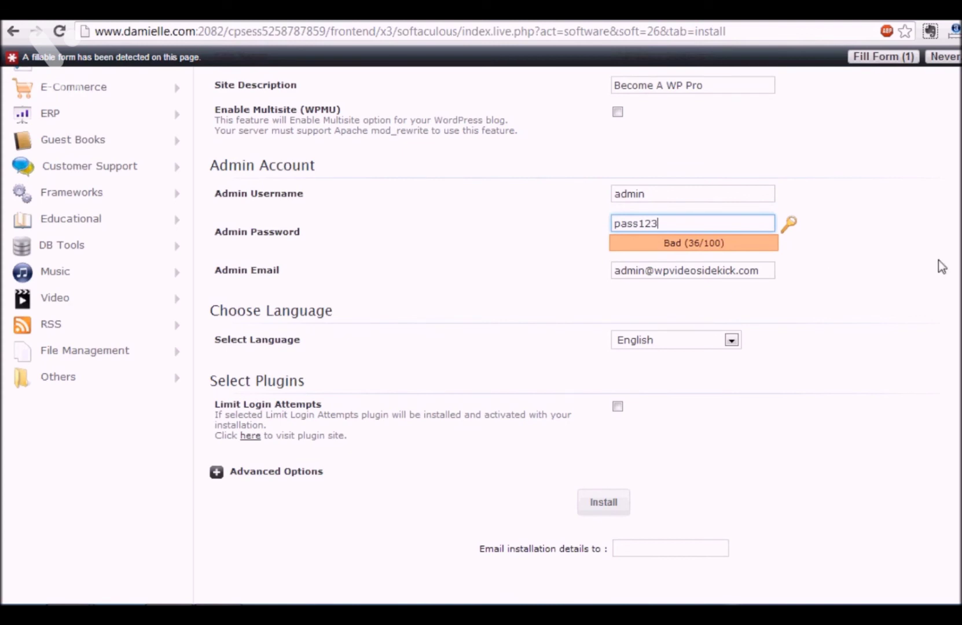
drag(767, 273, 558, 291)
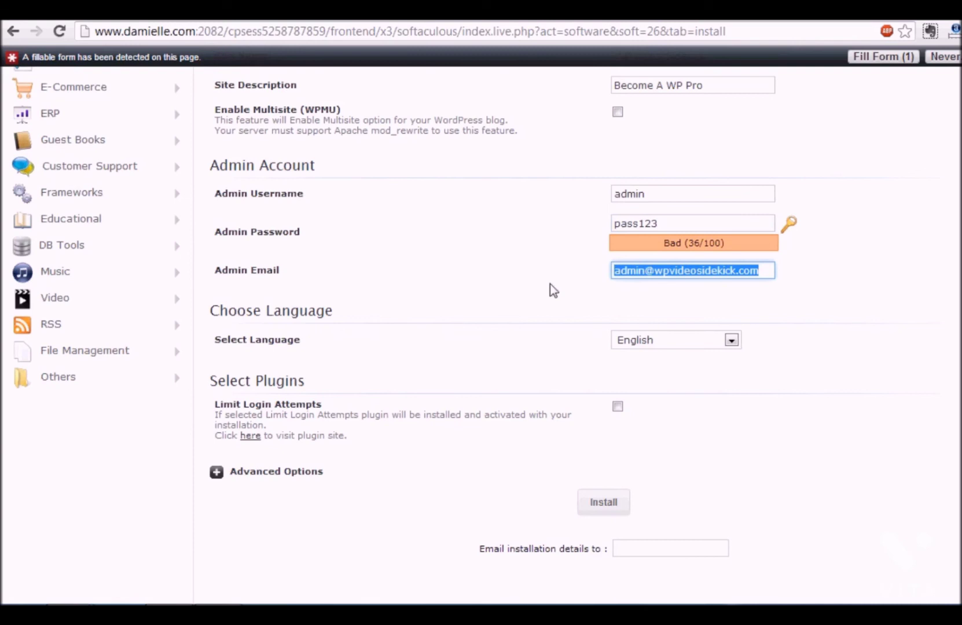
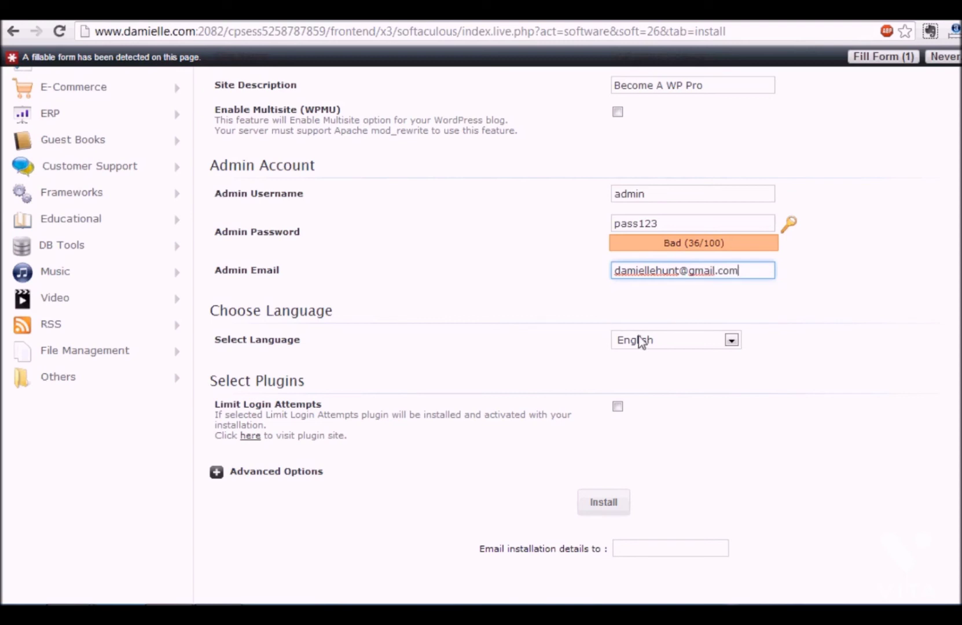
scroll(481, 324, down, 3)
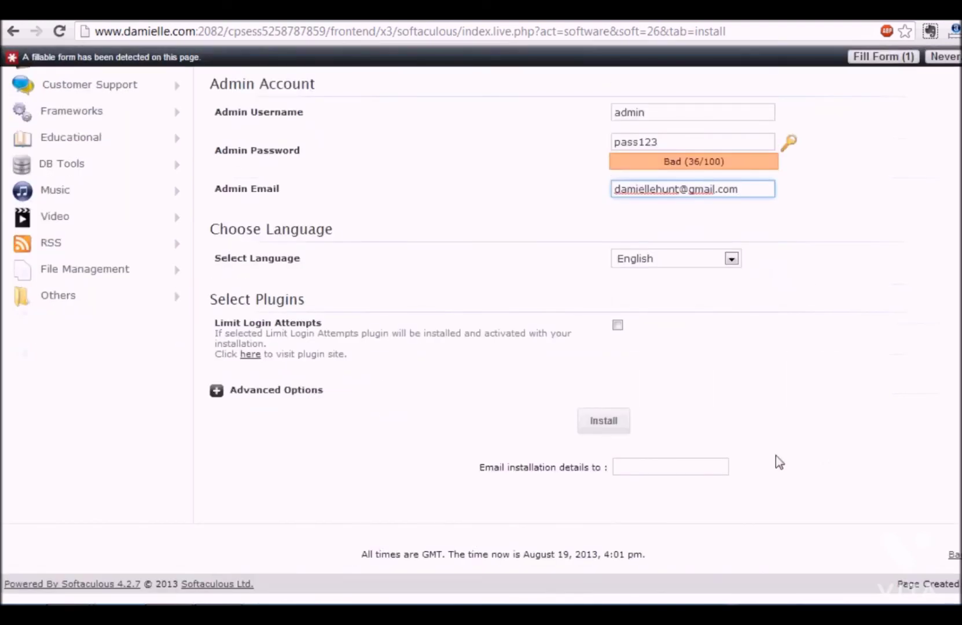
Run the installation so WordPress goes live at wpvideosidekick.com/blog
click(608, 427)
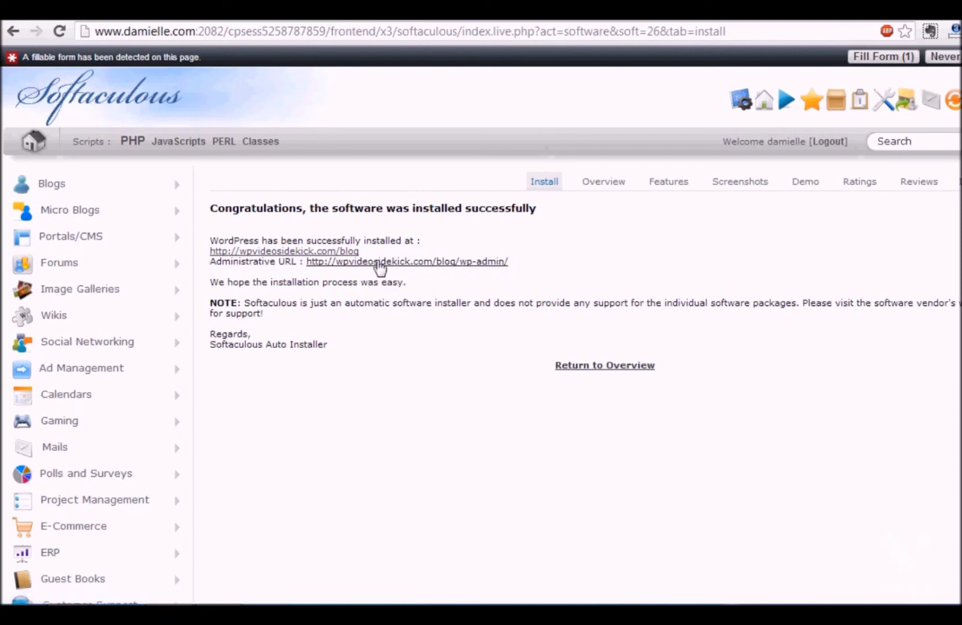
Open the newly installed blog and scroll through its page
click(327, 253)
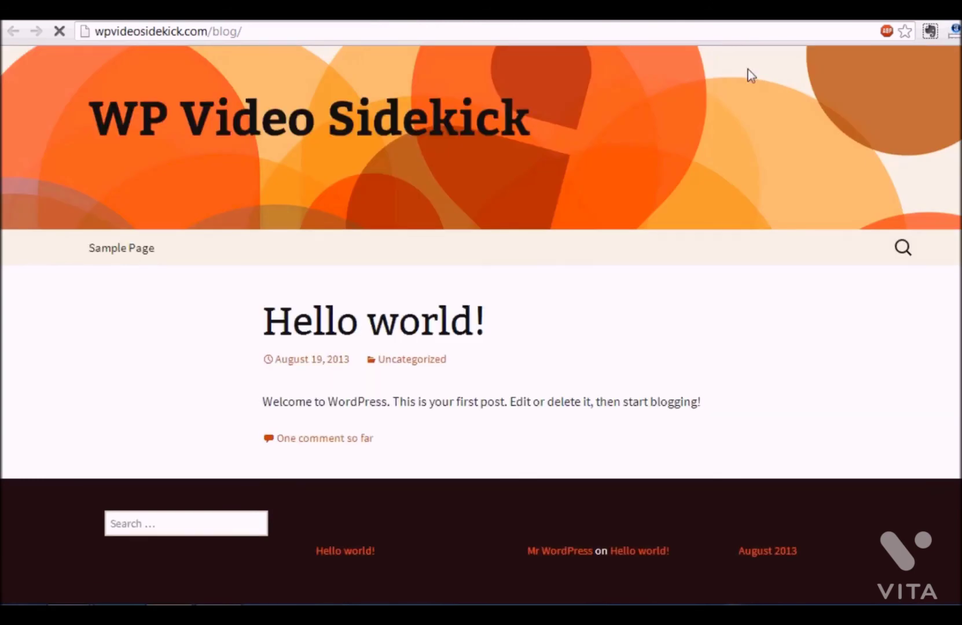
scroll(481, 324, down, 5)
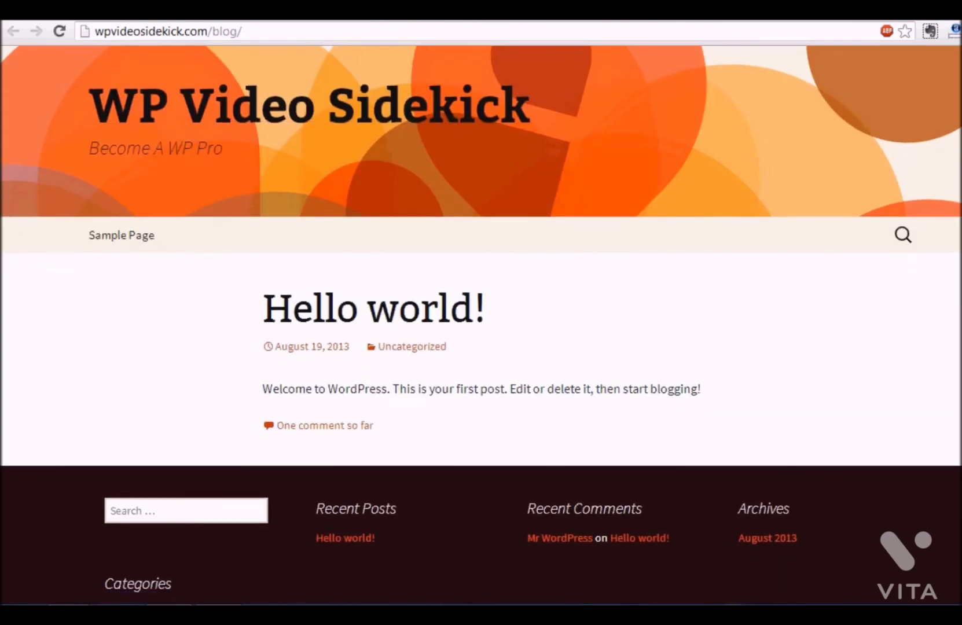
scroll(481, 325, up, 5)
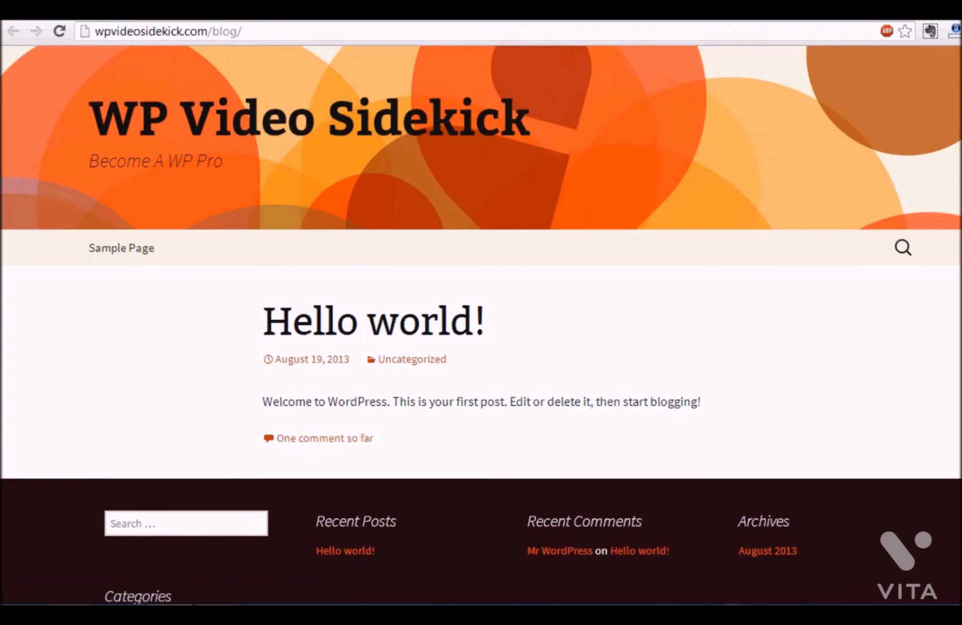
scroll(602, 183, down, 3)
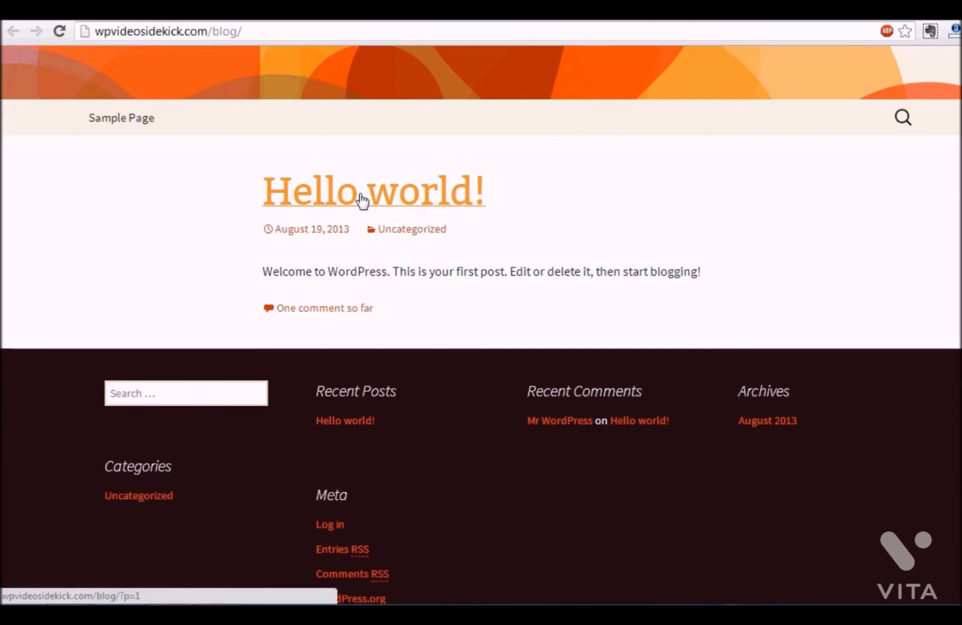
scroll(766, 361, down, 1)
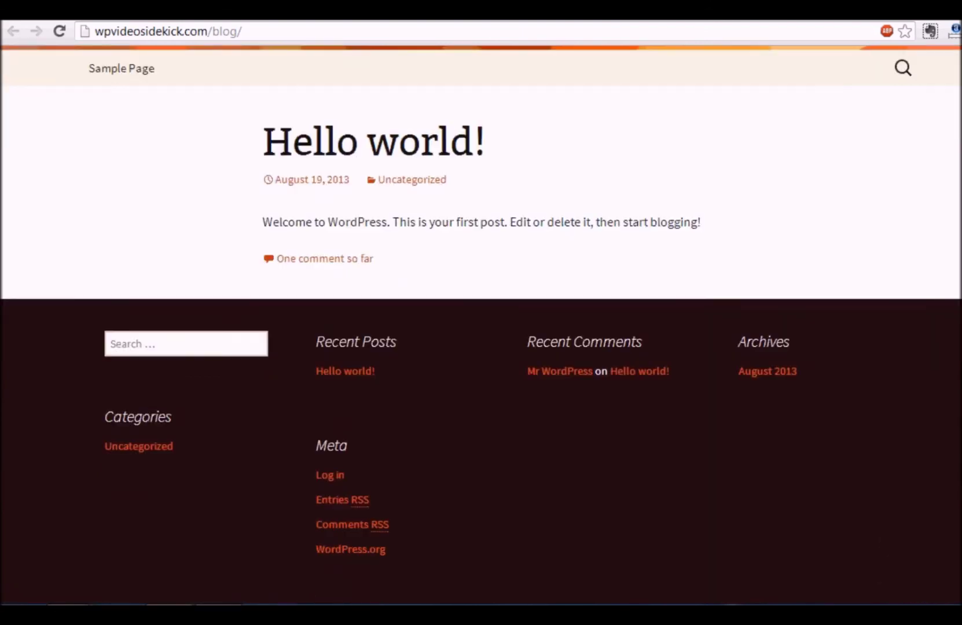
scroll(481, 325, down, 1)
scroll(481, 325, up, 4)
scroll(481, 325, down, 2)
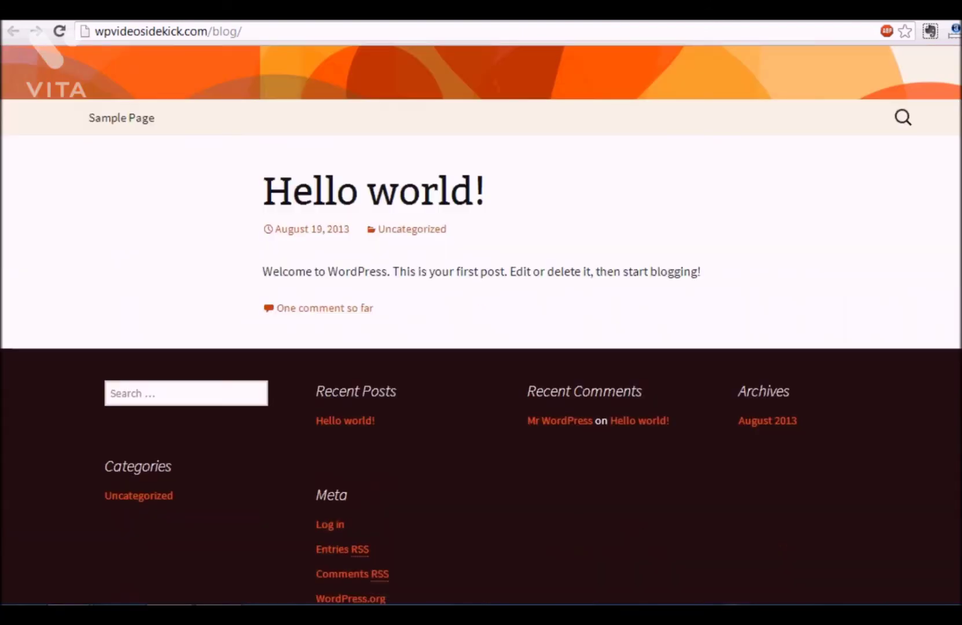
scroll(481, 325, up, 2)
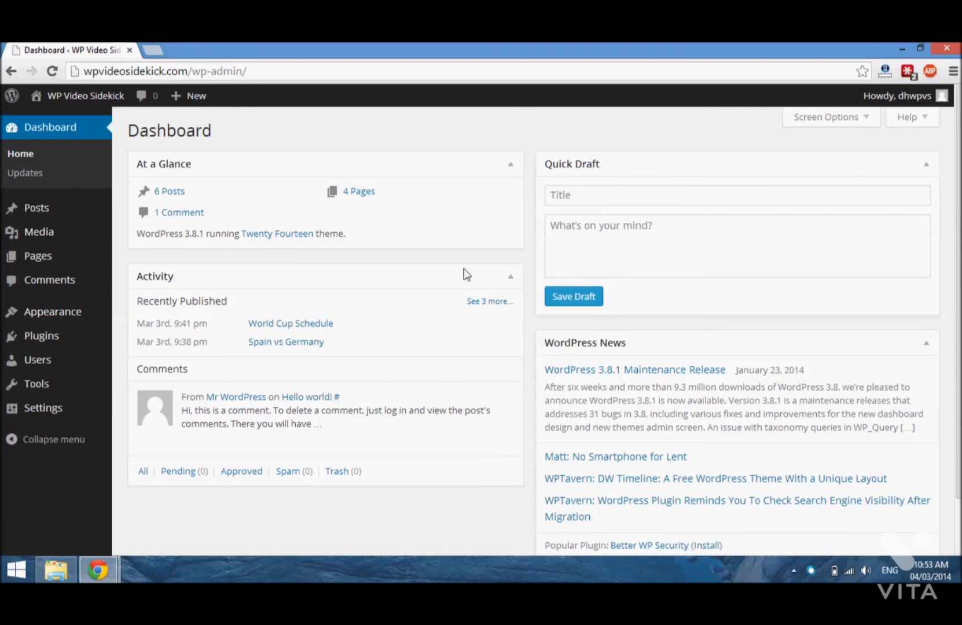
Switch to the 'WP Video Sidekick | Just another…' browser window from the Chrome taskbar
click(102, 574)
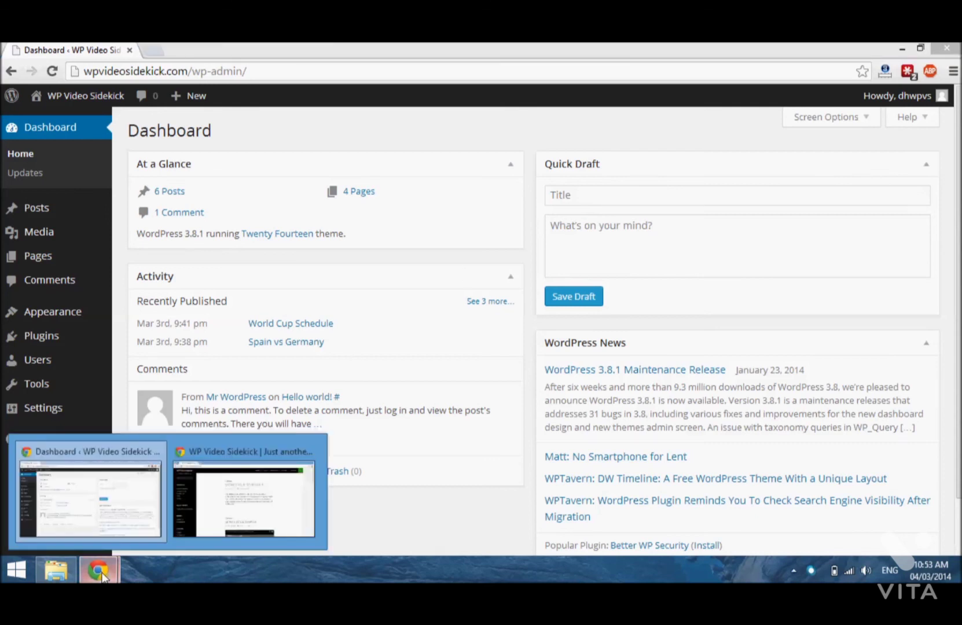
click(243, 492)
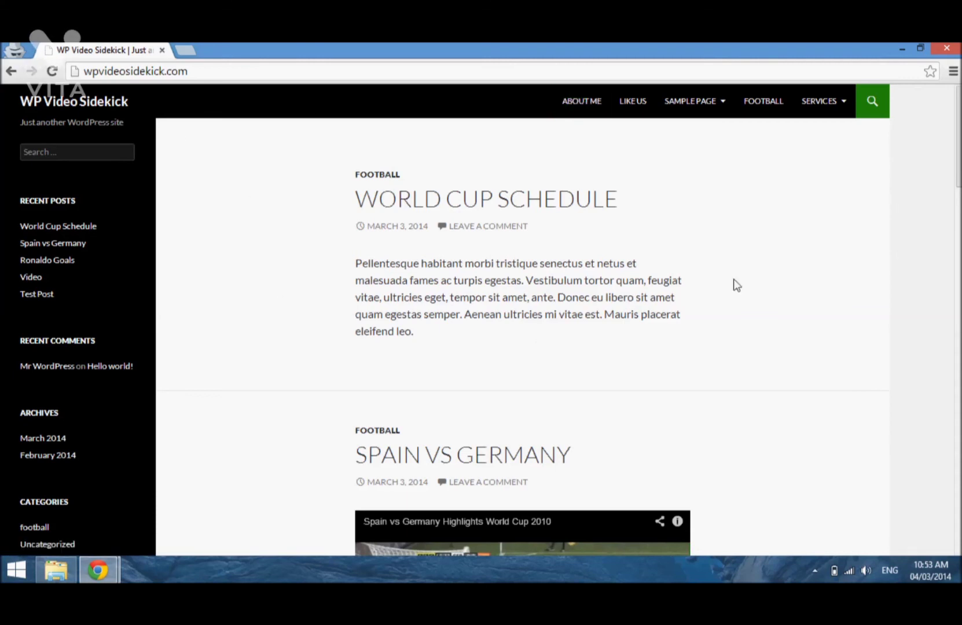
Reload the home page and review the World Cup Schedule and Spain vs Germany posts
click(96, 106)
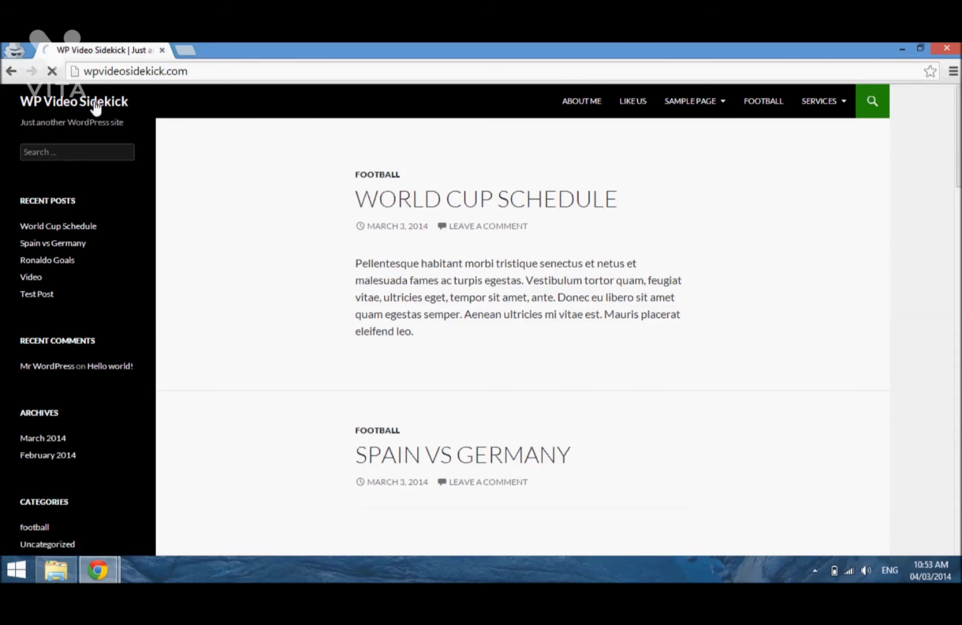
scroll(258, 328, down, 20)
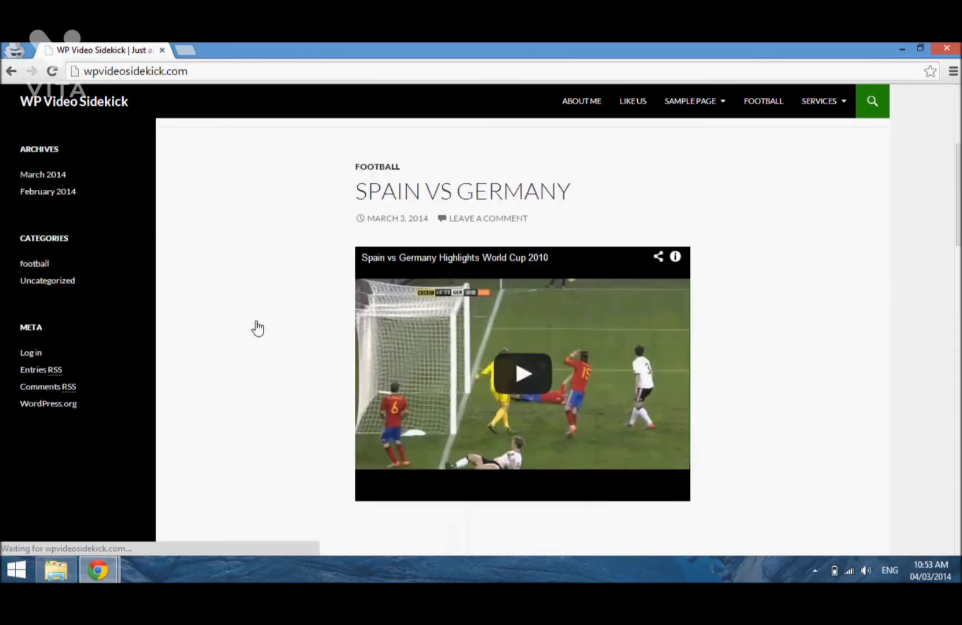
scroll(255, 327, down, 2)
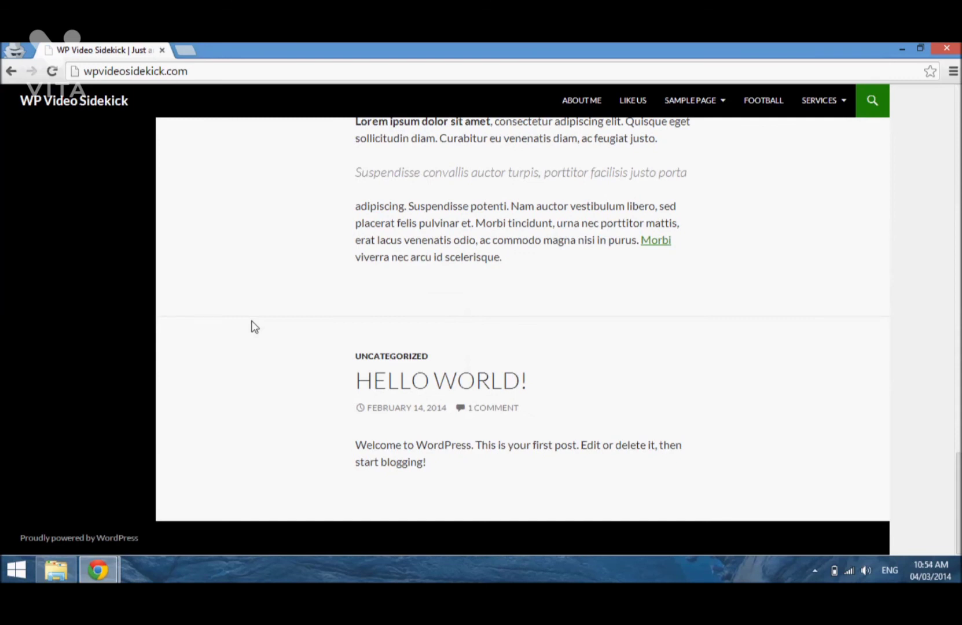
scroll(254, 327, up, 20)
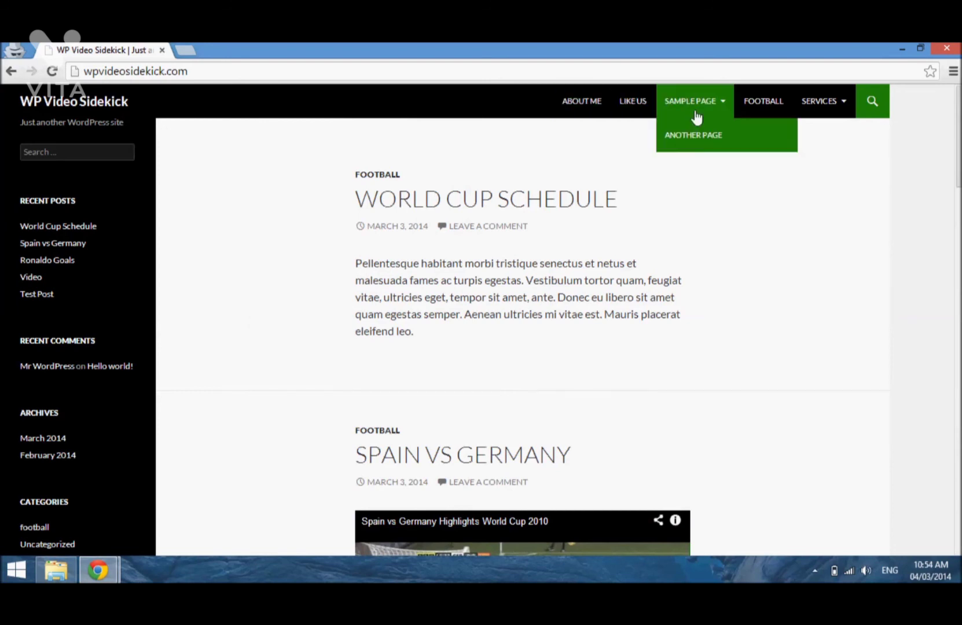
mouse_move(858, 121)
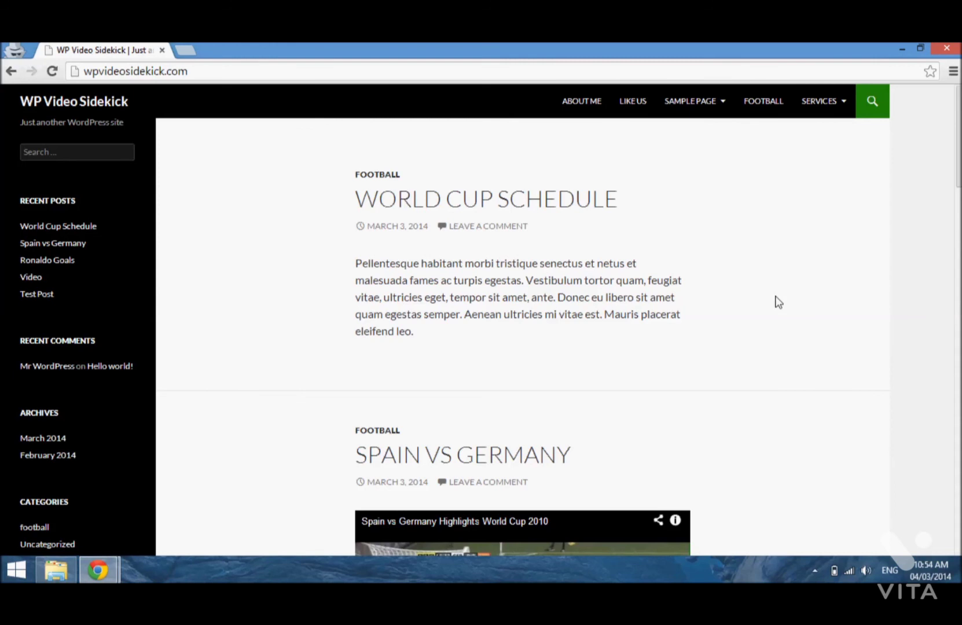
scroll(811, 233, down, 3)
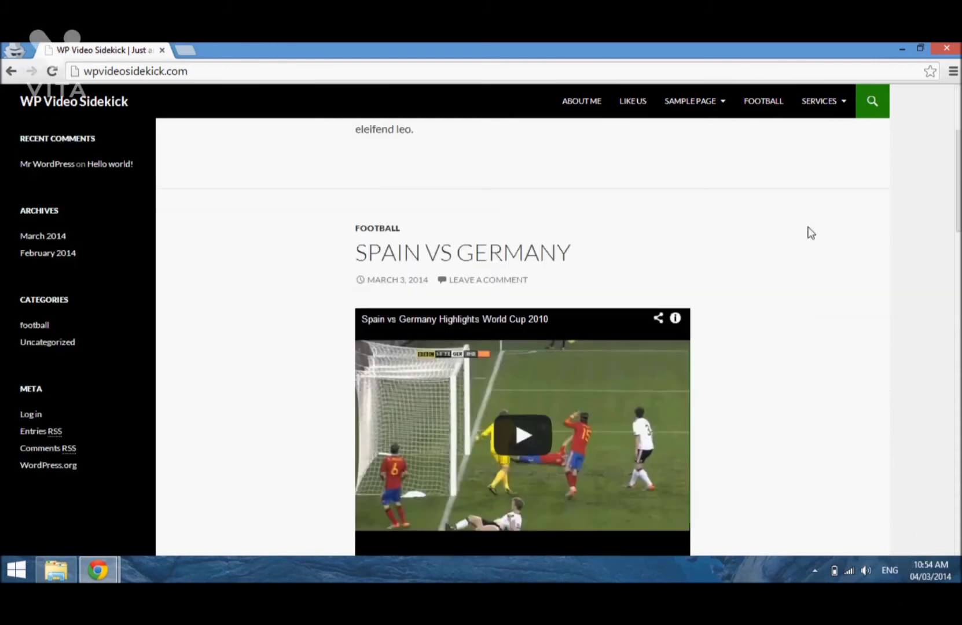
scroll(847, 319, up, 3)
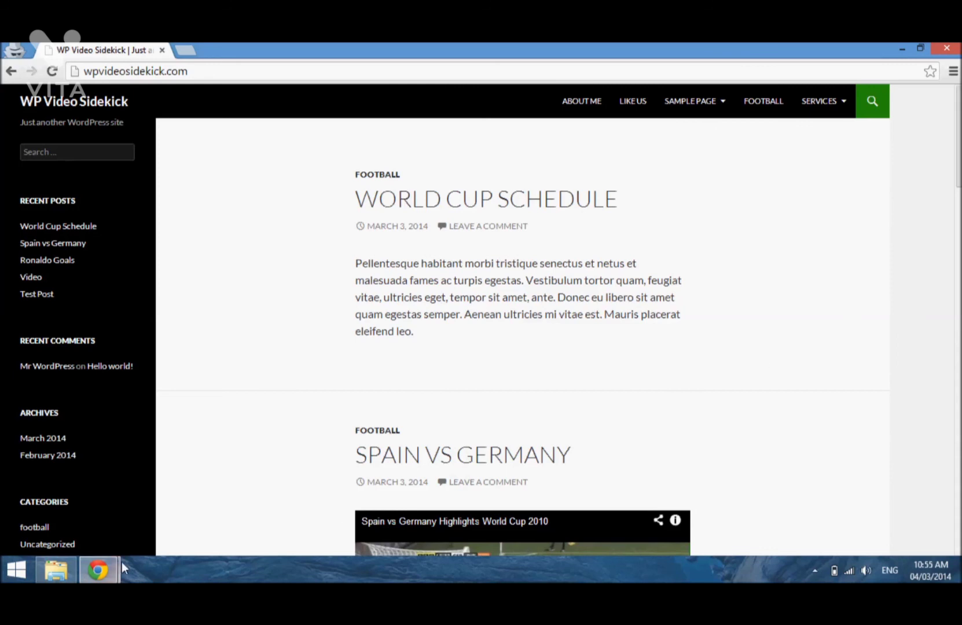
Bring the admin Dashboard window back to the front
mouse_move(106, 578)
click(119, 496)
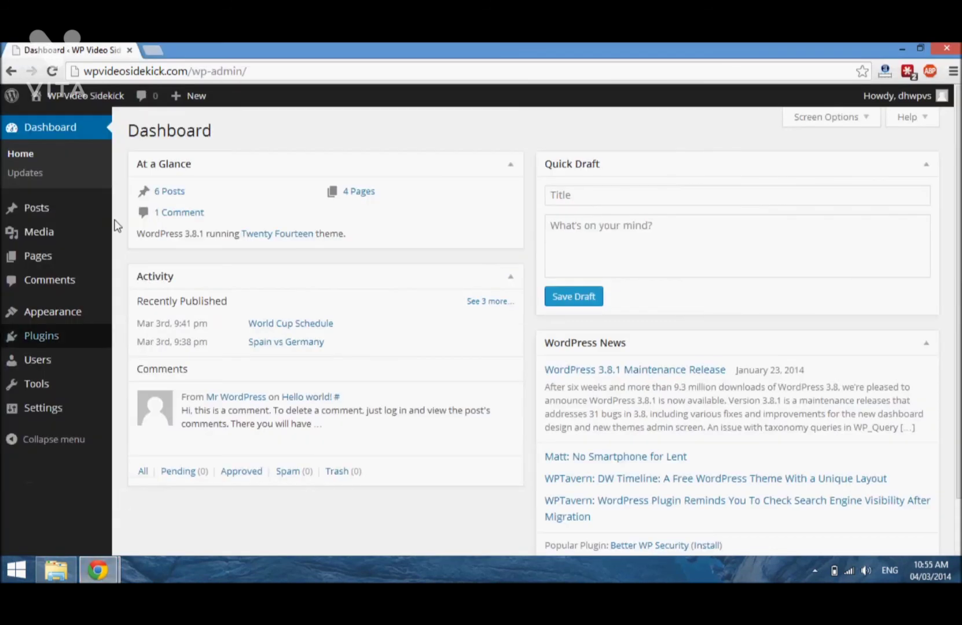
mouse_move(58, 311)
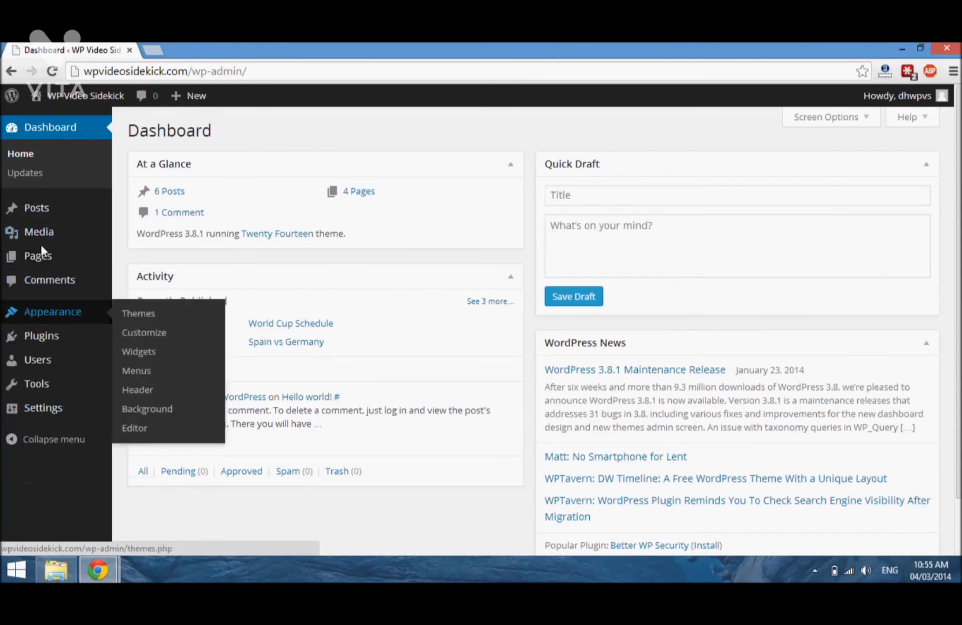
mouse_move(54, 410)
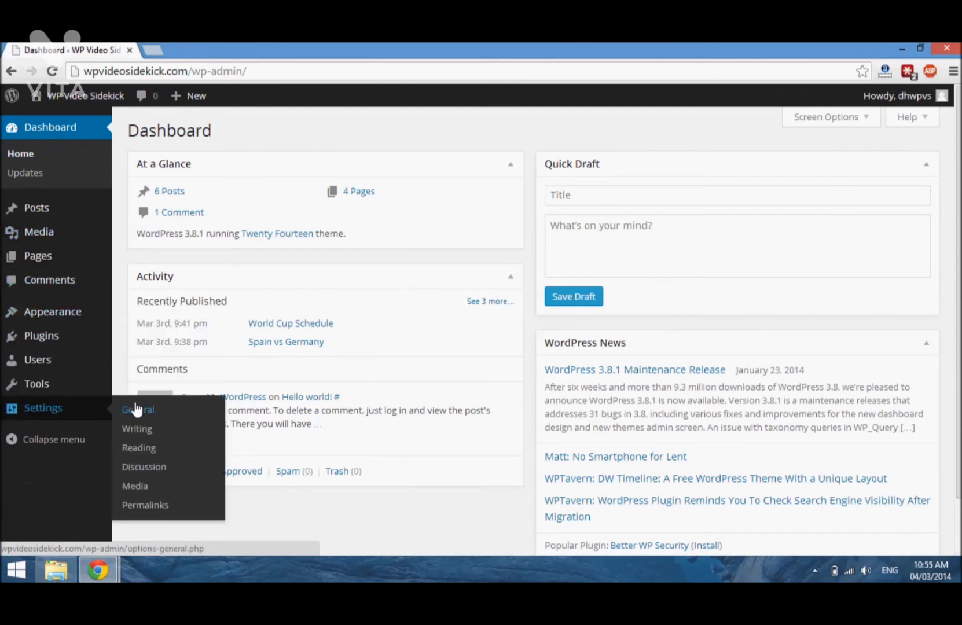
In Reading Settings, make About Me the static front page and save
click(141, 449)
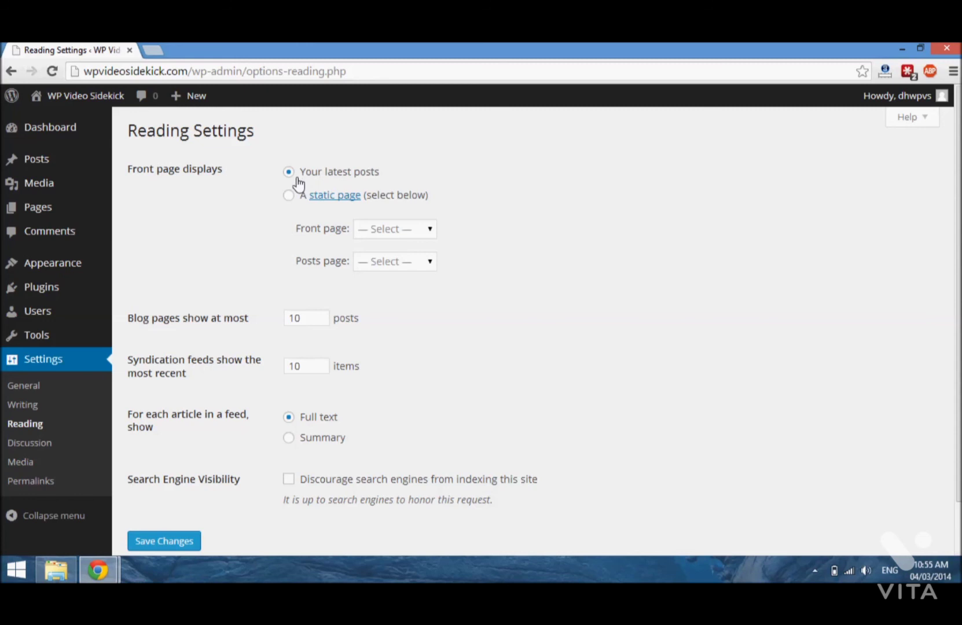
click(290, 195)
click(435, 234)
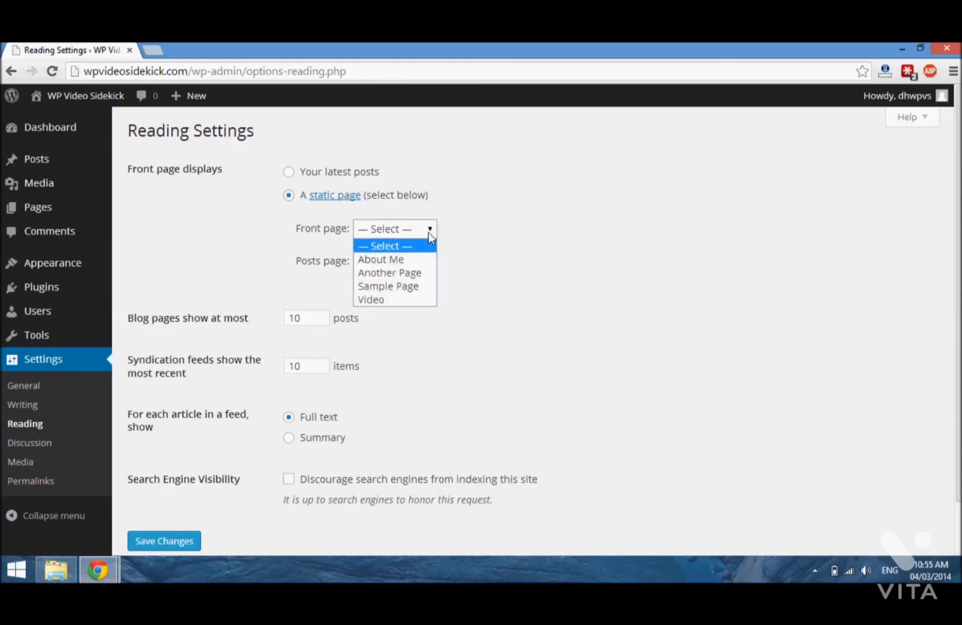
click(399, 260)
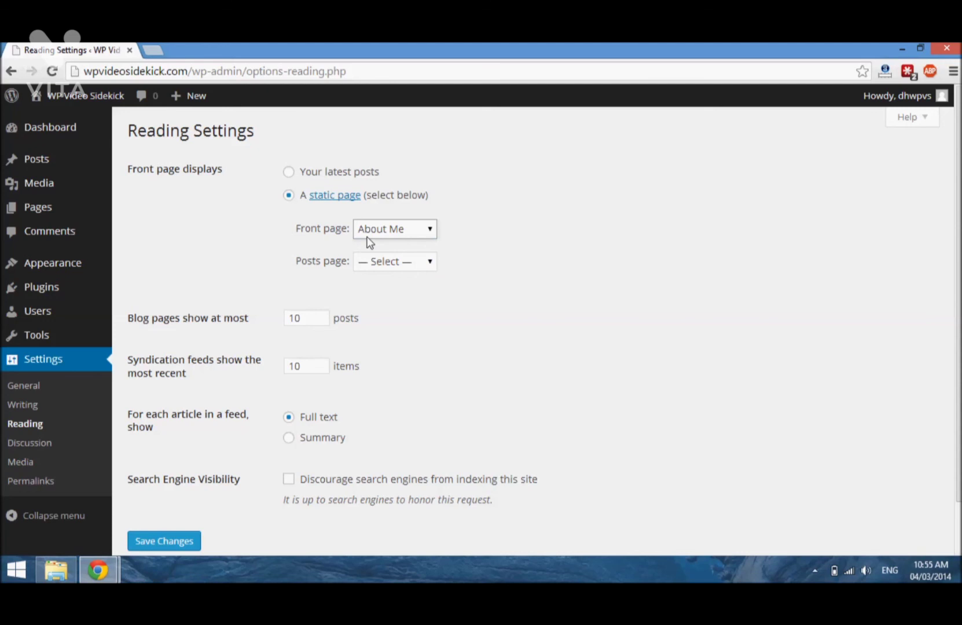
click(187, 543)
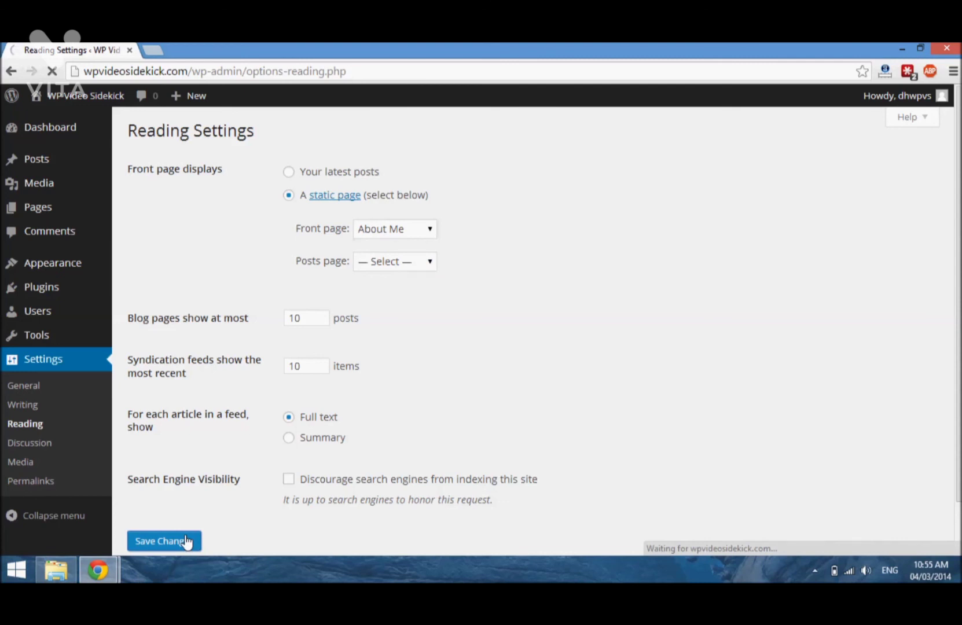
mouse_move(110, 566)
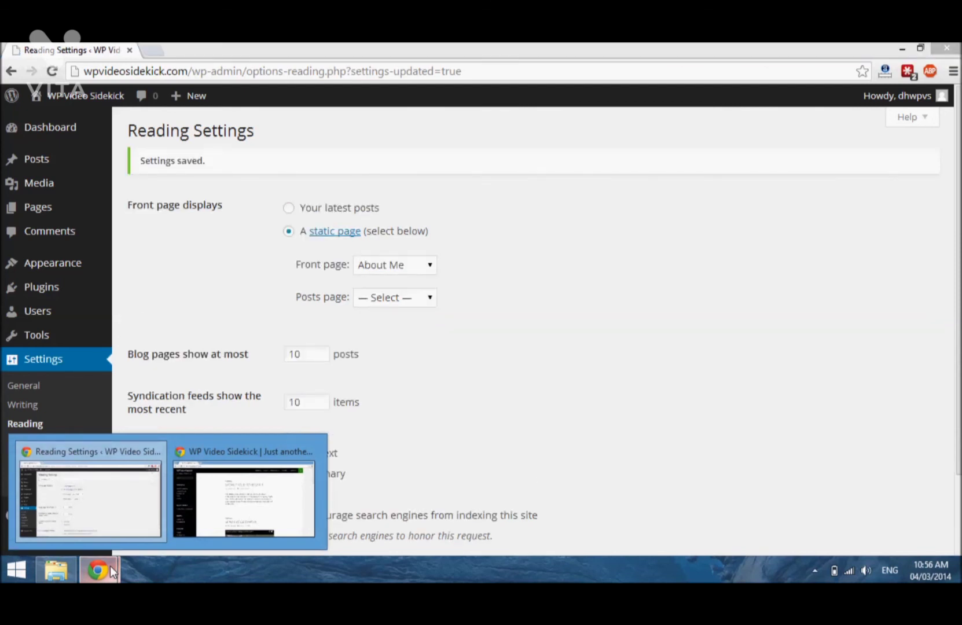
Switch to the live WP Video Sidekick site window and scroll its home page
click(248, 492)
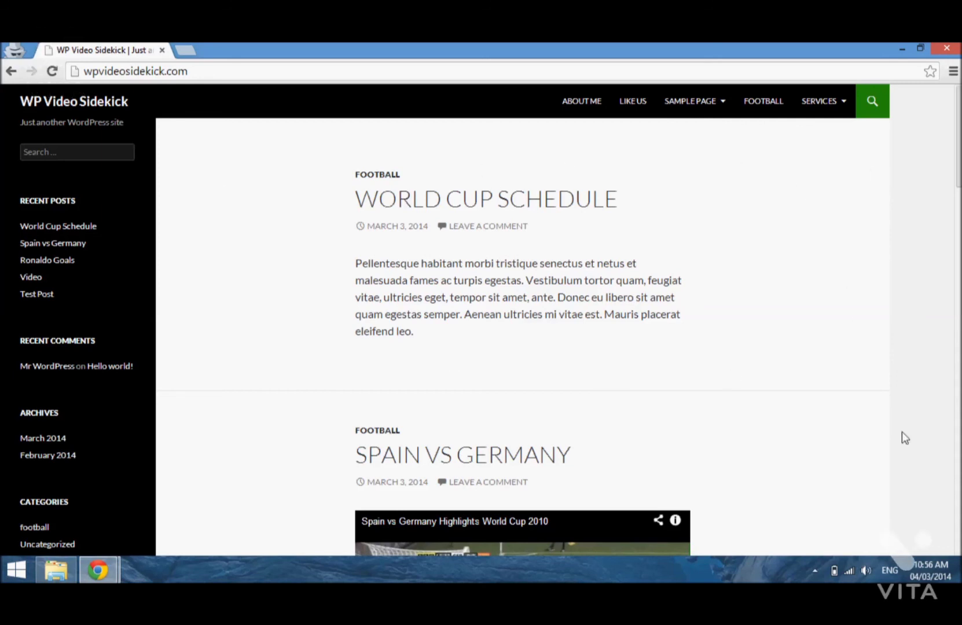
scroll(399, 468, down, 5)
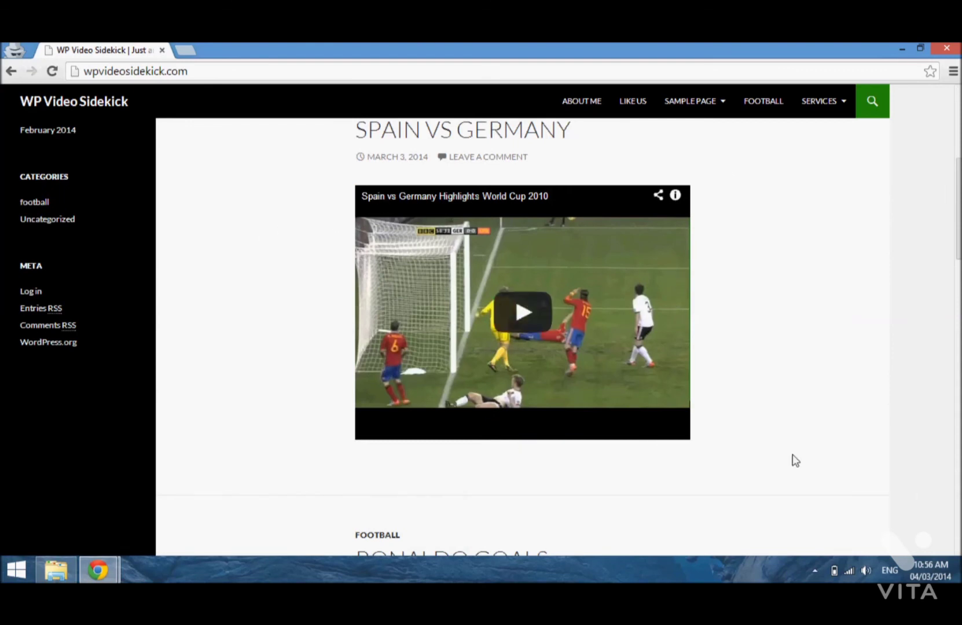
scroll(825, 433, up, 5)
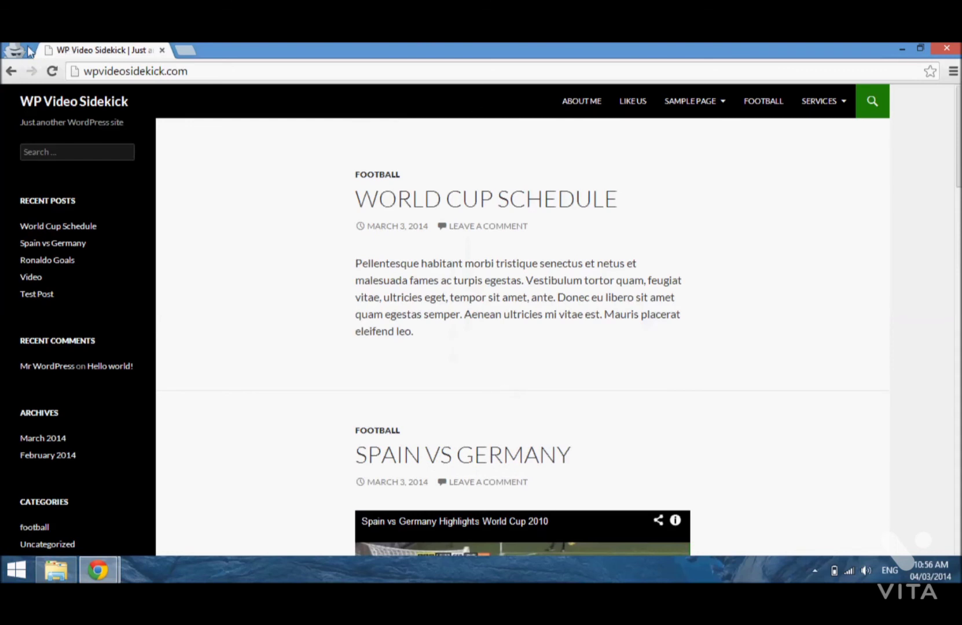
Reload the site to check the About Me front page, then return to Reading Settings
click(53, 72)
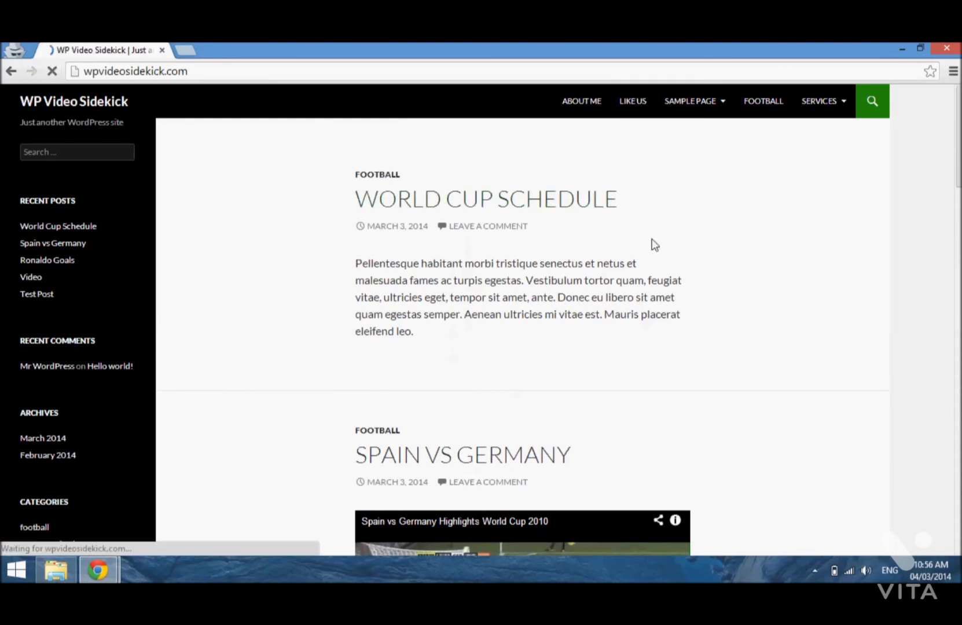
scroll(749, 254, down, 2)
scroll(749, 255, up, 2)
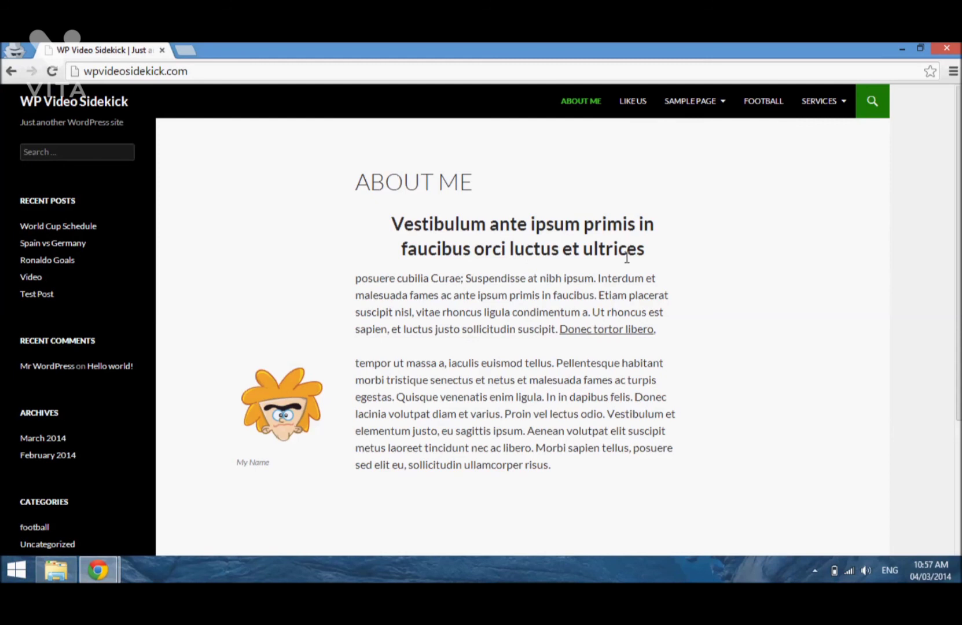
click(97, 571)
click(116, 511)
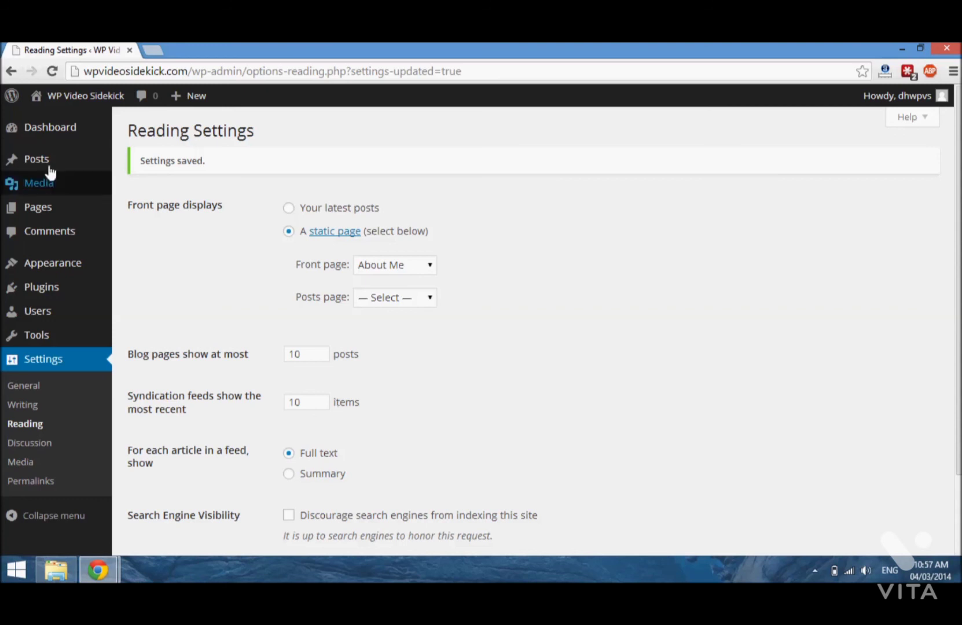
Create a new empty page titled 'Blog' and publish it
mouse_move(44, 209)
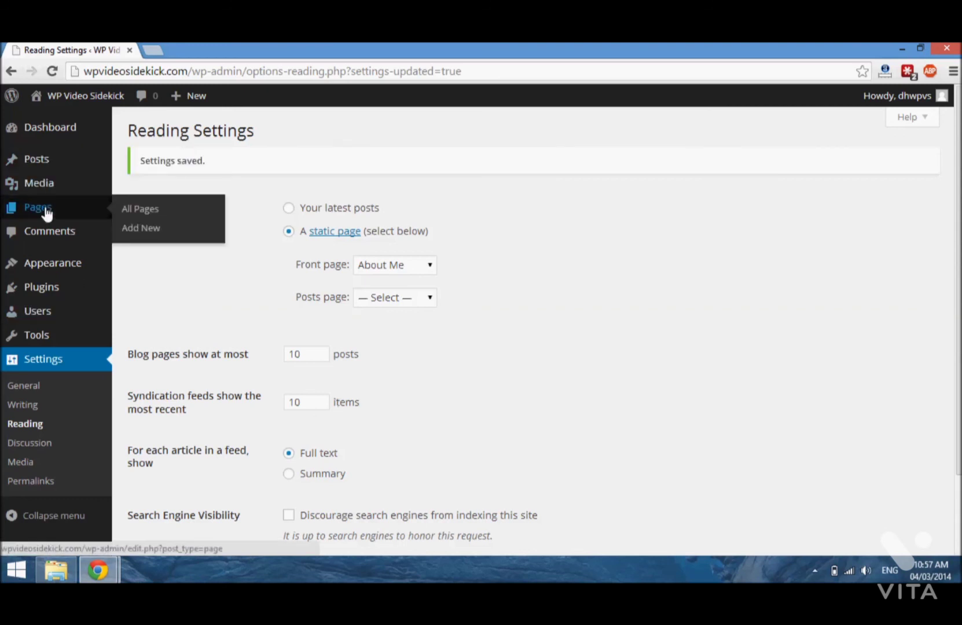
click(131, 228)
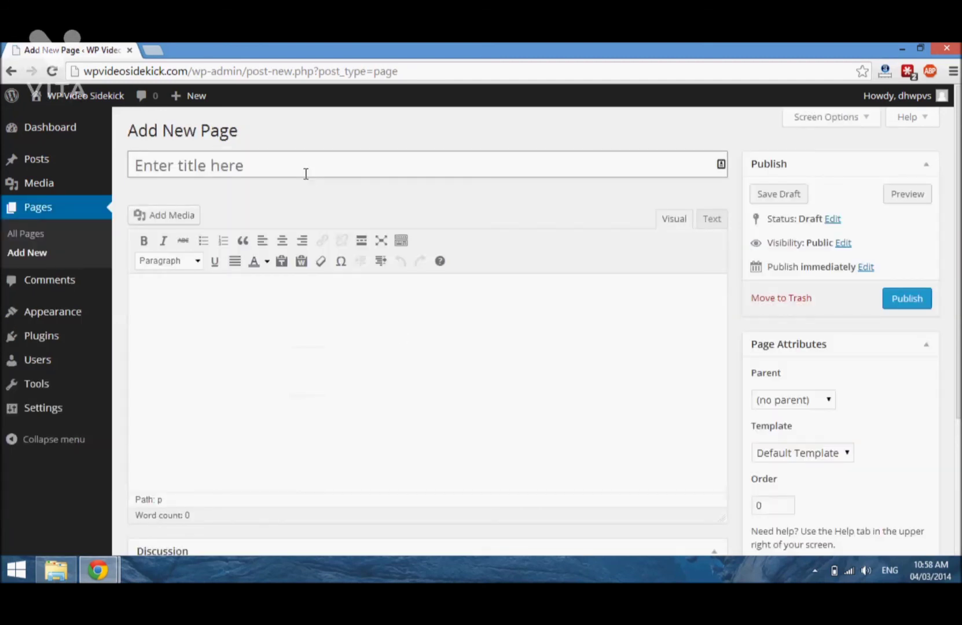
text(Blog)
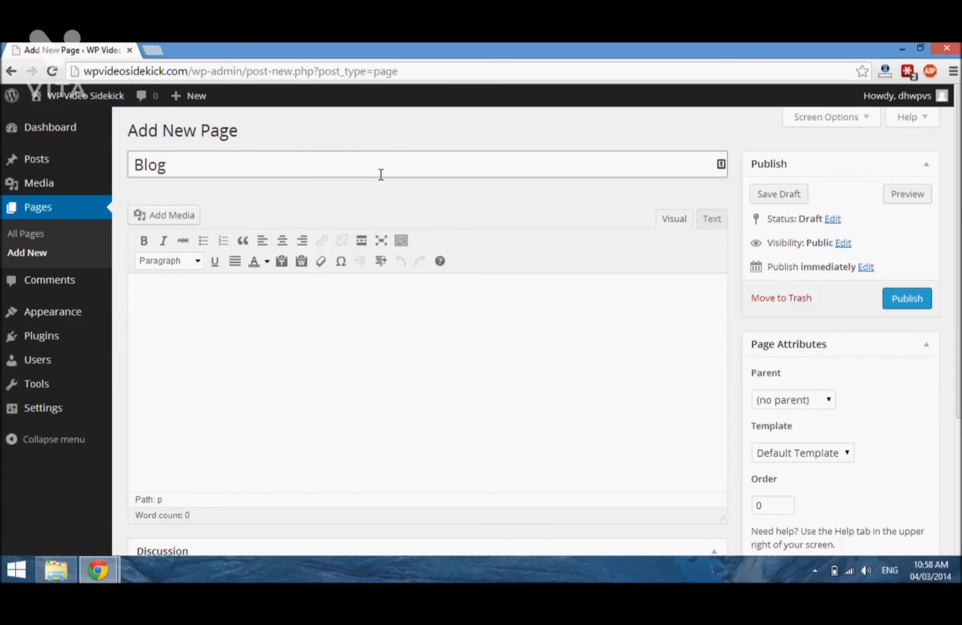
click(228, 320)
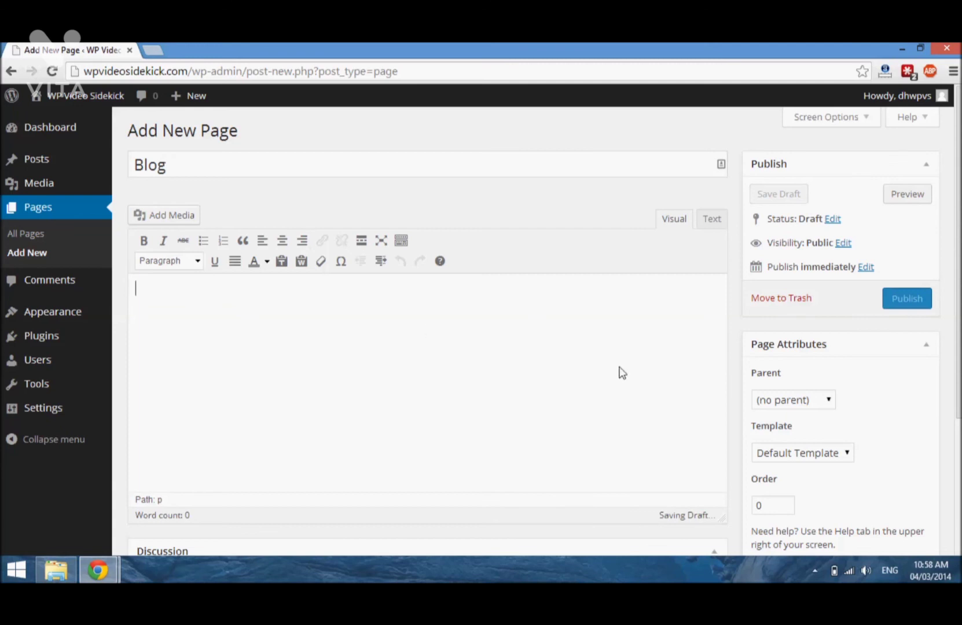
scroll(925, 425, down, 3)
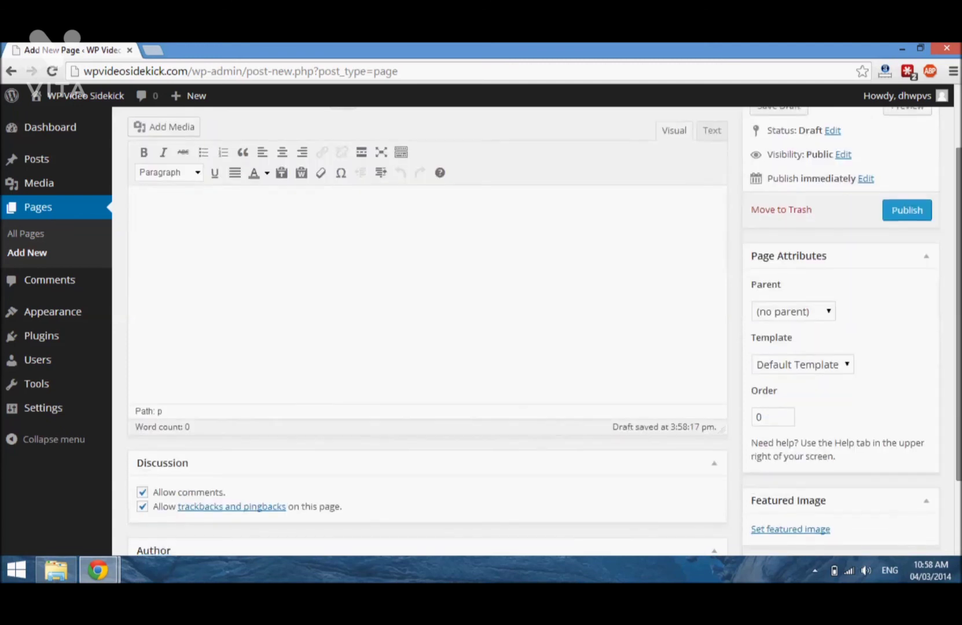
scroll(922, 362, up, 3)
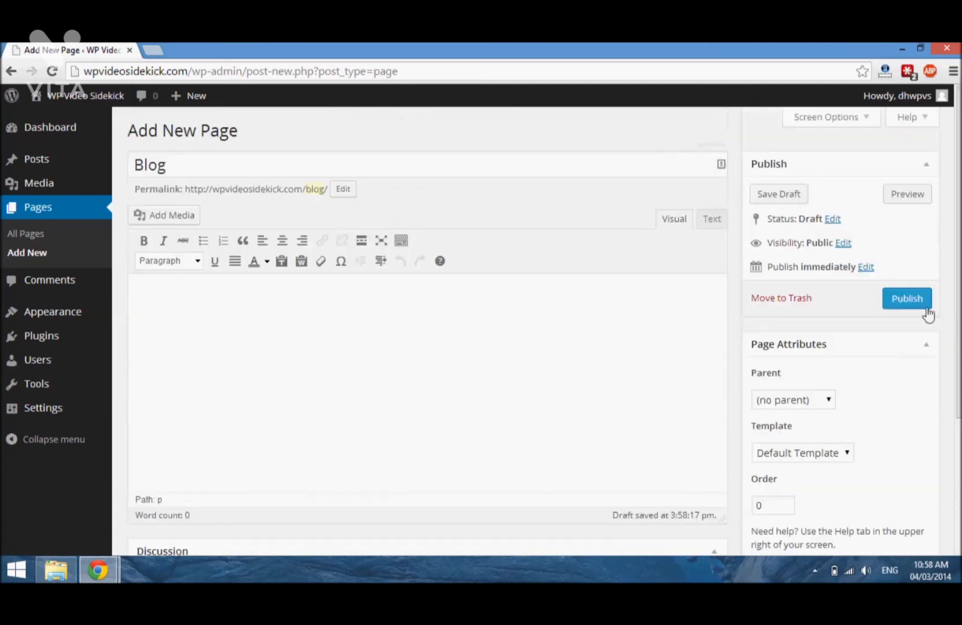
click(912, 306)
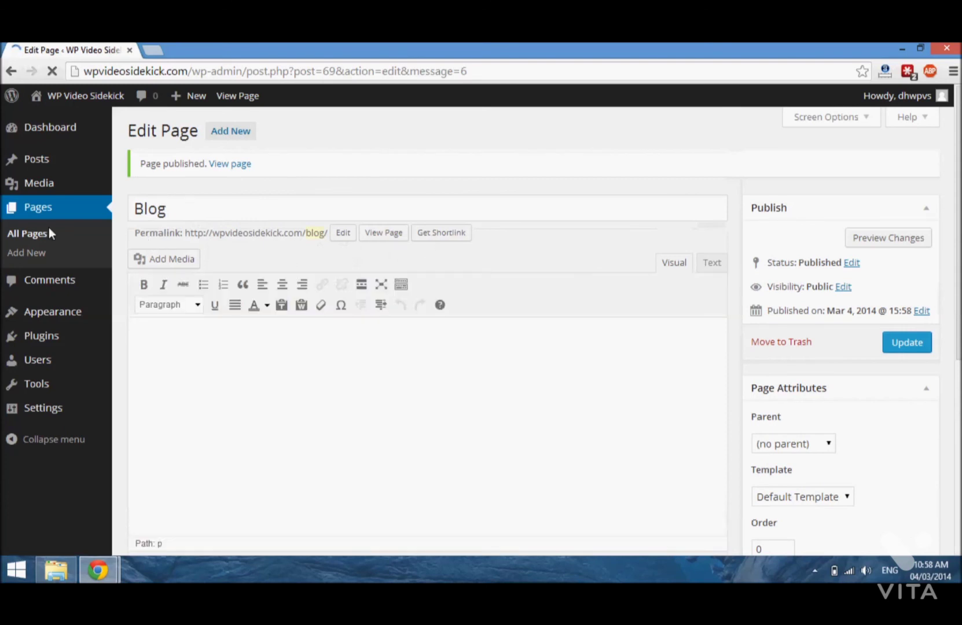
In Reading Settings, choose Blog as the posts page
mouse_move(44, 412)
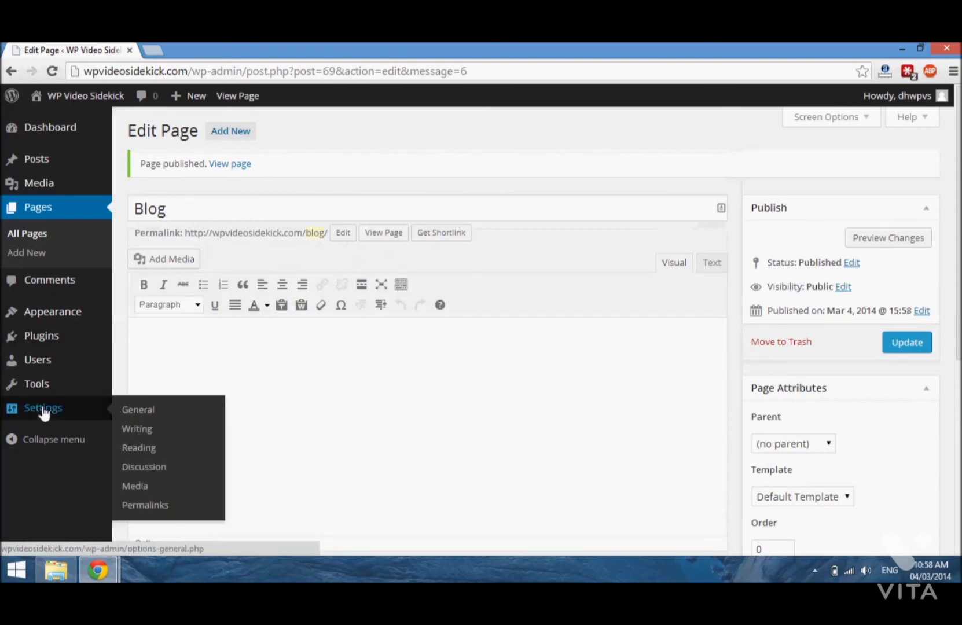
click(134, 449)
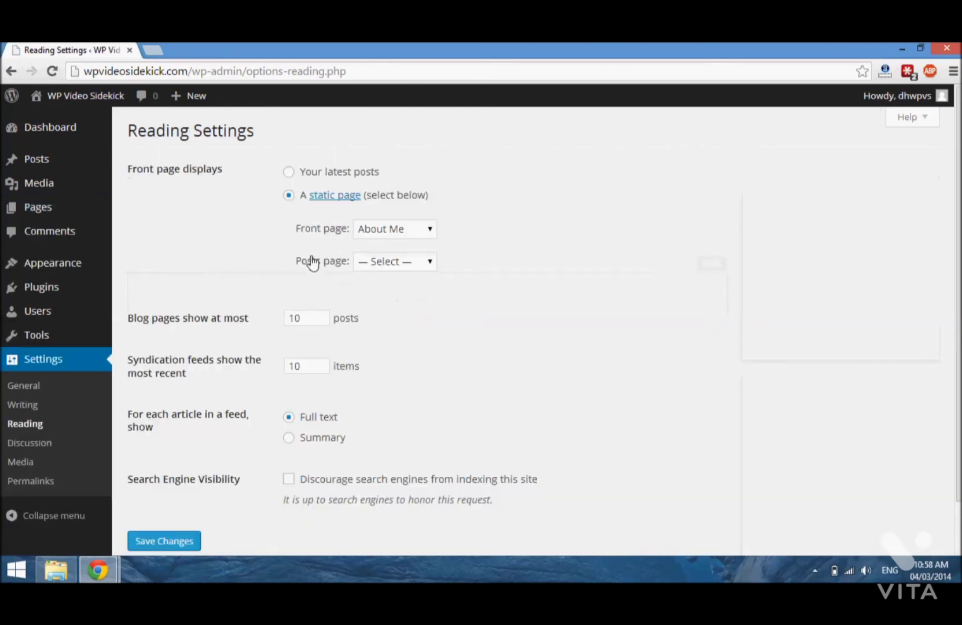
click(430, 262)
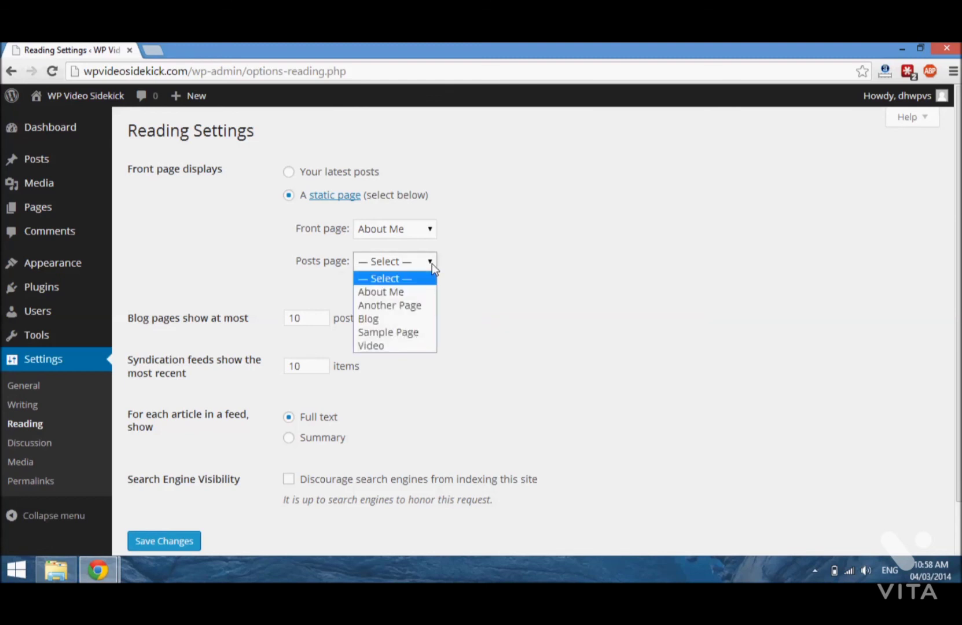
click(393, 320)
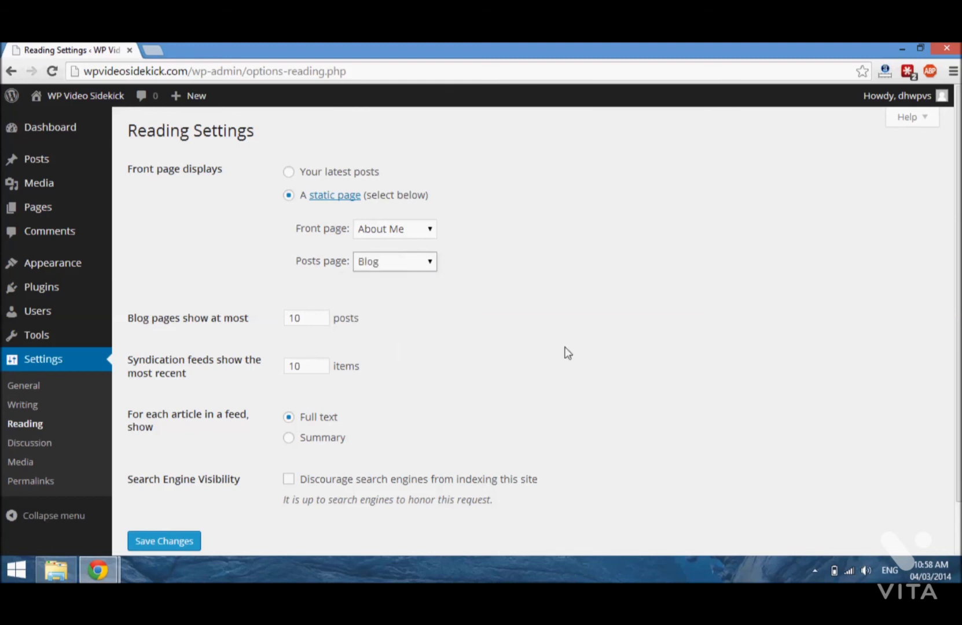
scroll(599, 429, down, 1)
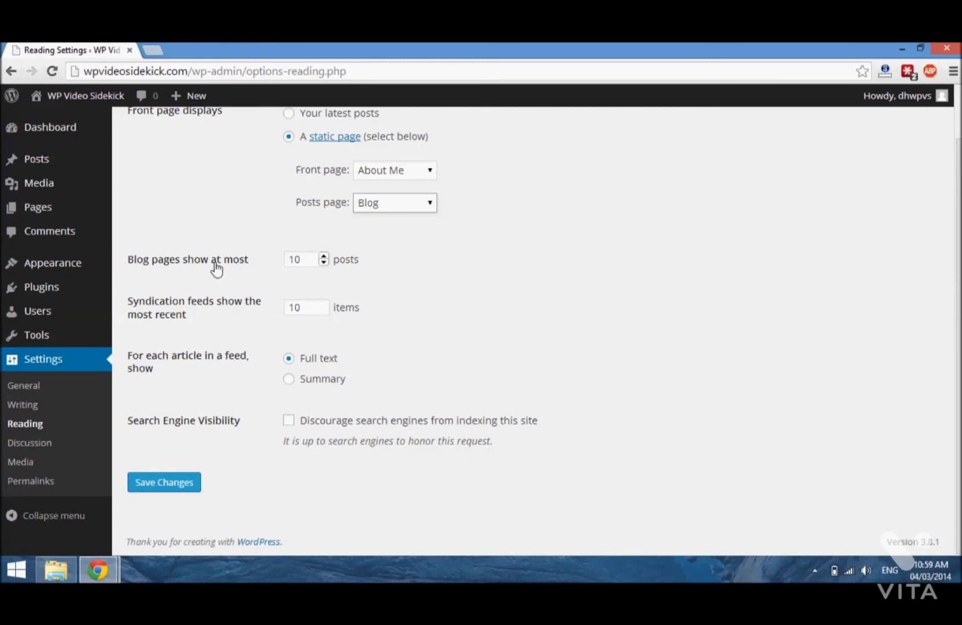
Set blog pages to show at most 5 posts and syndication feeds to 5 items
click(323, 263)
click(323, 263)
click(324, 263)
click(323, 264)
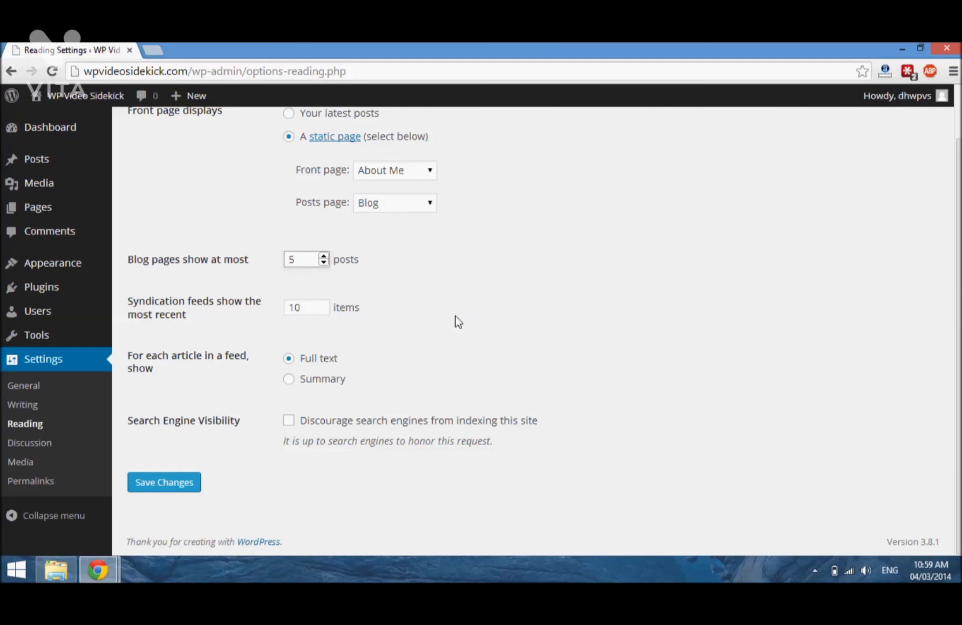
click(538, 287)
click(323, 304)
click(323, 311)
click(324, 312)
click(324, 311)
click(324, 312)
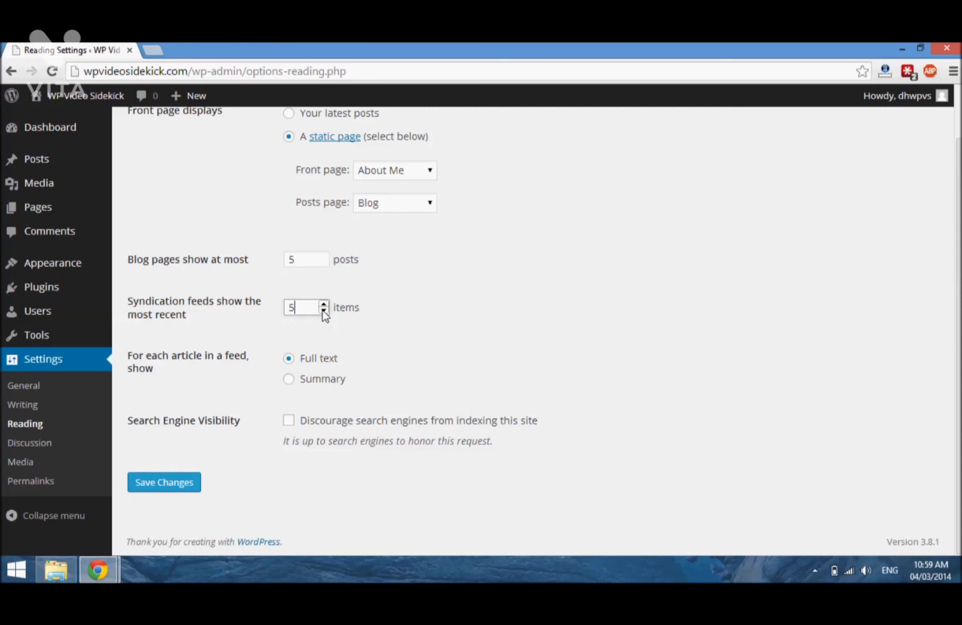
click(577, 367)
Save the reading settings and open the Menus editor
scroll(587, 385, up, 1)
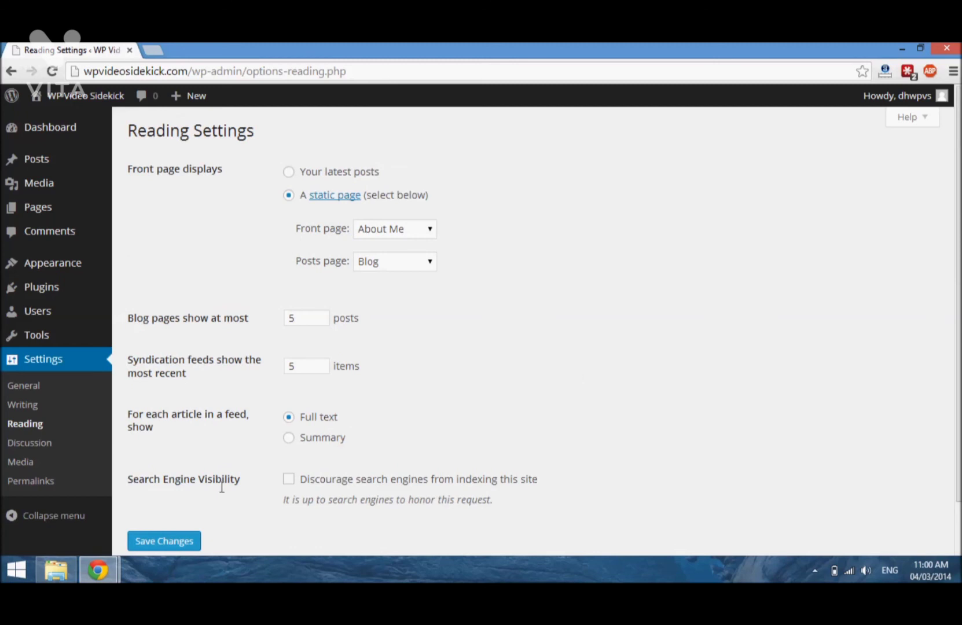
click(191, 545)
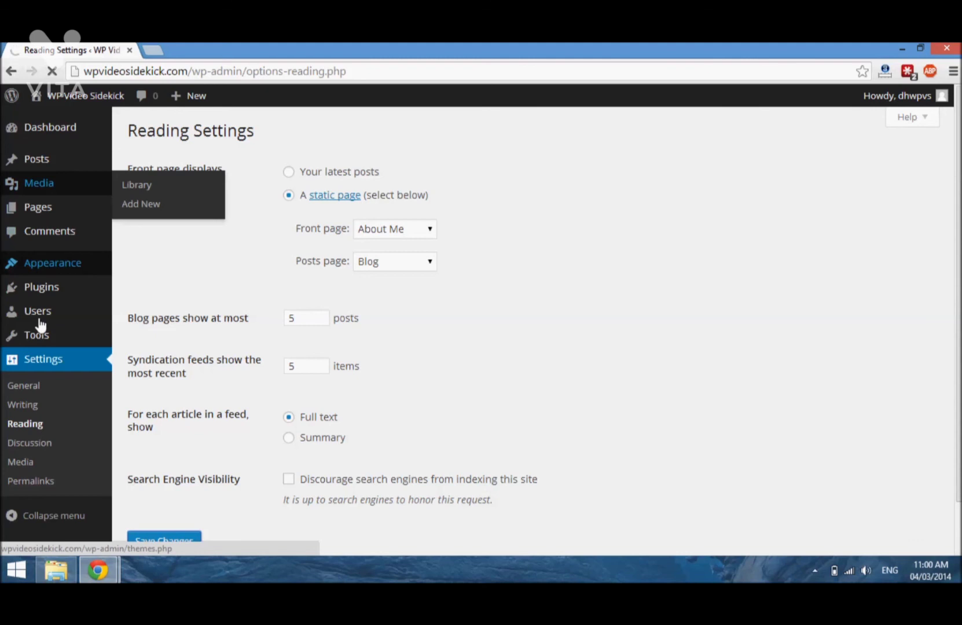
mouse_move(55, 267)
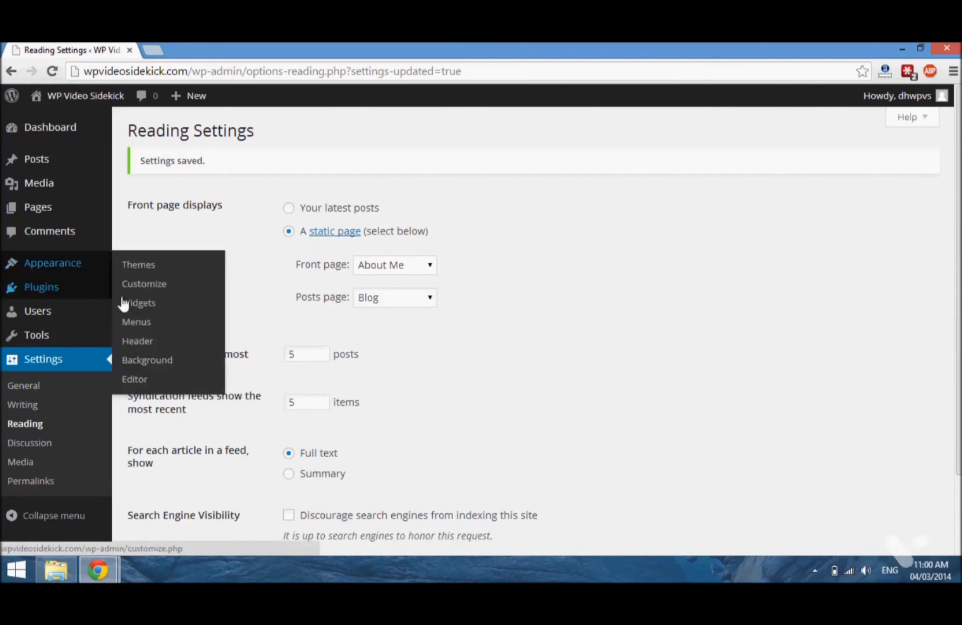
click(133, 322)
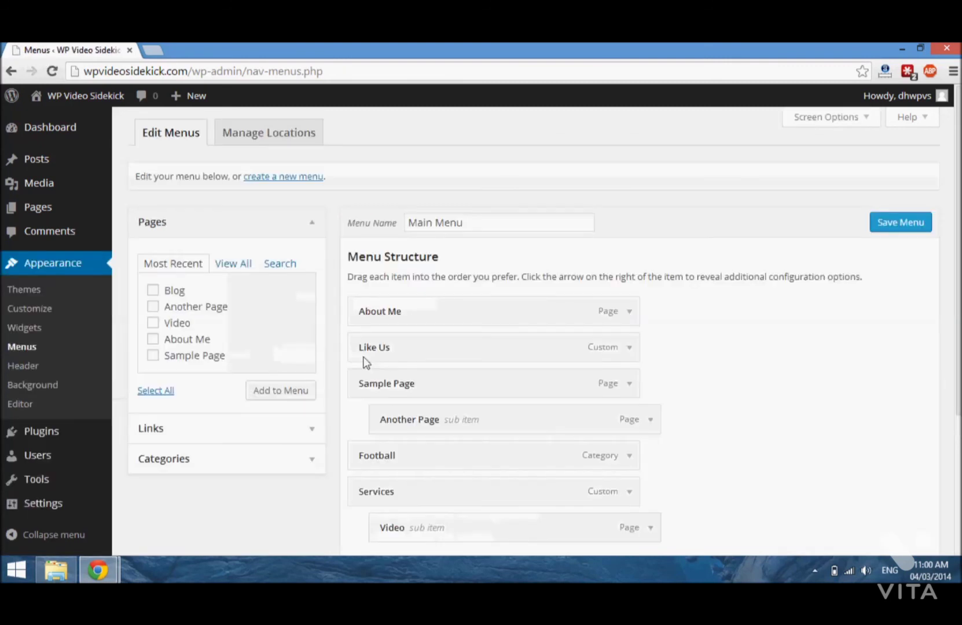
Add the Blog page to the end of the Main Menu and save the menu
click(153, 290)
click(270, 394)
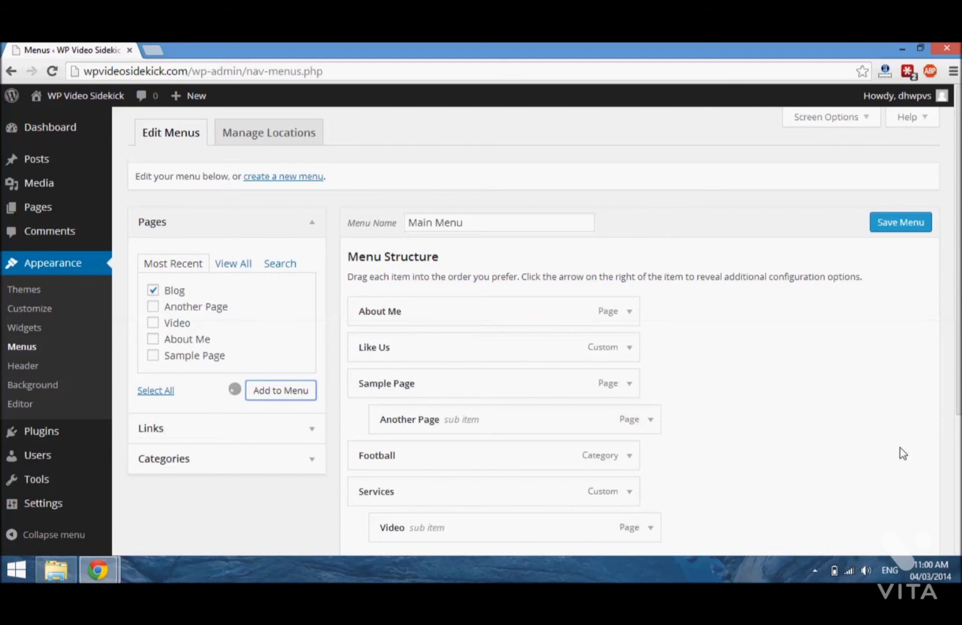
scroll(650, 234, down, 2)
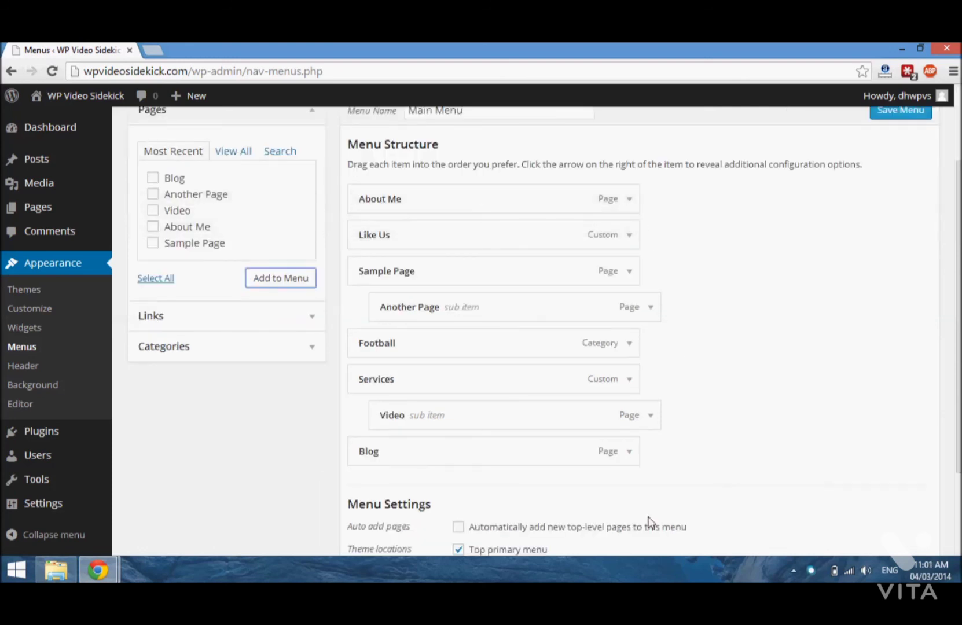
mouse_move(454, 459)
mouse_down()
mouse_move(451, 365)
mouse_move(466, 224)
mouse_move(444, 344)
mouse_move(442, 485)
mouse_move(459, 461)
mouse_up()
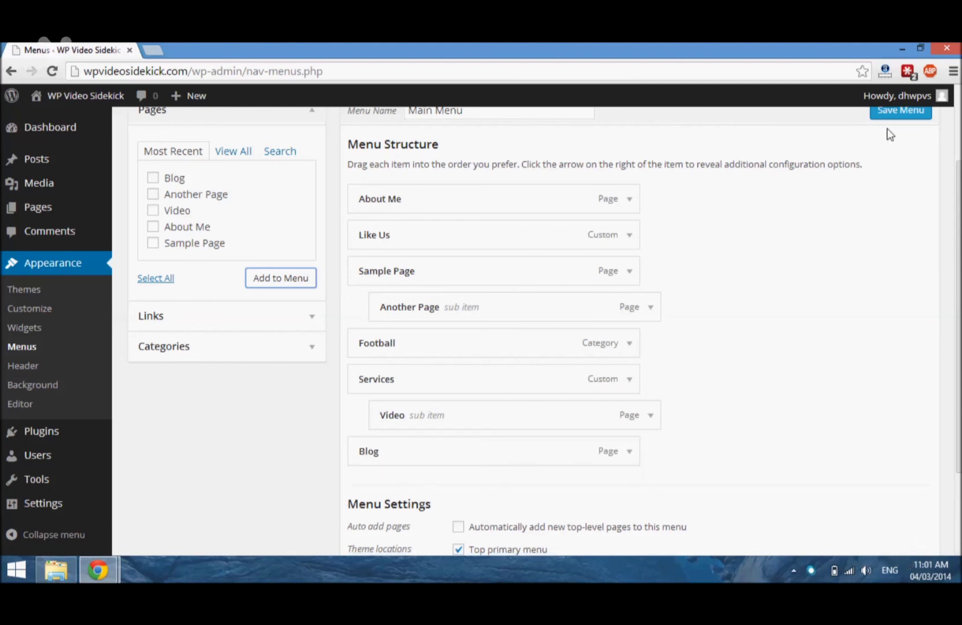
click(906, 115)
click(98, 570)
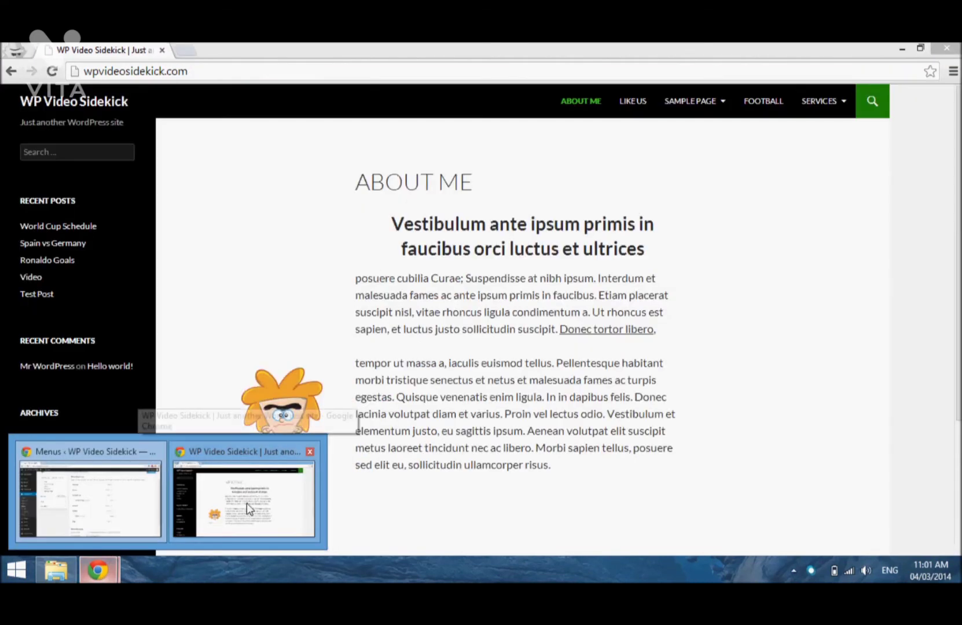
Reload the live site, twice, until the top navigation shows Blog after Services
click(247, 503)
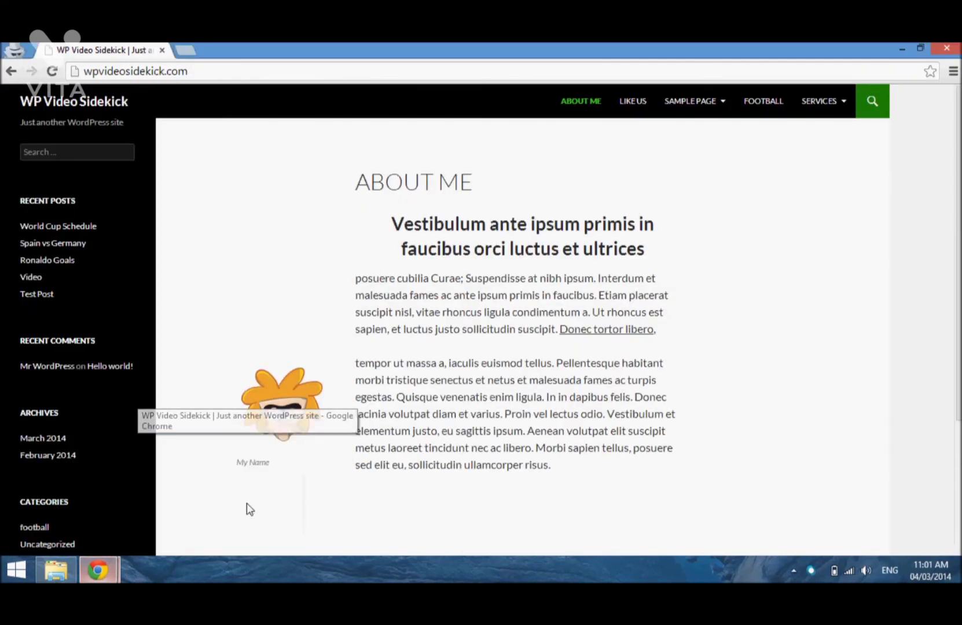
click(52, 70)
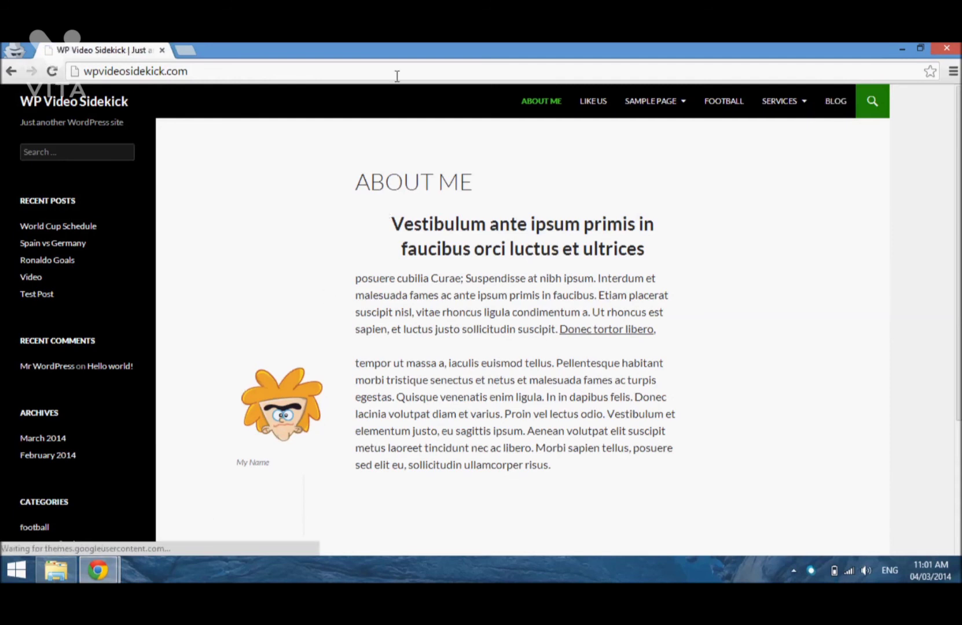
mouse_move(102, 575)
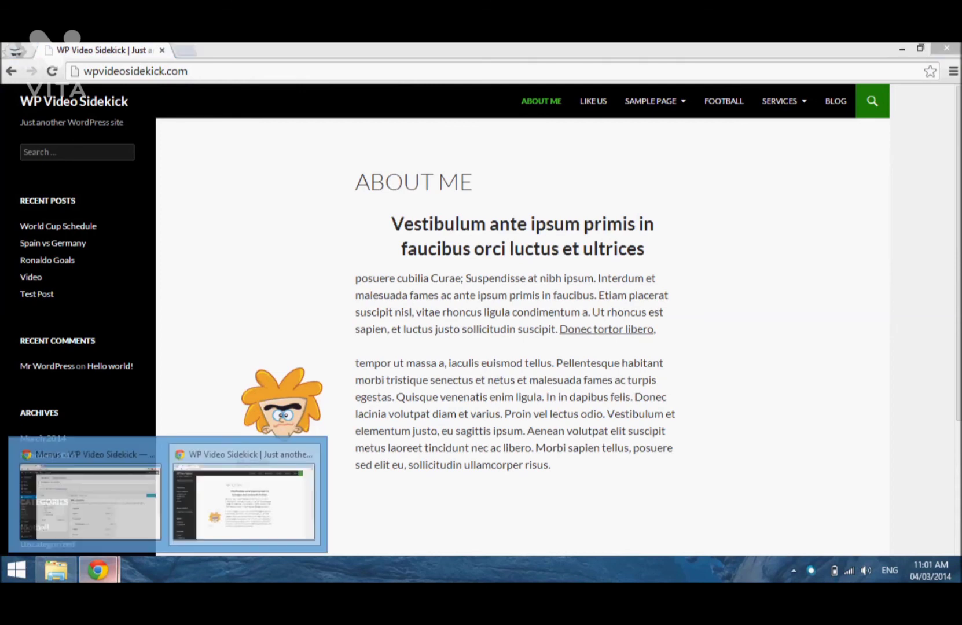
click(99, 517)
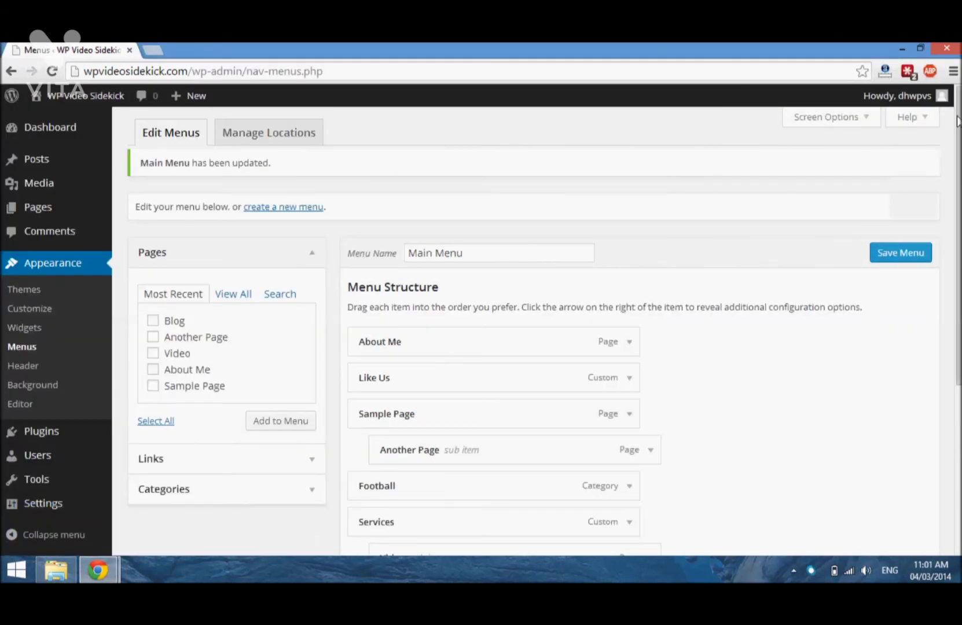
mouse_move(960, 121)
mouse_down()
mouse_move(959, 233)
mouse_move(959, 122)
mouse_up()
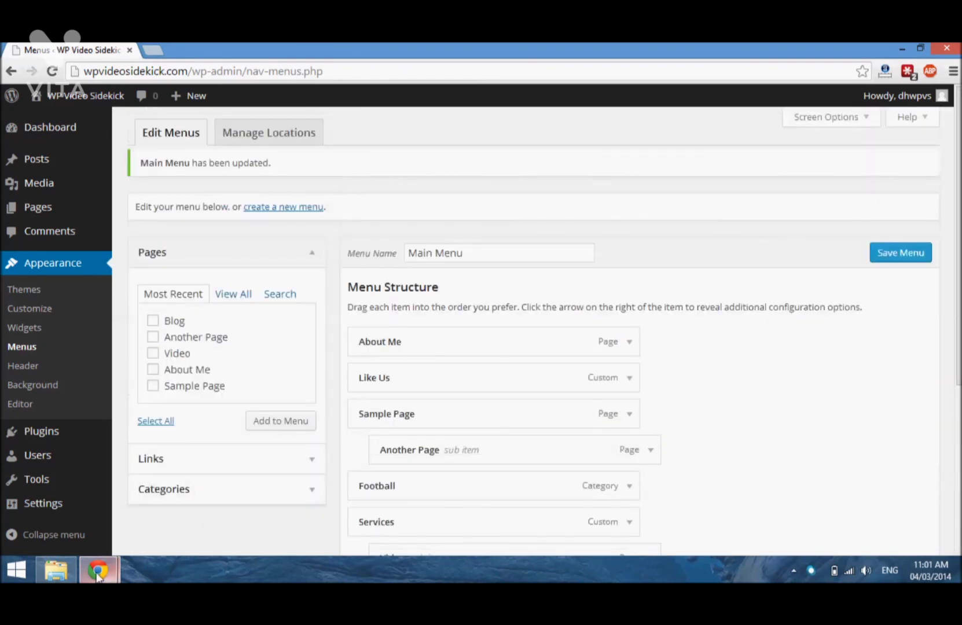
mouse_move(97, 570)
click(246, 496)
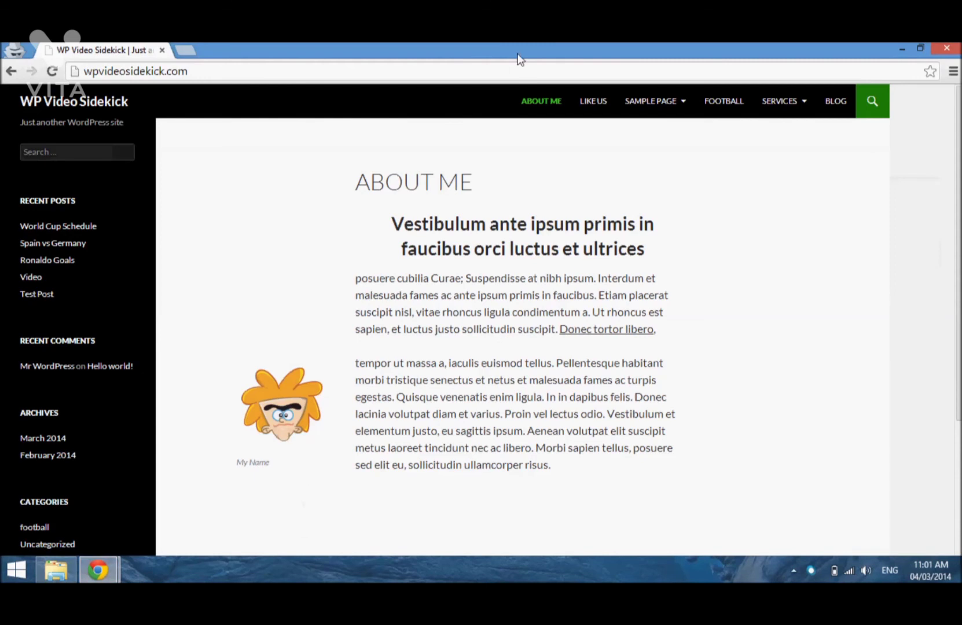
click(55, 70)
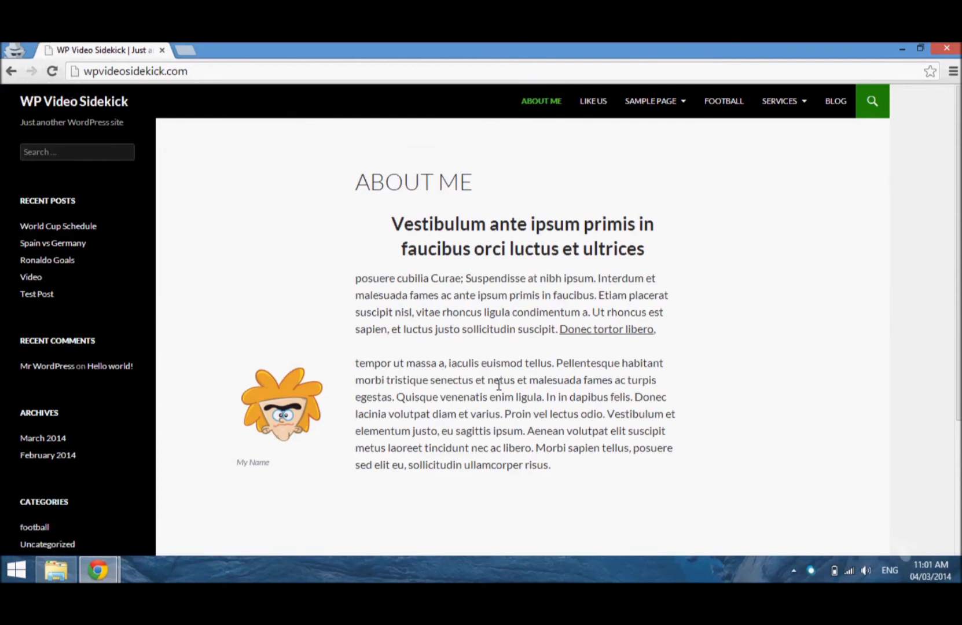
Open the site's Blog page and scroll through the posts from World Cup Schedule to Video
click(843, 105)
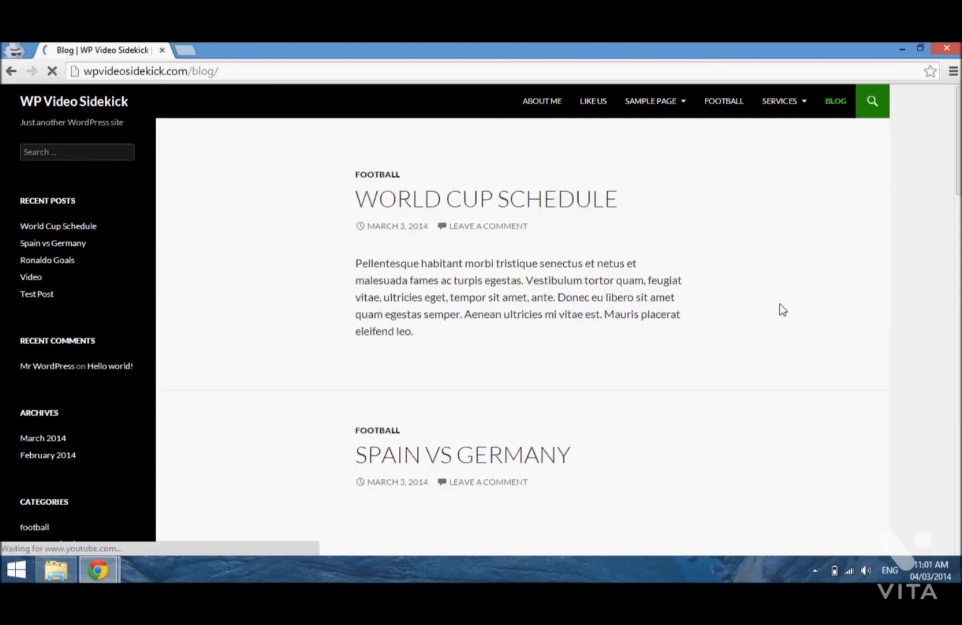
scroll(783, 310, down, 8)
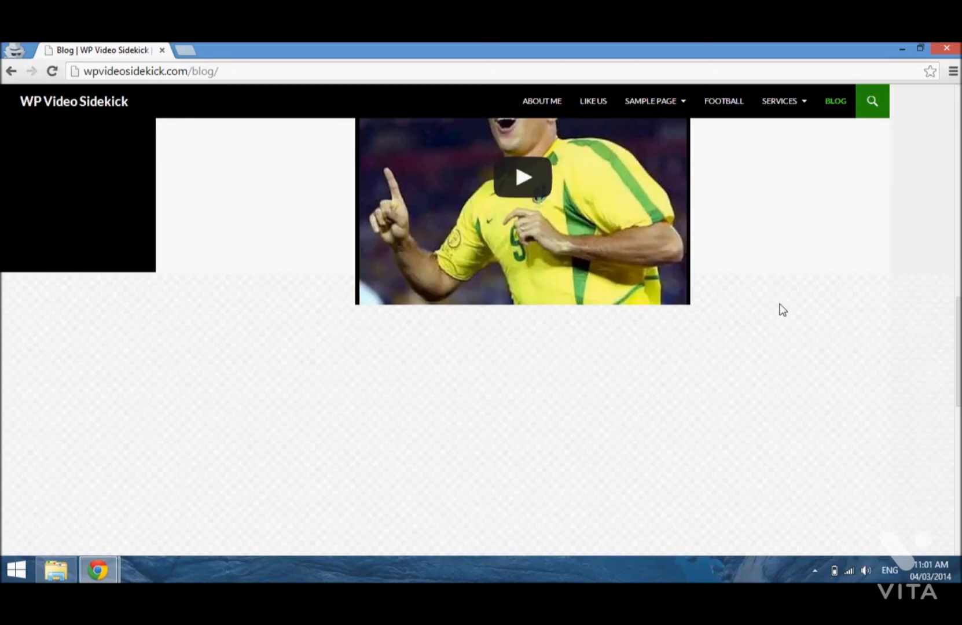
scroll(783, 309, down, 10)
scroll(783, 309, up, 15)
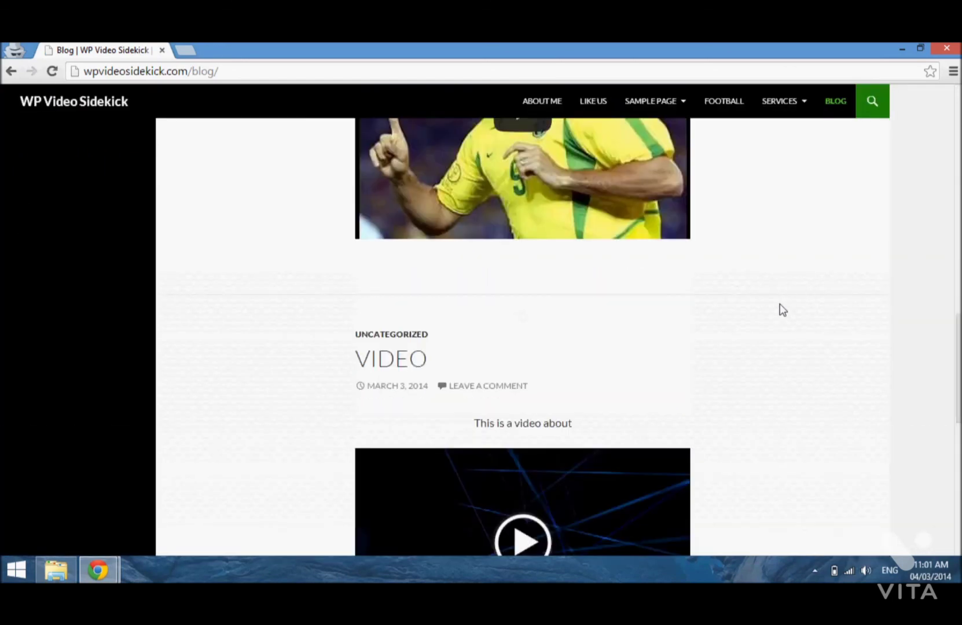
scroll(783, 310, up, 10)
scroll(782, 309, down, 7)
scroll(783, 310, up, 7)
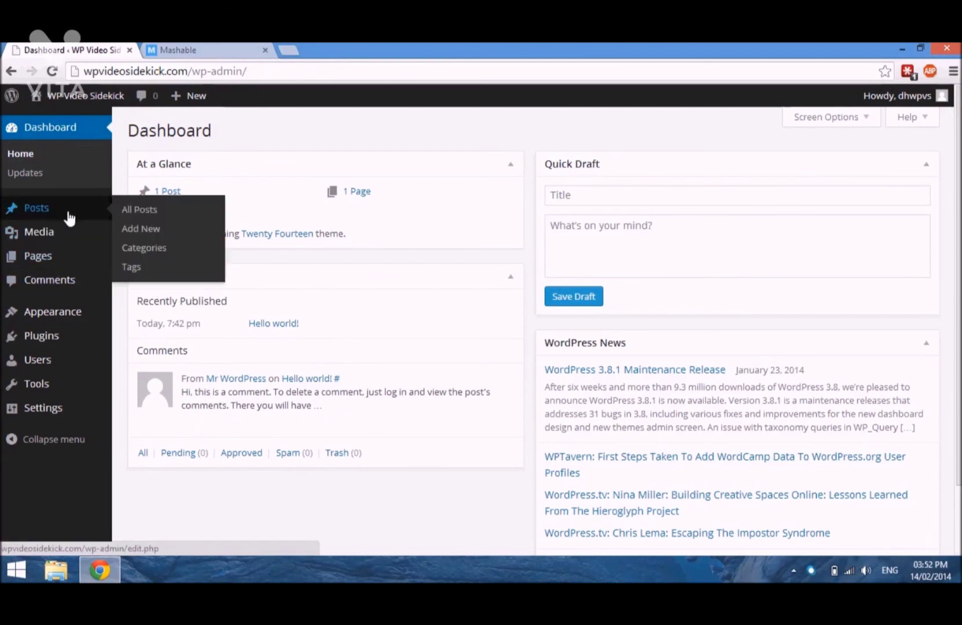
Switch from the WordPress dashboard to the Mashable homepage tab
mouse_move(58, 258)
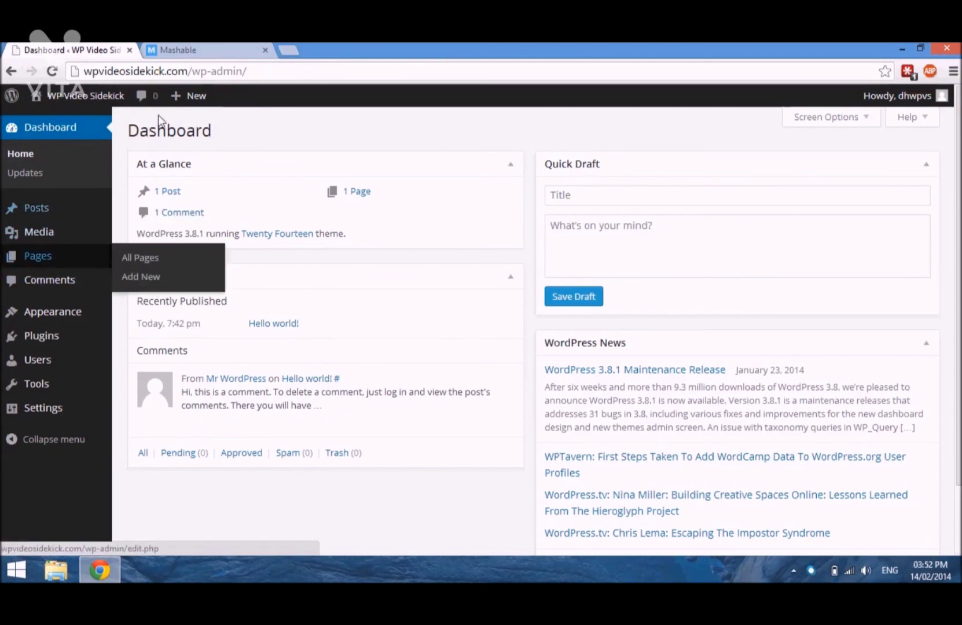
click(177, 50)
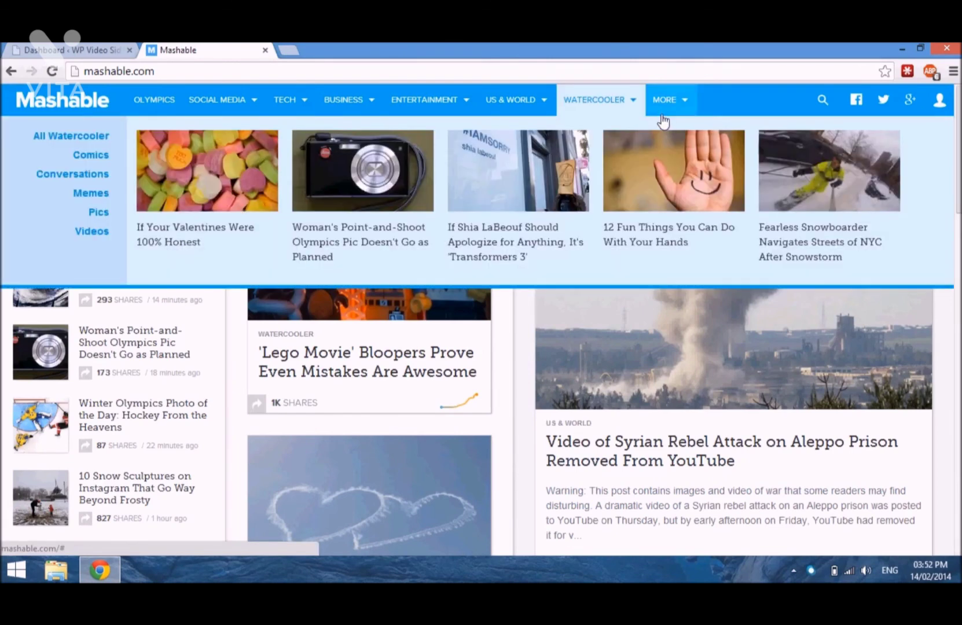
mouse_move(682, 110)
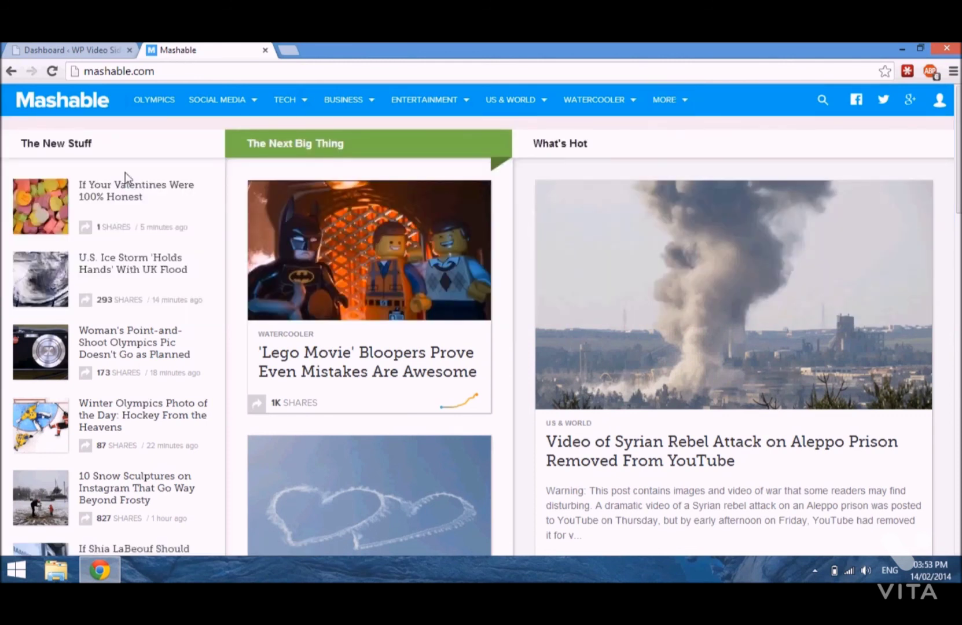
mouse_move(128, 188)
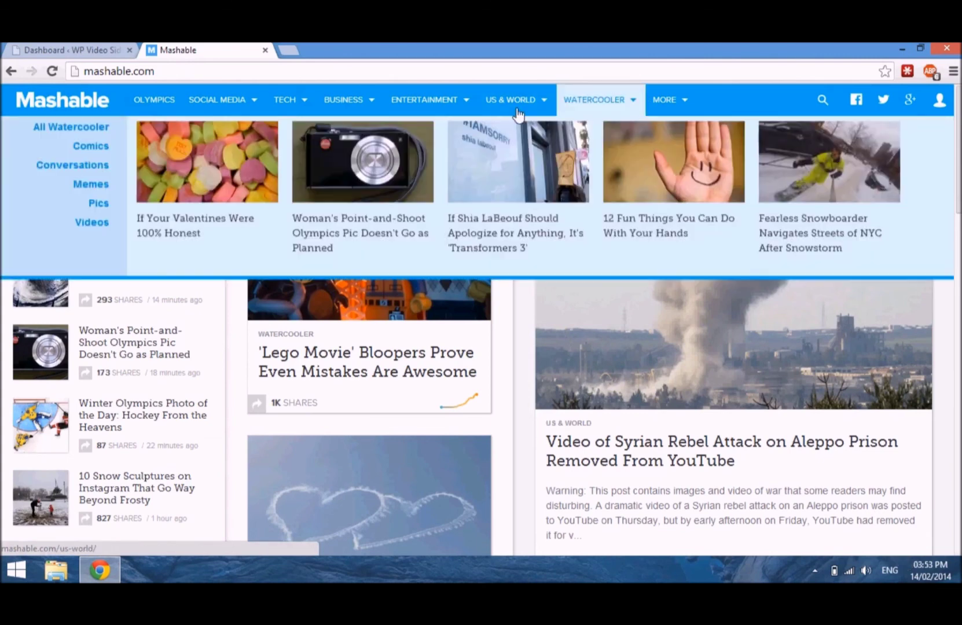
mouse_move(513, 119)
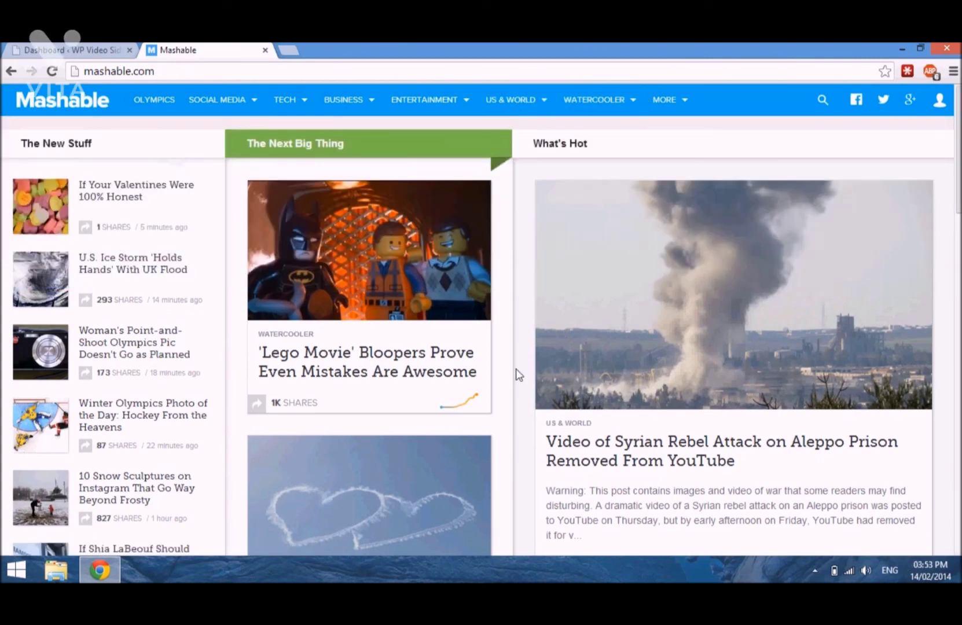
mouse_move(159, 197)
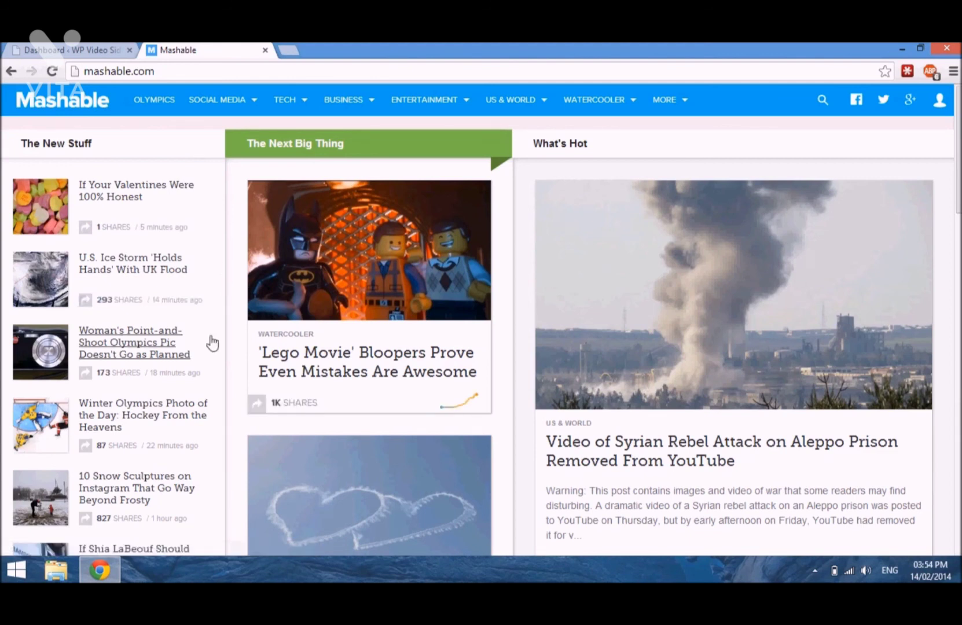
Scroll down the Mashable homepage stories and back up
scroll(193, 520, down, 15)
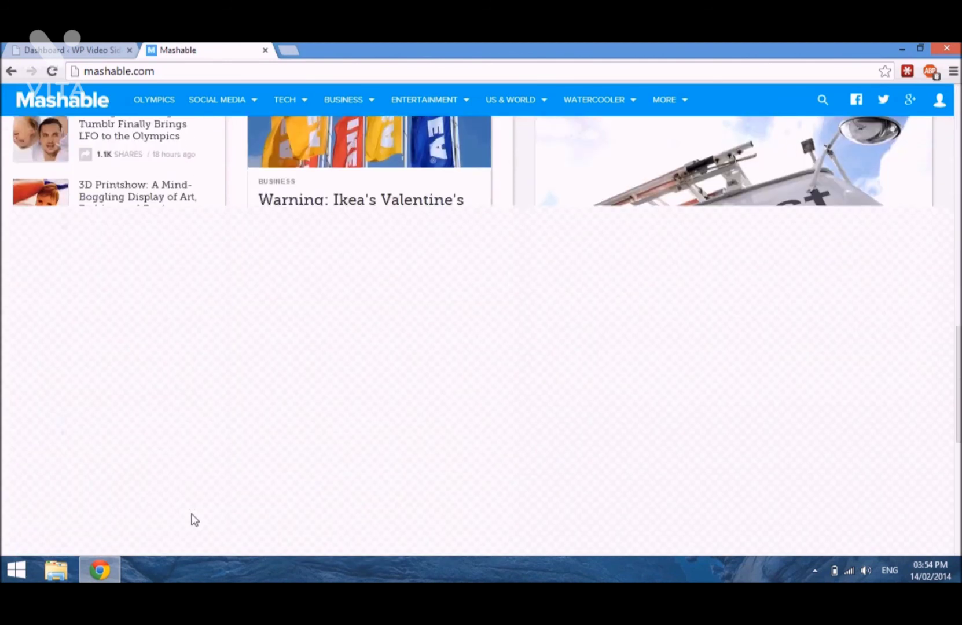
scroll(194, 519, up, 15)
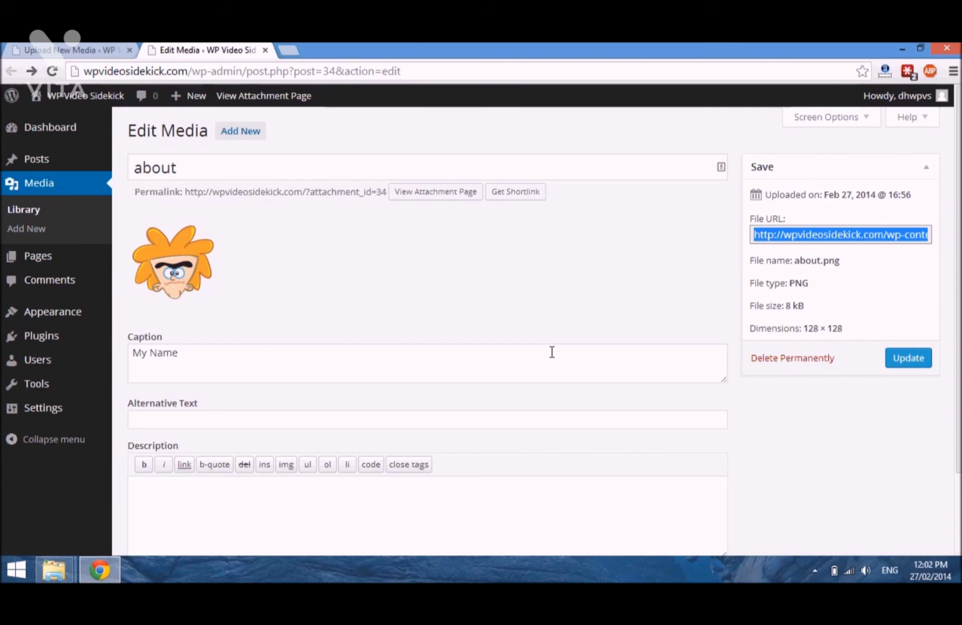
Go back to Media > Library, showing the five uploaded files
click(23, 210)
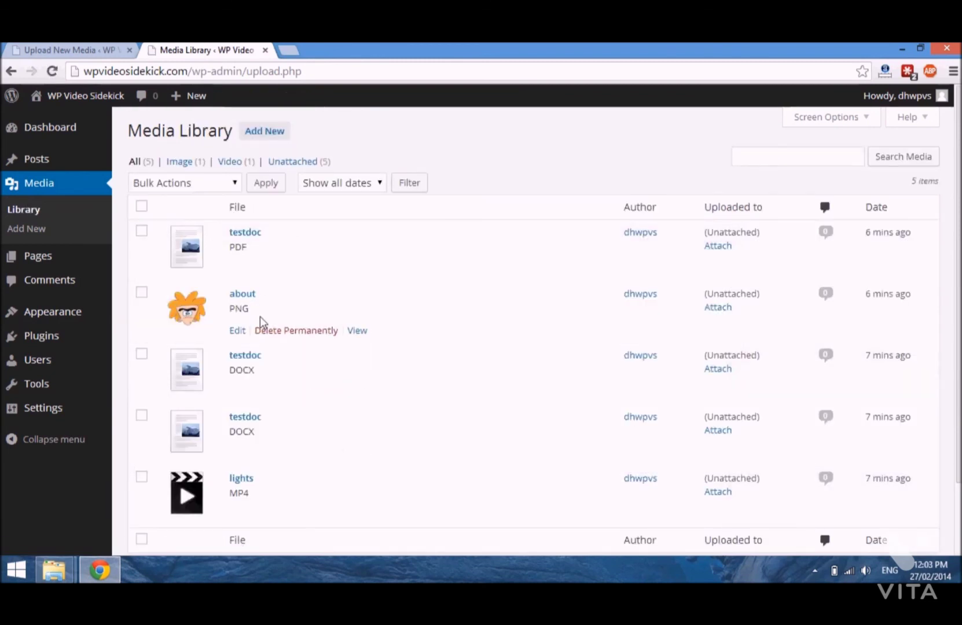
Scroll the Media Library and open the Edit Media page for lights.mp4
scroll(291, 425, down, 2)
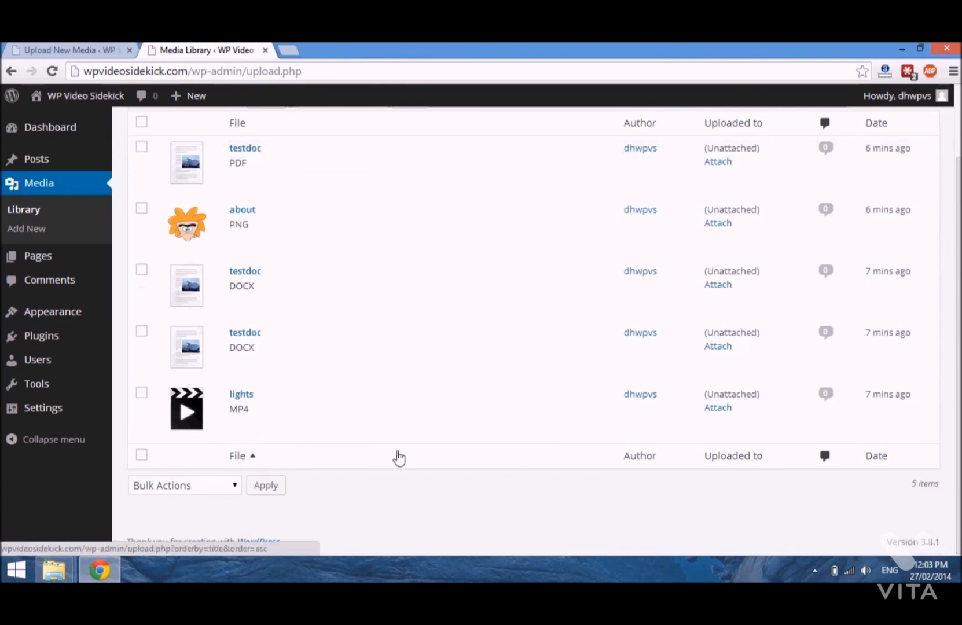
click(242, 432)
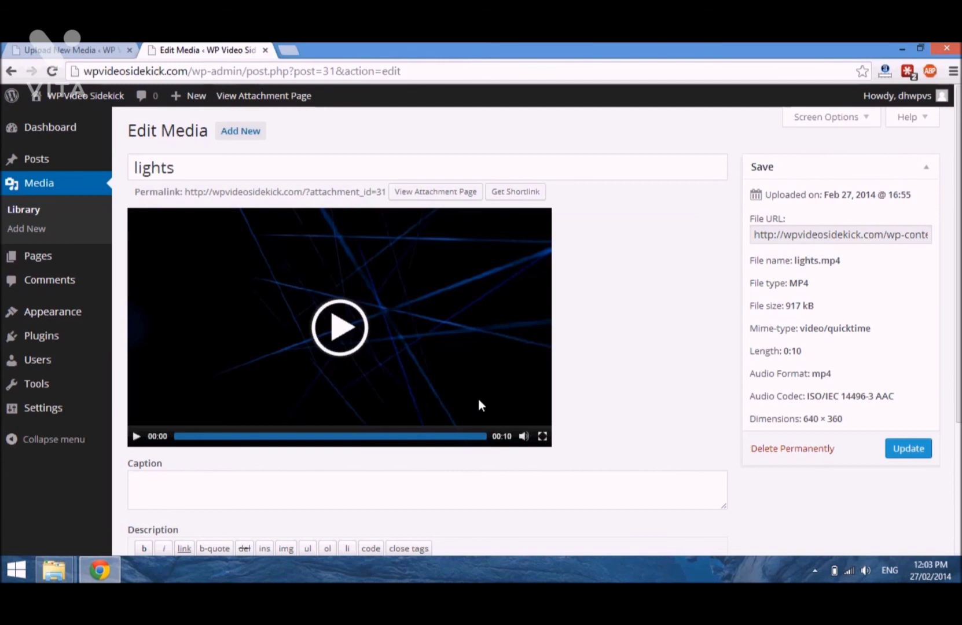
Play the lights video preview, pause it at 00:02, then click into its File URL field
click(340, 324)
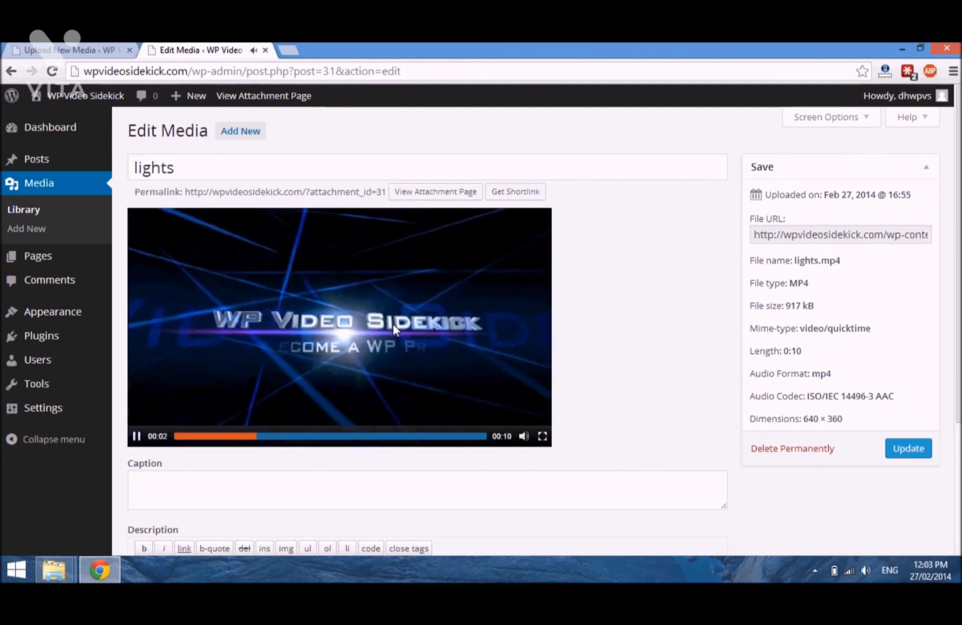
click(393, 324)
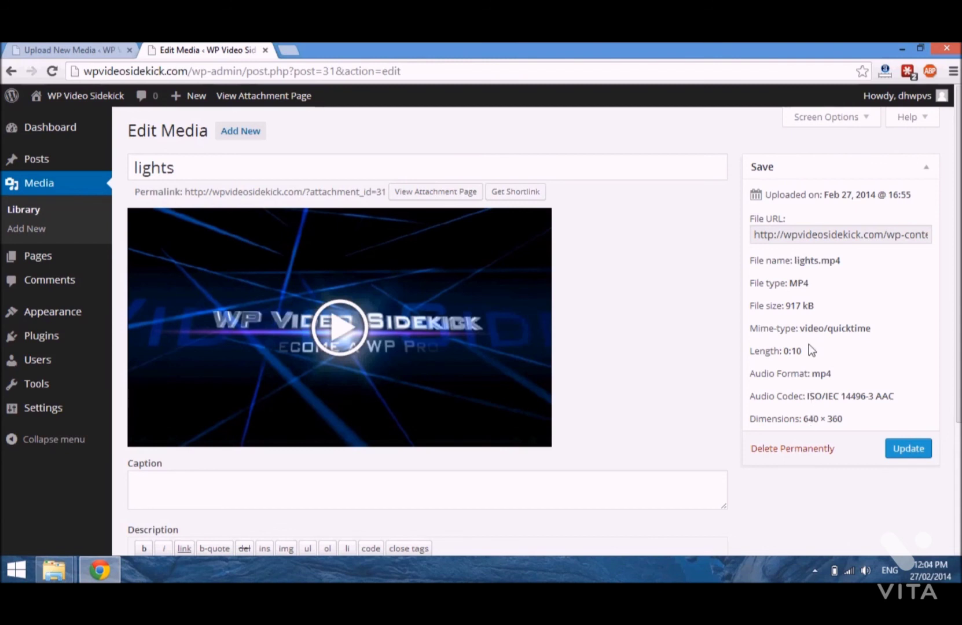
click(816, 238)
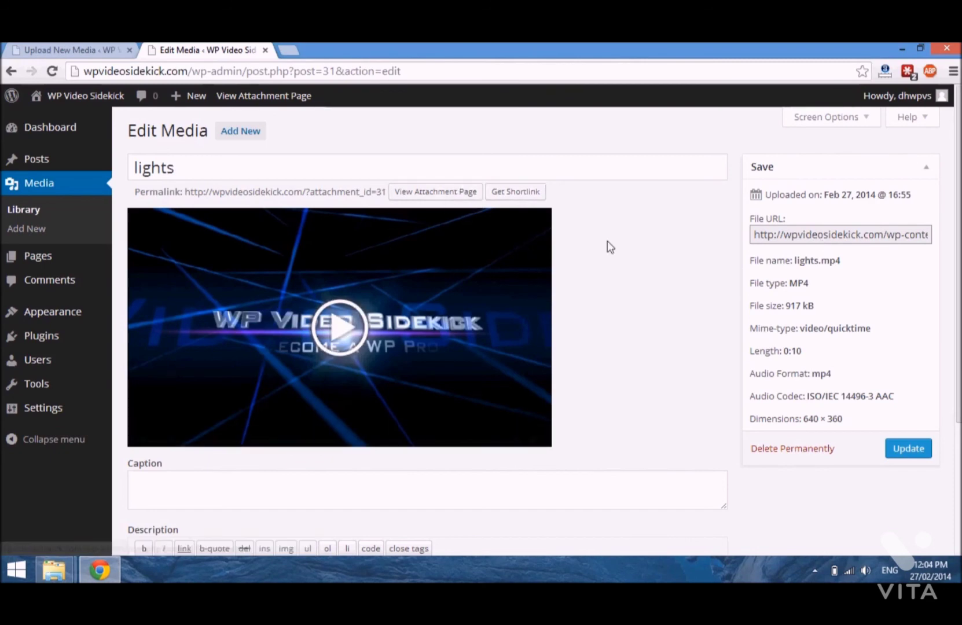
scroll(608, 243, down, 2)
scroll(607, 241, up, 2)
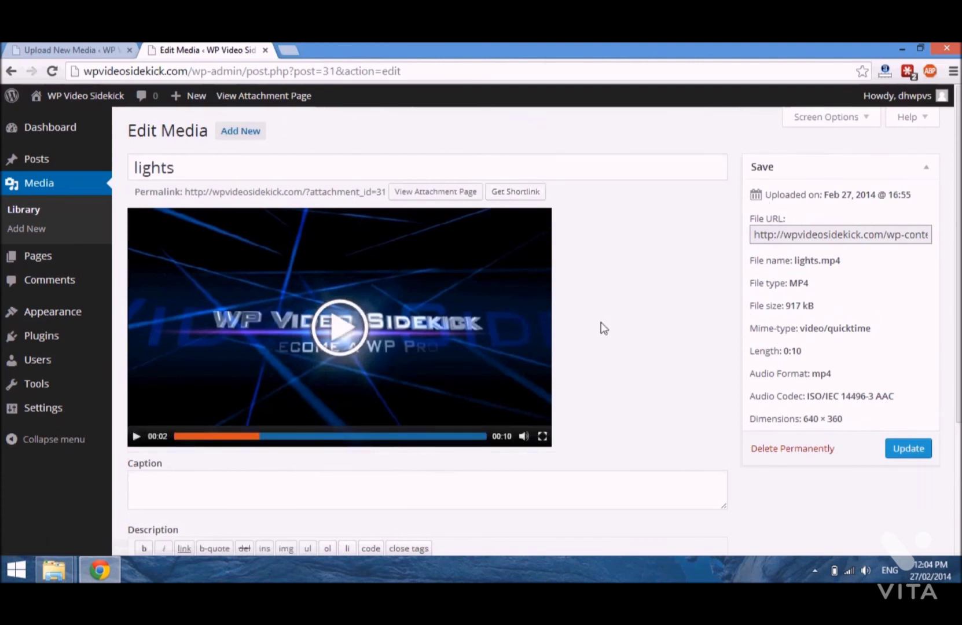
mouse_move(44, 315)
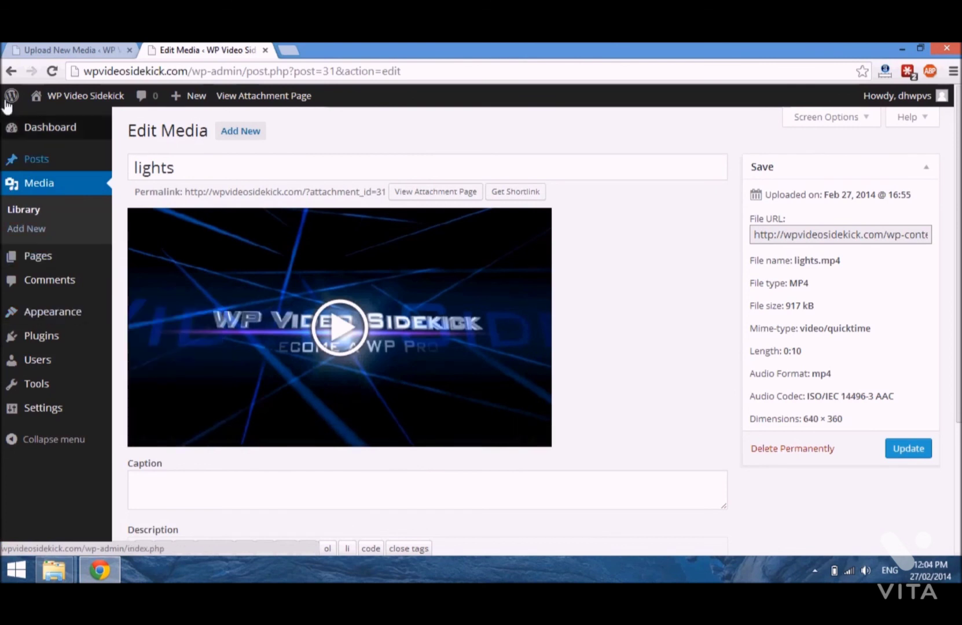
Return to the Media Library and open the Edit Media page for testdoc1.docx
click(24, 213)
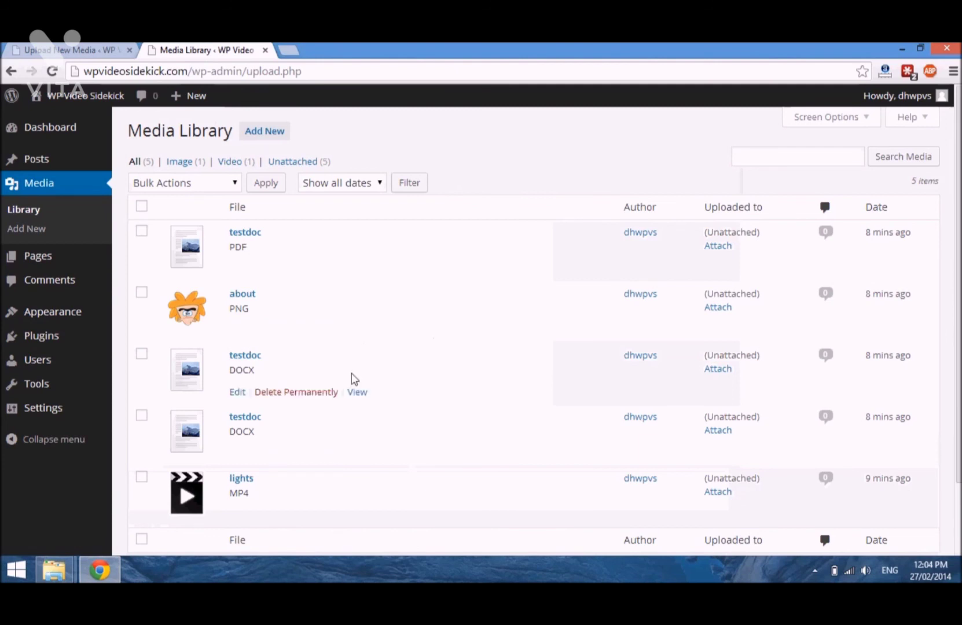
scroll(288, 458, down, 1)
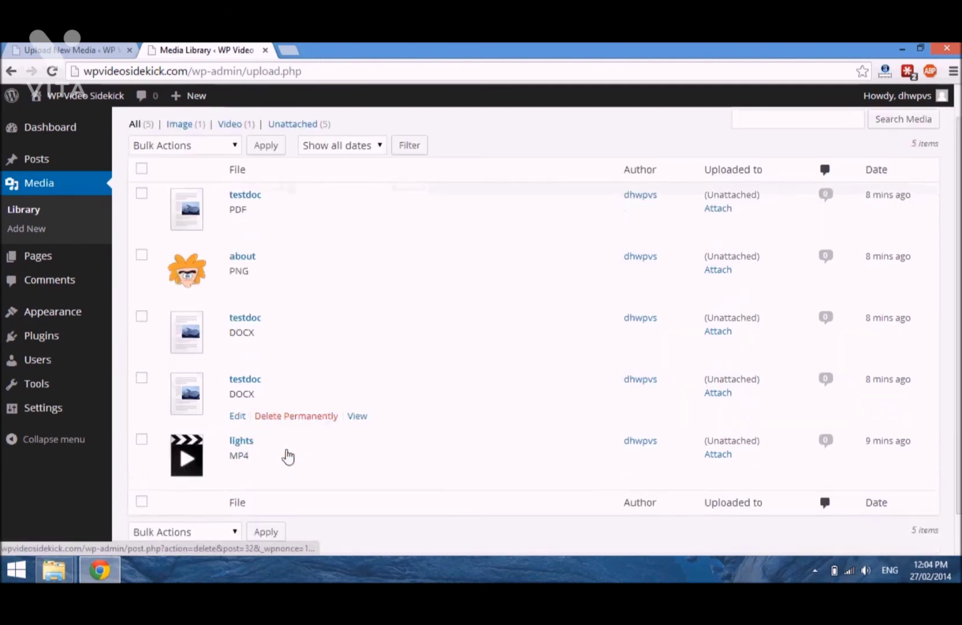
scroll(288, 457, down, 1)
scroll(287, 458, up, 1)
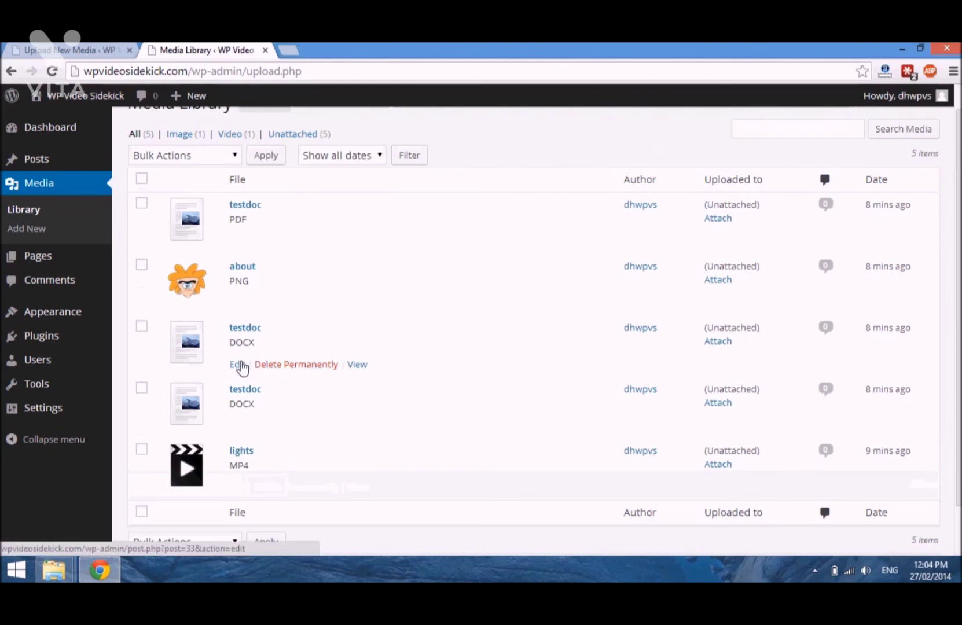
click(239, 364)
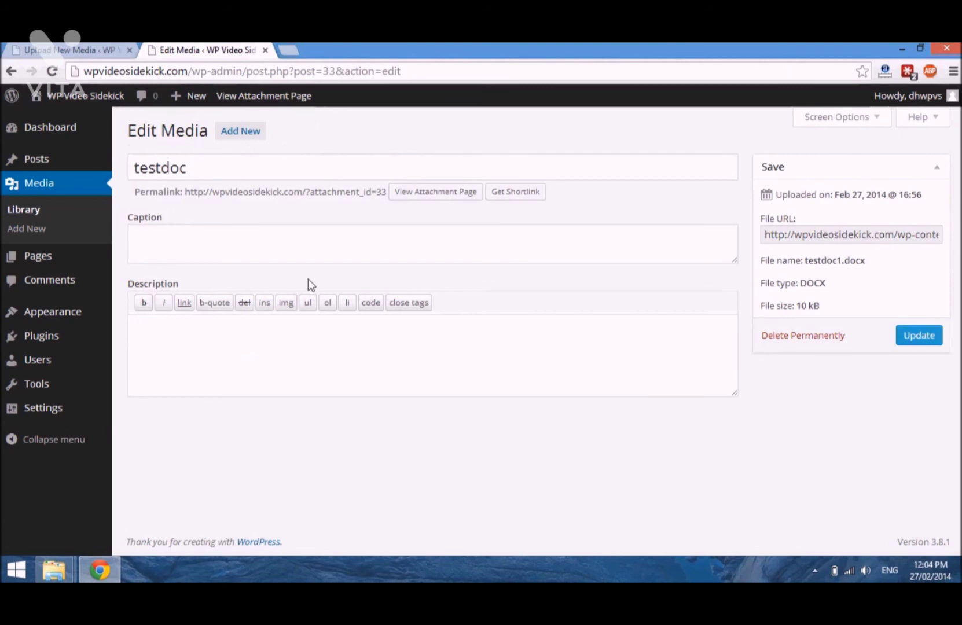
Select the entire testdoc1.docx address in the File URL box
click(449, 237)
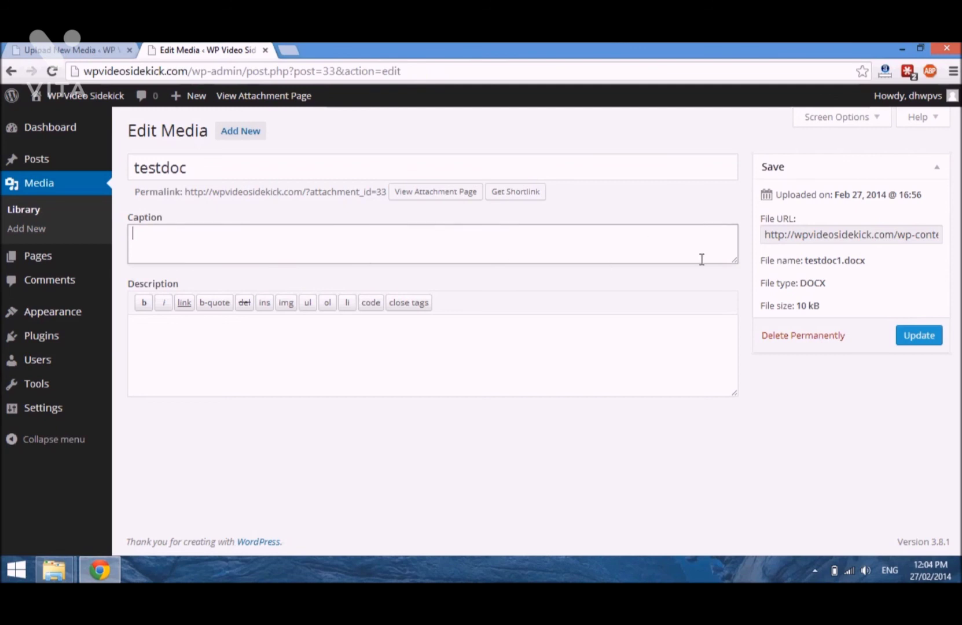
click(809, 235)
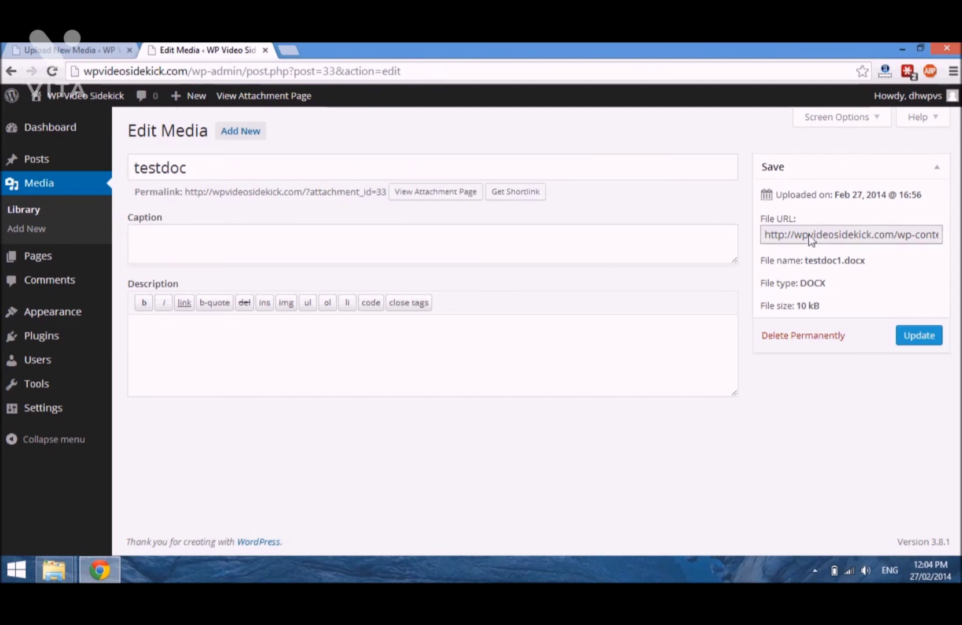
drag(770, 238, 949, 236)
Open the testdoc attachment page and download testdoc1.docx (10.3 KB) from its link
click(430, 193)
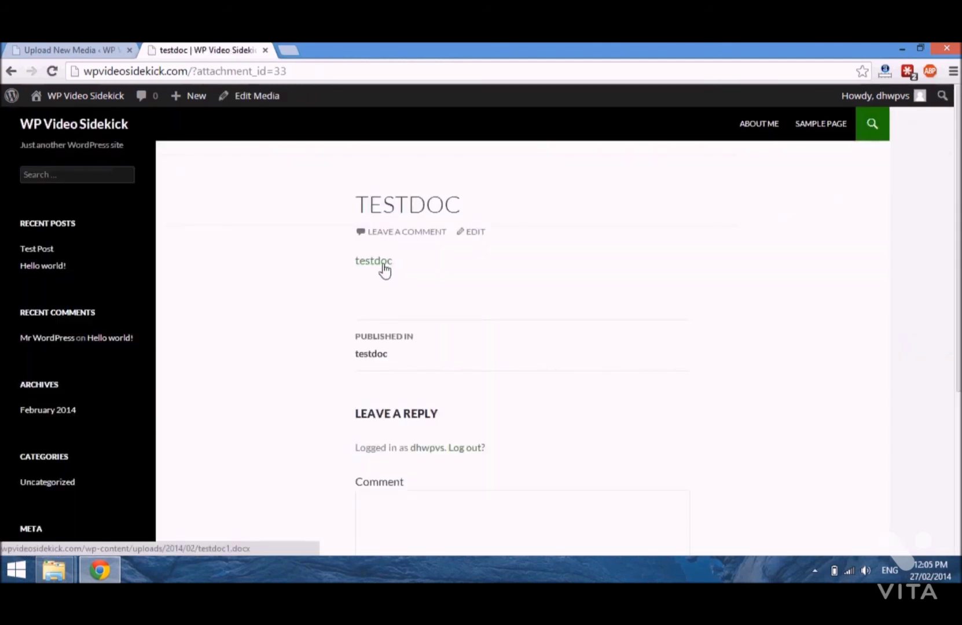
click(384, 264)
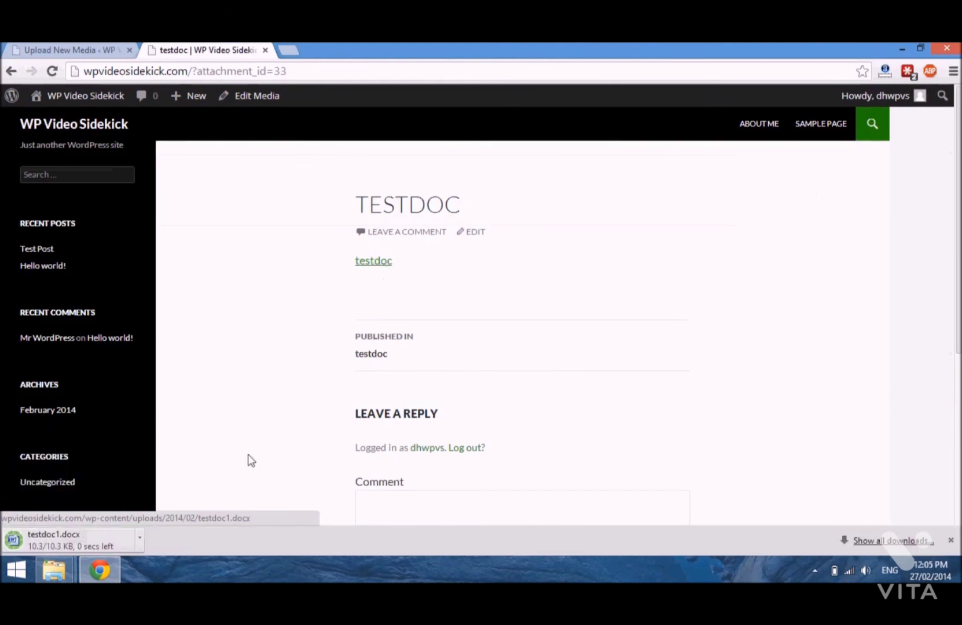